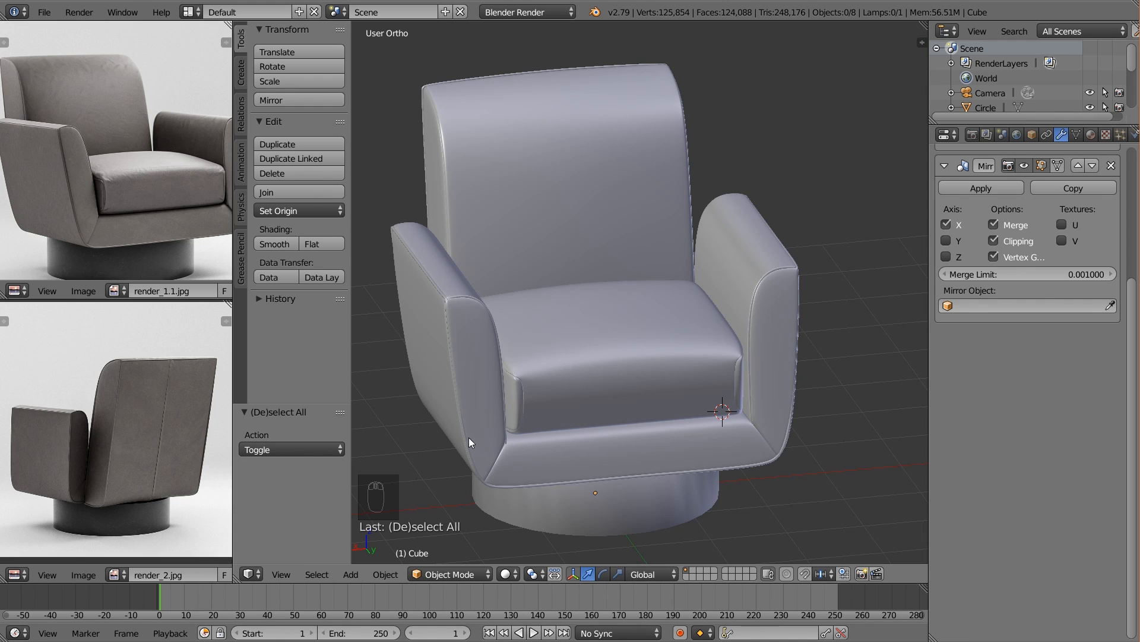
Unwrap the front and back end panels of the armrest, selecting them as seam-bounded faces in face select mode
{"action": "middle_click_drag", "start_coordinate": [444, 430], "coordinate": [443, 416]}
{"action": "key", "text": "Tab"}
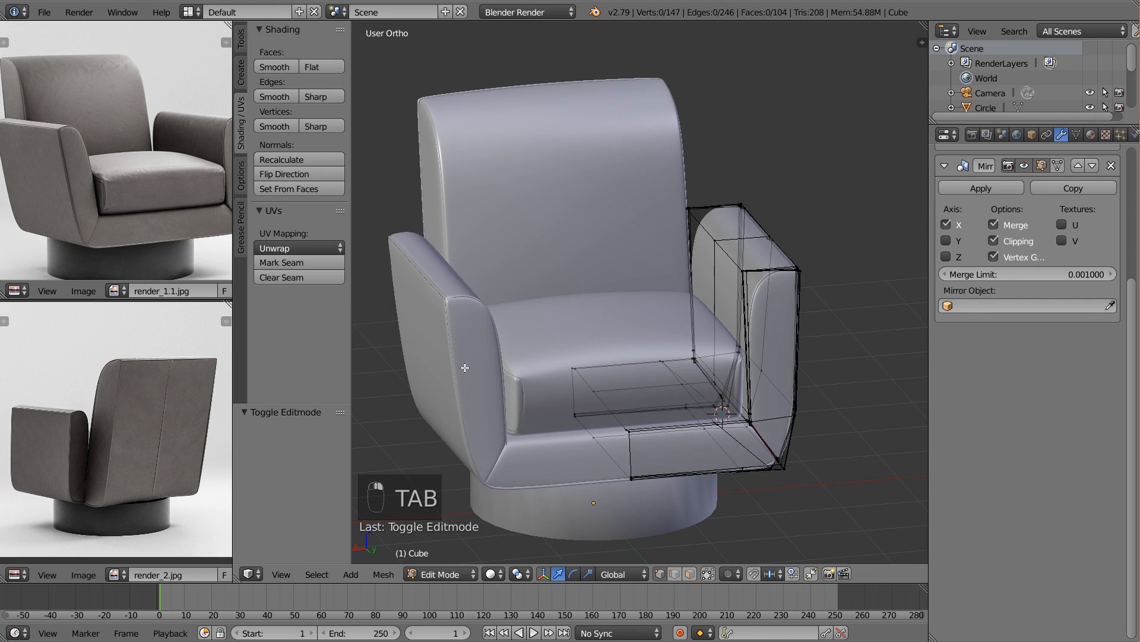
{"action": "middle_click_drag", "start_coordinate": [546, 406], "coordinate": [605, 394]}
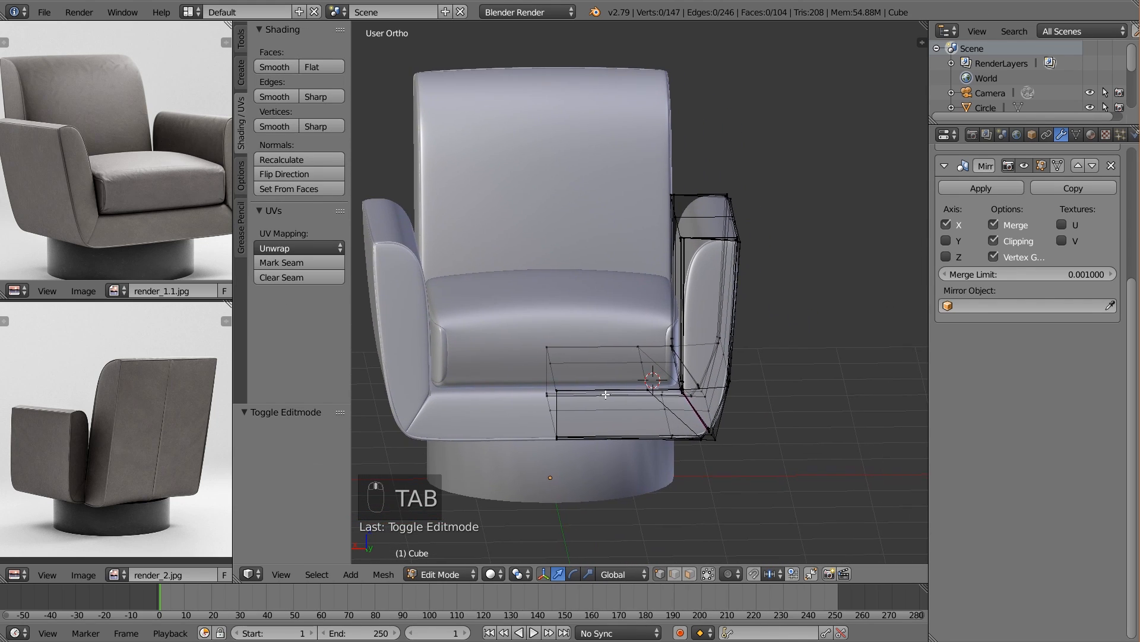
{"action": "left_click", "coordinate": [693, 573]}
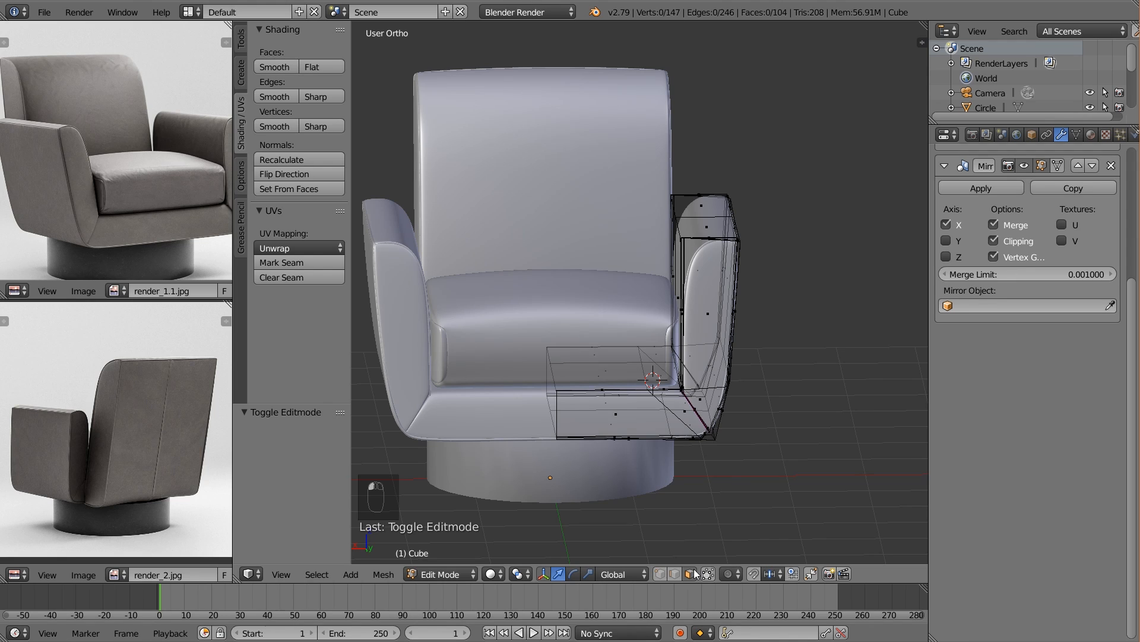
{"action": "key", "text": "l"}
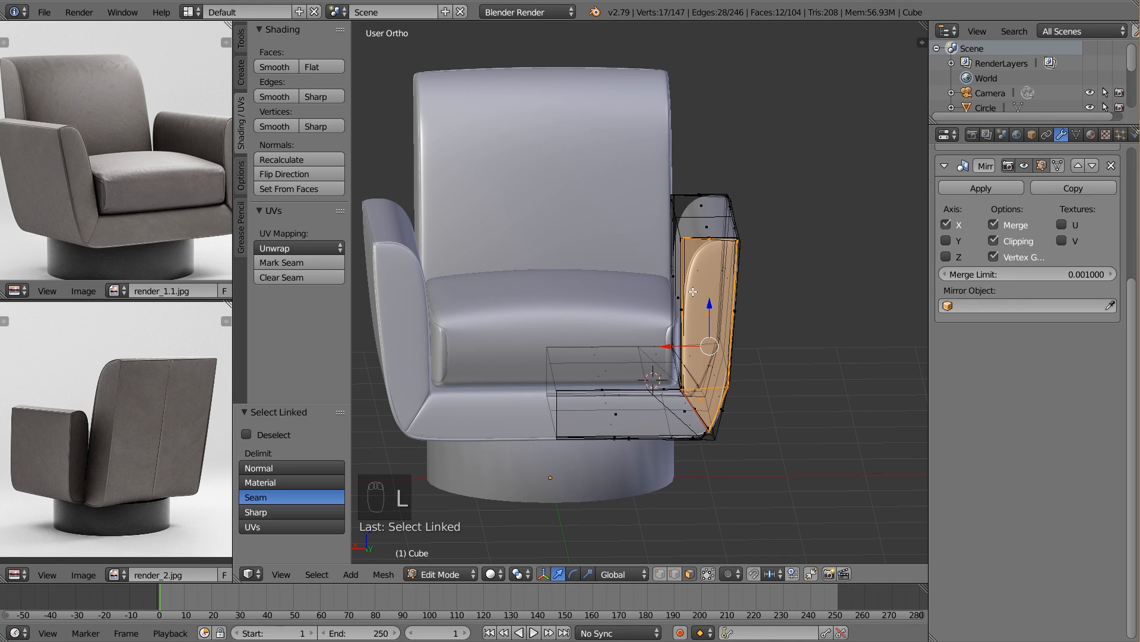
{"action": "middle_click_drag", "start_coordinate": [711, 347], "coordinate": [662, 353]}
{"action": "key", "text": "l"}
{"action": "key", "text": "u"}
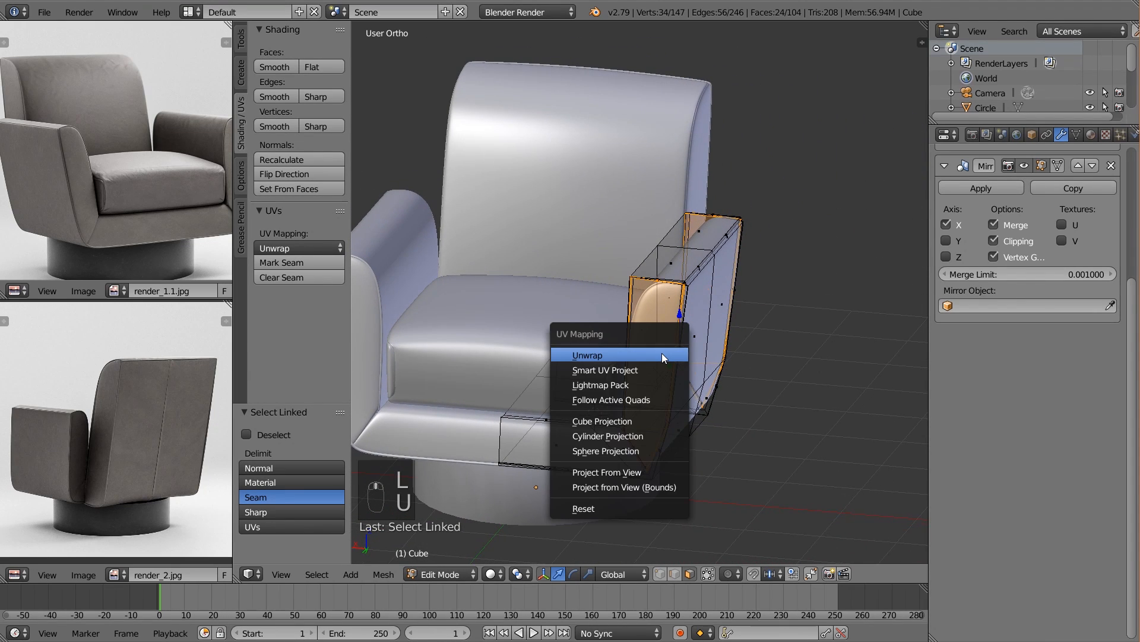
{"action": "left_click", "coordinate": [662, 353]}
Scale the armrest end panels' UV islands to about 0.34 and move them by -0.176 in X and 0.176 in Y
{"action": "scroll", "coordinate": [153, 493], "scroll_direction": "down", "scroll_amount": 2}
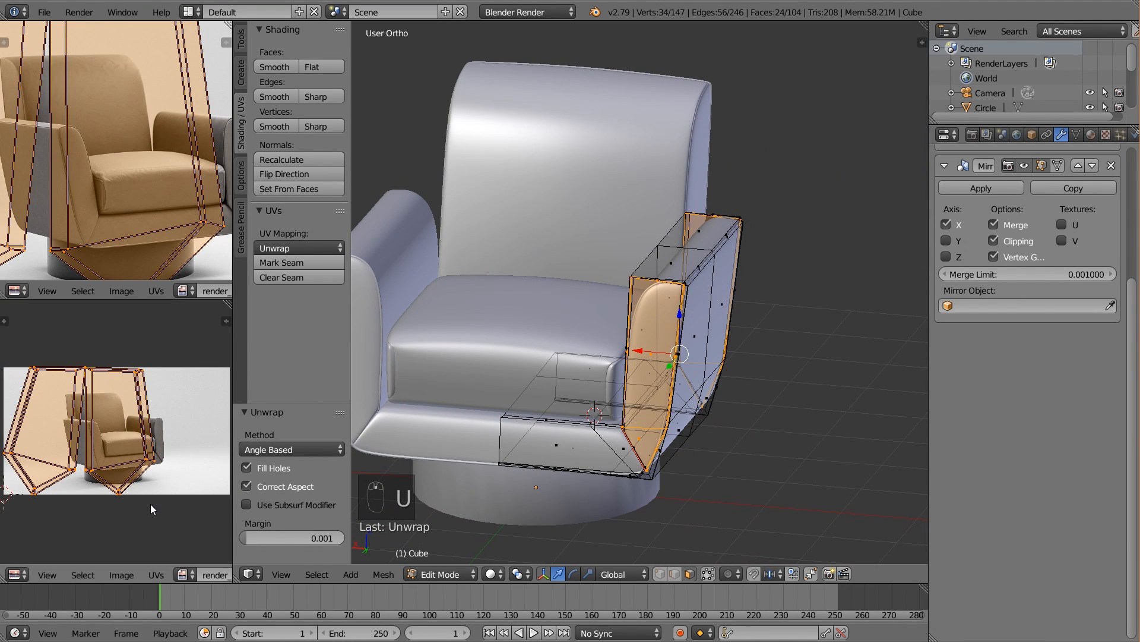
{"action": "key", "text": "s"}
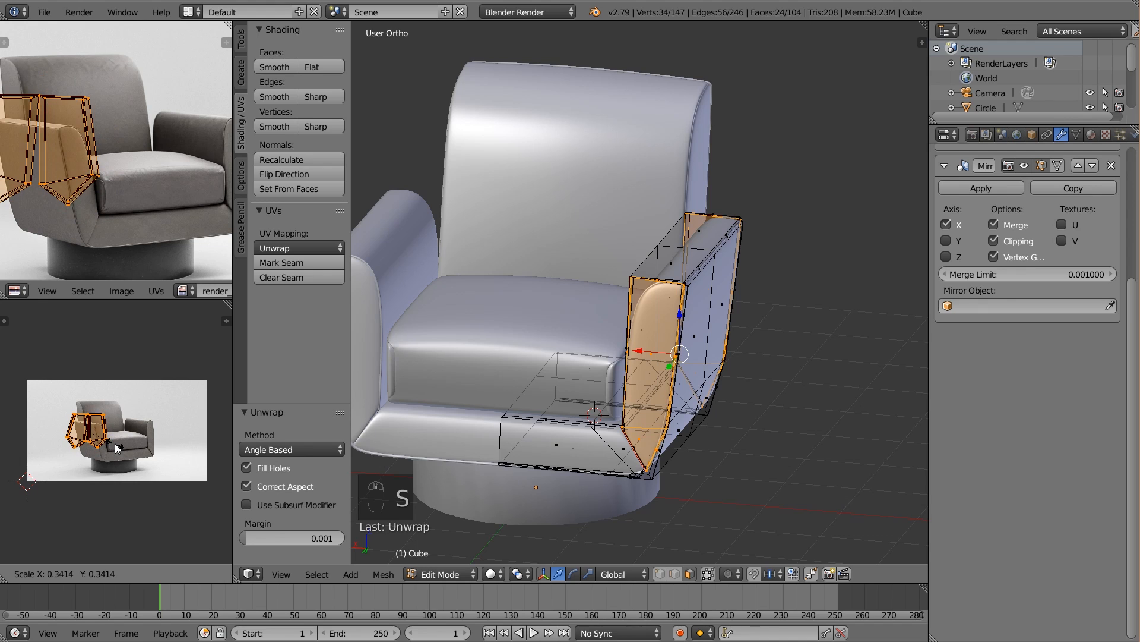
{"action": "left_click", "coordinate": [116, 448]}
{"action": "key", "text": "g"}
{"action": "left_click", "coordinate": [106, 437]}
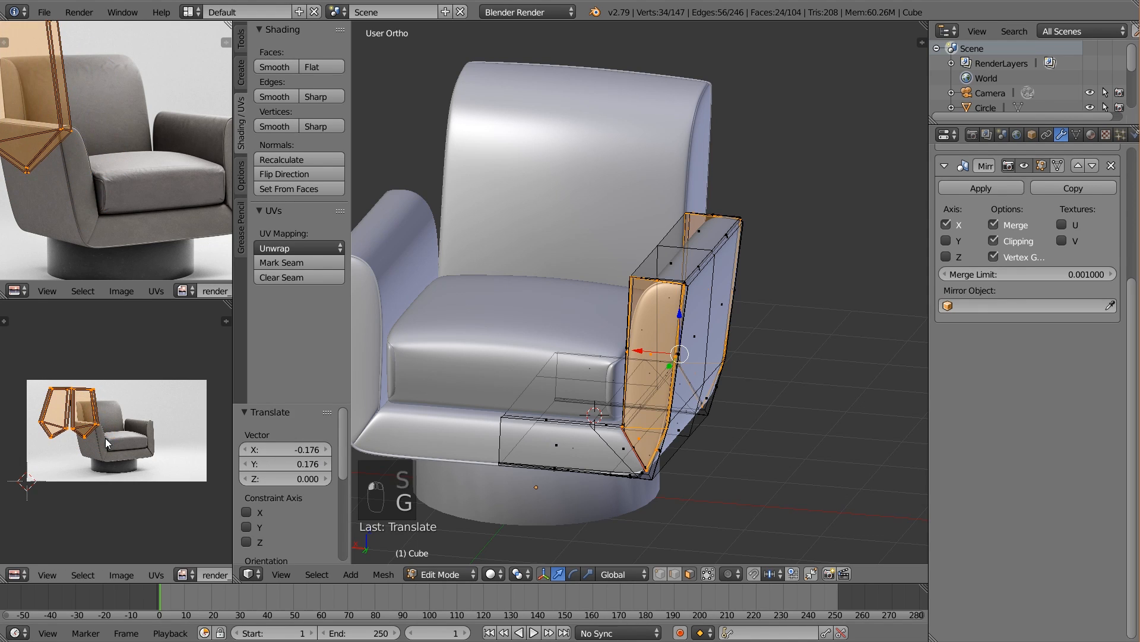
{"action": "key", "text": "a"}
Unwrap the seam-bounded lower frame section beneath the seat cushion and scale down its UV island
{"action": "key", "text": "Tab"}
{"action": "middle_click_drag", "start_coordinate": [543, 356], "coordinate": [576, 377]}
{"action": "key", "text": "Tab"}
{"action": "key", "text": "a"}
{"action": "key", "text": "a"}
{"action": "key", "text": "a"}
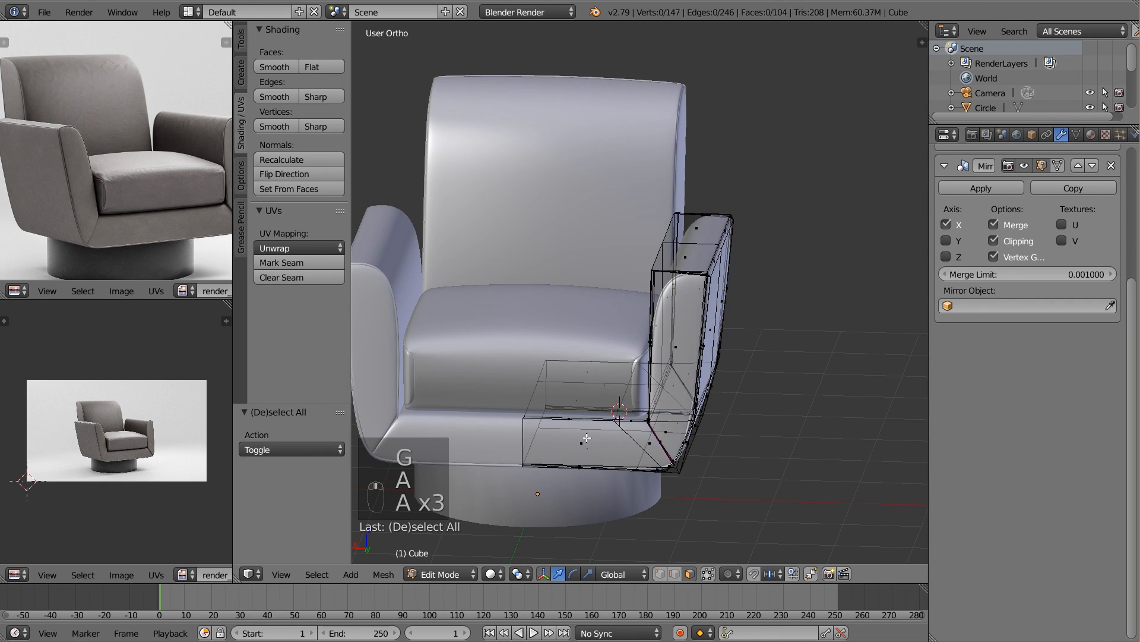
{"action": "key", "text": "l"}
{"action": "key", "text": "u"}
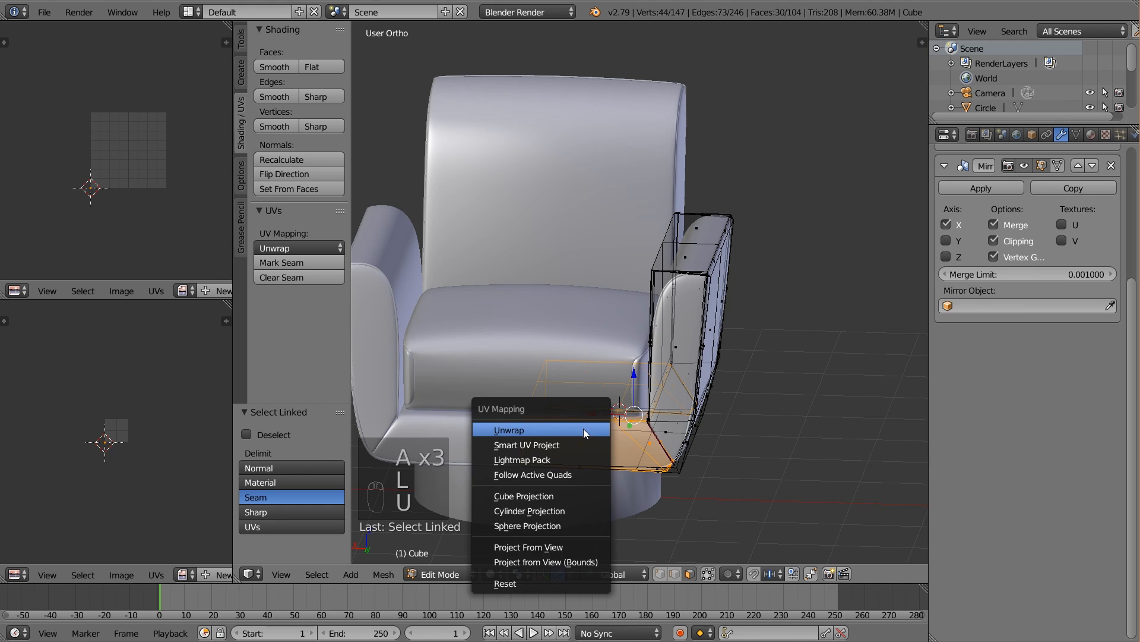
{"action": "left_click", "coordinate": [583, 428]}
{"action": "key", "text": "s"}
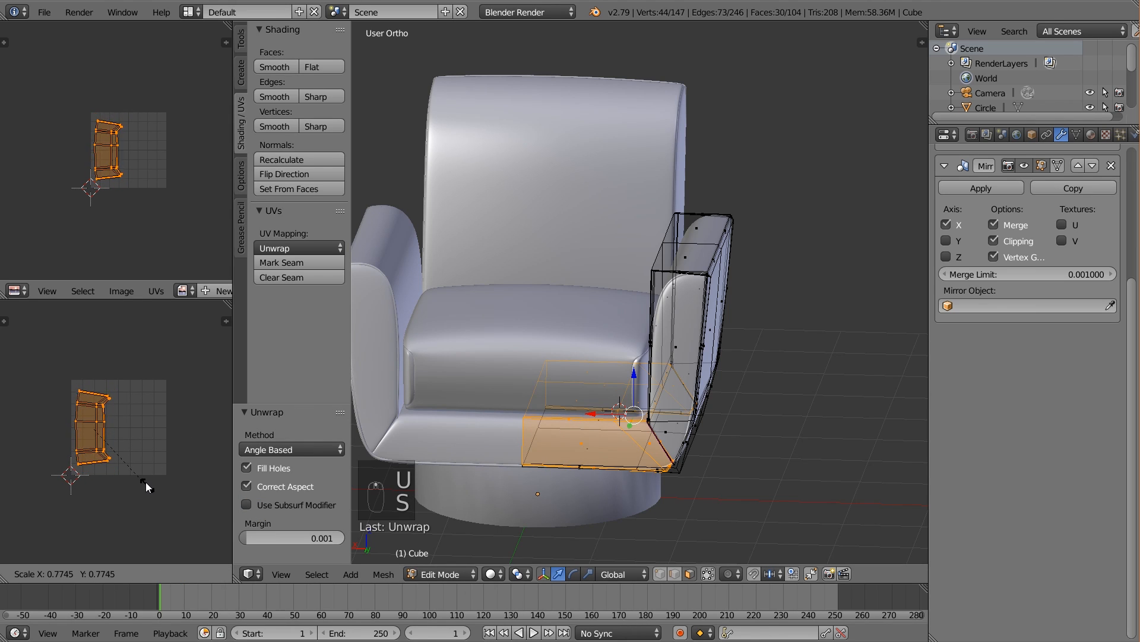
{"action": "left_click", "coordinate": [144, 478]}
{"action": "key", "text": "a"}
Unwrap the seam-bounded top and inner faces of the armrest and scale down their UV island
{"action": "mouse_move", "coordinate": [646, 391]}
{"action": "middle_mouse_down"}
{"action": "mouse_move", "coordinate": [637, 403]}
{"action": "mouse_move", "coordinate": [666, 408]}
{"action": "mouse_move", "coordinate": [649, 380]}
{"action": "middle_mouse_up"}
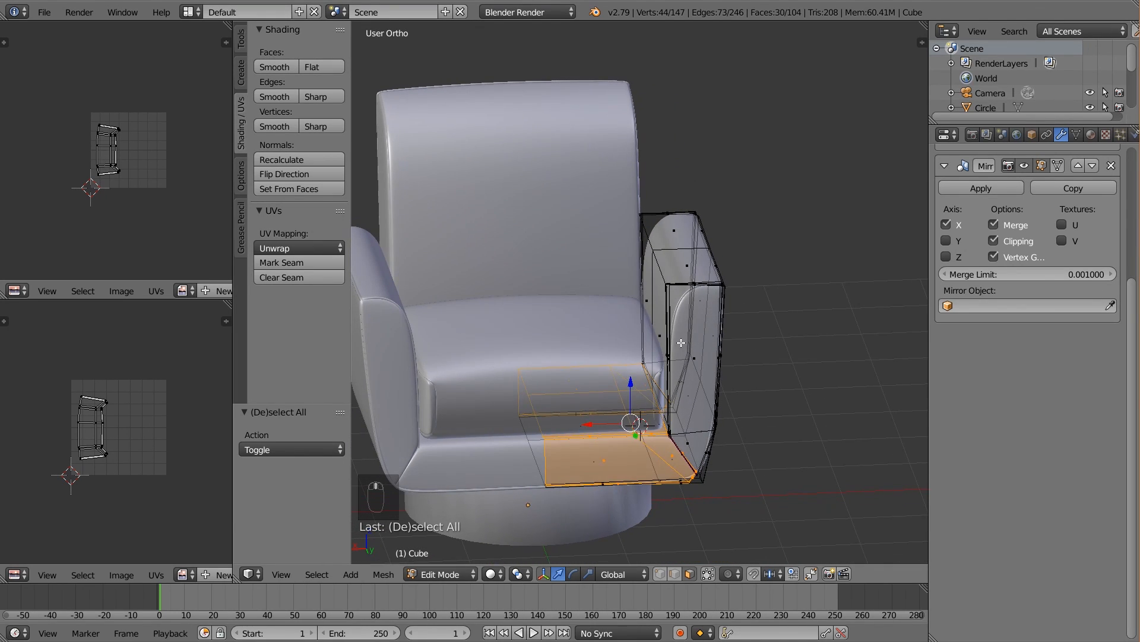
{"action": "key", "text": "a"}
{"action": "key", "text": "l"}
{"action": "key", "text": "u"}
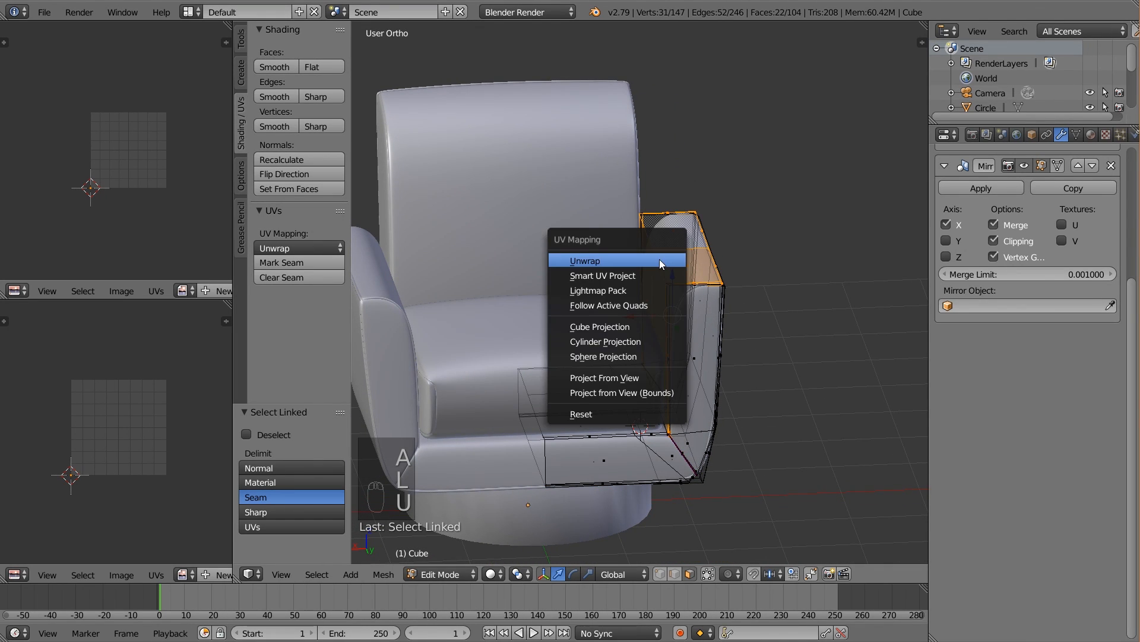
{"action": "left_click", "coordinate": [659, 259]}
{"action": "key", "text": "s"}
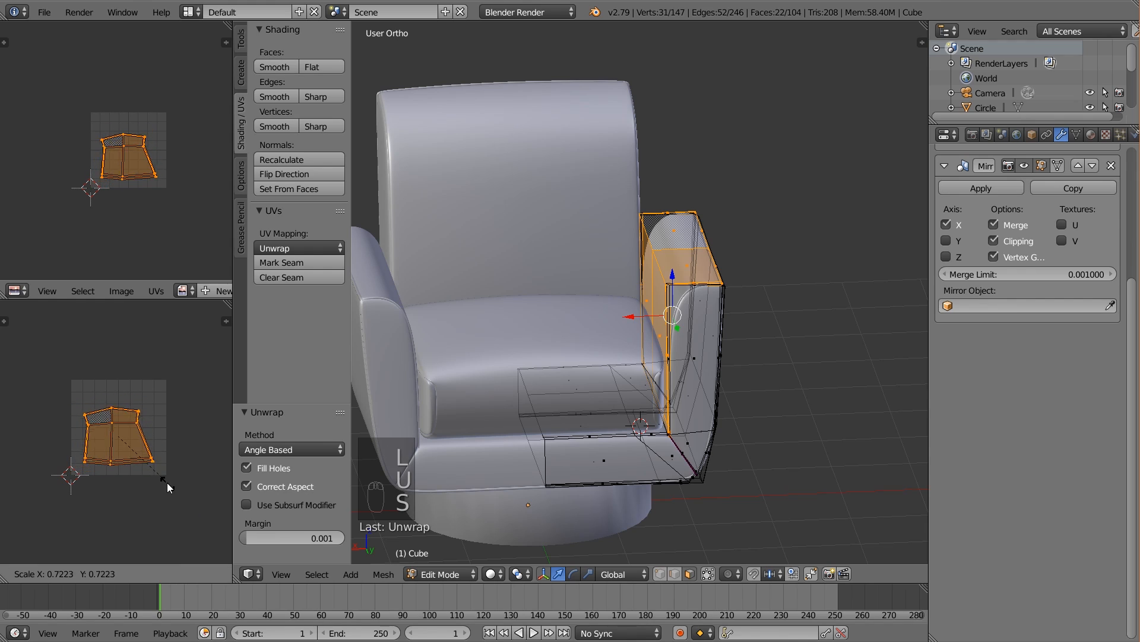
{"action": "left_click", "coordinate": [160, 476]}
{"action": "key", "text": "a"}
Edit the seat cushion, unwrap its seam-bounded side panel and scale down the resulting UV island
{"action": "key", "text": "Tab"}
{"action": "key", "text": "Tab"}
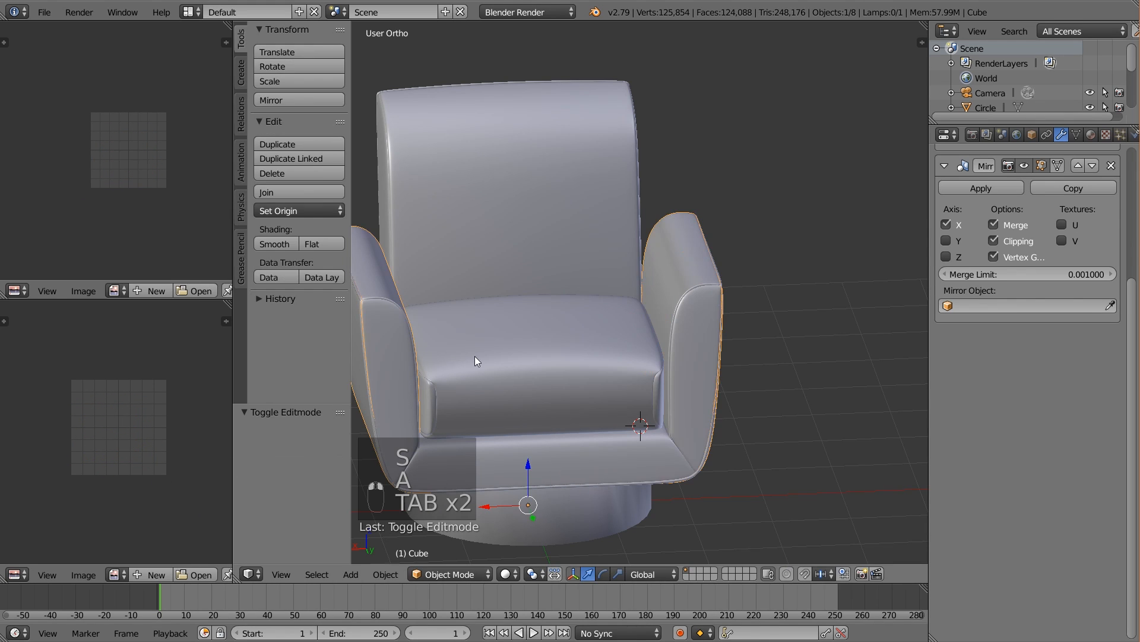
{"action": "right_click", "coordinate": [475, 359]}
{"action": "key", "text": "Tab"}
{"action": "mouse_move", "coordinate": [481, 379]}
{"action": "middle_mouse_down"}
{"action": "mouse_move", "coordinate": [451, 376]}
{"action": "mouse_move", "coordinate": [482, 379]}
{"action": "middle_mouse_up"}
{"action": "key", "text": "a"}
{"action": "key", "text": "a"}
{"action": "key", "text": "l"}
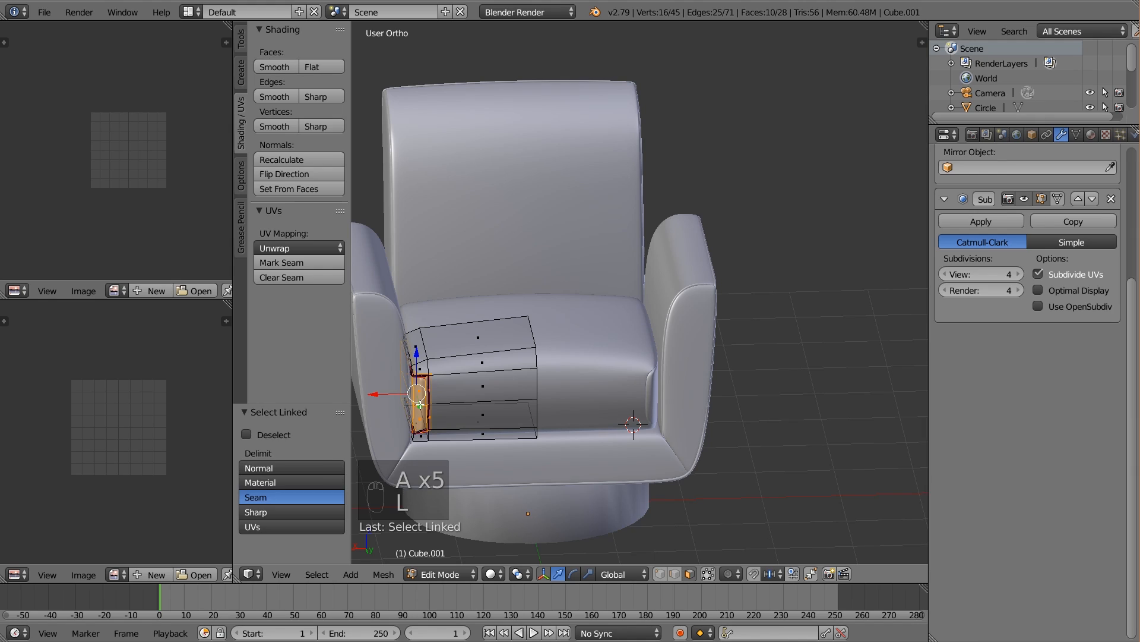
{"action": "key", "text": "u"}
{"action": "left_click", "coordinate": [420, 405]}
{"action": "key", "text": "s"}
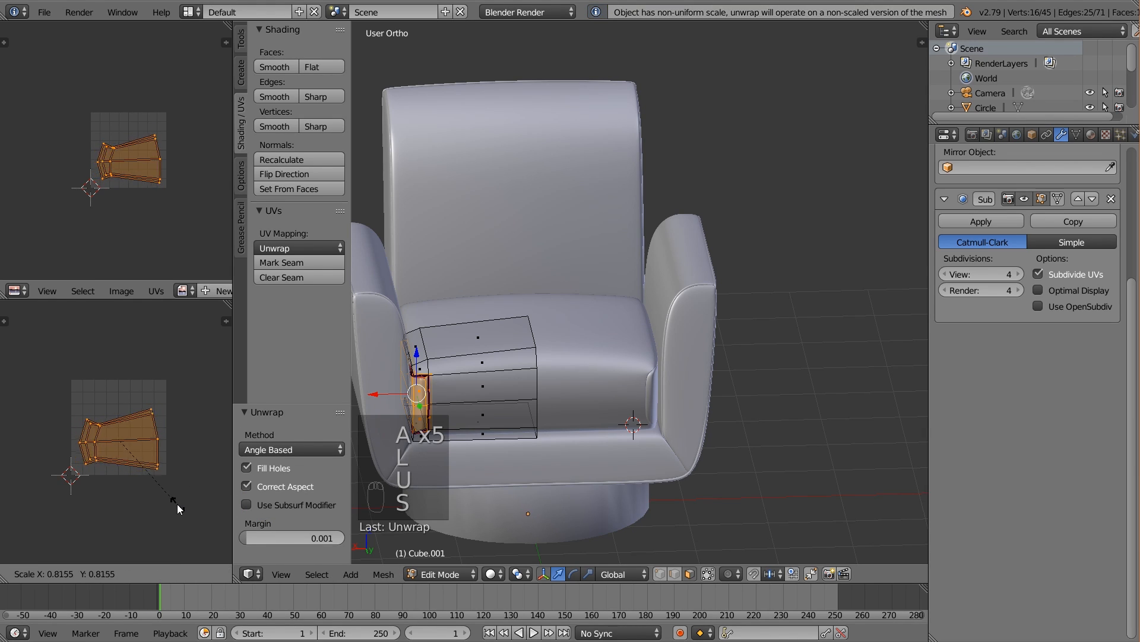
{"action": "left_click", "coordinate": [152, 478]}
Unwrap the main top and front panel of the seat cushion and scale down its UV island
{"action": "key", "text": "a"}
{"action": "key", "text": "a"}
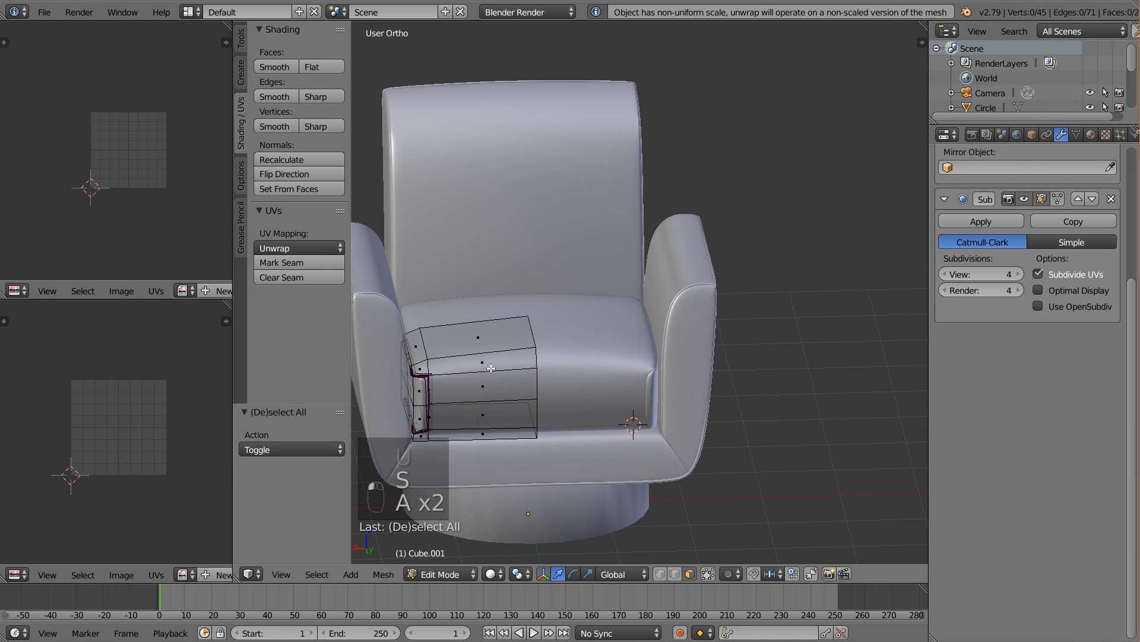
{"action": "key", "text": "l"}
{"action": "key", "text": "u"}
{"action": "left_click", "coordinate": [490, 370]}
{"action": "key", "text": "s"}
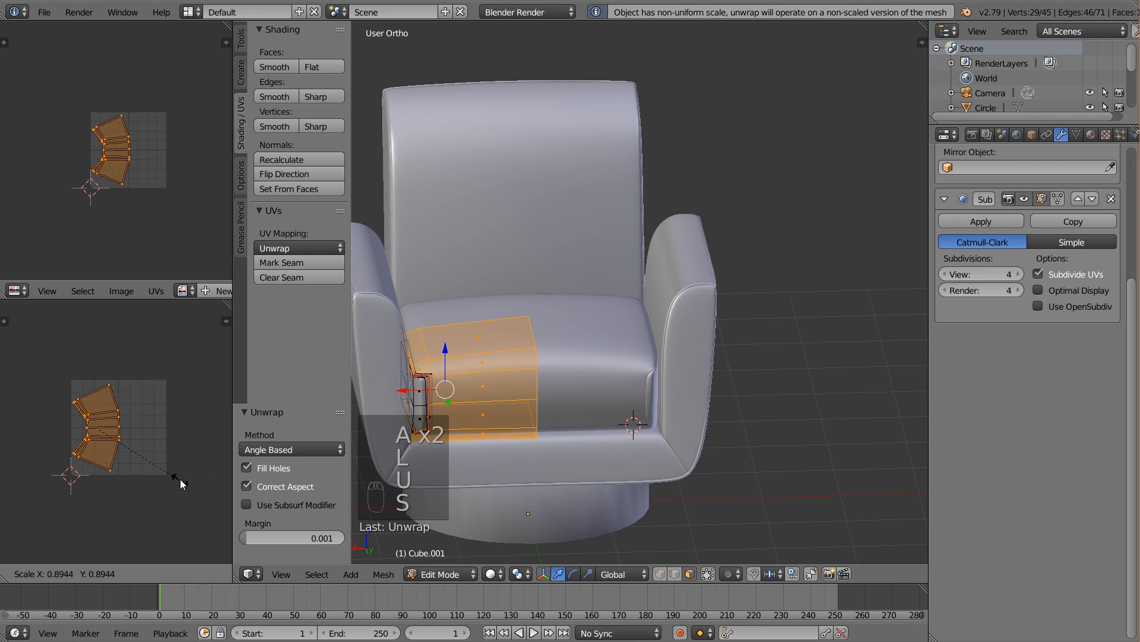
{"action": "left_click", "coordinate": [166, 466]}
{"action": "key", "text": "a"}
Display all of the seat cushion's UV islands together and check the cushion's modifier stack
{"action": "key", "text": "Tab"}
{"action": "middle_click_drag", "start_coordinate": [530, 410], "coordinate": [539, 450]}
{"action": "key", "text": "Tab"}
{"action": "key", "text": "a"}
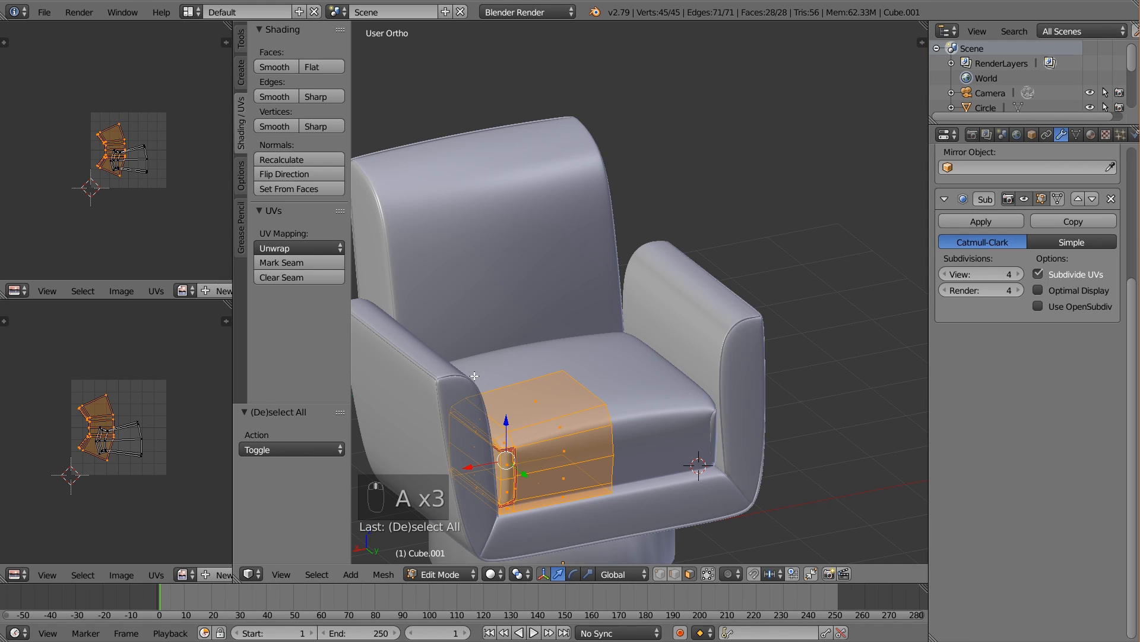
{"action": "scroll", "coordinate": [1011, 433], "scroll_direction": "up", "scroll_amount": 7}
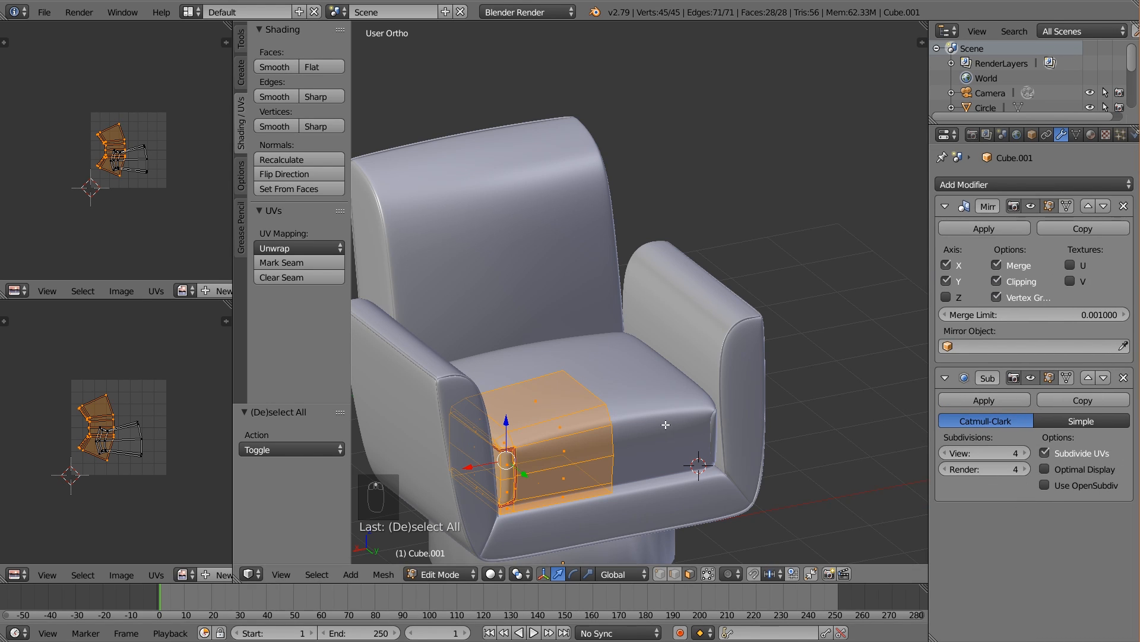
{"action": "middle_click_drag", "start_coordinate": [766, 381], "coordinate": [809, 376]}
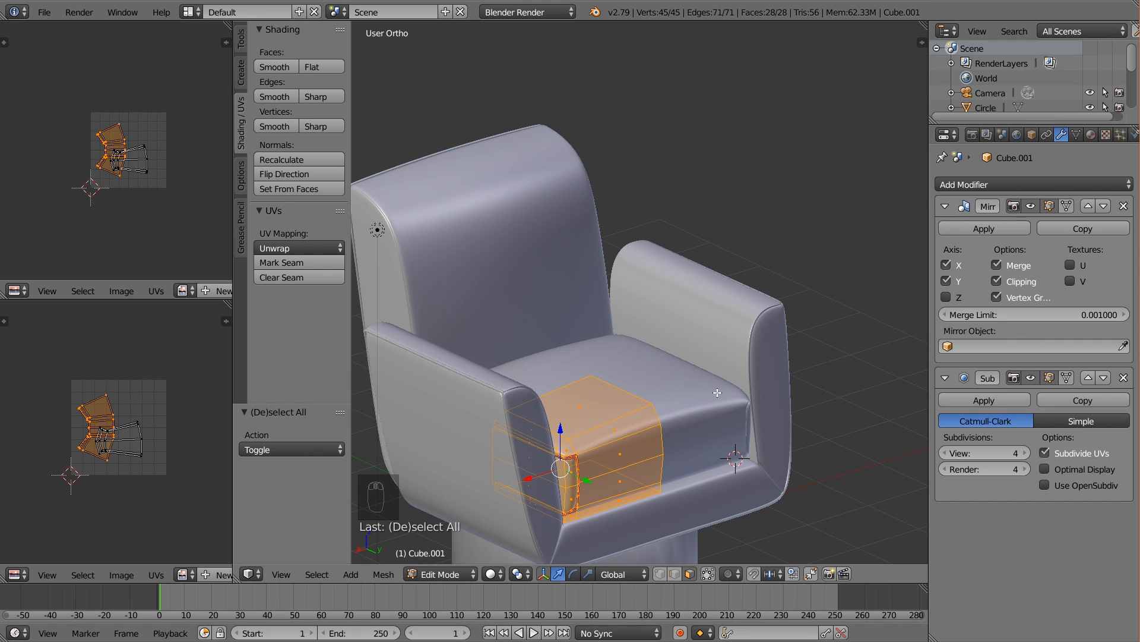
{"action": "key", "text": "a"}
{"action": "key", "text": "Tab"}
Edit the backrest and mark the edge loop along its lower front edge as a seam
{"action": "right_click", "coordinate": [544, 291]}
{"action": "key", "text": "Tab"}
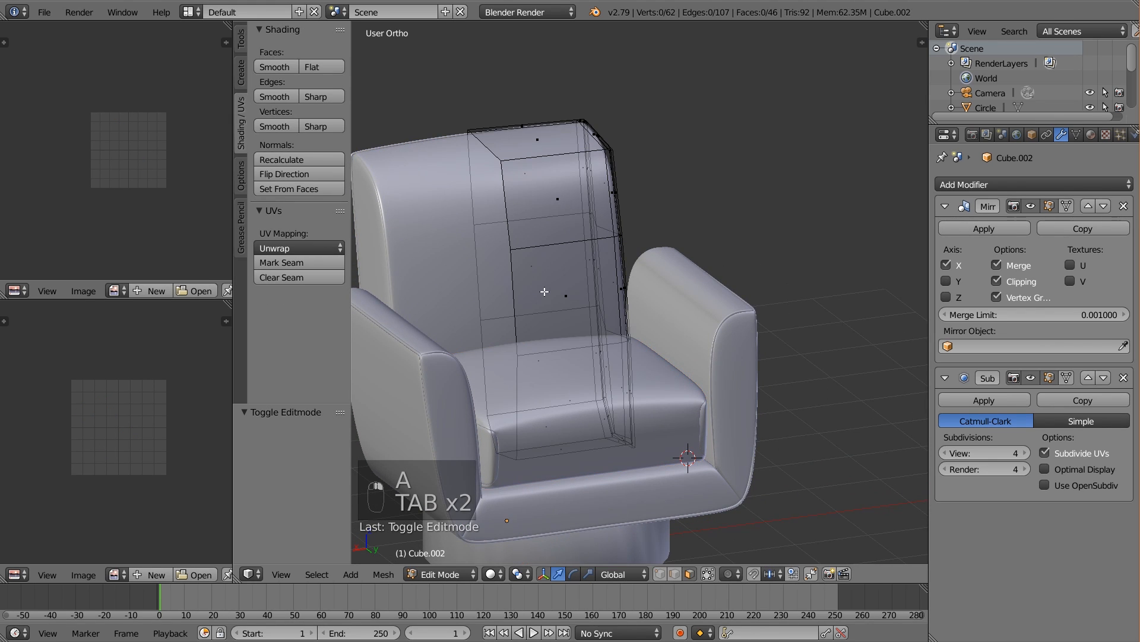
{"action": "middle_click_drag", "start_coordinate": [545, 291], "coordinate": [574, 359], "text": "shift"}
{"action": "middle_click_drag", "start_coordinate": [572, 417], "coordinate": [551, 378]}
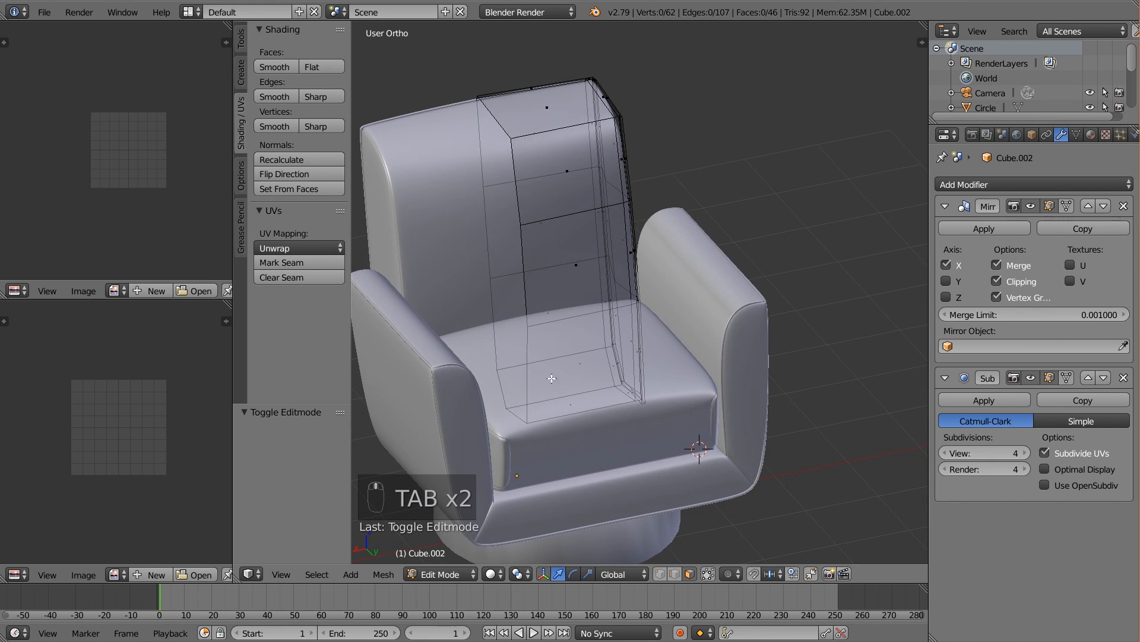
{"action": "right_click", "coordinate": [579, 421], "text": "alt"}
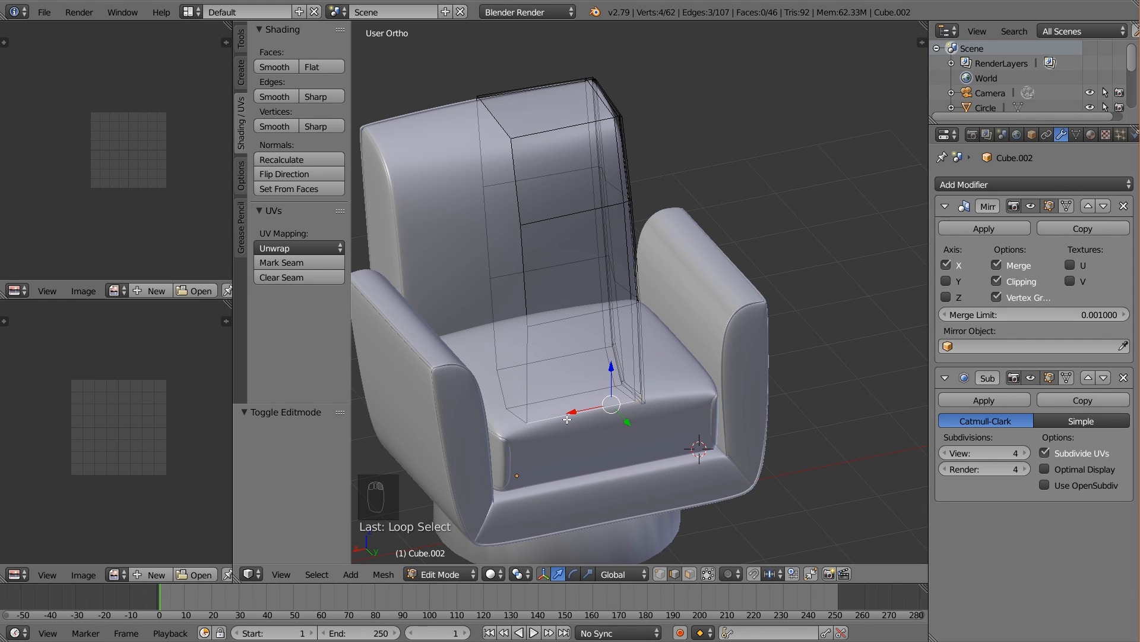
{"action": "right_click", "coordinate": [559, 419]}
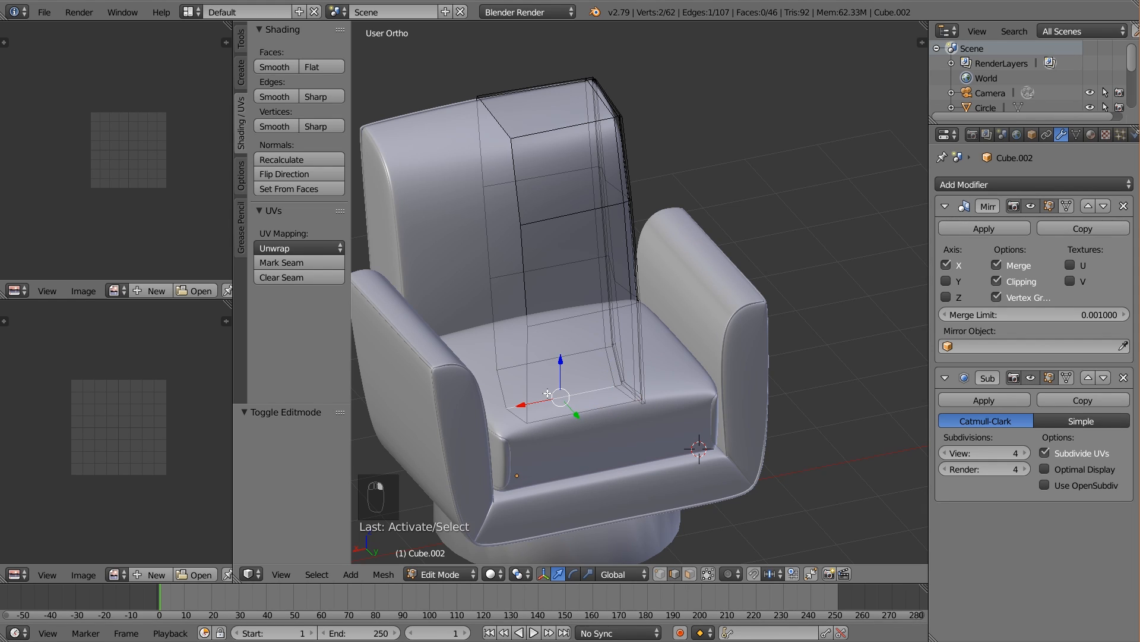
{"action": "right_click", "coordinate": [557, 420], "text": "alt"}
{"action": "key", "text": "ctrl+e"}
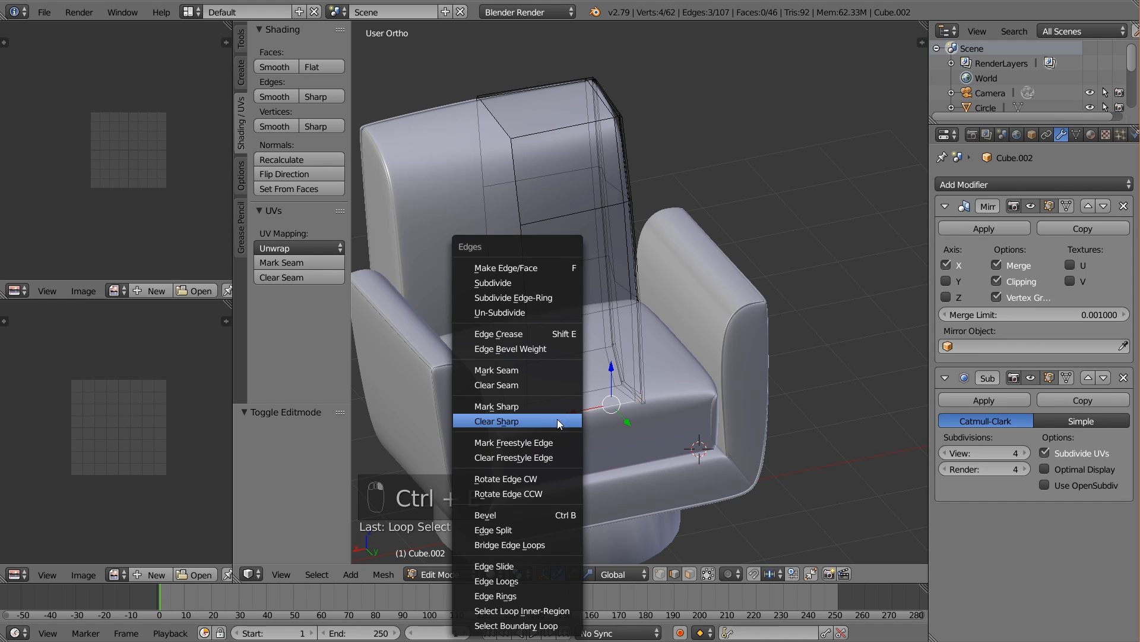
{"action": "left_click", "coordinate": [528, 368]}
Select the backrest's main panel up to its seams and unwrap it
{"action": "key", "text": "a"}
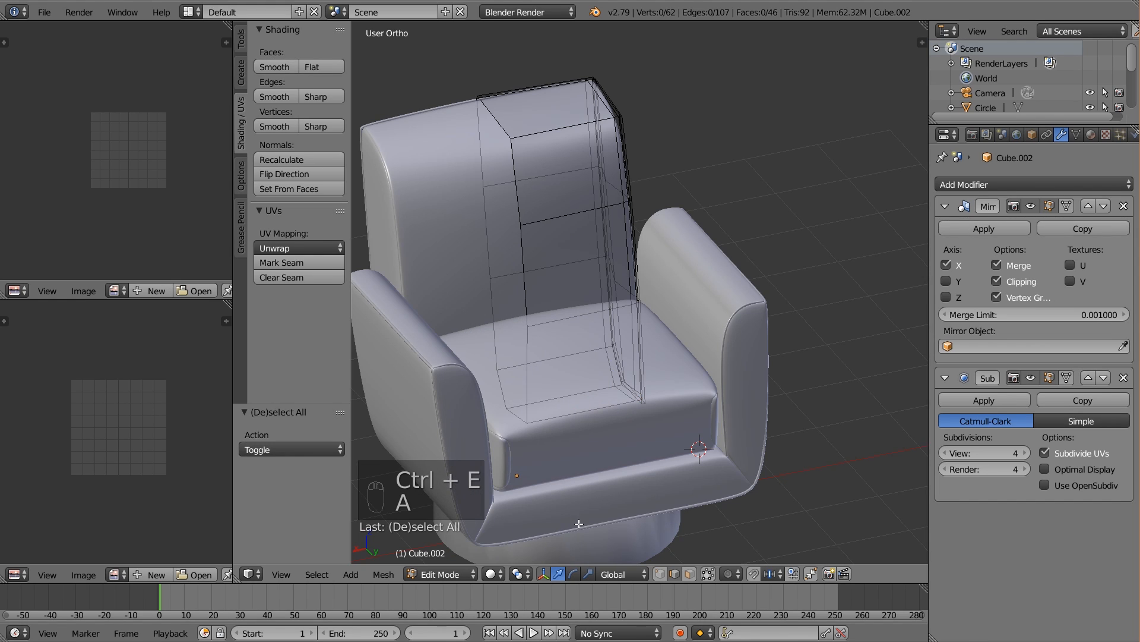
{"action": "key", "text": "l"}
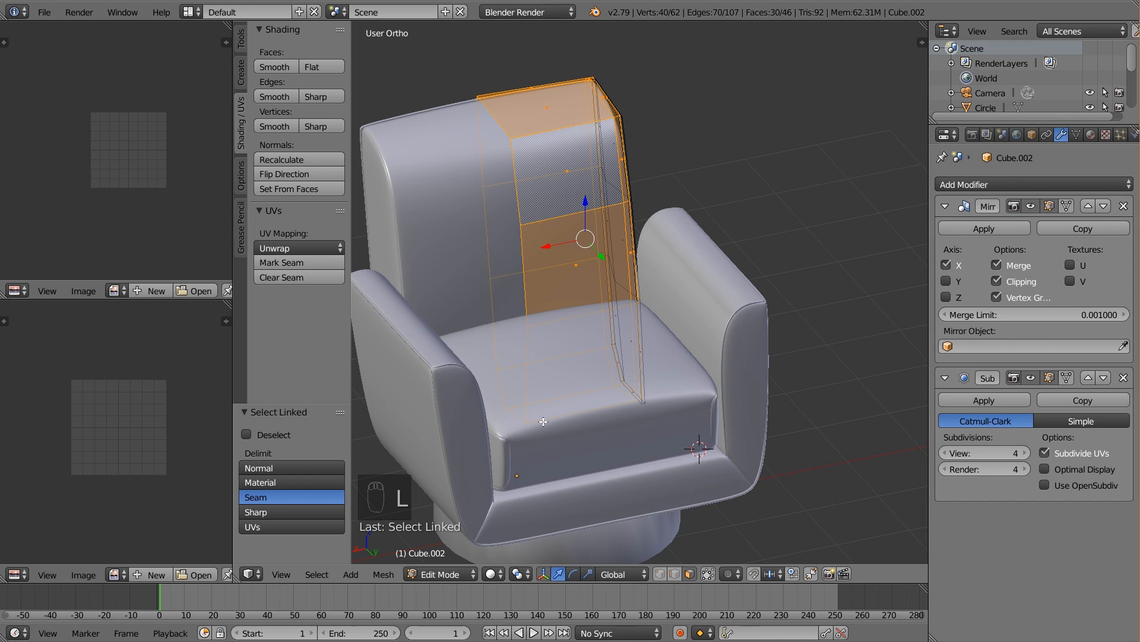
{"action": "key", "text": "u"}
{"action": "left_click", "coordinate": [597, 302]}
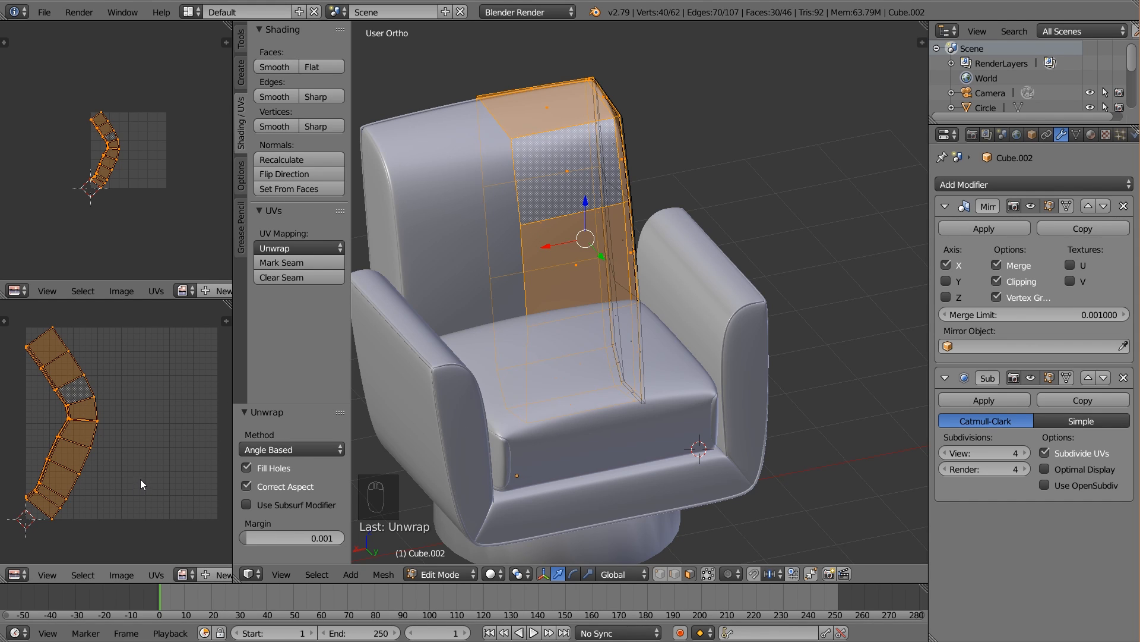
Scale the backrest main panel's UV island by 1.415, move it slightly sideways and adjust its size again
{"action": "key", "text": "s"}
{"action": "left_click", "coordinate": [194, 465]}
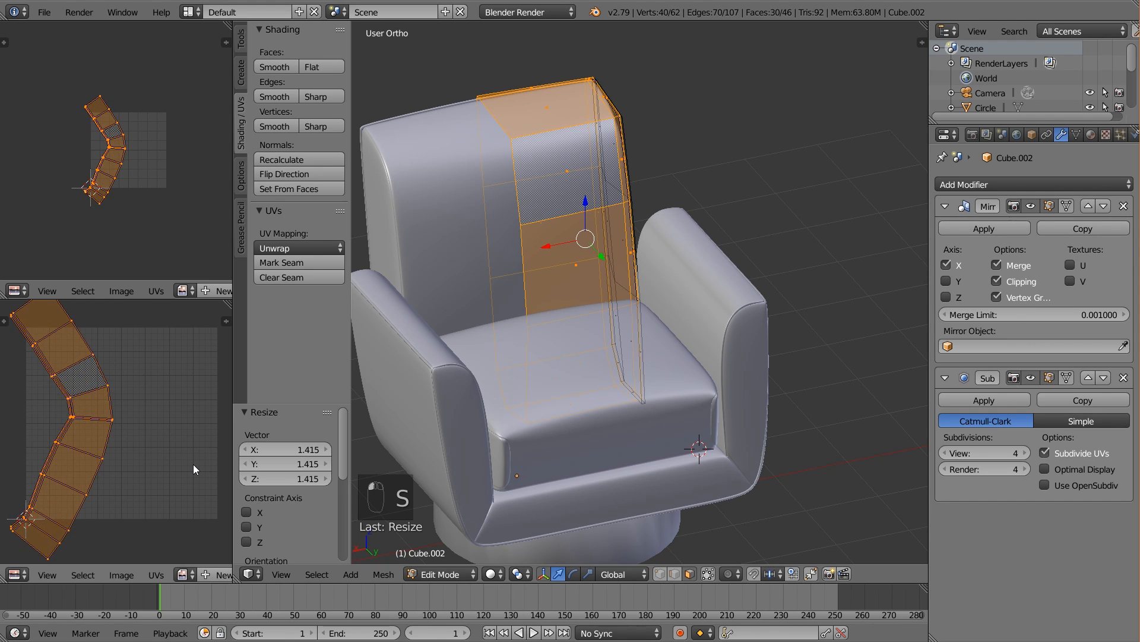
{"action": "key", "text": "g"}
{"action": "left_click", "coordinate": [214, 458]}
{"action": "key", "text": "s"}
{"action": "left_click", "coordinate": [134, 422]}
{"action": "key", "text": "a"}
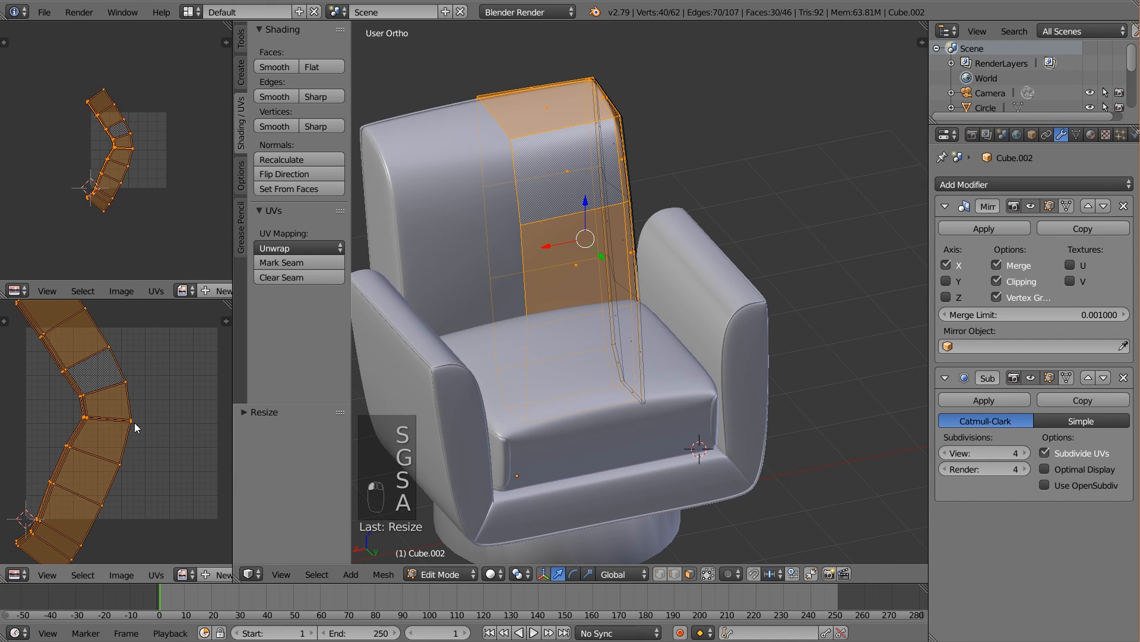
Select the backrest's side panel up to its seams and unwrap it
{"action": "key", "text": "Tab"}
{"action": "key", "text": "Tab"}
{"action": "key", "text": "a"}
{"action": "middle_click_drag", "start_coordinate": [628, 285], "coordinate": [524, 282]}
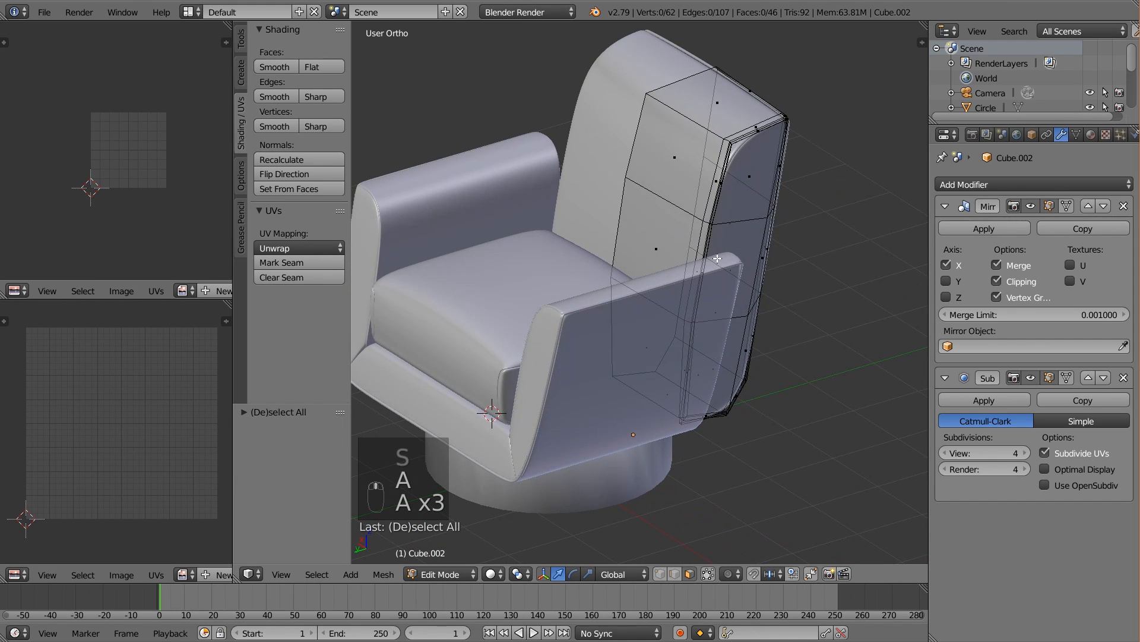
{"action": "key", "text": "l"}
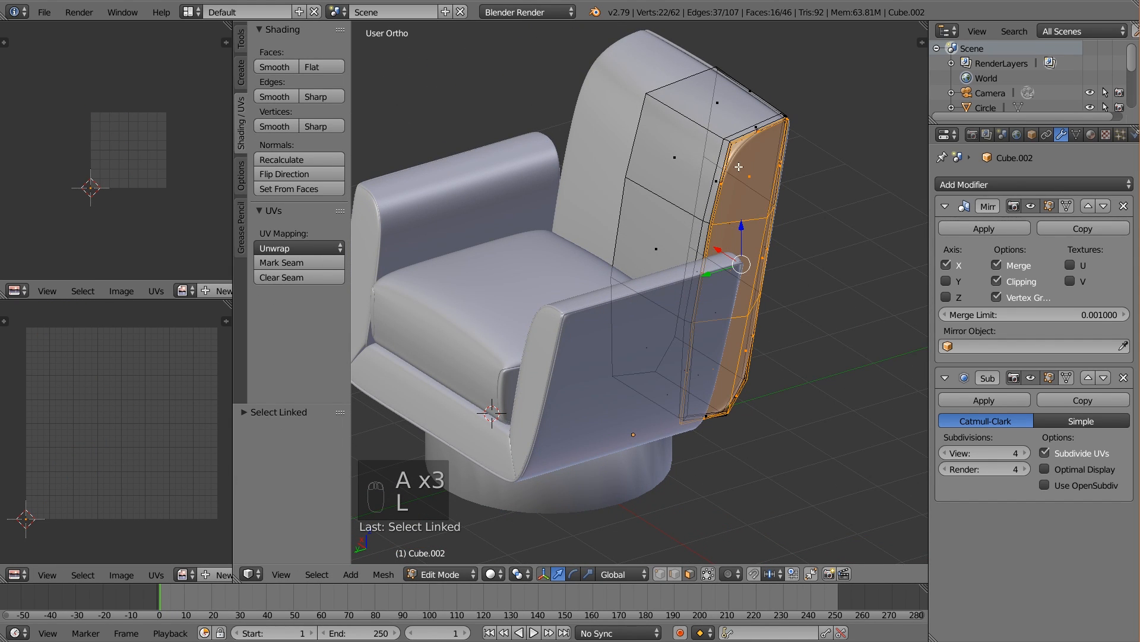
{"action": "key", "text": "u"}
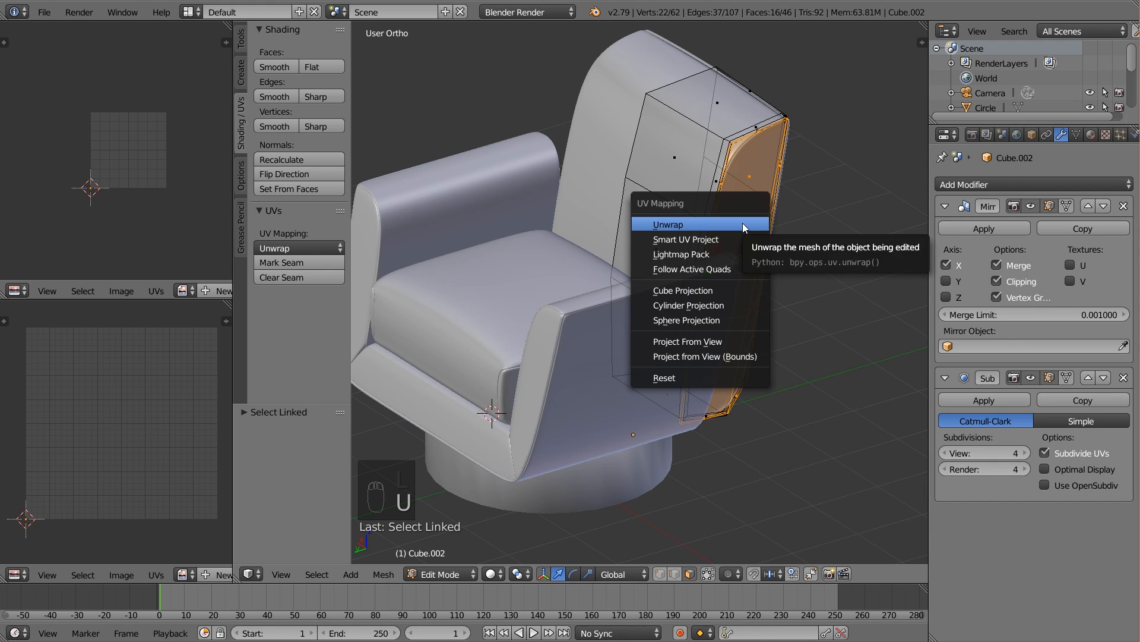
{"action": "left_click", "coordinate": [743, 223]}
Resize the UV island of the backrest's side panel and finish editing the backrest
{"action": "key", "text": "s"}
{"action": "left_click", "coordinate": [147, 482]}
{"action": "key", "text": "a"}
{"action": "key", "text": "Tab"}
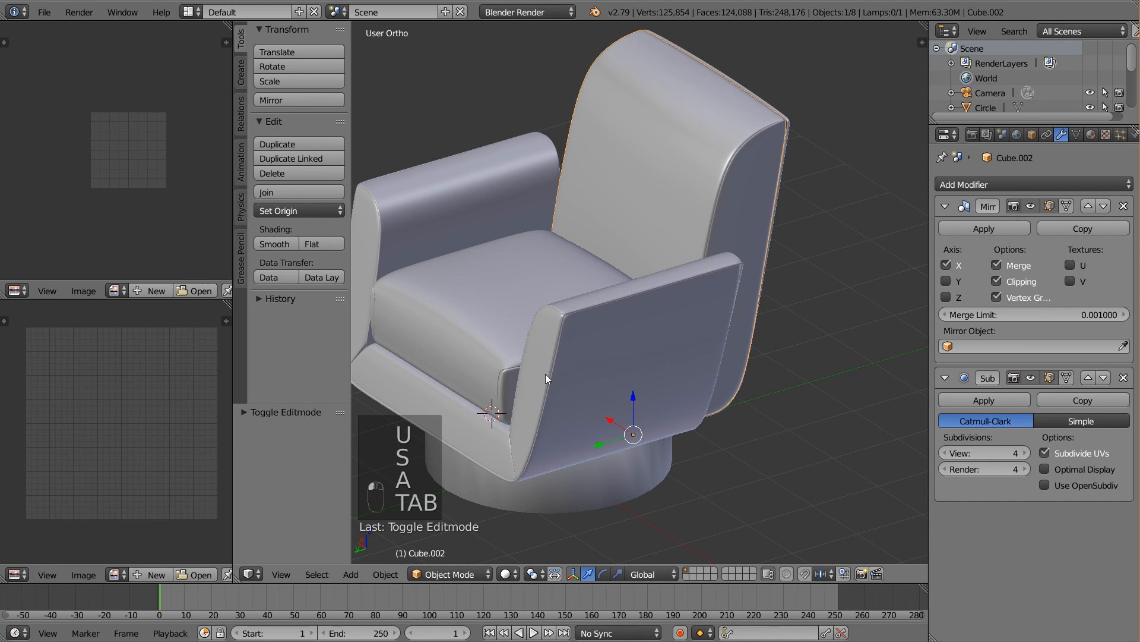
Edit the chair's round base in front view and unwrap all its faces with Cylinder Projection
{"action": "middle_click_drag", "start_coordinate": [546, 373], "coordinate": [597, 462]}
{"action": "right_click", "coordinate": [579, 501]}
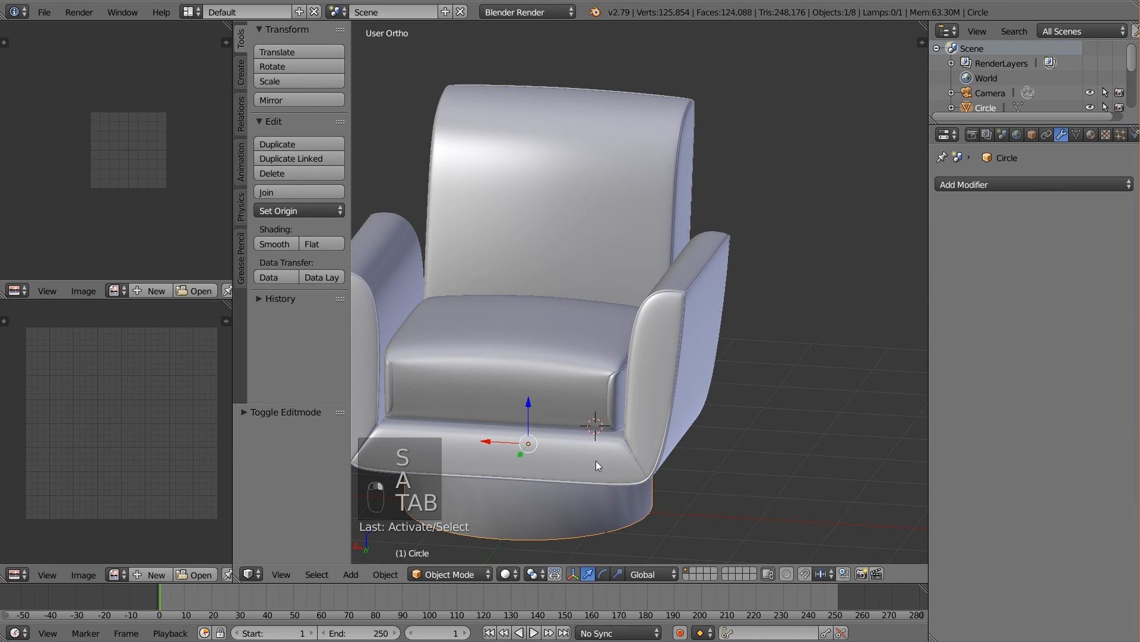
{"action": "key", "text": "KP_1"}
{"action": "middle_click_drag", "start_coordinate": [730, 421], "coordinate": [591, 367], "text": "shift"}
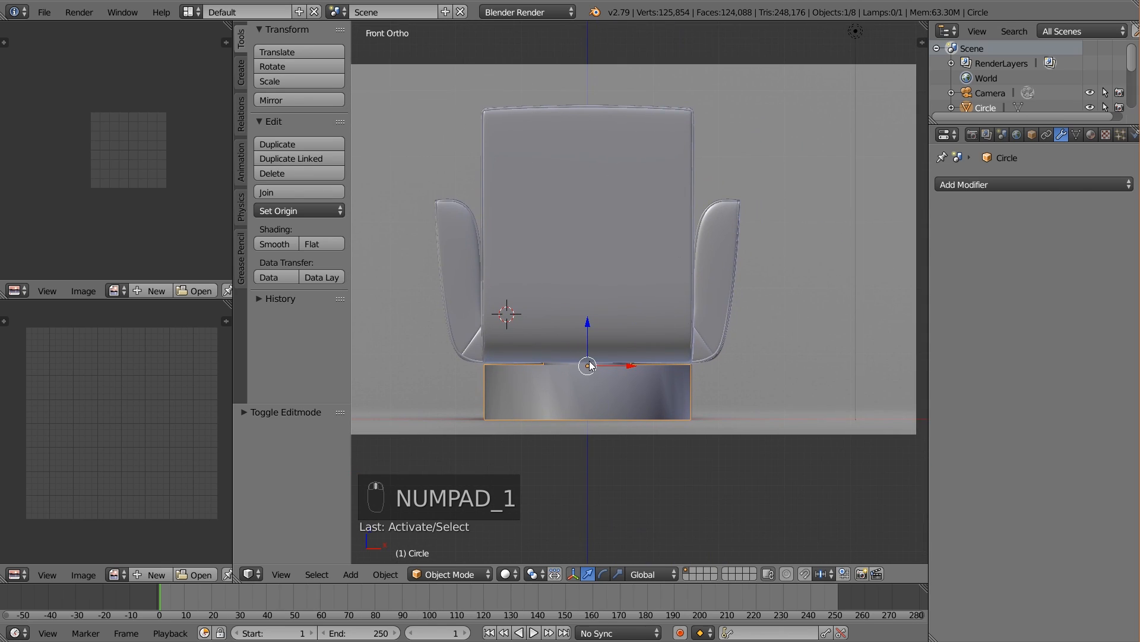
{"action": "key", "text": "Tab"}
{"action": "key", "text": "a"}
{"action": "key", "text": "a"}
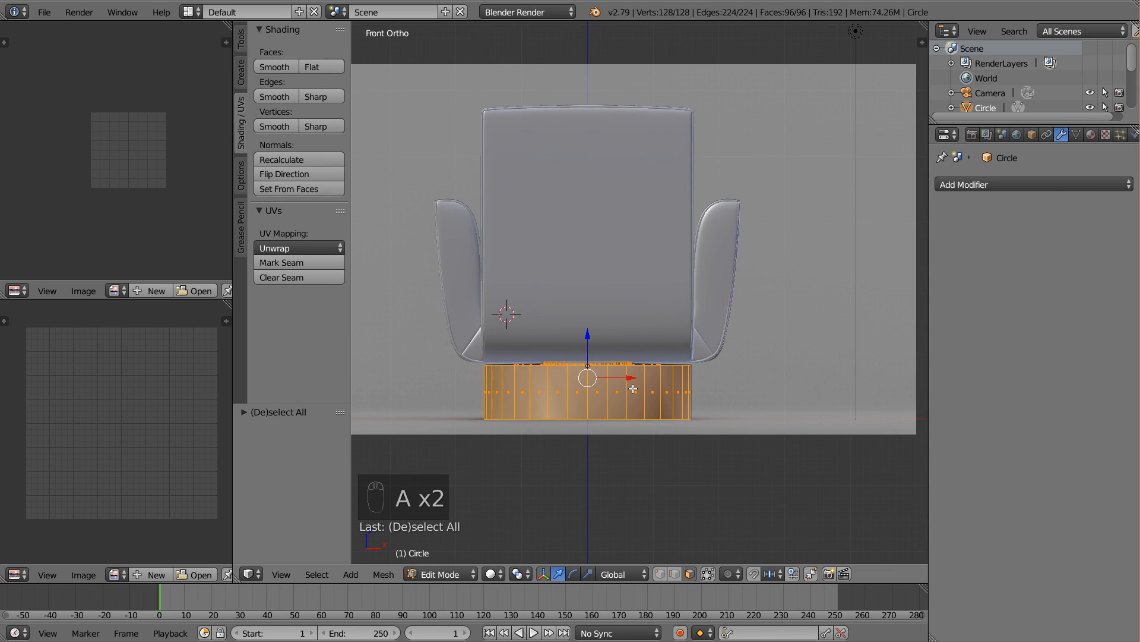
{"action": "key", "text": "u"}
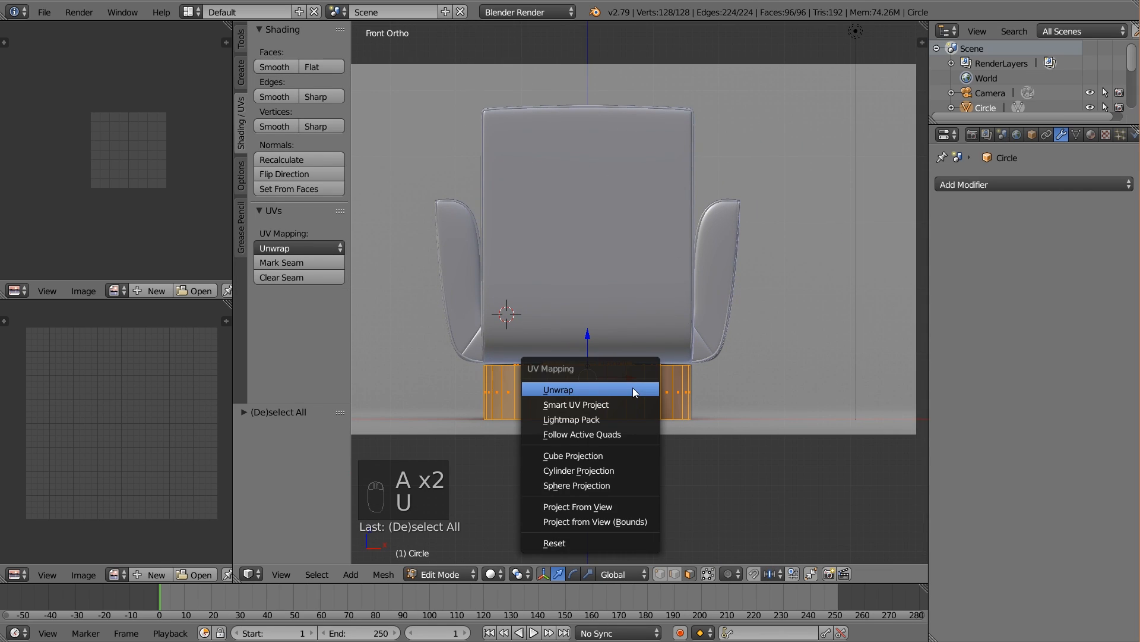
{"action": "left_click", "coordinate": [624, 470]}
Shrink the base's UV island, then scale it along Y by about 0.37
{"action": "key", "text": "s"}
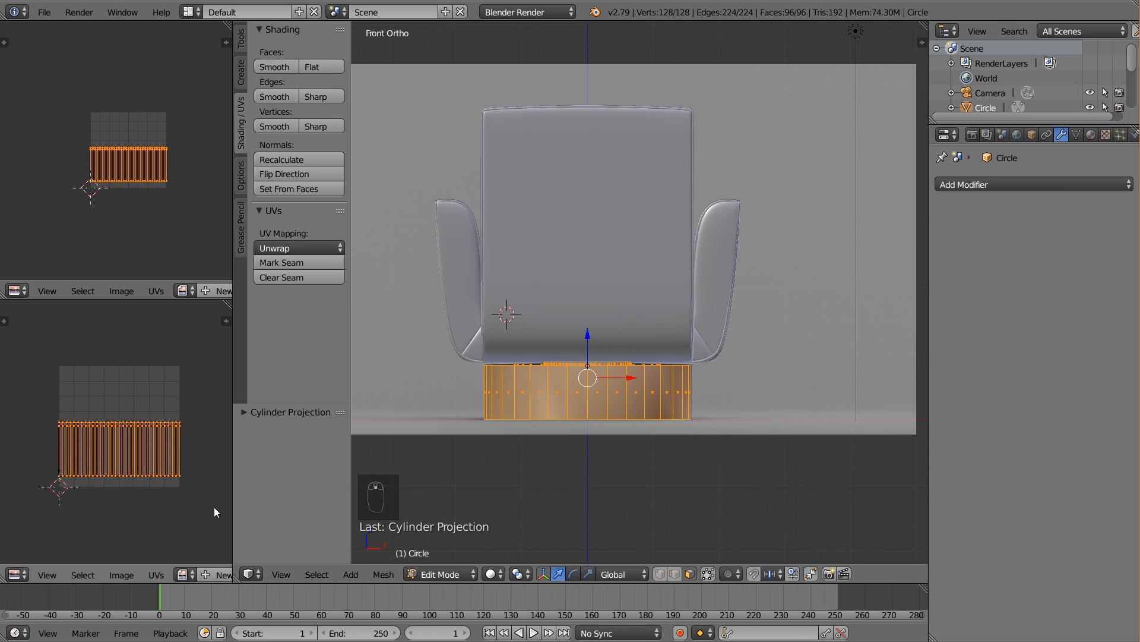
{"action": "left_click", "coordinate": [178, 495]}
{"action": "key", "text": "s"}
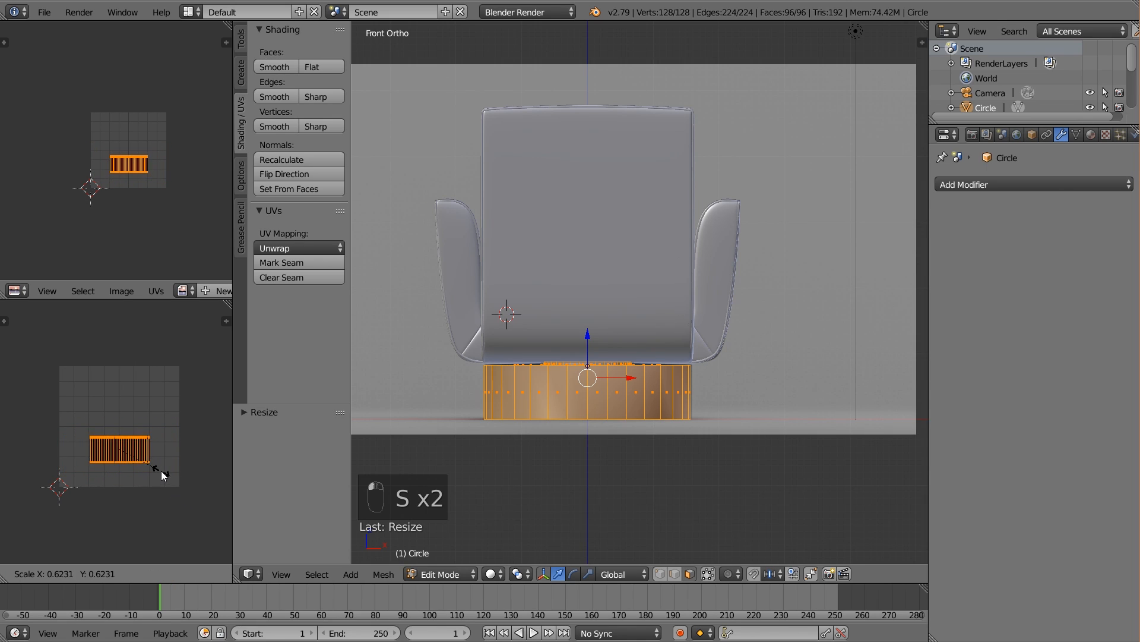
{"action": "key", "text": "y"}
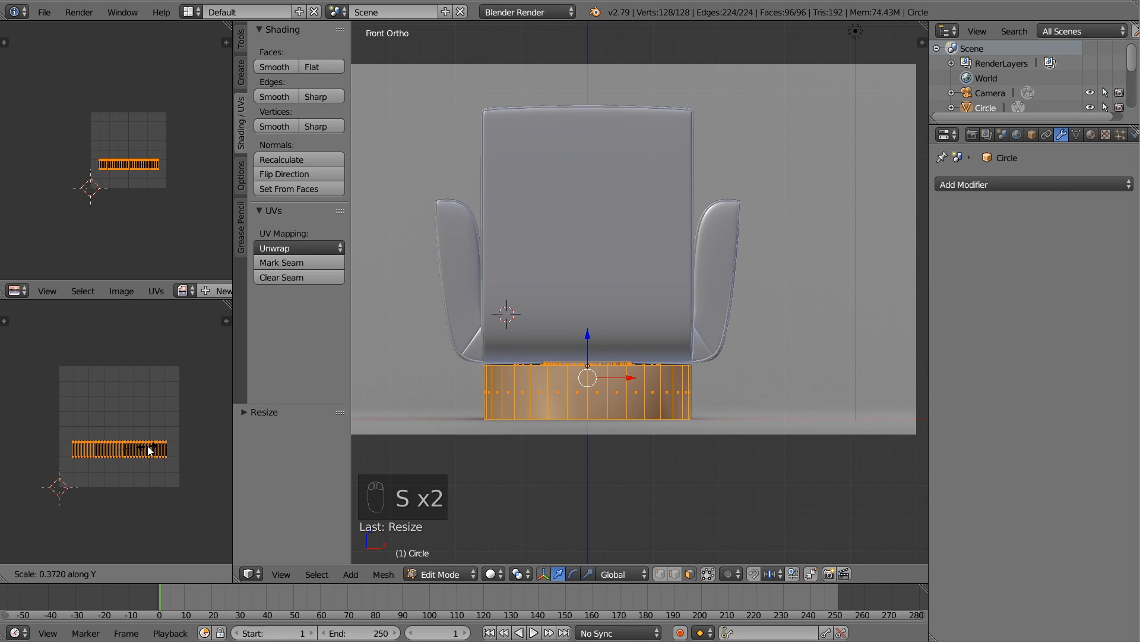
{"action": "left_click", "coordinate": [151, 450]}
Enlarge the base's UV island uniformly until it extends well beyond both sides of the UV square, and finish editing the base
{"action": "key", "text": "s"}
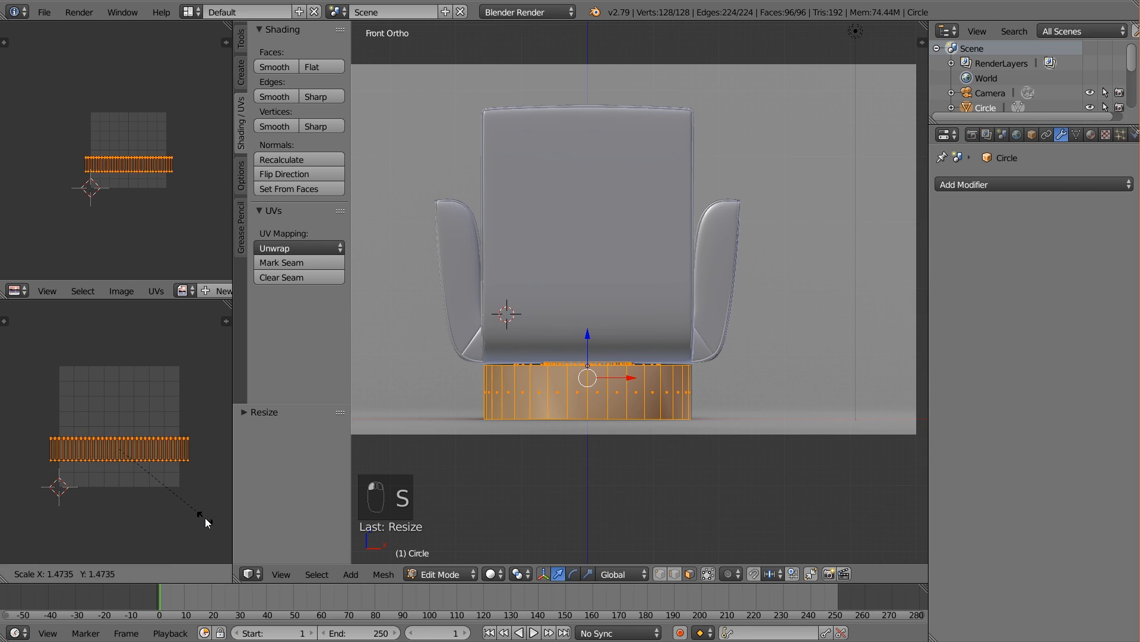
{"action": "left_click", "coordinate": [201, 516]}
{"action": "key", "text": "s"}
{"action": "left_click", "coordinate": [194, 516]}
{"action": "key", "text": "s"}
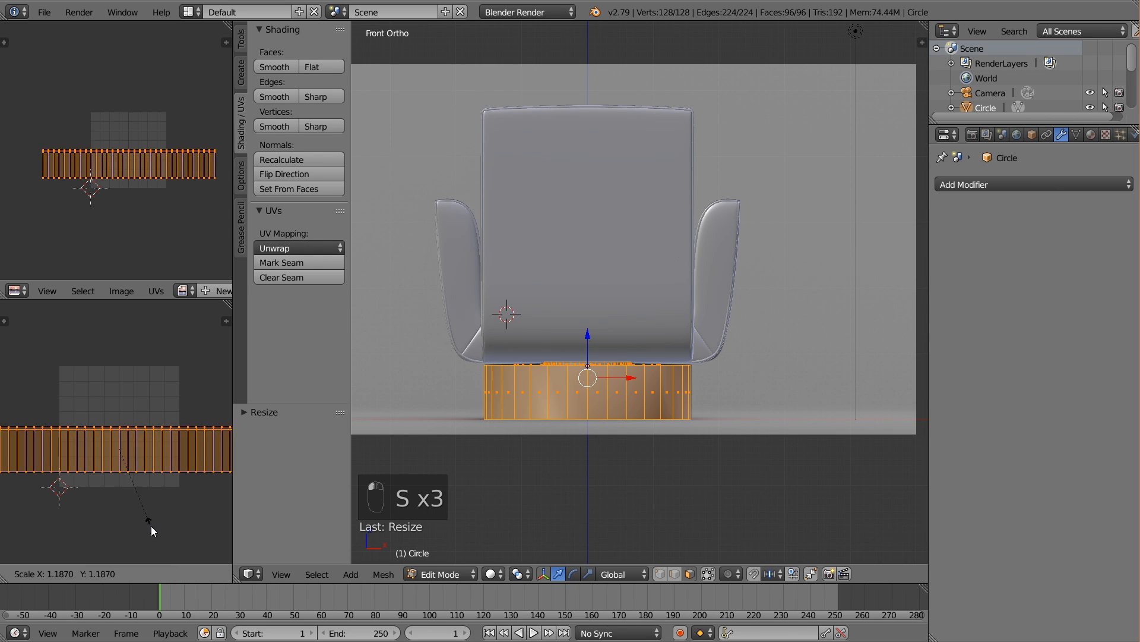
{"action": "left_click", "coordinate": [151, 526]}
{"action": "key", "text": "a"}
{"action": "key", "text": "Tab"}
Select the backrest and switch the render engine to Cycles Render
{"action": "middle_click_drag", "start_coordinate": [487, 382], "coordinate": [626, 387]}
{"action": "key", "text": "a"}
{"action": "middle_click_drag", "start_coordinate": [689, 278], "coordinate": [657, 326]}
{"action": "right_click", "coordinate": [668, 304]}
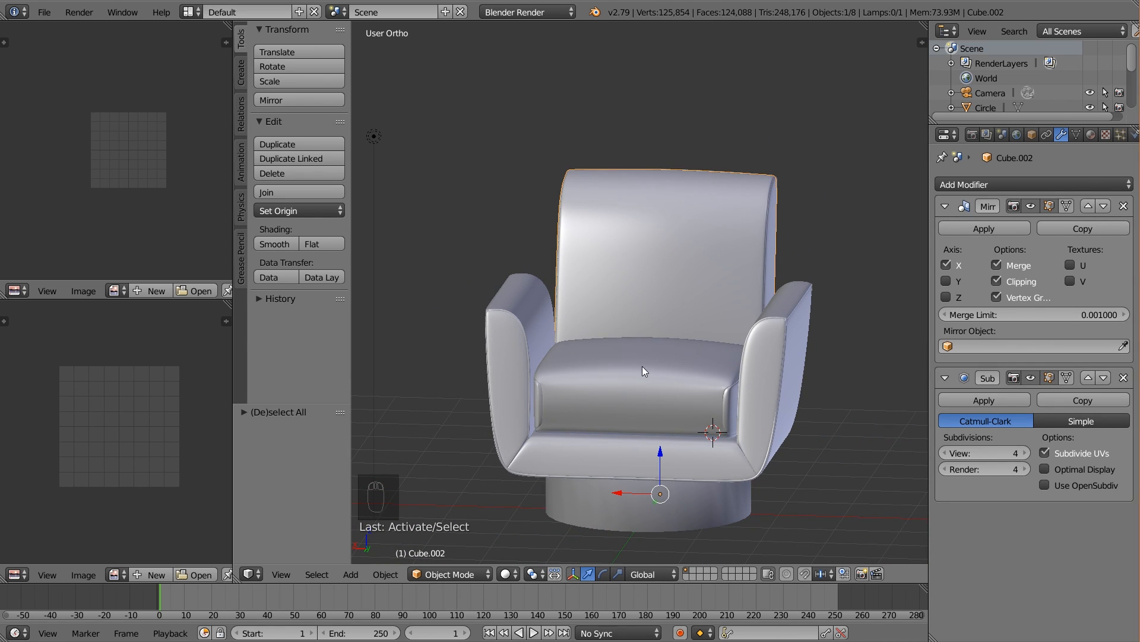
{"action": "left_click", "coordinate": [524, 13]}
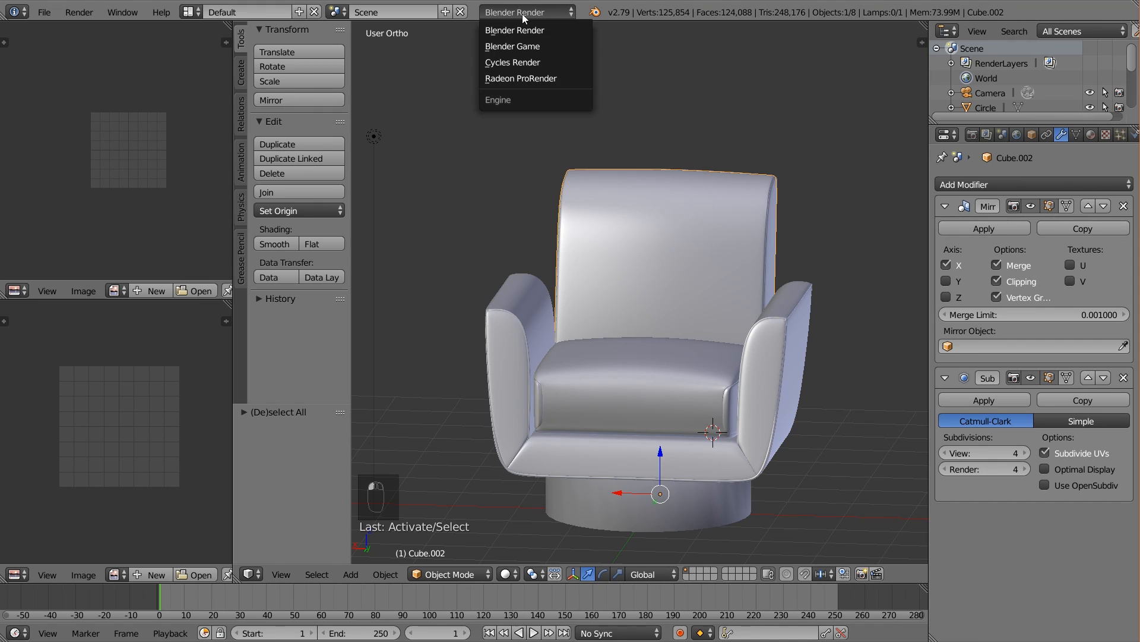
{"action": "left_click", "coordinate": [558, 62]}
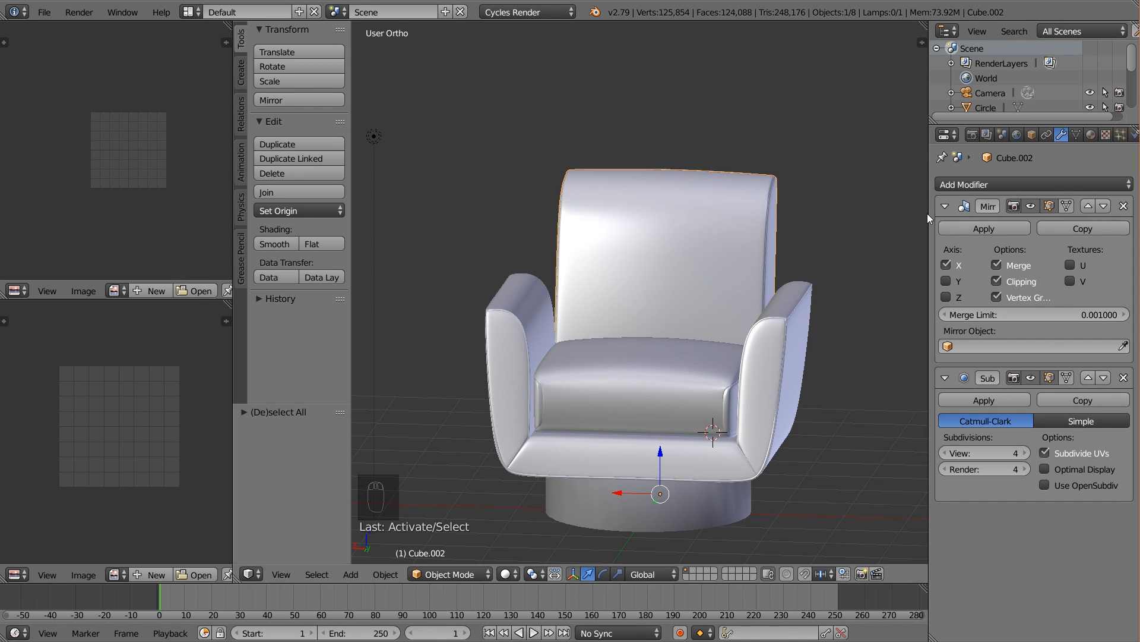
Display render_1.1.jpg as a reference in the lower image editor and widen the properties area and both image editors
{"action": "left_click_drag", "start_coordinate": [928, 213], "coordinate": [898, 238]}
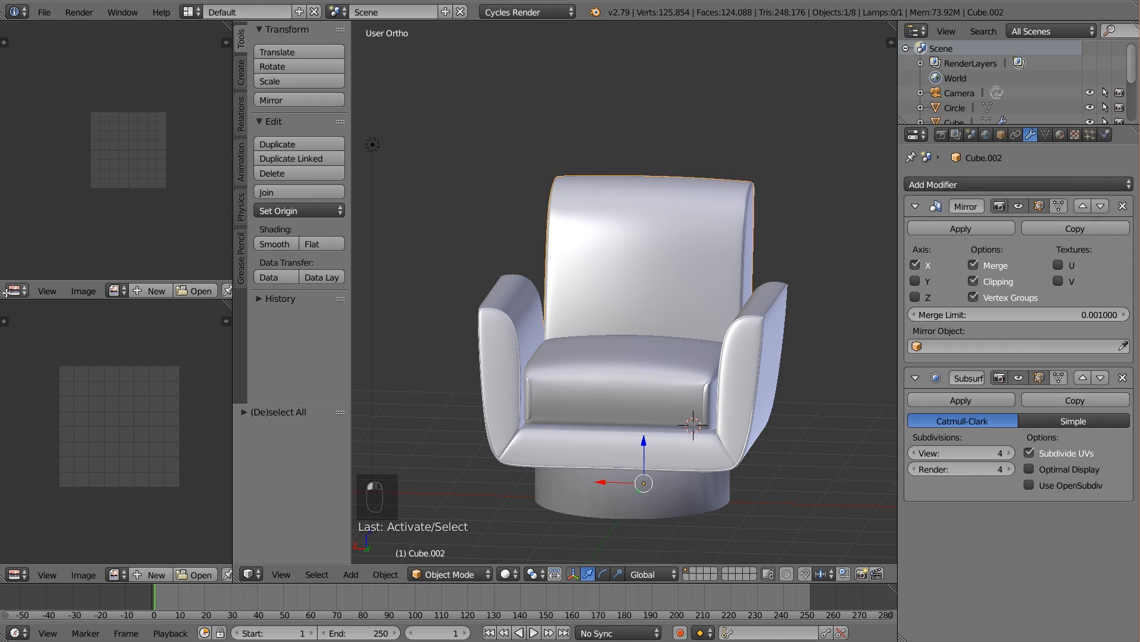
{"action": "left_click", "coordinate": [116, 574]}
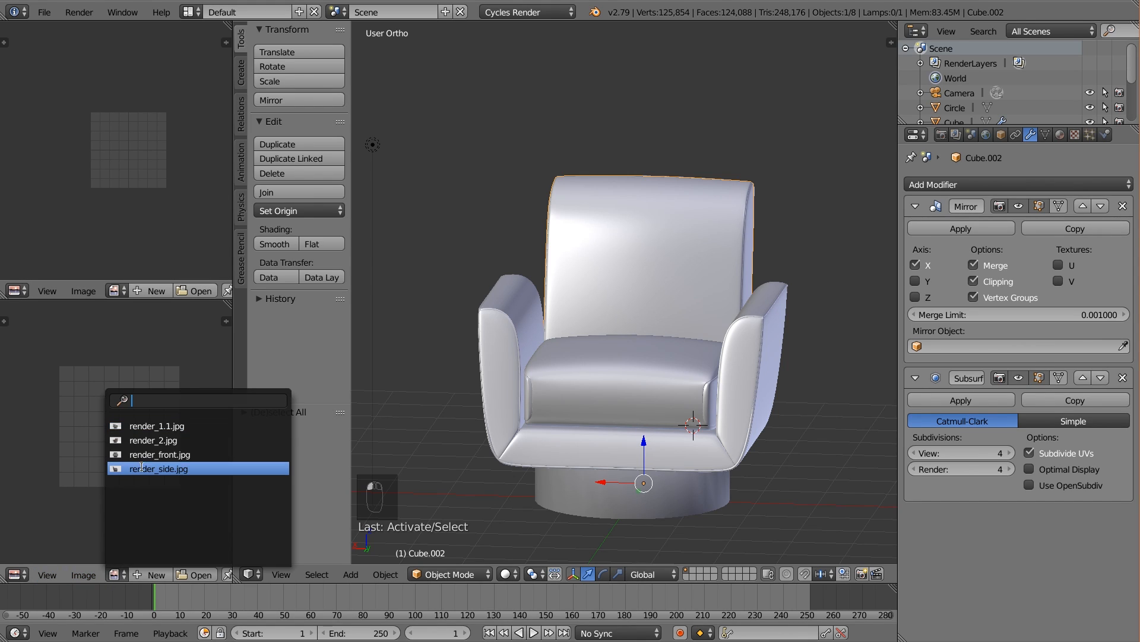
{"action": "left_click", "coordinate": [177, 425]}
{"action": "scroll", "coordinate": [179, 434], "scroll_direction": "down", "scroll_amount": 2}
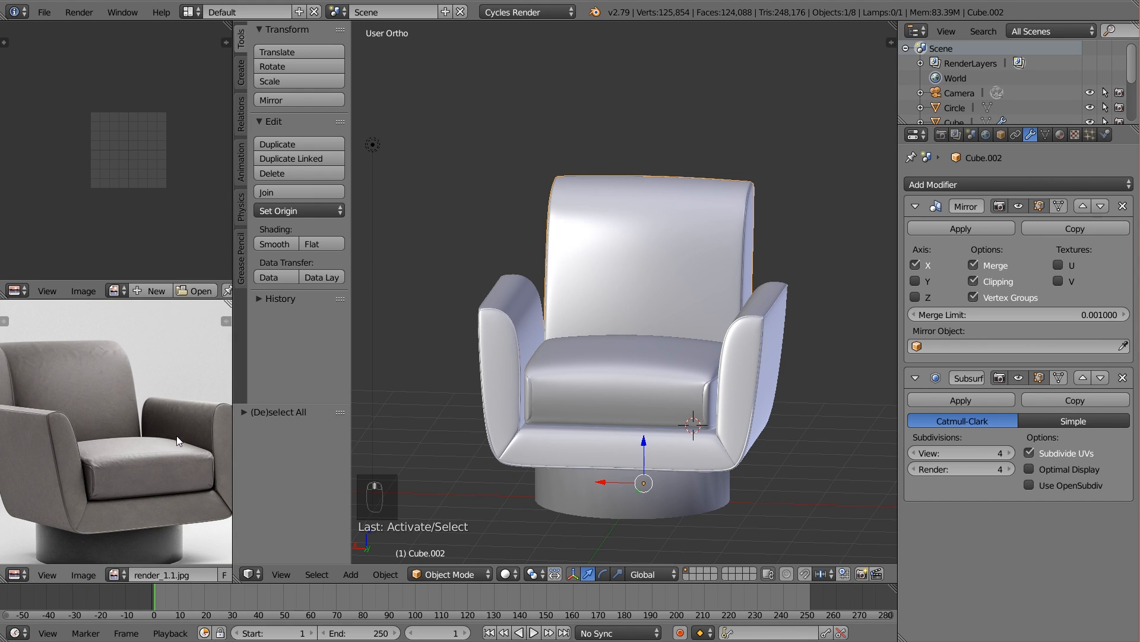
{"action": "left_click_drag", "start_coordinate": [234, 301], "coordinate": [458, 303]}
Turn the upper image editor into a Node Editor and hide its sidebar
{"action": "left_click", "coordinate": [16, 290]}
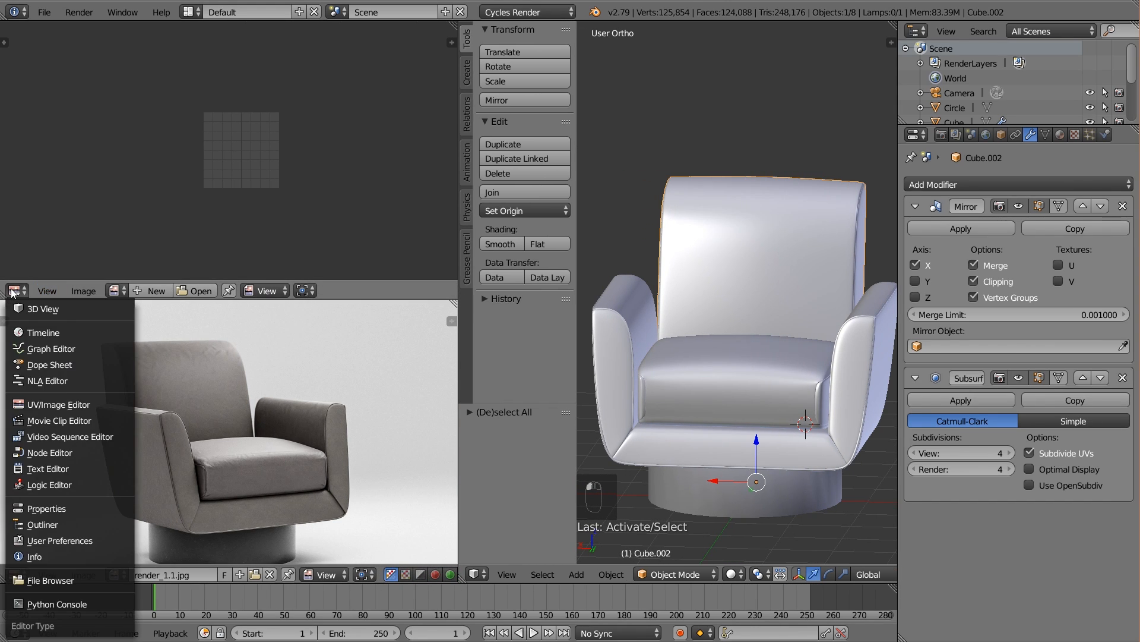
{"action": "left_click", "coordinate": [49, 452]}
{"action": "key", "text": "n"}
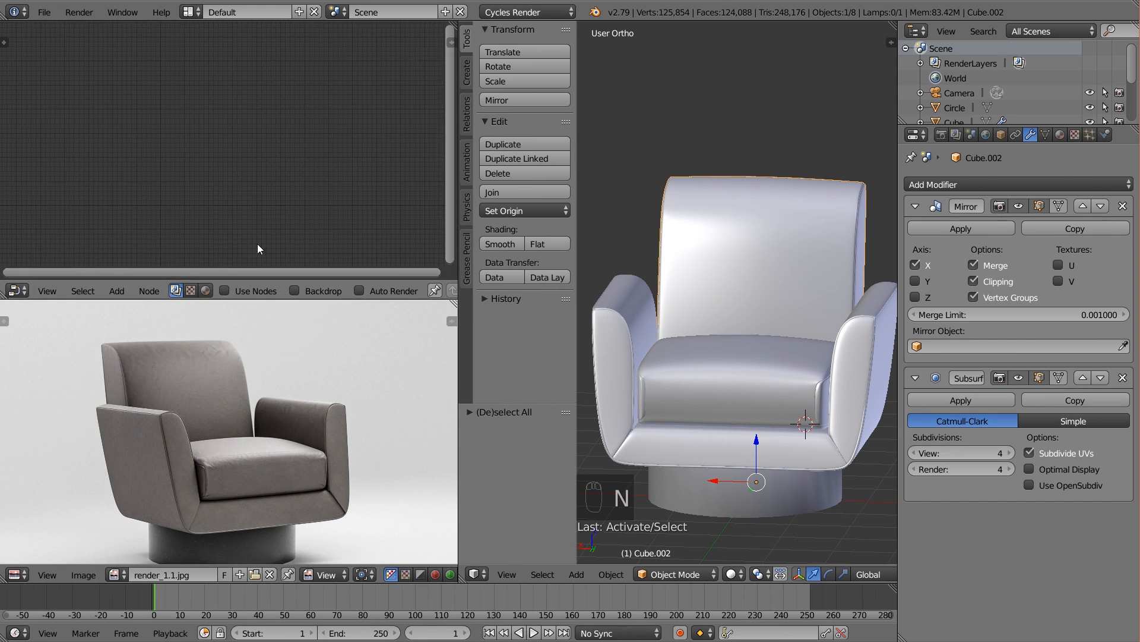
Enable nodes for the backrest's material and rename the material leather
{"action": "left_click", "coordinate": [1061, 134]}
{"action": "left_click", "coordinate": [1046, 309]}
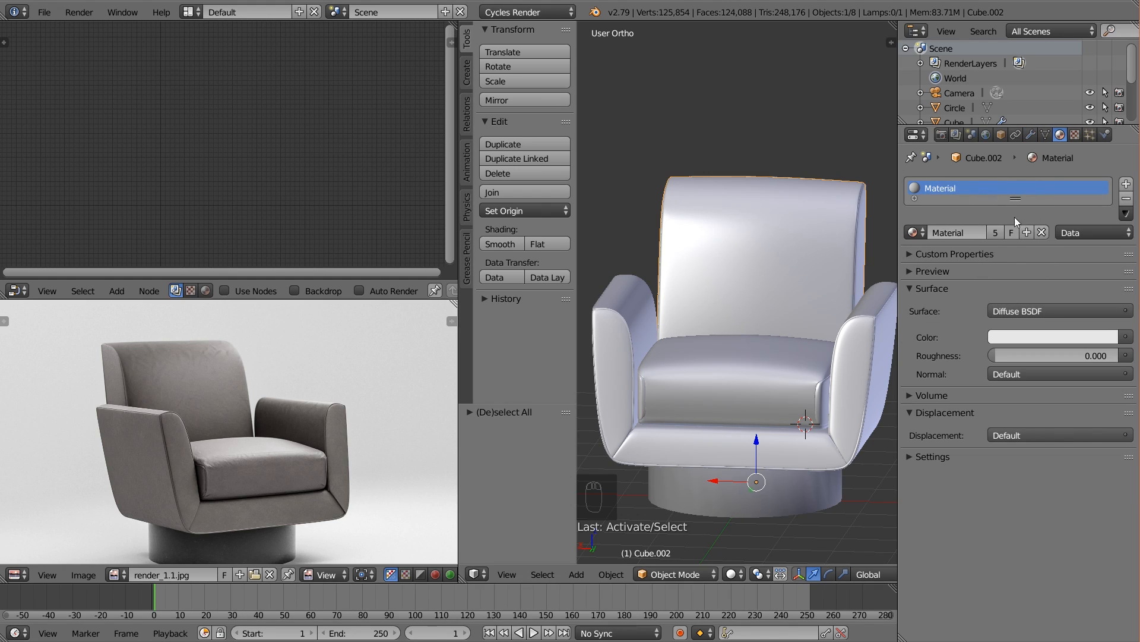
{"action": "left_click", "coordinate": [958, 231]}
{"action": "key", "text": "BackSpace"}
{"action": "type", "text": "leather"}
{"action": "key", "text": "Return"}
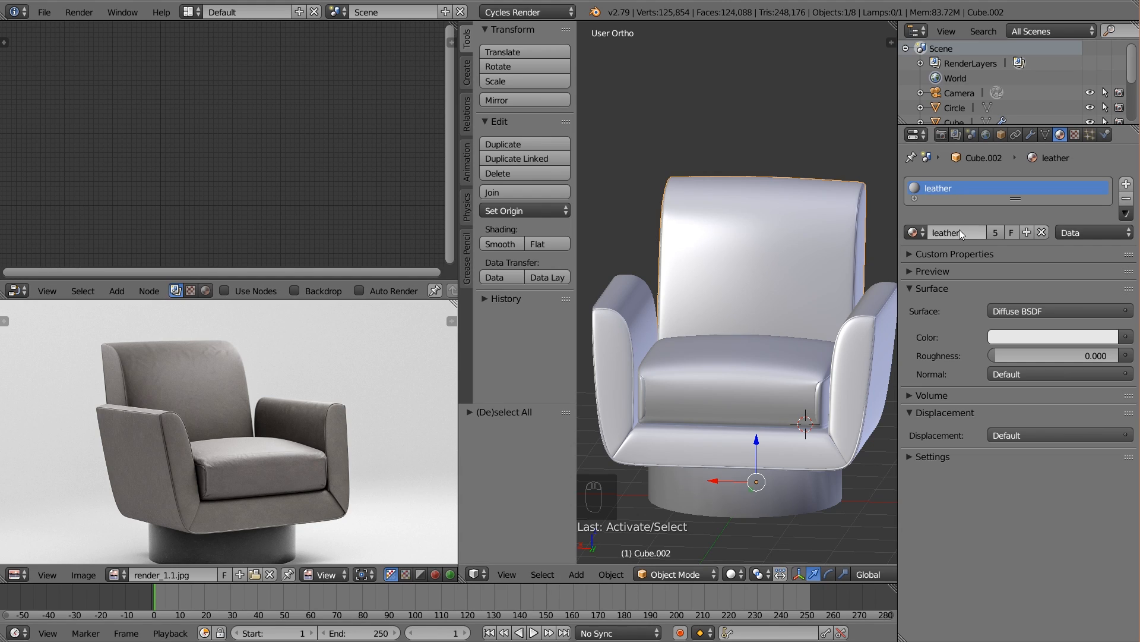
Show the leather material's shader nodes, select the Diffuse BSDF node and make the node editor taller
{"action": "left_click", "coordinate": [206, 291]}
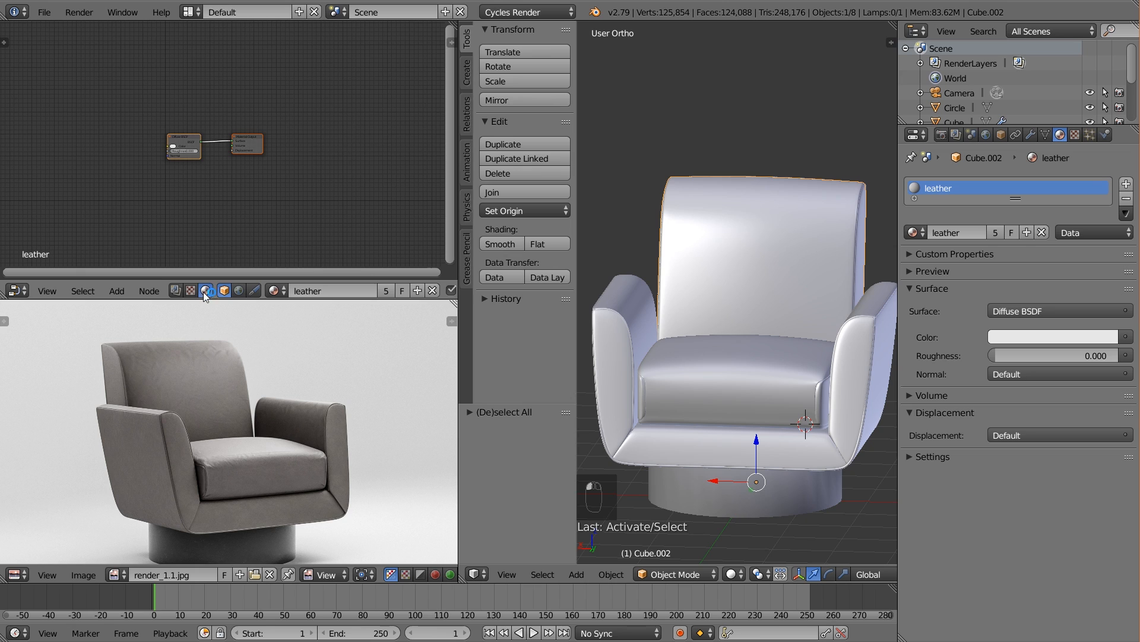
{"action": "scroll", "coordinate": [236, 221], "scroll_direction": "up", "scroll_amount": 2}
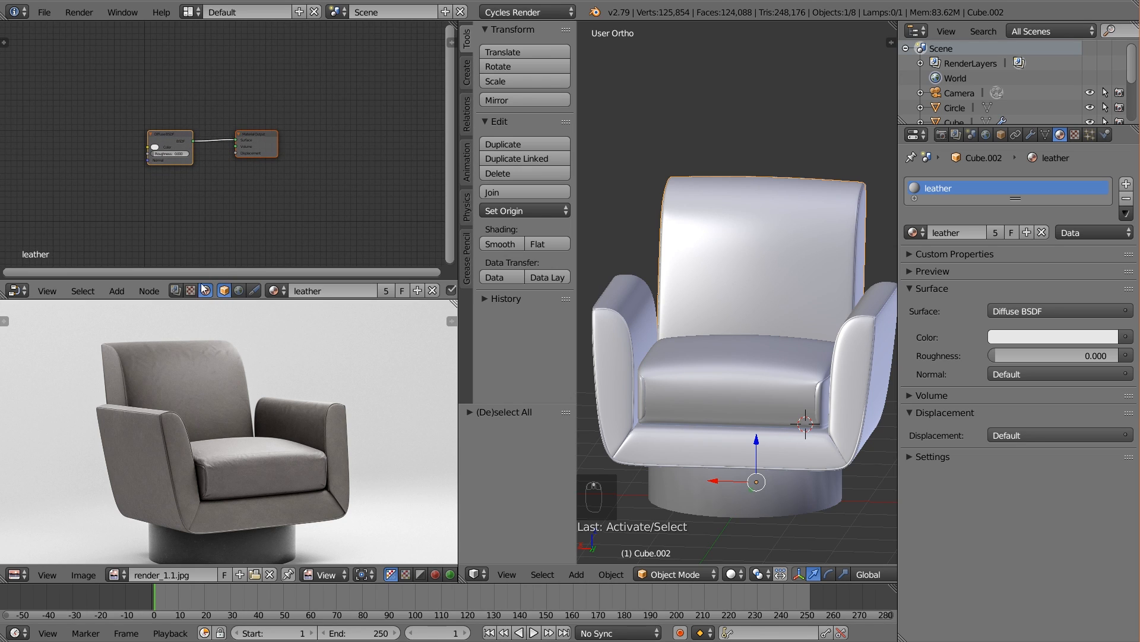
{"action": "scroll", "coordinate": [148, 166], "scroll_direction": "up", "scroll_amount": 2}
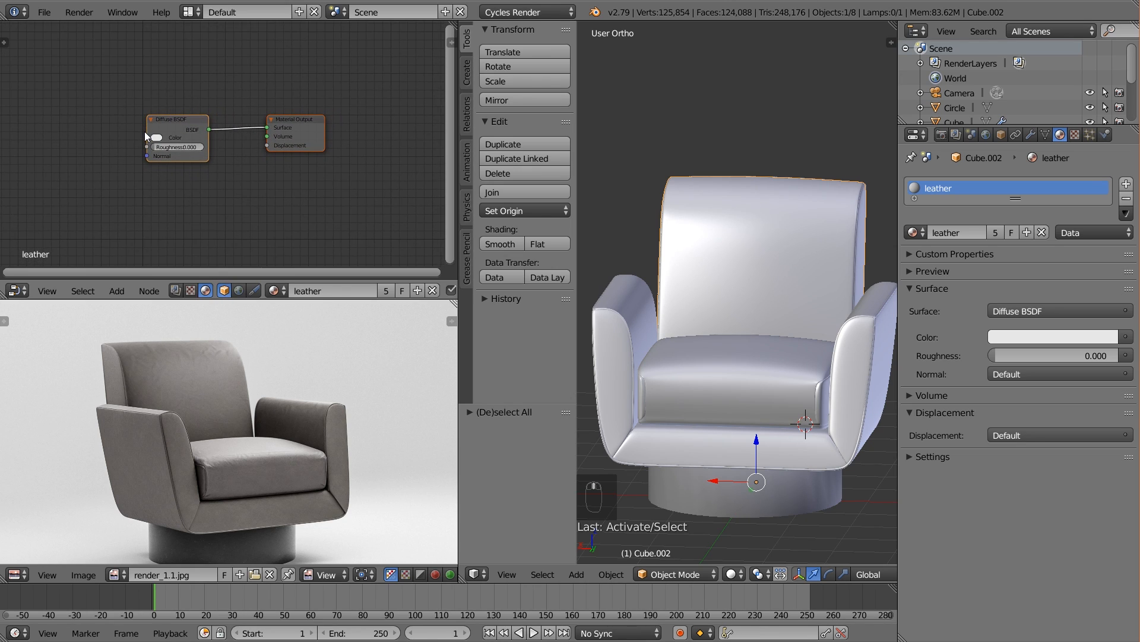
{"action": "left_click", "coordinate": [176, 124]}
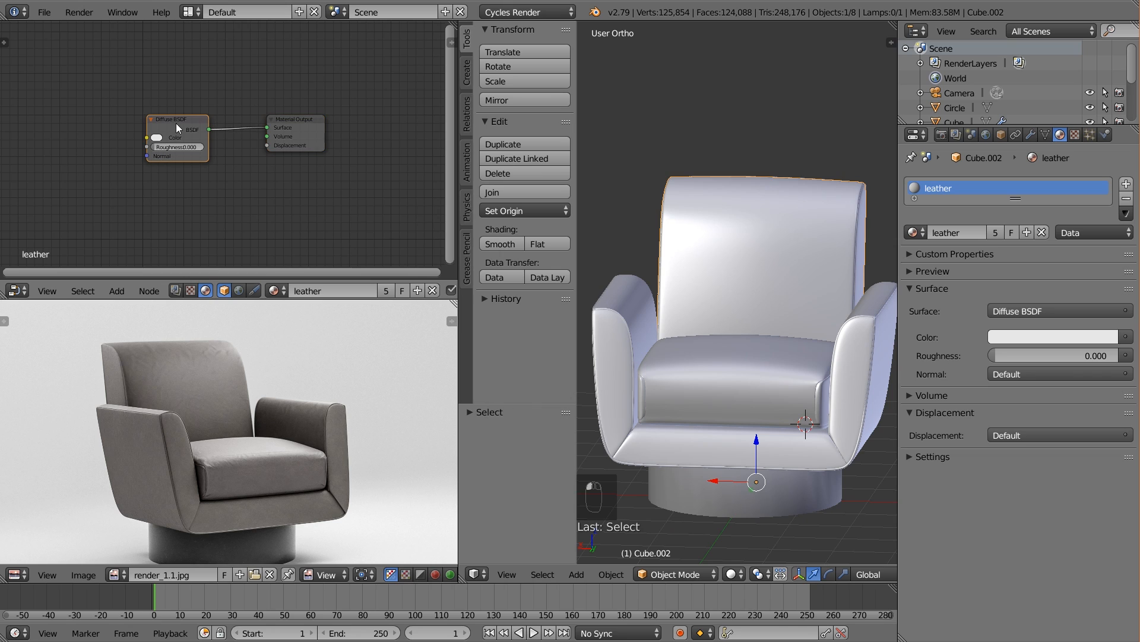
{"action": "mouse_move", "coordinate": [178, 143]}
{"action": "middle_mouse_down"}
{"action": "mouse_move", "coordinate": [173, 133]}
{"action": "mouse_move", "coordinate": [184, 150]}
{"action": "middle_mouse_up"}
{"action": "left_click_drag", "start_coordinate": [228, 299], "coordinate": [229, 367]}
{"action": "scroll", "coordinate": [250, 470], "scroll_direction": "down", "scroll_amount": 1}
{"action": "middle_click_drag", "start_coordinate": [251, 470], "coordinate": [256, 477]}
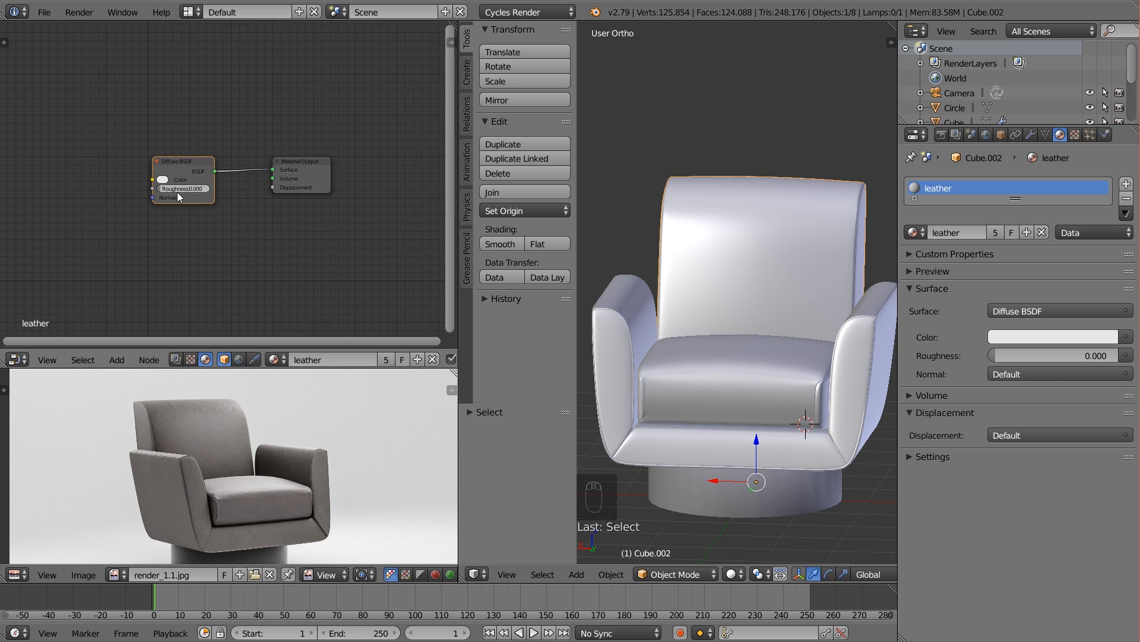
Replace the leather material's Diffuse BSDF node with a Principled BSDF shader
{"action": "key", "text": "x"}
{"action": "key", "text": "shift+a"}
{"action": "mouse_move", "coordinate": [174, 249]}
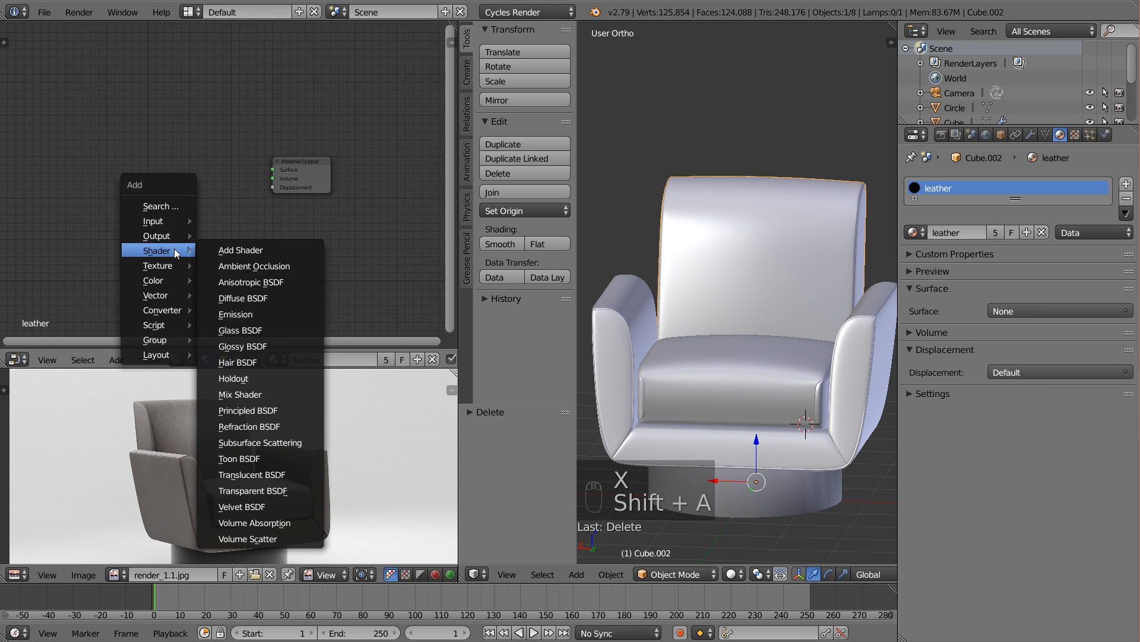
{"action": "left_click", "coordinate": [261, 409]}
{"action": "left_click", "coordinate": [170, 91]}
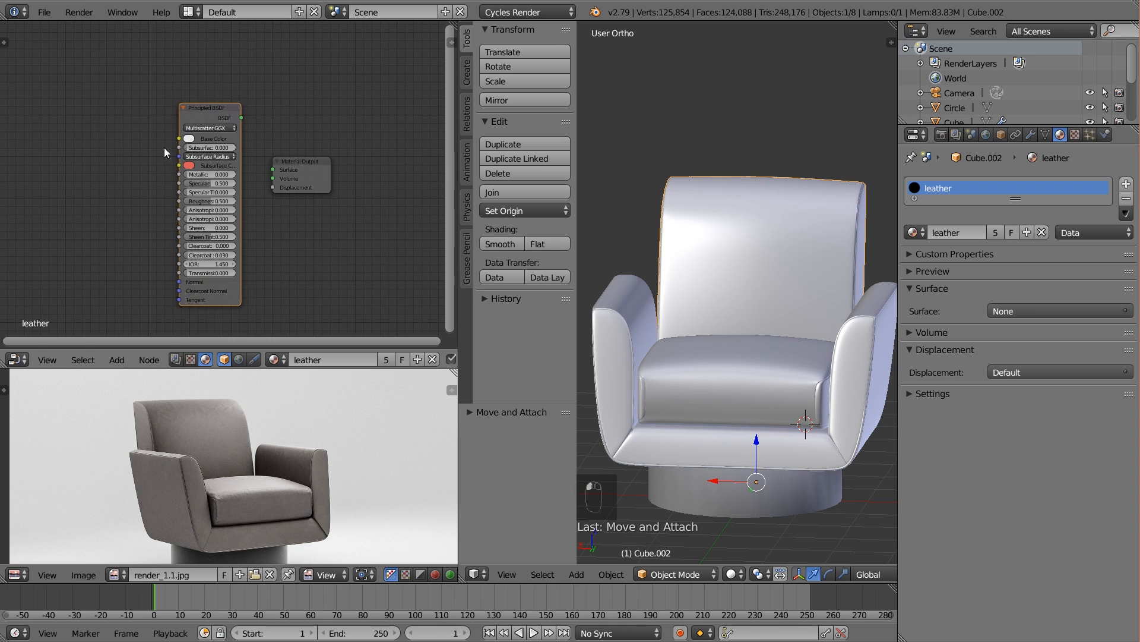
Connect the Principled BSDF output to the Material Output's Surface and space the Material Output node further from the shader
{"action": "left_click_drag", "start_coordinate": [293, 164], "coordinate": [344, 162]}
{"action": "mouse_move", "coordinate": [241, 118]}
{"action": "left_mouse_down"}
{"action": "mouse_move", "coordinate": [332, 166]}
{"action": "mouse_move", "coordinate": [223, 120]}
{"action": "left_mouse_up"}
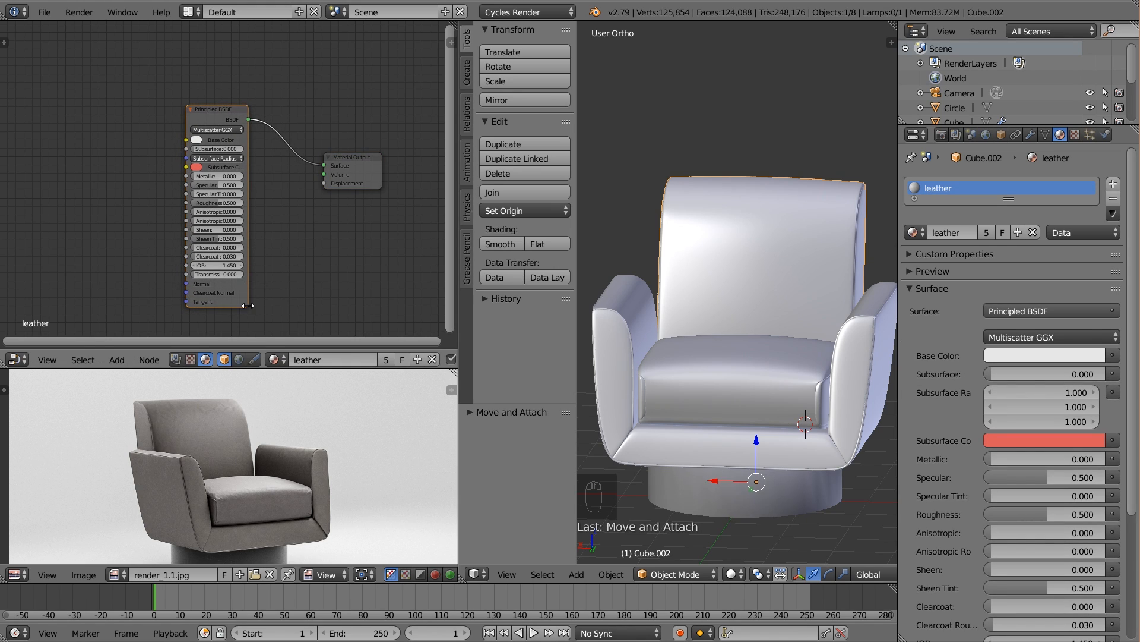
{"action": "left_click_drag", "start_coordinate": [341, 164], "coordinate": [361, 161]}
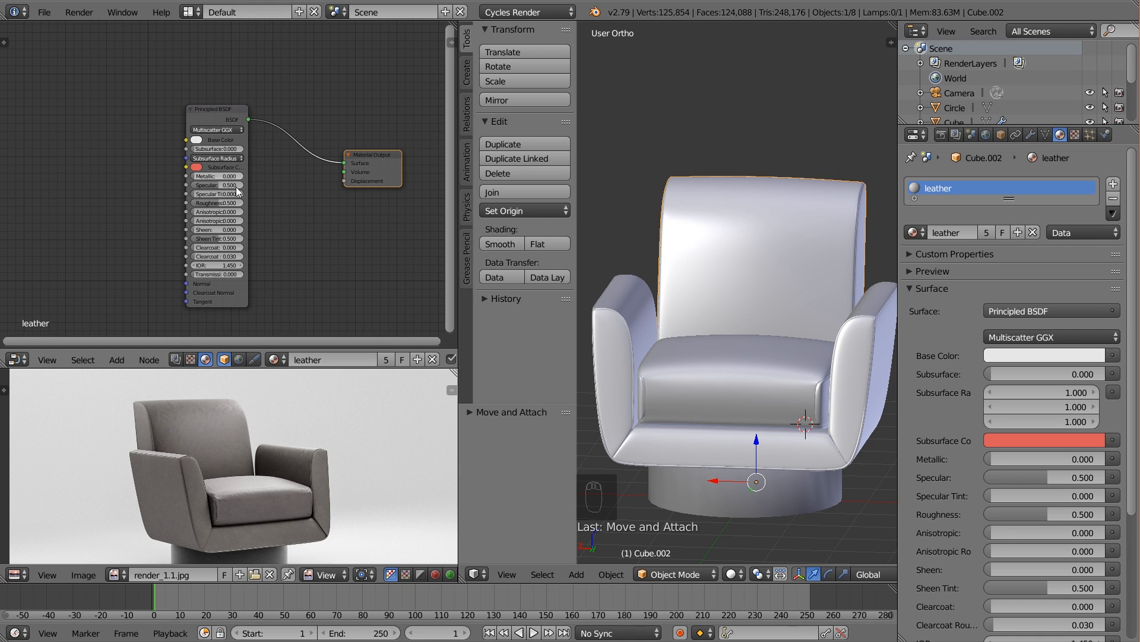
Widen the Principled BSDF node so its labels are readable and move it closer to the Material Output
{"action": "scroll", "coordinate": [236, 190], "scroll_direction": "up", "scroll_amount": 2}
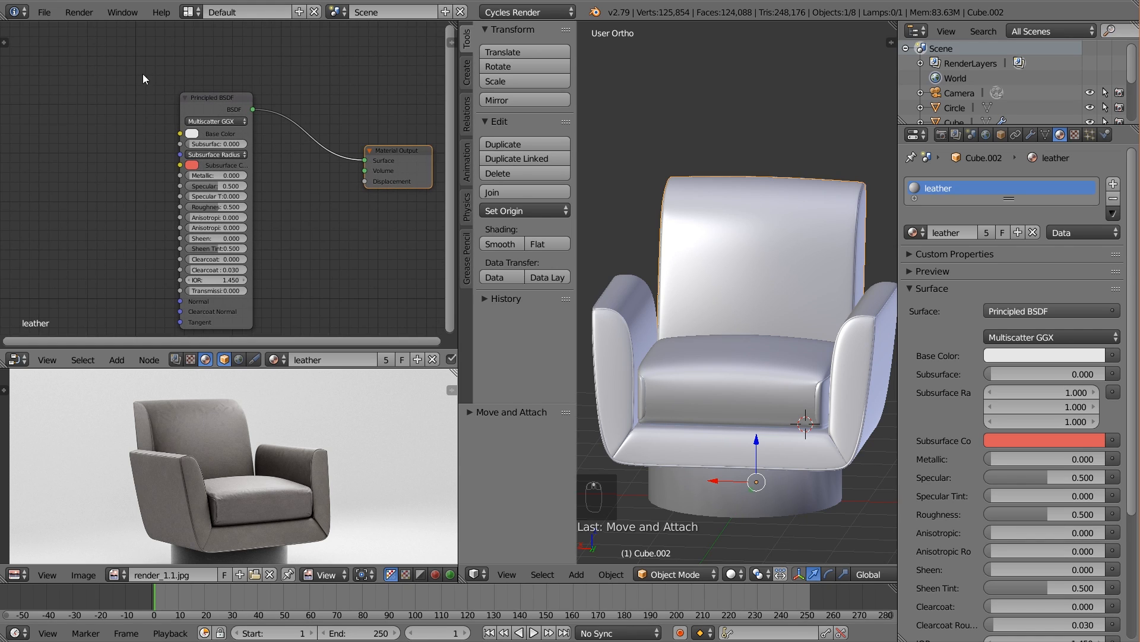
{"action": "scroll", "coordinate": [143, 79], "scroll_direction": "down", "scroll_amount": 1}
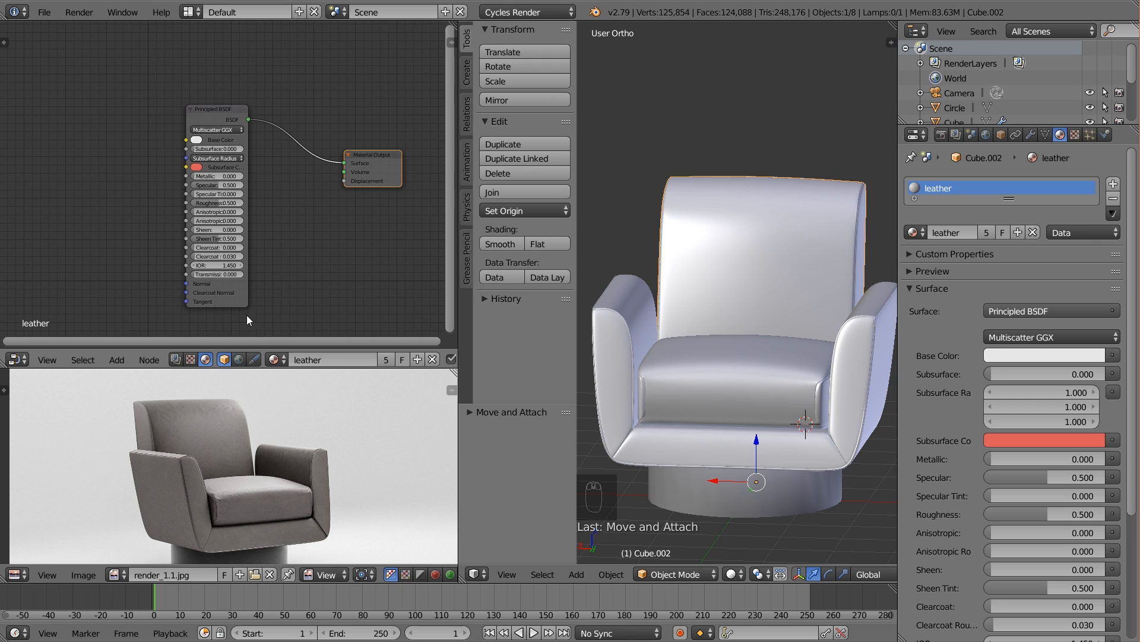
{"action": "left_click_drag", "start_coordinate": [247, 303], "coordinate": [277, 212]}
{"action": "left_click_drag", "start_coordinate": [234, 112], "coordinate": [267, 117]}
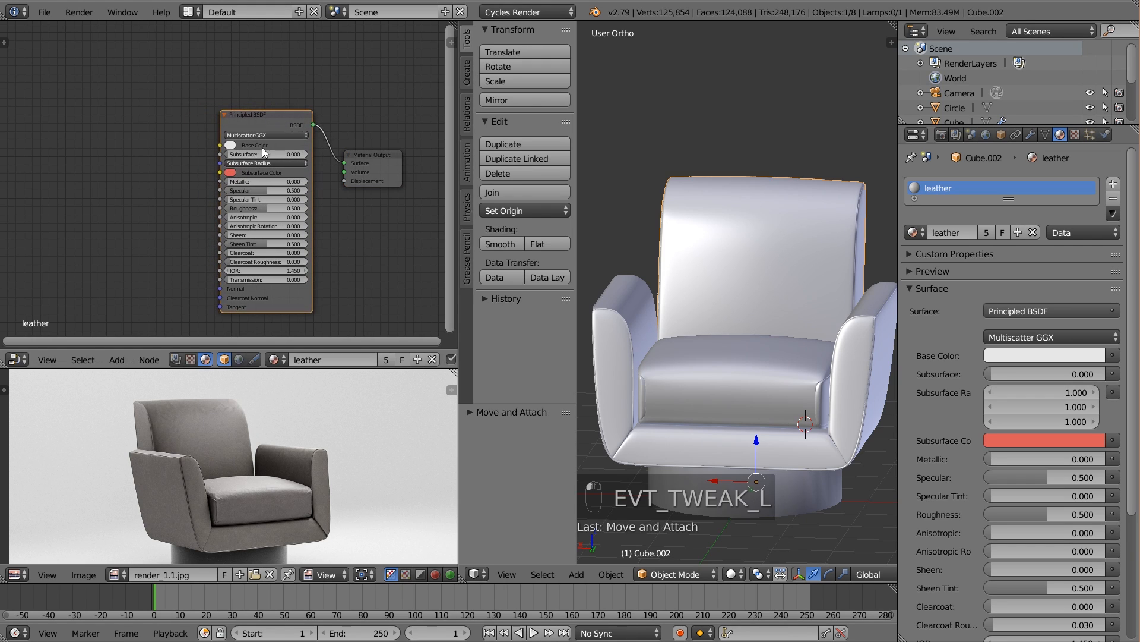
Widen the node editor slightly at the 3D viewport's expense and deselect all of the leather material's nodes
{"action": "scroll", "coordinate": [278, 168], "scroll_direction": "down", "scroll_amount": 3}
{"action": "mouse_move", "coordinate": [279, 171]}
{"action": "middle_mouse_down"}
{"action": "mouse_move", "coordinate": [303, 182]}
{"action": "mouse_move", "coordinate": [286, 159]}
{"action": "middle_mouse_up"}
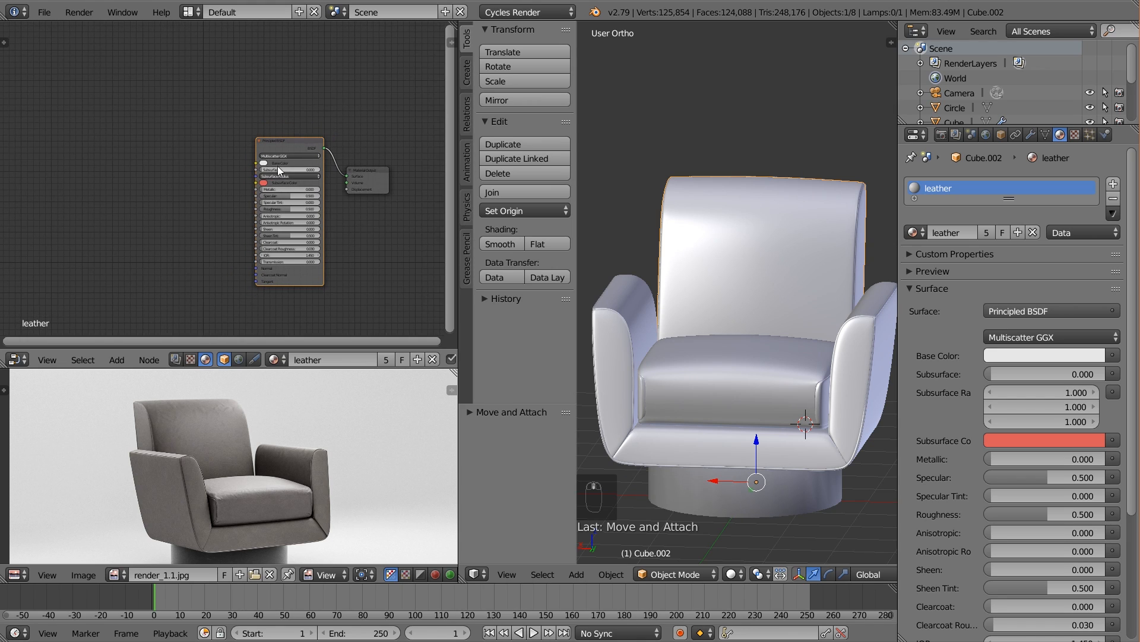
{"action": "scroll", "coordinate": [356, 208], "scroll_direction": "up", "scroll_amount": 1}
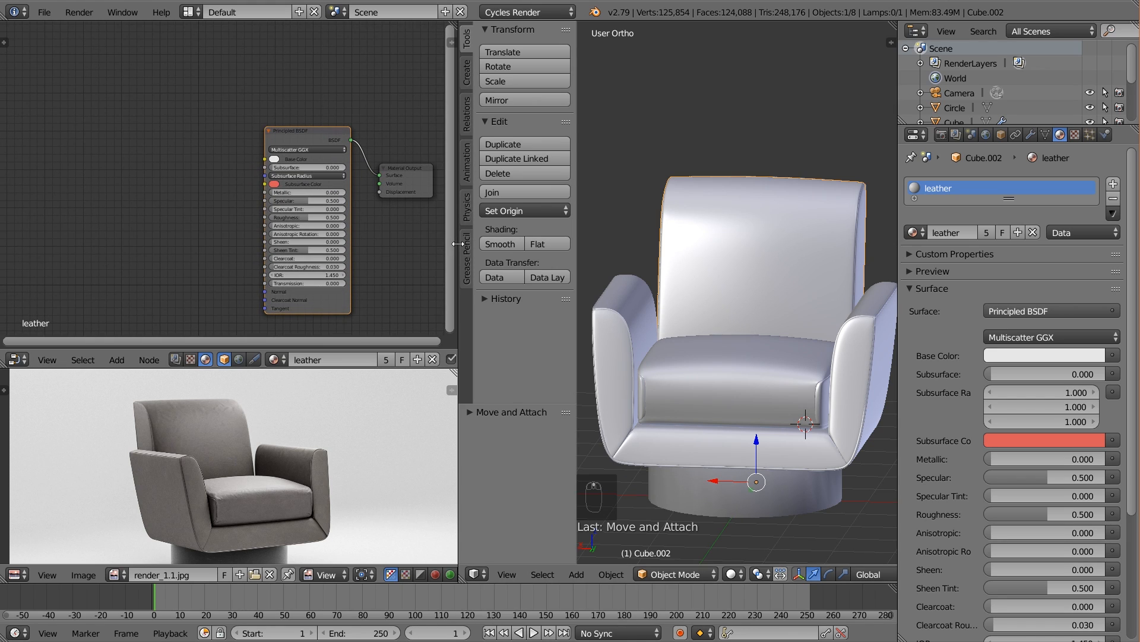
{"action": "left_click_drag", "start_coordinate": [457, 244], "coordinate": [481, 242]}
{"action": "scroll", "coordinate": [679, 342], "scroll_direction": "down", "scroll_amount": 2}
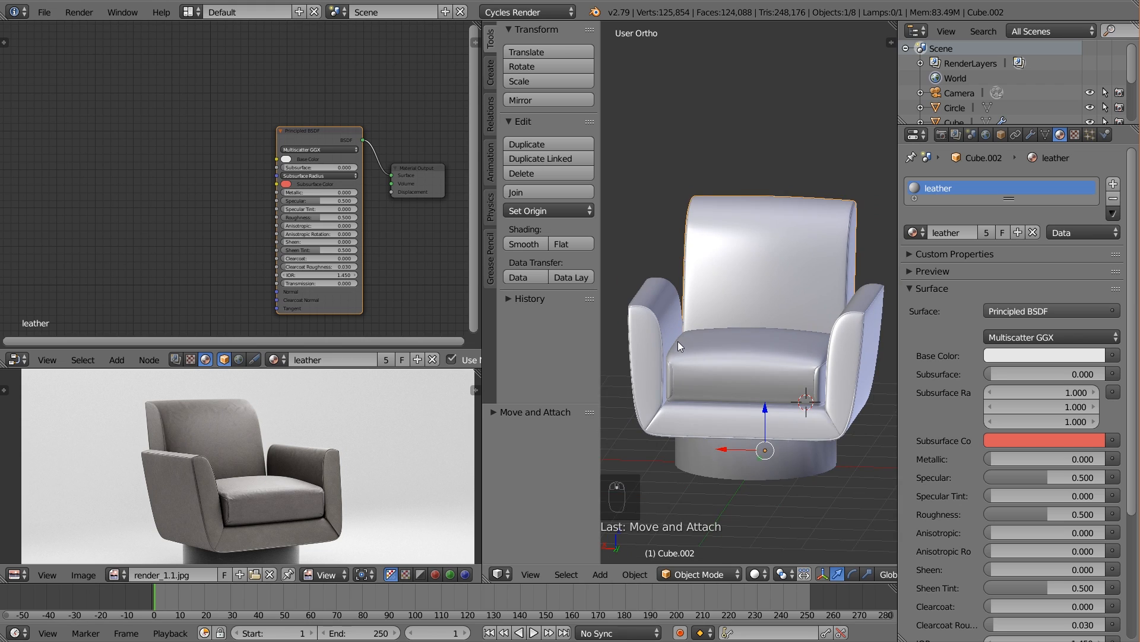
{"action": "key", "text": "a"}
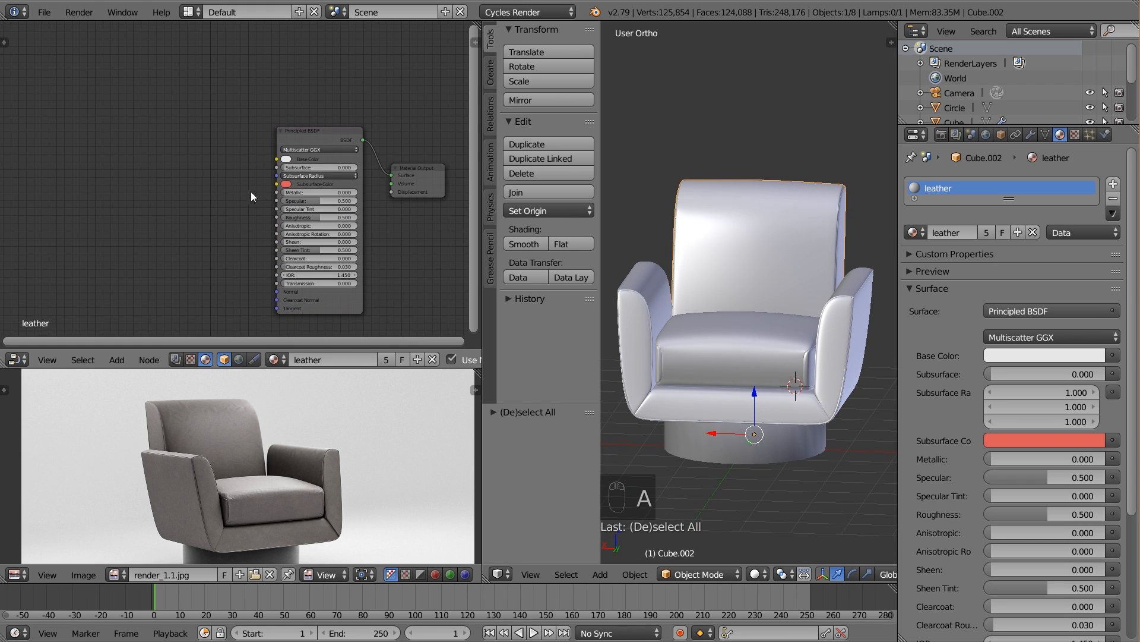
Add an RGB input node to the leather material and place it well to the left of the Principled BSDF node
{"action": "scroll", "coordinate": [185, 153], "scroll_direction": "down", "scroll_amount": 1}
{"action": "middle_click_drag", "start_coordinate": [178, 151], "coordinate": [203, 173]}
{"action": "scroll", "coordinate": [199, 173], "scroll_direction": "down", "scroll_amount": 1}
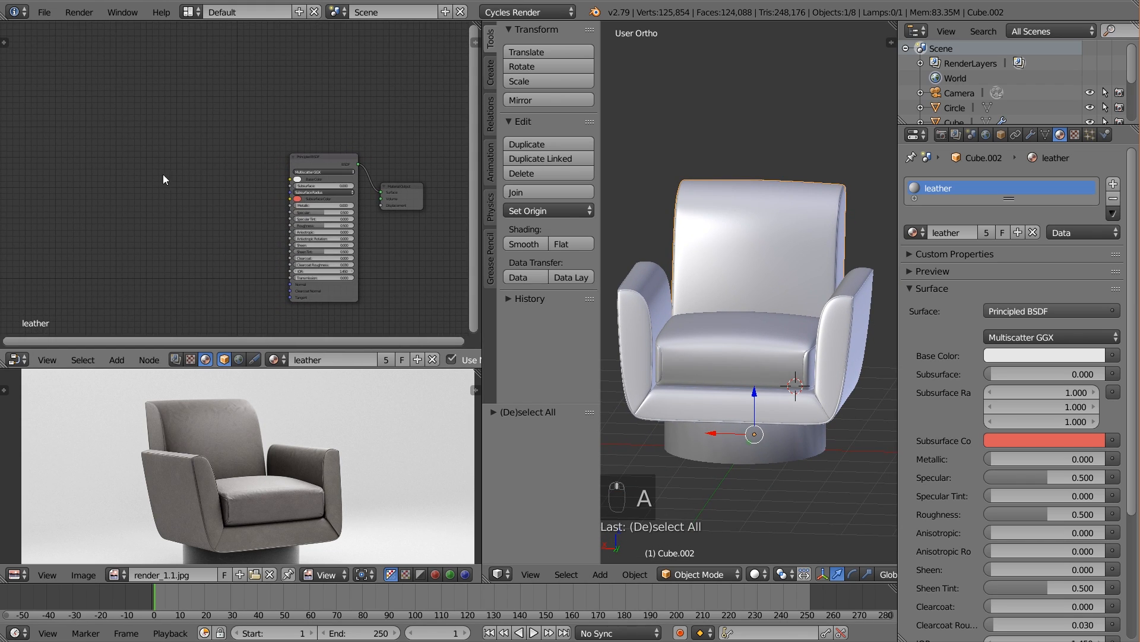
{"action": "key", "text": "shift+a"}
{"action": "mouse_move", "coordinate": [101, 196]}
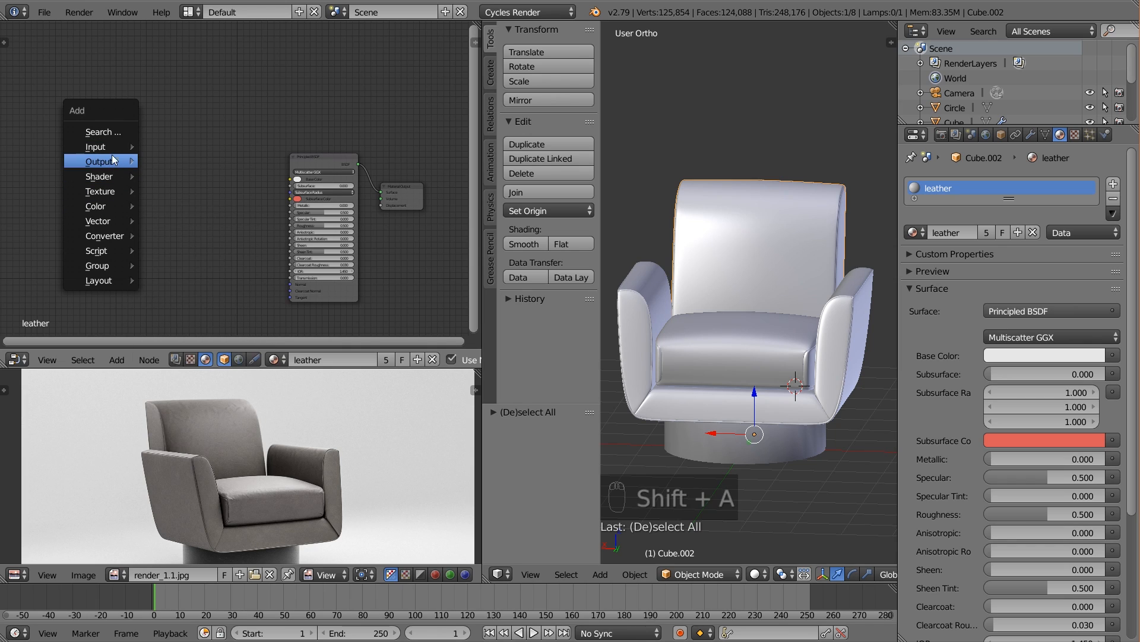
{"action": "mouse_move", "coordinate": [110, 145]}
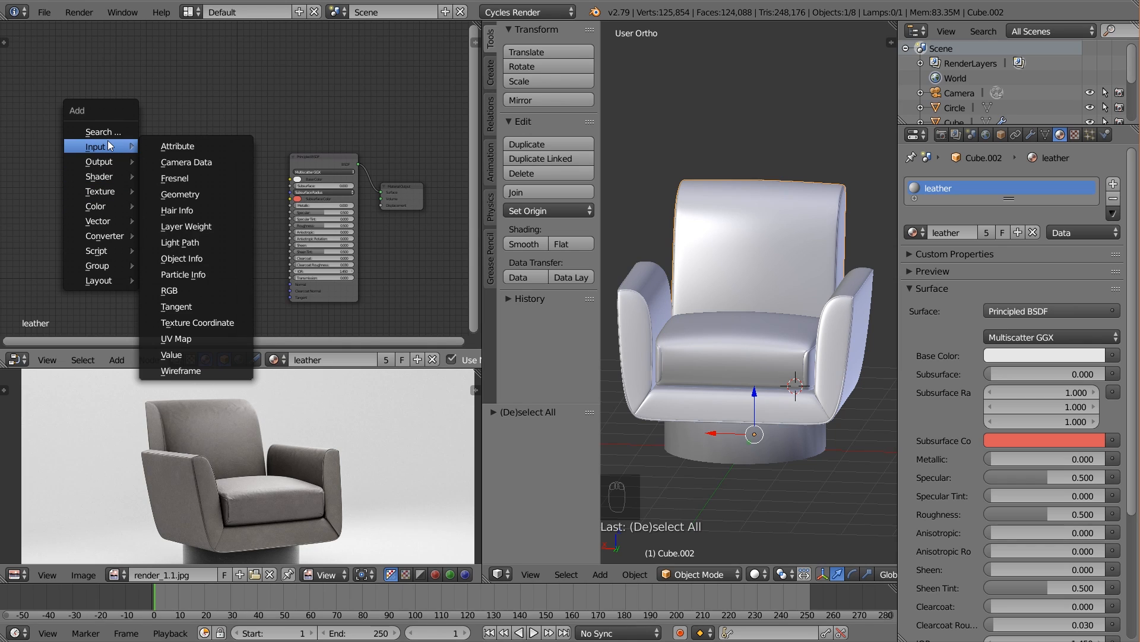
{"action": "left_click", "coordinate": [170, 290]}
{"action": "left_click", "coordinate": [114, 130]}
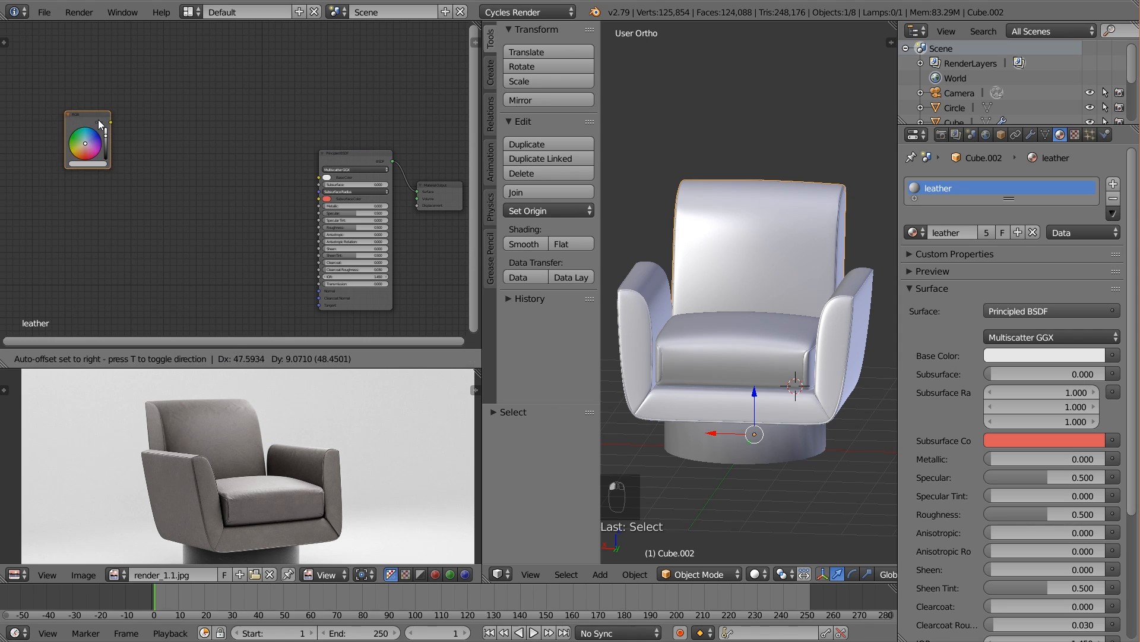
{"action": "scroll", "coordinate": [116, 135], "scroll_direction": "up", "scroll_amount": 2}
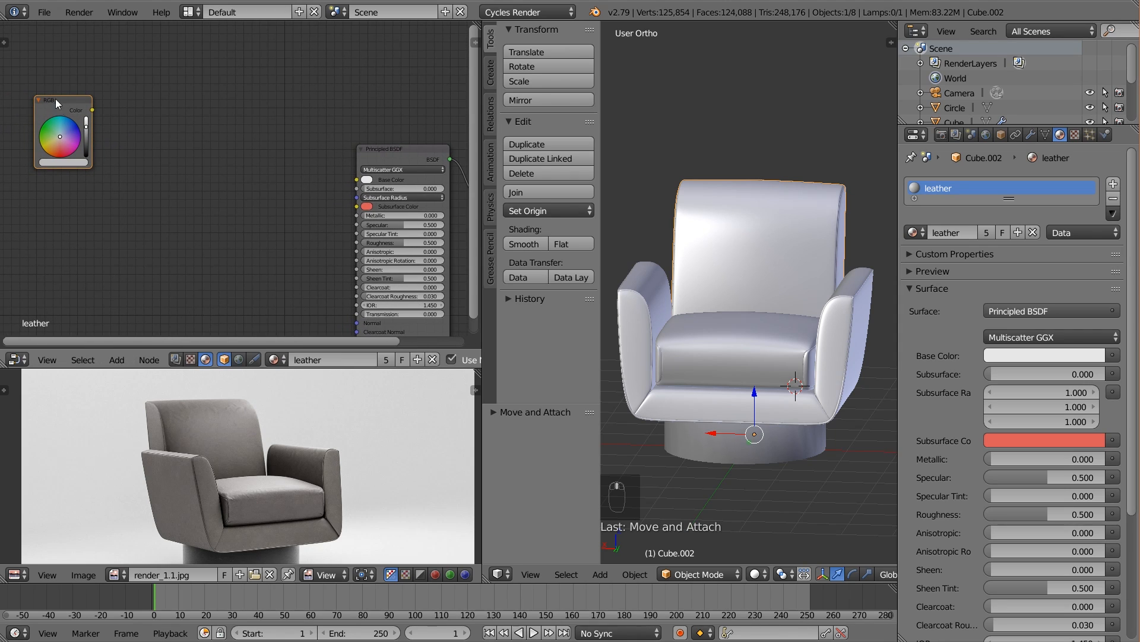
{"action": "left_click_drag", "start_coordinate": [55, 99], "coordinate": [79, 110]}
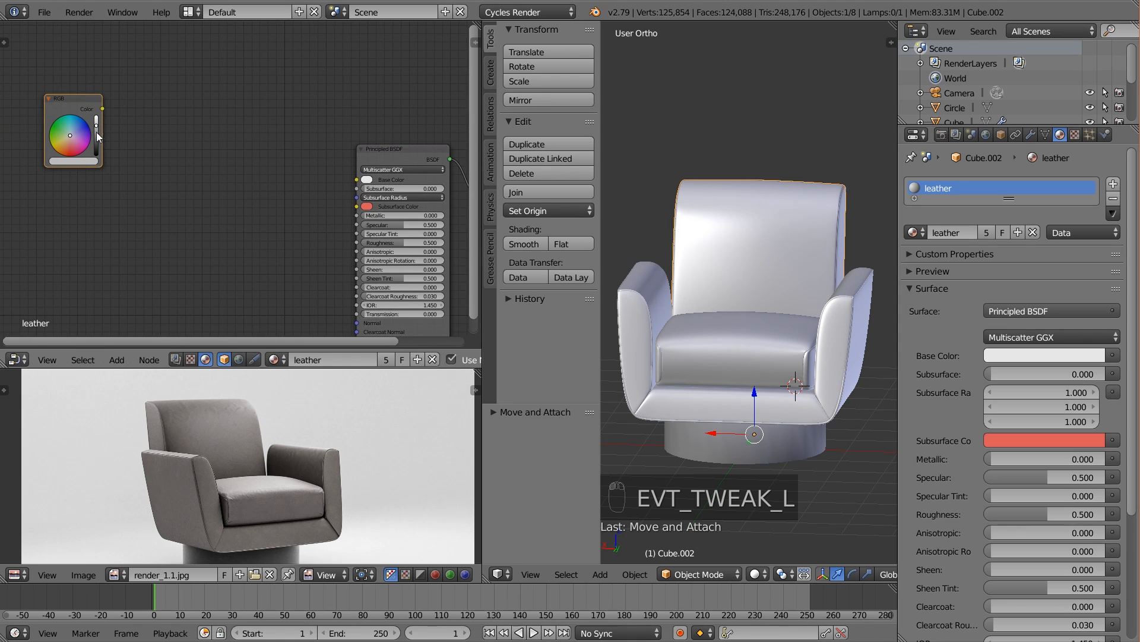
Sample the RGB node's color from the chair's leather side in the reference render and fine-tune its brightness
{"action": "left_click", "coordinate": [73, 160]}
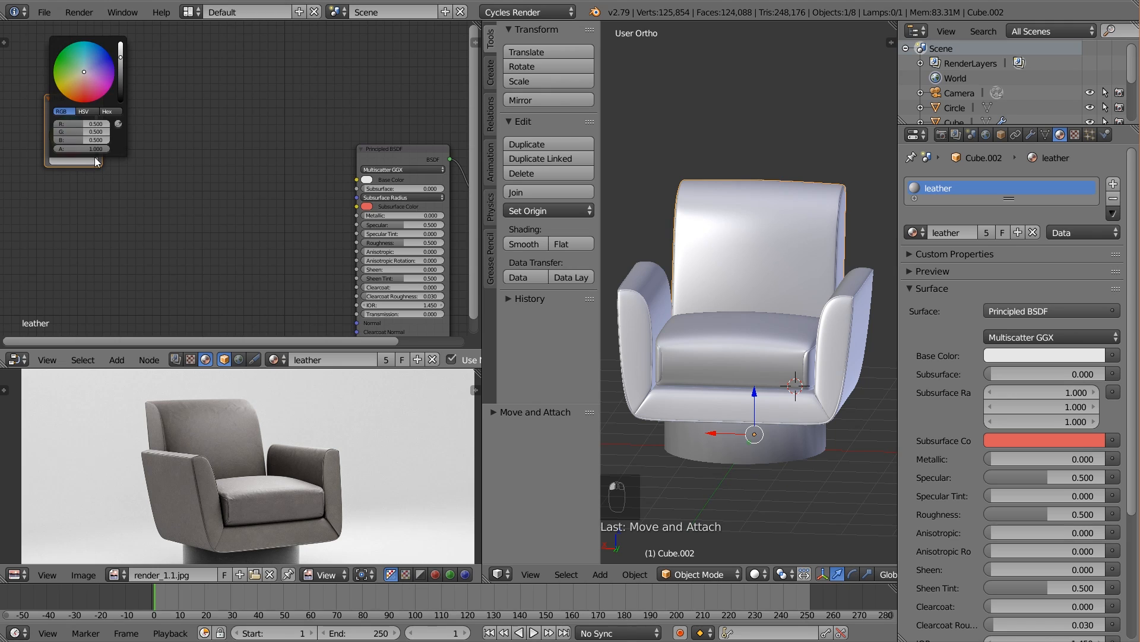
{"action": "left_click", "coordinate": [117, 120]}
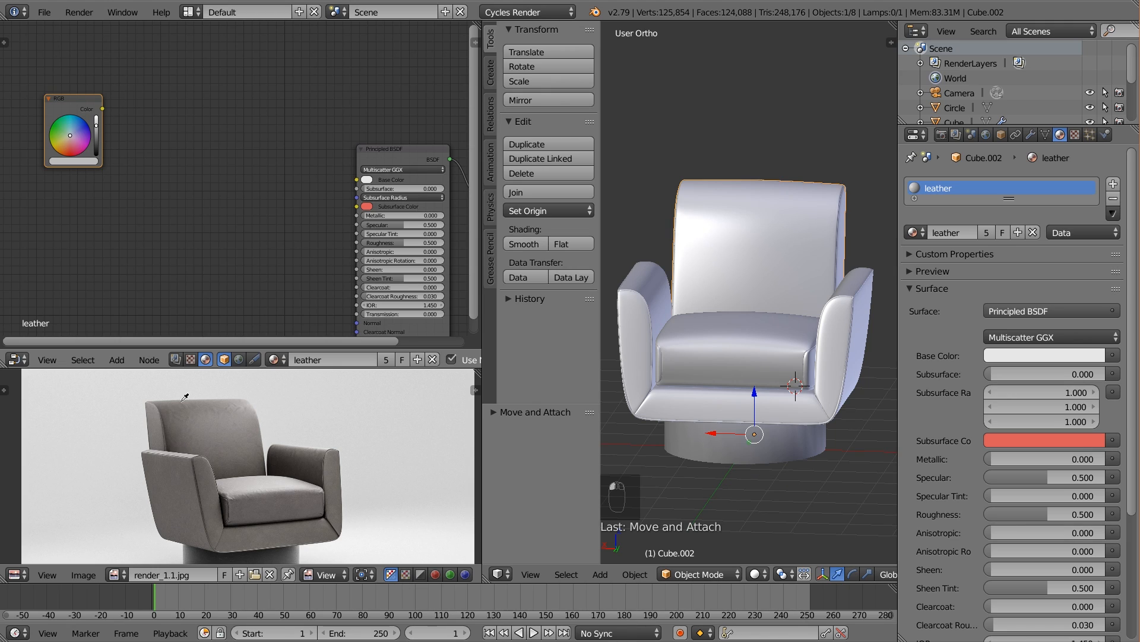
{"action": "left_click", "coordinate": [180, 495]}
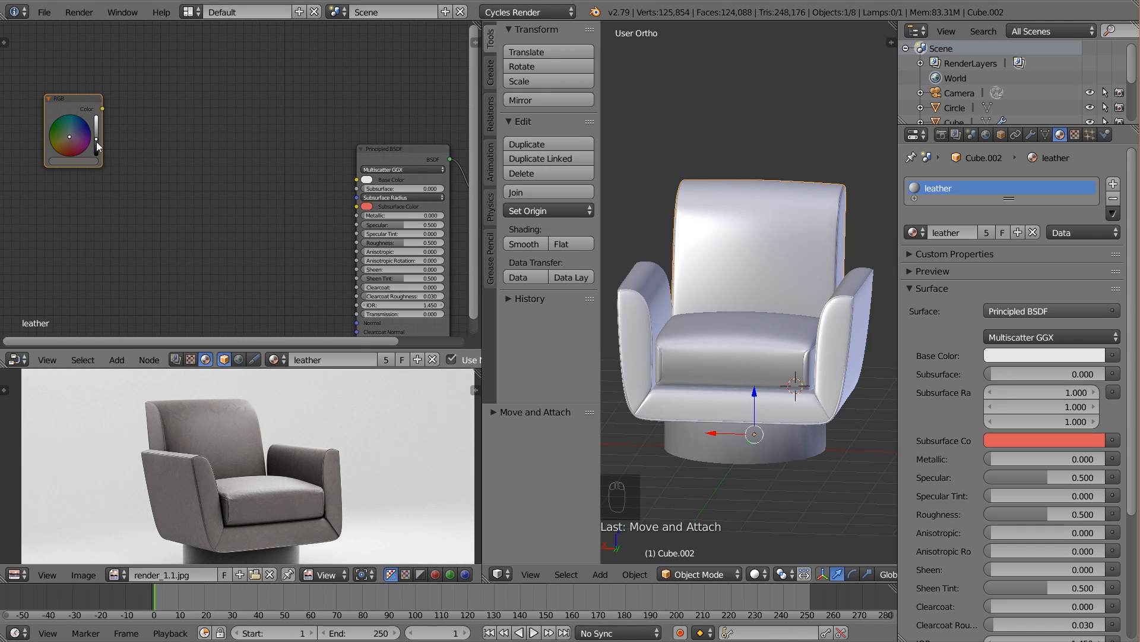
{"action": "left_click_drag", "start_coordinate": [96, 141], "coordinate": [97, 138]}
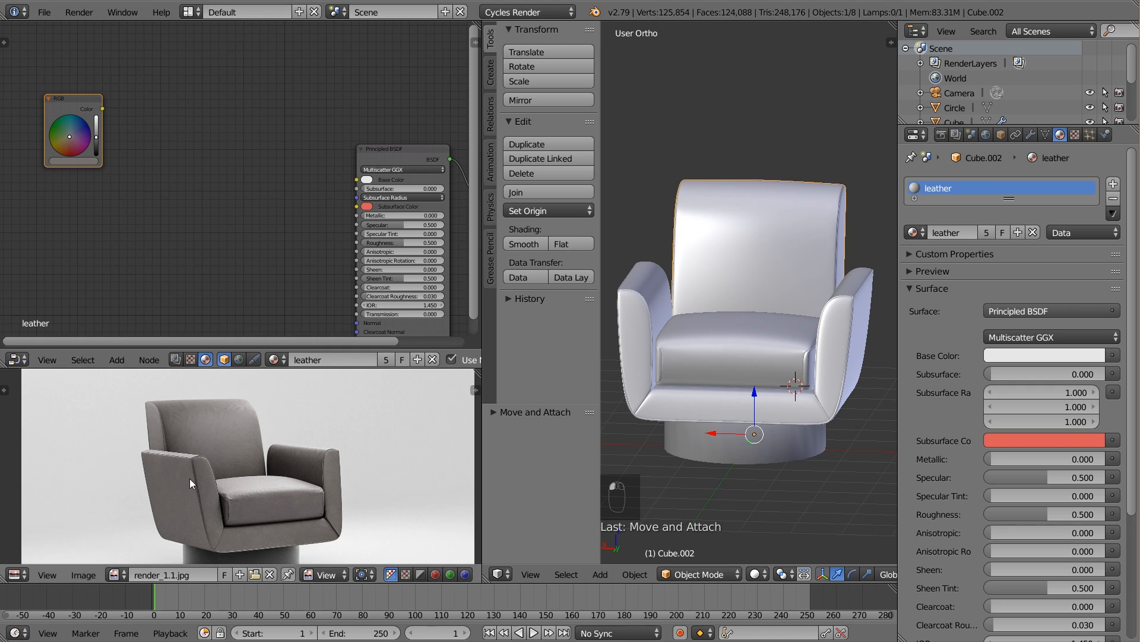
Move the RGB node lower in the leather node tree to free space above it
{"action": "middle_click_drag", "start_coordinate": [247, 469], "coordinate": [245, 447]}
{"action": "scroll", "coordinate": [129, 183], "scroll_direction": "up", "scroll_amount": 1}
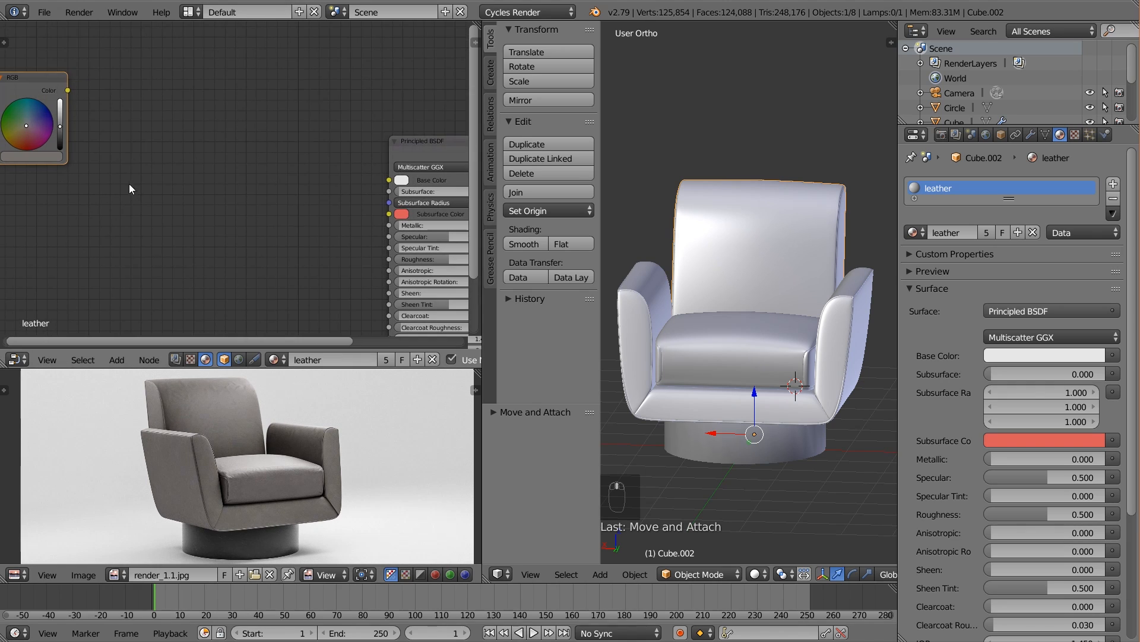
{"action": "middle_click_drag", "start_coordinate": [96, 161], "coordinate": [111, 170]}
{"action": "left_click_drag", "start_coordinate": [41, 87], "coordinate": [76, 95]}
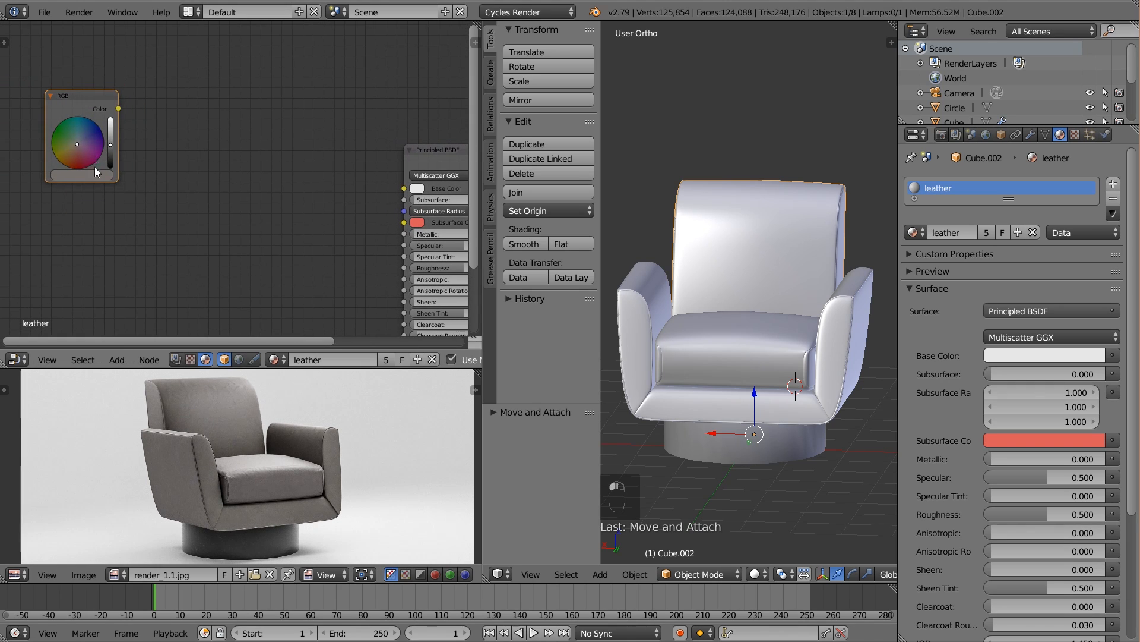
{"action": "scroll", "coordinate": [146, 194], "scroll_direction": "down", "scroll_amount": 1}
{"action": "middle_click_drag", "start_coordinate": [148, 196], "coordinate": [172, 197]}
{"action": "left_click_drag", "start_coordinate": [136, 114], "coordinate": [104, 195]}
Add an Image Texture node above the RGB node and shift the RGB node slightly up and left beneath it
{"action": "scroll", "coordinate": [133, 163], "scroll_direction": "down", "scroll_amount": 4}
{"action": "middle_click_drag", "start_coordinate": [134, 163], "coordinate": [116, 156]}
{"action": "key", "text": "shift+a"}
{"action": "mouse_move", "coordinate": [119, 139]}
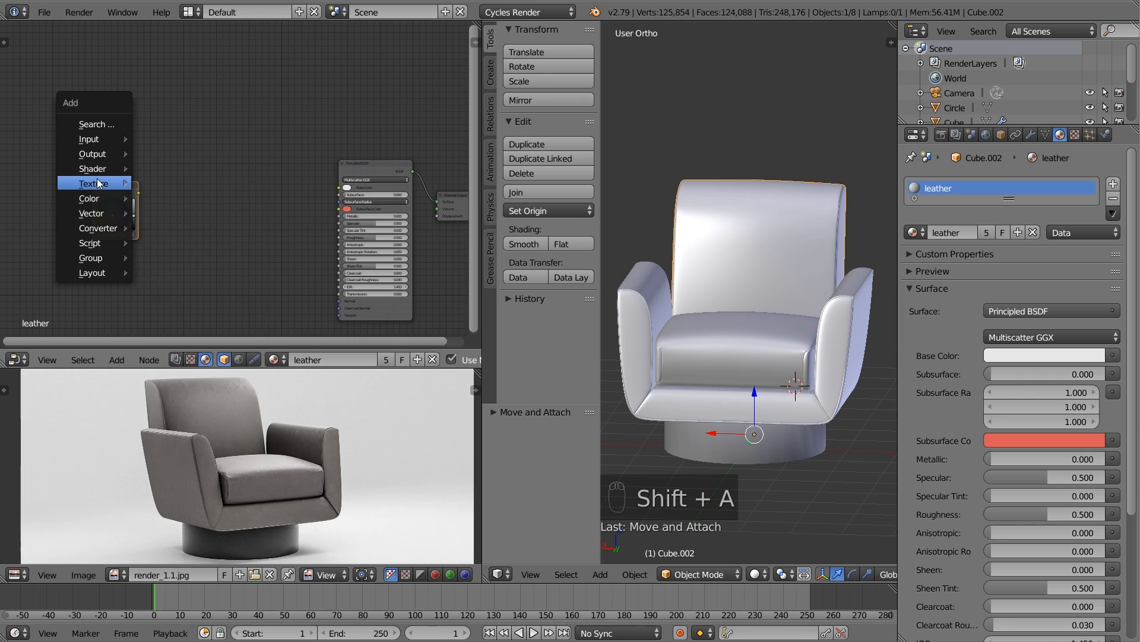
{"action": "mouse_move", "coordinate": [119, 184]}
{"action": "left_click", "coordinate": [182, 247]}
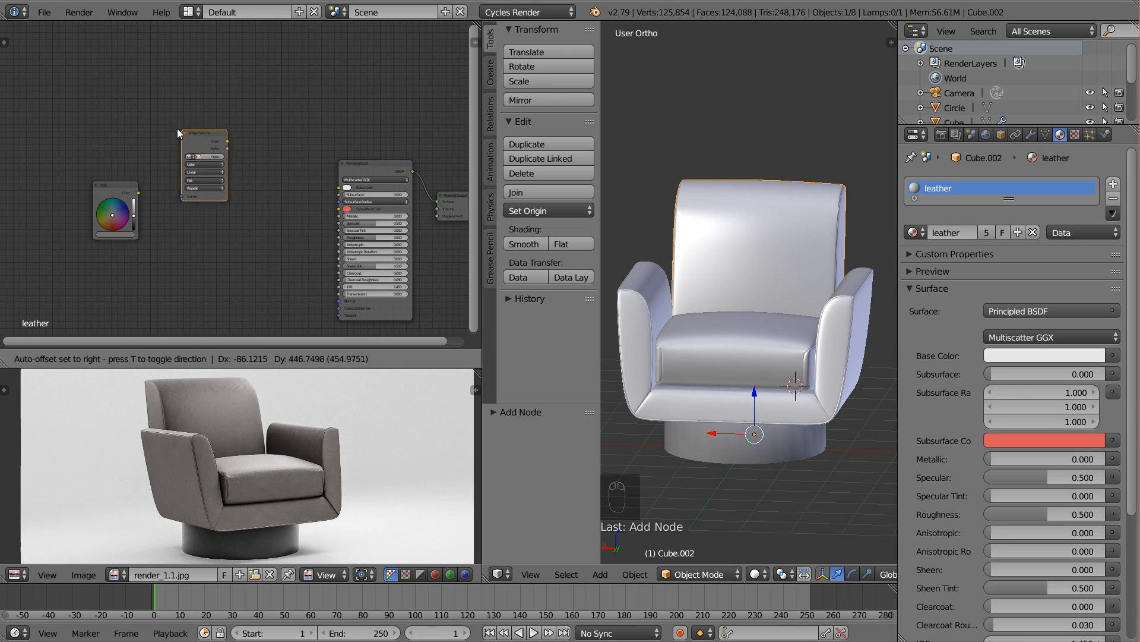
{"action": "left_click", "coordinate": [95, 74]}
{"action": "left_click_drag", "start_coordinate": [125, 186], "coordinate": [110, 175]}
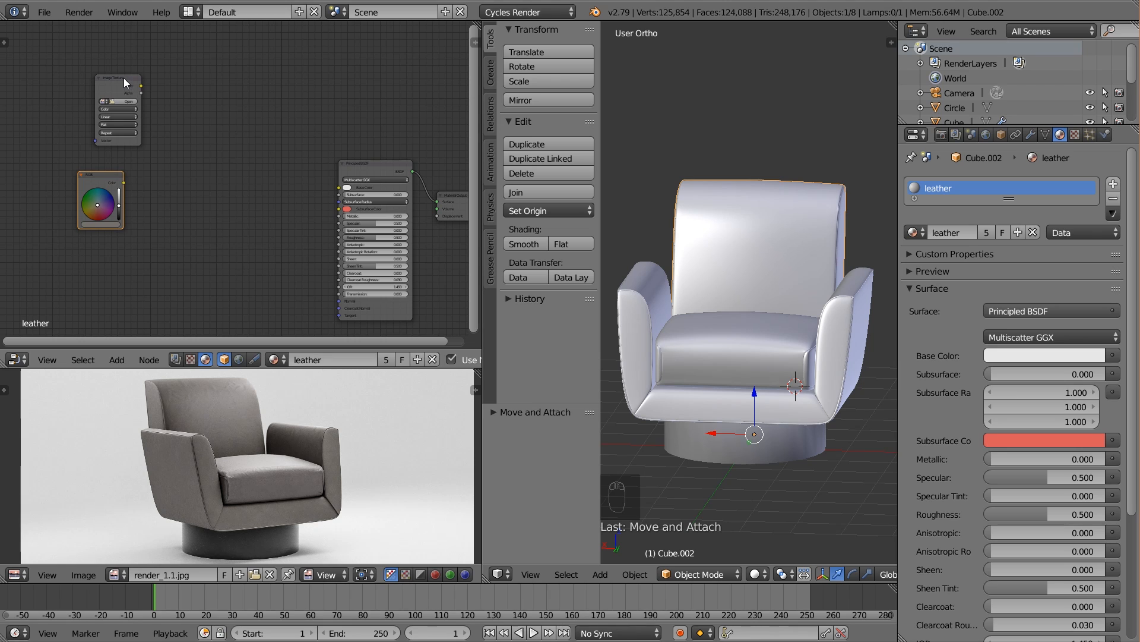
Find the Node Wrangler add-on in the user preferences by searching for "no" and enable it
{"action": "left_click", "coordinate": [45, 13]}
{"action": "left_click", "coordinate": [90, 174]}
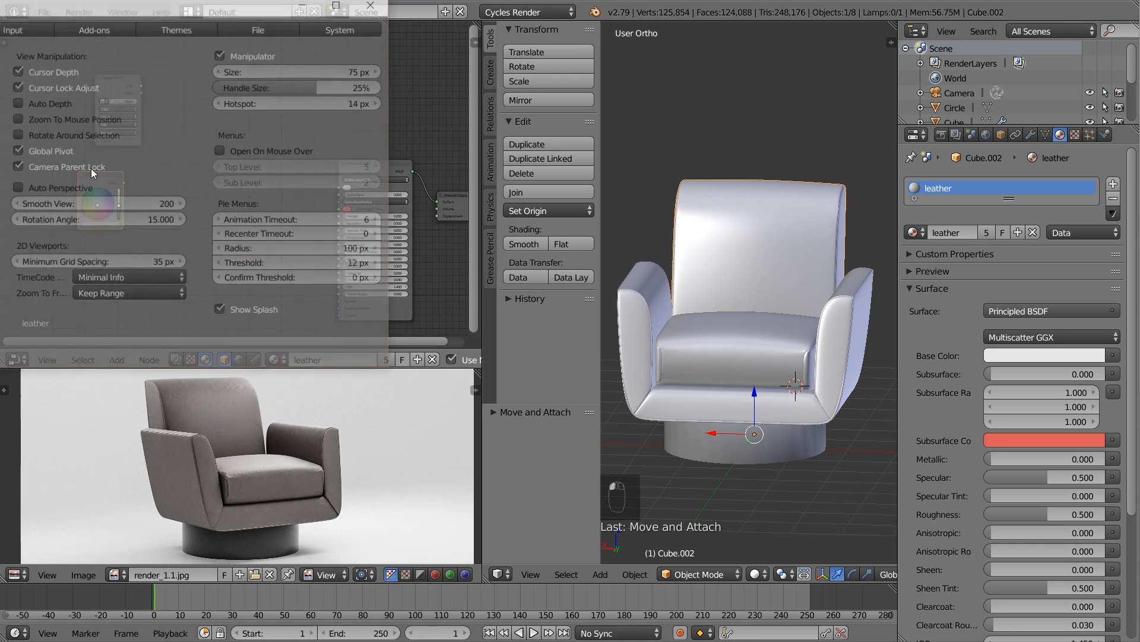
{"action": "left_click_drag", "start_coordinate": [102, 7], "coordinate": [377, 31]}
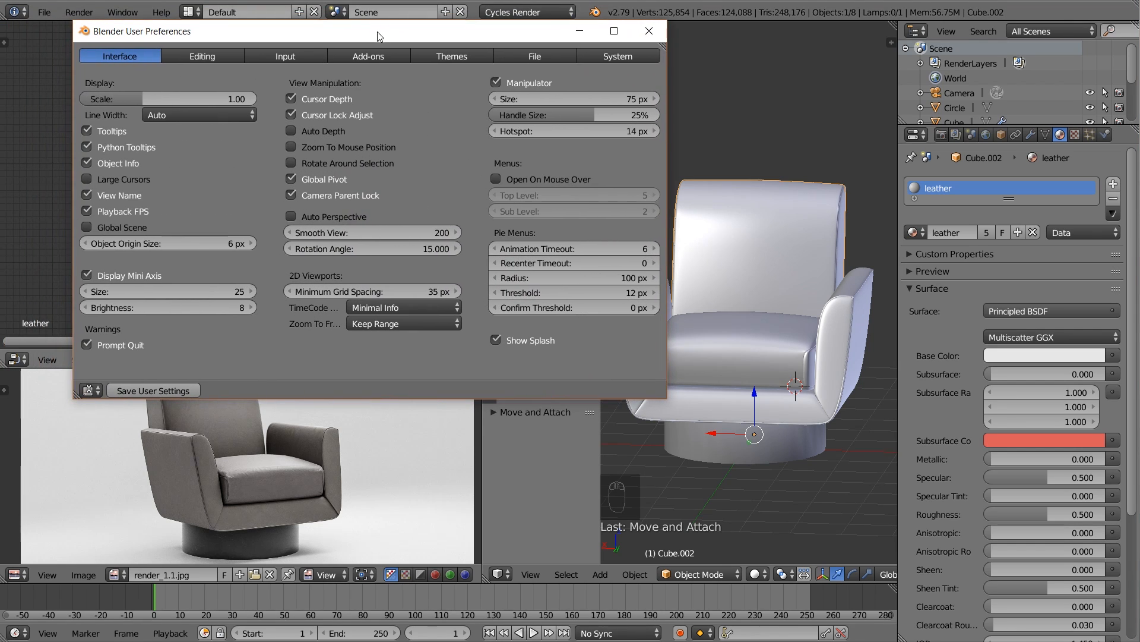
{"action": "left_click", "coordinate": [374, 55]}
{"action": "left_click", "coordinate": [137, 81]}
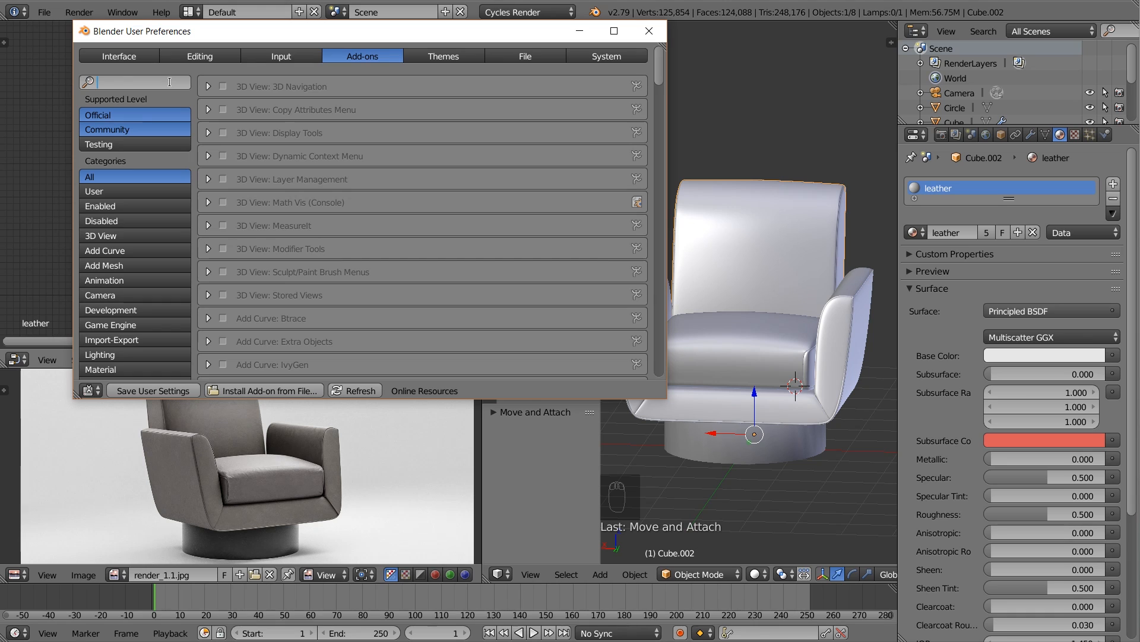
{"action": "type", "text": "no"}
{"action": "left_click", "coordinate": [224, 180]}
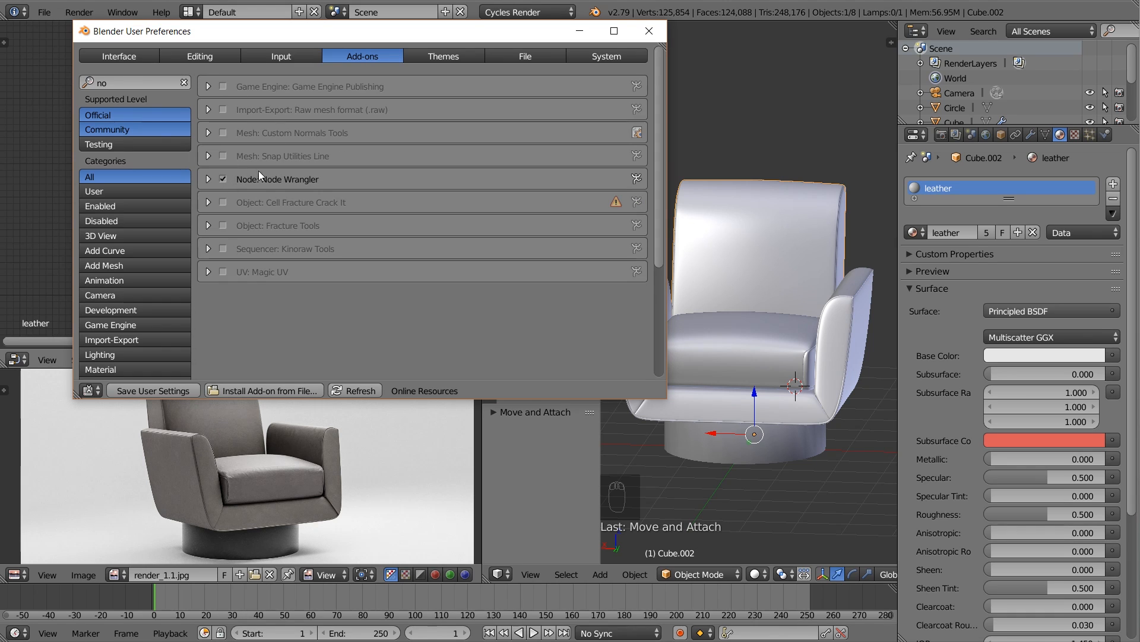
{"action": "left_click", "coordinate": [641, 28]}
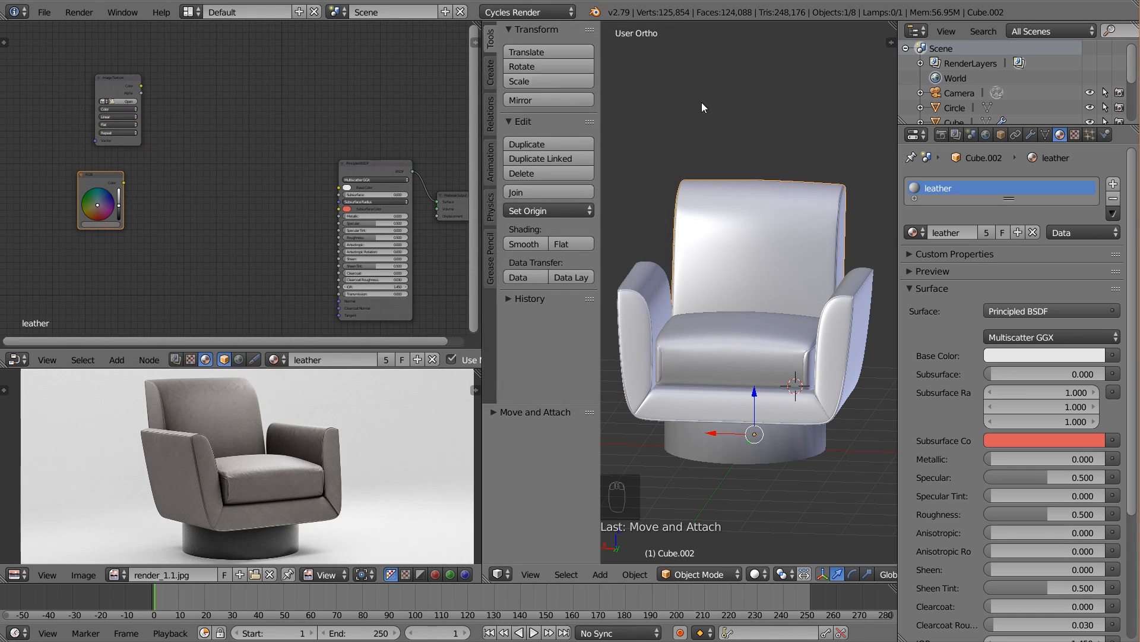
Set the Cycles compute device to CUDA in the user preferences' system settings and close the preferences
{"action": "left_click", "coordinate": [44, 12]}
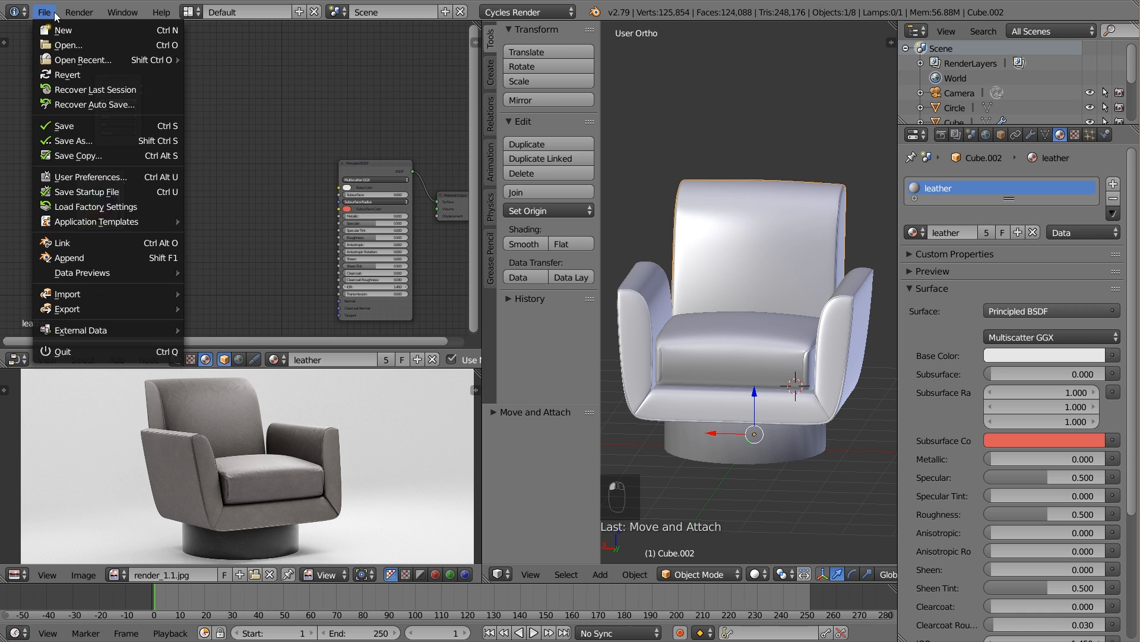
{"action": "left_click", "coordinate": [123, 171]}
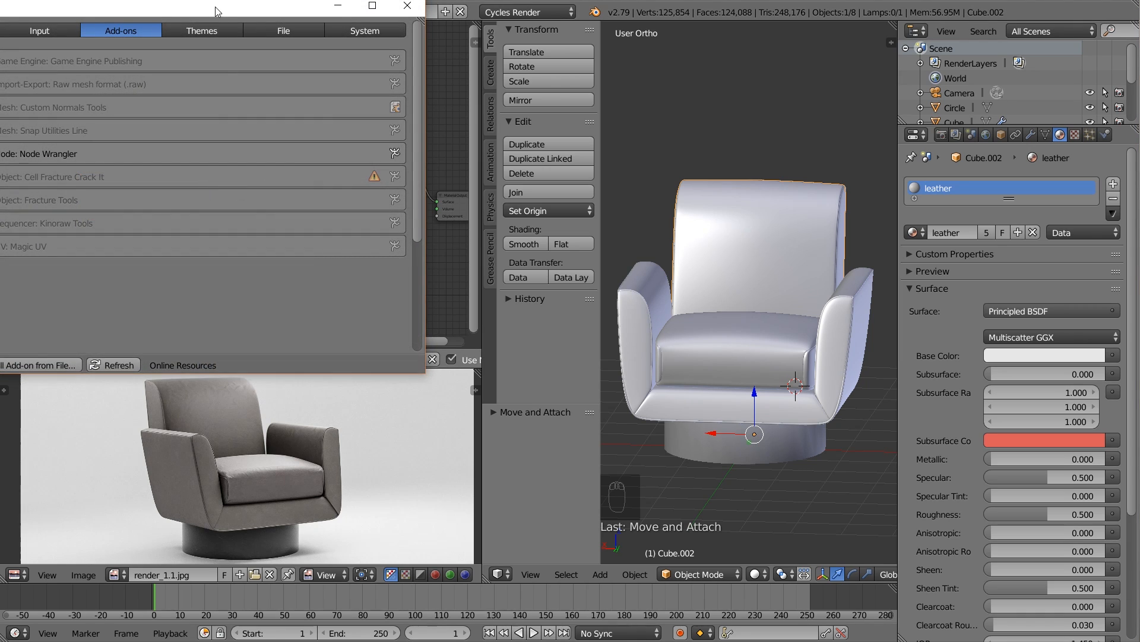
{"action": "left_click", "coordinate": [144, 52]}
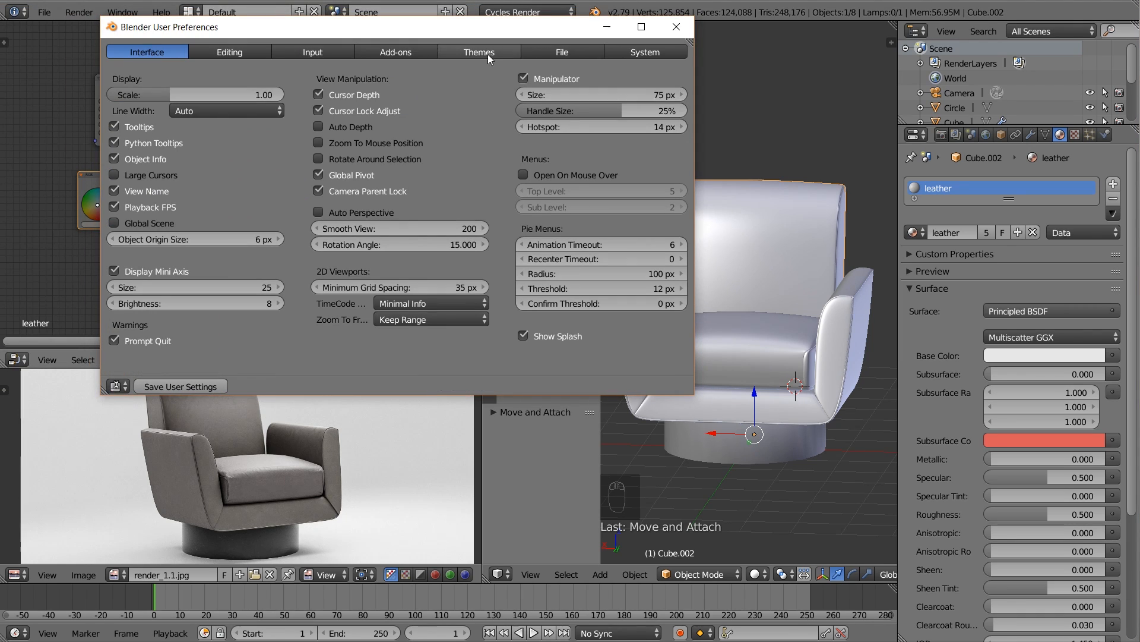
{"action": "left_click", "coordinate": [624, 53]}
{"action": "left_click", "coordinate": [185, 301]}
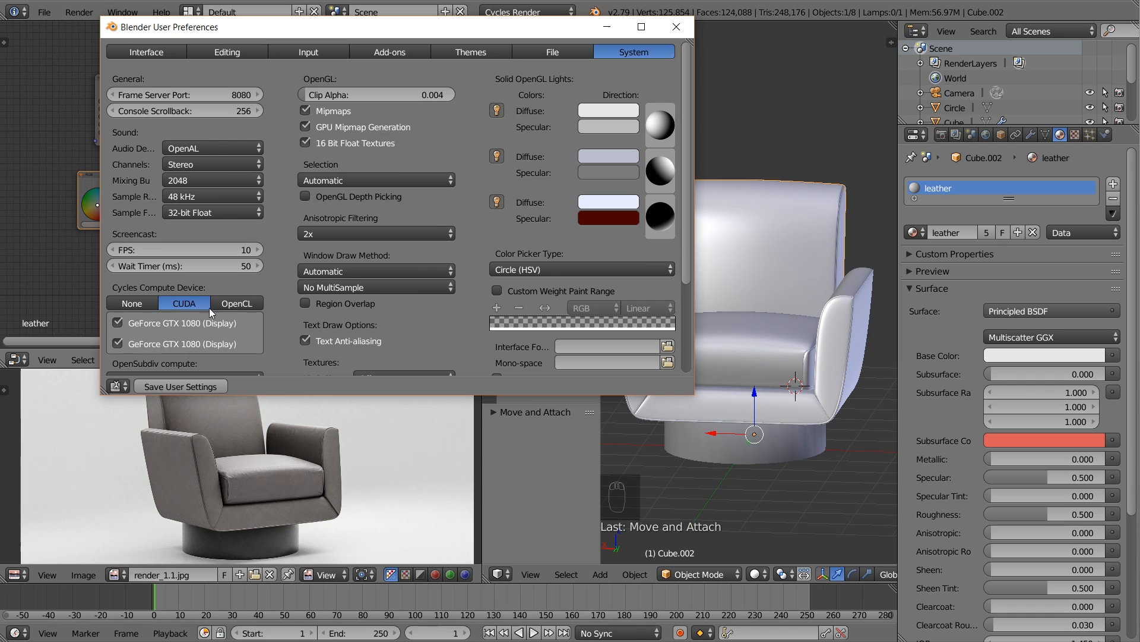
{"action": "left_click", "coordinate": [677, 26]}
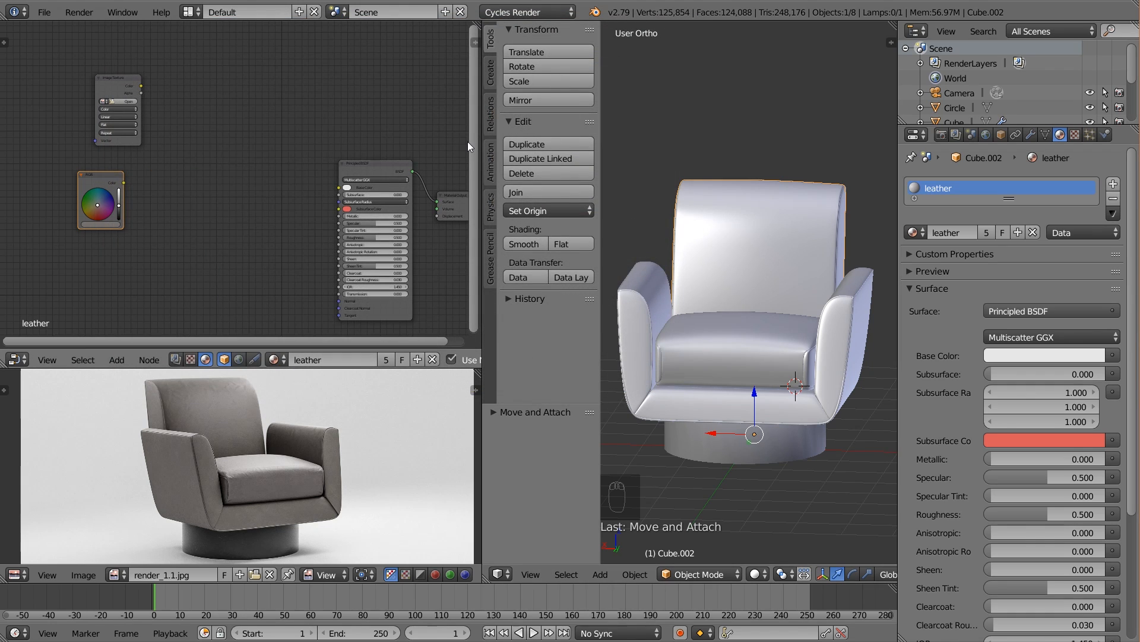
Switch the 3D viewport to Rendered shading and view the armchair's armrest and backrest up close
{"action": "scroll", "coordinate": [167, 189], "scroll_direction": "up", "scroll_amount": 1}
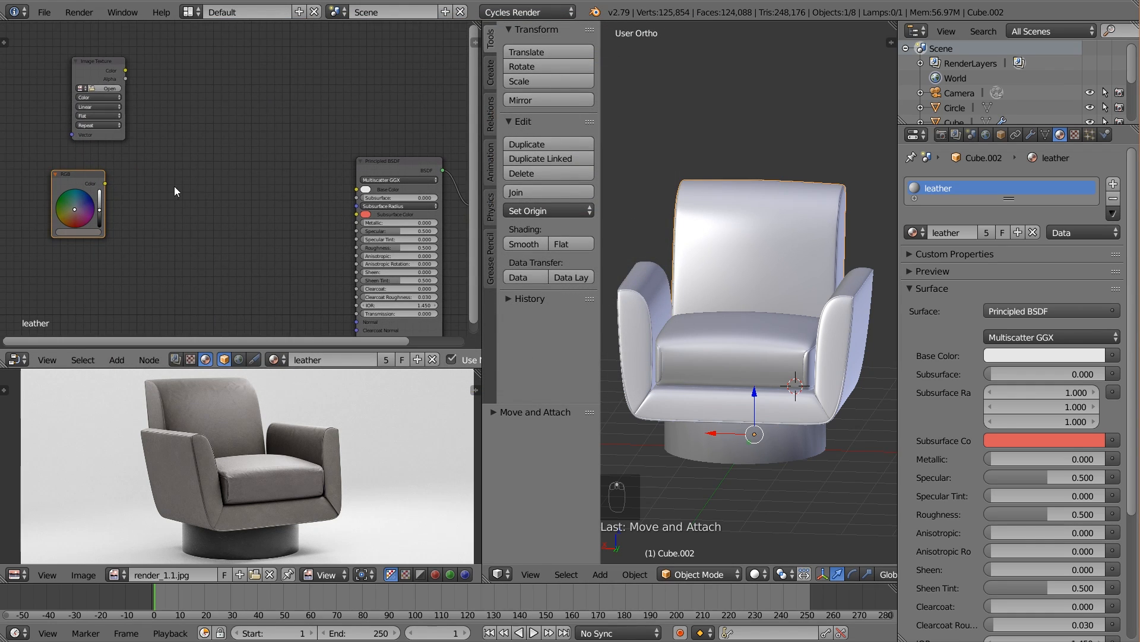
{"action": "left_click", "coordinate": [755, 574]}
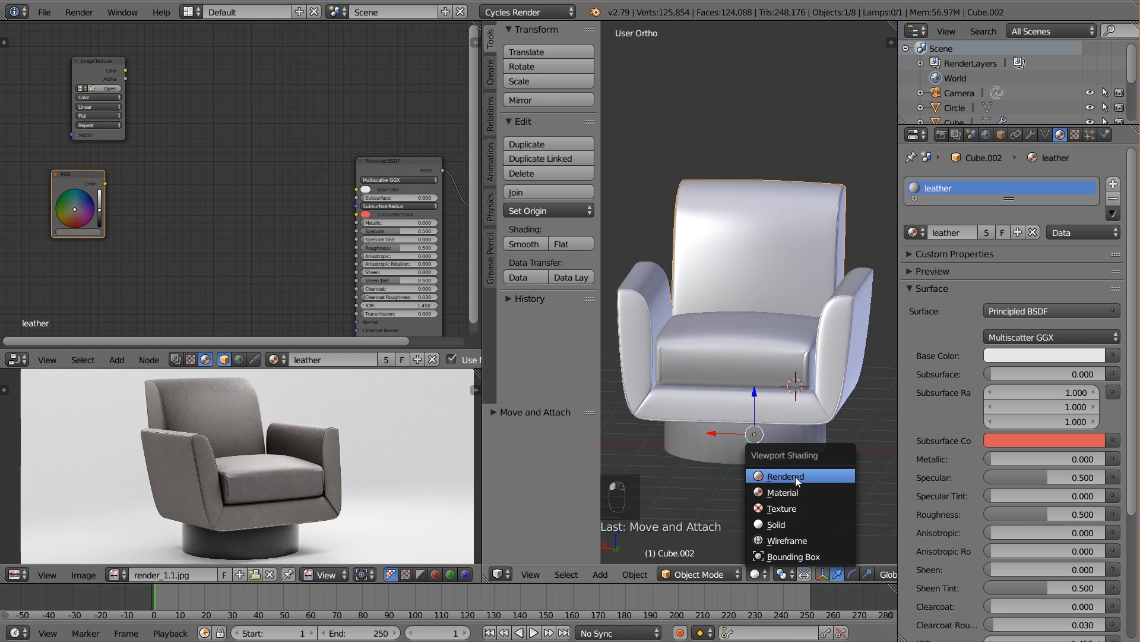
{"action": "left_click", "coordinate": [795, 475]}
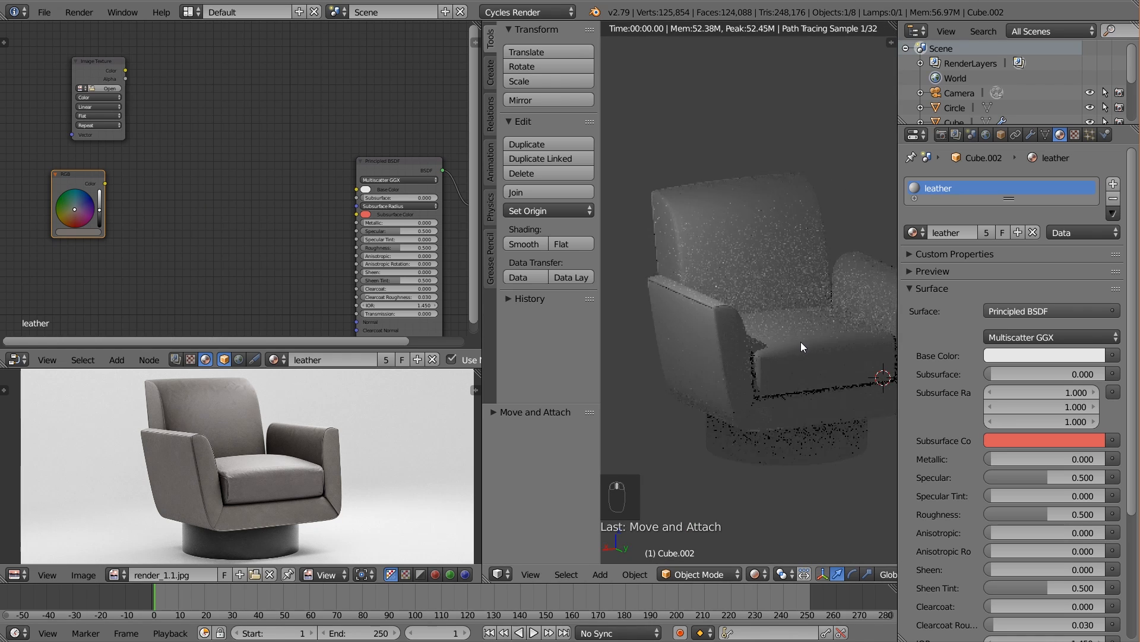
{"action": "scroll", "coordinate": [763, 303], "scroll_direction": "up", "scroll_amount": 5}
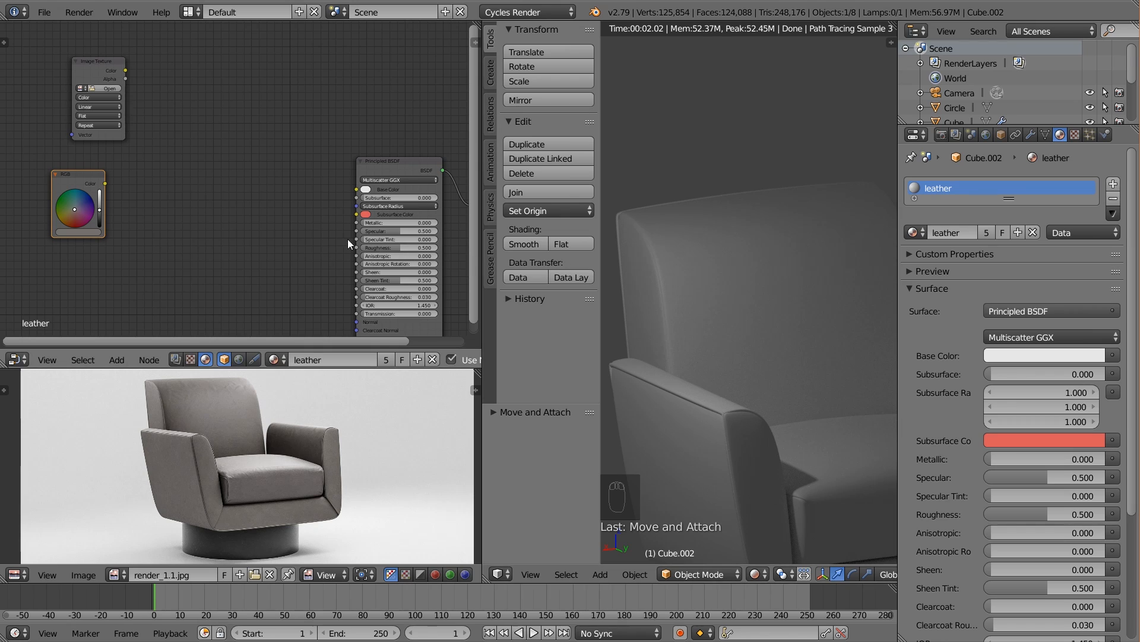
Preview the RGB node's color on the chair with the Emission Viewer and align the Image Texture node above the RGB node
{"action": "left_click", "coordinate": [88, 181], "text": "ctrl+shift"}
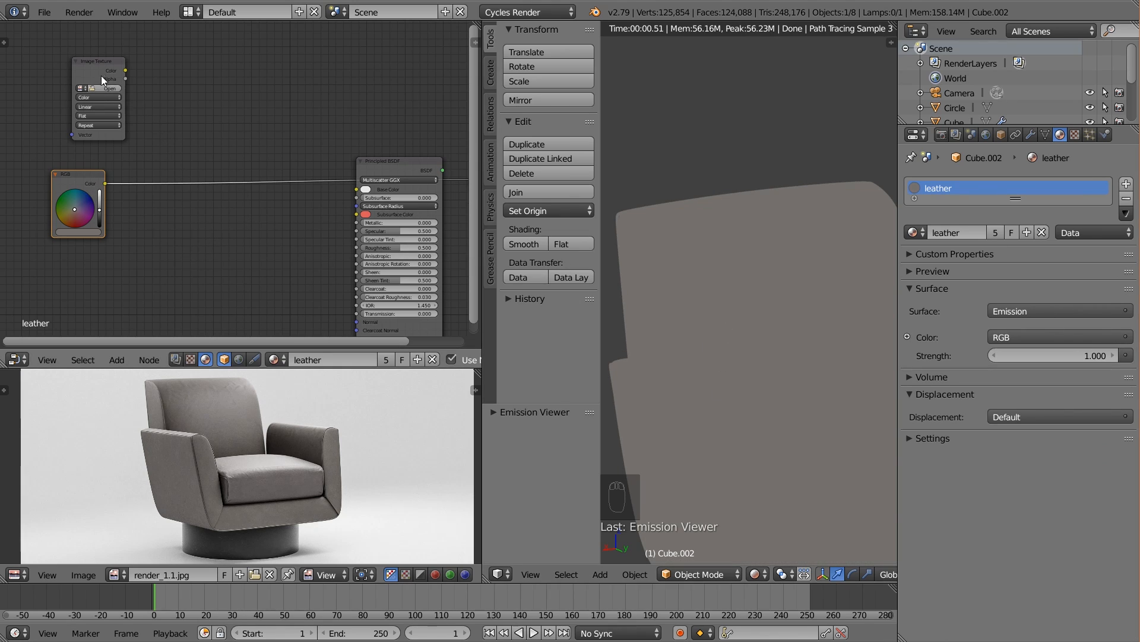
{"action": "left_click_drag", "start_coordinate": [100, 83], "coordinate": [85, 93]}
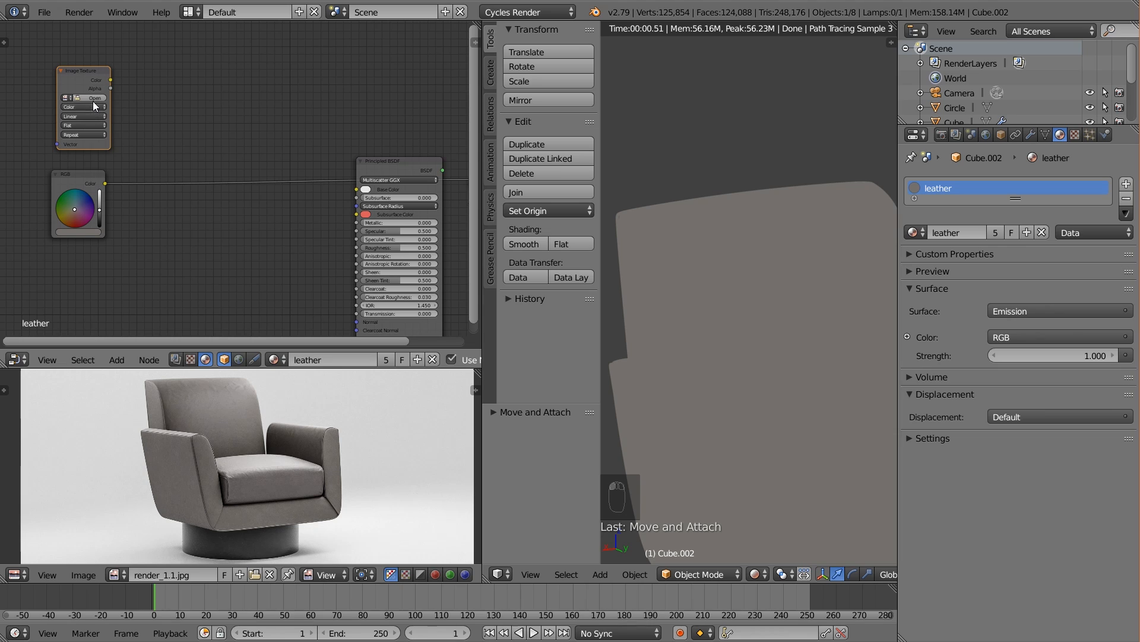
Load TexturesCom_Leather0011_1_seamless_S.jpg from the Textures folder into the Image Texture node, browsing the files as thumbnails
{"action": "left_click", "coordinate": [94, 97]}
{"action": "left_click", "coordinate": [247, 108]}
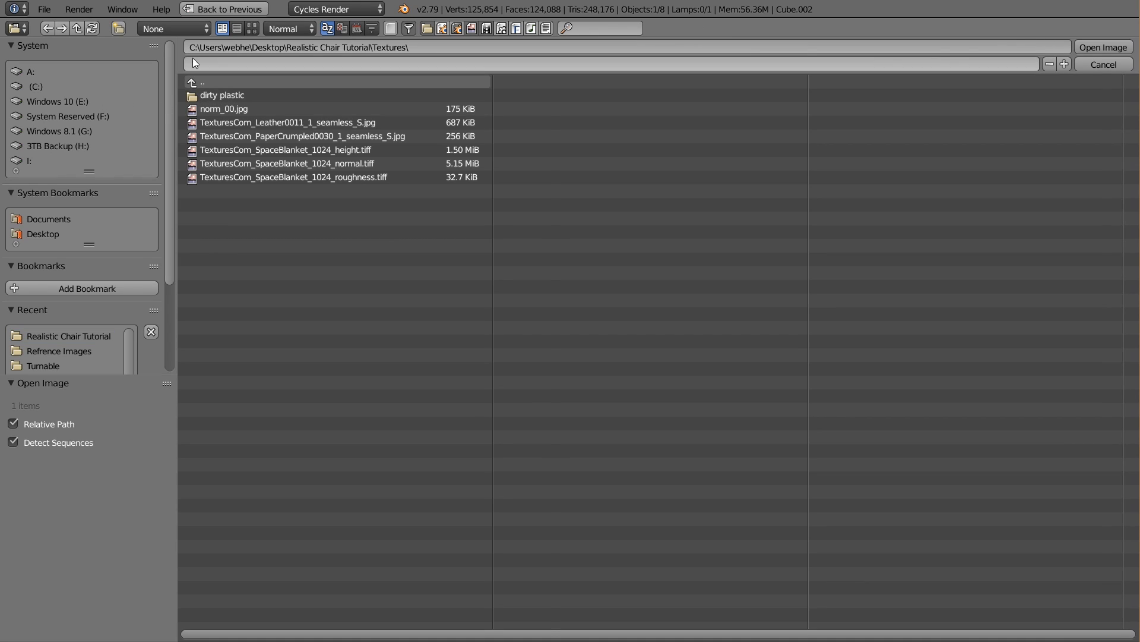
{"action": "left_click", "coordinate": [119, 28]}
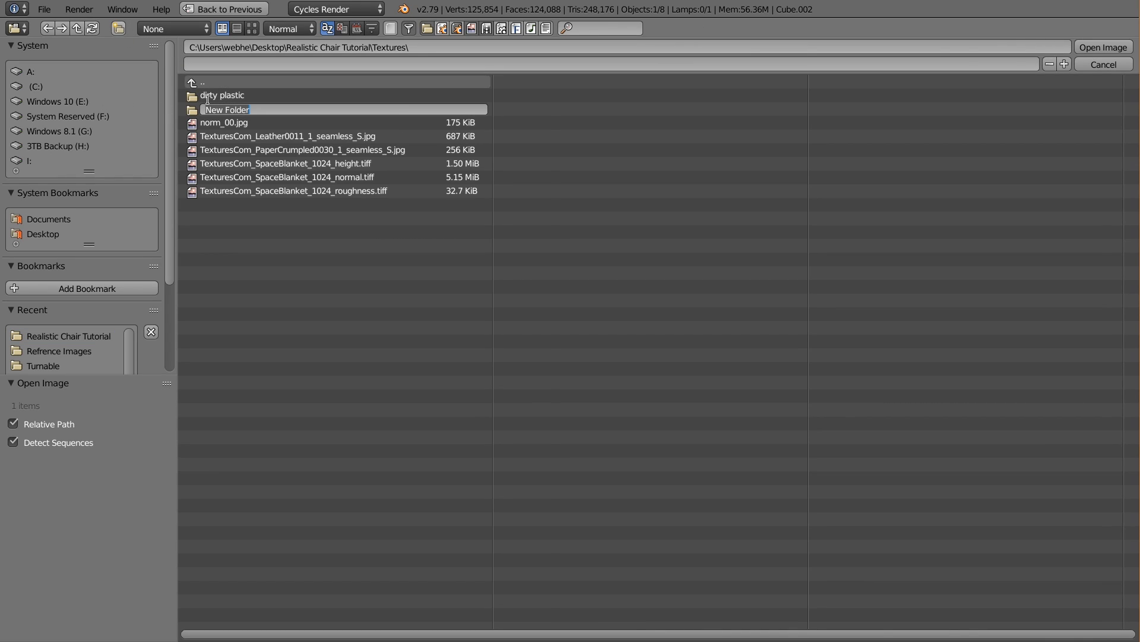
{"action": "key", "text": "Return"}
{"action": "left_click", "coordinate": [253, 28]}
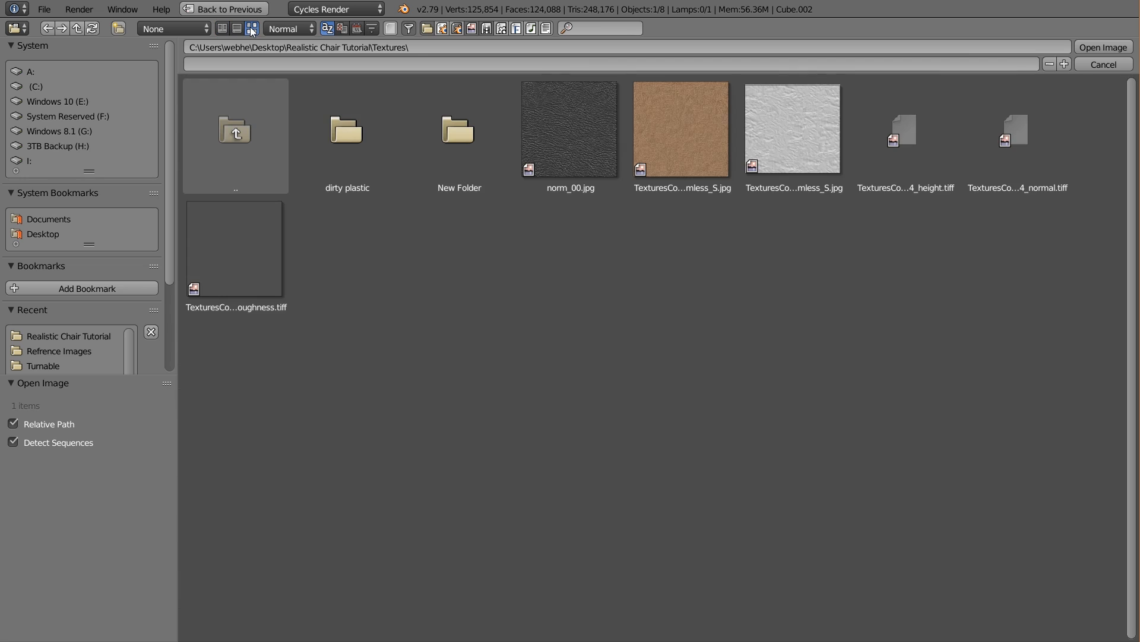
{"action": "double_click", "coordinate": [657, 151]}
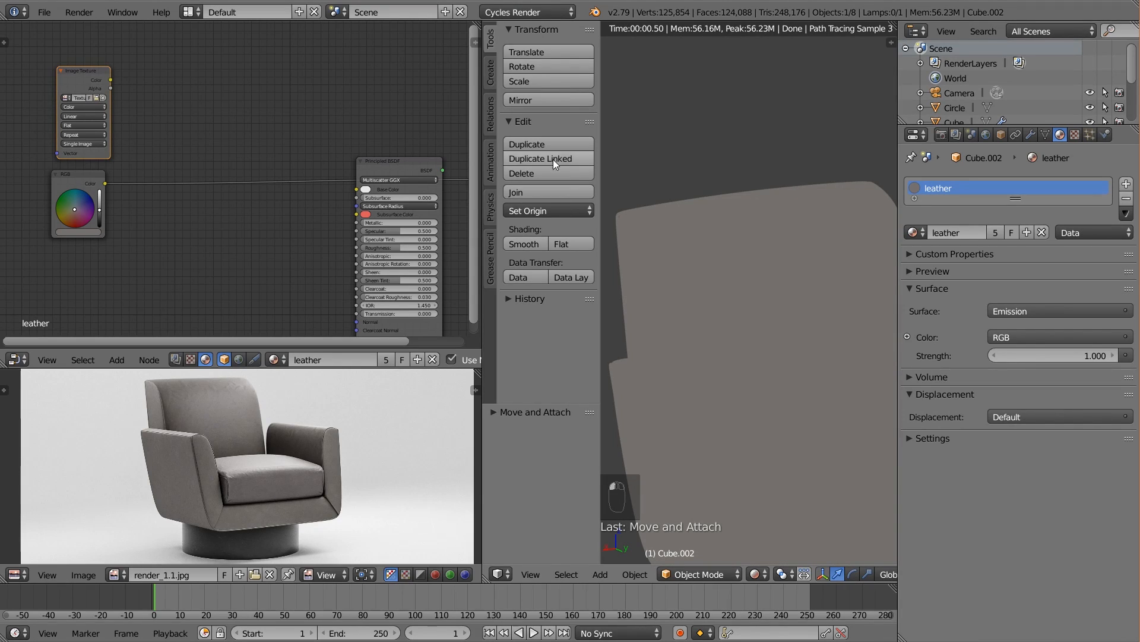
Preview the leather image texture on the chair with the Emission Viewer and view the backrest up close
{"action": "left_click", "coordinate": [101, 84], "text": "ctrl+shift"}
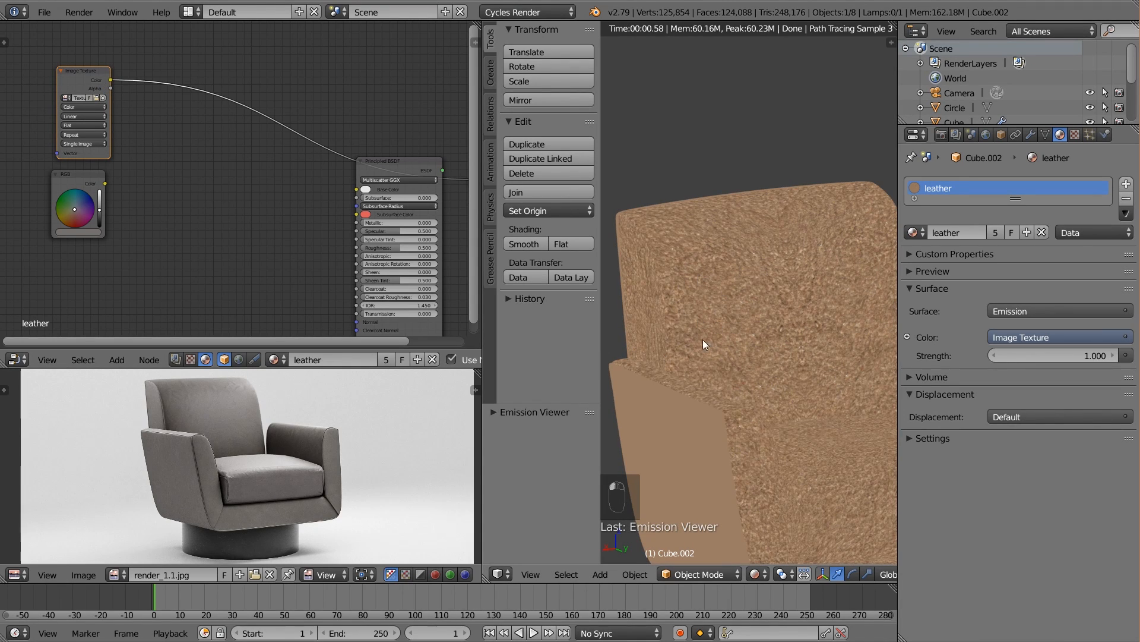
{"action": "middle_click_drag", "start_coordinate": [703, 340], "coordinate": [736, 361]}
{"action": "scroll", "coordinate": [734, 393], "scroll_direction": "up", "scroll_amount": 5}
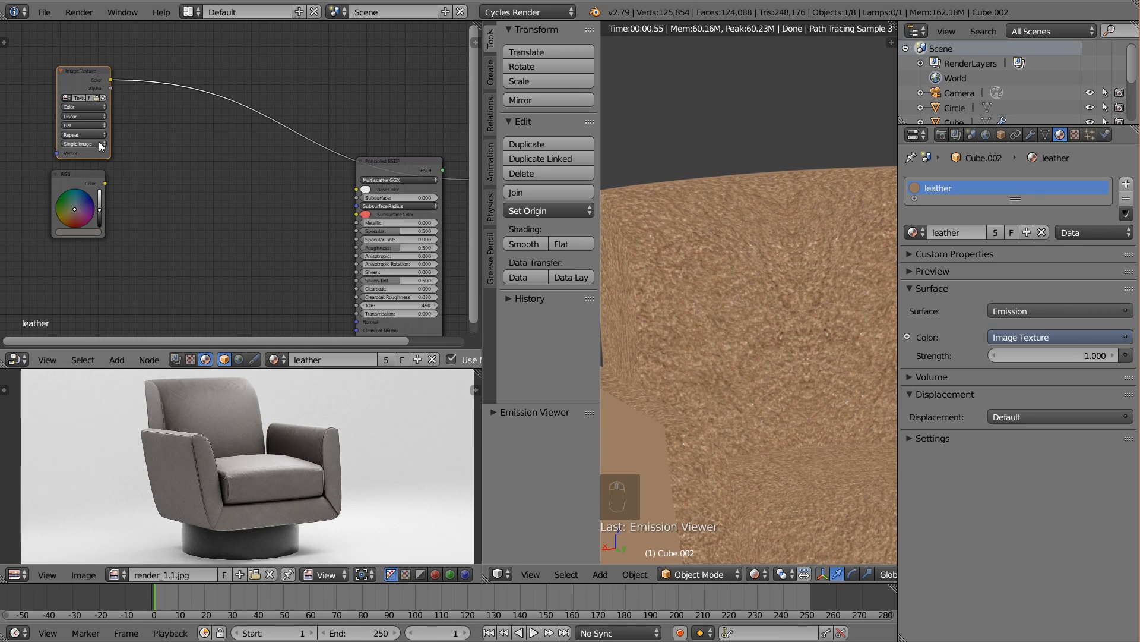
Add a Texture Coordinate node well ahead of the Image Texture node, leaving space between them for another node
{"action": "left_click_drag", "start_coordinate": [97, 79], "coordinate": [109, 74]}
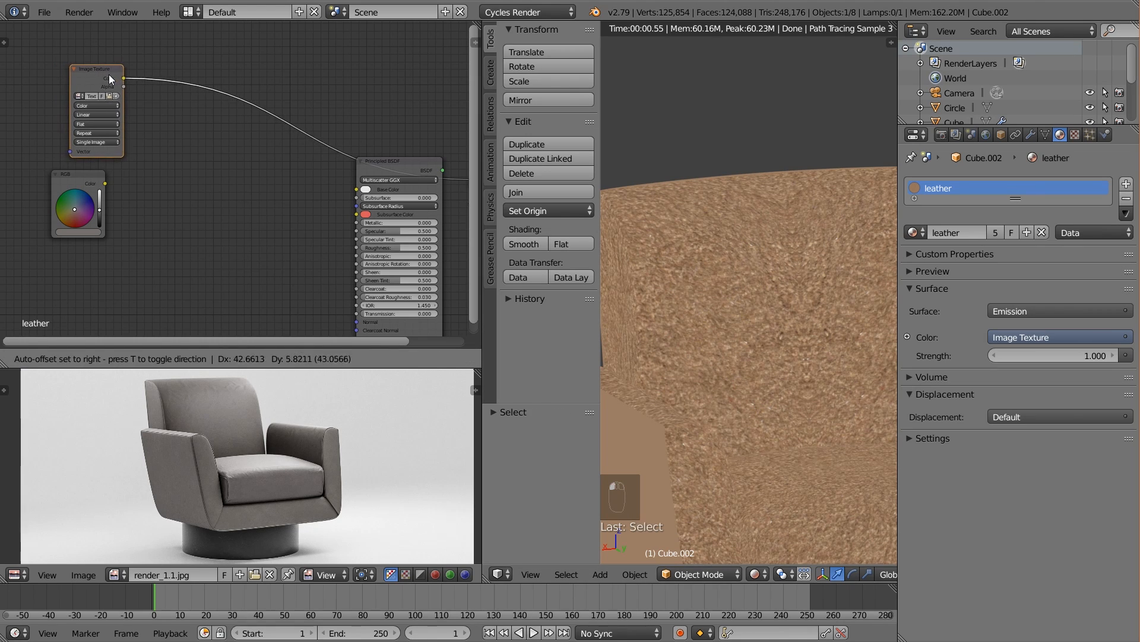
{"action": "middle_click_drag", "start_coordinate": [109, 74], "coordinate": [181, 84]}
{"action": "key", "text": "shift+a"}
{"action": "mouse_move", "coordinate": [81, 64]}
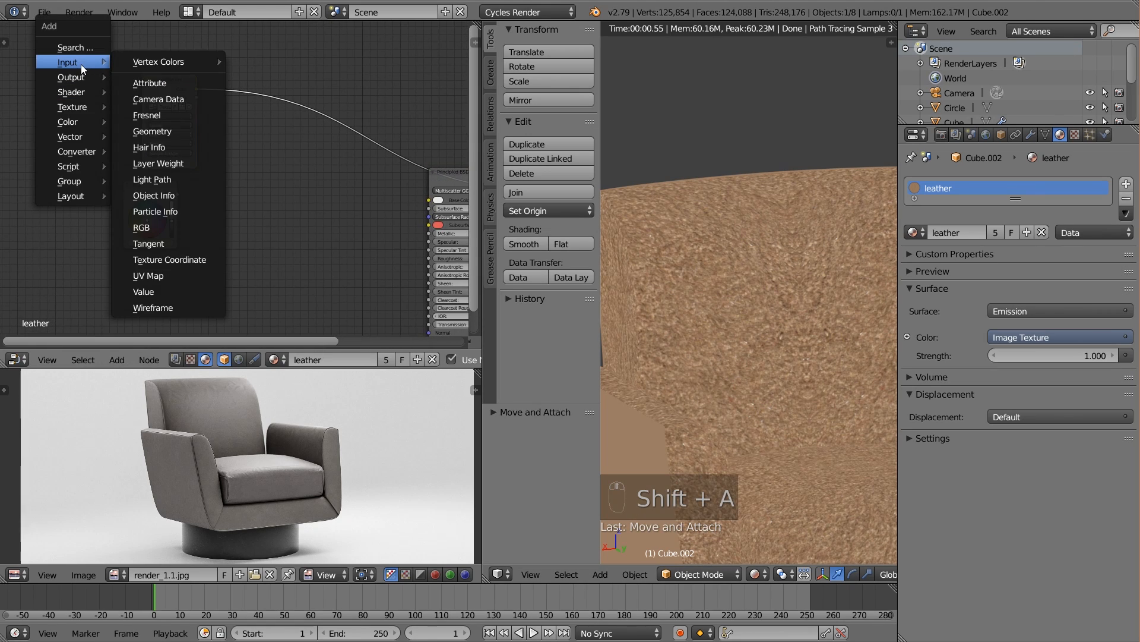
{"action": "left_click", "coordinate": [196, 259]}
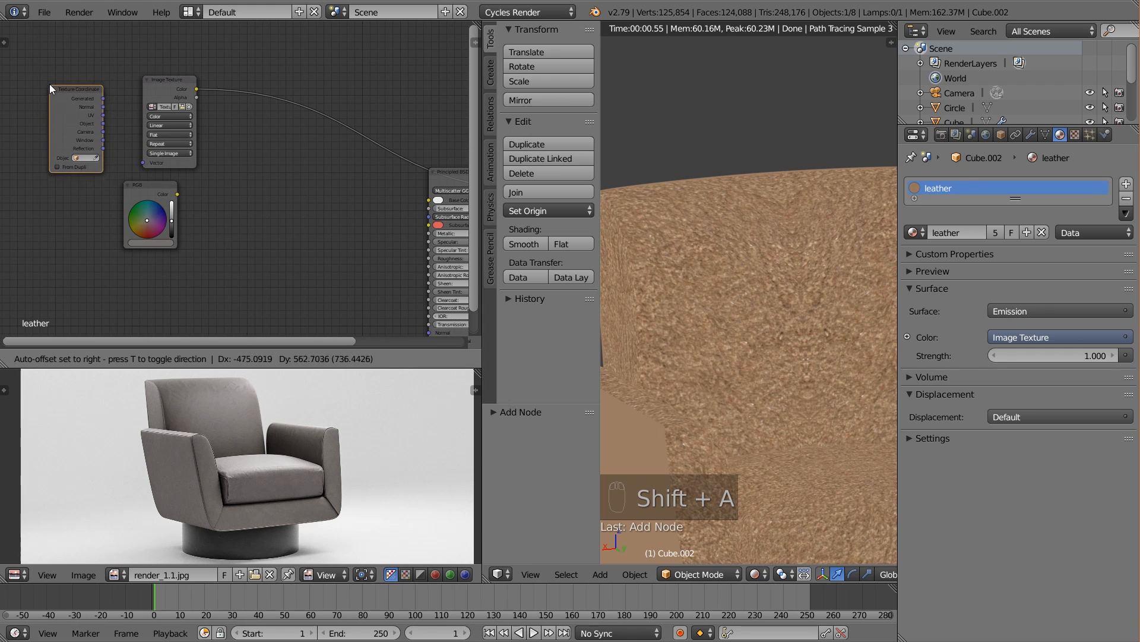
{"action": "left_click", "coordinate": [38, 85]}
{"action": "middle_click_drag", "start_coordinate": [78, 113], "coordinate": [190, 135]}
{"action": "left_click_drag", "start_coordinate": [171, 104], "coordinate": [74, 98]}
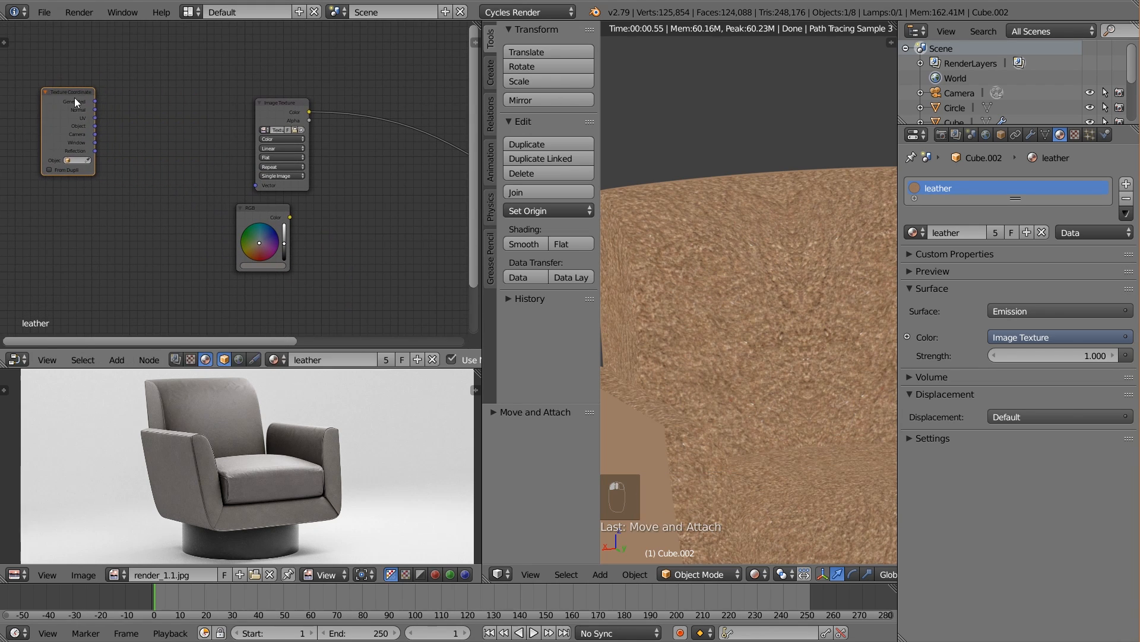
Add a Mapping node and link the Texture Coordinate's UV output through it into the Image Texture's Vector input
{"action": "key", "text": "shift+a"}
{"action": "mouse_move", "coordinate": [59, 173]}
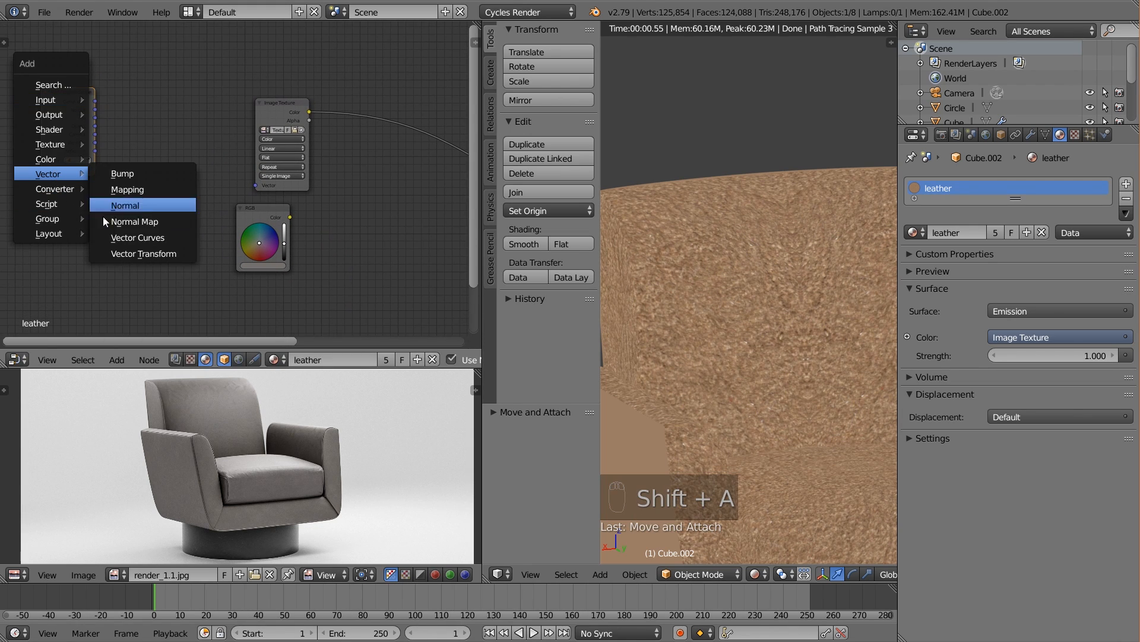
{"action": "left_click", "coordinate": [138, 189]}
{"action": "left_click", "coordinate": [101, 85]}
{"action": "left_click_drag", "start_coordinate": [75, 92], "coordinate": [102, 183]}
{"action": "left_click_drag", "start_coordinate": [224, 99], "coordinate": [255, 185]}
{"action": "middle_click_drag", "start_coordinate": [329, 207], "coordinate": [297, 206]}
{"action": "scroll", "coordinate": [230, 159], "scroll_direction": "up", "scroll_amount": 1}
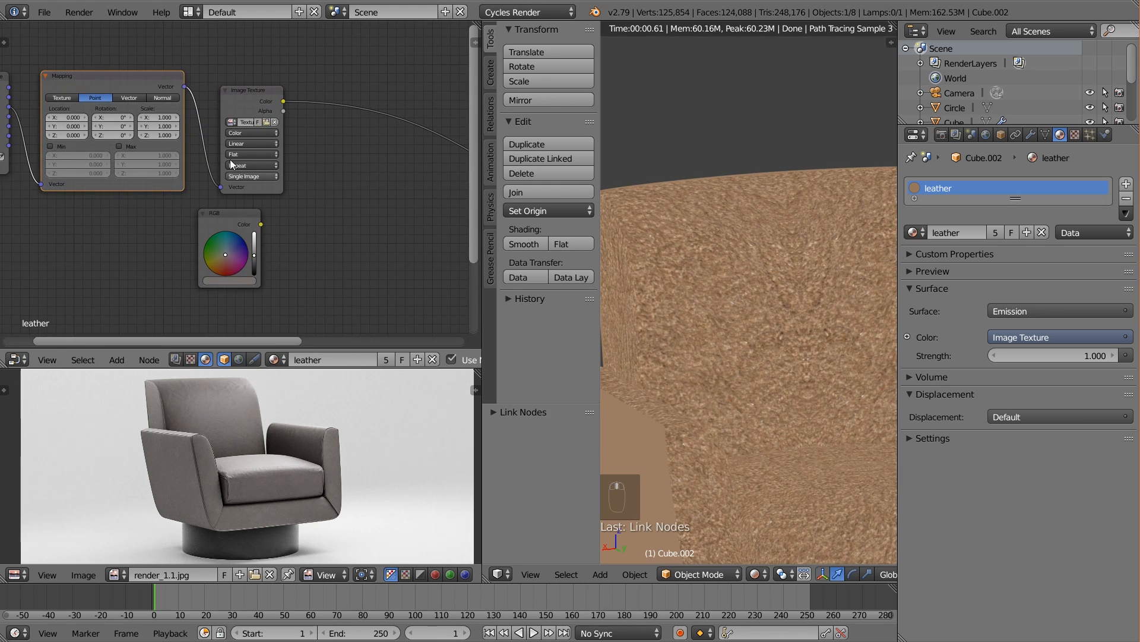
Set the Mapping node's X and Y scale to 14 and check the finer leather grain on the backrest
{"action": "left_click", "coordinate": [157, 118]}
{"action": "key", "text": "Return"}
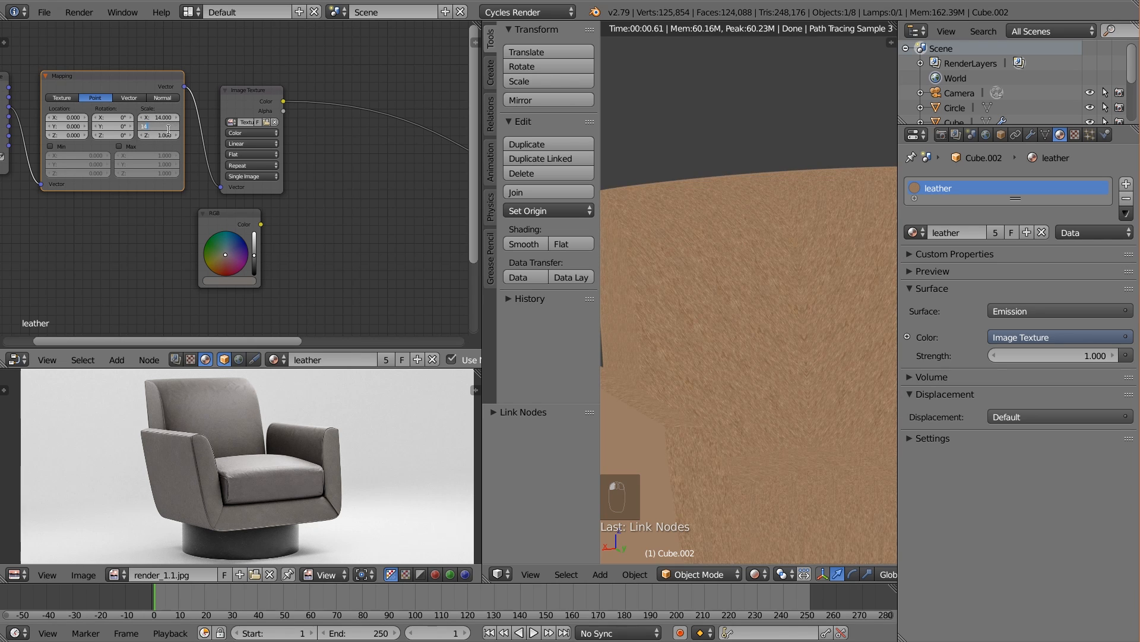
{"action": "scroll", "coordinate": [740, 357], "scroll_direction": "up", "scroll_amount": 3}
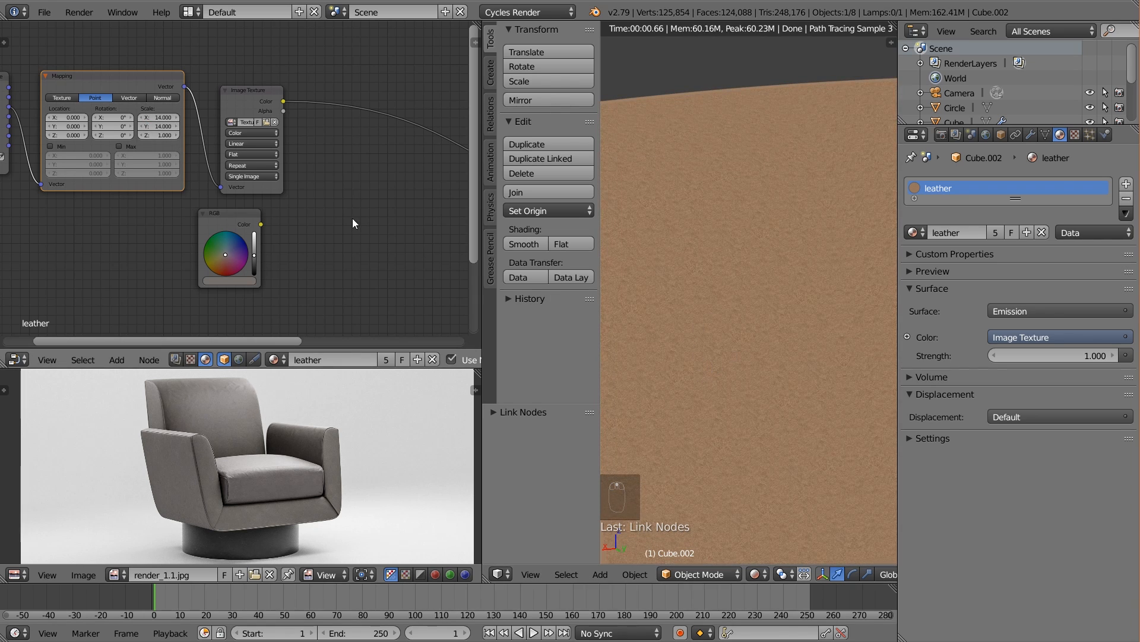
Insert a ColorRamp node on the link leaving the Image Texture's Color output
{"action": "middle_click_drag", "start_coordinate": [351, 218], "coordinate": [229, 222]}
{"action": "scroll", "coordinate": [252, 206], "scroll_direction": "down", "scroll_amount": 2}
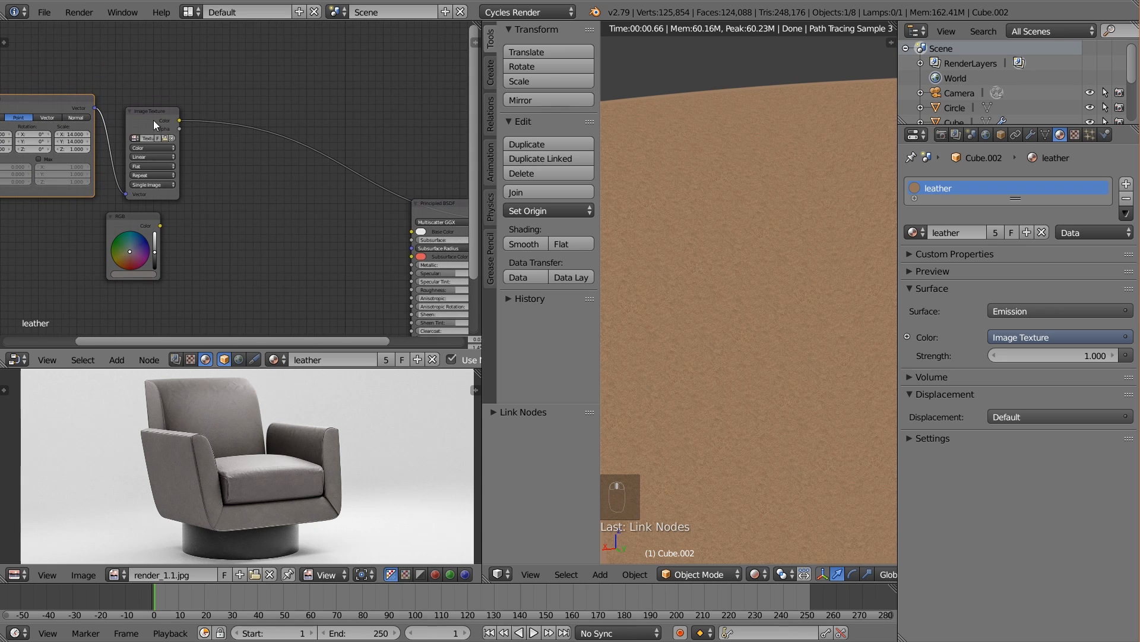
{"action": "mouse_move", "coordinate": [153, 120]}
{"action": "left_mouse_down"}
{"action": "mouse_move", "coordinate": [157, 104]}
{"action": "mouse_move", "coordinate": [148, 113]}
{"action": "left_mouse_up"}
{"action": "key", "text": "shift+a"}
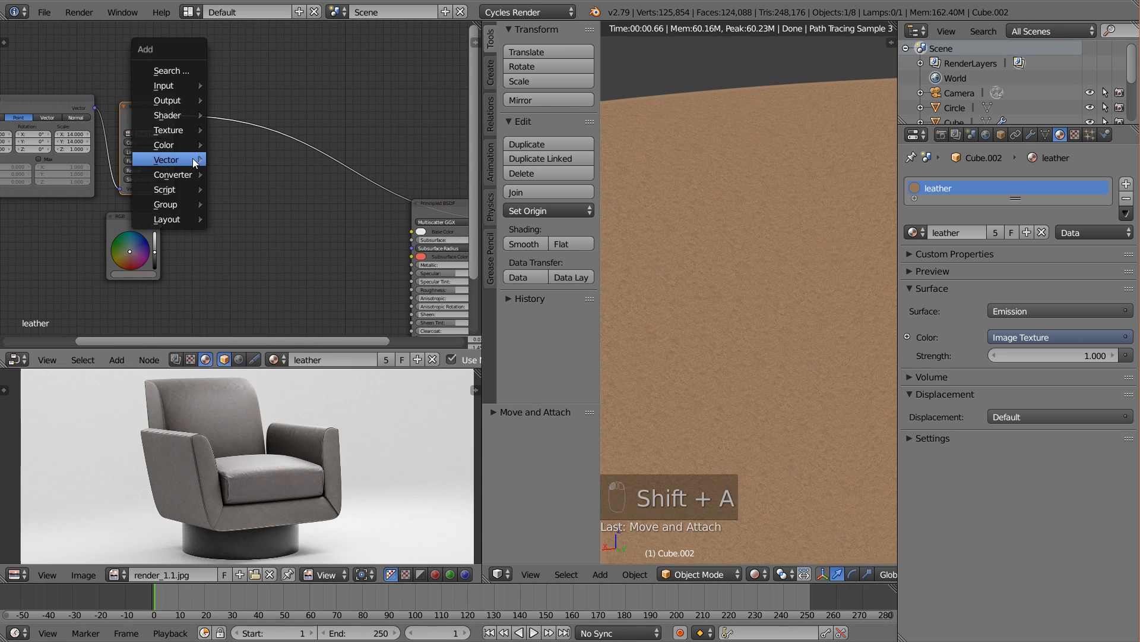
{"action": "mouse_move", "coordinate": [193, 158]}
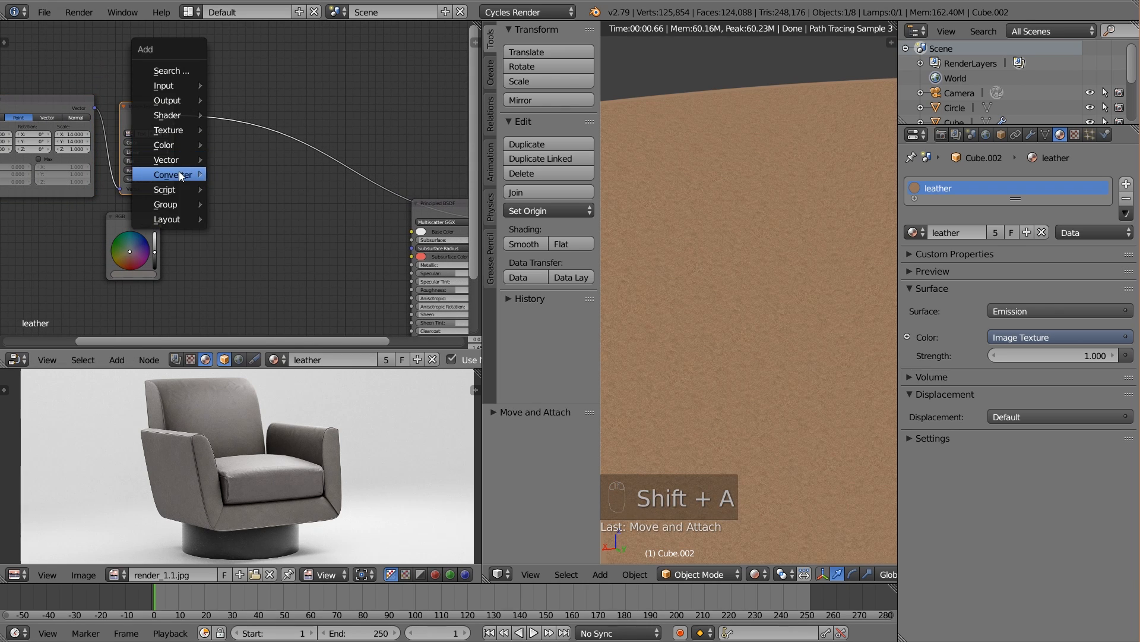
{"action": "left_click", "coordinate": [256, 189]}
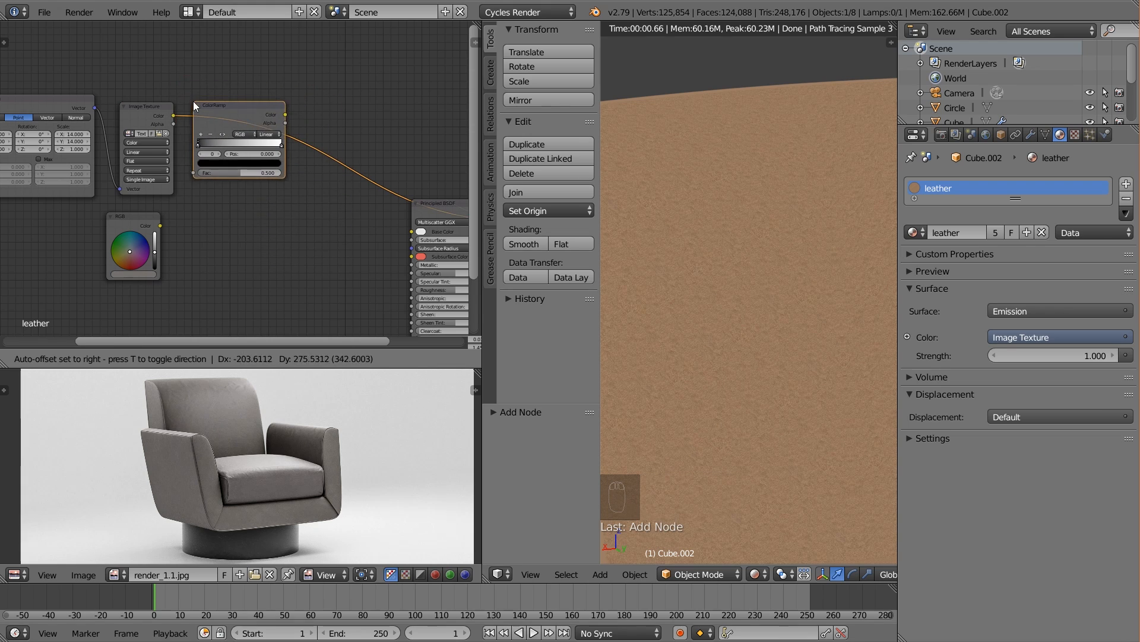
{"action": "left_click", "coordinate": [195, 102]}
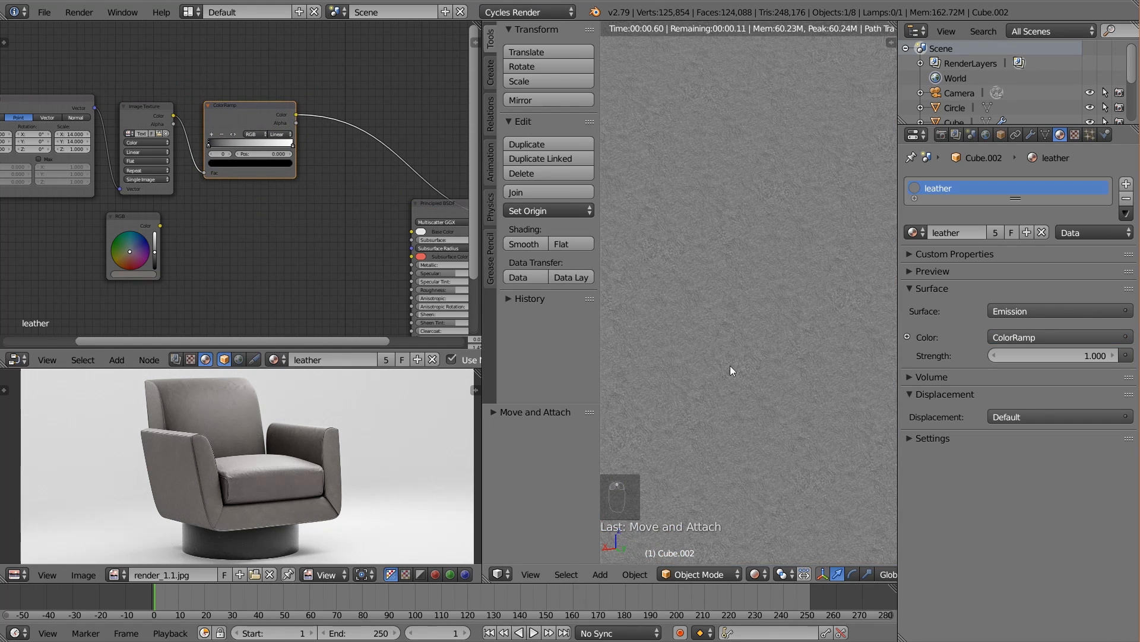
Tidy the node layout by repositioning the texture nodes and the ColorRamp, with the RGB node beneath the Image Texture
{"action": "scroll", "coordinate": [363, 184], "scroll_direction": "down", "scroll_amount": 3}
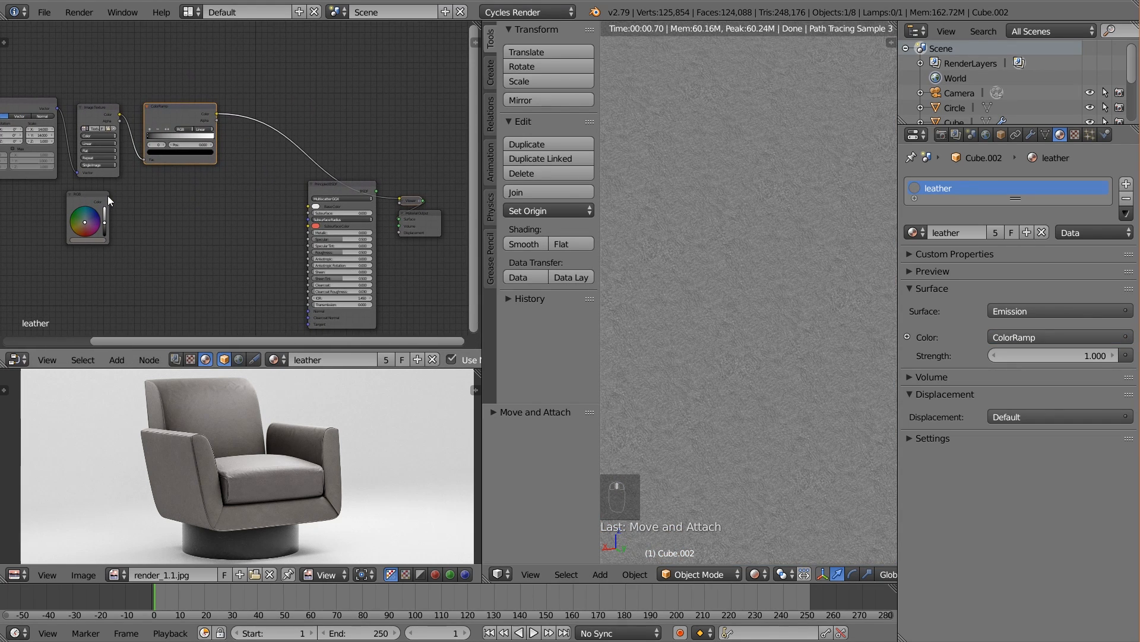
{"action": "middle_click_drag", "start_coordinate": [246, 183], "coordinate": [277, 174]}
{"action": "left_click_drag", "start_coordinate": [29, 127], "coordinate": [16, 122]}
{"action": "left_click_drag", "start_coordinate": [91, 125], "coordinate": [74, 124]}
{"action": "left_click_drag", "start_coordinate": [194, 142], "coordinate": [177, 133]}
{"action": "mouse_move", "coordinate": [168, 211]}
{"action": "left_mouse_down"}
{"action": "mouse_move", "coordinate": [152, 202]}
{"action": "mouse_move", "coordinate": [162, 202]}
{"action": "left_mouse_up"}
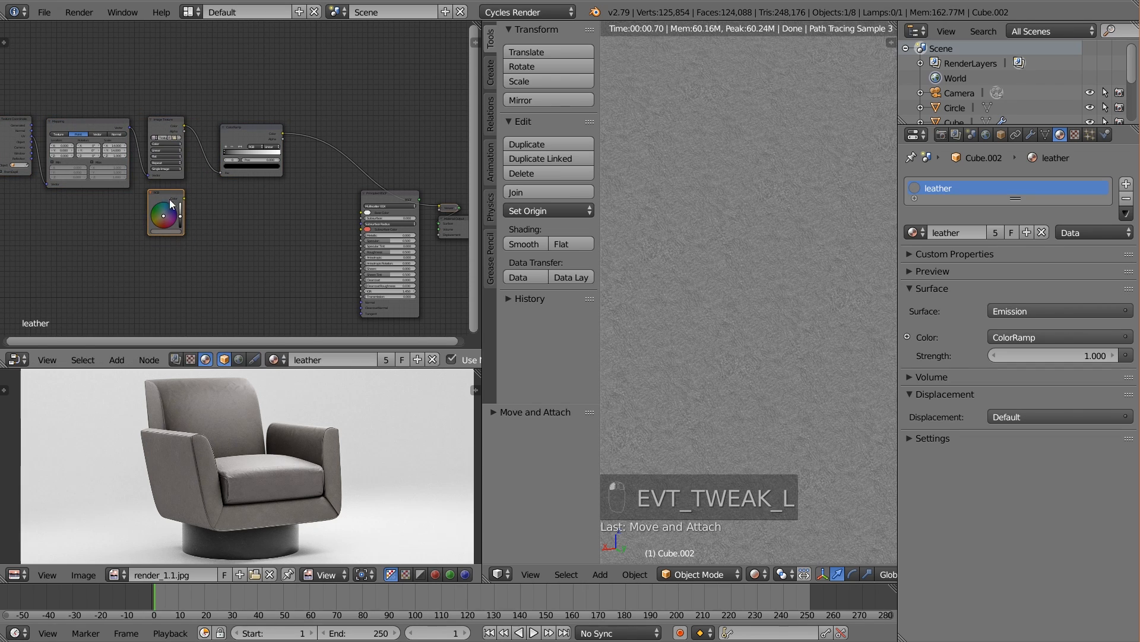
{"action": "left_click_drag", "start_coordinate": [240, 131], "coordinate": [224, 123]}
{"action": "mouse_move", "coordinate": [178, 198]}
{"action": "left_mouse_down"}
{"action": "mouse_move", "coordinate": [170, 201]}
{"action": "mouse_move", "coordinate": [181, 195]}
{"action": "left_mouse_up"}
Insert a MixRGB node on the link between the ColorRamp and the viewer node
{"action": "middle_click_drag", "start_coordinate": [207, 202], "coordinate": [184, 187]}
{"action": "key", "text": "shift+a"}
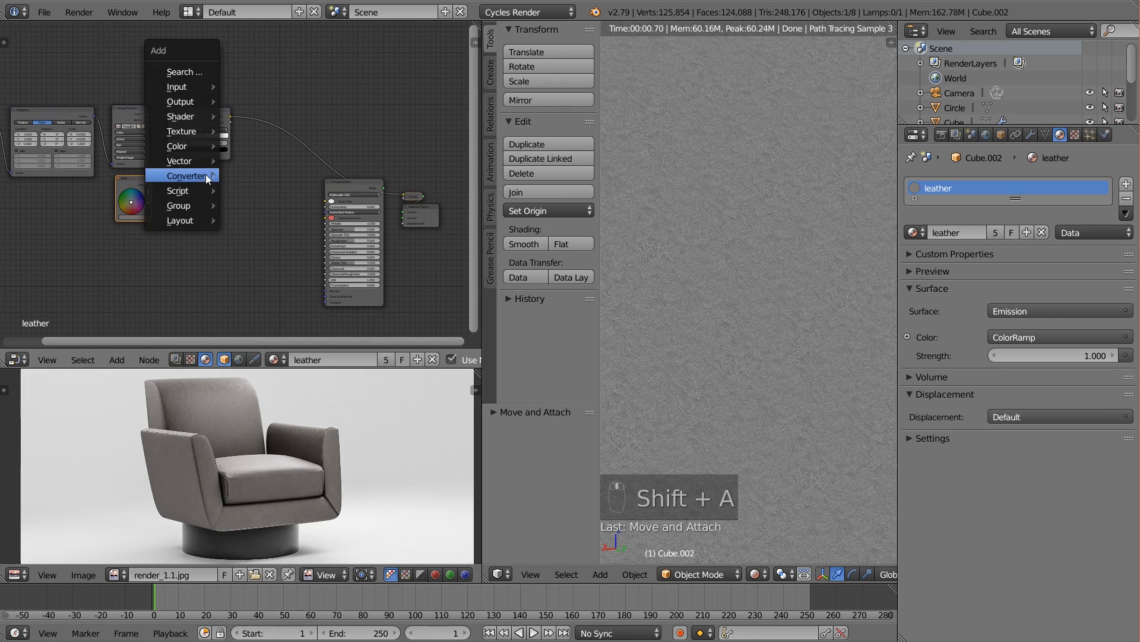
{"action": "mouse_move", "coordinate": [190, 151]}
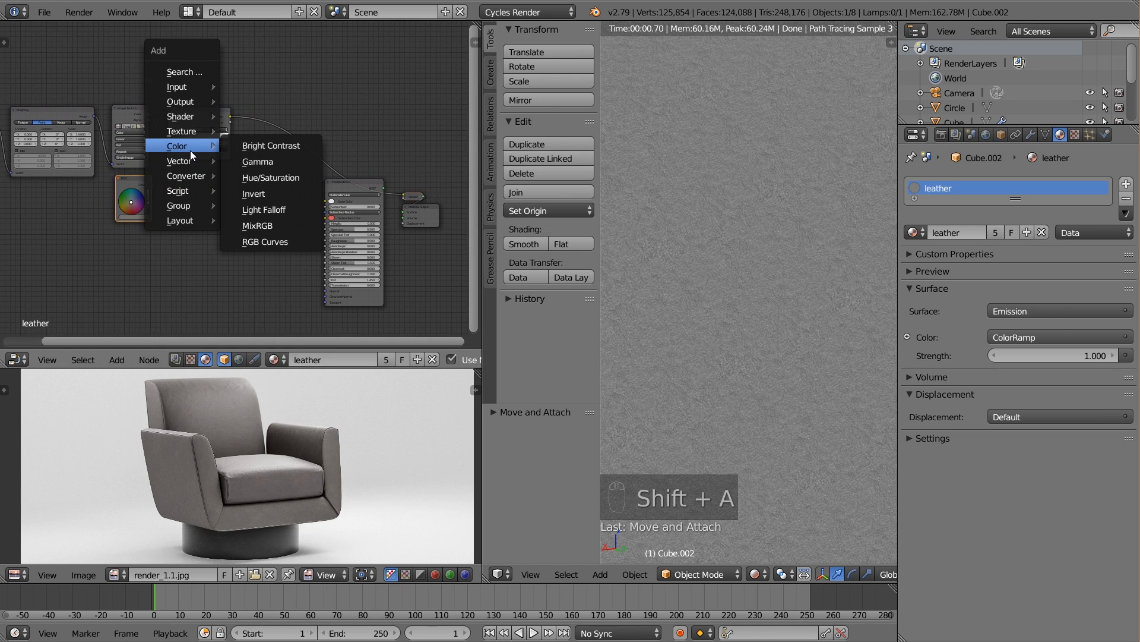
{"action": "left_click", "coordinate": [255, 225]}
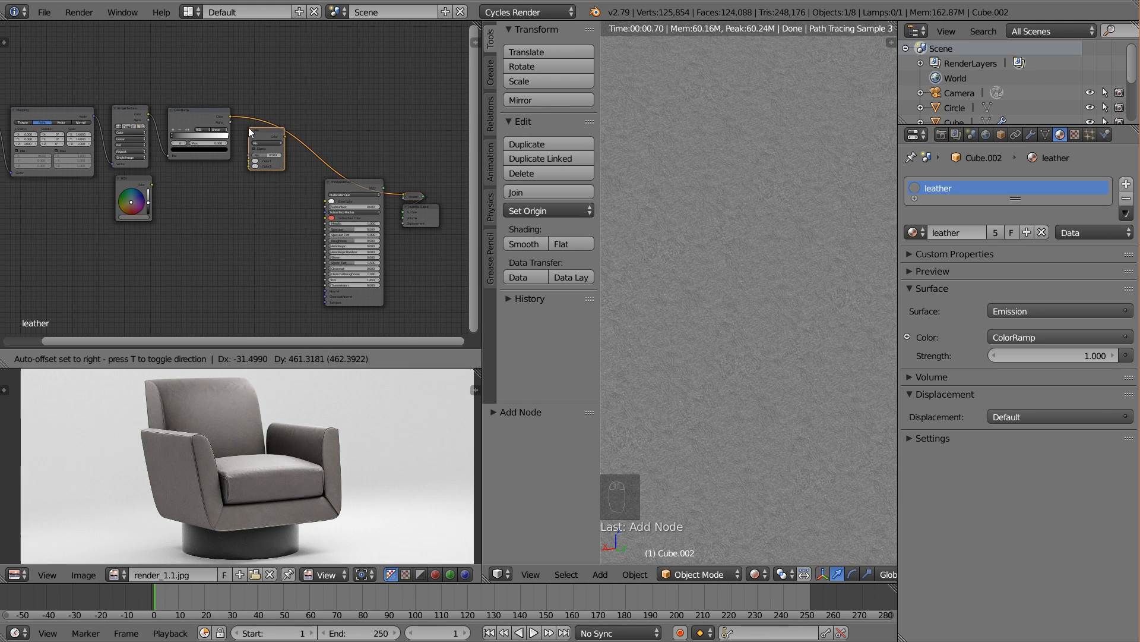
{"action": "left_click", "coordinate": [249, 127]}
Feed the RGB node into the mix node's Color1 and the ColorRamp into Color2, with the blend mode set to Multiply
{"action": "left_click_drag", "start_coordinate": [153, 184], "coordinate": [250, 165]}
{"action": "left_click", "coordinate": [270, 145]}
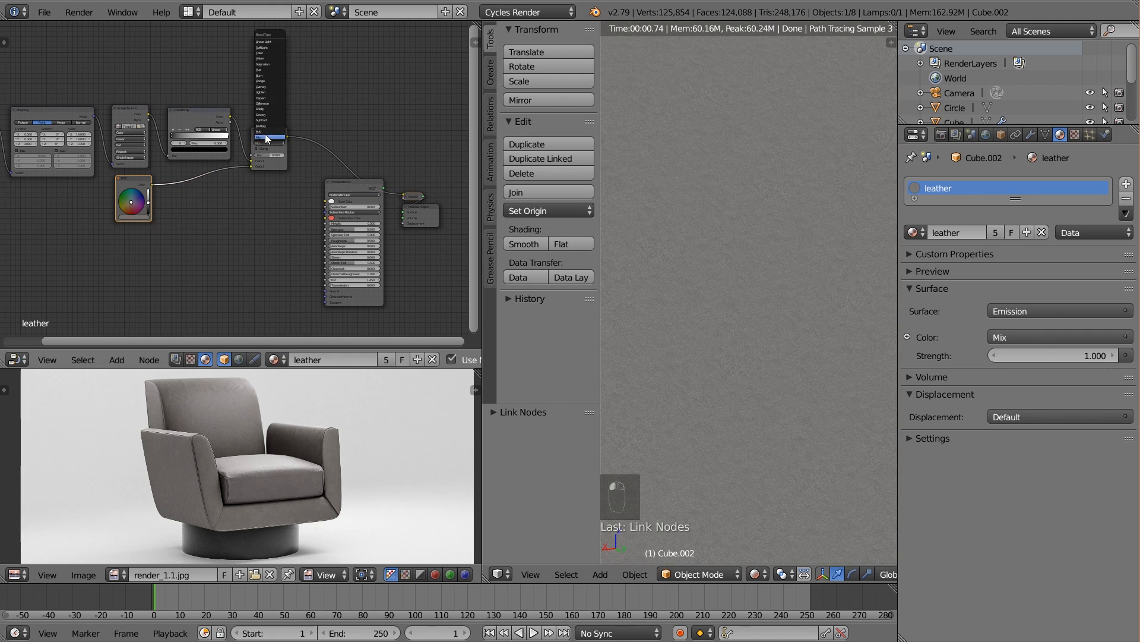
{"action": "left_click", "coordinate": [265, 126]}
{"action": "left_click_drag", "start_coordinate": [265, 129], "coordinate": [253, 173]}
{"action": "scroll", "coordinate": [267, 176], "scroll_direction": "up", "scroll_amount": 2}
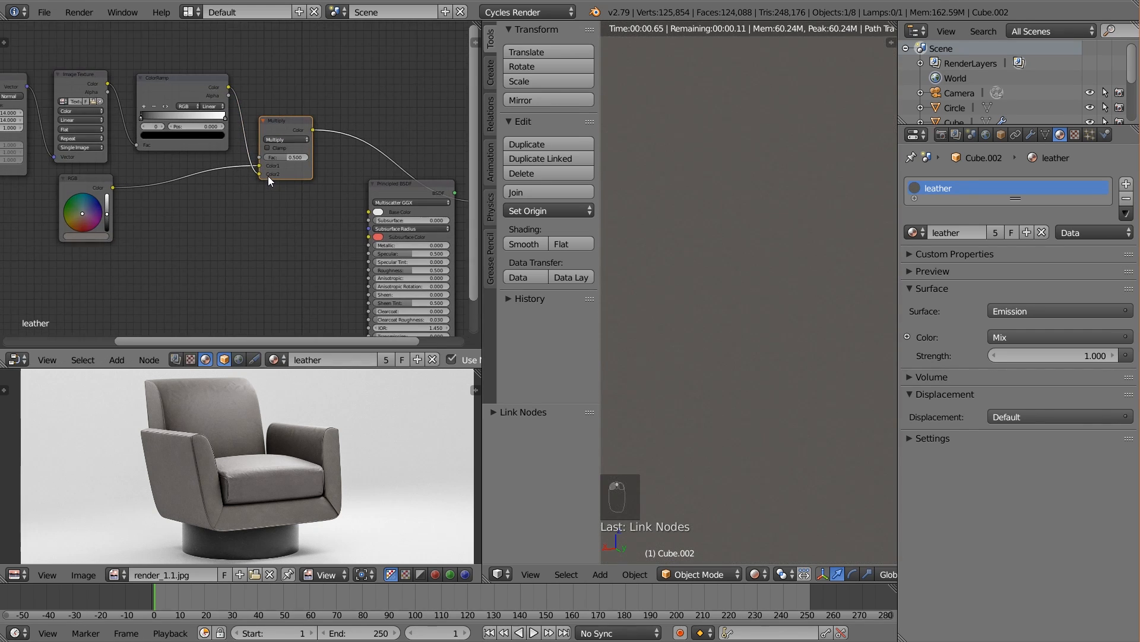
Move the Material Output, Viewer and Principled BSDF nodes farther from the Multiply node to make room between them
{"action": "middle_click_drag", "start_coordinate": [186, 183], "coordinate": [100, 152]}
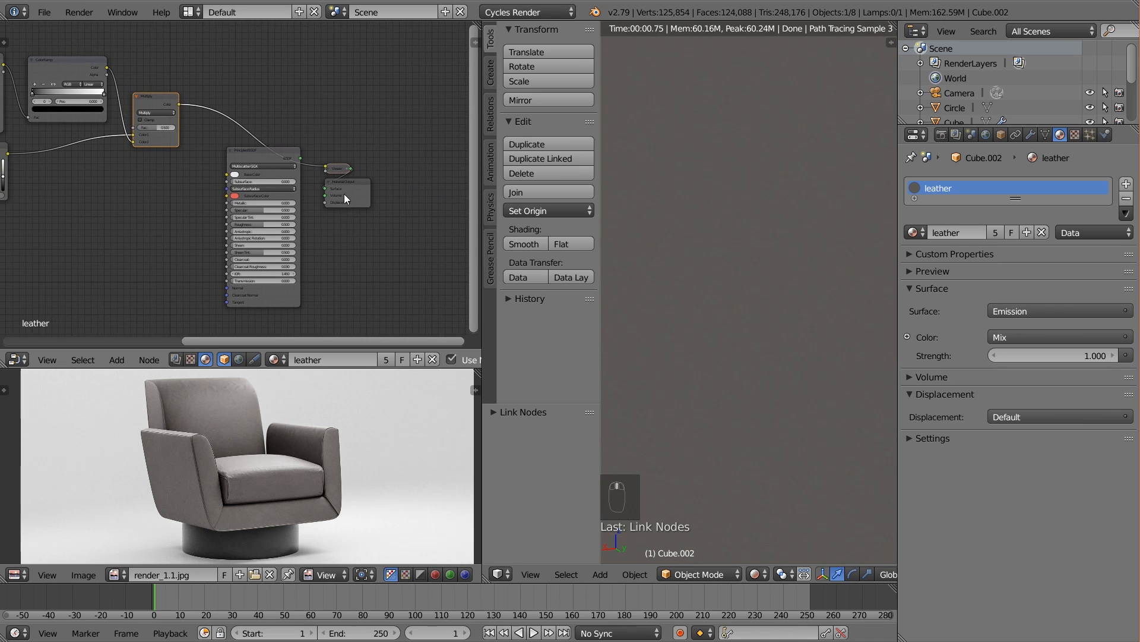
{"action": "left_click_drag", "start_coordinate": [343, 194], "coordinate": [455, 169]}
{"action": "left_click", "coordinate": [342, 165]}
{"action": "left_click_drag", "start_coordinate": [342, 165], "coordinate": [408, 129]}
{"action": "left_click_drag", "start_coordinate": [281, 153], "coordinate": [357, 155]}
Set the Multiply node's factor to 0.660 and inspect the darkened leather color on the chair from near and far
{"action": "scroll", "coordinate": [174, 127], "scroll_direction": "up", "scroll_amount": 1}
{"action": "left_click_drag", "start_coordinate": [119, 87], "coordinate": [152, 122]}
{"action": "scroll", "coordinate": [707, 233], "scroll_direction": "down", "scroll_amount": 2}
{"action": "scroll", "coordinate": [706, 233], "scroll_direction": "down", "scroll_amount": 2}
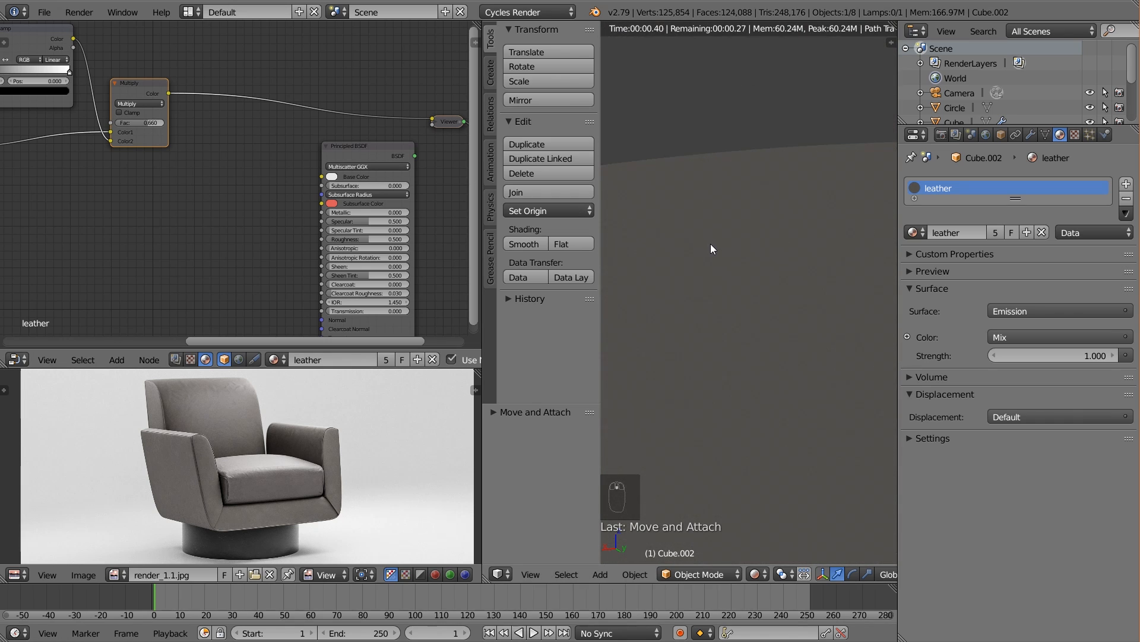
{"action": "scroll", "coordinate": [718, 261], "scroll_direction": "down", "scroll_amount": 4}
{"action": "middle_click_drag", "start_coordinate": [717, 261], "coordinate": [743, 267]}
{"action": "scroll", "coordinate": [736, 268], "scroll_direction": "up", "scroll_amount": 7}
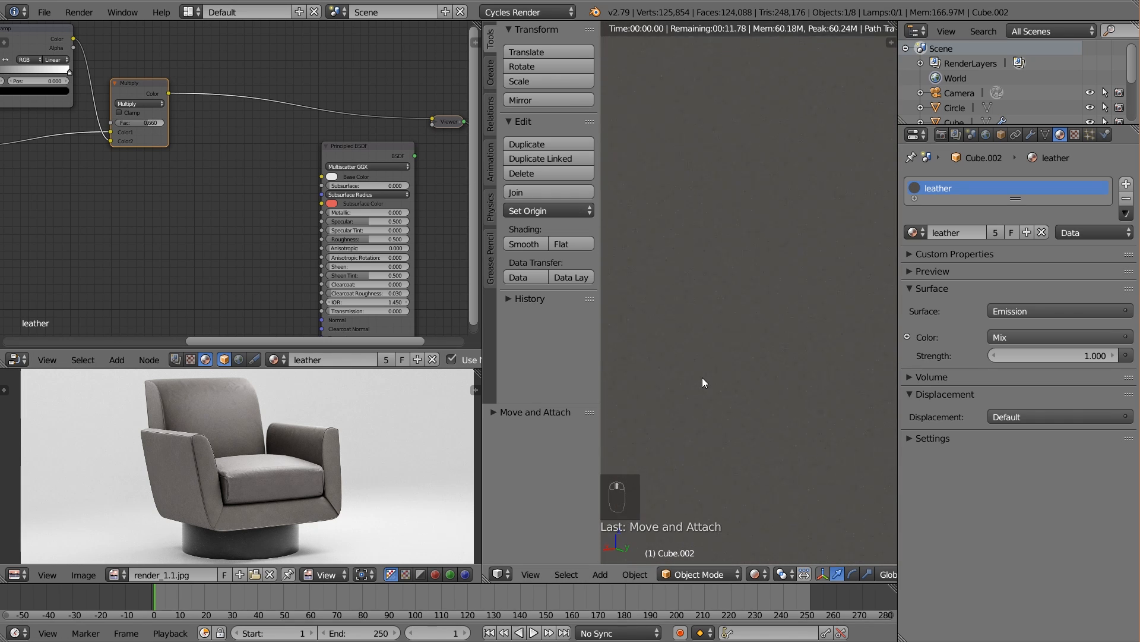
{"action": "scroll", "coordinate": [194, 133], "scroll_direction": "down", "scroll_amount": 2}
{"action": "scroll", "coordinate": [193, 132], "scroll_direction": "down", "scroll_amount": 1}
Deselect all nodes and move the RGB node beneath the ColorRamp, close to the Multiply node
{"action": "middle_click_drag", "start_coordinate": [193, 132], "coordinate": [228, 133]}
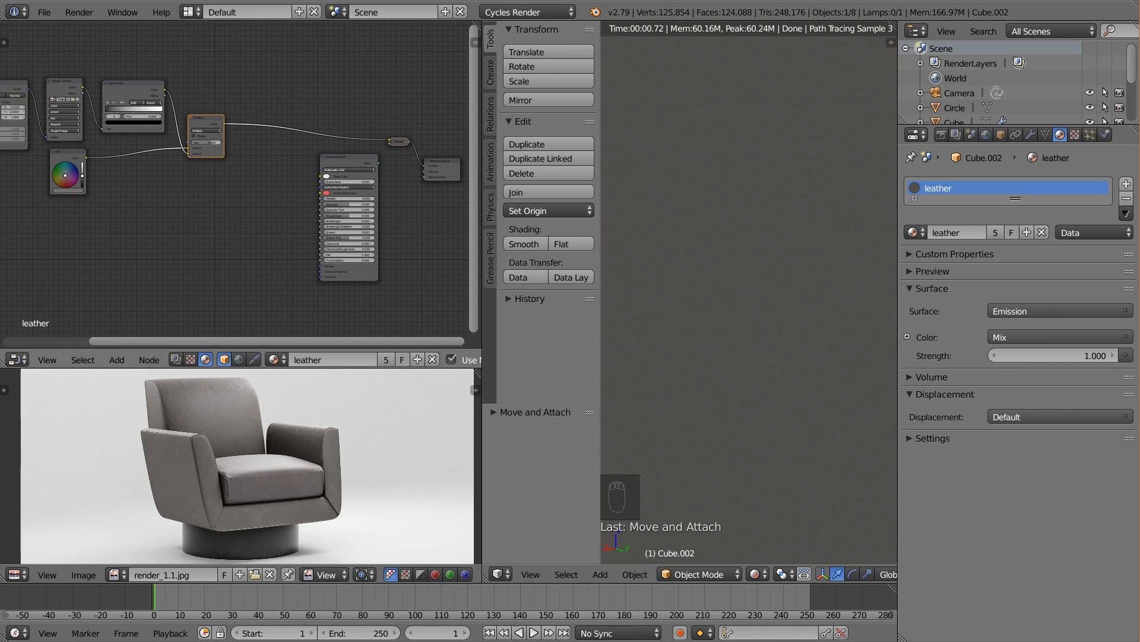
{"action": "middle_click_drag", "start_coordinate": [253, 203], "coordinate": [205, 180]}
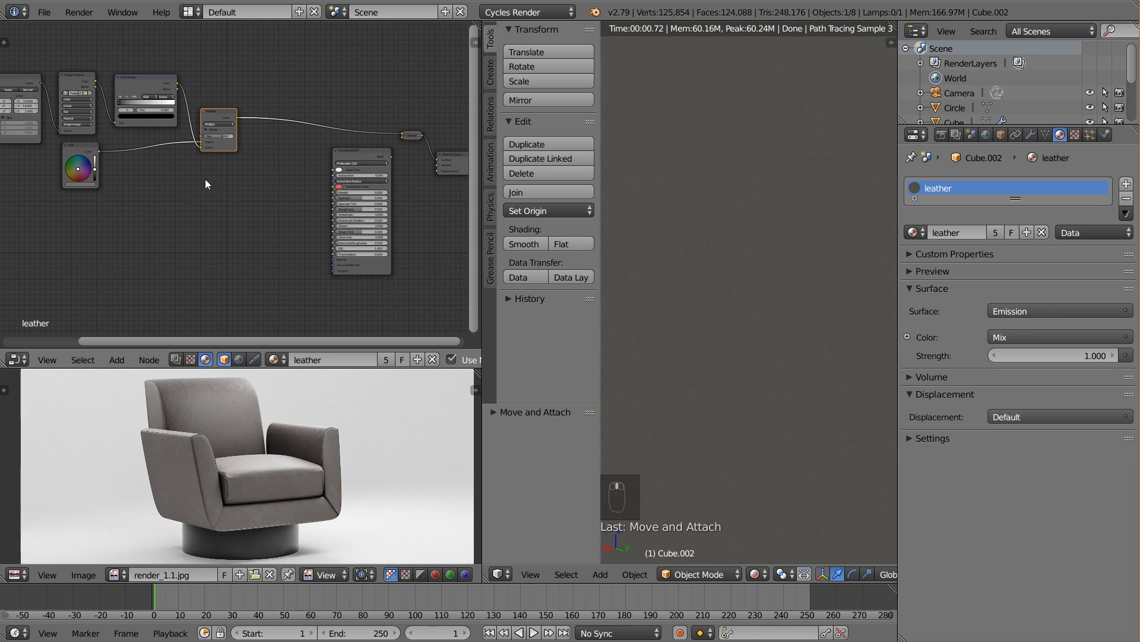
{"action": "key", "text": "a"}
{"action": "middle_click_drag", "start_coordinate": [272, 299], "coordinate": [313, 251]}
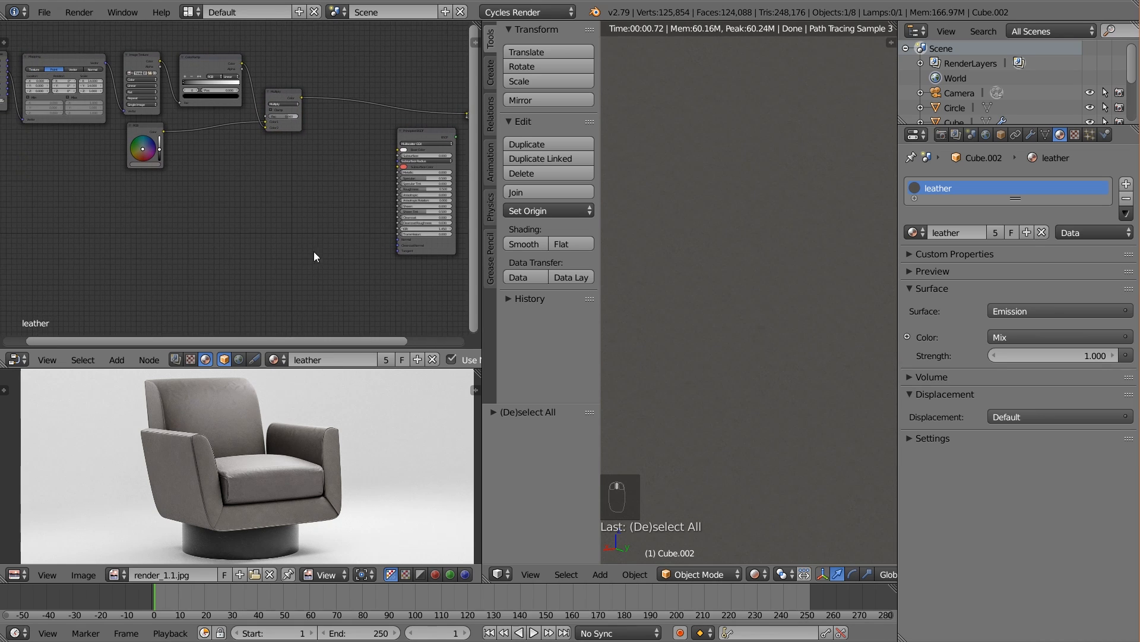
{"action": "scroll", "coordinate": [229, 254], "scroll_direction": "up", "scroll_amount": 1}
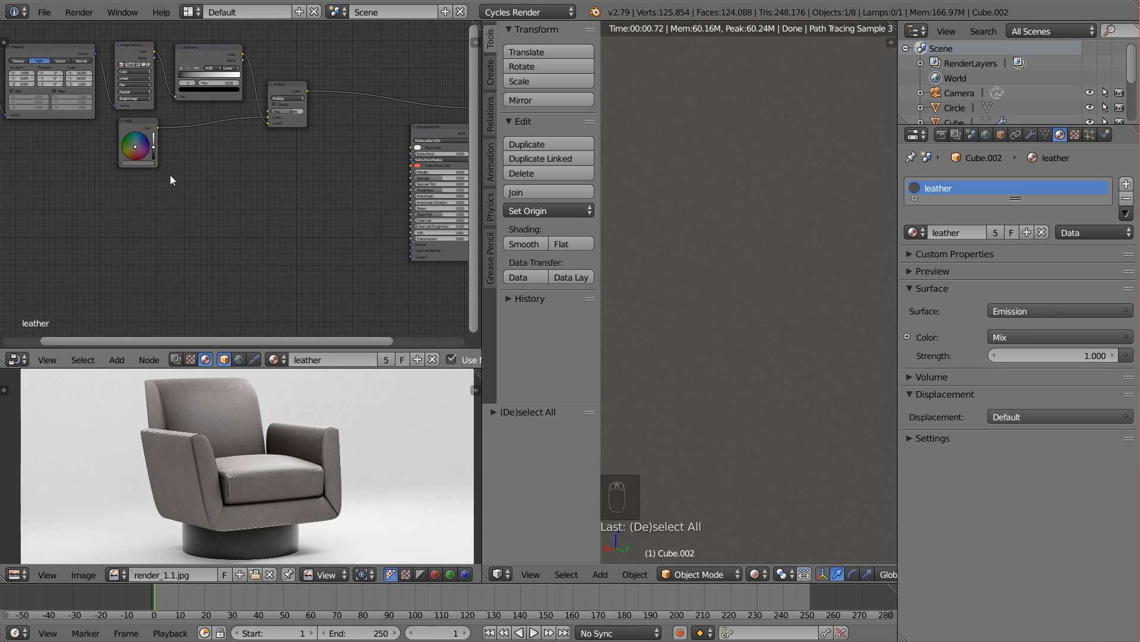
{"action": "left_click_drag", "start_coordinate": [141, 127], "coordinate": [202, 124]}
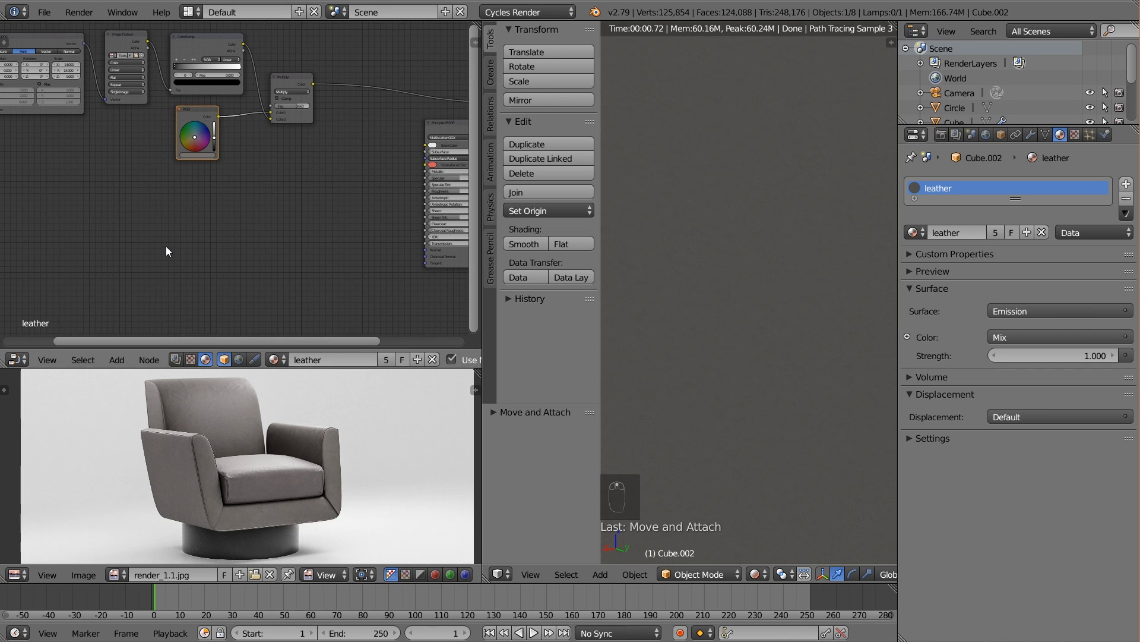
{"action": "middle_click_drag", "start_coordinate": [165, 246], "coordinate": [197, 250]}
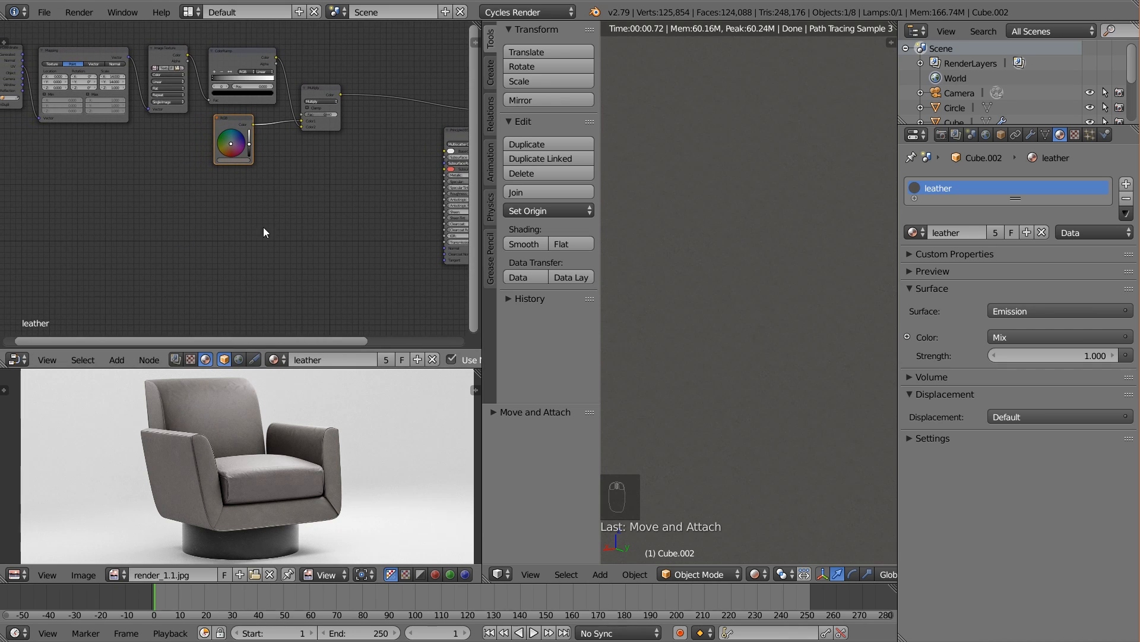
Duplicate the Texture Coordinate and Mapping nodes together and place the copies beneath the originals
{"action": "scroll", "coordinate": [209, 404], "scroll_direction": "up", "scroll_amount": 2}
{"action": "scroll", "coordinate": [208, 444], "scroll_direction": "down", "scroll_amount": 1}
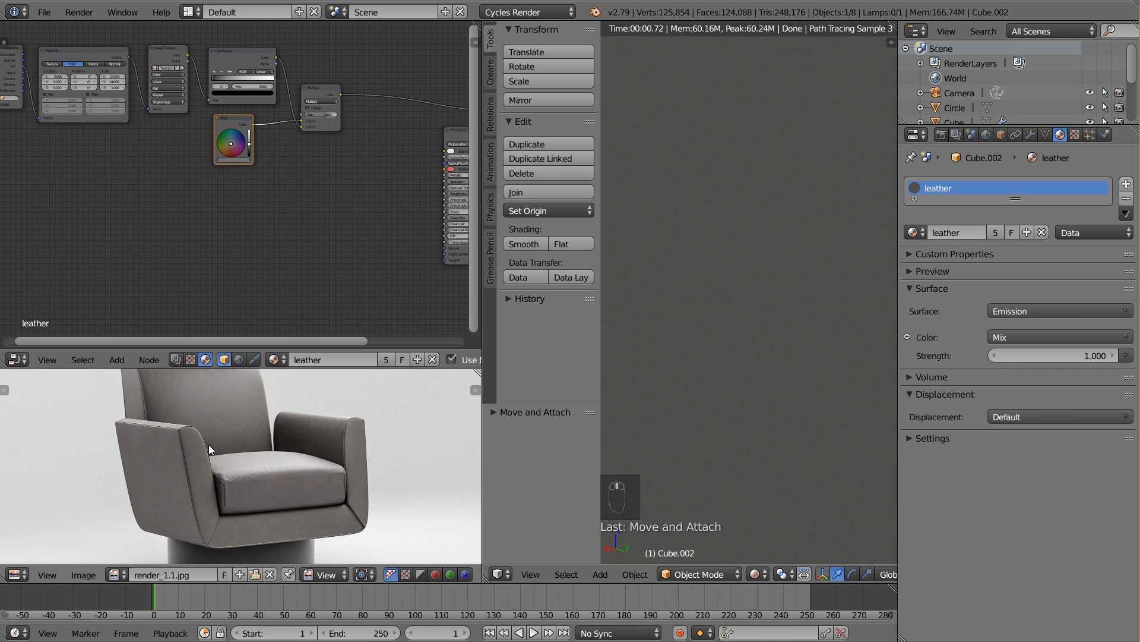
{"action": "middle_click_drag", "start_coordinate": [172, 185], "coordinate": [212, 191]}
{"action": "left_click", "coordinate": [126, 55]}
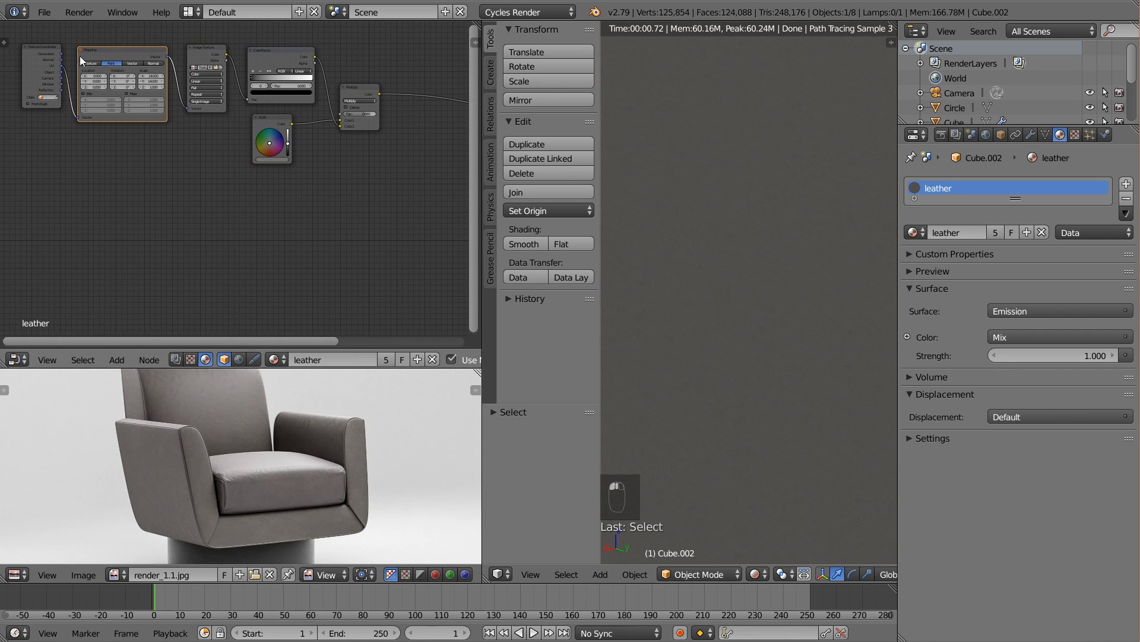
{"action": "left_click", "coordinate": [37, 51], "text": "shift"}
{"action": "key", "text": "shift+f"}
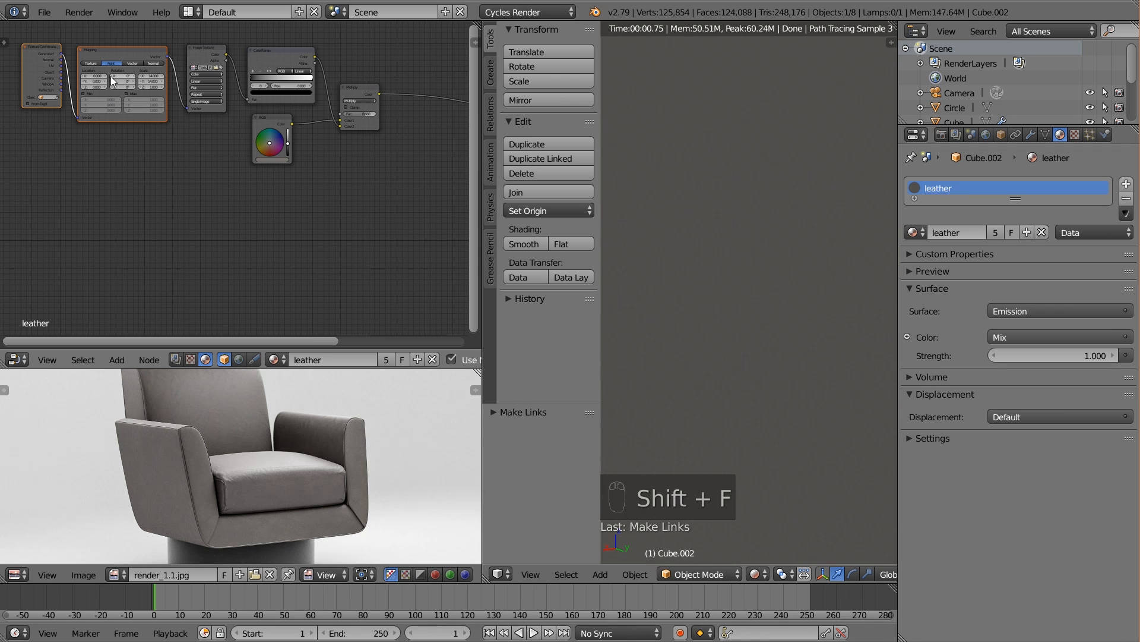
{"action": "key", "text": "ctrl+z"}
{"action": "key", "text": "ctrl+z"}
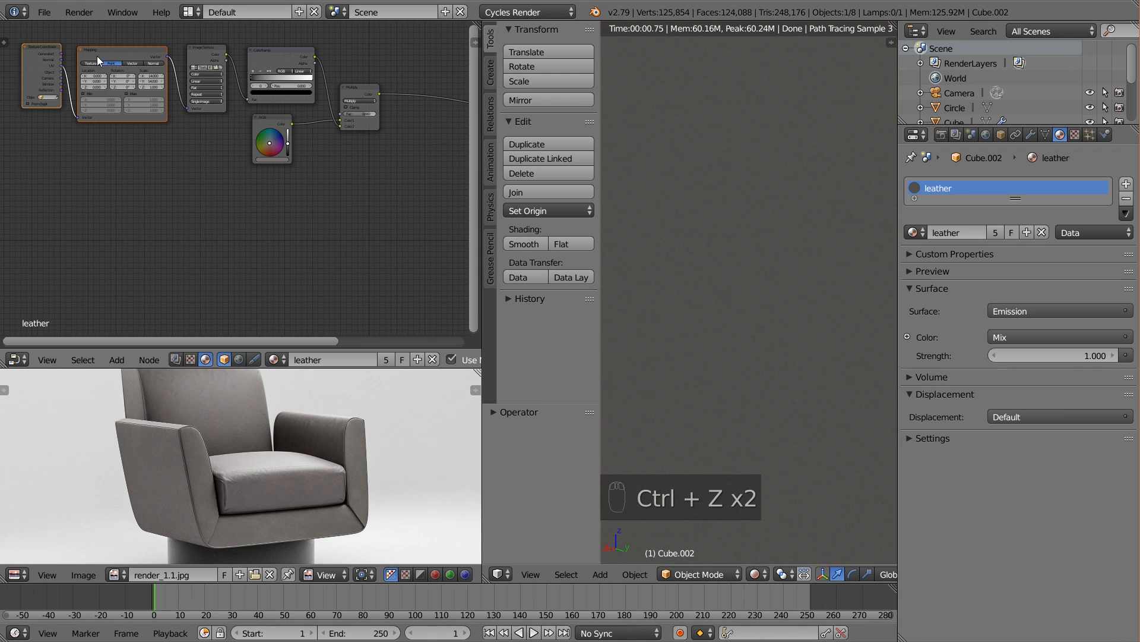
{"action": "key", "text": "shift+d"}
{"action": "scroll", "coordinate": [113, 199], "scroll_direction": "up", "scroll_amount": 2}
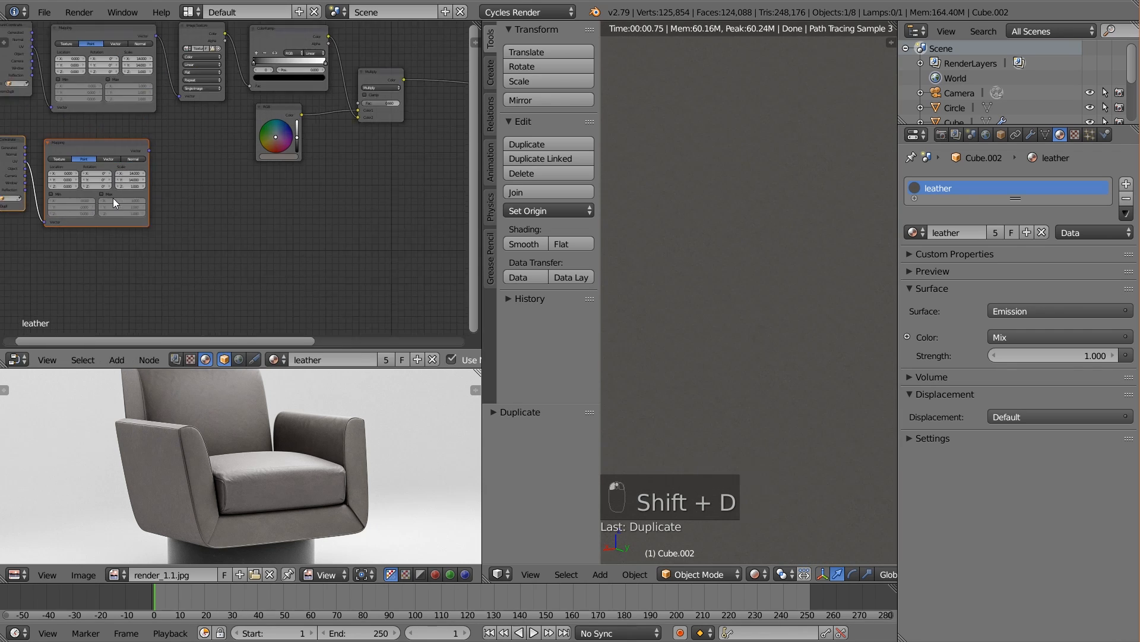
Delete the duplicated Texture Coordinate node and connect the original node's UV output to the duplicated Mapping node
{"action": "left_click", "coordinate": [42, 141]}
{"action": "key", "text": "x"}
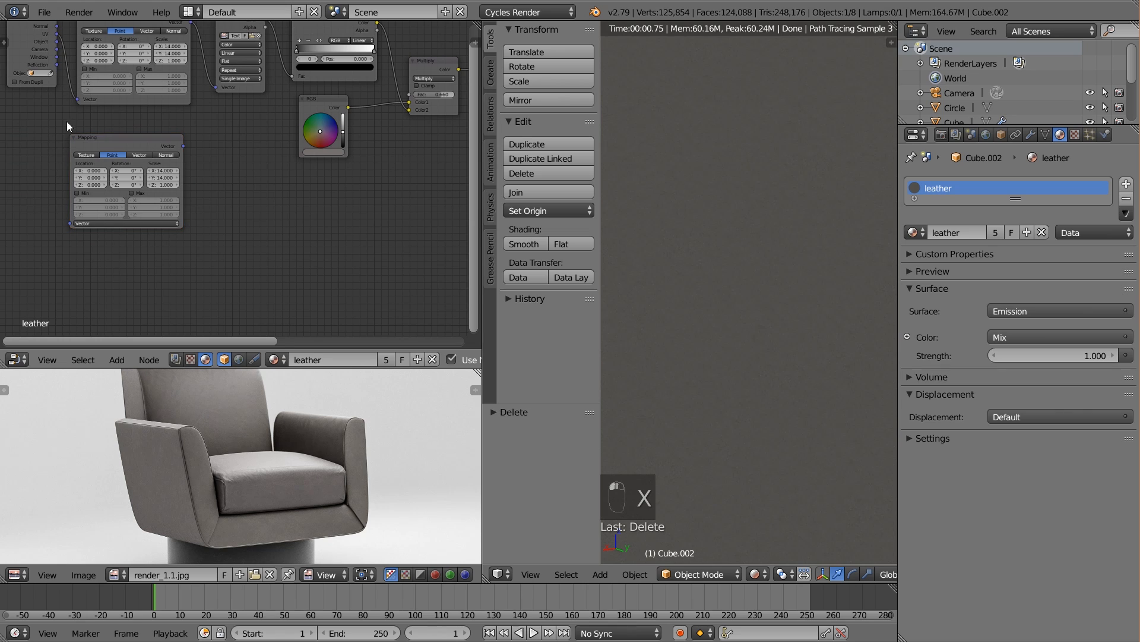
{"action": "scroll", "coordinate": [78, 66], "scroll_direction": "down", "scroll_amount": 1}
{"action": "left_click_drag", "start_coordinate": [77, 56], "coordinate": [87, 232]}
Set the duplicated Mapping node's X and Y scale to 3.000
{"action": "left_click_drag", "start_coordinate": [127, 152], "coordinate": [119, 155]}
{"action": "scroll", "coordinate": [154, 189], "scroll_direction": "up", "scroll_amount": 2}
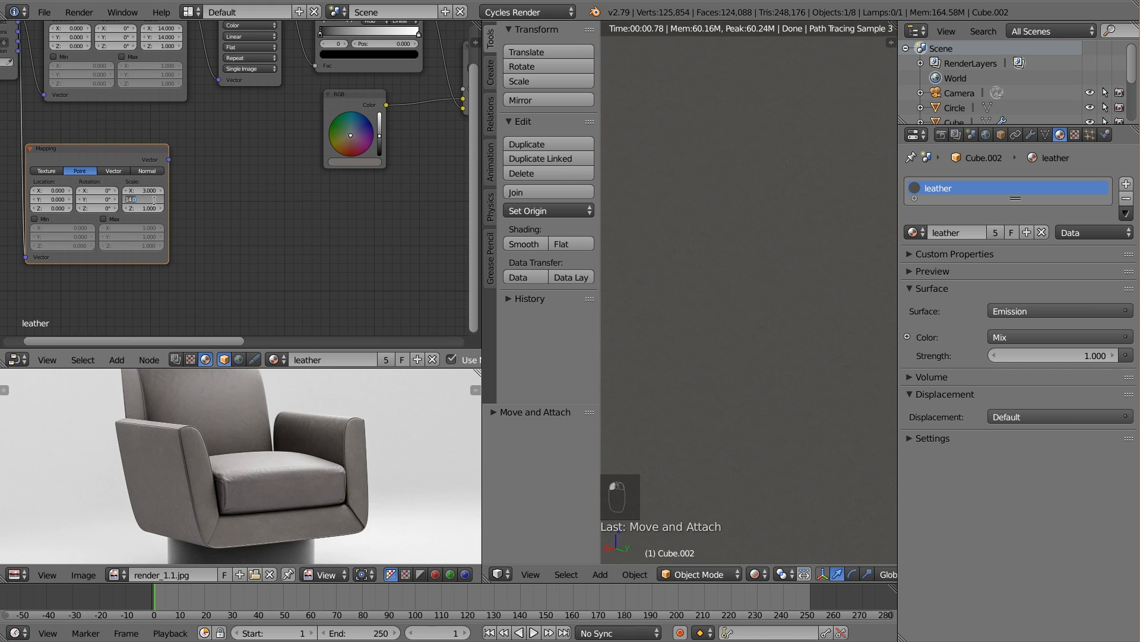
{"action": "scroll", "coordinate": [244, 235], "scroll_direction": "down", "scroll_amount": 1}
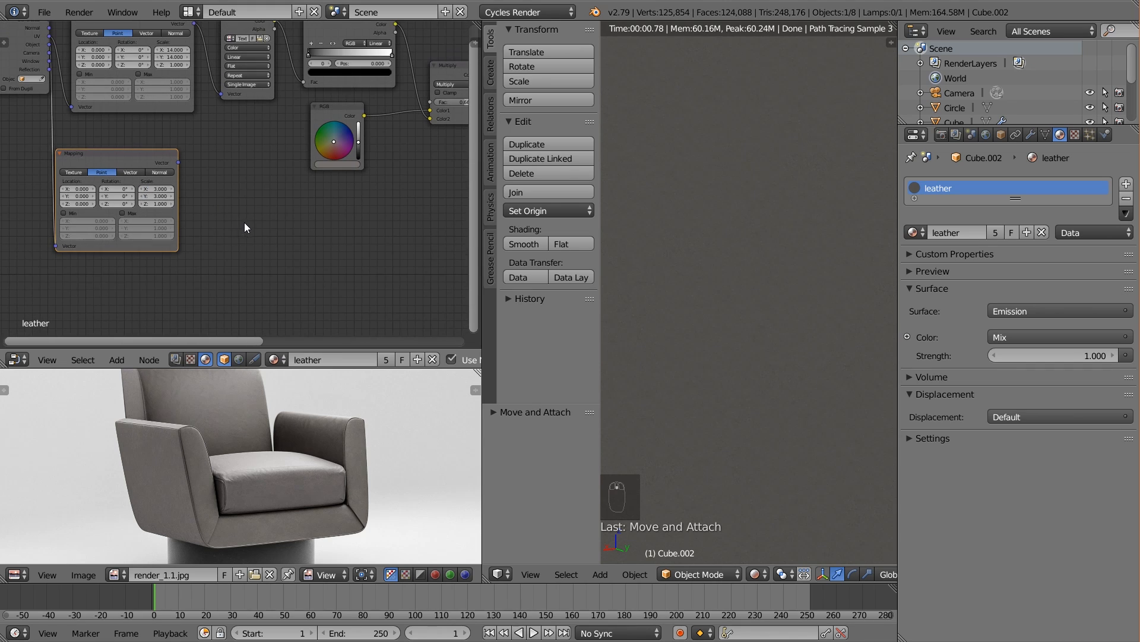
Duplicate the Image Texture node next to the lower Mapping node and feed that Mapping node's Vector output into the copy
{"action": "key", "text": "shift+a"}
{"action": "mouse_move", "coordinate": [245, 223]}
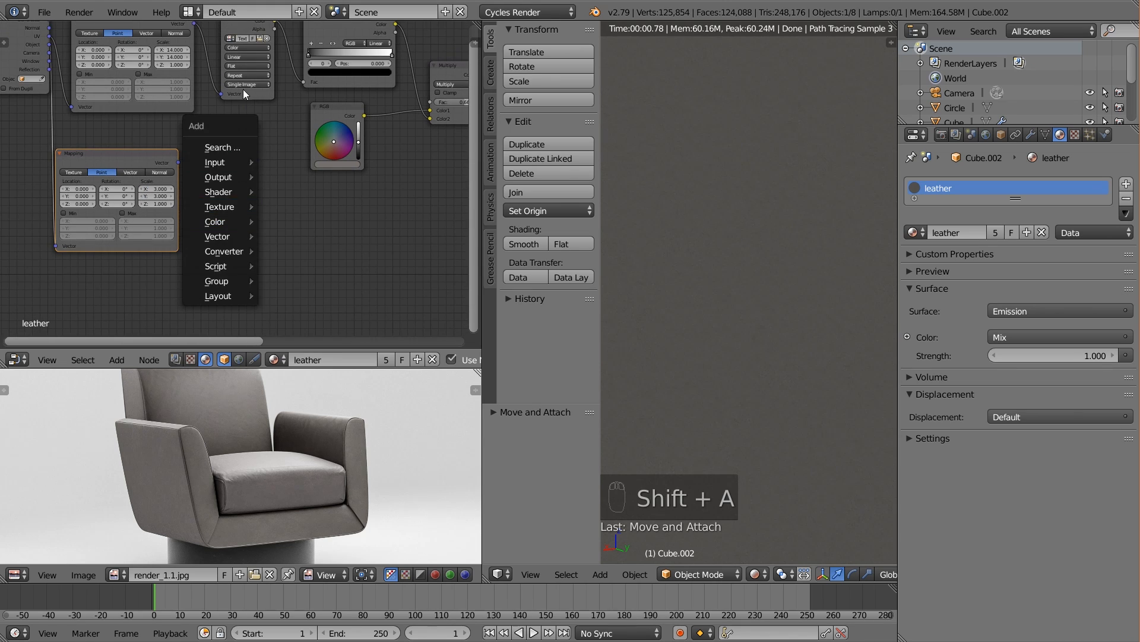
{"action": "left_click", "coordinate": [238, 32]}
{"action": "scroll", "coordinate": [268, 101], "scroll_direction": "down", "scroll_amount": 1}
{"action": "middle_click_drag", "start_coordinate": [269, 104], "coordinate": [265, 119]}
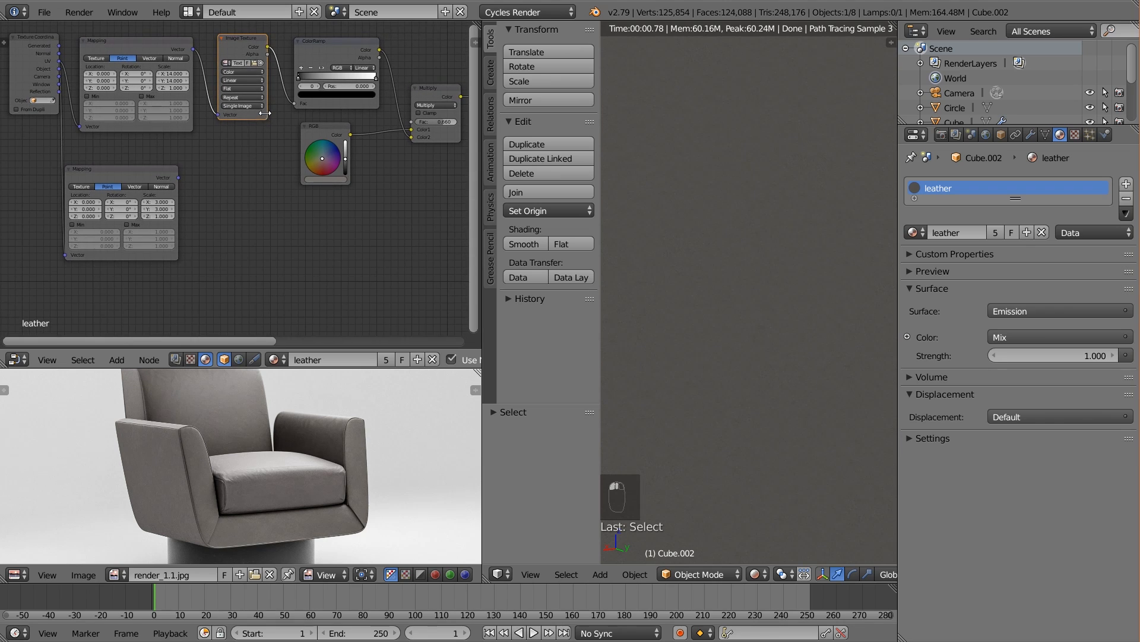
{"action": "key", "text": "shift+d"}
{"action": "left_click", "coordinate": [249, 208]}
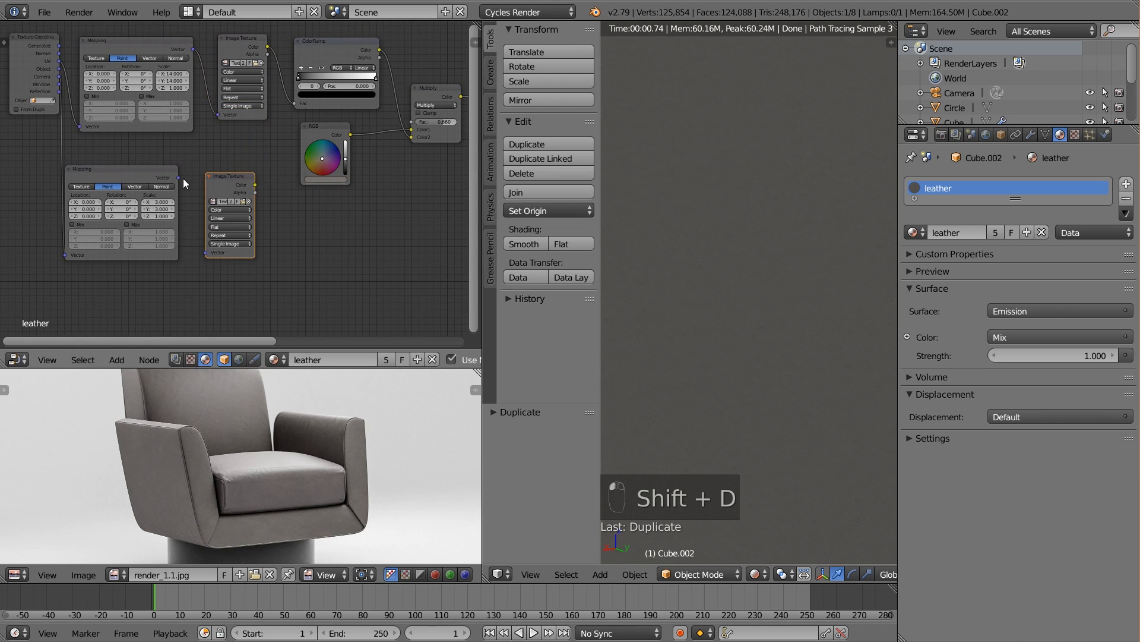
{"action": "left_click_drag", "start_coordinate": [181, 178], "coordinate": [203, 252]}
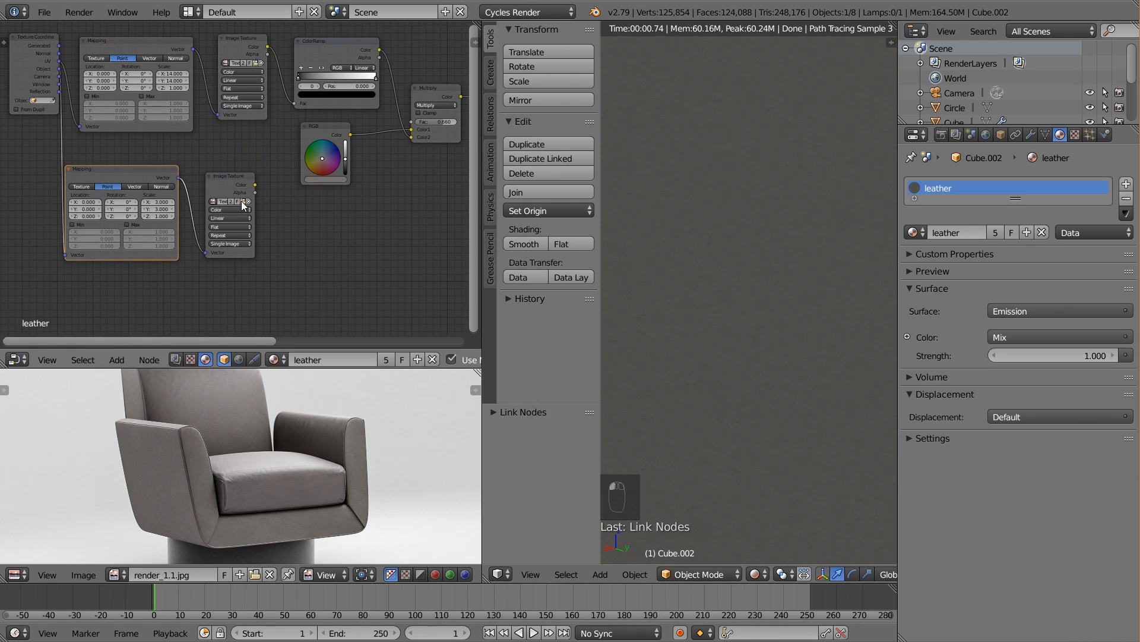
Load TexturesCom_DirtyShinyPlastic_1024_roughness.tif into the duplicated Image Texture node and preview it on the chair through the emission viewer
{"action": "left_click", "coordinate": [242, 201]}
{"action": "left_click", "coordinate": [240, 95]}
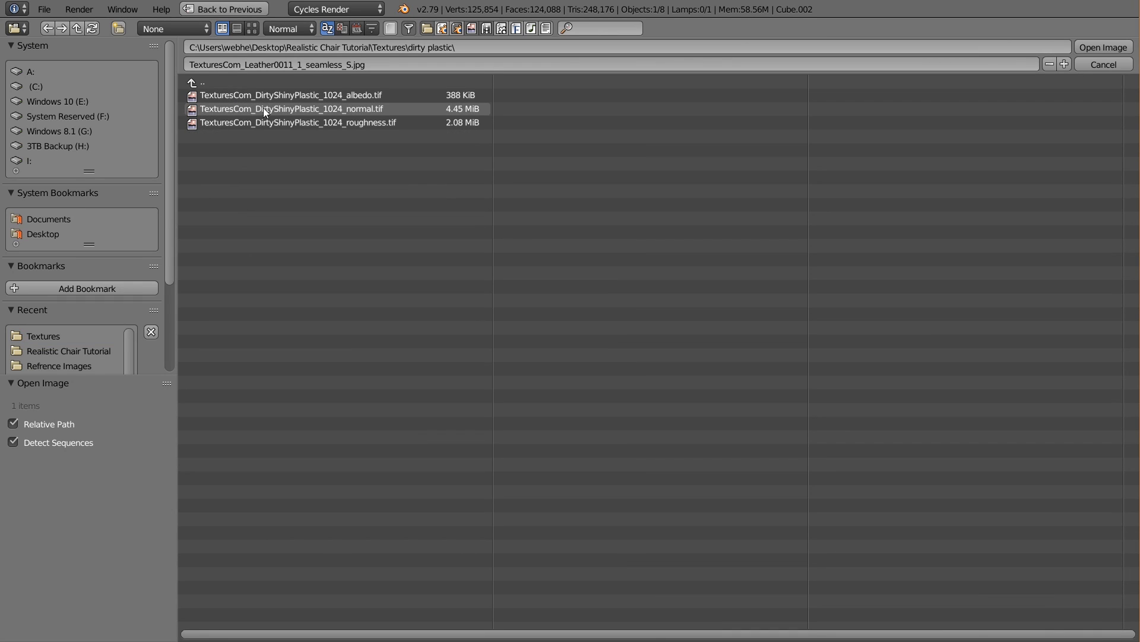
{"action": "double_click", "coordinate": [283, 119]}
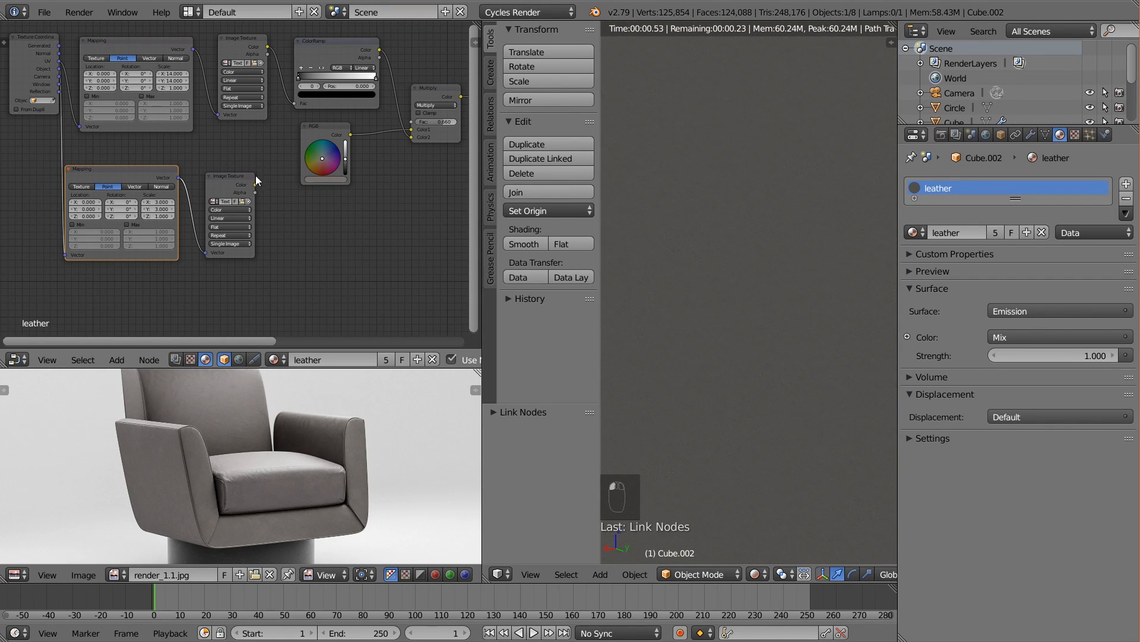
{"action": "left_click_drag", "start_coordinate": [236, 180], "coordinate": [234, 197]}
{"action": "left_click", "coordinate": [234, 197], "text": "ctrl+shift"}
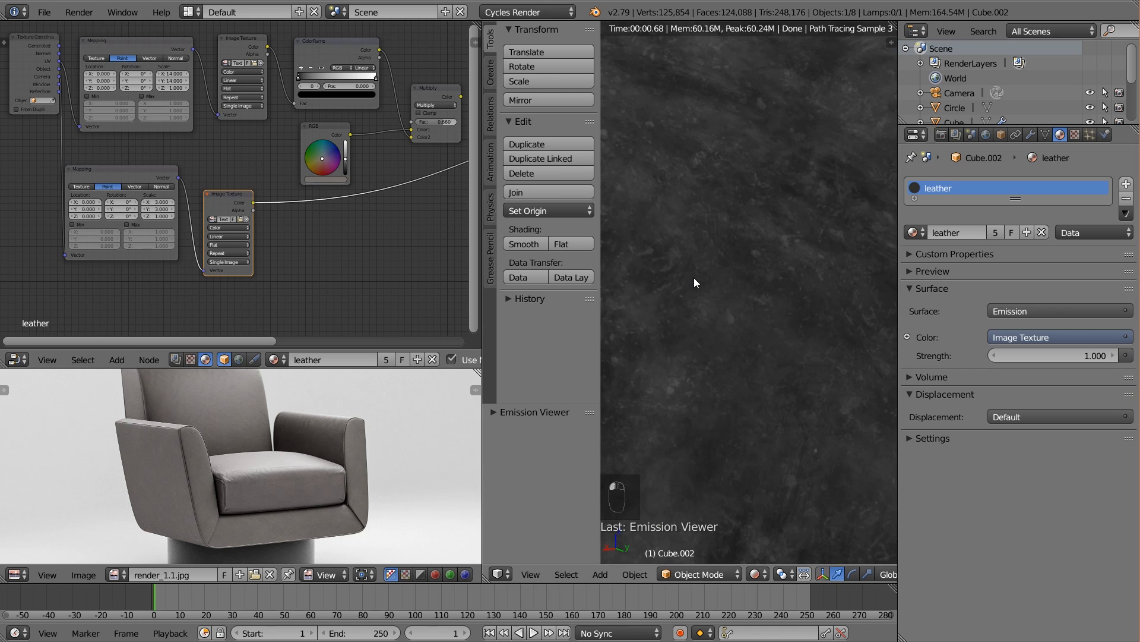
Examine how the roughness texture lies across the chair's backrest from near and far, with the 3D view's tool shelf hidden
{"action": "scroll", "coordinate": [695, 282], "scroll_direction": "down", "scroll_amount": 4}
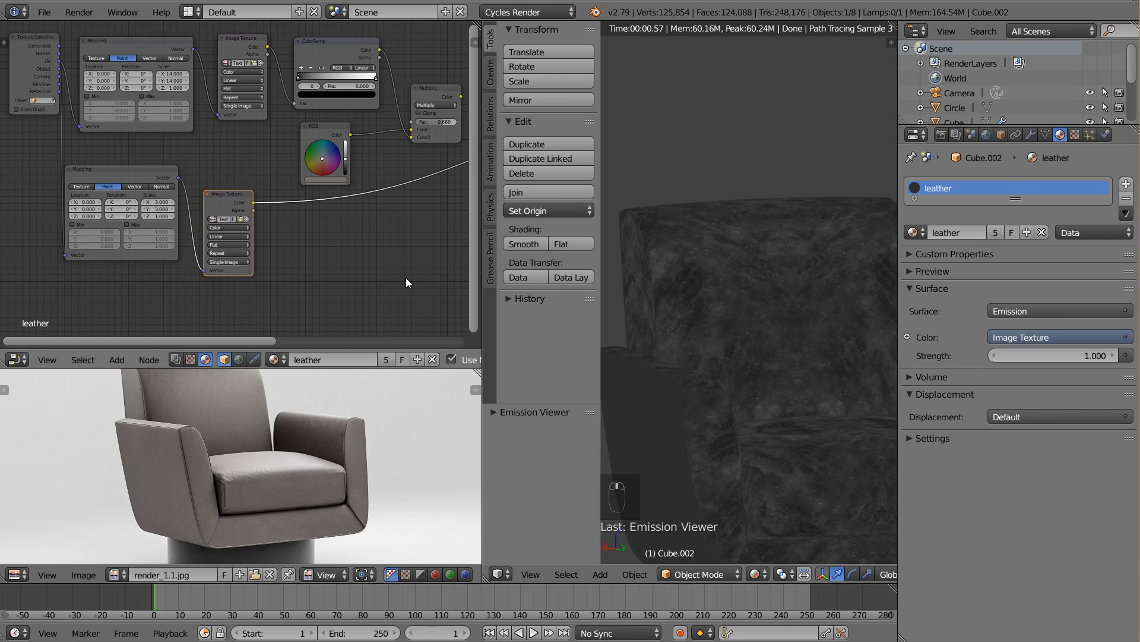
{"action": "scroll", "coordinate": [407, 278], "scroll_direction": "up", "scroll_amount": 1}
{"action": "middle_click_drag", "start_coordinate": [375, 258], "coordinate": [260, 261]}
{"action": "scroll", "coordinate": [298, 252], "scroll_direction": "down", "scroll_amount": 1}
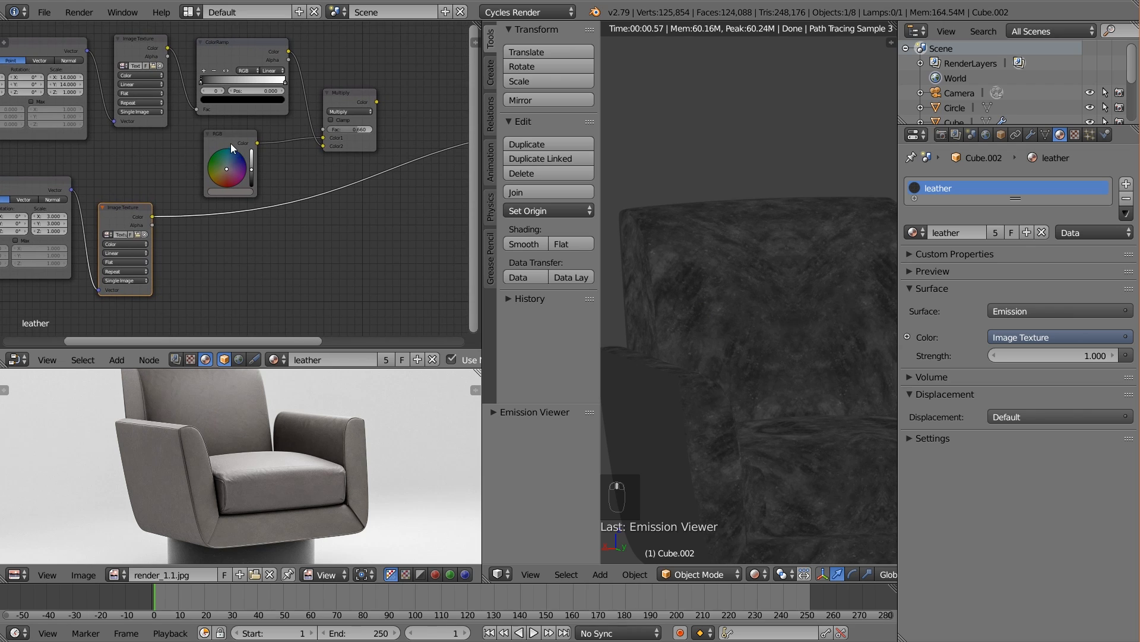
{"action": "left_click_drag", "start_coordinate": [231, 143], "coordinate": [229, 146]}
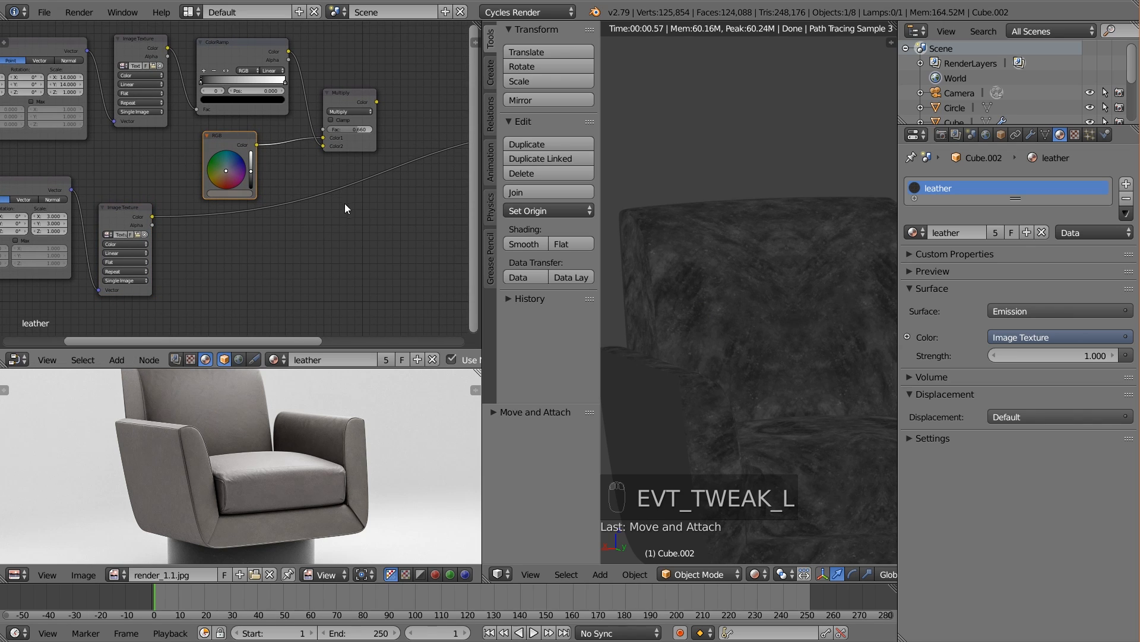
{"action": "middle_click_drag", "start_coordinate": [345, 207], "coordinate": [293, 214]}
{"action": "scroll", "coordinate": [714, 309], "scroll_direction": "down", "scroll_amount": 2}
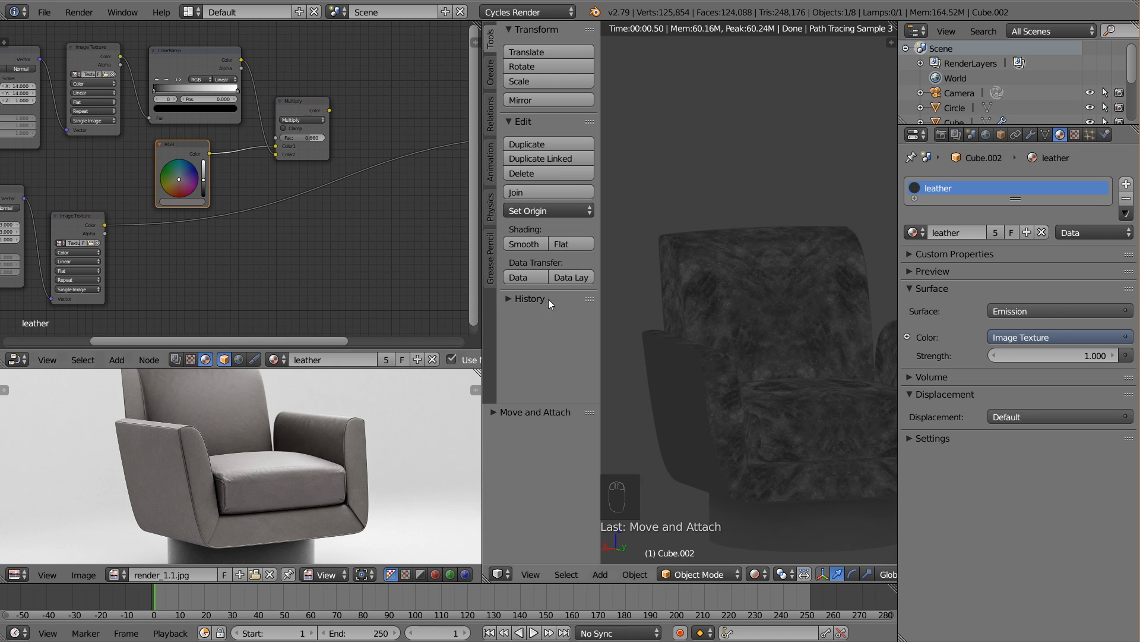
{"action": "scroll", "coordinate": [690, 343], "scroll_direction": "up", "scroll_amount": 5}
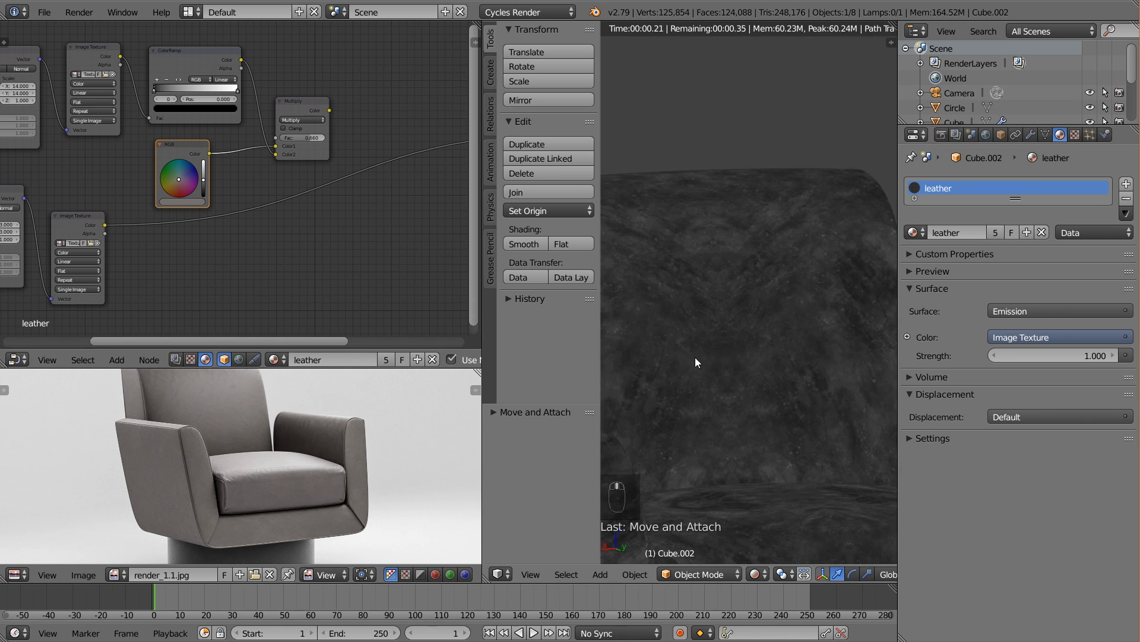
{"action": "key", "text": "t"}
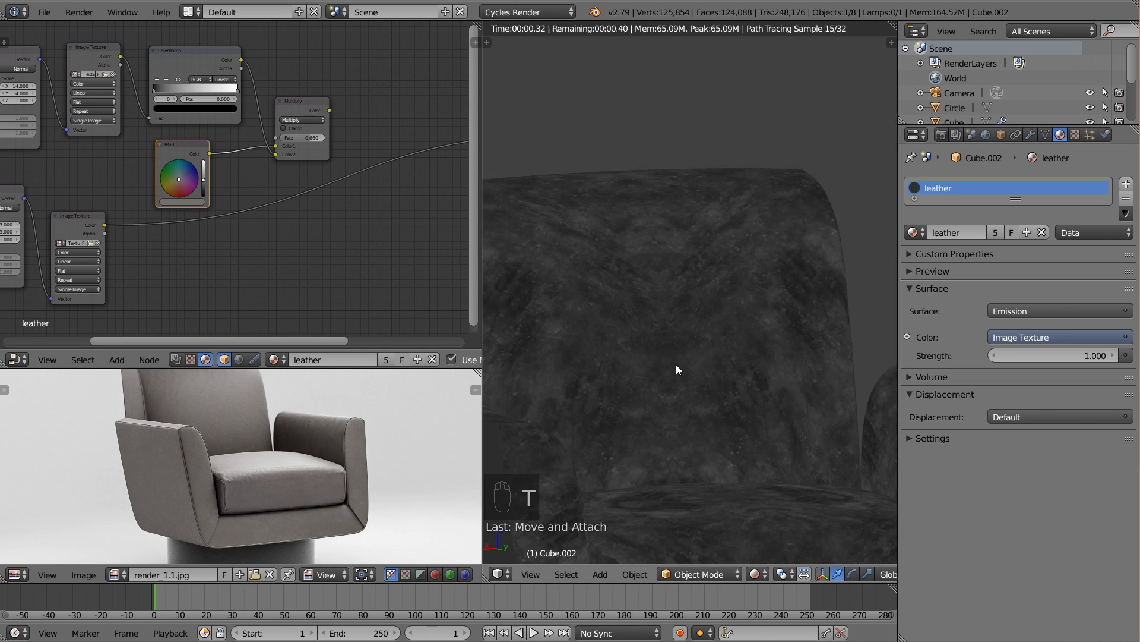
{"action": "mouse_move", "coordinate": [642, 313]}
{"action": "middle_mouse_down"}
{"action": "mouse_move", "coordinate": [621, 308]}
{"action": "mouse_move", "coordinate": [661, 307]}
{"action": "mouse_move", "coordinate": [645, 309]}
{"action": "middle_mouse_up"}
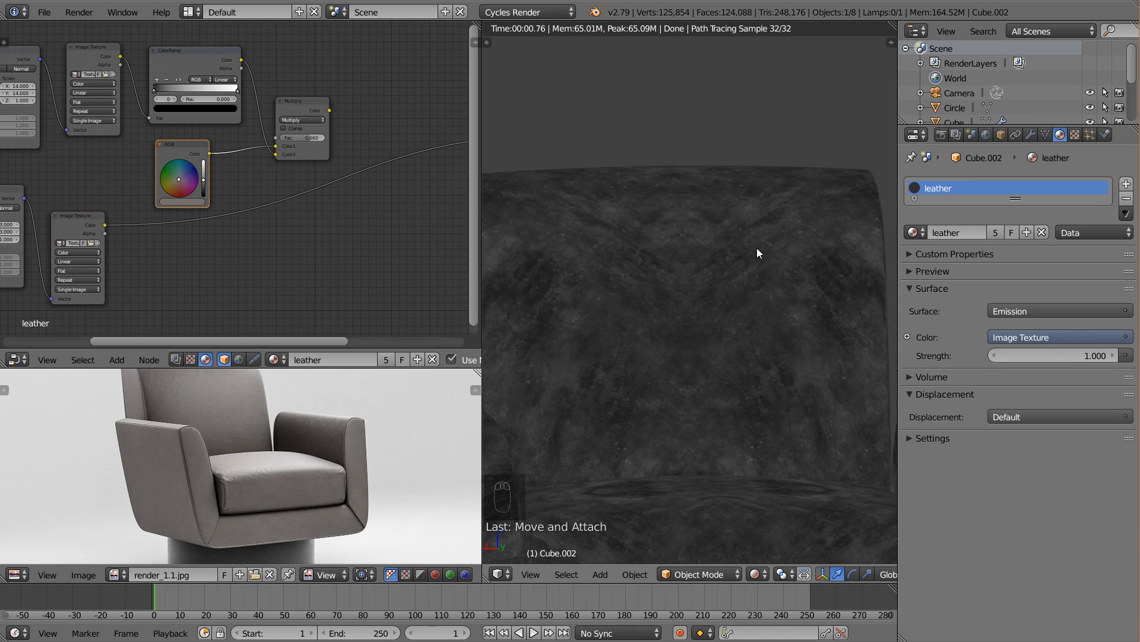
{"action": "scroll", "coordinate": [757, 252], "scroll_direction": "down", "scroll_amount": 2}
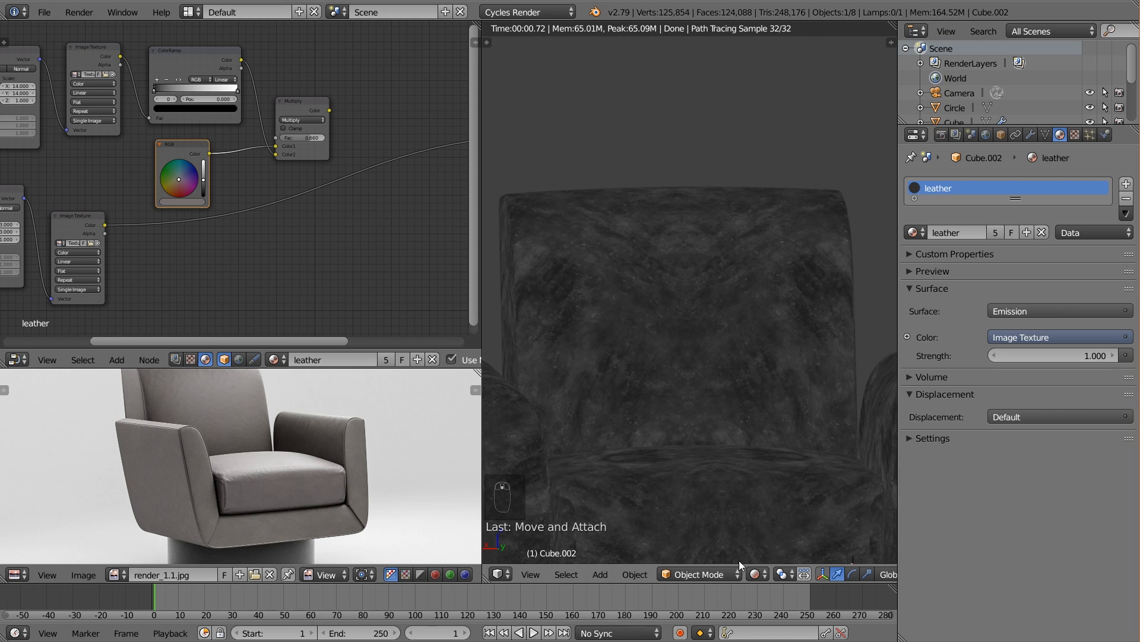
Switch the 3D view to Solid shading and open the backrest mesh in Edit Mode with nothing selected
{"action": "left_click", "coordinate": [760, 575]}
{"action": "left_click", "coordinate": [760, 526]}
{"action": "middle_click_drag", "start_coordinate": [713, 461], "coordinate": [701, 448]}
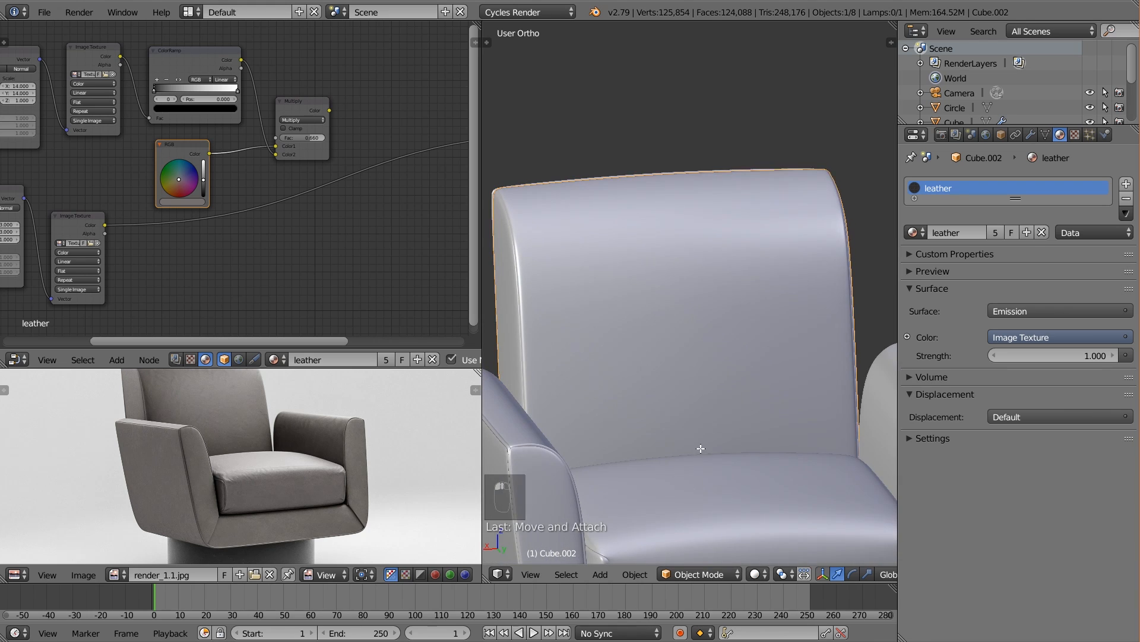
{"action": "key", "text": "Tab"}
{"action": "scroll", "coordinate": [707, 438], "scroll_direction": "down", "scroll_amount": 2}
{"action": "key", "text": "a"}
{"action": "key", "text": "a"}
{"action": "key", "text": "a"}
{"action": "key", "text": "a"}
{"action": "key", "text": "a"}
{"action": "middle_click_drag", "start_coordinate": [700, 399], "coordinate": [739, 526]}
{"action": "scroll", "coordinate": [720, 453], "scroll_direction": "down", "scroll_amount": 2}
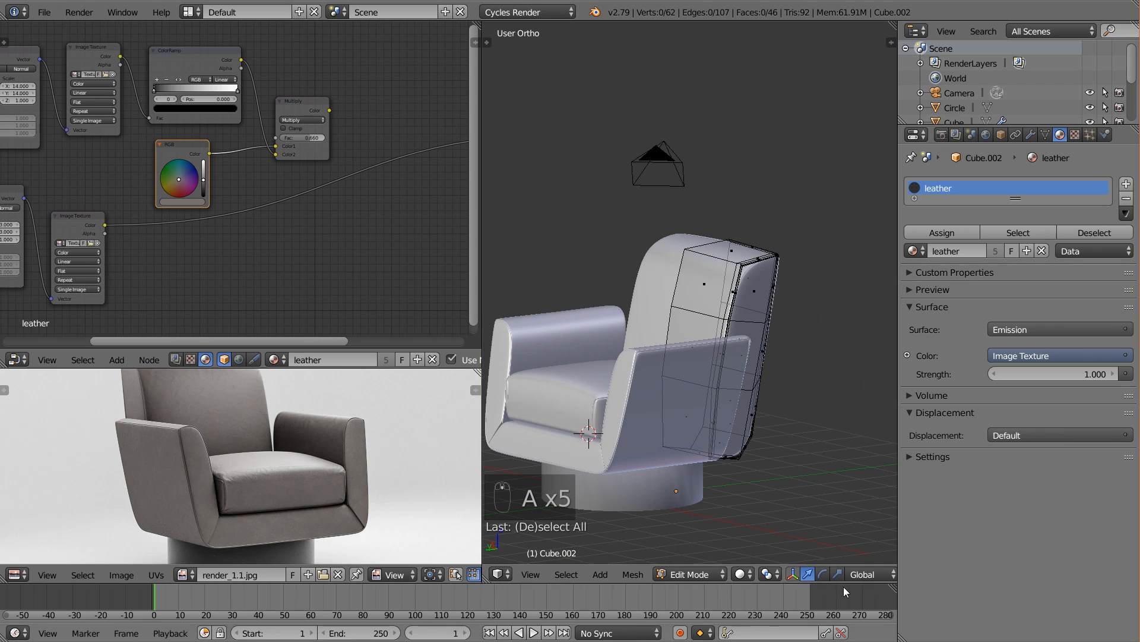
In vertex selection, move the backrest's front center-line vertices about 0.036 forward and raise the top one slightly
{"action": "scroll", "coordinate": [843, 575], "scroll_direction": "down", "scroll_amount": 3}
{"action": "left_click", "coordinate": [838, 574]}
{"action": "right_click", "coordinate": [670, 384]}
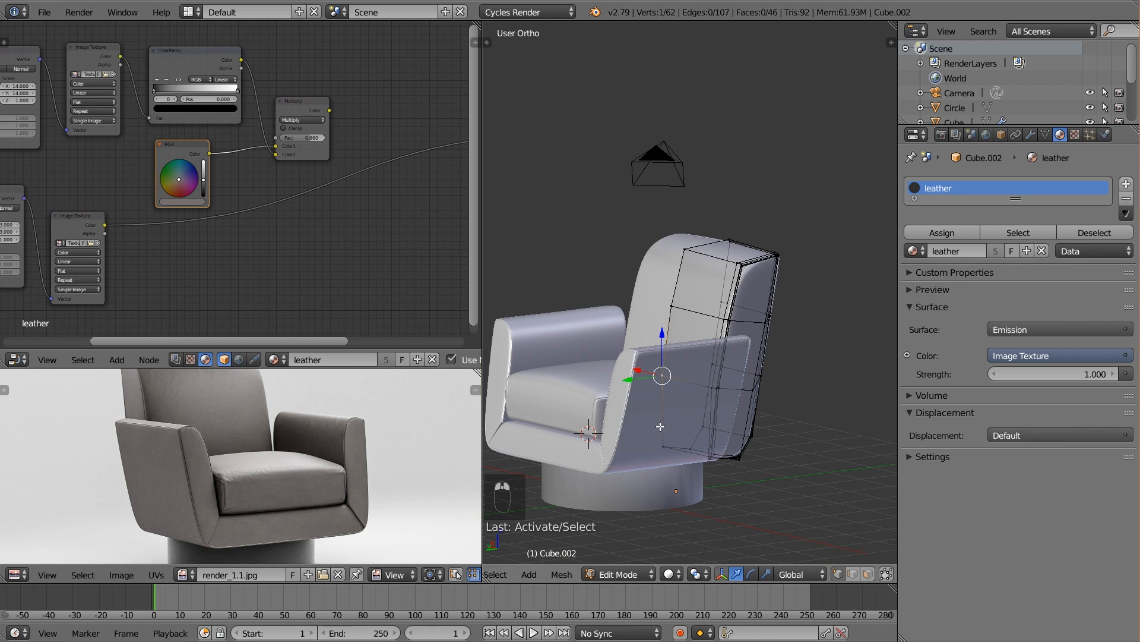
{"action": "left_click_drag", "start_coordinate": [657, 341], "coordinate": [653, 339]}
{"action": "middle_click_drag", "start_coordinate": [653, 340], "coordinate": [635, 346]}
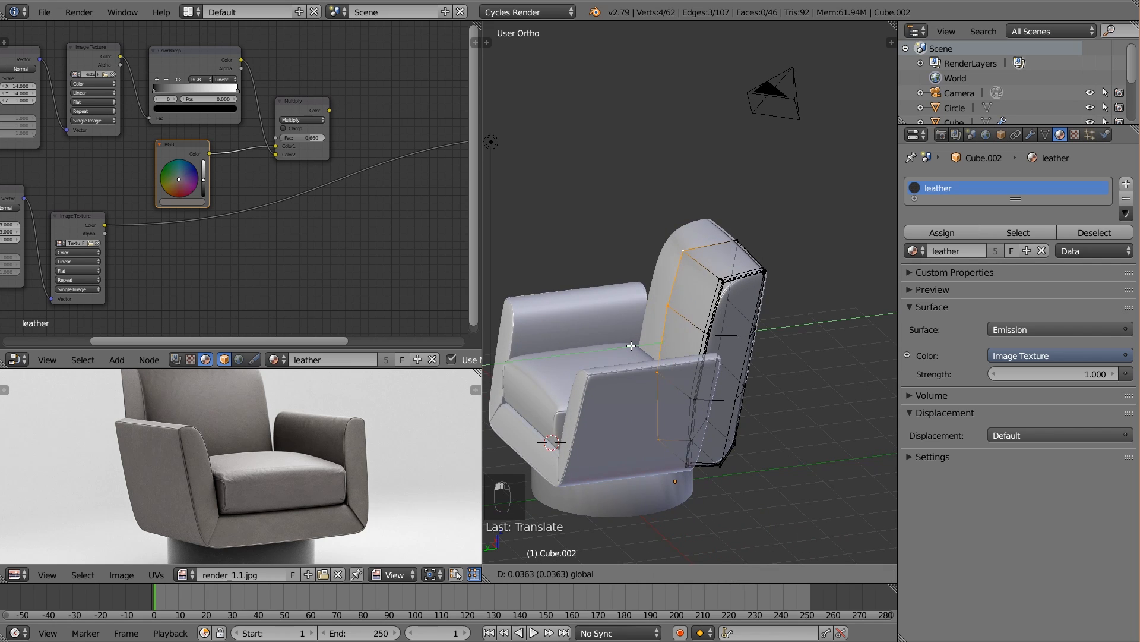
{"action": "right_click", "coordinate": [682, 251]}
{"action": "left_click_drag", "start_coordinate": [682, 229], "coordinate": [683, 216]}
{"action": "key", "text": "a"}
{"action": "key", "text": "Tab"}
Apply the backrest's Mirror modifier in Object Mode, then return to Edit Mode with the whole mesh selected
{"action": "middle_click_drag", "start_coordinate": [683, 216], "coordinate": [849, 263]}
{"action": "key", "text": "Tab"}
{"action": "scroll", "coordinate": [781, 284], "scroll_direction": "up", "scroll_amount": 4}
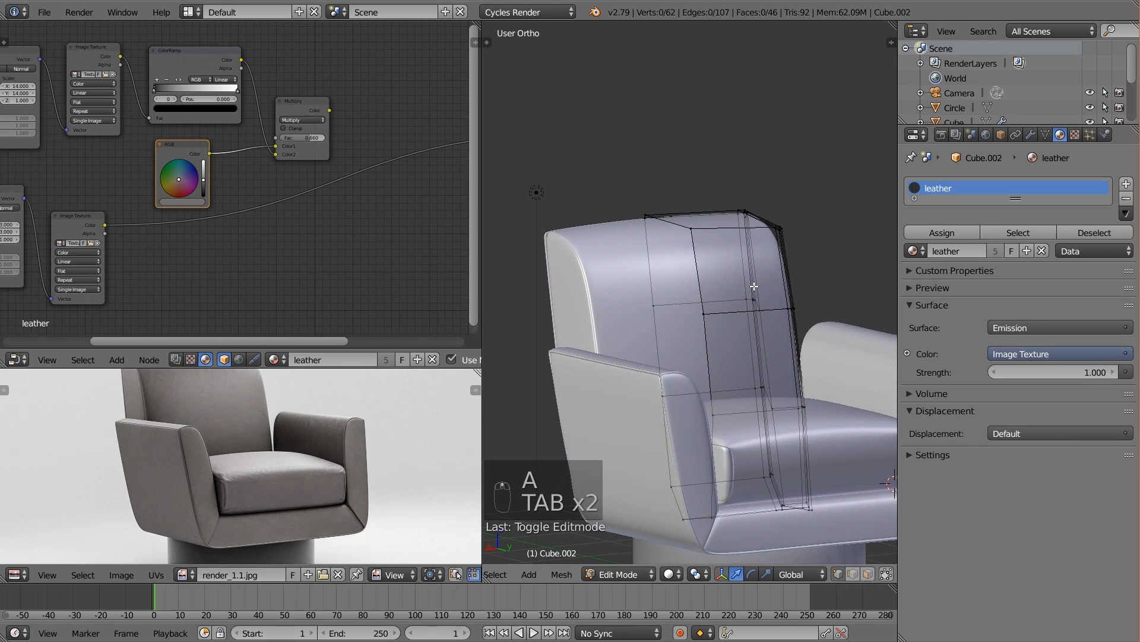
{"action": "key", "text": "a"}
{"action": "key", "text": "a"}
{"action": "key", "text": "a"}
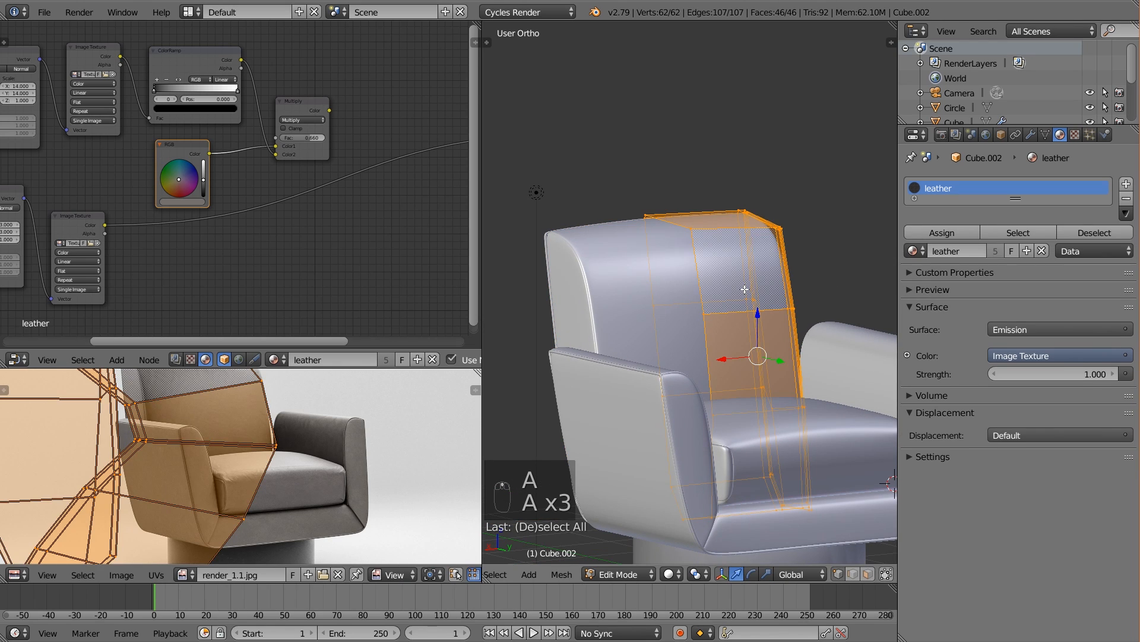
{"action": "left_click", "coordinate": [1032, 135]}
{"action": "left_click", "coordinate": [989, 234]}
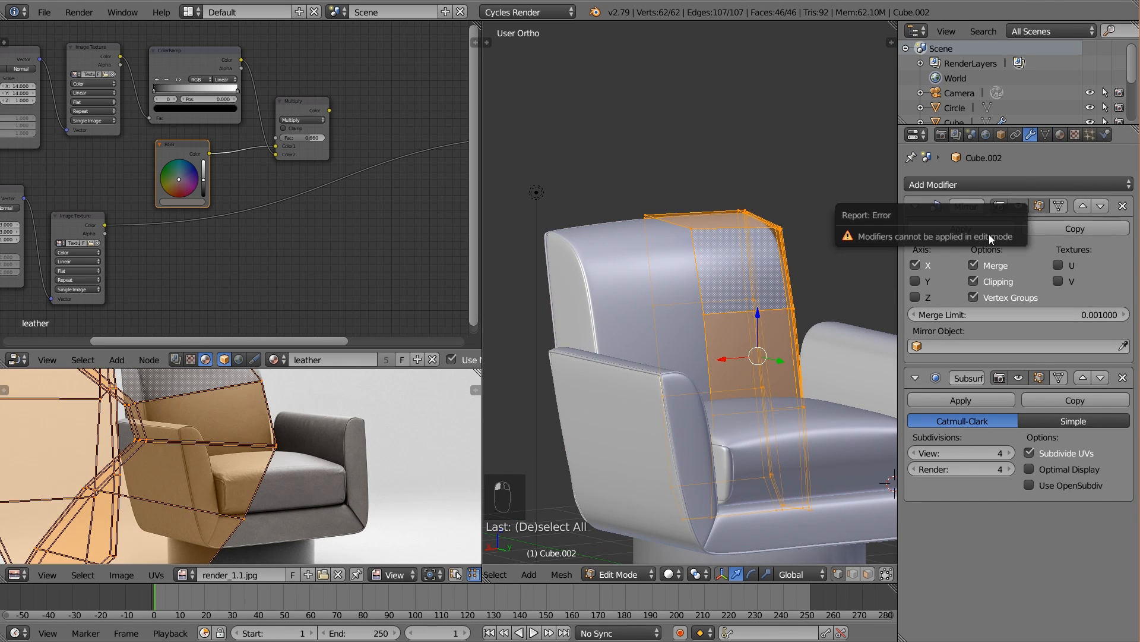
{"action": "key", "text": "Tab"}
{"action": "left_click", "coordinate": [988, 227]}
{"action": "key", "text": "Tab"}
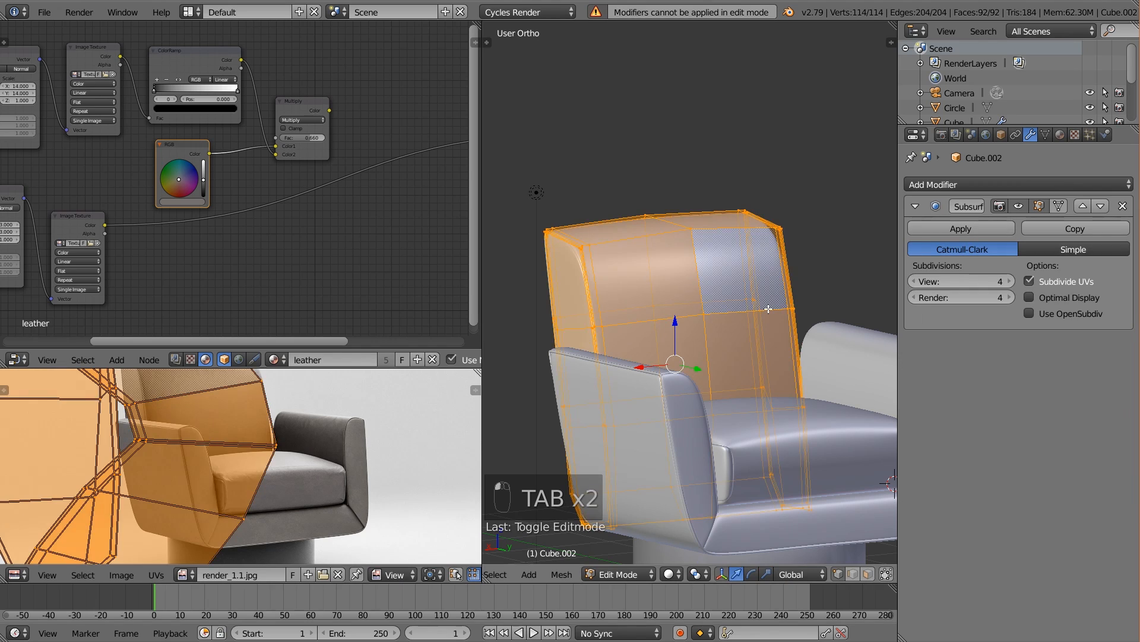
Select only the backrest's linked front, top and back panel and unwrap it
{"action": "key", "text": "a"}
{"action": "key", "text": "a"}
{"action": "key", "text": "a"}
{"action": "key", "text": "l"}
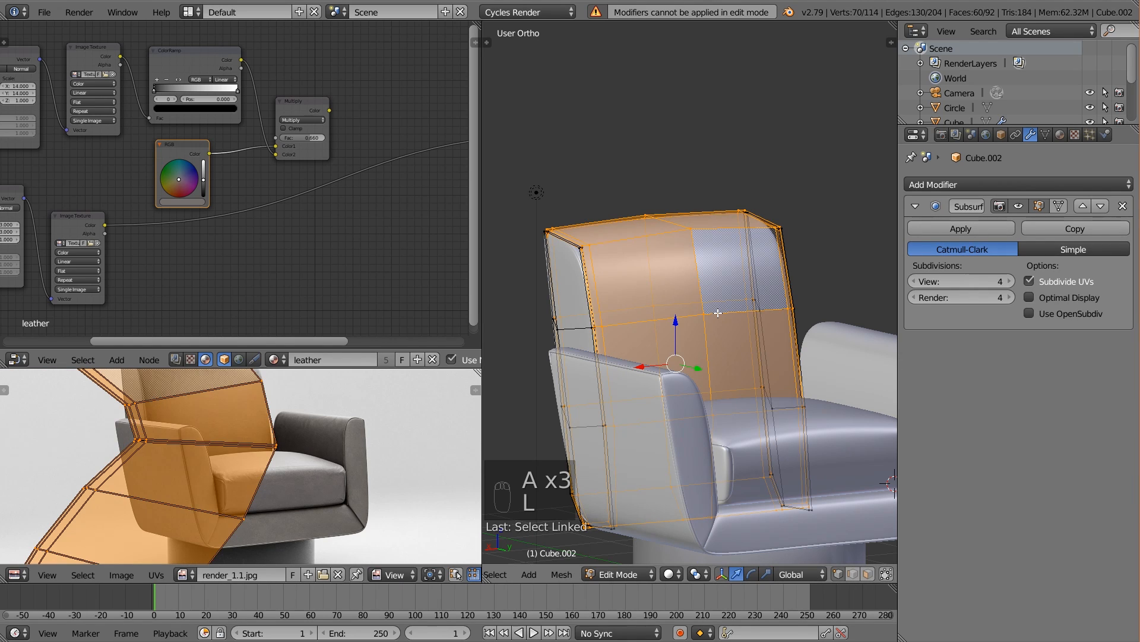
{"action": "key", "text": "u"}
{"action": "left_click", "coordinate": [657, 232]}
{"action": "scroll", "coordinate": [389, 405], "scroll_direction": "down", "scroll_amount": 5}
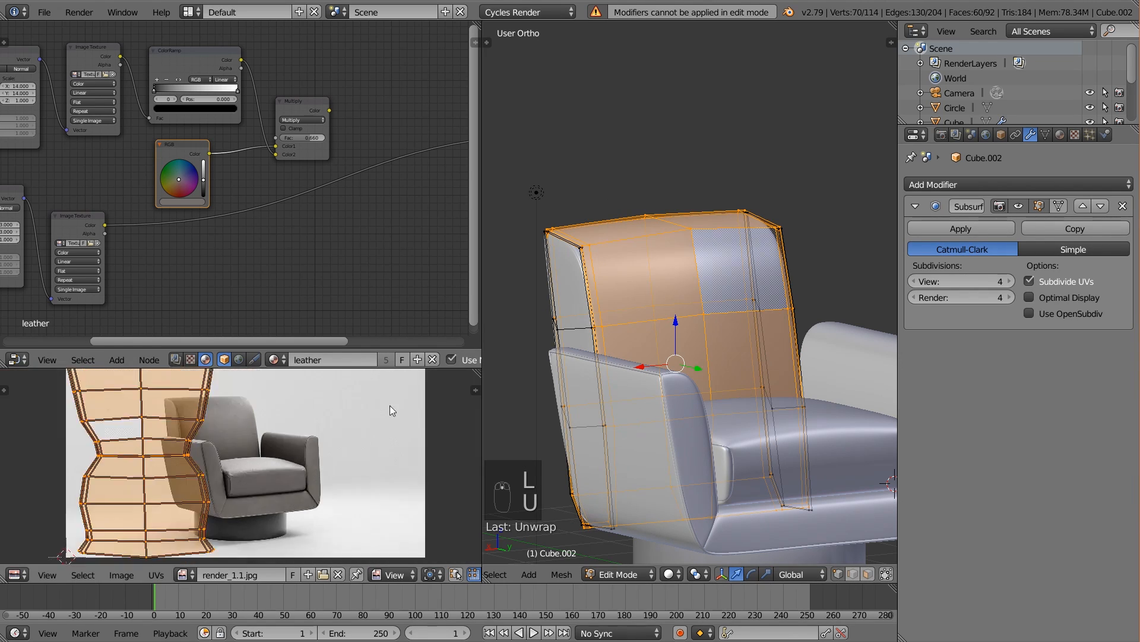
Select only the backrest's two side panels, unwrap them, scale their UVs to about 0.72 and leave Edit Mode
{"action": "key", "text": "a"}
{"action": "key", "text": "l"}
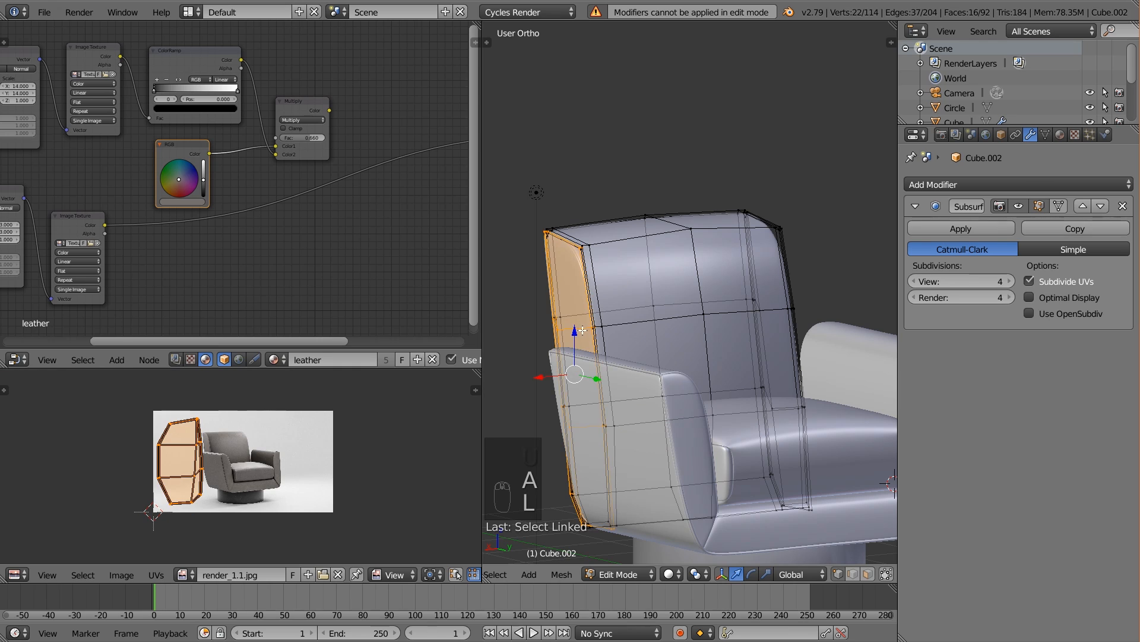
{"action": "middle_click_drag", "start_coordinate": [570, 332], "coordinate": [630, 325]}
{"action": "key", "text": "l"}
{"action": "key", "text": "u"}
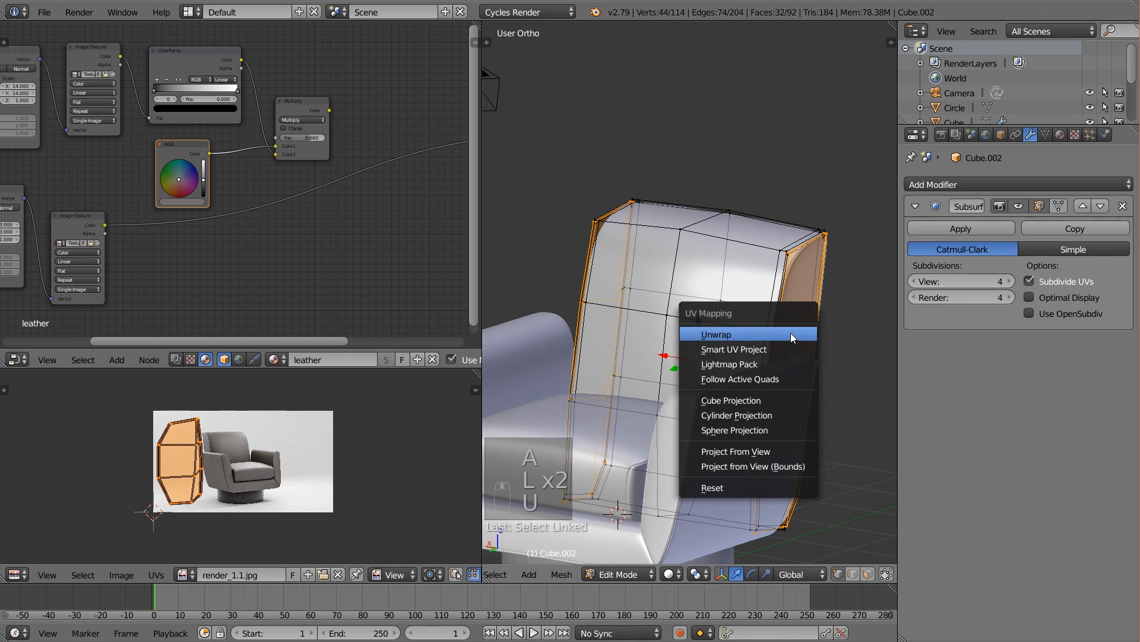
{"action": "left_click", "coordinate": [739, 333]}
{"action": "key", "text": "s"}
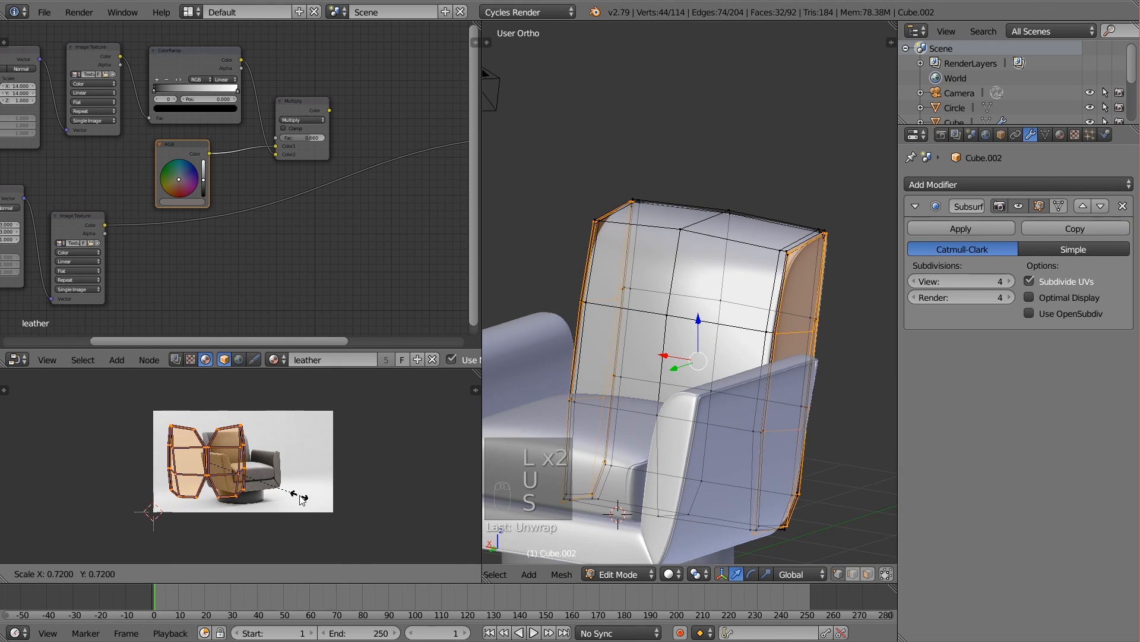
{"action": "left_click", "coordinate": [297, 497]}
{"action": "key", "text": "a"}
{"action": "key", "text": "Tab"}
Apply the seat cushion's Mirror modifier in Object Mode, then open its mesh in Edit Mode with nothing selected
{"action": "middle_click_drag", "start_coordinate": [604, 466], "coordinate": [670, 395]}
{"action": "right_click", "coordinate": [634, 468]}
{"action": "key", "text": "Tab"}
{"action": "key", "text": "a"}
{"action": "key", "text": "Tab"}
{"action": "key", "text": "Tab"}
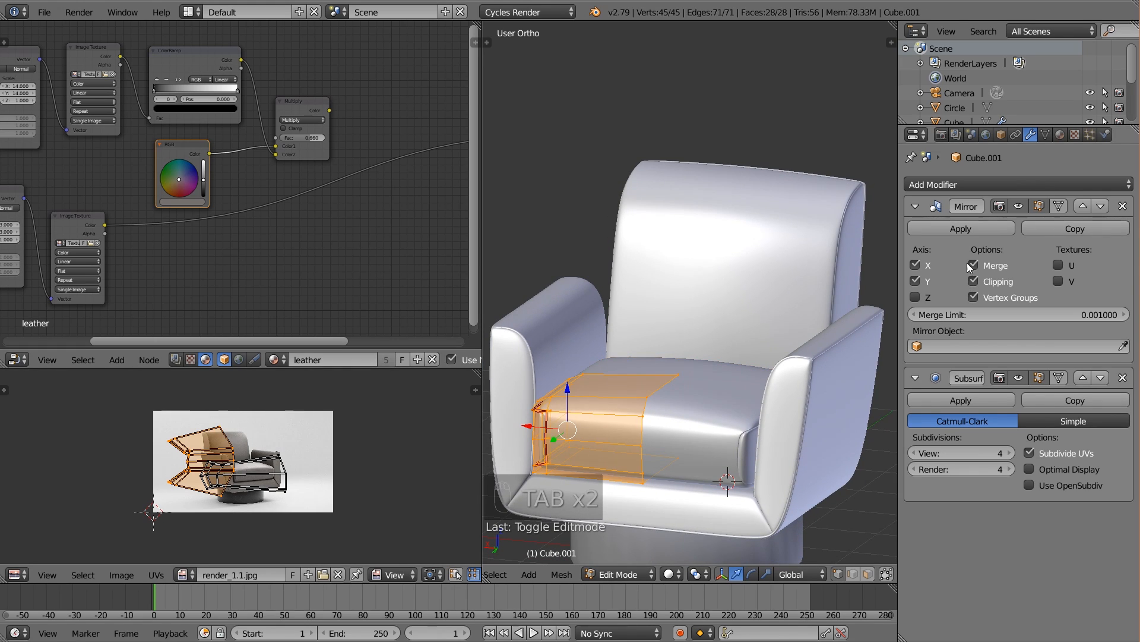
{"action": "left_click", "coordinate": [964, 233]}
{"action": "key", "text": "Tab"}
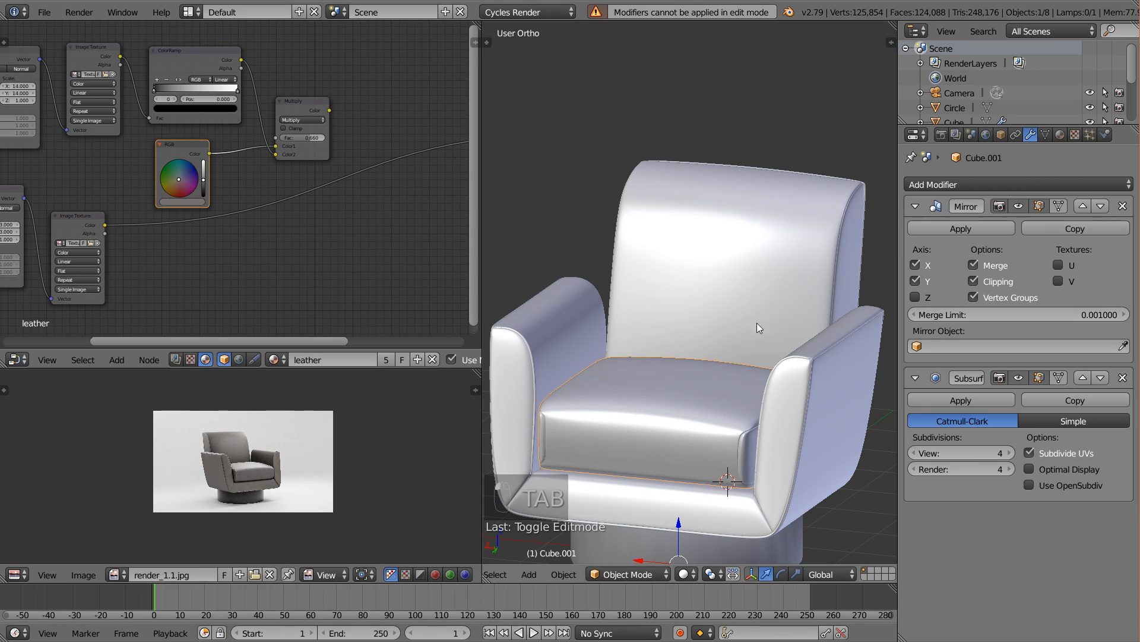
{"action": "left_click", "coordinate": [978, 230]}
{"action": "key", "text": "Tab"}
{"action": "key", "text": "a"}
{"action": "key", "text": "a"}
{"action": "key", "text": "a"}
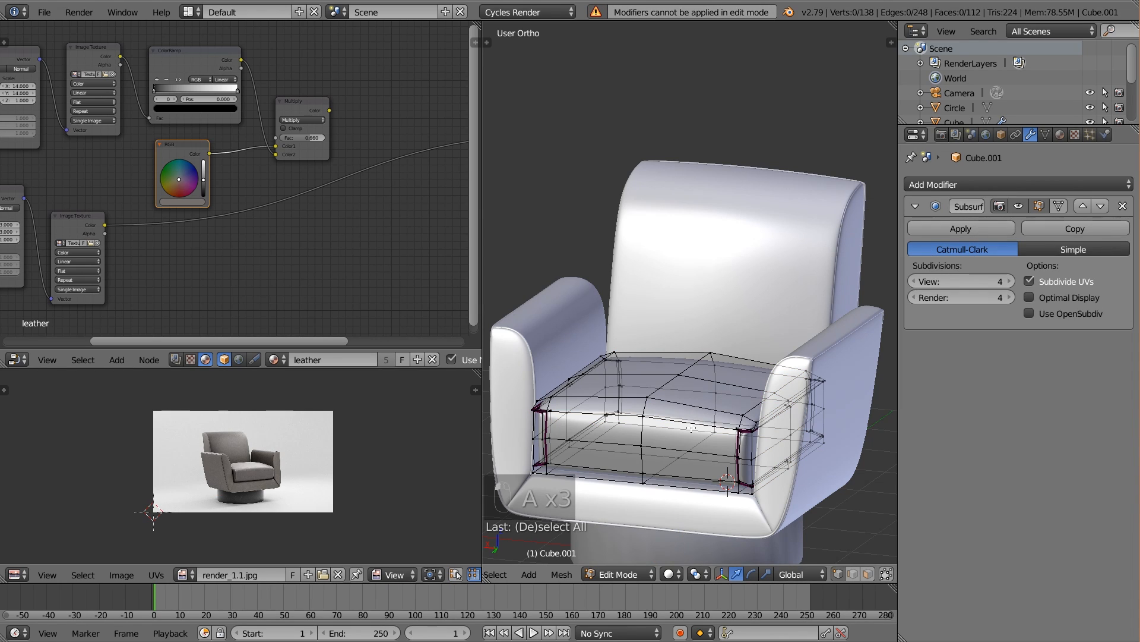
Mark the edge loop on the seat cushion's underside as a seam and deselect everything
{"action": "key", "text": "l"}
{"action": "middle_click_drag", "start_coordinate": [766, 418], "coordinate": [715, 418]}
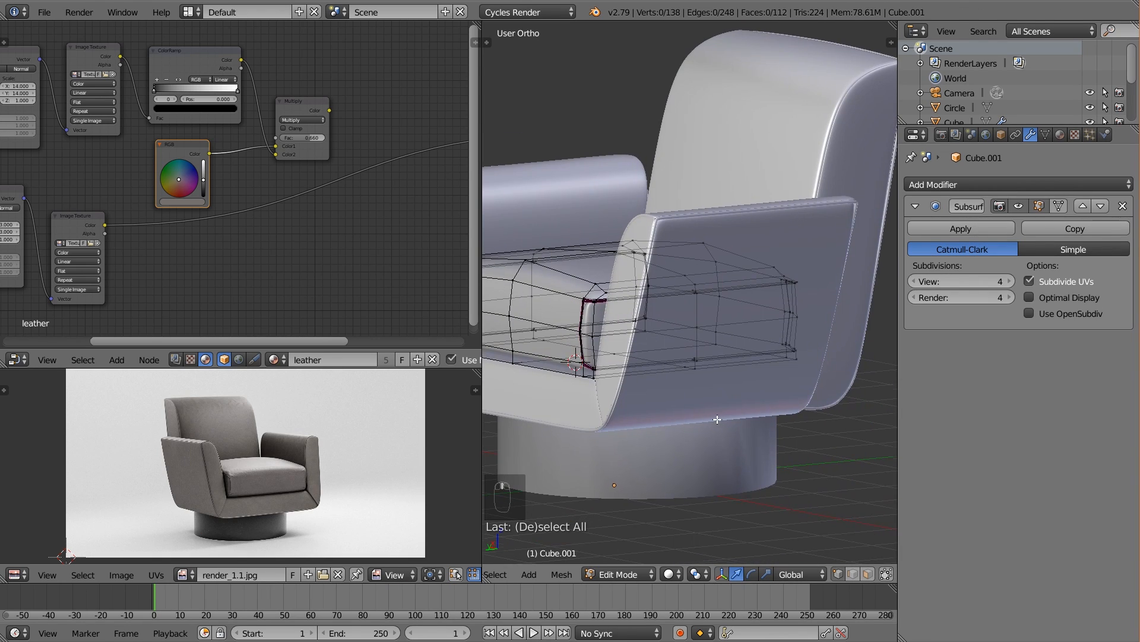
{"action": "scroll", "coordinate": [702, 418], "scroll_direction": "up", "scroll_amount": 3}
{"action": "right_click", "coordinate": [648, 415], "text": "alt"}
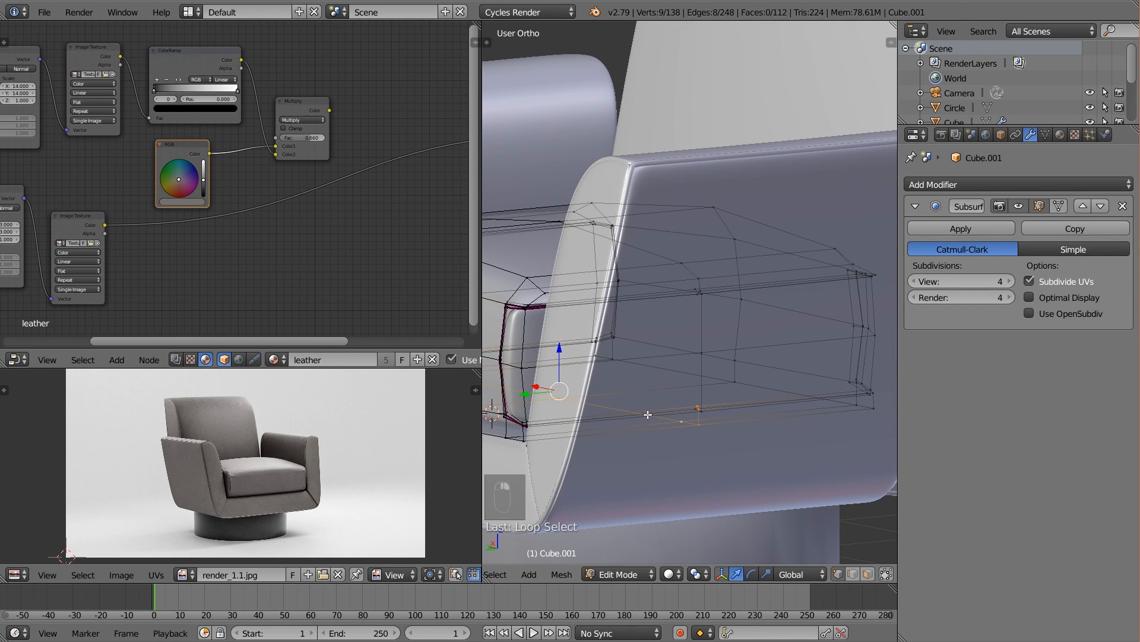
{"action": "key", "text": "ctrl+e"}
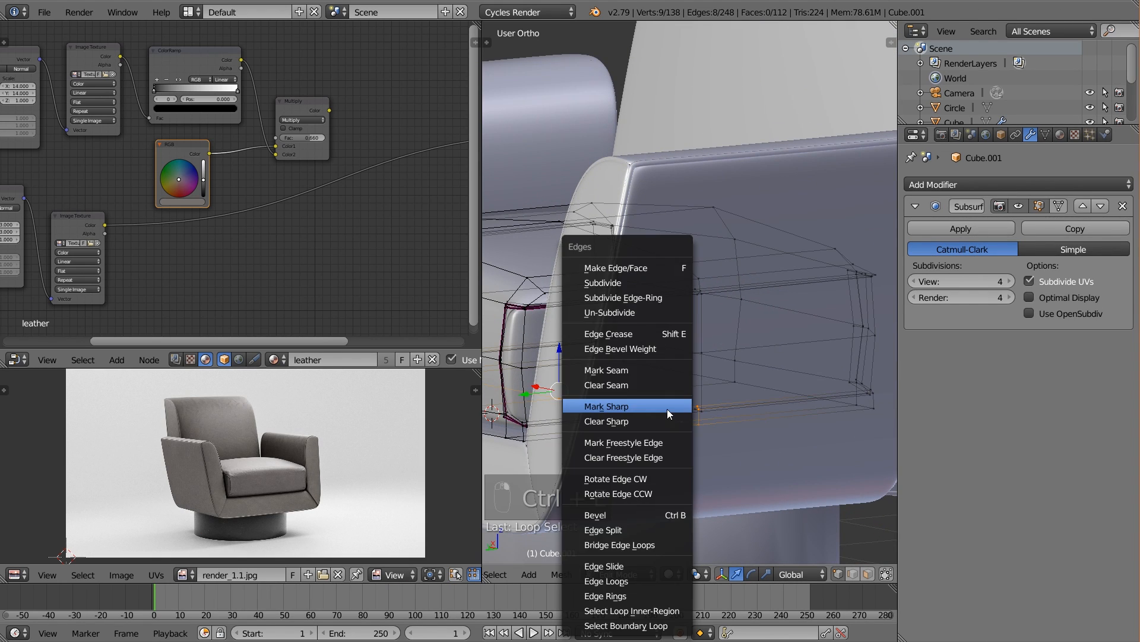
{"action": "left_click", "coordinate": [650, 368]}
{"action": "key", "text": "a"}
Unwrap the cushion's linked top, front and bottom panel, scale down its UVs and deselect everything
{"action": "middle_click_drag", "start_coordinate": [699, 410], "coordinate": [632, 407]}
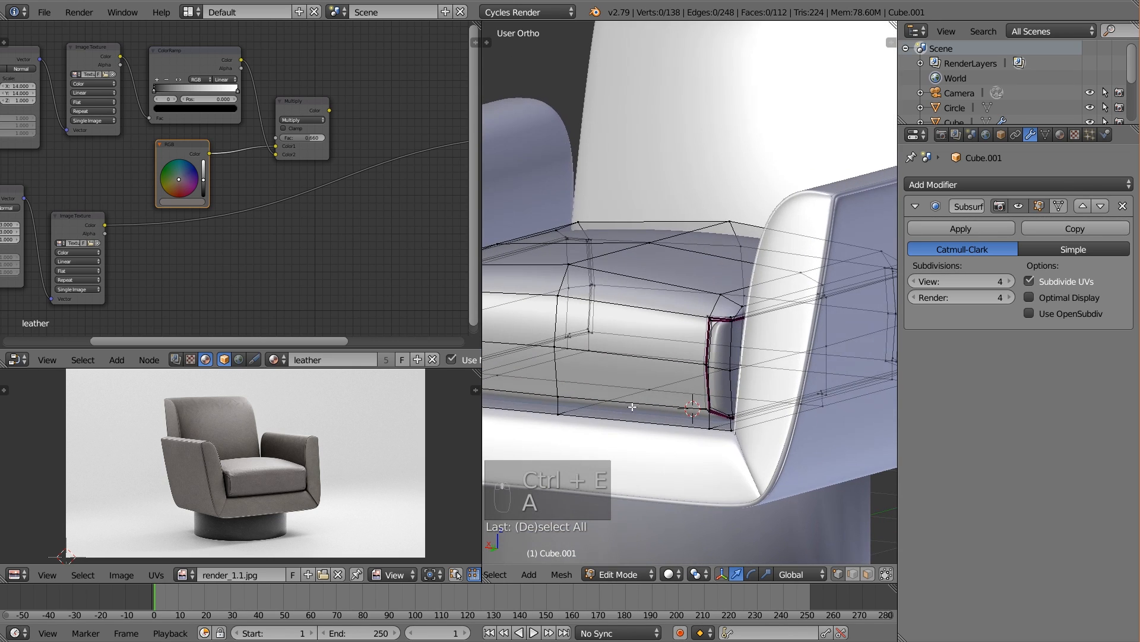
{"action": "key", "text": "l"}
{"action": "key", "text": "u"}
{"action": "left_click", "coordinate": [555, 340]}
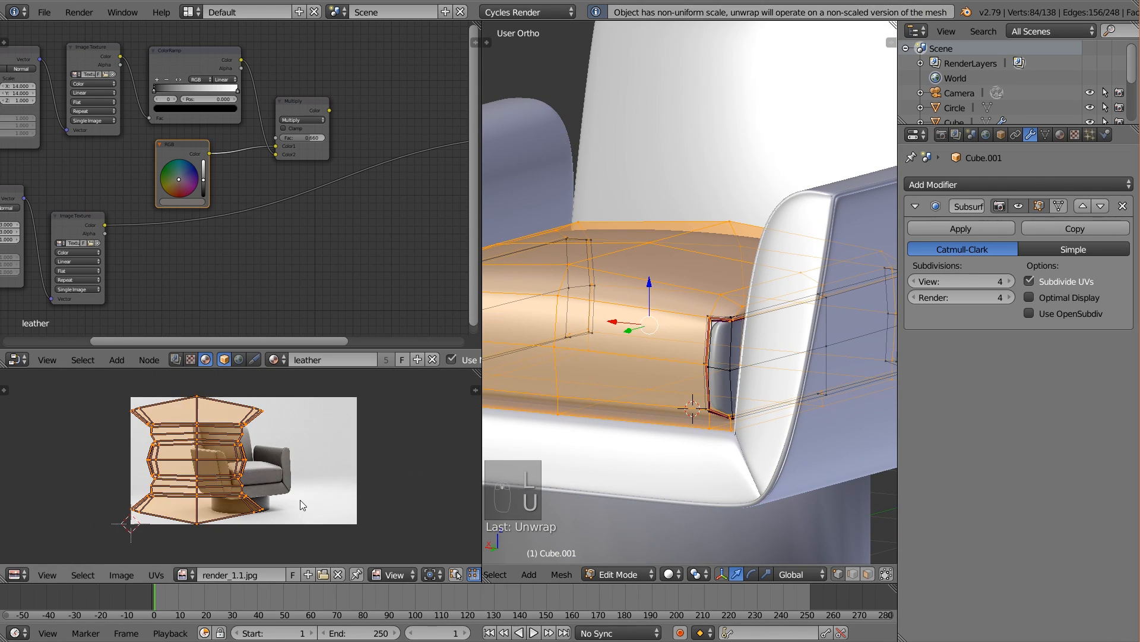
{"action": "key", "text": "s"}
{"action": "left_click", "coordinate": [272, 498]}
{"action": "key", "text": "a"}
{"action": "key", "text": "a"}
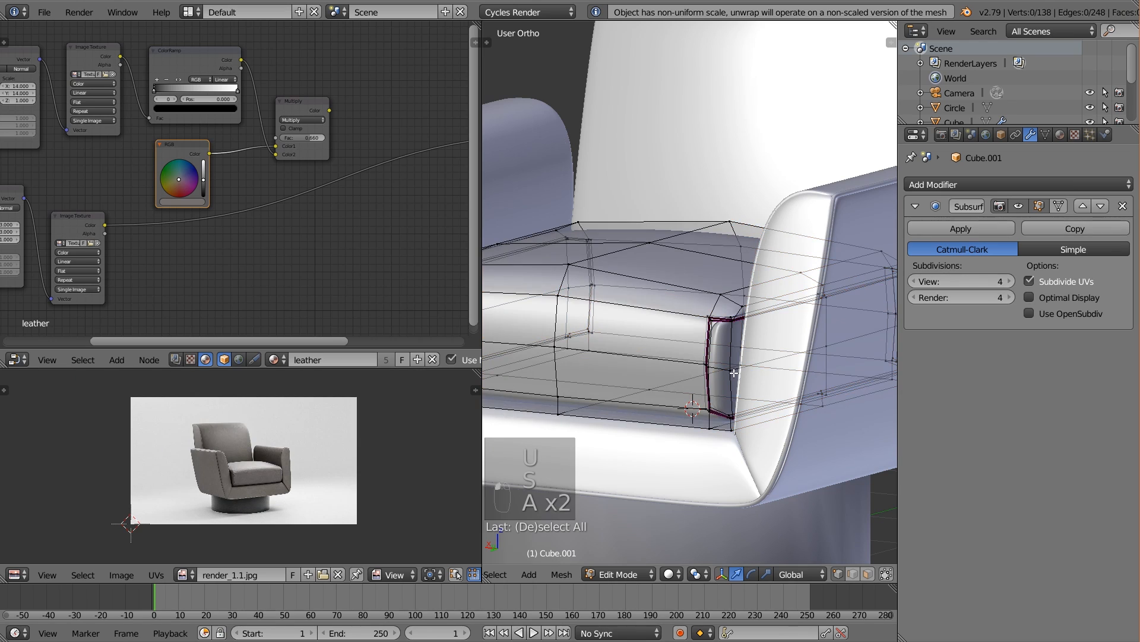
Select the seat cushion's linked side panels, unwrap them together and scale down all their UVs
{"action": "key", "text": "l"}
{"action": "middle_click_drag", "start_coordinate": [730, 370], "coordinate": [781, 403]}
{"action": "key", "text": "l"}
{"action": "key", "text": "l"}
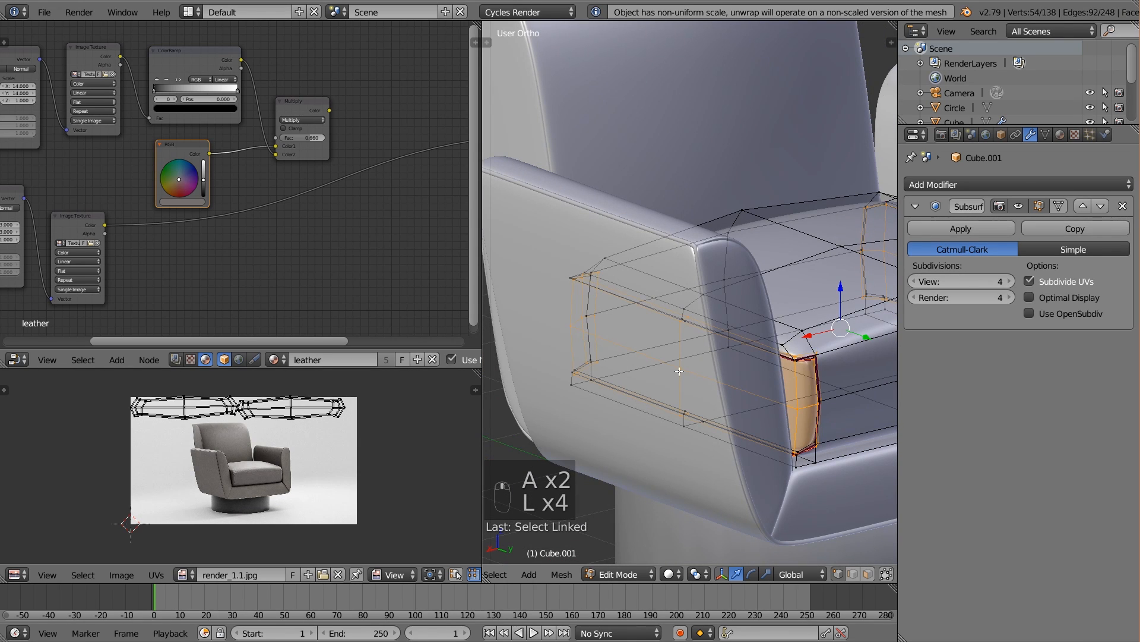
{"action": "key", "text": "u"}
{"action": "left_click", "coordinate": [679, 371]}
{"action": "key", "text": "a"}
{"action": "key", "text": "s"}
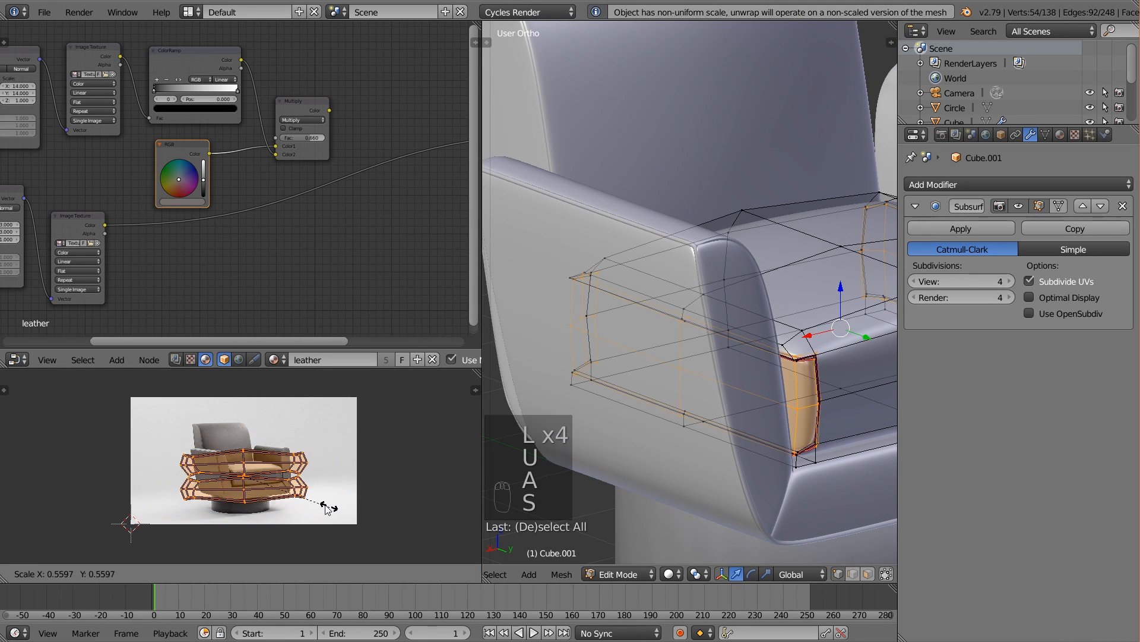
{"action": "left_click", "coordinate": [316, 503]}
{"action": "key", "text": "a"}
Switch from the seat cushion to the armrest frame, check its mesh in Edit Mode and return to Object Mode
{"action": "key", "text": "Tab"}
{"action": "scroll", "coordinate": [692, 428], "scroll_direction": "down", "scroll_amount": 3}
{"action": "middle_click_drag", "start_coordinate": [690, 419], "coordinate": [554, 425], "text": "shift"}
{"action": "key", "text": "Tab"}
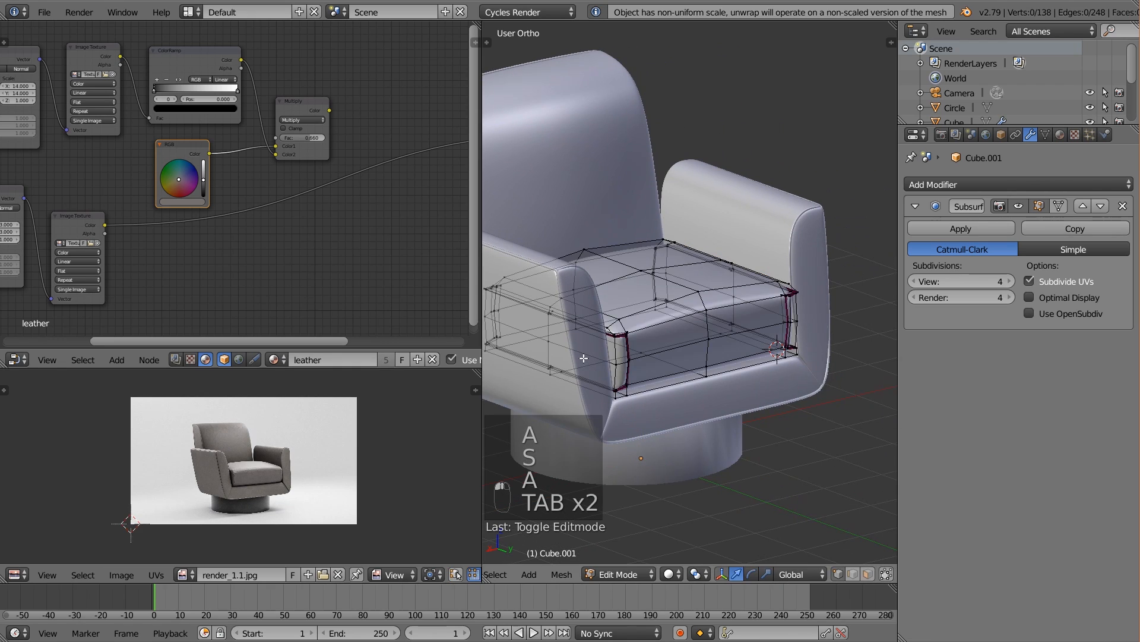
{"action": "key", "text": "Tab"}
{"action": "right_click", "coordinate": [592, 401]}
{"action": "key", "text": "Tab"}
{"action": "key", "text": "a"}
{"action": "key", "text": "a"}
{"action": "key", "text": "a"}
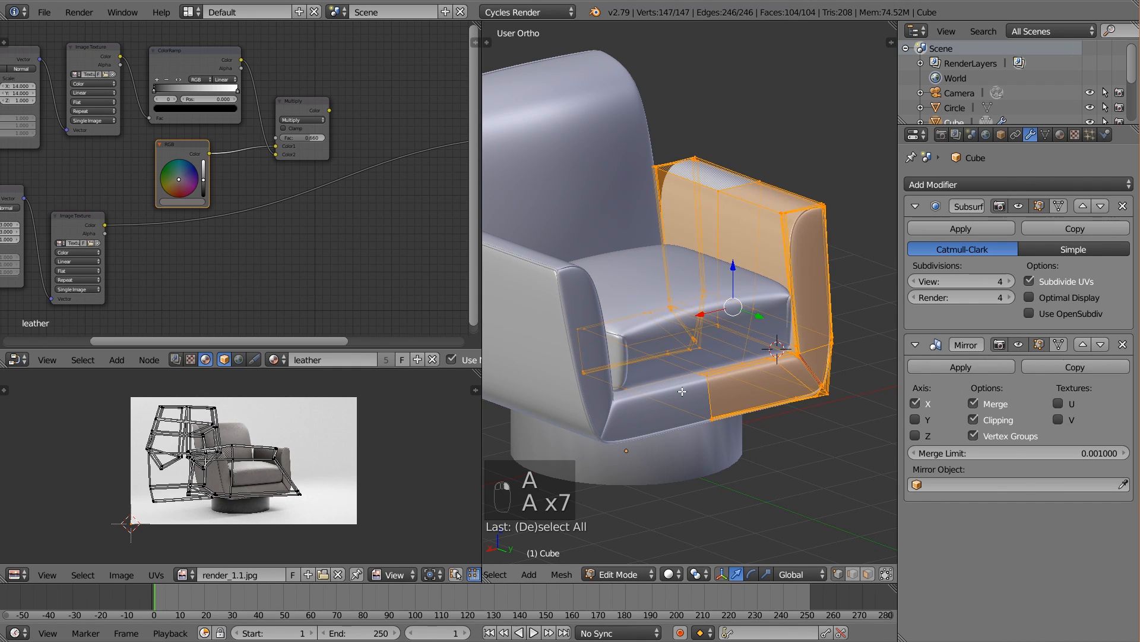
{"action": "key", "text": "Tab"}
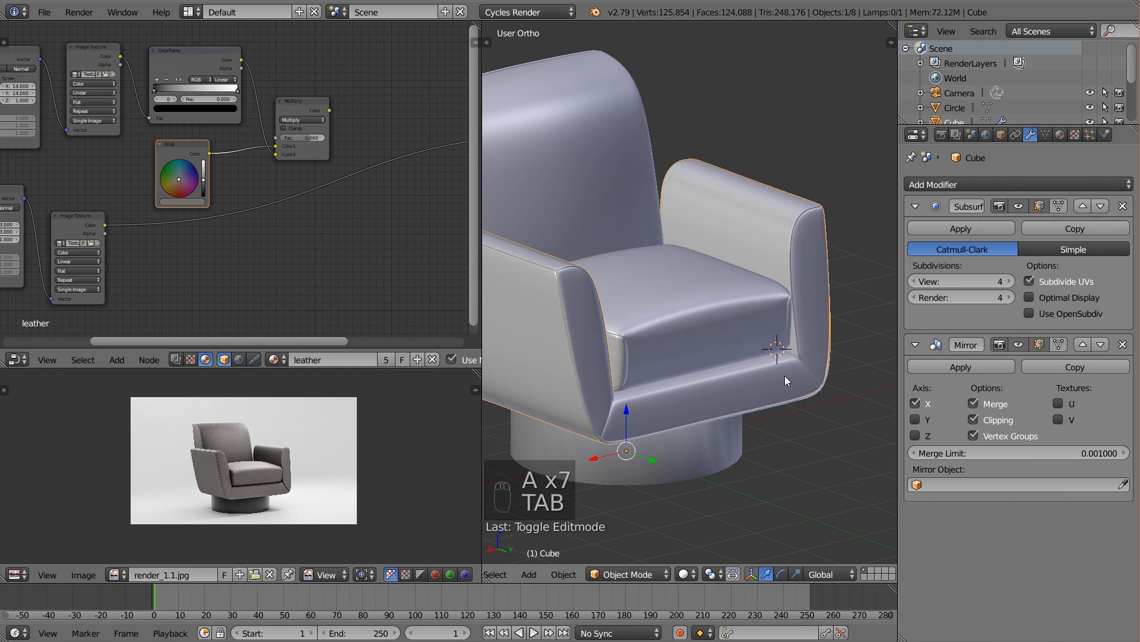
Try applying the armrest frame's Mirror modifier, then undo it
{"action": "scroll", "coordinate": [746, 360], "scroll_direction": "up", "scroll_amount": 6}
{"action": "middle_click_drag", "start_coordinate": [738, 359], "coordinate": [713, 376]}
{"action": "scroll", "coordinate": [819, 314], "scroll_direction": "down", "scroll_amount": 3}
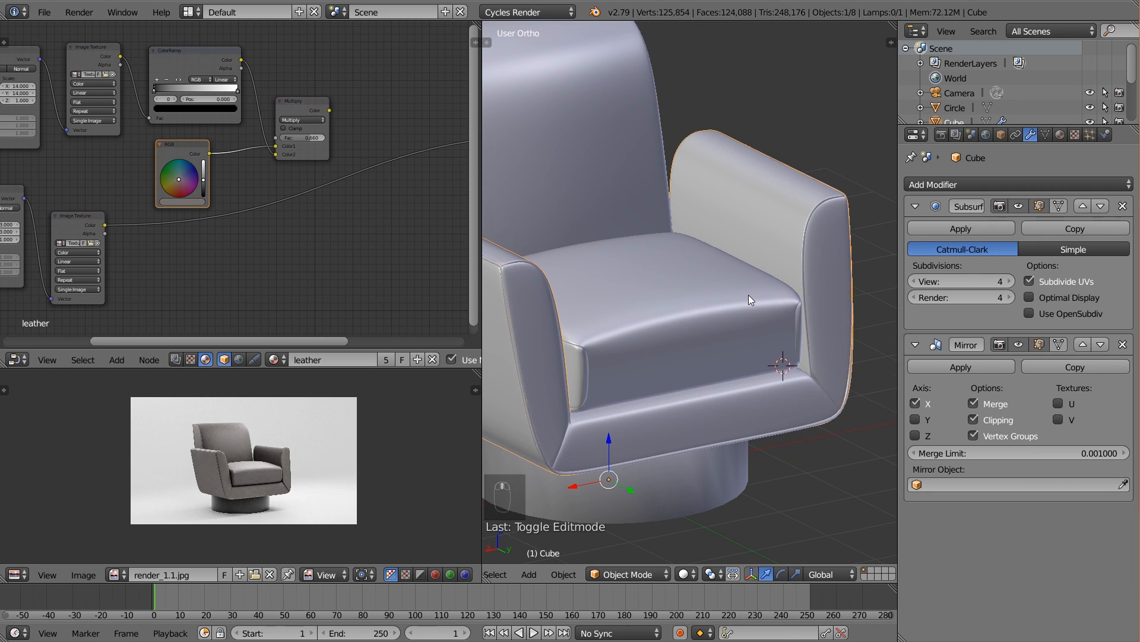
{"action": "left_click", "coordinate": [961, 364]}
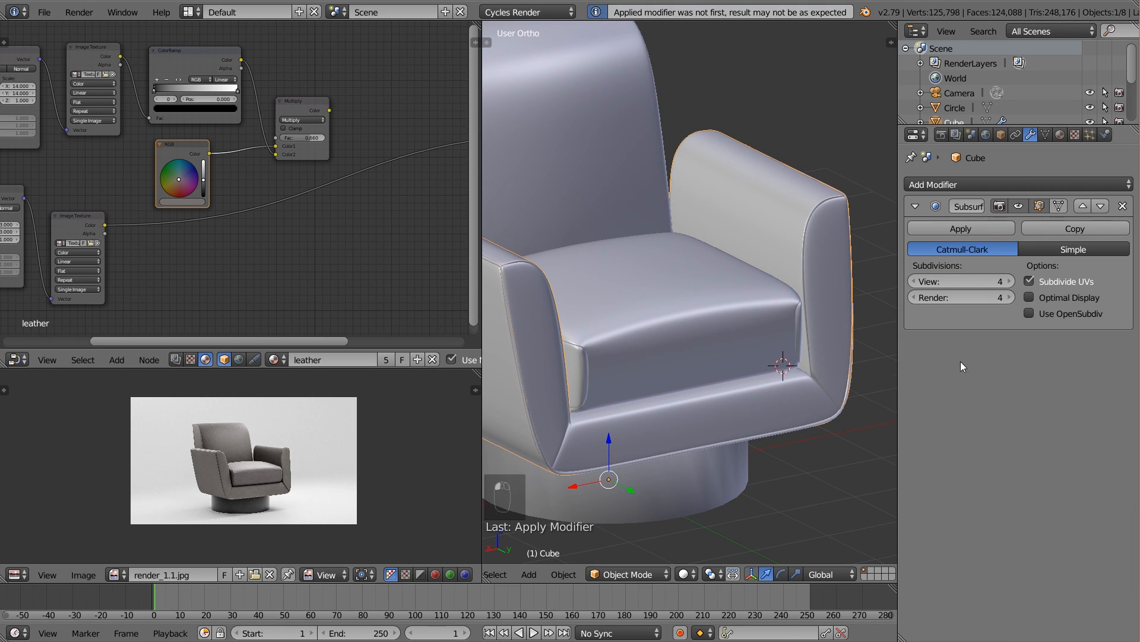
{"action": "key", "text": "ctrl+z"}
Box-select all the chair parts, duplicate them in place and move the copies to layer 11 as a backup
{"action": "scroll", "coordinate": [818, 305], "scroll_direction": "down", "scroll_amount": 3}
{"action": "key", "text": "a"}
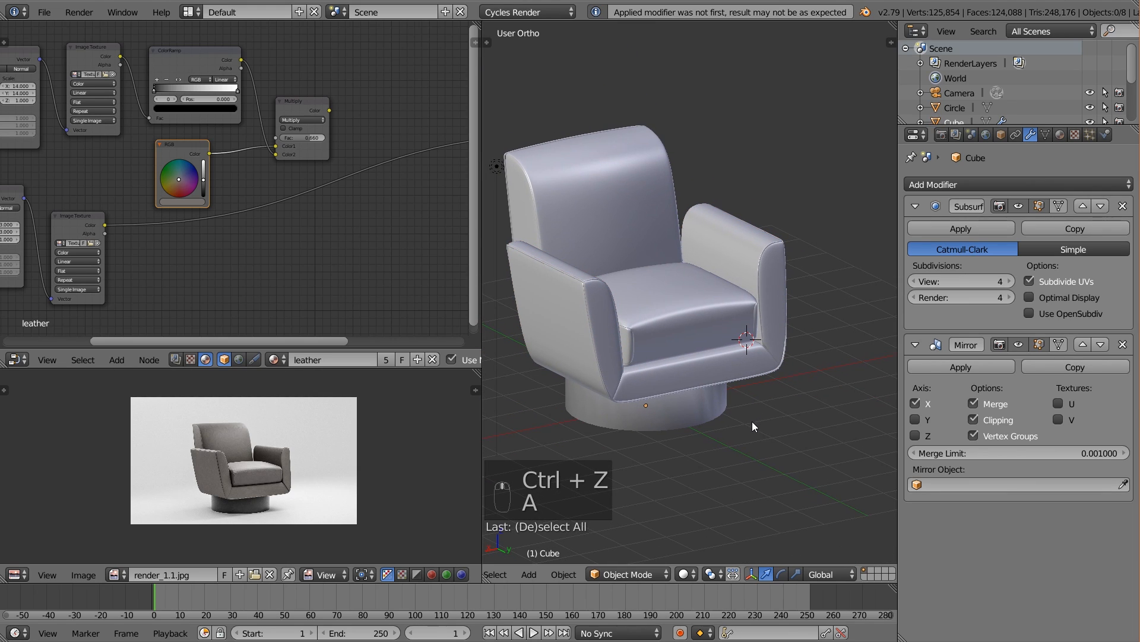
{"action": "key", "text": "b"}
{"action": "left_click_drag", "start_coordinate": [792, 427], "coordinate": [565, 176]}
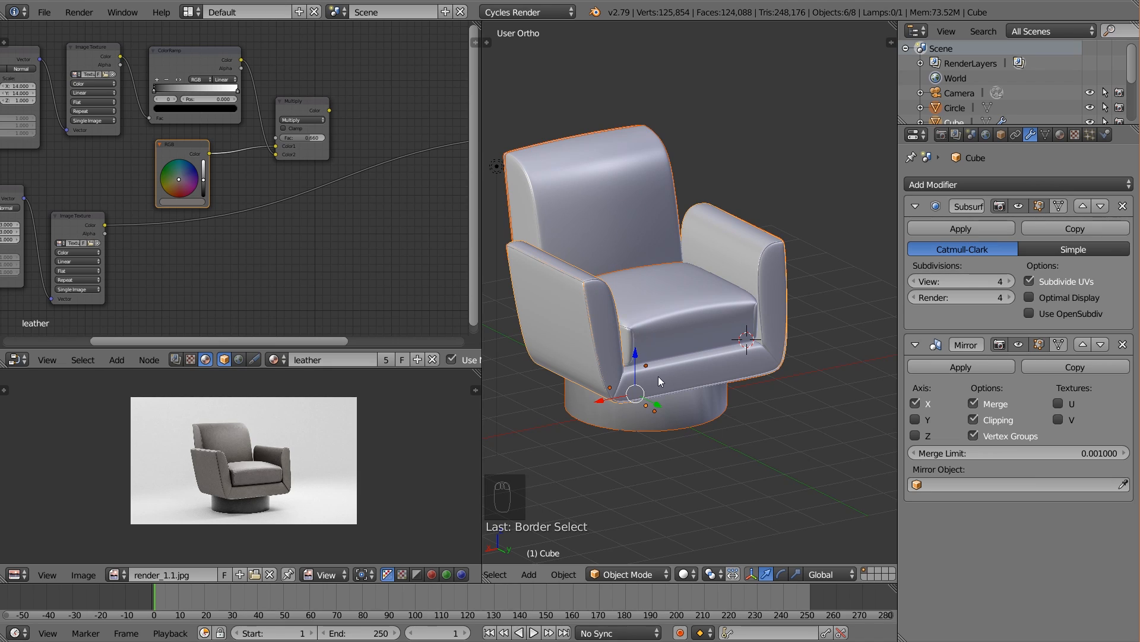
{"action": "key", "text": "shift+d"}
{"action": "right_click", "coordinate": [682, 340]}
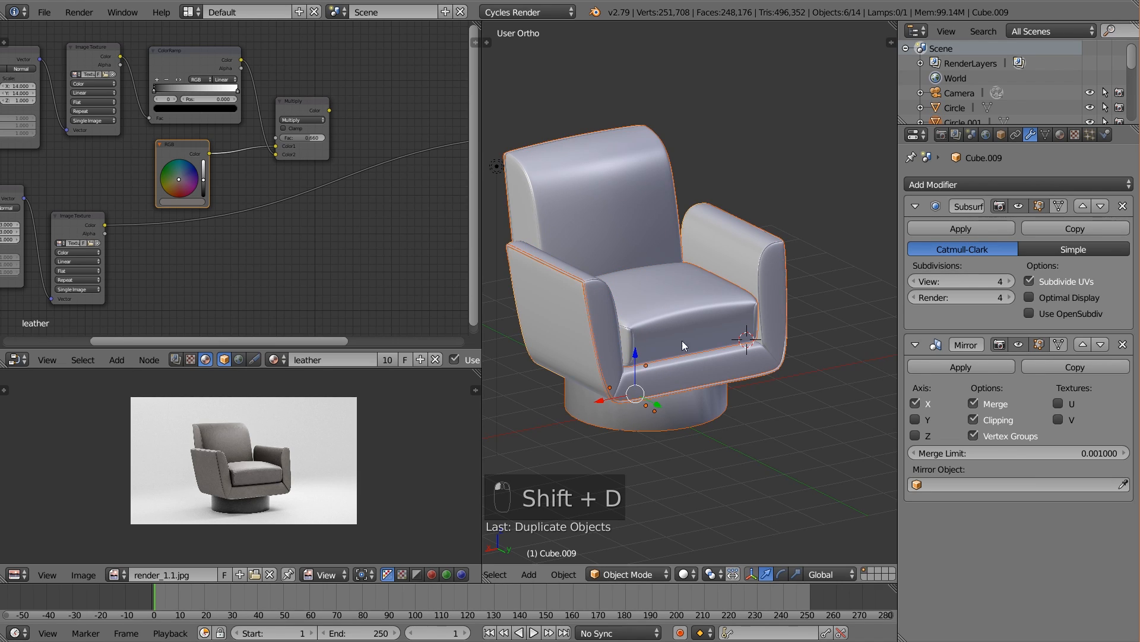
{"action": "key", "text": "m"}
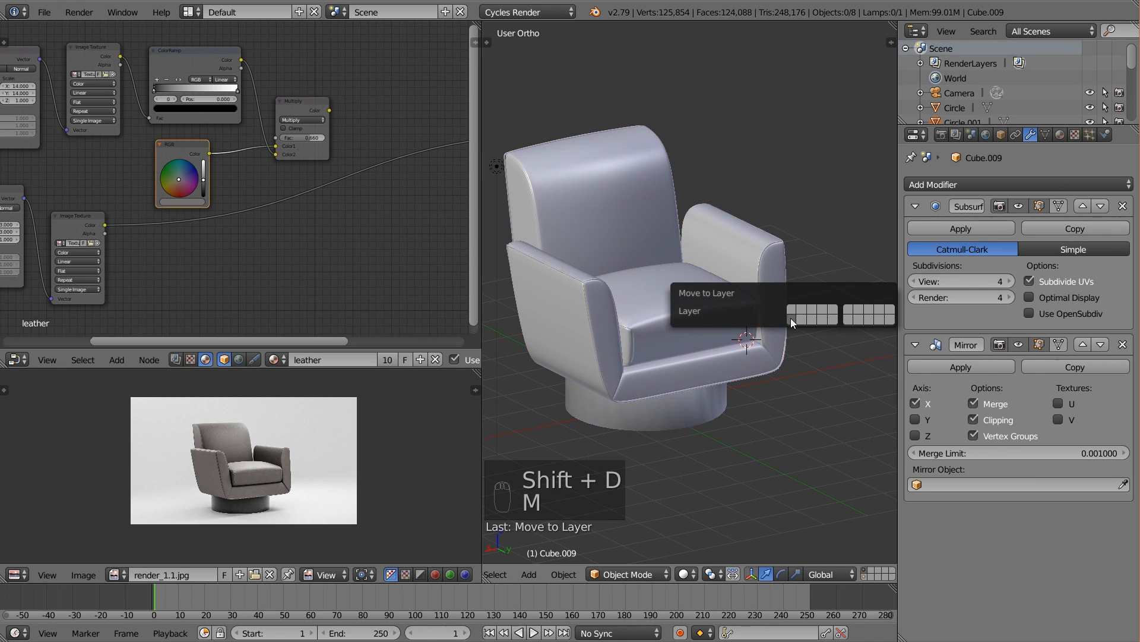
{"action": "left_click", "coordinate": [792, 319]}
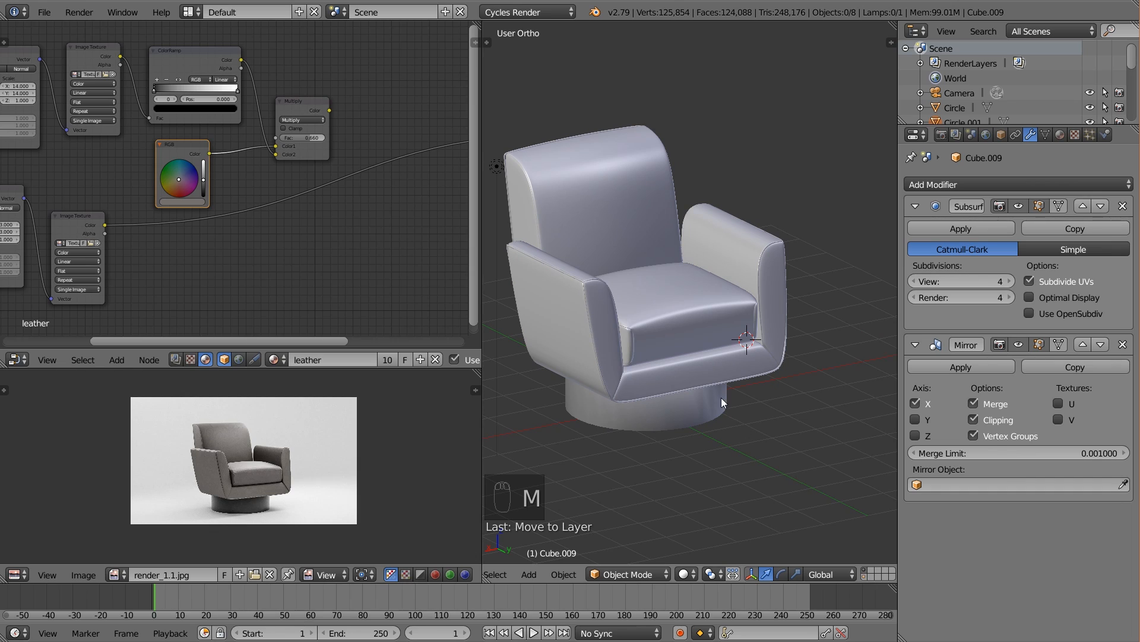
Apply the armrest frame's Mirror modifier and open its mesh in Edit Mode with nothing selected
{"action": "right_click", "coordinate": [772, 301]}
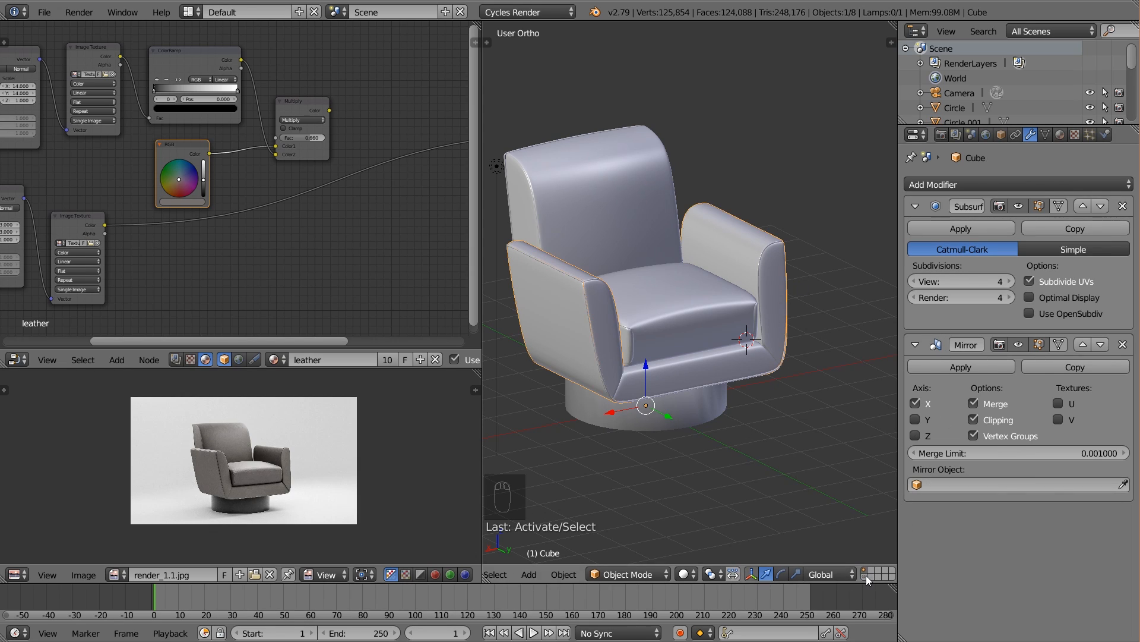
{"action": "left_click", "coordinate": [993, 365]}
{"action": "key", "text": "Tab"}
{"action": "key", "text": "a"}
{"action": "key", "text": "a"}
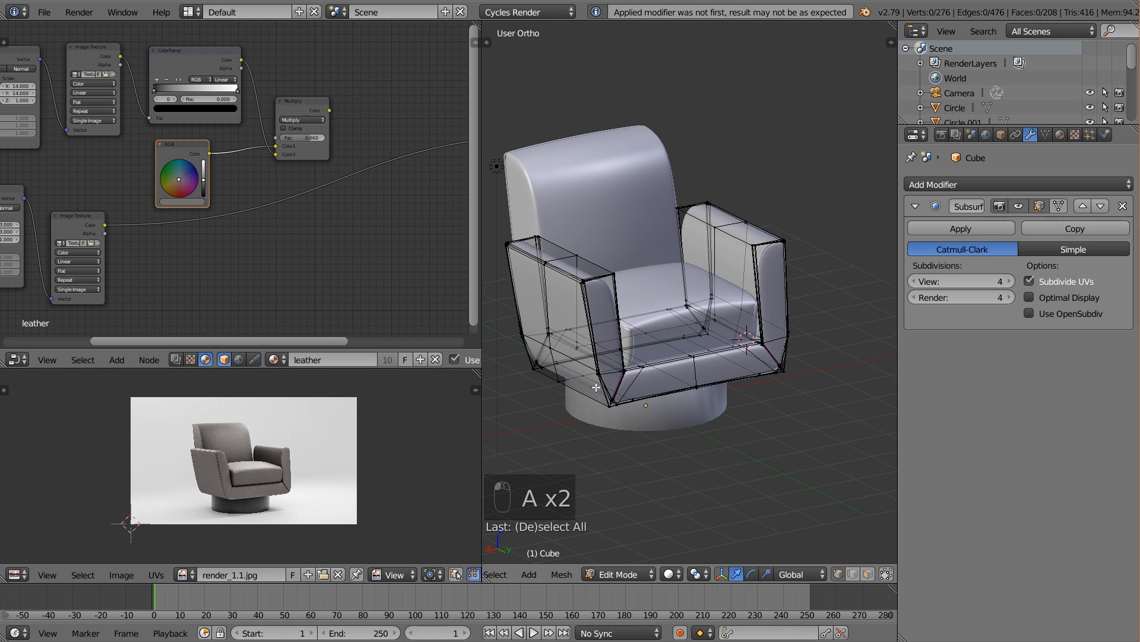
{"action": "key", "text": "l"}
{"action": "key", "text": "l"}
{"action": "key", "text": "a"}
{"action": "key", "text": "l"}
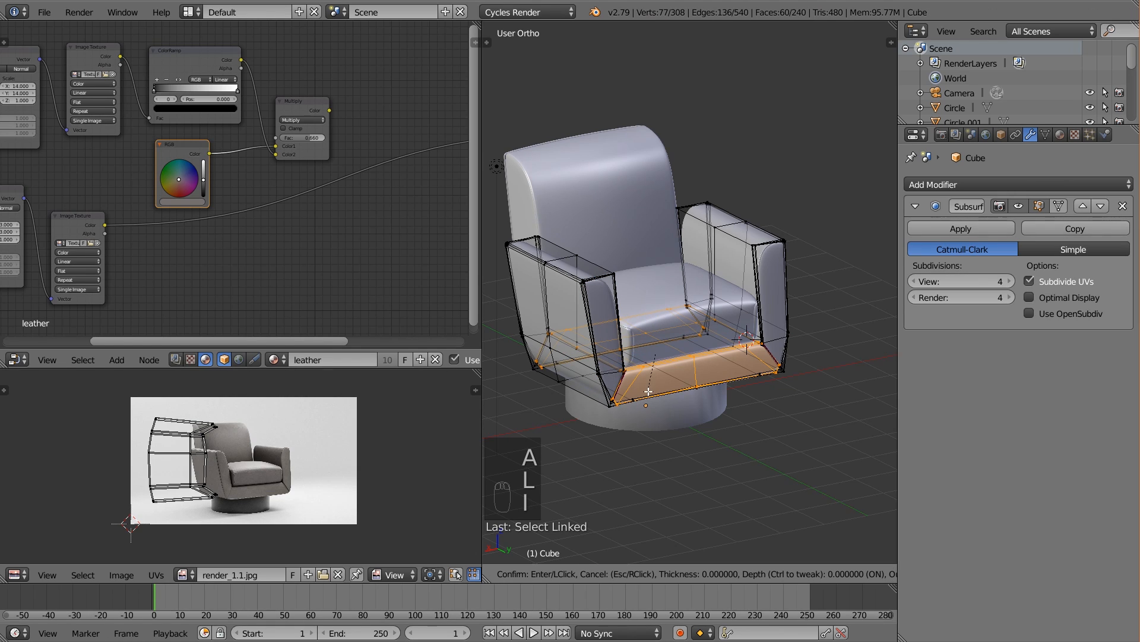
{"action": "key", "text": "ctrl+z"}
{"action": "key", "text": "ctrl+z"}
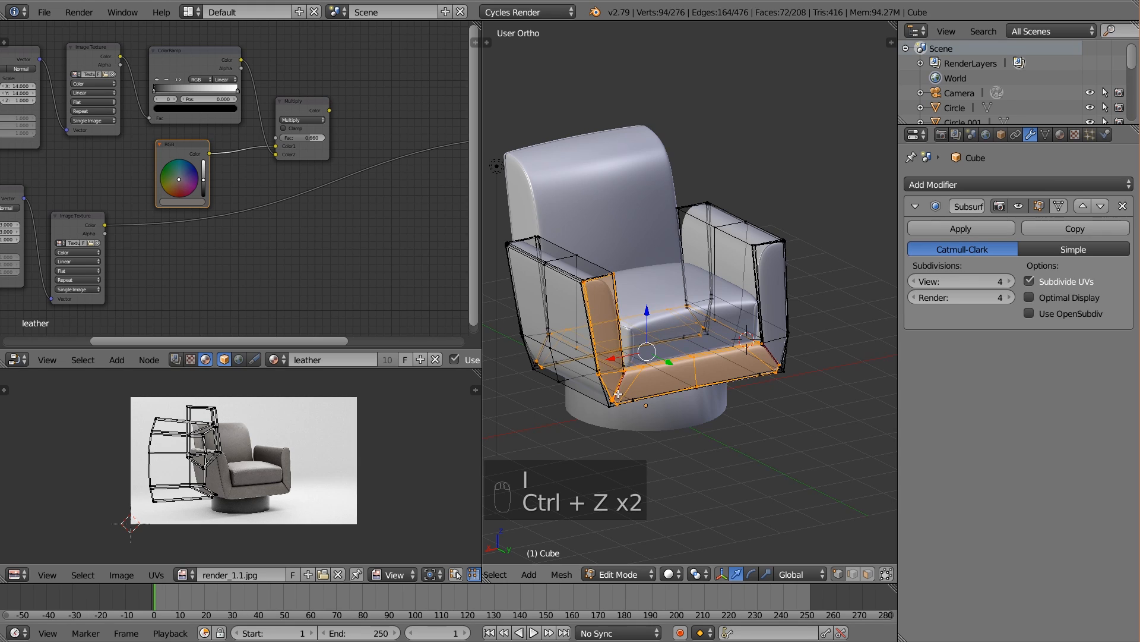
Select only the armrest frame's linked lower front and base panel, unwrap it and scale down its UVs
{"action": "key", "text": "a"}
{"action": "key", "text": "l"}
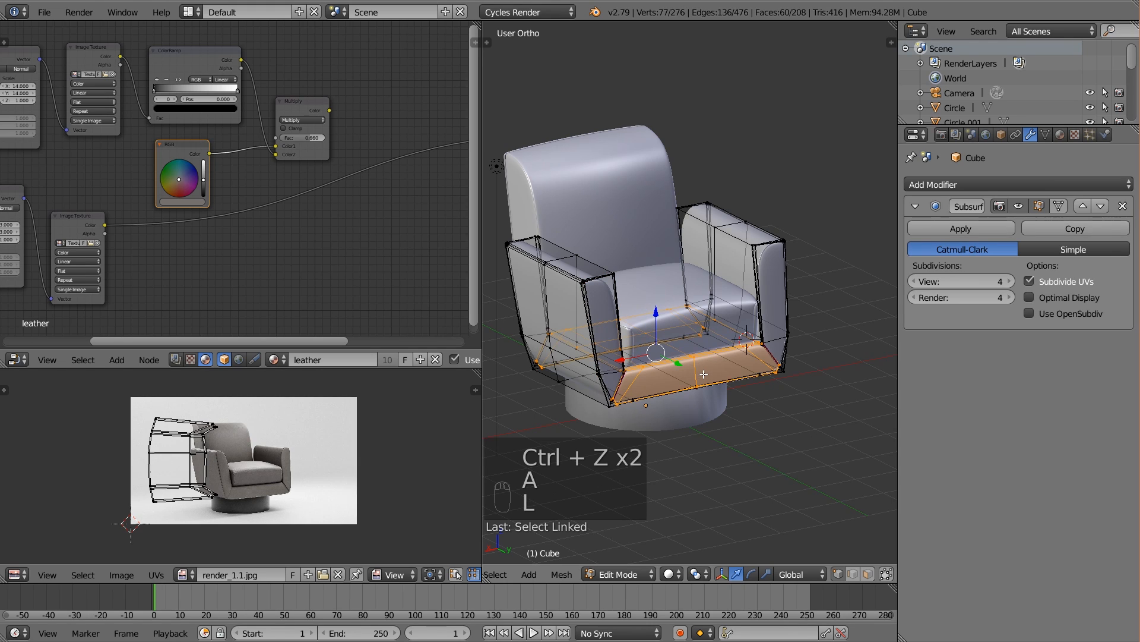
{"action": "key", "text": "u"}
{"action": "left_click", "coordinate": [704, 373]}
{"action": "key", "text": "a"}
{"action": "key", "text": "s"}
{"action": "left_click", "coordinate": [345, 479]}
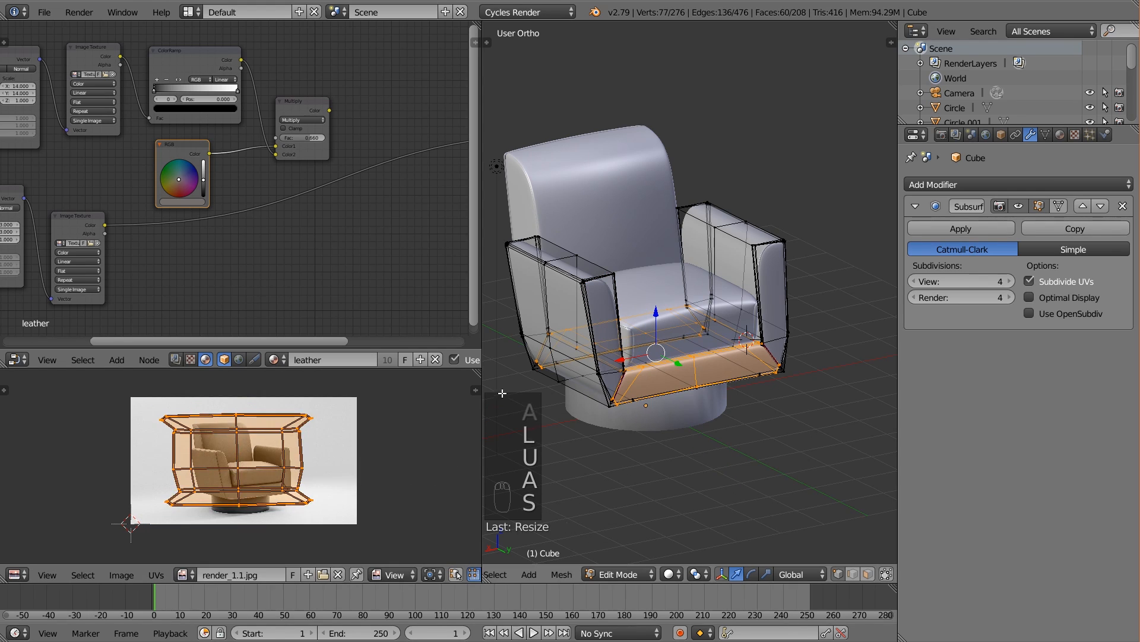
Unwrap the armrest frame's linked outer side panel, scale its UVs to about 0.87 and deselect everything
{"action": "key", "text": "a"}
{"action": "key", "text": "l"}
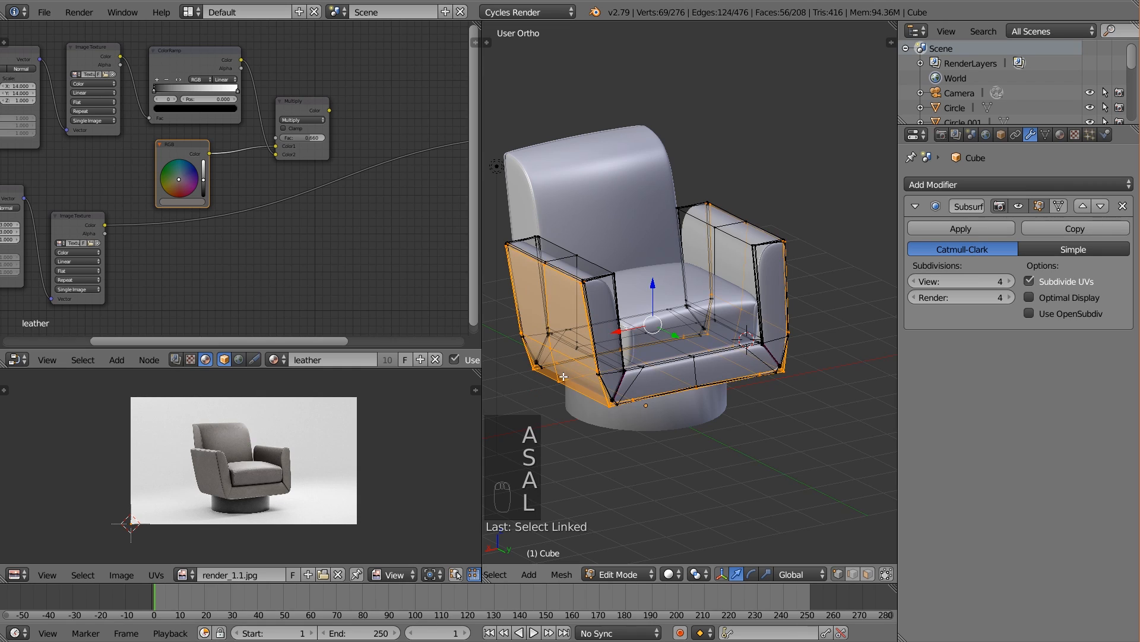
{"action": "key", "text": "u"}
{"action": "left_click", "coordinate": [562, 374]}
{"action": "key", "text": "s"}
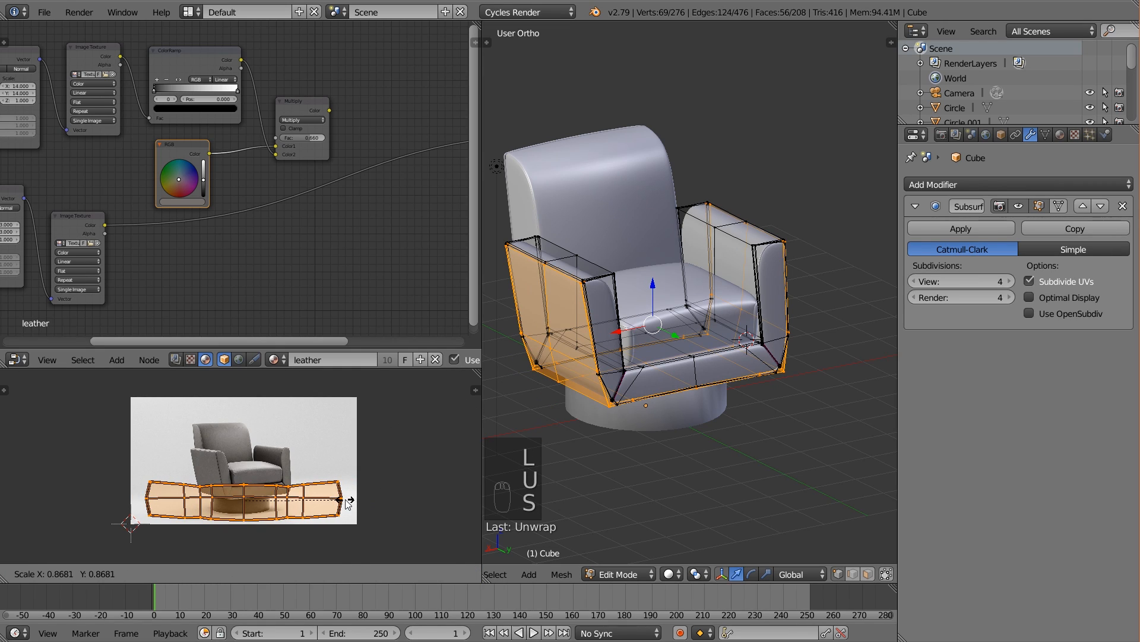
{"action": "left_click", "coordinate": [347, 504]}
{"action": "key", "text": "a"}
{"action": "key", "text": "a"}
Select the front panels of both armrests, unwrap them together and scale down their UVs
{"action": "key", "text": "l"}
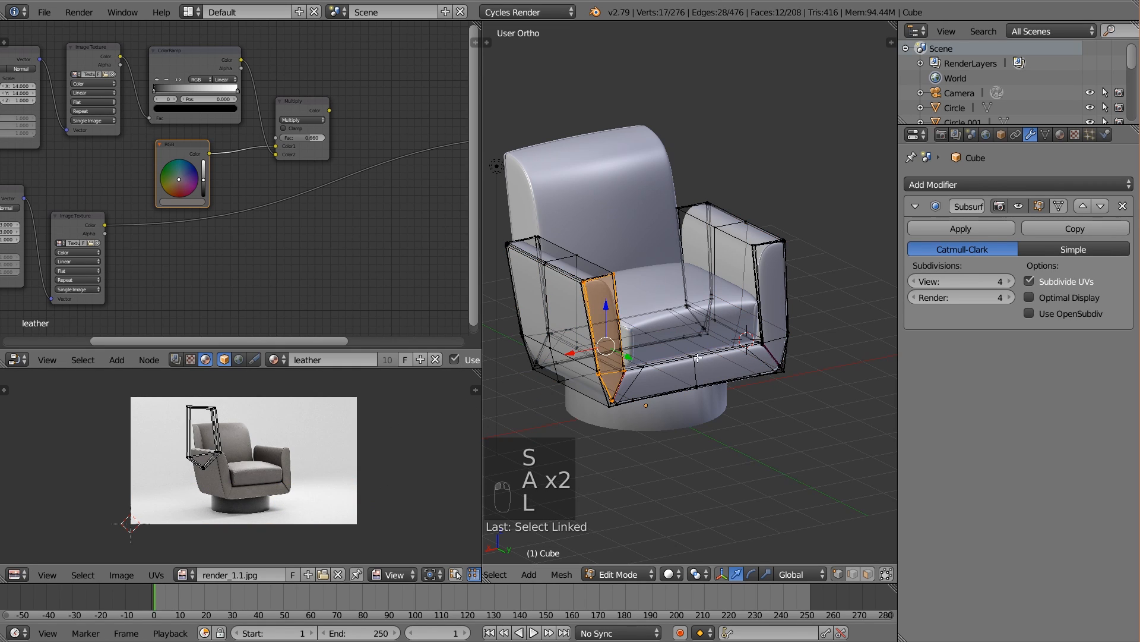
{"action": "key", "text": "l"}
{"action": "key", "text": "u"}
{"action": "left_click", "coordinate": [564, 315]}
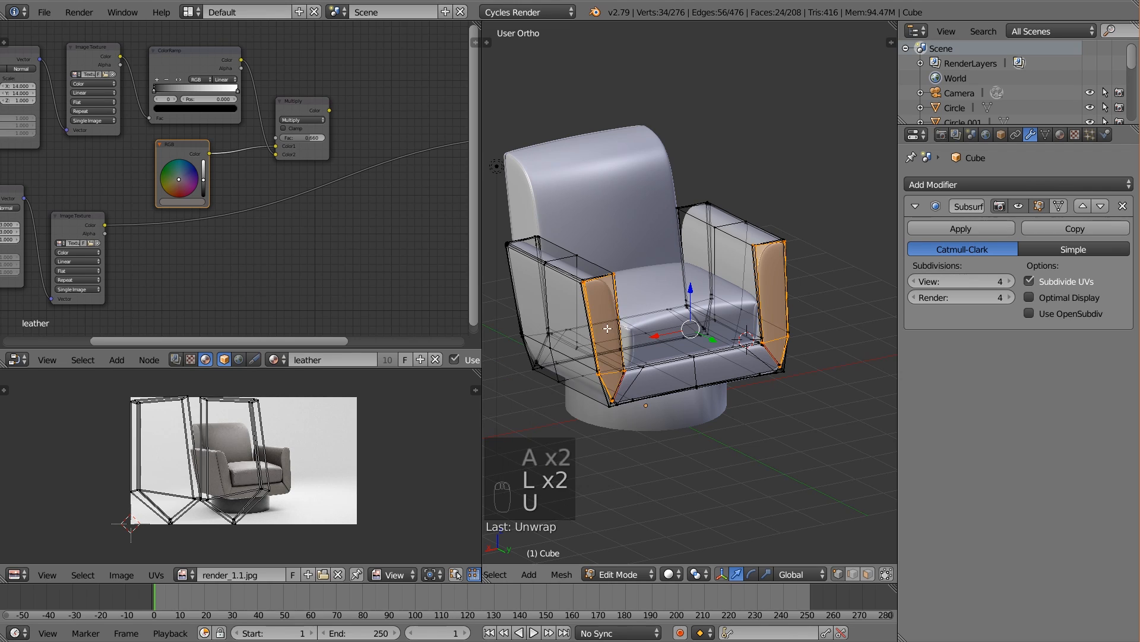
{"action": "key", "text": "a"}
{"action": "key", "text": "s"}
{"action": "left_click", "coordinate": [286, 466]}
{"action": "key", "text": "a"}
{"action": "key", "text": "Tab"}
{"action": "key", "text": "Tab"}
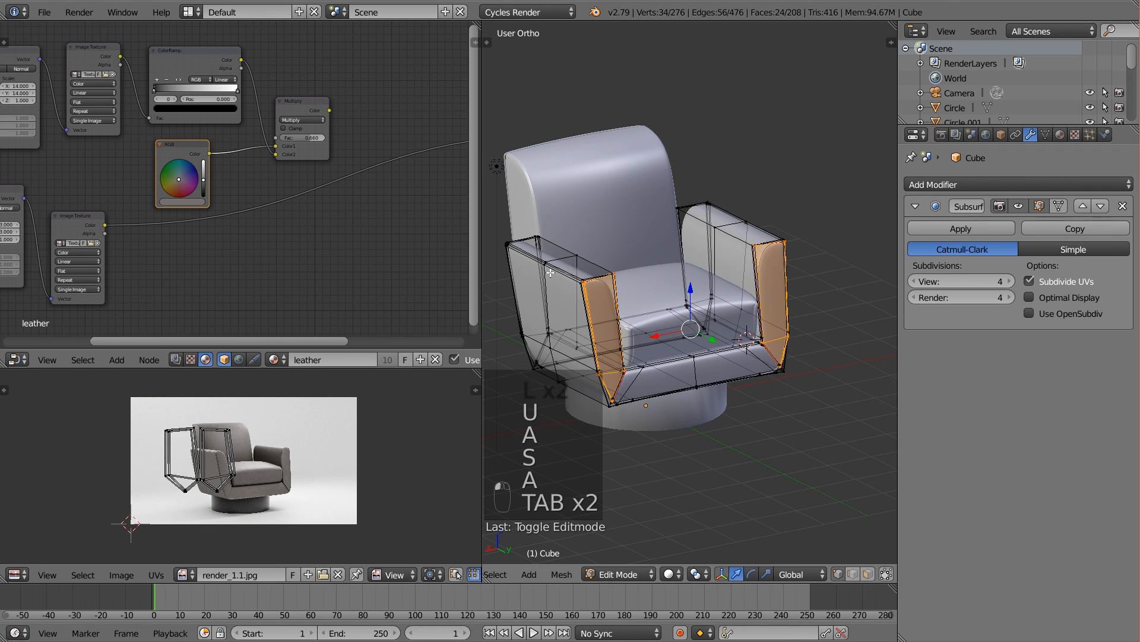
Select the linked top and inner side panels of both armrests, unwrap them together and scale their UVs to about 0.78
{"action": "key", "text": "a"}
{"action": "key", "text": "l"}
{"action": "key", "text": "l"}
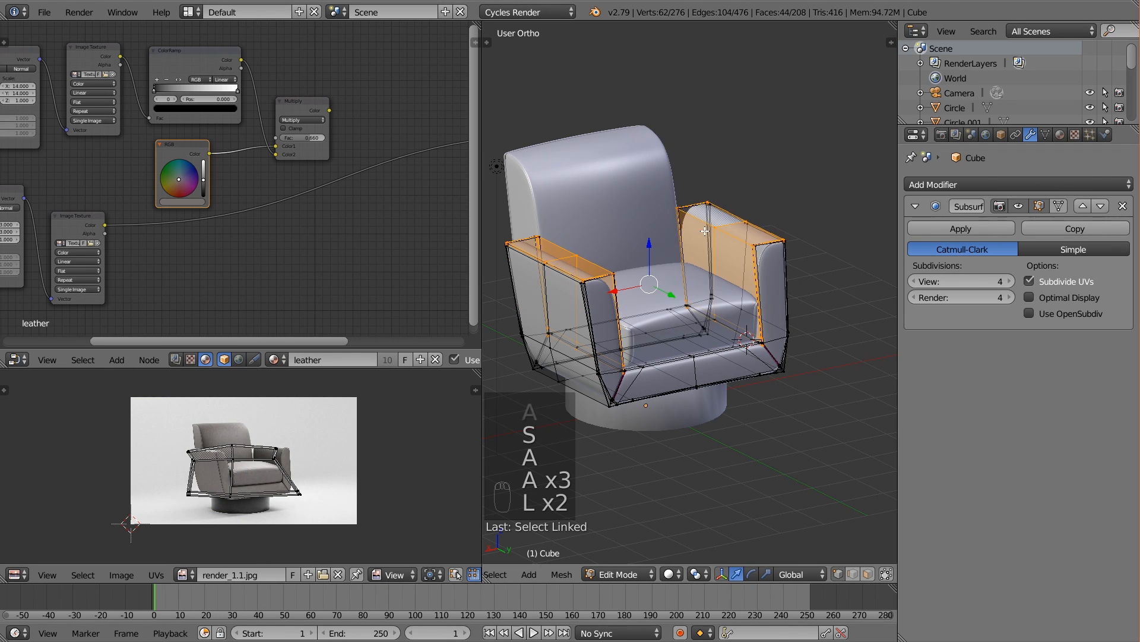
{"action": "key", "text": "u"}
{"action": "left_click", "coordinate": [670, 260]}
{"action": "key", "text": "a"}
{"action": "key", "text": "s"}
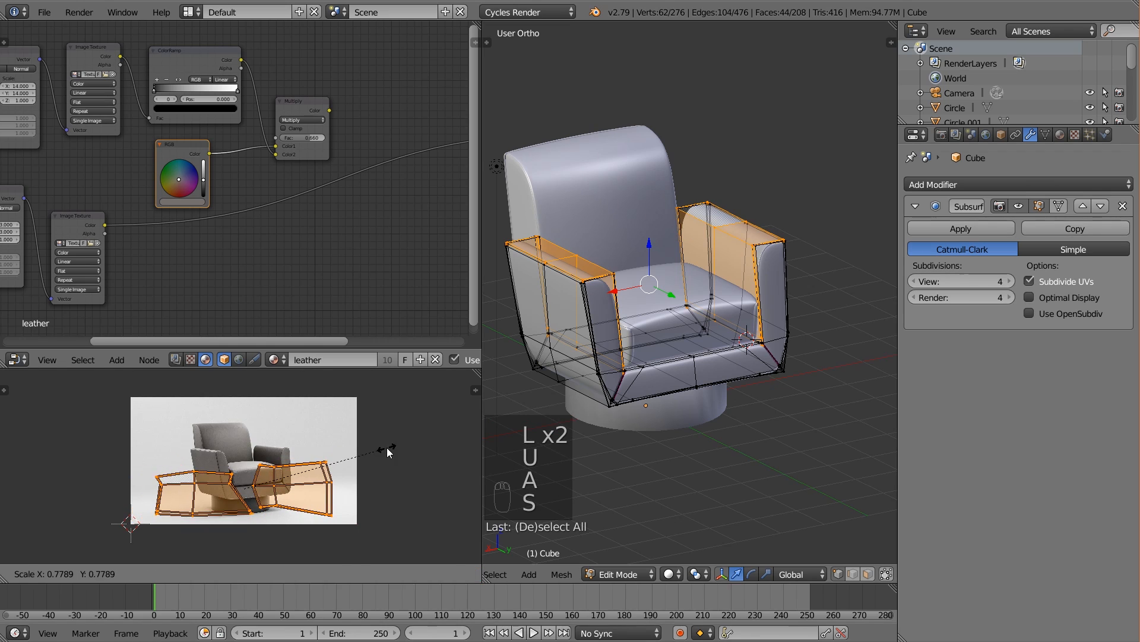
{"action": "left_click", "coordinate": [386, 448]}
{"action": "key", "text": "a"}
{"action": "key", "text": "Tab"}
Select the linked back panels of both armrests, unwrap them together, scale down their UVs and leave Edit Mode
{"action": "middle_click_drag", "start_coordinate": [567, 363], "coordinate": [634, 339]}
{"action": "key", "text": "Tab"}
{"action": "key", "text": "a"}
{"action": "key", "text": "a"}
{"action": "key", "text": "a"}
{"action": "key", "text": "l"}
{"action": "key", "text": "l"}
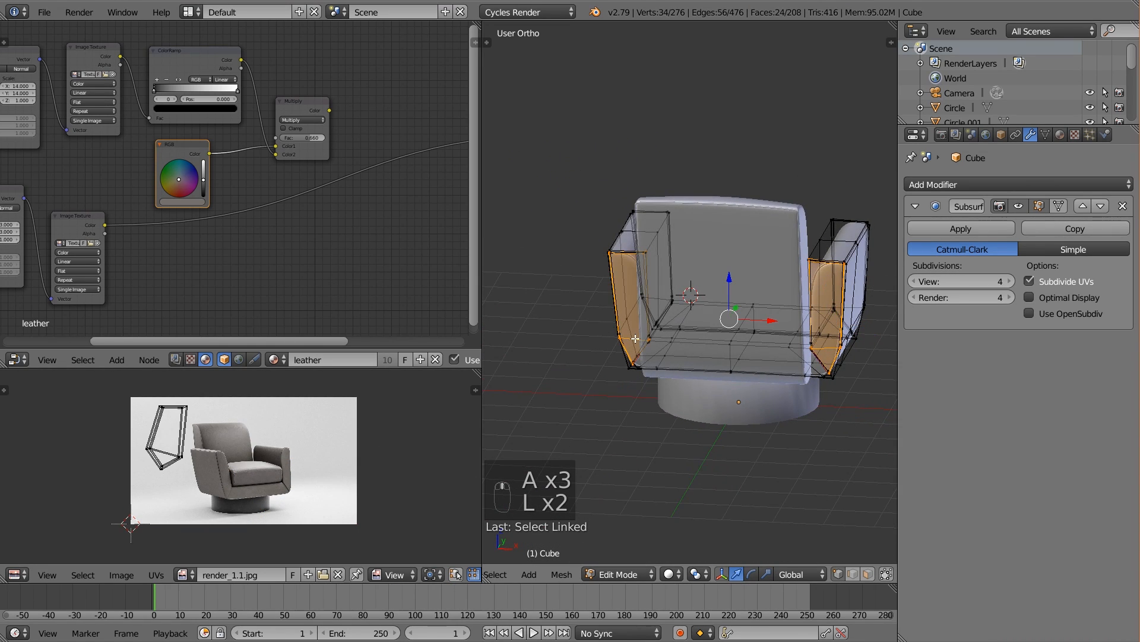
{"action": "key", "text": "u"}
{"action": "left_click", "coordinate": [636, 338]}
{"action": "key", "text": "a"}
{"action": "key", "text": "s"}
{"action": "left_click", "coordinate": [427, 415]}
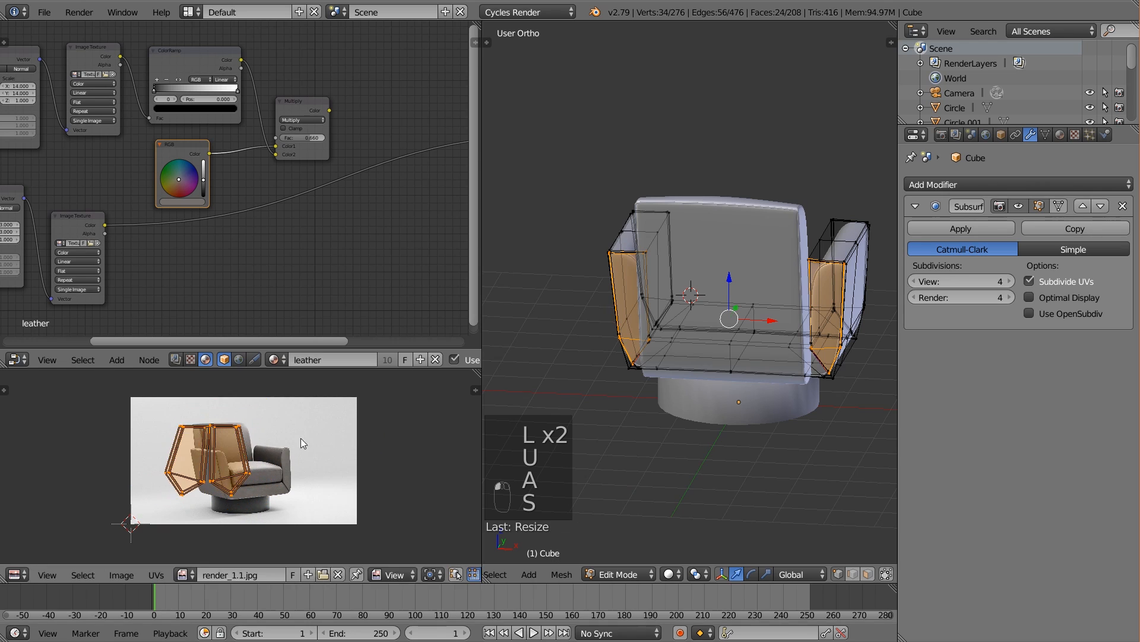
{"action": "key", "text": "a"}
{"action": "key", "text": "Tab"}
{"action": "middle_click_drag", "start_coordinate": [511, 342], "coordinate": [487, 334]}
{"action": "middle_click_drag", "start_coordinate": [633, 280], "coordinate": [605, 272]}
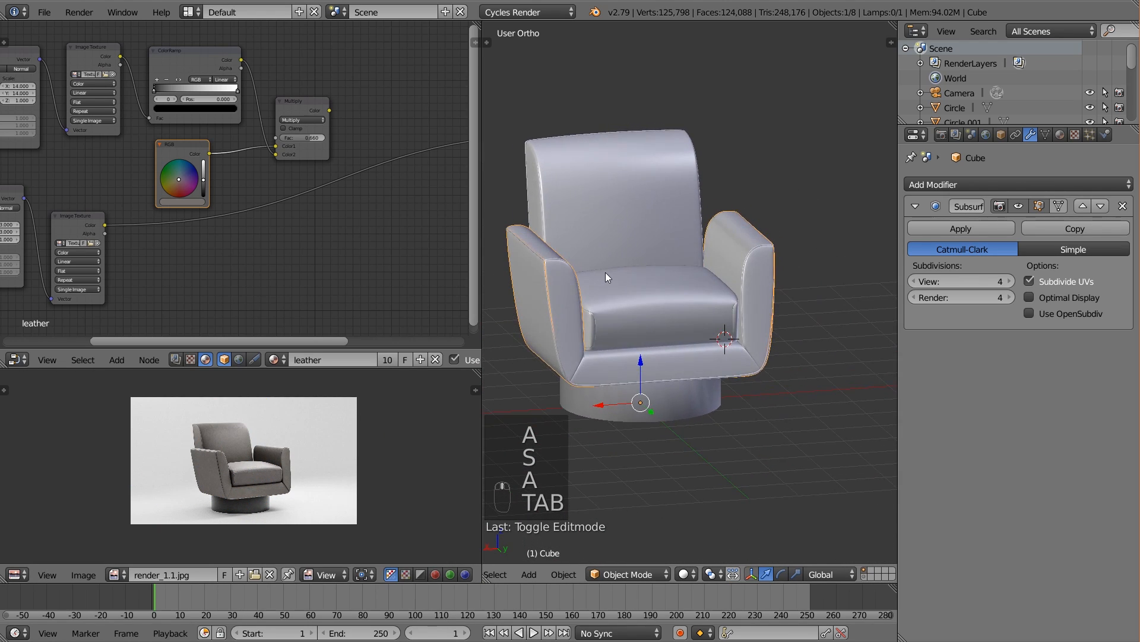
{"action": "key", "text": "Tab"}
{"action": "key", "text": "a"}
{"action": "key", "text": "a"}
{"action": "key", "text": "a"}
{"action": "key", "text": "Tab"}
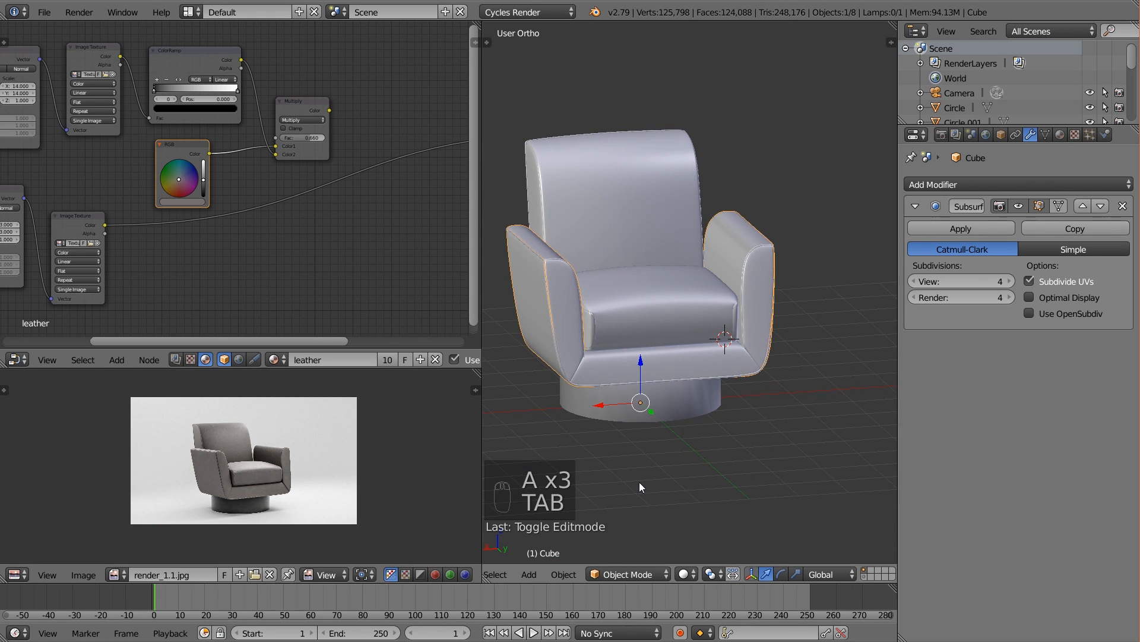
Switch the 3D view to Rendered shading and examine the texture on the chair close up against the reference
{"action": "left_click", "coordinate": [691, 572]}
{"action": "left_click", "coordinate": [759, 476]}
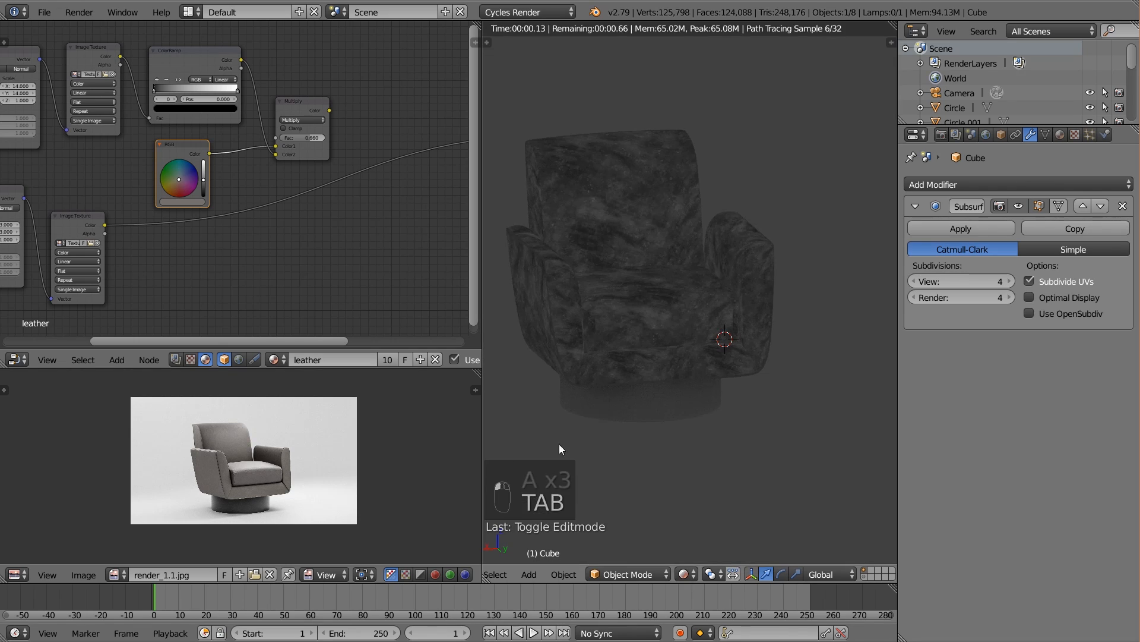
{"action": "scroll", "coordinate": [377, 468], "scroll_direction": "up", "scroll_amount": 2}
{"action": "middle_click_drag", "start_coordinate": [361, 291], "coordinate": [429, 310]}
{"action": "scroll", "coordinate": [682, 322], "scroll_direction": "up", "scroll_amount": 2}
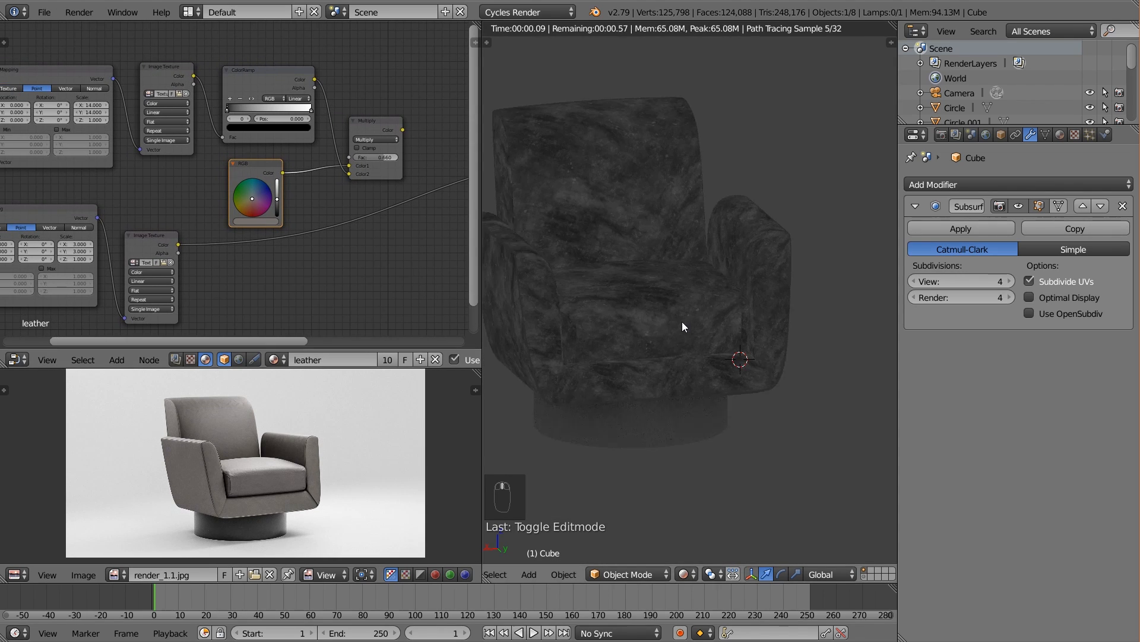
{"action": "middle_click_drag", "start_coordinate": [594, 238], "coordinate": [658, 323], "text": "shift"}
{"action": "scroll", "coordinate": [212, 228], "scroll_direction": "down", "scroll_amount": 2}
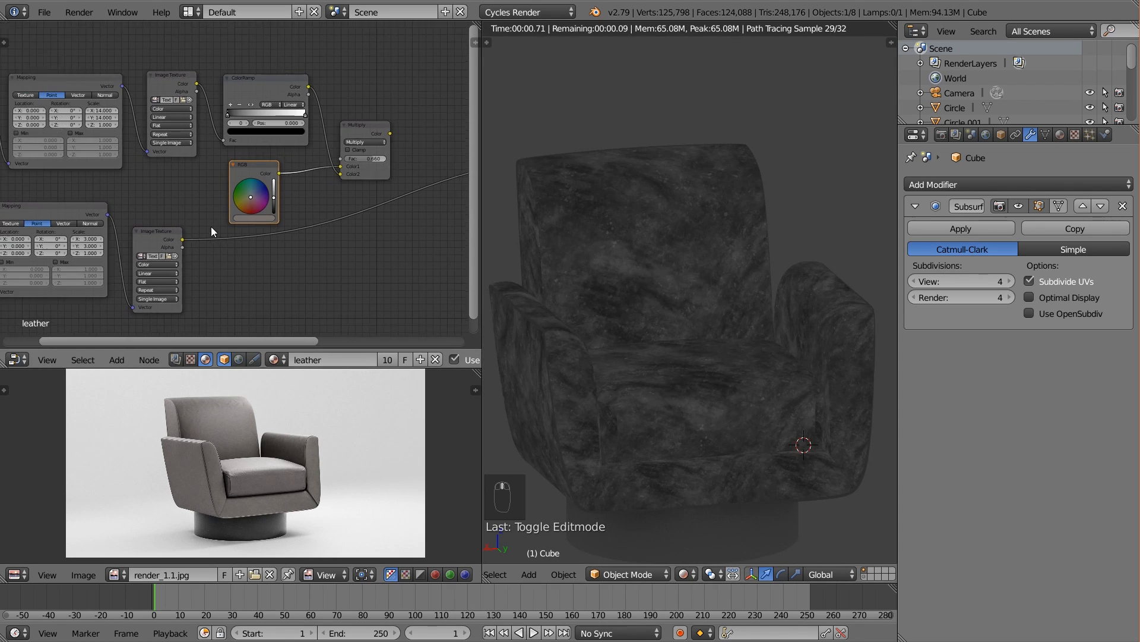
Set the X and Y scale of the lower Mapping node to 4
{"action": "middle_click_drag", "start_coordinate": [211, 229], "coordinate": [295, 229]}
{"action": "scroll", "coordinate": [280, 237], "scroll_direction": "up", "scroll_amount": 2}
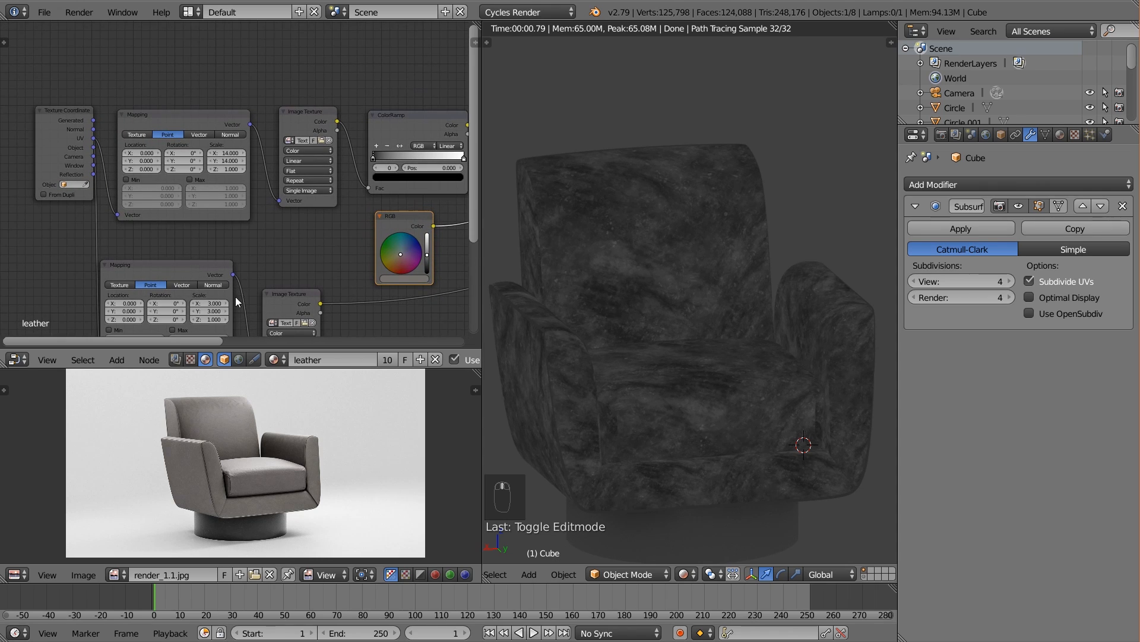
{"action": "key", "text": "Return"}
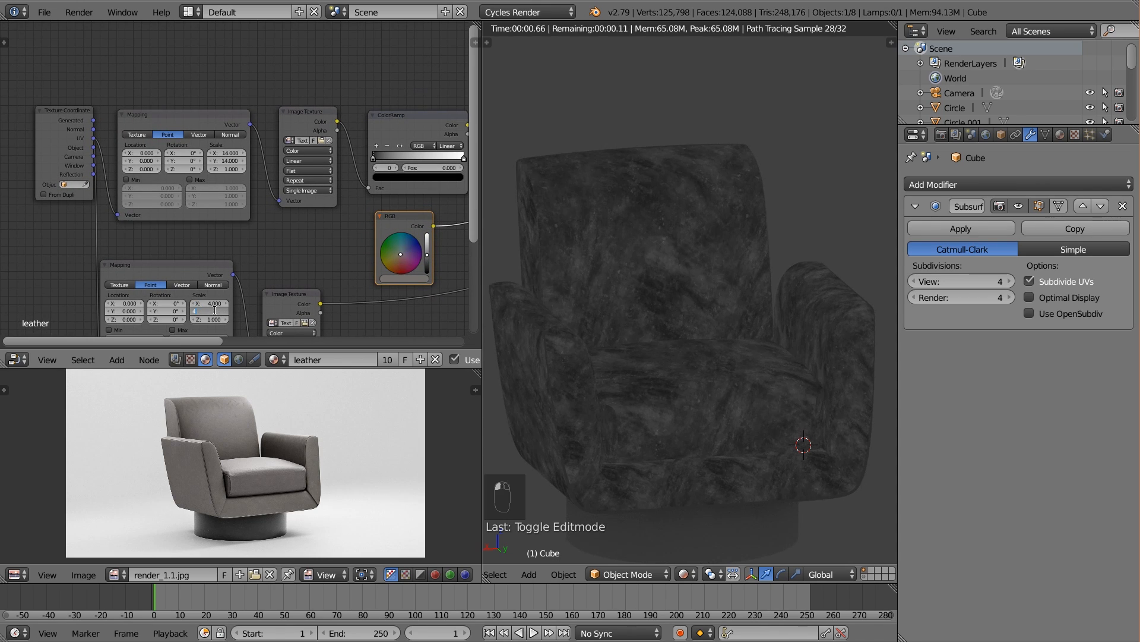
{"action": "key", "text": "Return"}
{"action": "scroll", "coordinate": [642, 252], "scroll_direction": "down", "scroll_amount": 3}
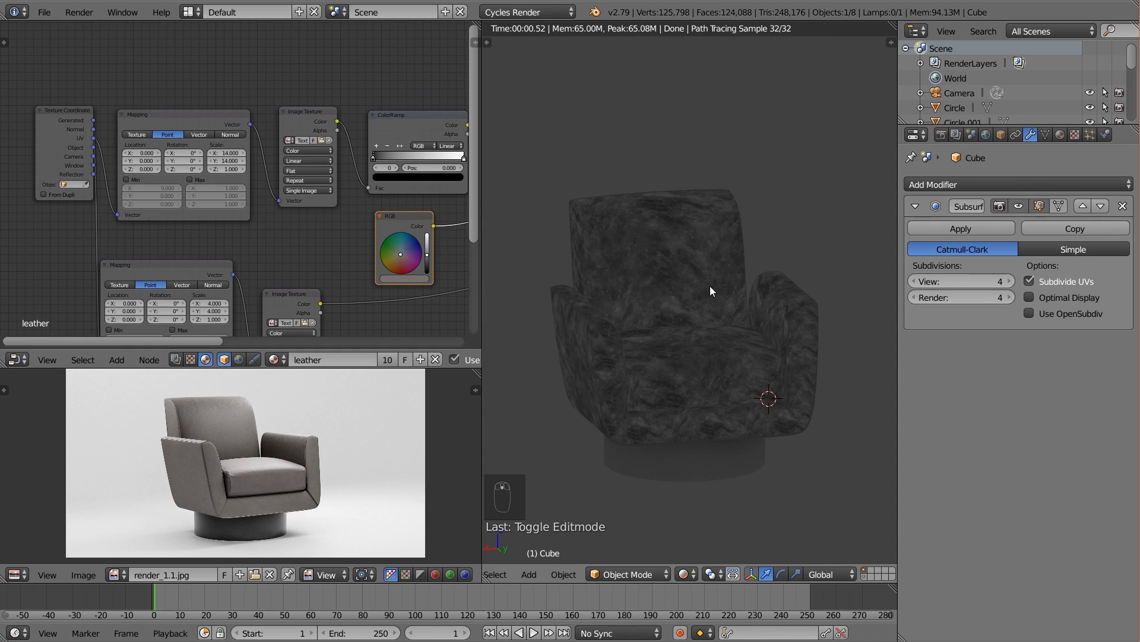
{"action": "scroll", "coordinate": [711, 290], "scroll_direction": "up", "scroll_amount": 2}
Duplicate the Multiply node onto the lower Image Texture's output link and set the copy's blend type to Screen
{"action": "middle_click_drag", "start_coordinate": [342, 254], "coordinate": [221, 221]}
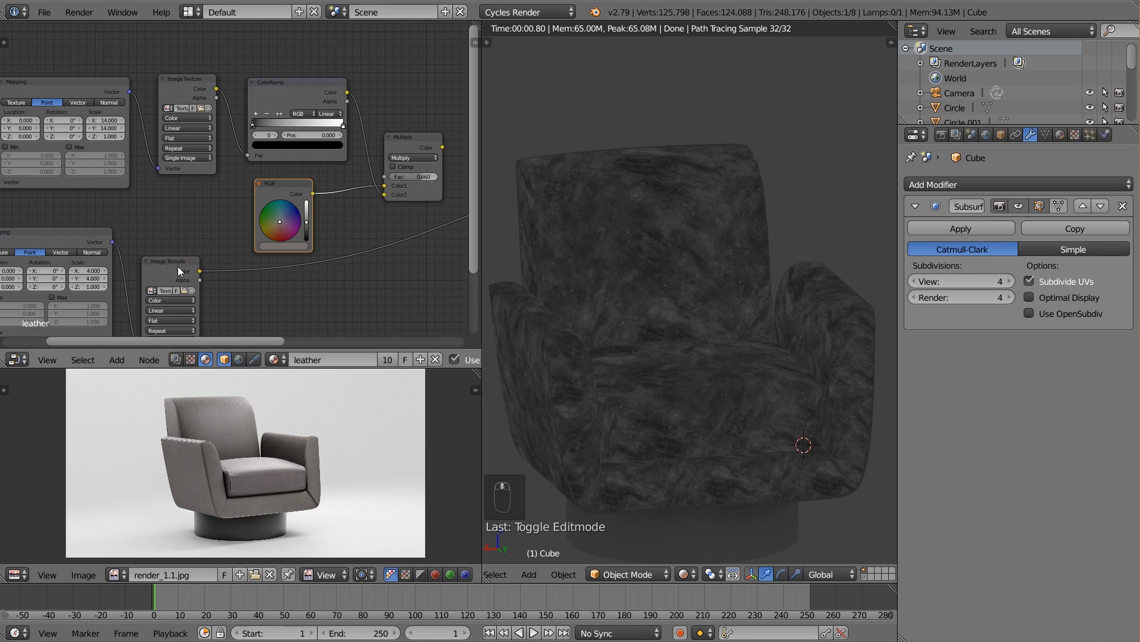
{"action": "middle_click_drag", "start_coordinate": [173, 265], "coordinate": [53, 238]}
{"action": "left_click_drag", "start_coordinate": [295, 113], "coordinate": [288, 115]}
{"action": "middle_click_drag", "start_coordinate": [288, 115], "coordinate": [215, 126]}
{"action": "key", "text": "shift+d"}
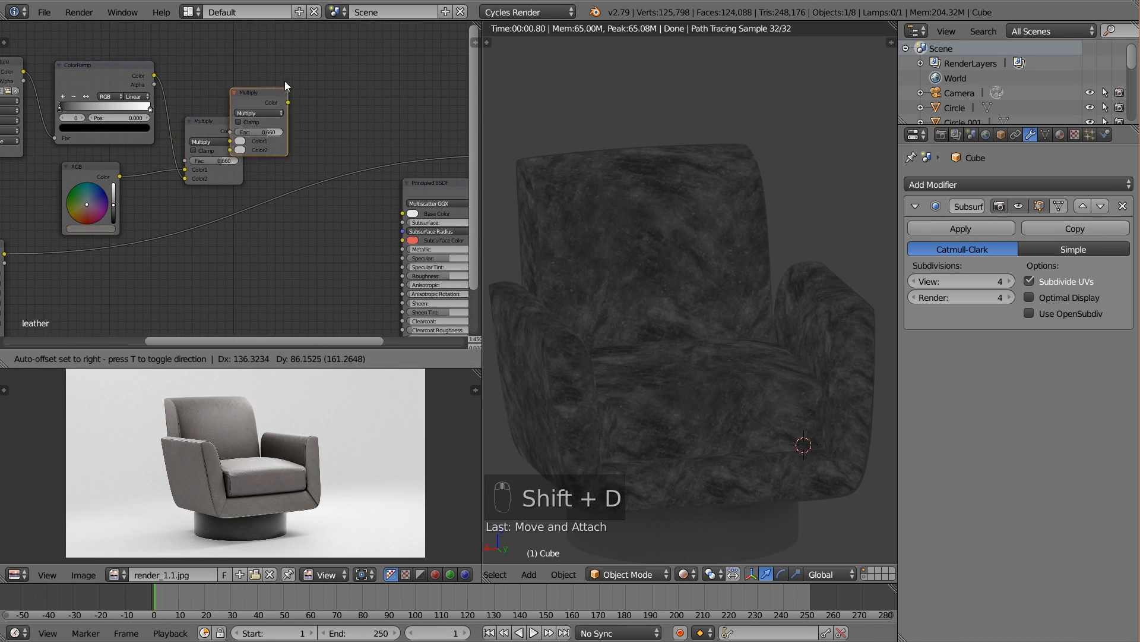
{"action": "left_click", "coordinate": [319, 151]}
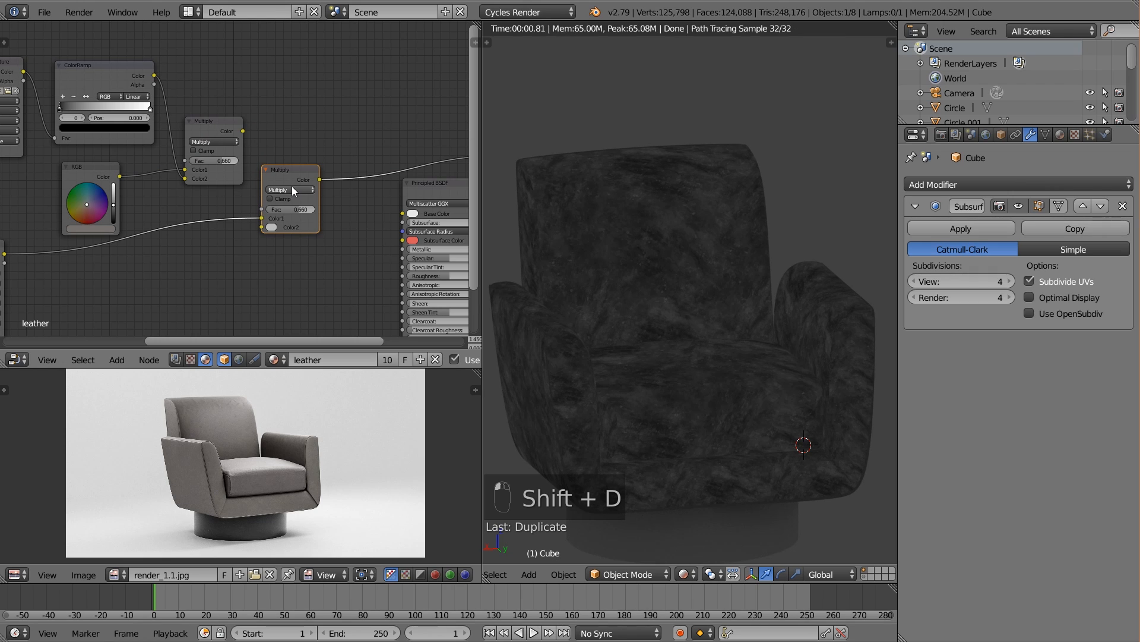
{"action": "left_click", "coordinate": [278, 192]}
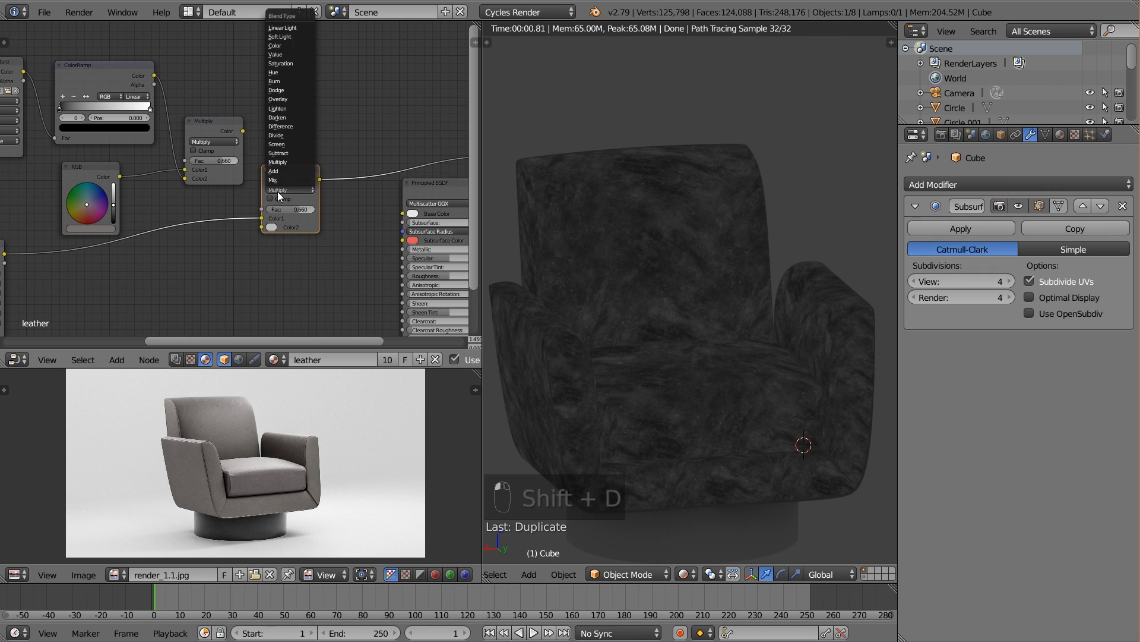
{"action": "left_click", "coordinate": [303, 143]}
{"action": "scroll", "coordinate": [223, 216], "scroll_direction": "down", "scroll_amount": 1}
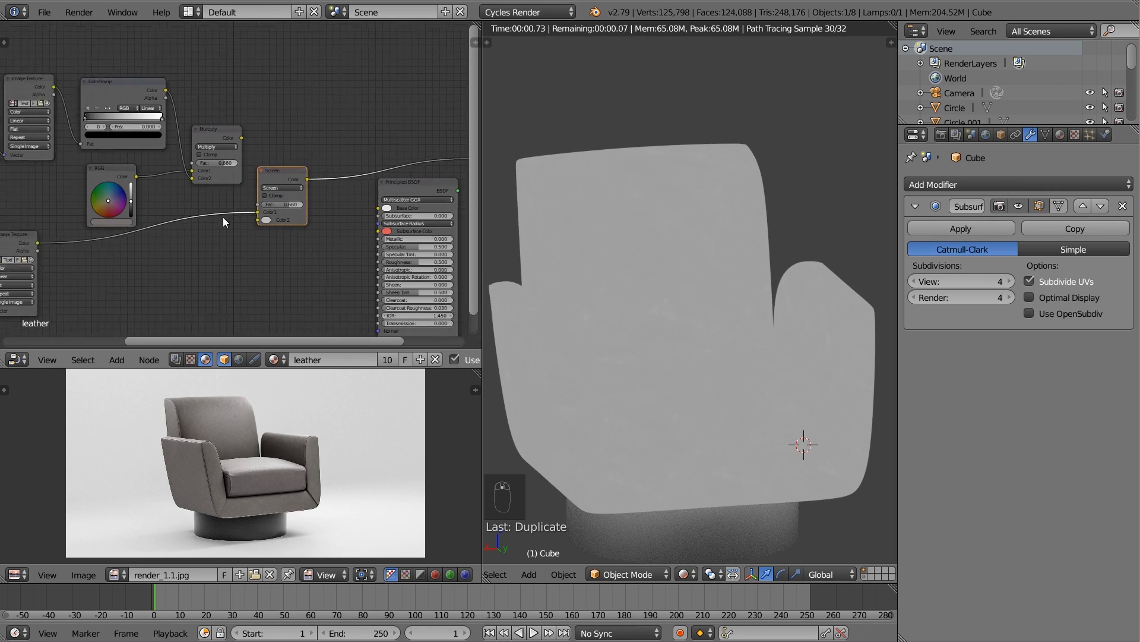
Link the Multiply output to the Screen node's Color1 and the lower Image Texture's color to Color2, tidying the node positions
{"action": "scroll", "coordinate": [223, 216], "scroll_direction": "down", "scroll_amount": 1}
{"action": "middle_click_drag", "start_coordinate": [146, 225], "coordinate": [183, 200]}
{"action": "scroll", "coordinate": [211, 208], "scroll_direction": "down", "scroll_amount": 1}
{"action": "left_click_drag", "start_coordinate": [120, 208], "coordinate": [140, 202]}
{"action": "left_click_drag", "start_coordinate": [269, 130], "coordinate": [274, 126]}
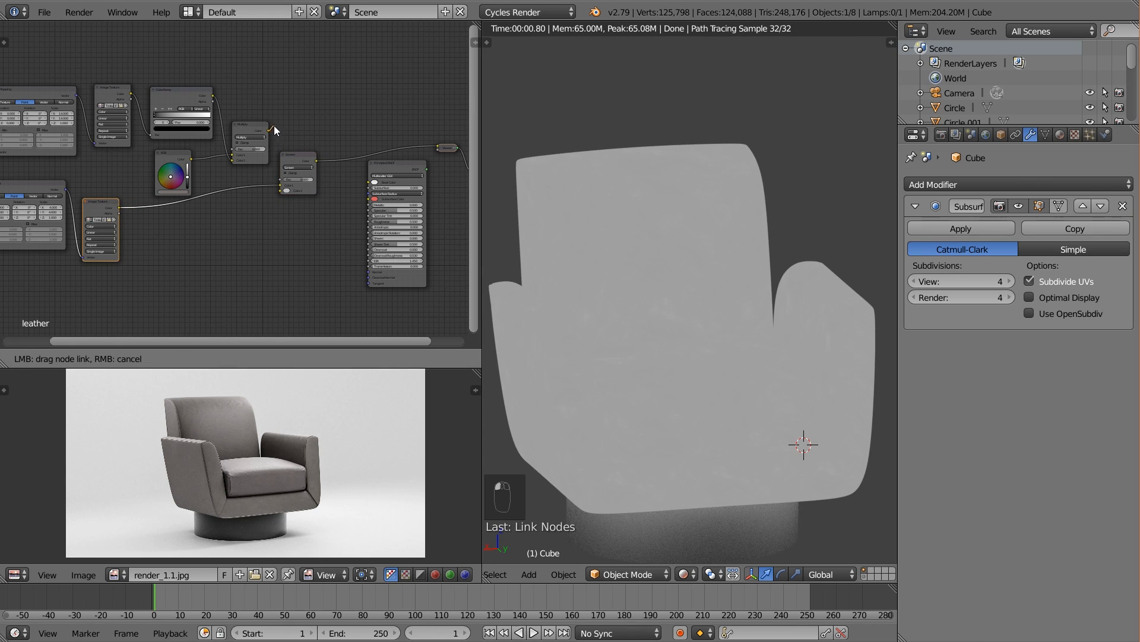
{"action": "left_click_drag", "start_coordinate": [271, 180], "coordinate": [305, 153]}
{"action": "scroll", "coordinate": [240, 181], "scroll_direction": "up", "scroll_amount": 1}
{"action": "left_click_drag", "start_coordinate": [78, 215], "coordinate": [51, 217]}
{"action": "scroll", "coordinate": [226, 201], "scroll_direction": "up", "scroll_amount": 1}
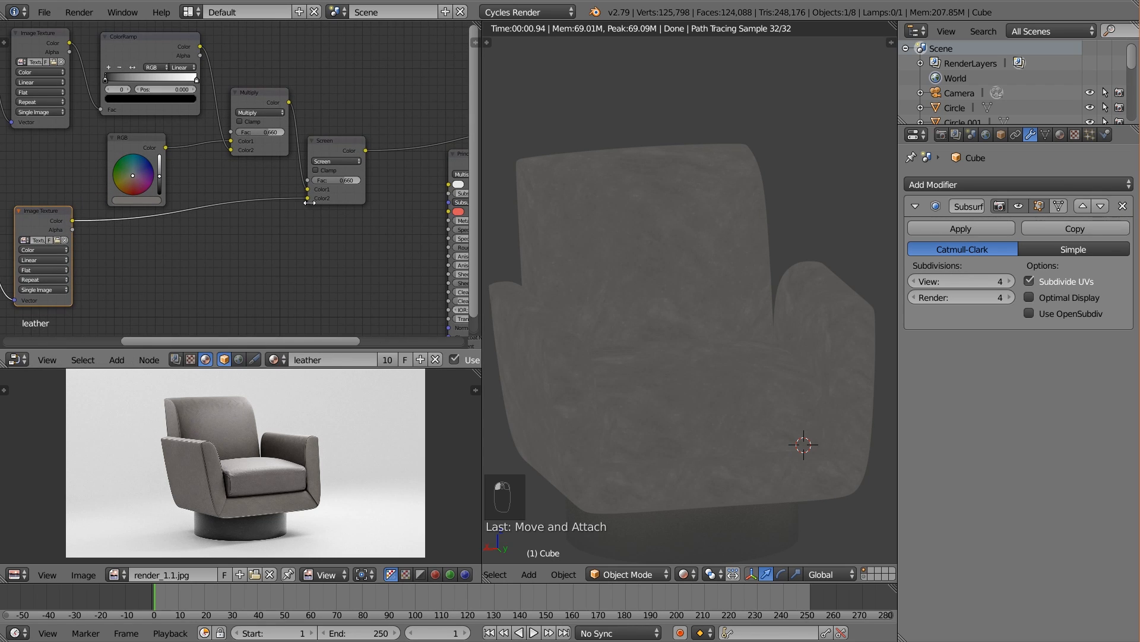
Preview the Screen node through the emission viewer and set its Fac to 0.5
{"action": "scroll", "coordinate": [316, 201], "scroll_direction": "up", "scroll_amount": 1}
{"action": "left_click", "coordinate": [358, 140], "text": "ctrl+shift"}
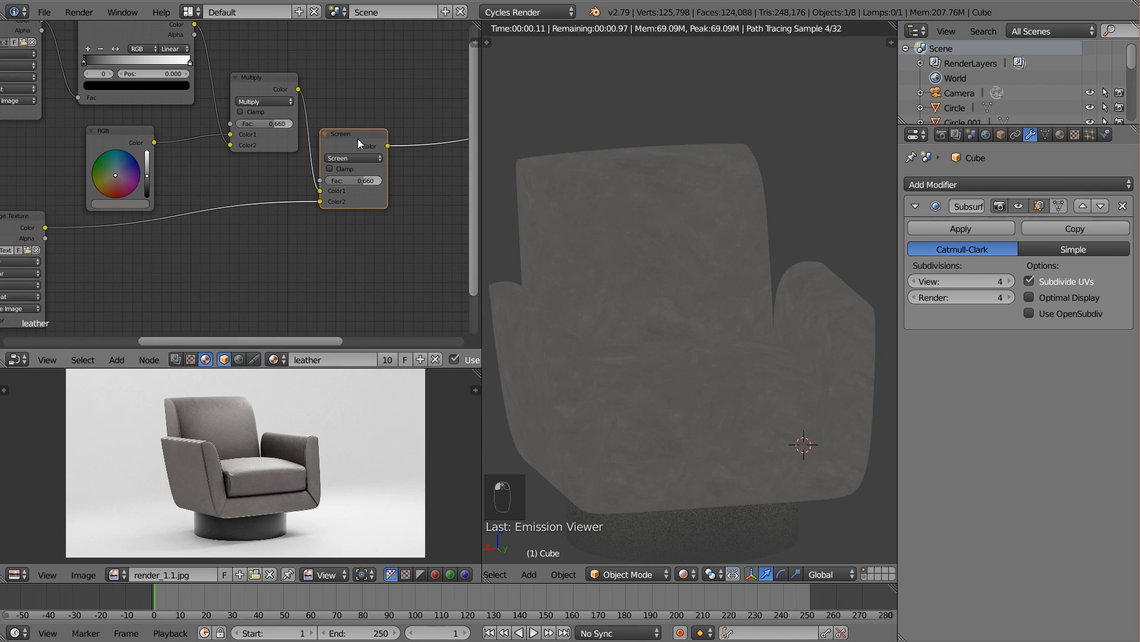
{"action": "scroll", "coordinate": [364, 198], "scroll_direction": "up", "scroll_amount": 2}
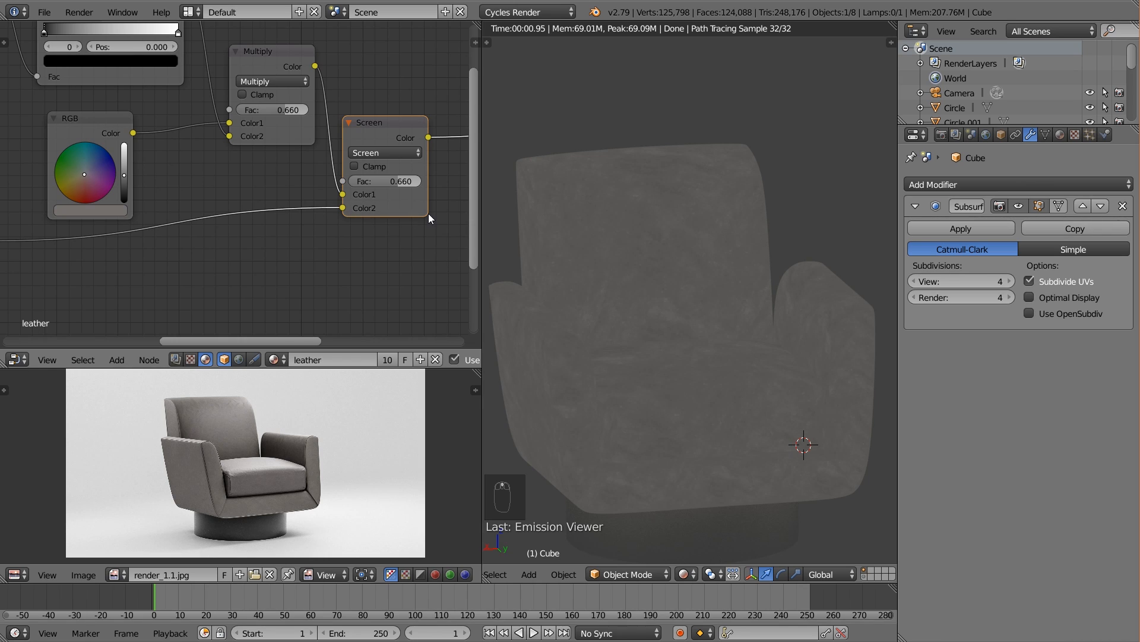
{"action": "left_click_drag", "start_coordinate": [417, 183], "coordinate": [385, 181]}
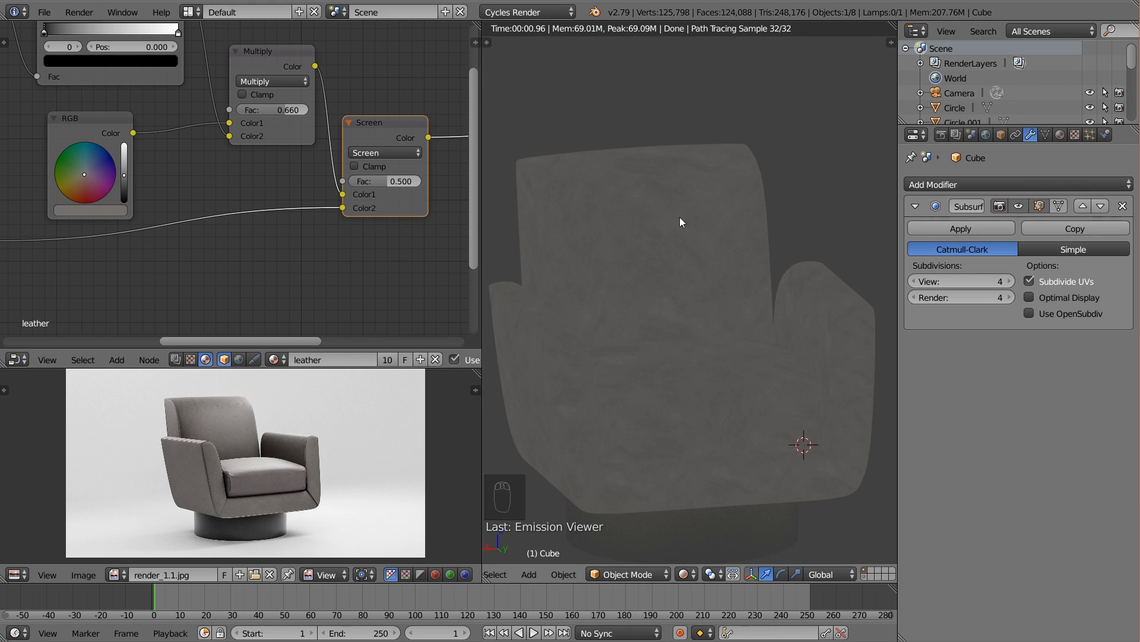
Set the X and Y scale of the lower Mapping node to 5
{"action": "scroll", "coordinate": [190, 314], "scroll_direction": "down", "scroll_amount": 3}
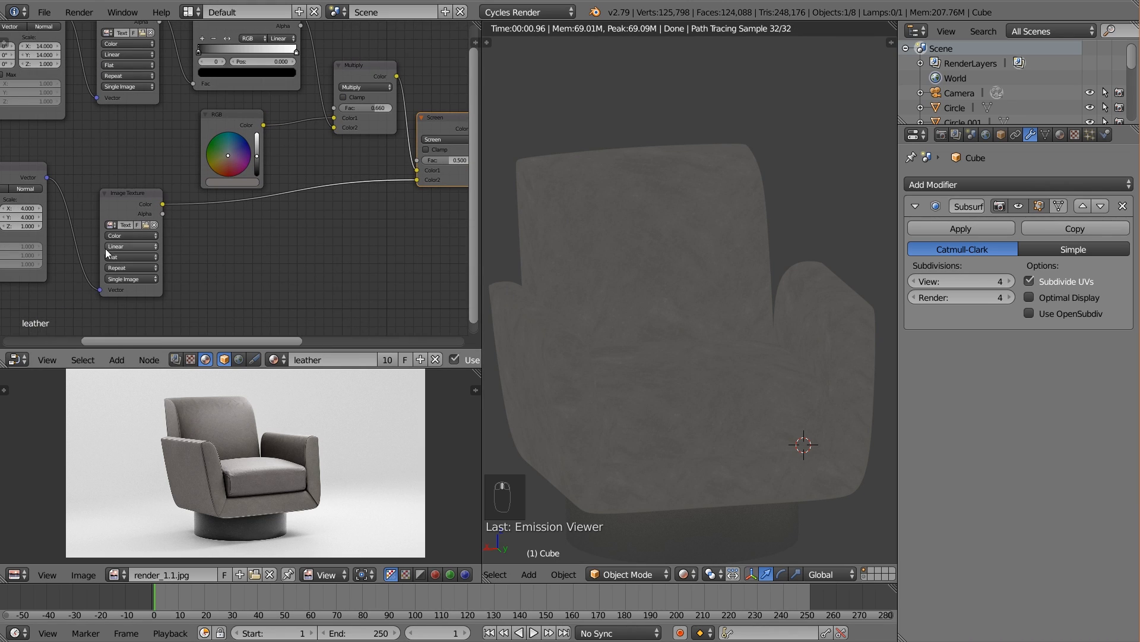
{"action": "left_click", "coordinate": [30, 209]}
{"action": "type", "text": "5"}
{"action": "key", "text": "Return"}
{"action": "left_click", "coordinate": [26, 218]}
{"action": "type", "text": "5"}
{"action": "key", "text": "Return"}
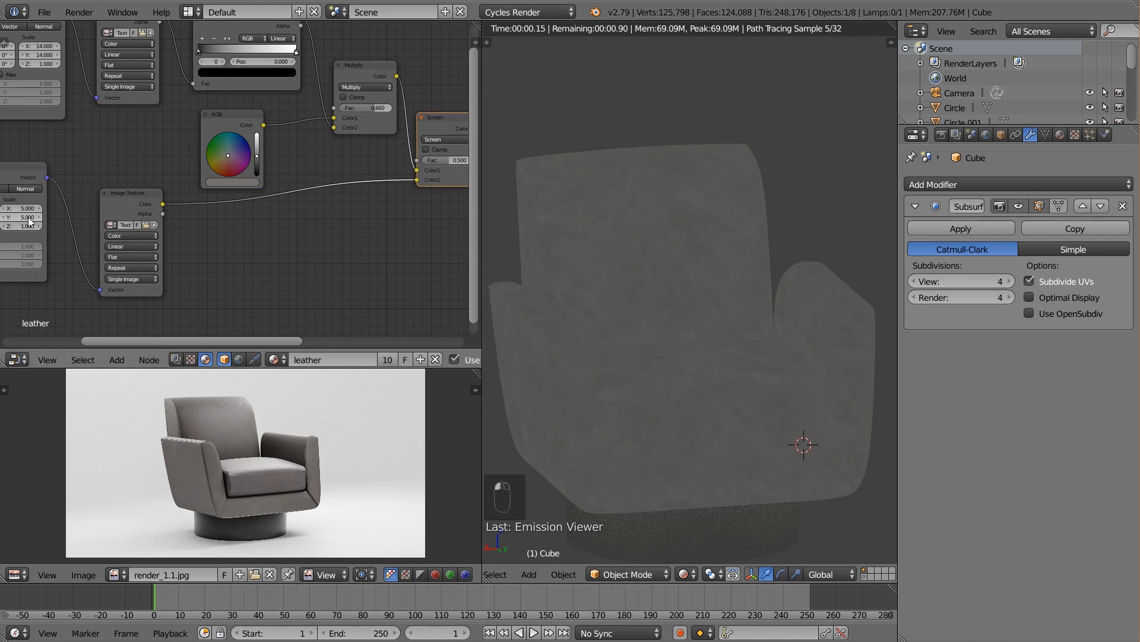
Space out the Principled BSDF, Material Output and Screen nodes to make room in the node tree
{"action": "middle_click_drag", "start_coordinate": [289, 235], "coordinate": [171, 240]}
{"action": "scroll", "coordinate": [301, 221], "scroll_direction": "down", "scroll_amount": 2}
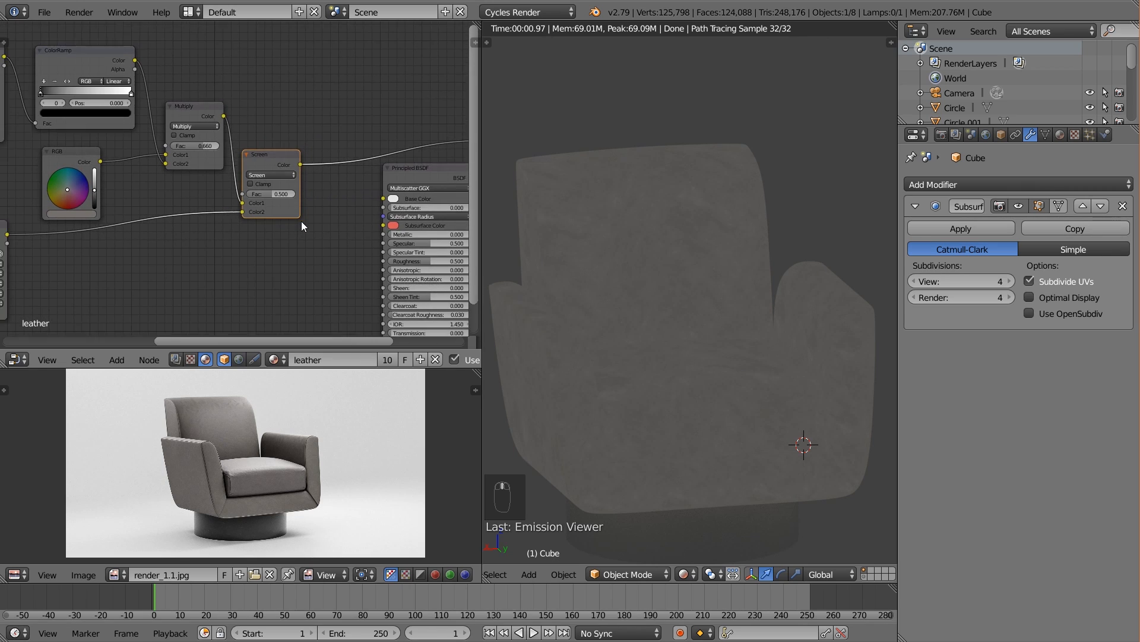
{"action": "scroll", "coordinate": [266, 237], "scroll_direction": "down", "scroll_amount": 1}
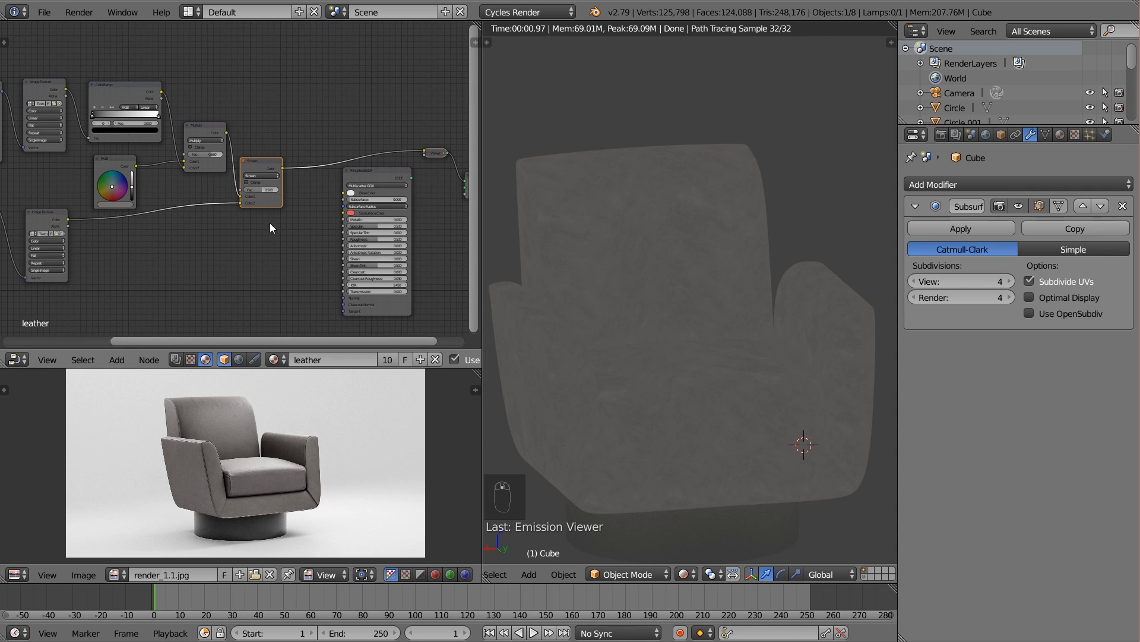
{"action": "left_click_drag", "start_coordinate": [367, 176], "coordinate": [398, 179]}
{"action": "middle_click_drag", "start_coordinate": [395, 180], "coordinate": [270, 178]}
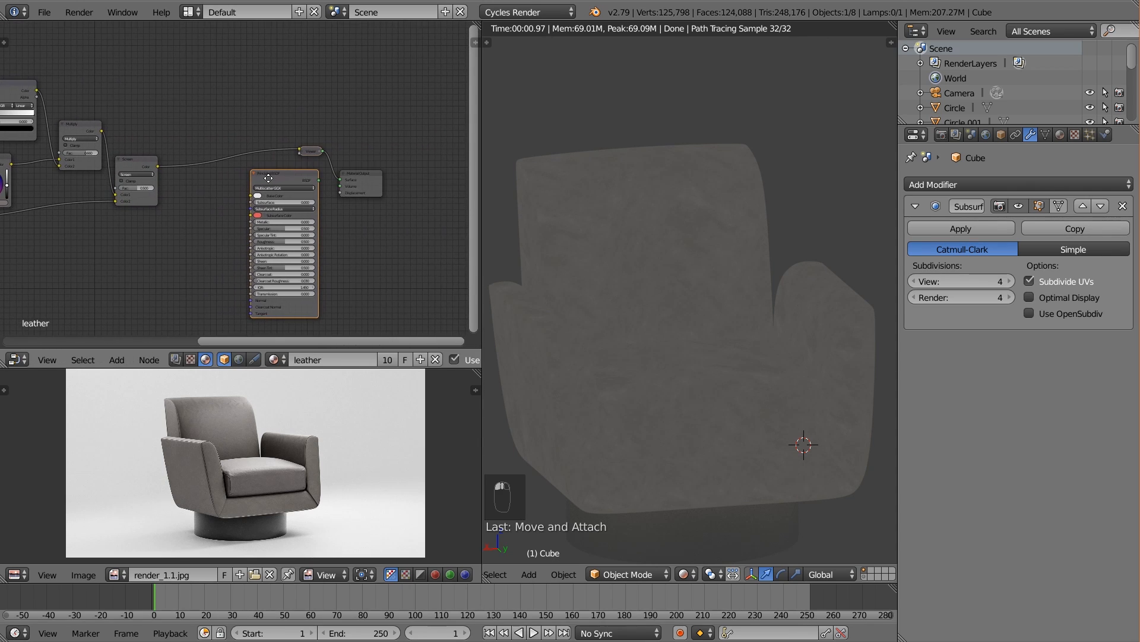
{"action": "left_click_drag", "start_coordinate": [363, 176], "coordinate": [407, 176]}
{"action": "mouse_move", "coordinate": [143, 162]}
{"action": "left_mouse_down"}
{"action": "mouse_move", "coordinate": [163, 156]}
{"action": "mouse_move", "coordinate": [152, 173]}
{"action": "left_mouse_up"}
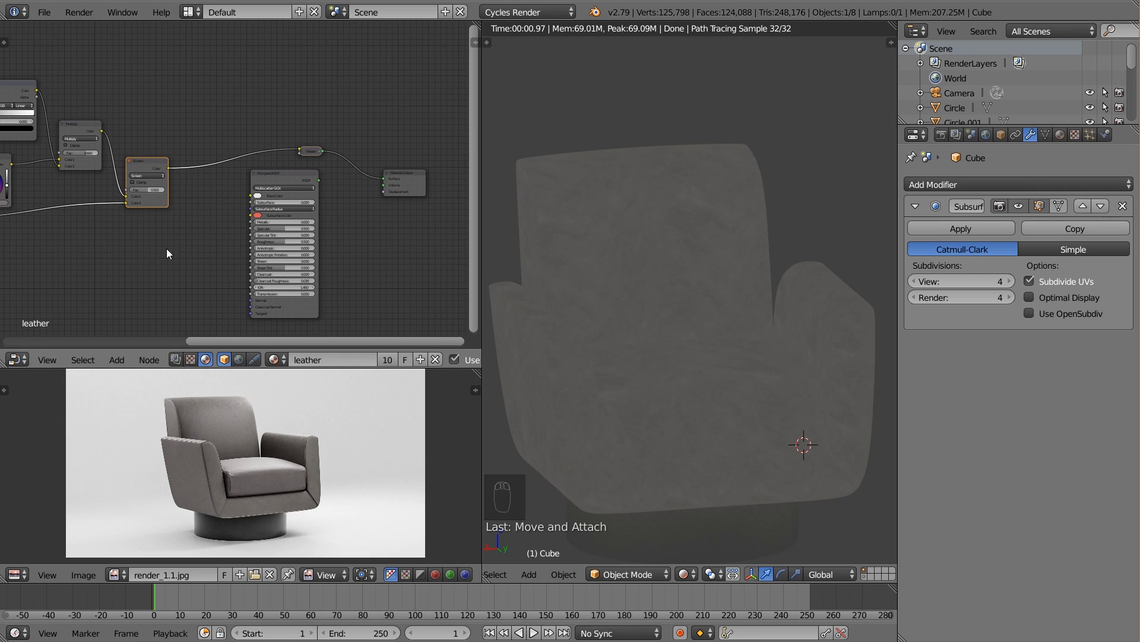
Add a Noise Texture node below the RGB and Multiply nodes
{"action": "middle_click_drag", "start_coordinate": [167, 254], "coordinate": [218, 230]}
{"action": "key", "text": "shift+a"}
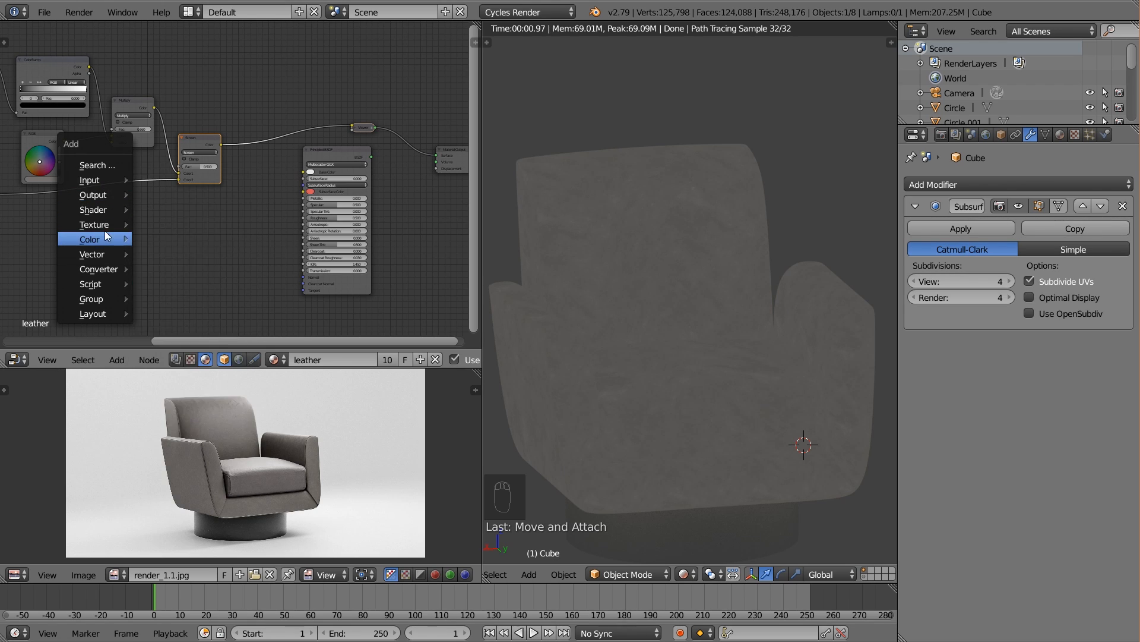
{"action": "left_click", "coordinate": [203, 374]}
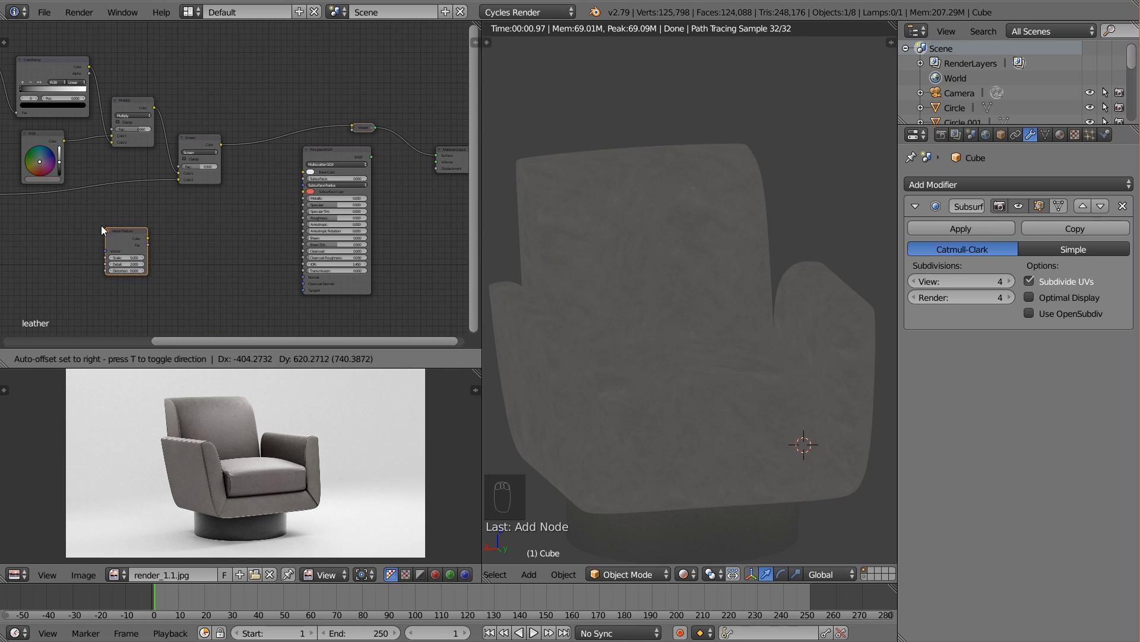
{"action": "left_click", "coordinate": [83, 221]}
{"action": "middle_click_drag", "start_coordinate": [83, 221], "coordinate": [127, 210]}
Add a ColorRamp node beside the Noise Texture and link the noise's color output to the ramp's Fac
{"action": "key", "text": "shift+a"}
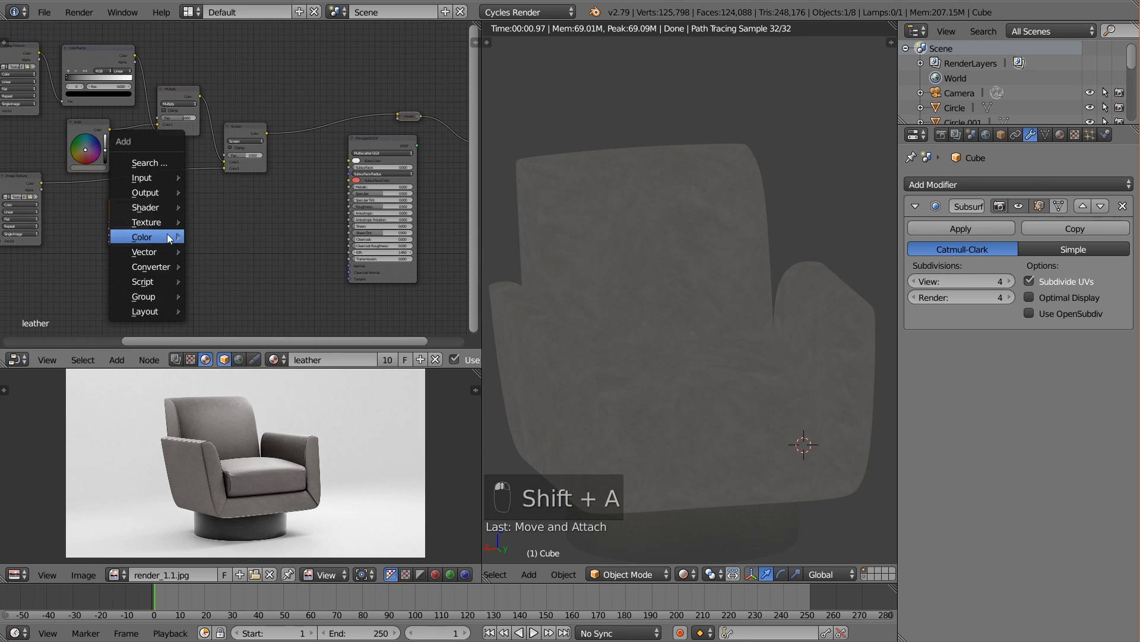
{"action": "mouse_move", "coordinate": [153, 266]}
{"action": "left_click", "coordinate": [221, 282]}
{"action": "left_click", "coordinate": [174, 200]}
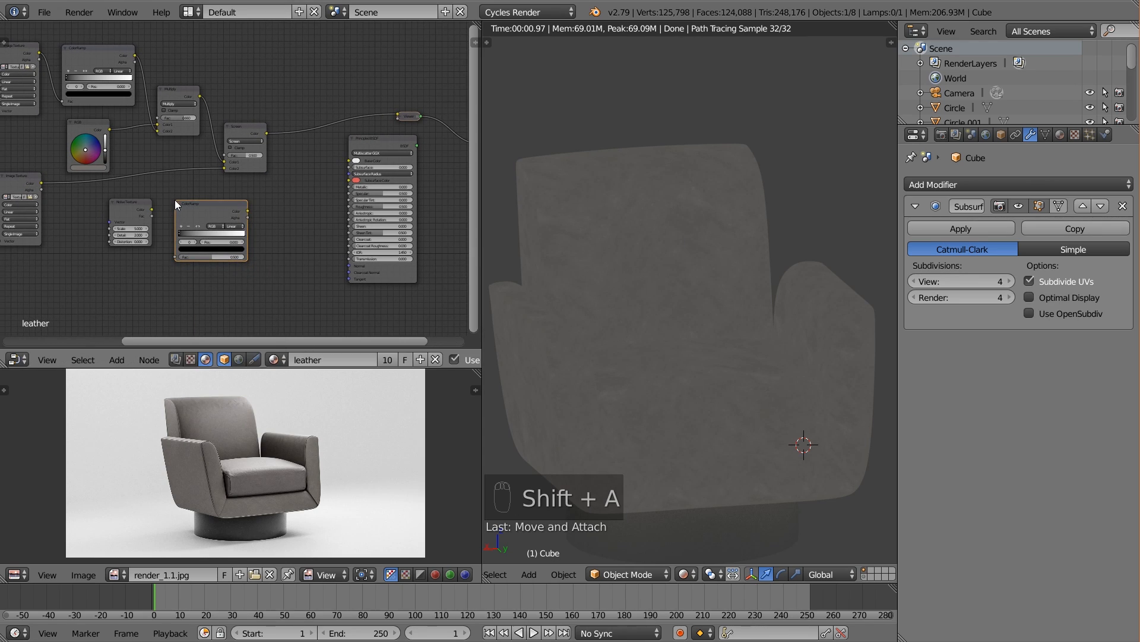
{"action": "left_click_drag", "start_coordinate": [151, 206], "coordinate": [179, 256]}
{"action": "scroll", "coordinate": [179, 255], "scroll_direction": "up", "scroll_amount": 1}
{"action": "scroll", "coordinate": [194, 219], "scroll_direction": "up", "scroll_amount": 1}
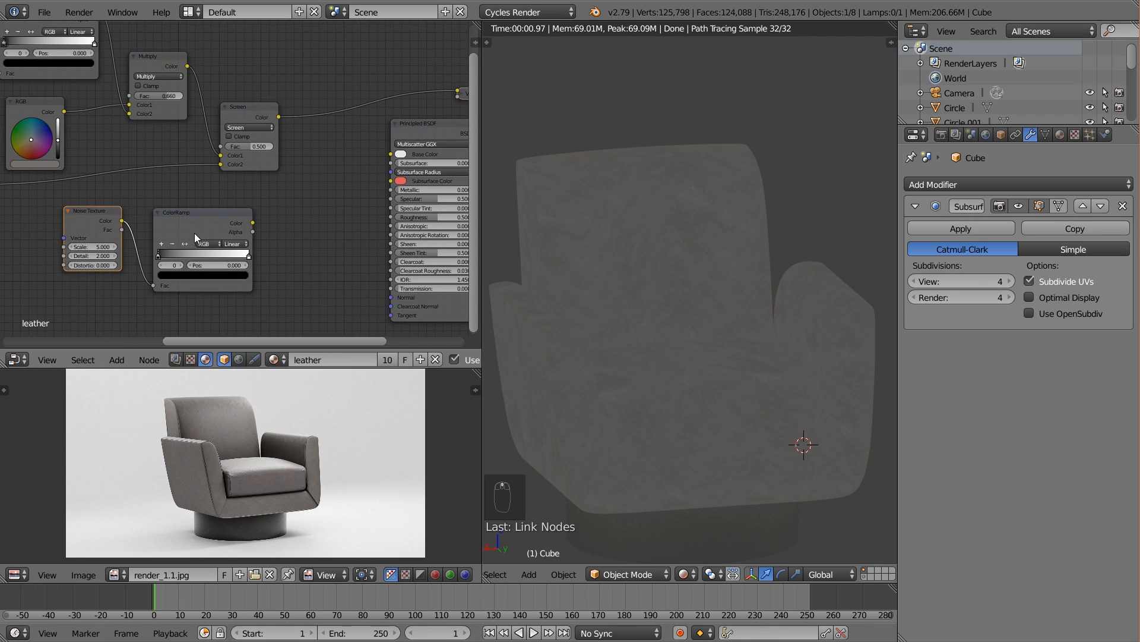
Examine the leather surface on the reference chair's seat and armrests close up
{"action": "middle_click_drag", "start_coordinate": [195, 233], "coordinate": [282, 220]}
{"action": "scroll", "coordinate": [288, 448], "scroll_direction": "up", "scroll_amount": 6}
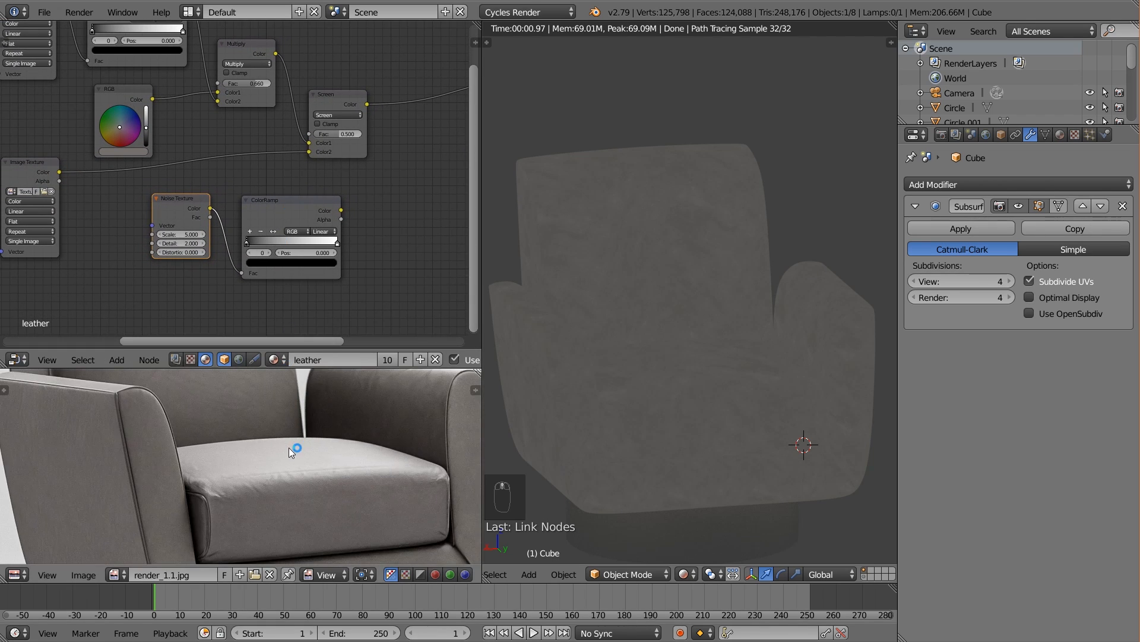
{"action": "scroll", "coordinate": [294, 463], "scroll_direction": "down", "scroll_amount": 3}
{"action": "scroll", "coordinate": [248, 267], "scroll_direction": "up", "scroll_amount": 1}
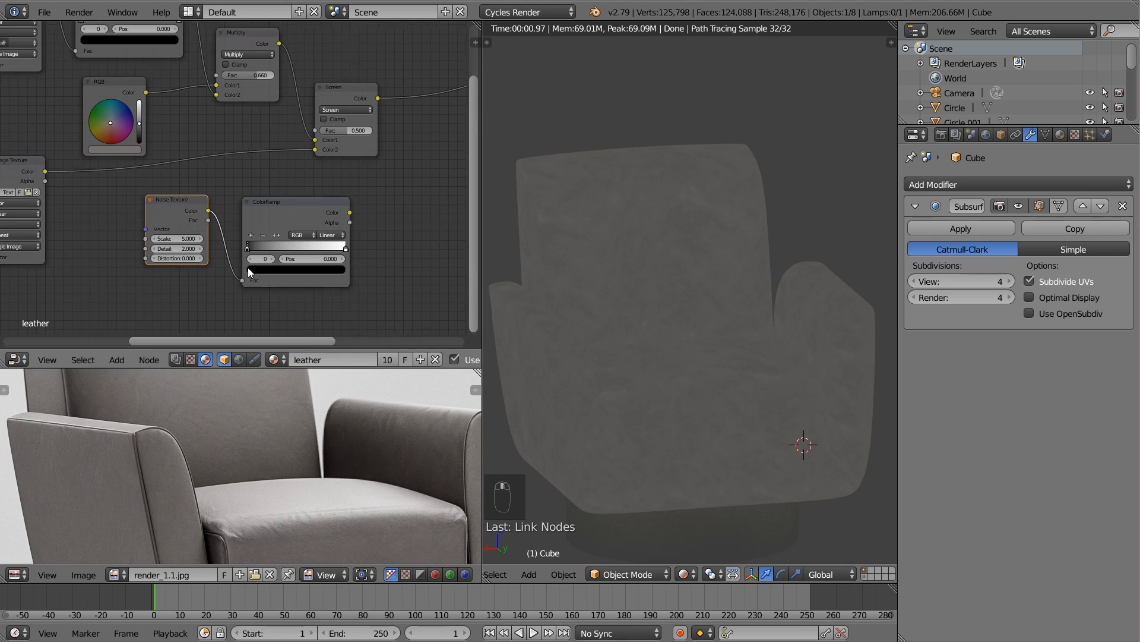
Set the ColorRamp's first stop to a leather color sampled from the seat front of the reference chair
{"action": "scroll", "coordinate": [247, 268], "scroll_direction": "up", "scroll_amount": 1}
{"action": "left_click", "coordinate": [279, 281]}
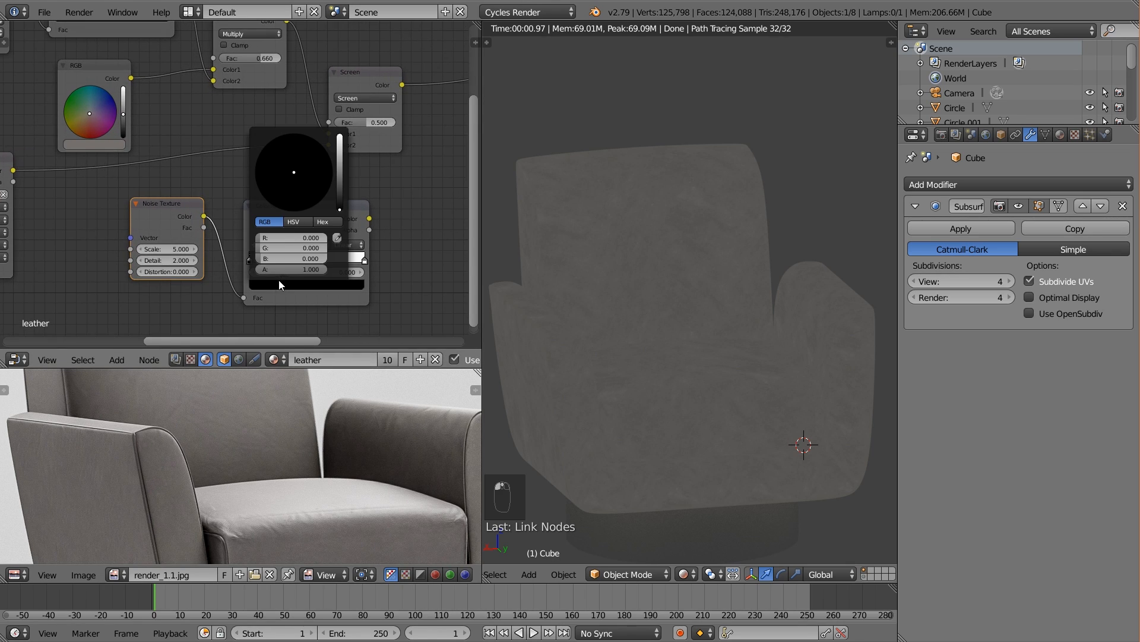
{"action": "left_click", "coordinate": [340, 236]}
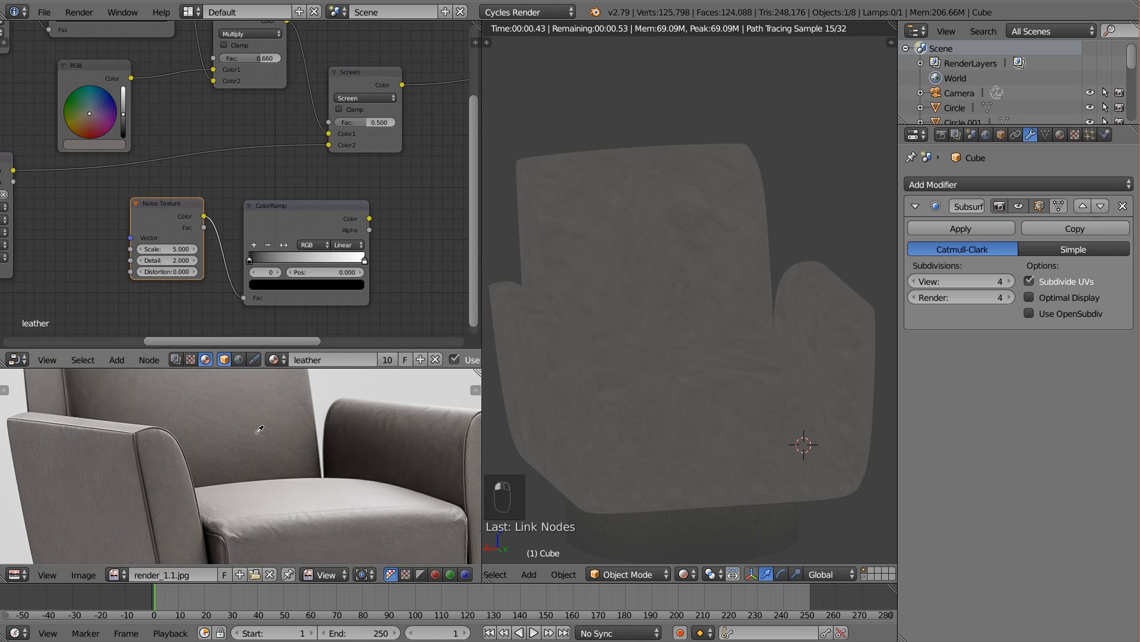
{"action": "left_click", "coordinate": [351, 544]}
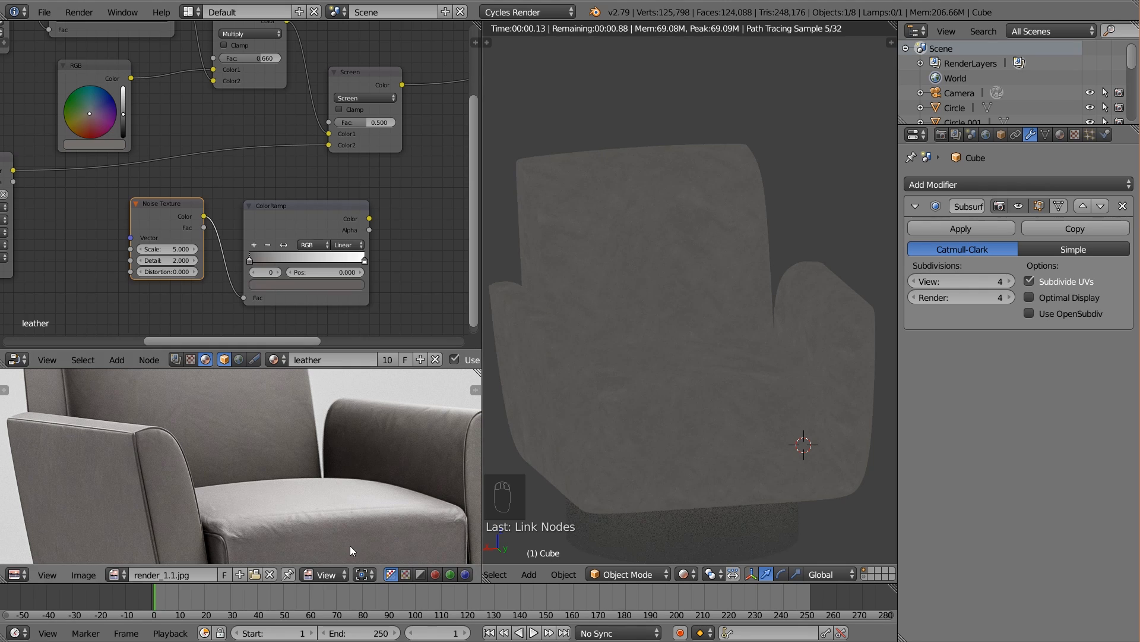
Add a ColorRamp stop at 0.333 and give it a leather color sampled from the reference image
{"action": "left_click", "coordinate": [287, 257], "text": "ctrl"}
{"action": "left_click", "coordinate": [302, 283]}
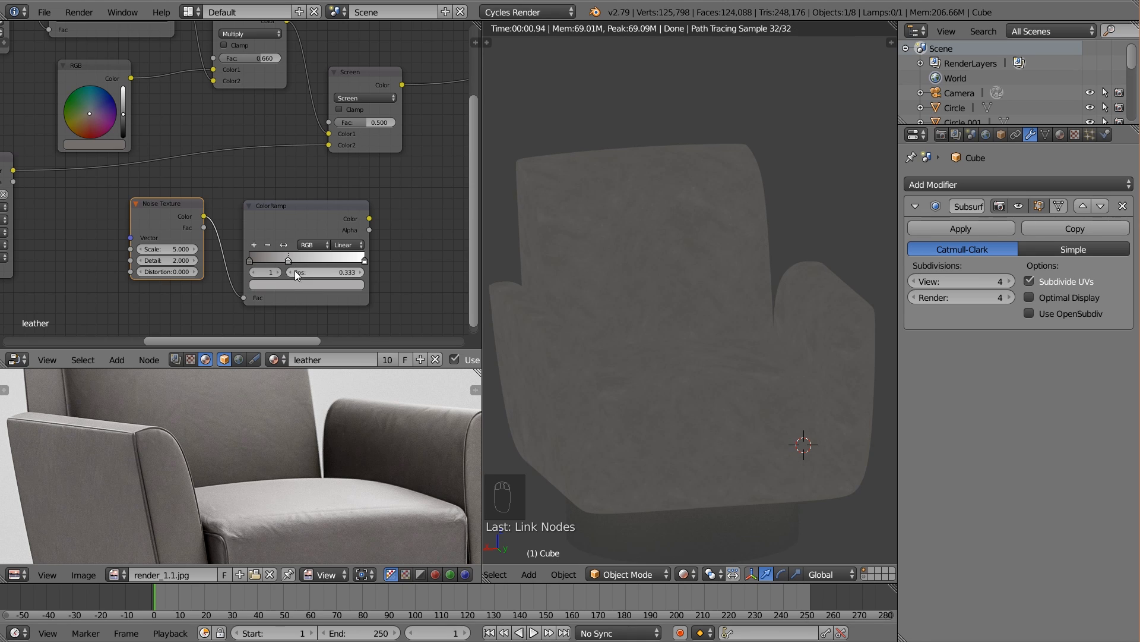
{"action": "left_click", "coordinate": [319, 284]}
{"action": "left_click", "coordinate": [337, 237]}
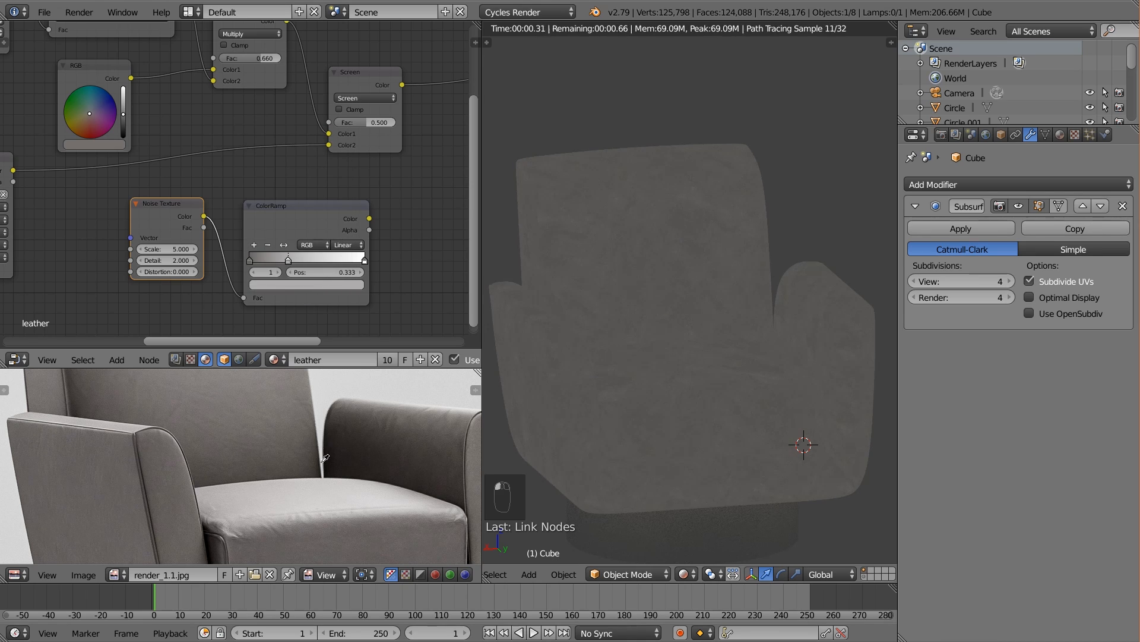
{"action": "left_click", "coordinate": [326, 528]}
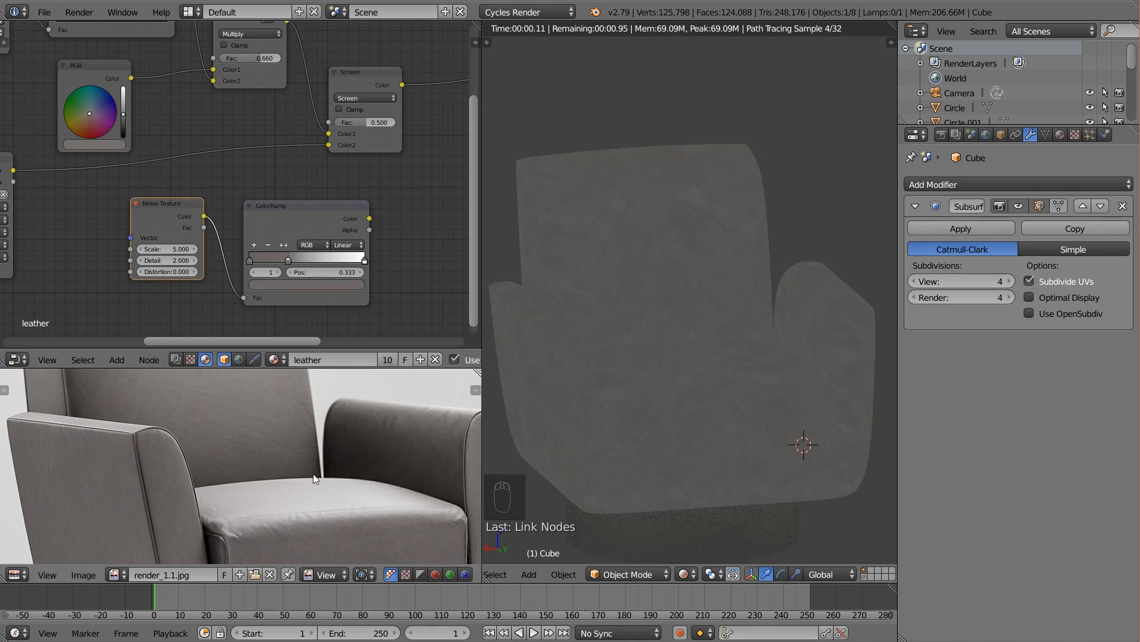
Add another ColorRamp stop at 0.699 and color it with a sample from the reference chair's far armrest
{"action": "left_click", "coordinate": [330, 261], "text": "ctrl"}
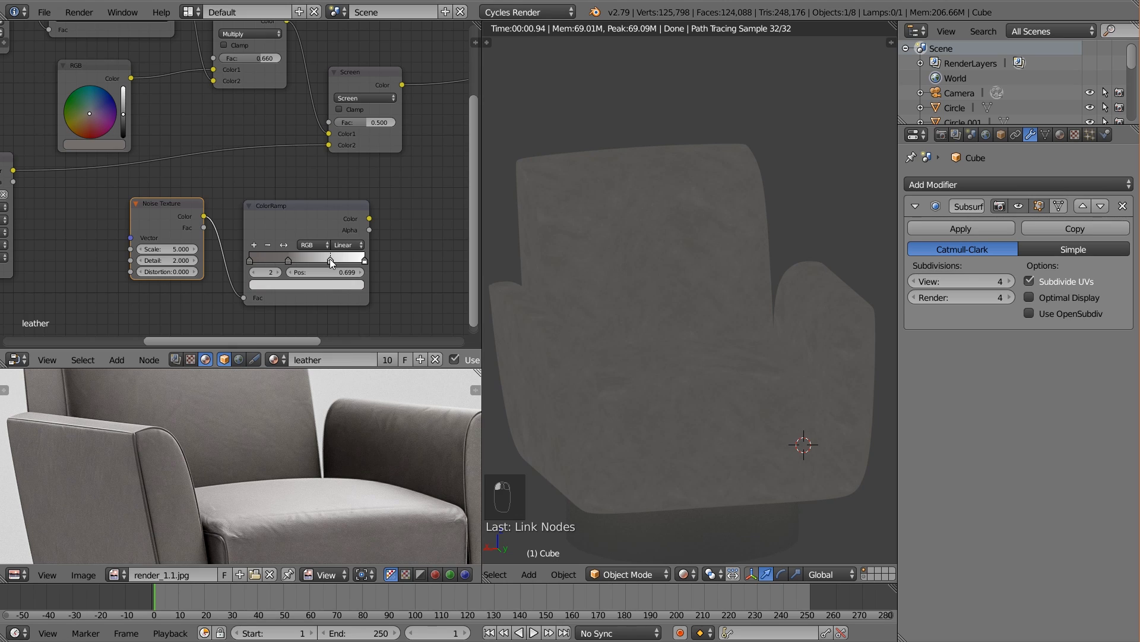
{"action": "left_click", "coordinate": [329, 285]}
{"action": "left_click", "coordinate": [337, 239]}
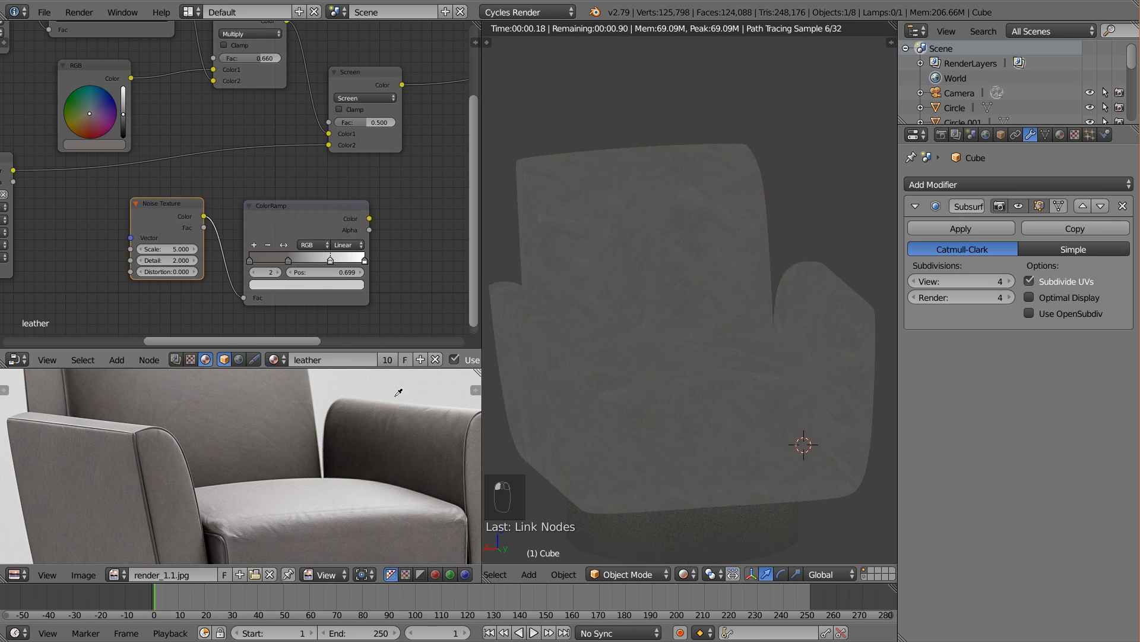
{"action": "left_click", "coordinate": [425, 416]}
Replace the ColorRamp's last stop color with one sampled from the reference chair's backrest
{"action": "left_click", "coordinate": [362, 259]}
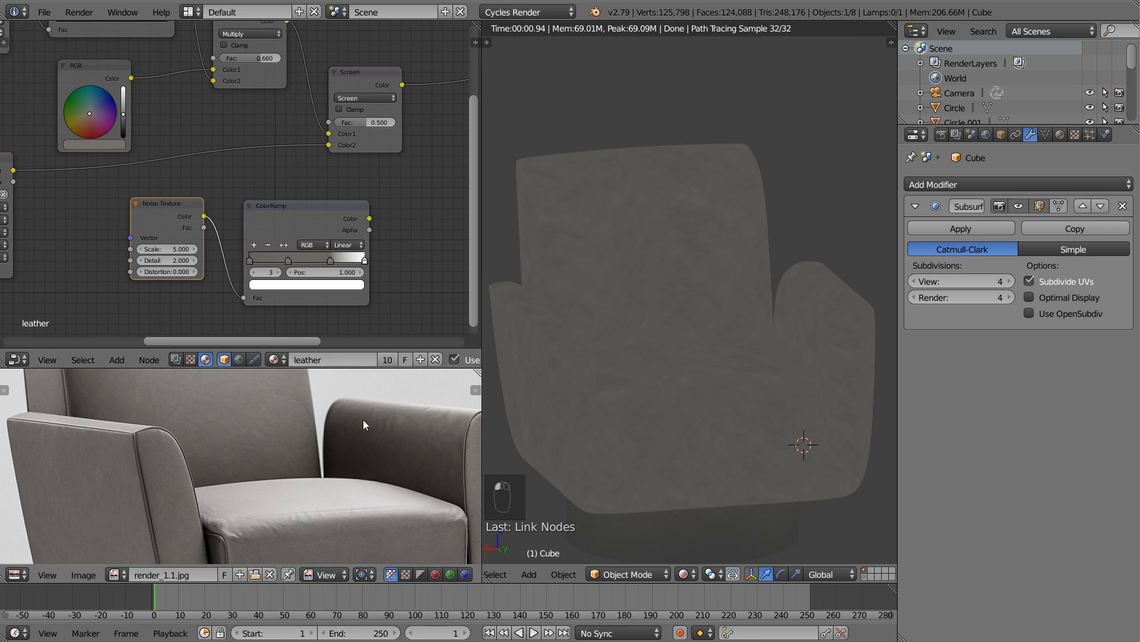
{"action": "left_click", "coordinate": [317, 288]}
{"action": "left_click", "coordinate": [337, 239]}
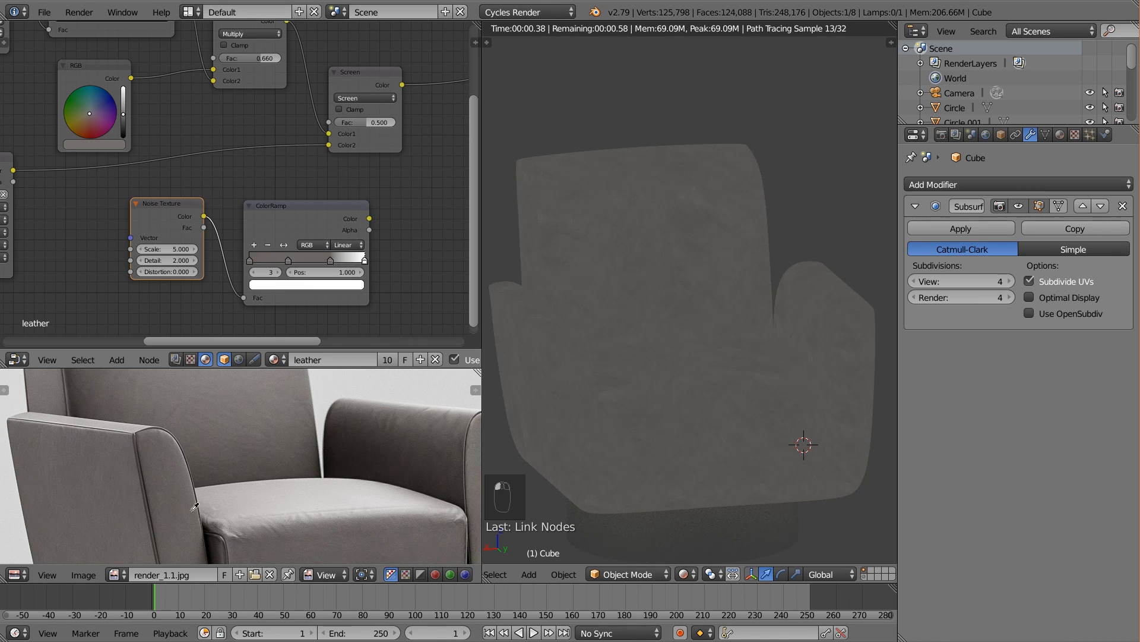
{"action": "left_click", "coordinate": [304, 416]}
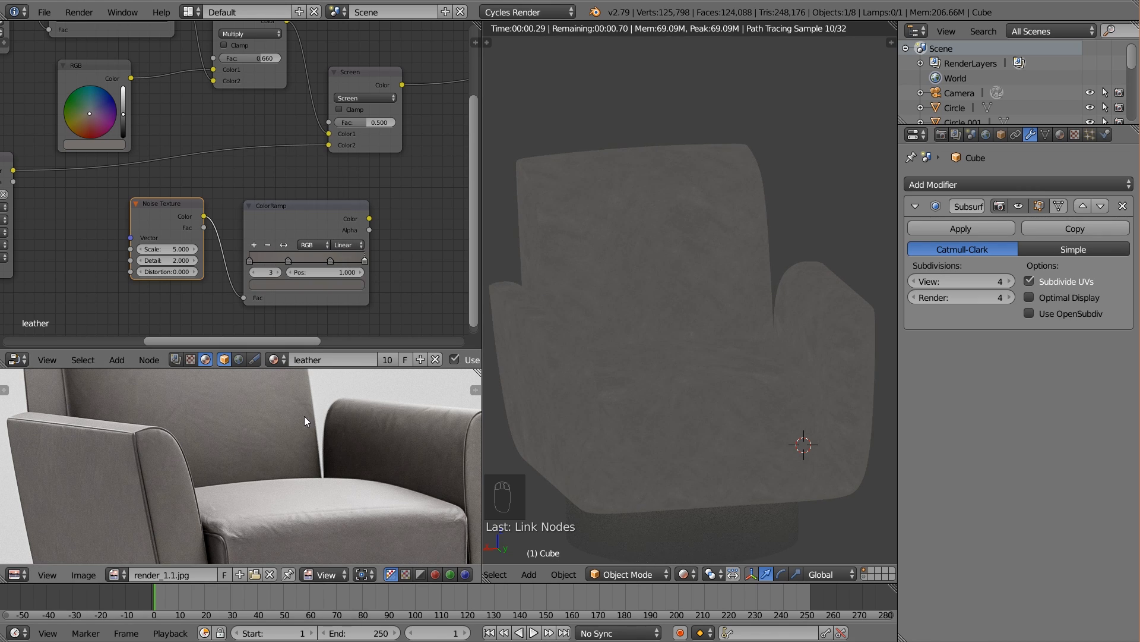
Tint the ColorRamp's second stop slightly reddish and the last stop slightly greenish, and shift the second stop to 0.319
{"action": "left_click", "coordinate": [288, 260]}
{"action": "left_click", "coordinate": [299, 283]}
{"action": "left_click_drag", "start_coordinate": [294, 173], "coordinate": [294, 176]}
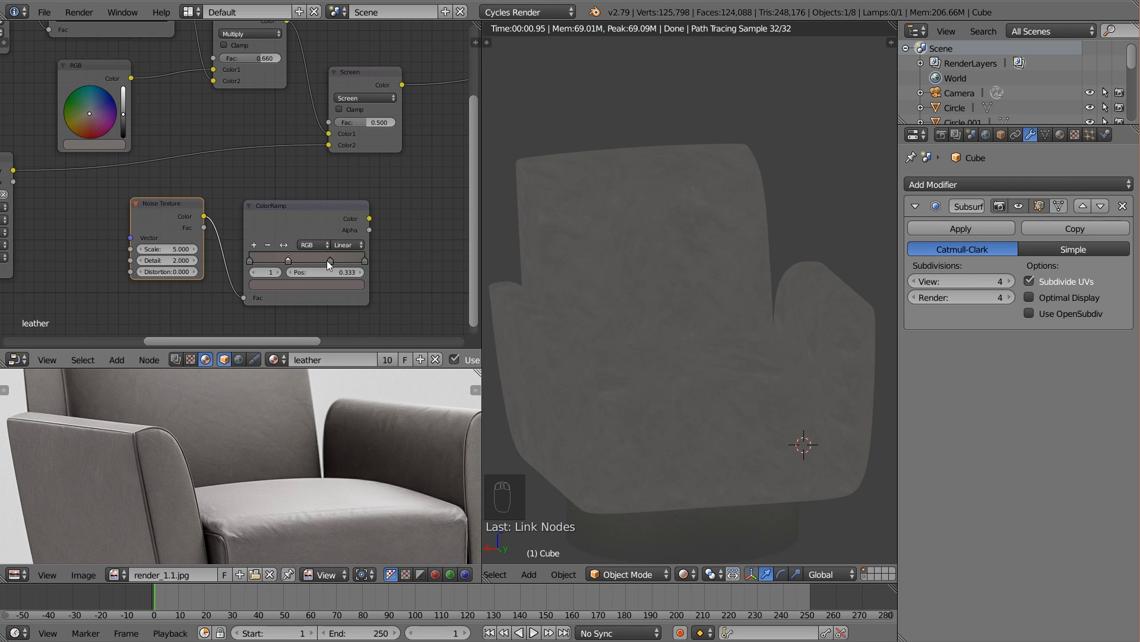
{"action": "left_click", "coordinate": [364, 261]}
{"action": "left_click", "coordinate": [336, 284]}
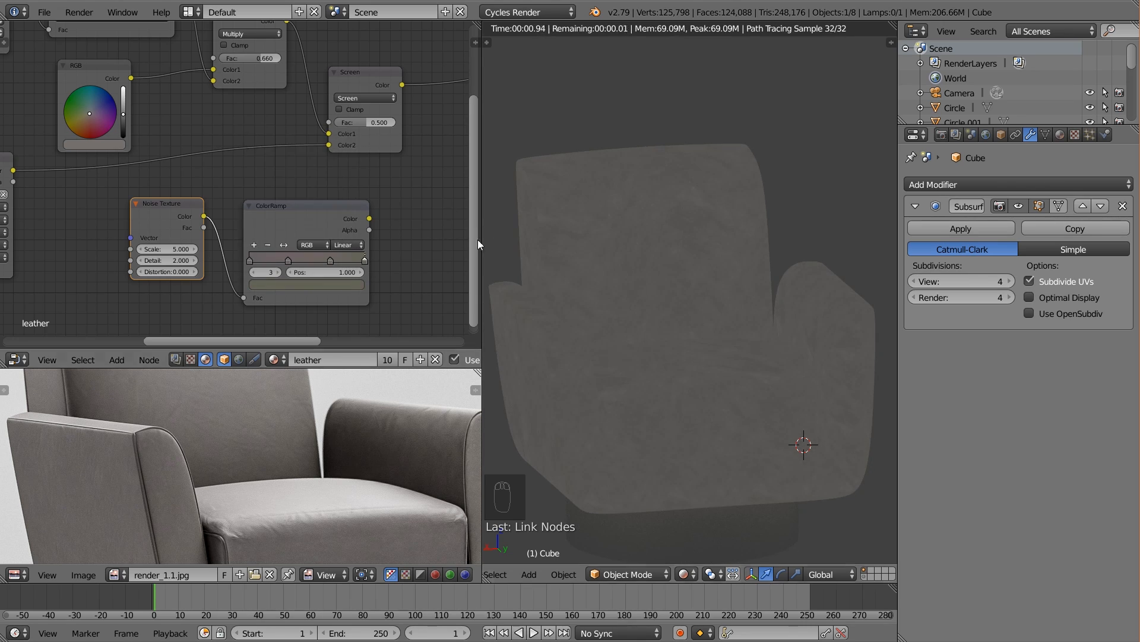
{"action": "left_click", "coordinate": [330, 261]}
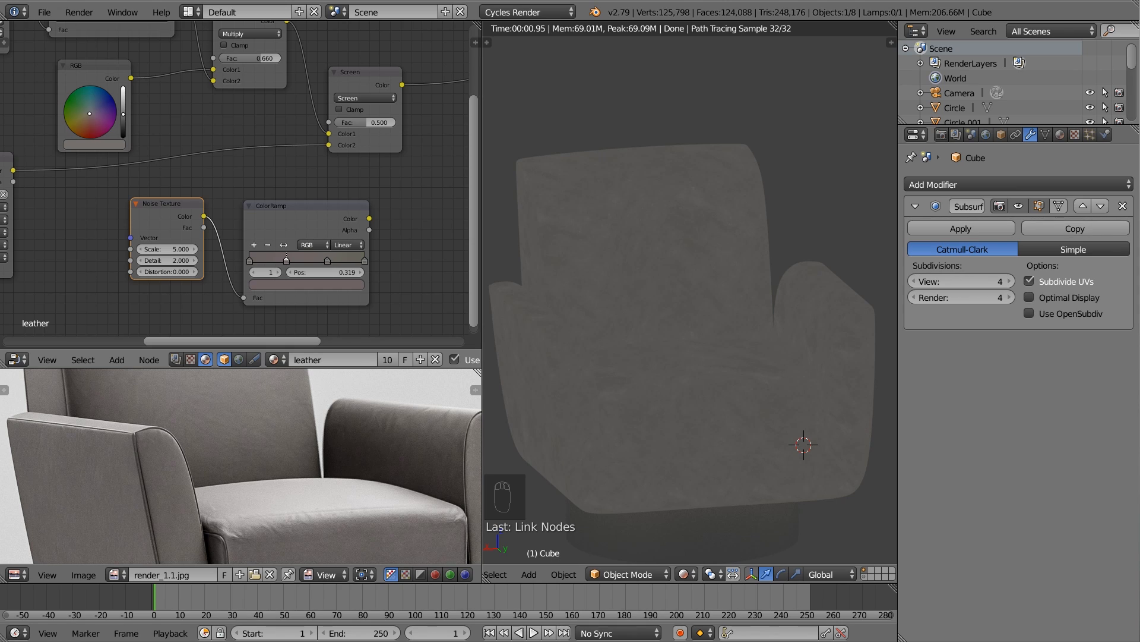
Set the Noise Texture's Scale to 15 and Detail to 8
{"action": "left_click", "coordinate": [165, 248]}
{"action": "type", "text": "1"}
{"action": "left_click", "coordinate": [173, 259]}
{"action": "type", "text": "8"}
{"action": "key", "text": "Return"}
Move the Noise Texture and ColorRamp nodes closer together below the Screen node
{"action": "left_click_drag", "start_coordinate": [180, 220], "coordinate": [174, 224]}
{"action": "middle_click_drag", "start_coordinate": [174, 224], "coordinate": [99, 222]}
{"action": "left_click_drag", "start_coordinate": [102, 219], "coordinate": [90, 213]}
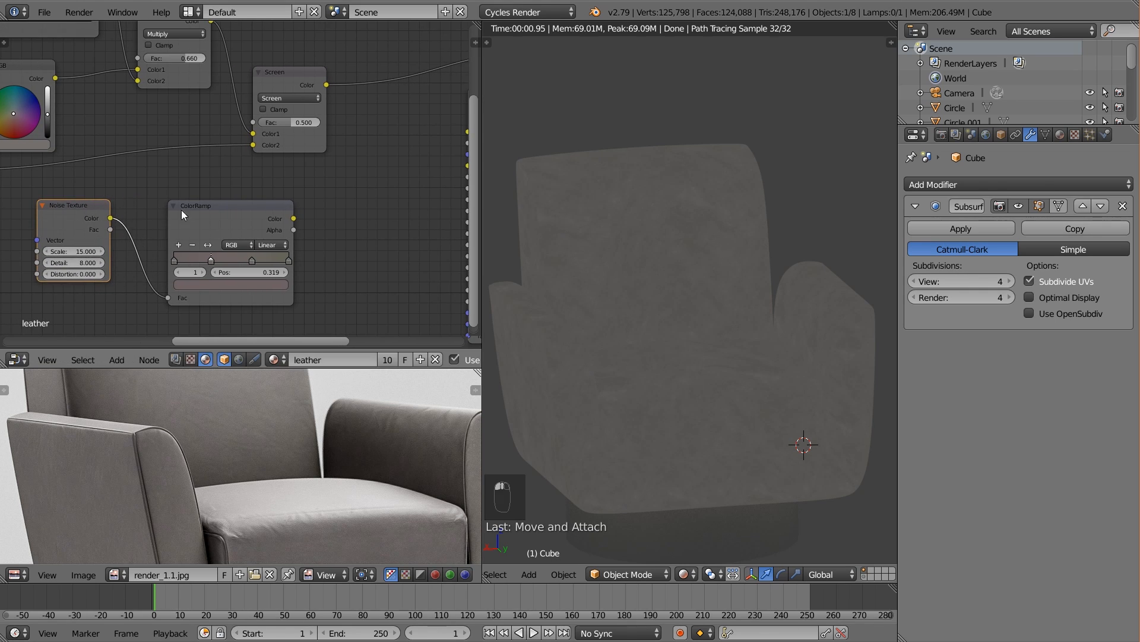
{"action": "left_click_drag", "start_coordinate": [210, 207], "coordinate": [187, 204]}
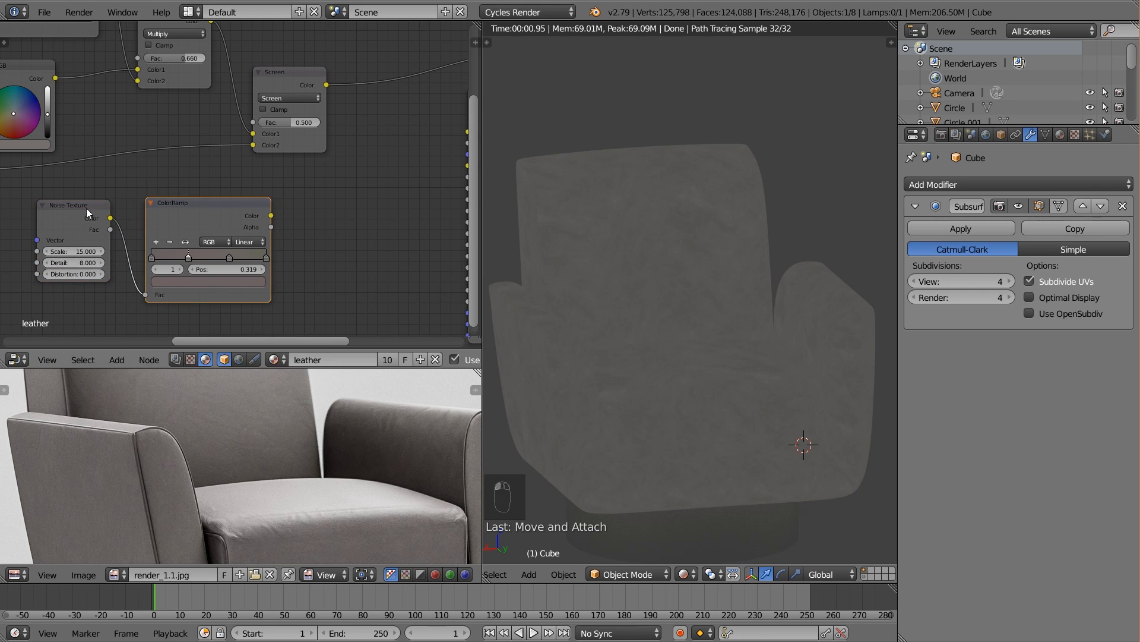
{"action": "left_click_drag", "start_coordinate": [87, 207], "coordinate": [89, 209]}
{"action": "middle_click_drag", "start_coordinate": [201, 229], "coordinate": [155, 232]}
Preview the ColorRamp's color on the chair through the emission viewer and set the ramp's interpolation to Ease
{"action": "left_click", "coordinate": [184, 213], "text": "ctrl+shift"}
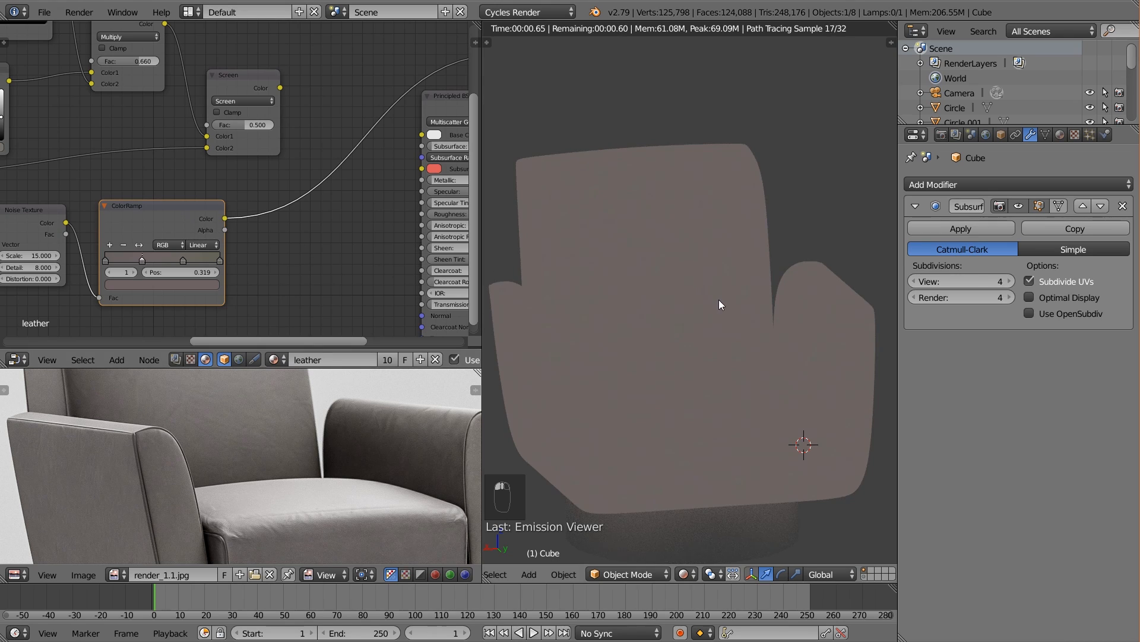
{"action": "scroll", "coordinate": [715, 308], "scroll_direction": "up", "scroll_amount": 4}
{"action": "scroll", "coordinate": [671, 286], "scroll_direction": "down", "scroll_amount": 4}
{"action": "scroll", "coordinate": [681, 284], "scroll_direction": "up", "scroll_amount": 6}
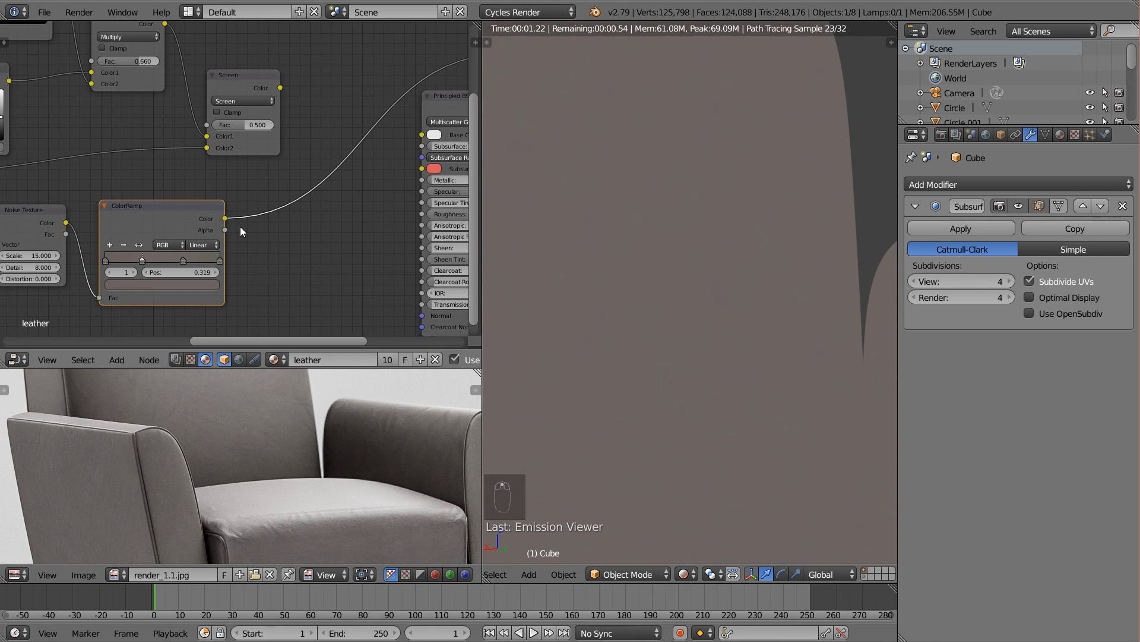
{"action": "left_click", "coordinate": [209, 247]}
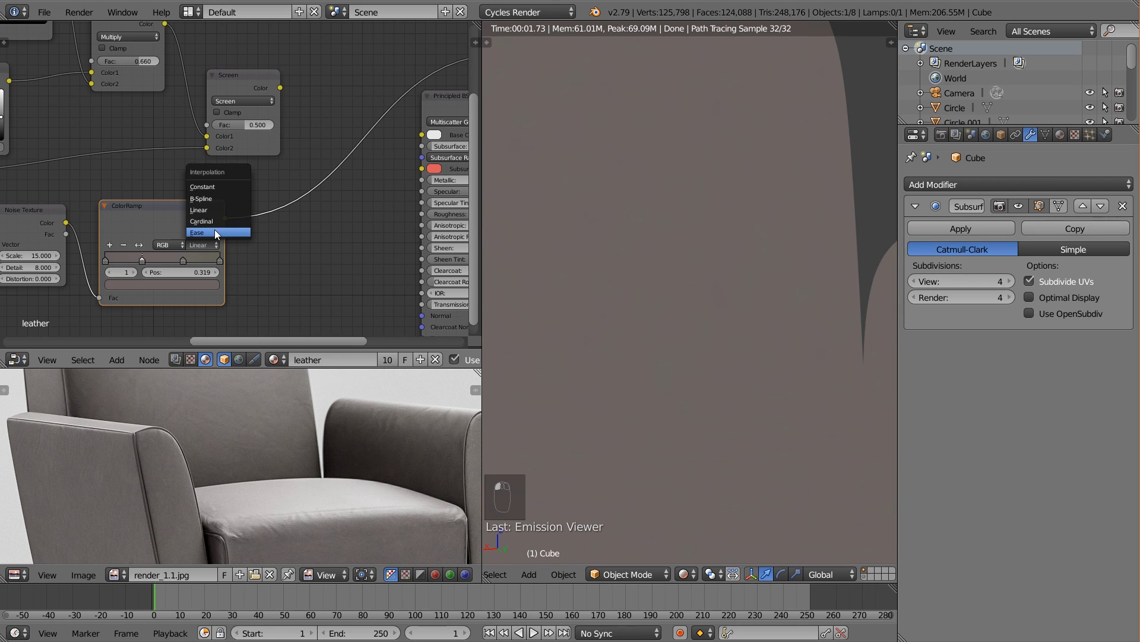
{"action": "left_click", "coordinate": [215, 229]}
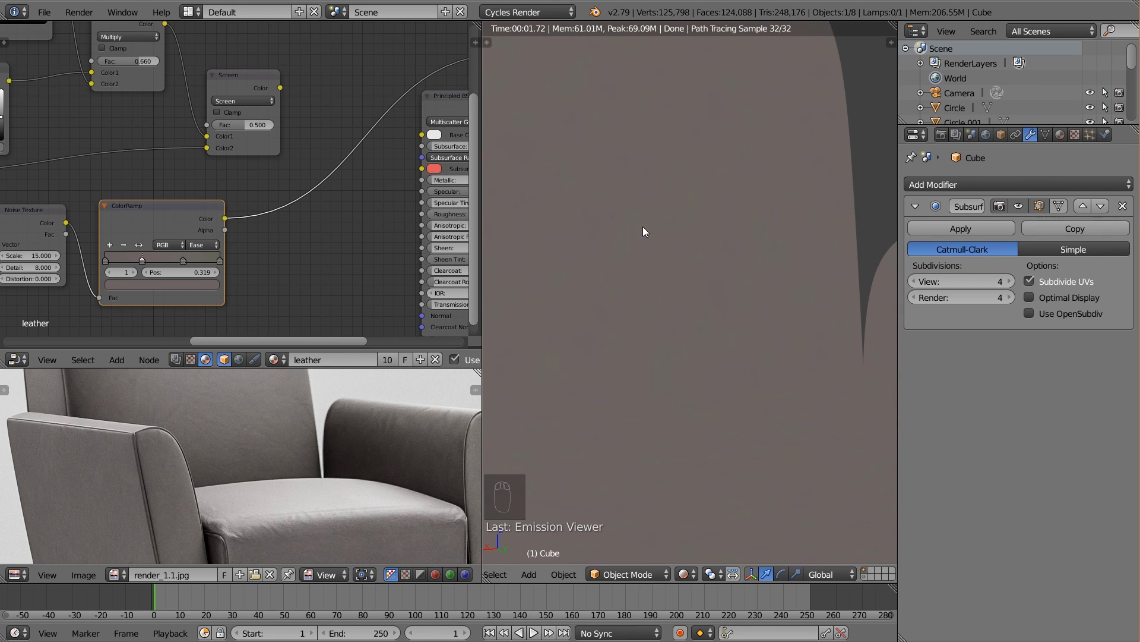
Duplicate the Screen node and insert the copy into the ColorRamp's output link, ahead of the Principled BSDF
{"action": "left_click_drag", "start_coordinate": [177, 211], "coordinate": [183, 203]}
{"action": "scroll", "coordinate": [236, 240], "scroll_direction": "down", "scroll_amount": 2}
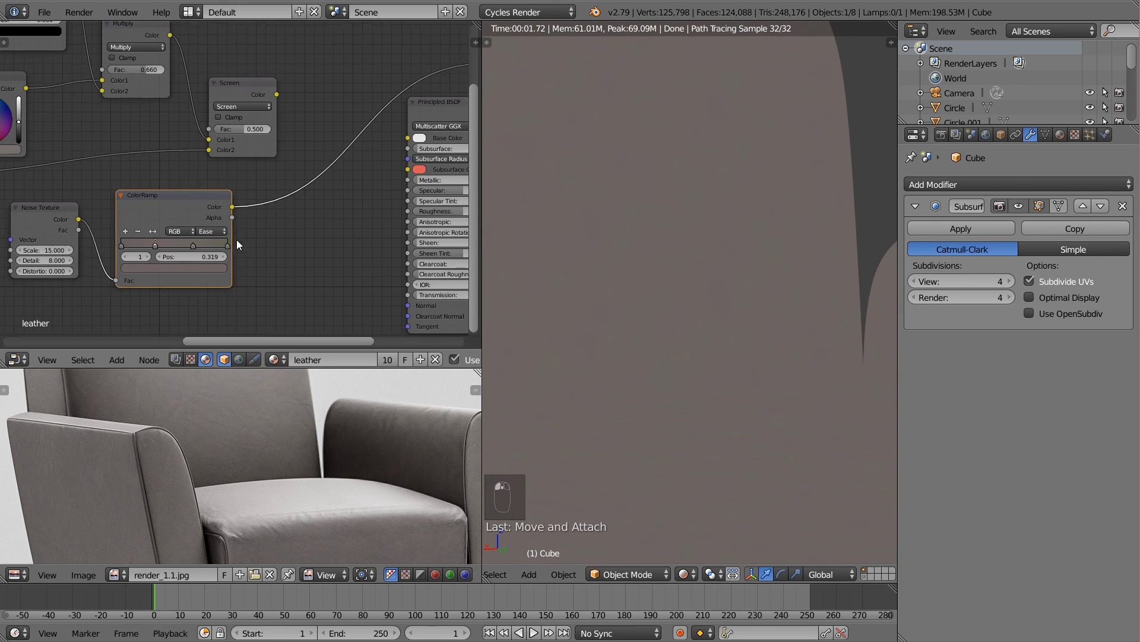
{"action": "middle_click_drag", "start_coordinate": [253, 144], "coordinate": [204, 173]}
{"action": "left_click", "coordinate": [199, 138]}
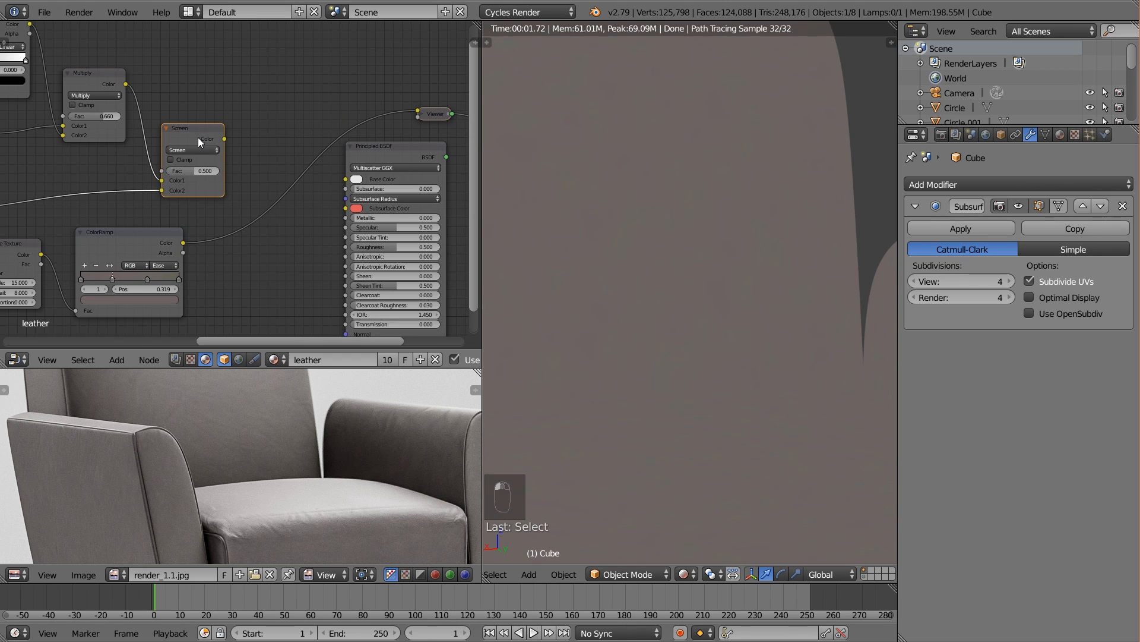
{"action": "key", "text": "shift+d"}
{"action": "left_click", "coordinate": [278, 170]}
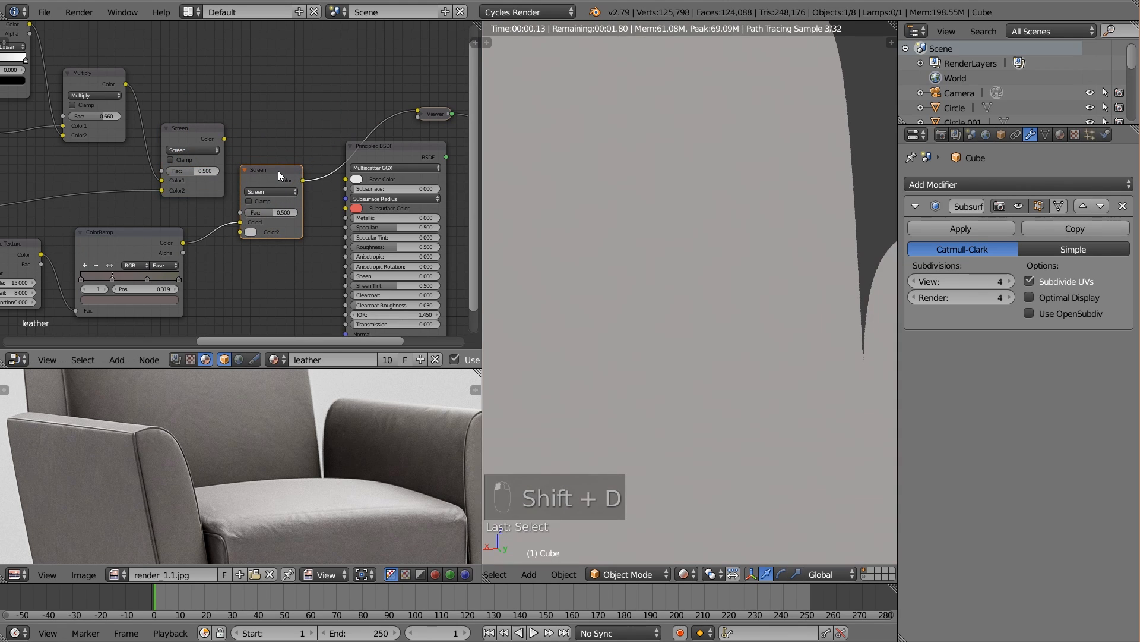
Switch the copied mix node to Overlay, feeding the Screen result into Color1 and the ColorRamp into Color2
{"action": "left_click", "coordinate": [272, 191]}
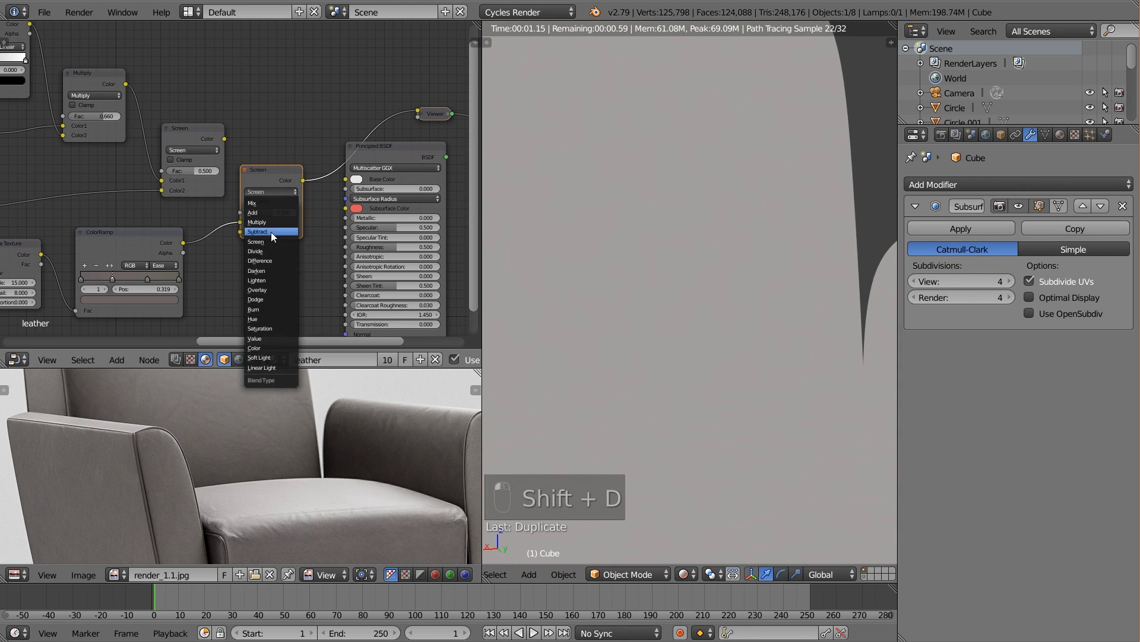
{"action": "left_click", "coordinate": [276, 289]}
{"action": "left_click_drag", "start_coordinate": [236, 224], "coordinate": [241, 232]}
{"action": "left_click_drag", "start_coordinate": [224, 138], "coordinate": [240, 221]}
{"action": "left_click_drag", "start_coordinate": [270, 172], "coordinate": [281, 172]}
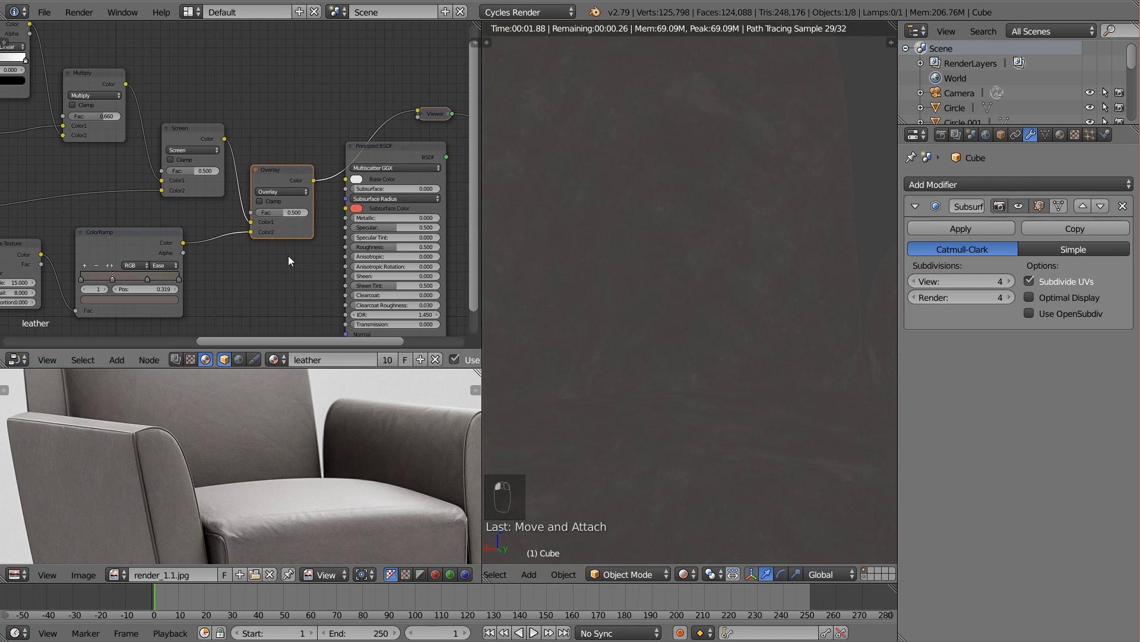
Adjust the Overlay node's Fac to 0.631 while checking the blended color on the chair
{"action": "mouse_move", "coordinate": [292, 213]}
{"action": "left_mouse_down"}
{"action": "mouse_move", "coordinate": [309, 213]}
{"action": "mouse_move", "coordinate": [291, 213]}
{"action": "left_mouse_up"}
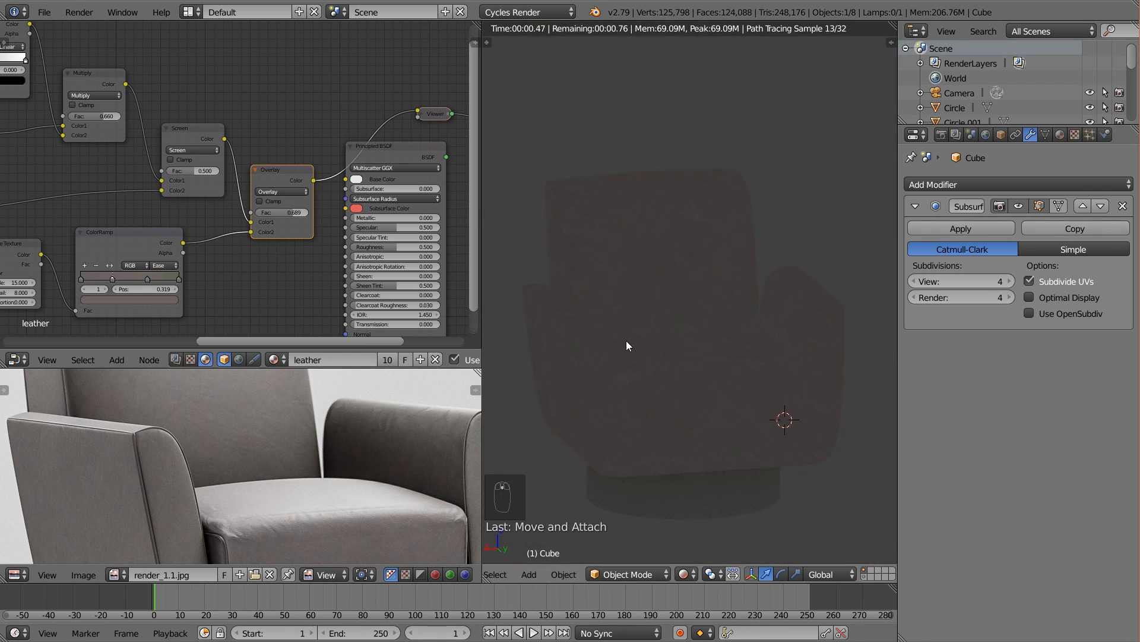
{"action": "scroll", "coordinate": [628, 346], "scroll_direction": "up", "scroll_amount": 3}
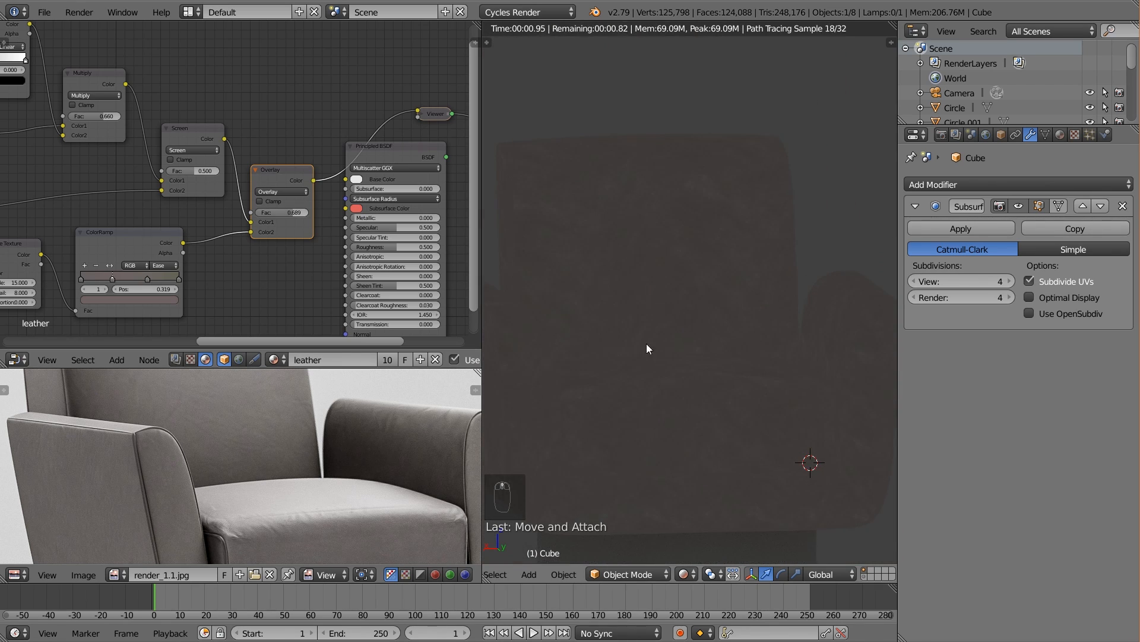
{"action": "left_click_drag", "start_coordinate": [297, 212], "coordinate": [290, 212]}
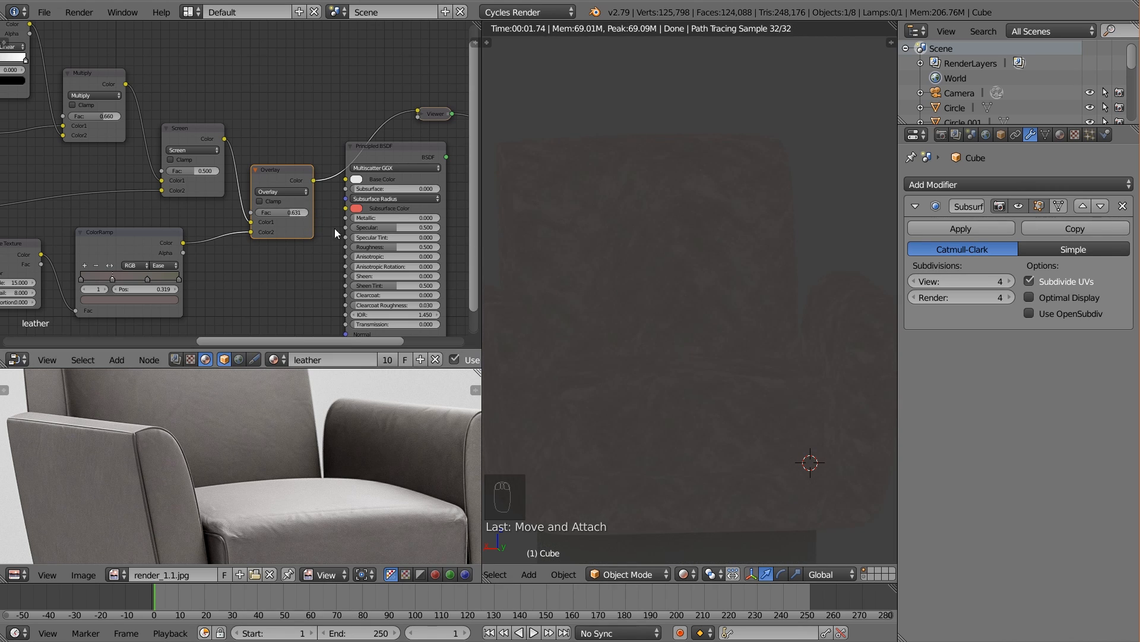
{"action": "middle_click_drag", "start_coordinate": [664, 373], "coordinate": [689, 370]}
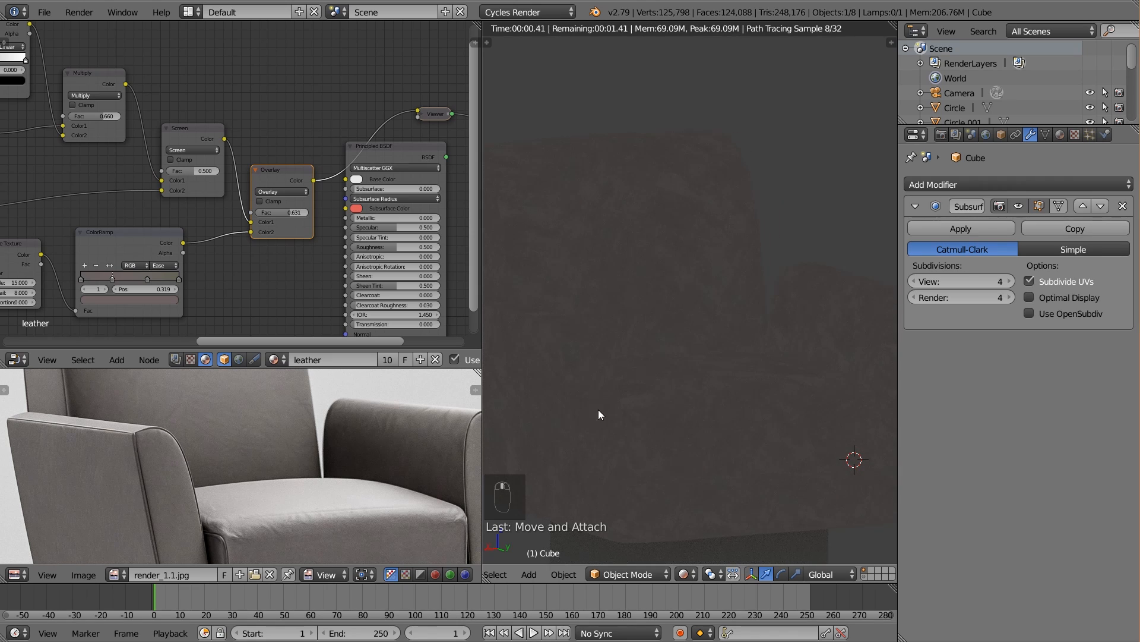
{"action": "scroll", "coordinate": [348, 240], "scroll_direction": "down", "scroll_amount": 2}
Make room beside the Principled BSDF, link the Overlay color to its Base Color, and preview the shader on the whole chair
{"action": "middle_click_drag", "start_coordinate": [341, 242], "coordinate": [188, 202]}
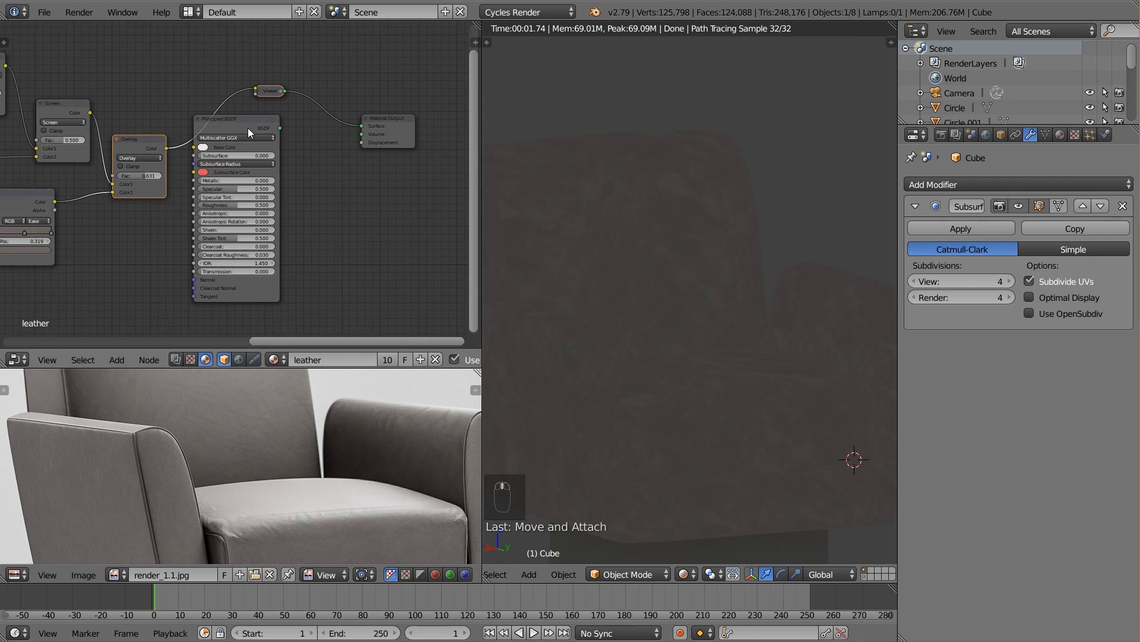
{"action": "left_click_drag", "start_coordinate": [248, 127], "coordinate": [272, 133]}
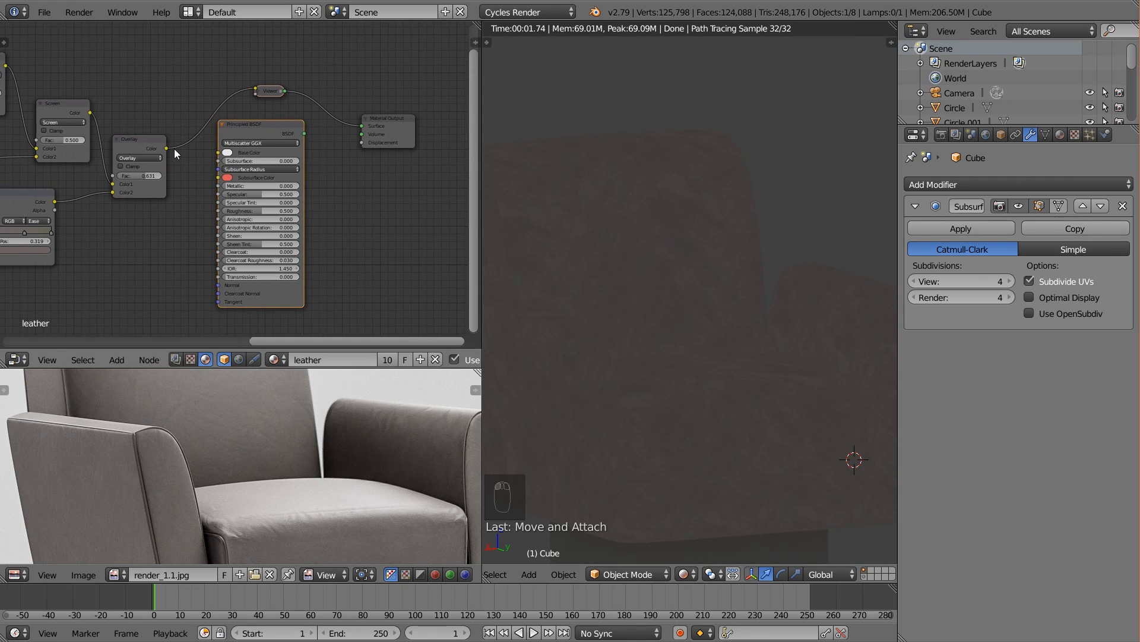
{"action": "left_click_drag", "start_coordinate": [167, 148], "coordinate": [220, 152]}
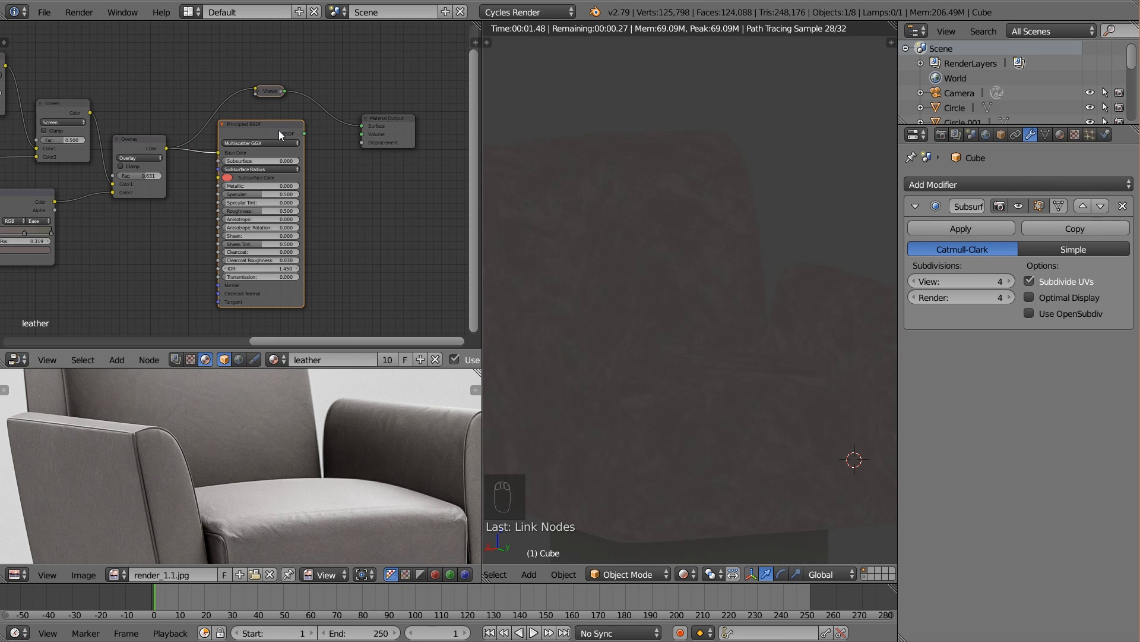
{"action": "left_click", "coordinate": [279, 130], "text": "ctrl+shift"}
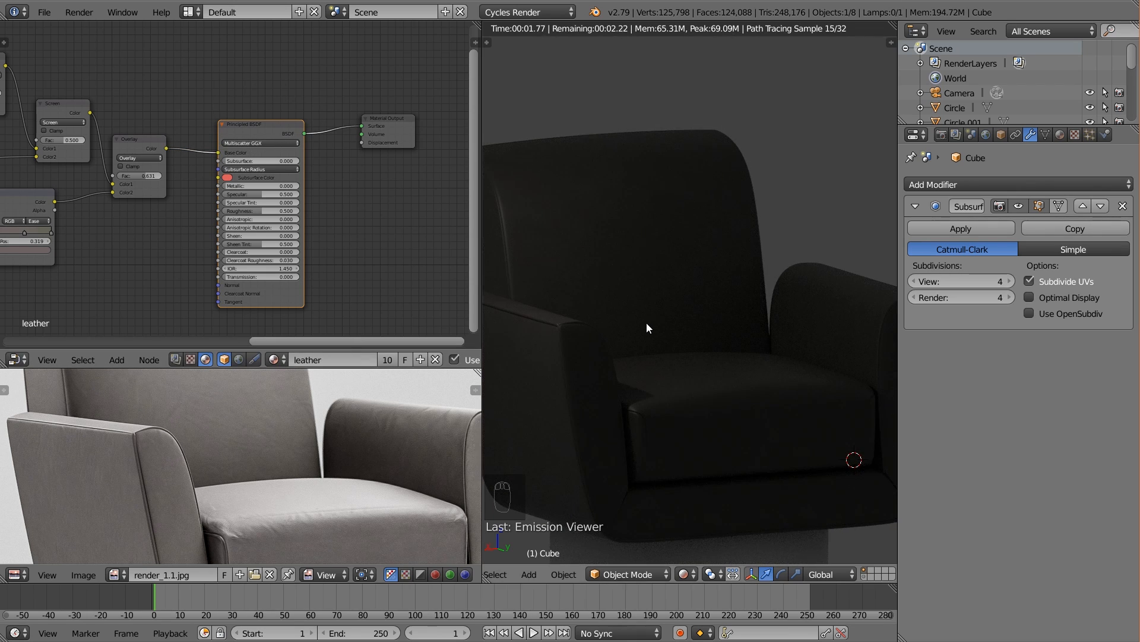
{"action": "middle_click_drag", "start_coordinate": [646, 322], "coordinate": [656, 374]}
{"action": "scroll", "coordinate": [656, 374], "scroll_direction": "up", "scroll_amount": 3}
{"action": "scroll", "coordinate": [656, 373], "scroll_direction": "up", "scroll_amount": 3}
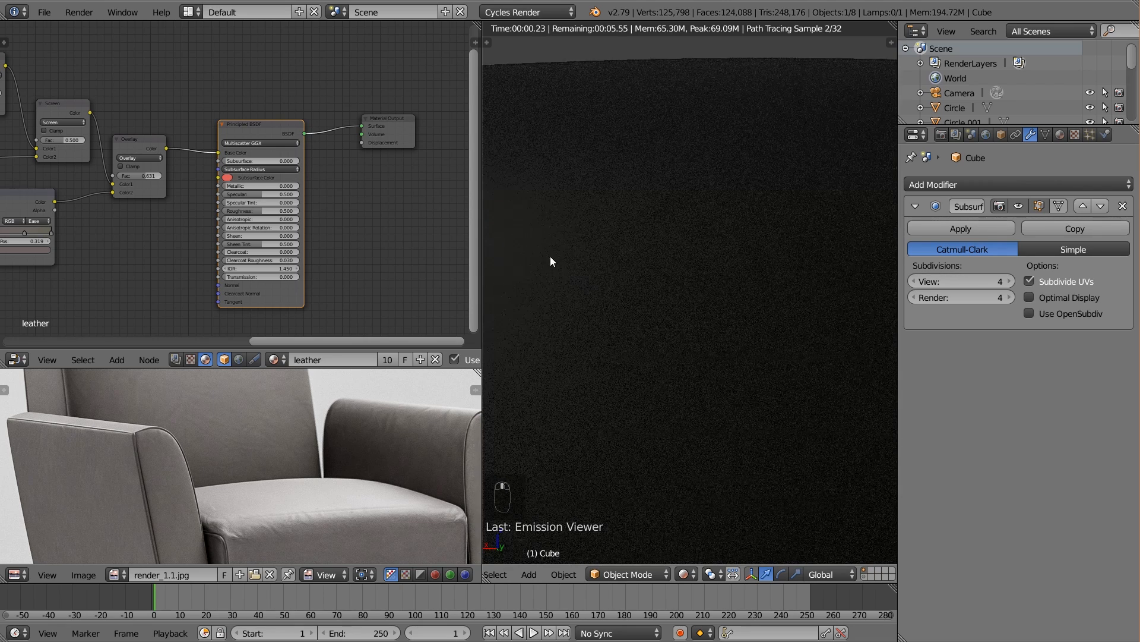
{"action": "scroll", "coordinate": [588, 300], "scroll_direction": "down", "scroll_amount": 4}
{"action": "middle_click_drag", "start_coordinate": [601, 304], "coordinate": [609, 302]}
{"action": "scroll", "coordinate": [609, 301], "scroll_direction": "down", "scroll_amount": 3}
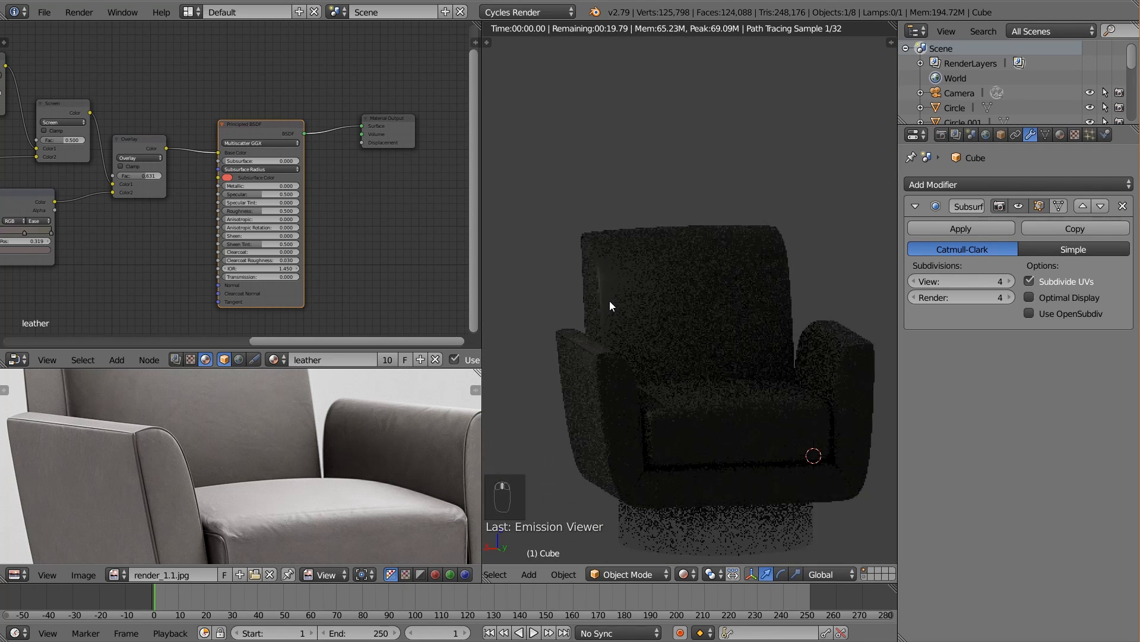
Review the leather node network and examine the rendered chair from several angles
{"action": "scroll", "coordinate": [247, 223], "scroll_direction": "down", "scroll_amount": 3}
{"action": "middle_click_drag", "start_coordinate": [247, 224], "coordinate": [362, 242]}
{"action": "scroll", "coordinate": [276, 236], "scroll_direction": "down", "scroll_amount": 3}
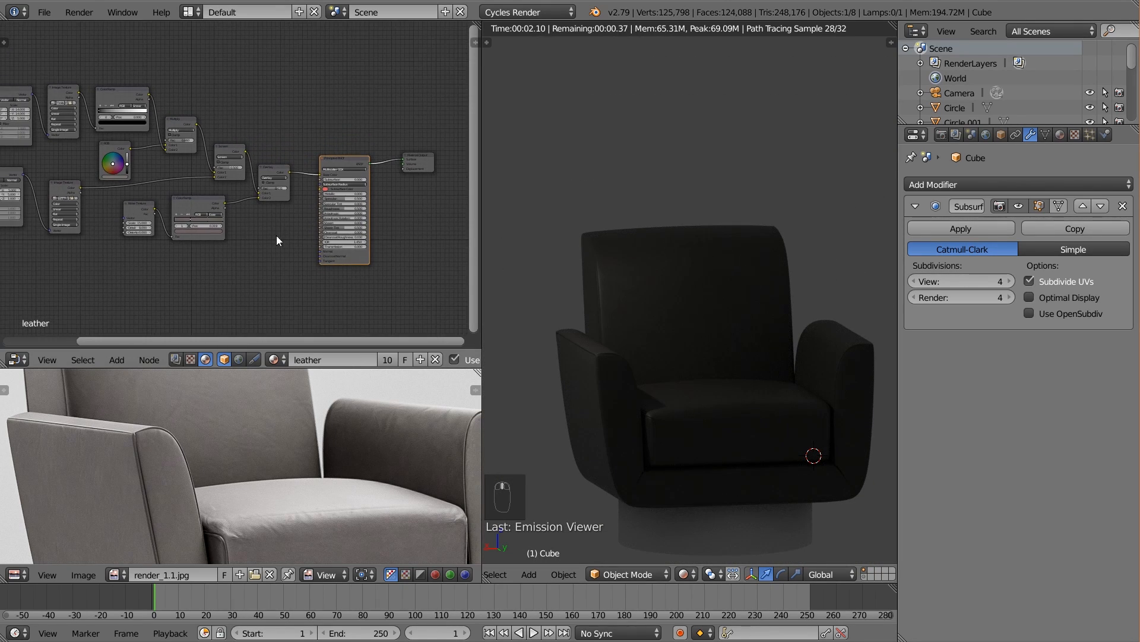
{"action": "middle_click_drag", "start_coordinate": [276, 236], "coordinate": [312, 237]}
{"action": "key", "text": "a"}
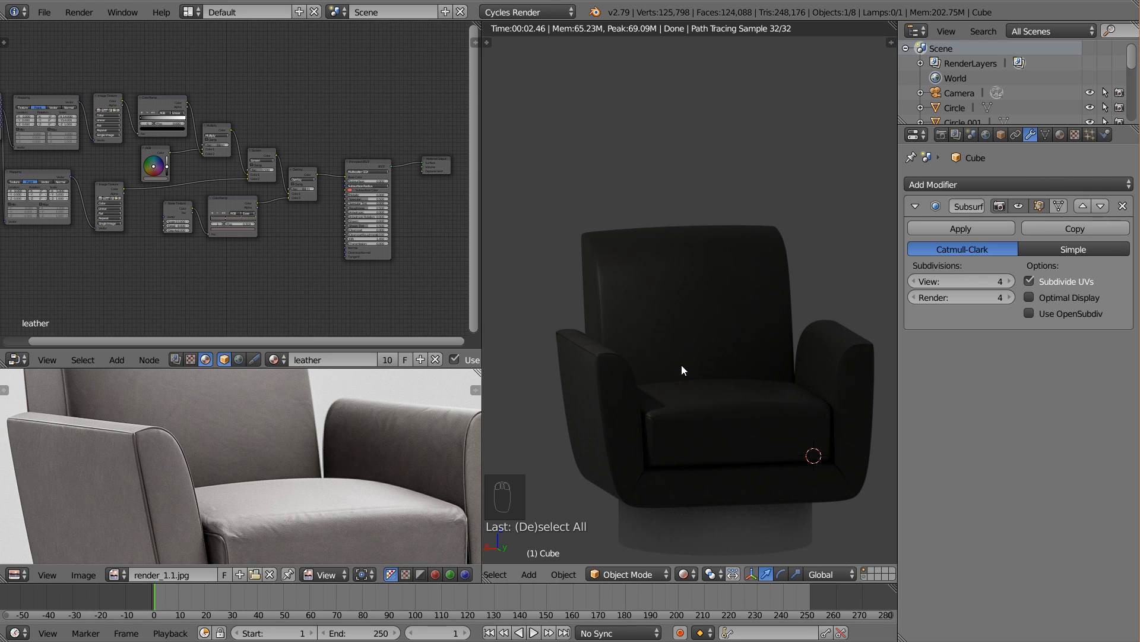
{"action": "middle_click_drag", "start_coordinate": [682, 364], "coordinate": [710, 373]}
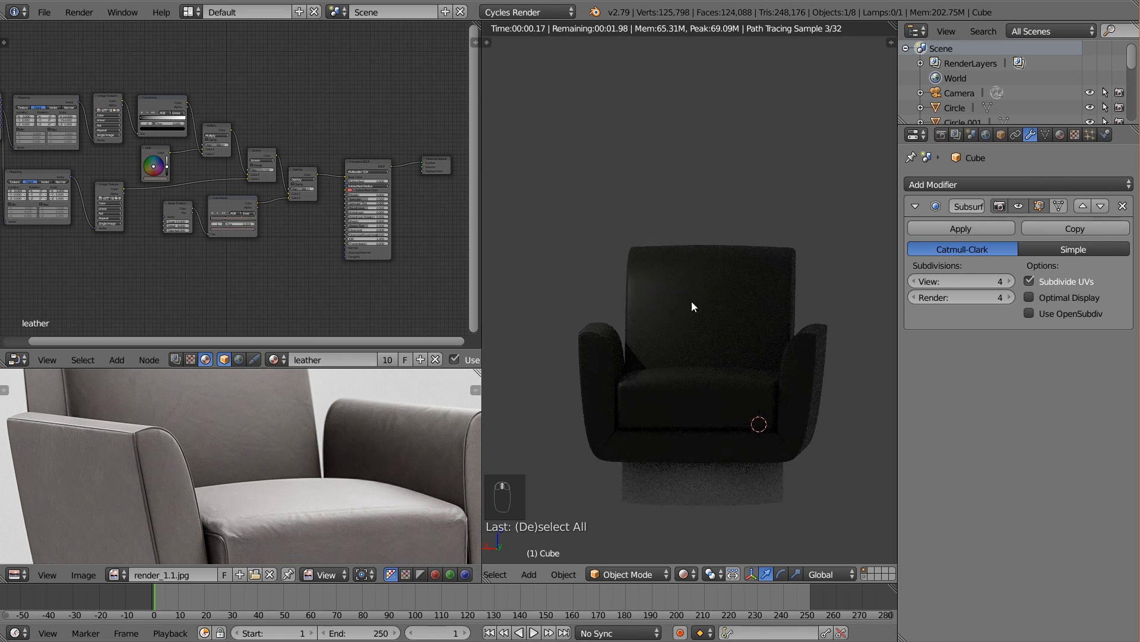
{"action": "middle_click_drag", "start_coordinate": [693, 306], "coordinate": [713, 377]}
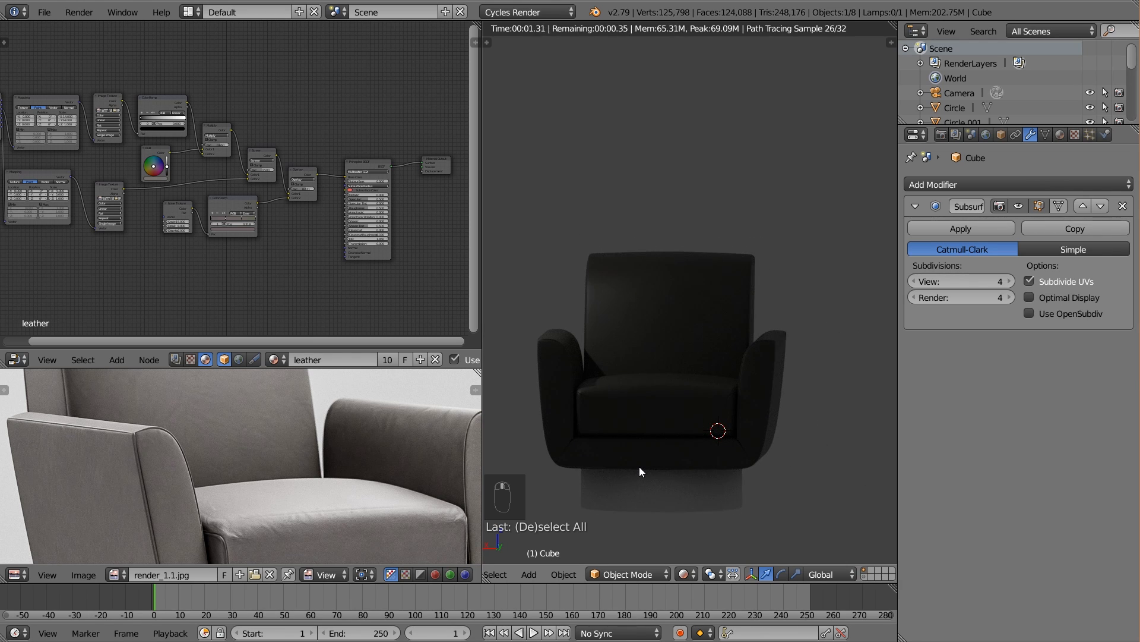
Switch the viewport to Solid shading and deselect all objects
{"action": "left_click", "coordinate": [686, 574]}
{"action": "left_click", "coordinate": [704, 522]}
{"action": "key", "text": "a"}
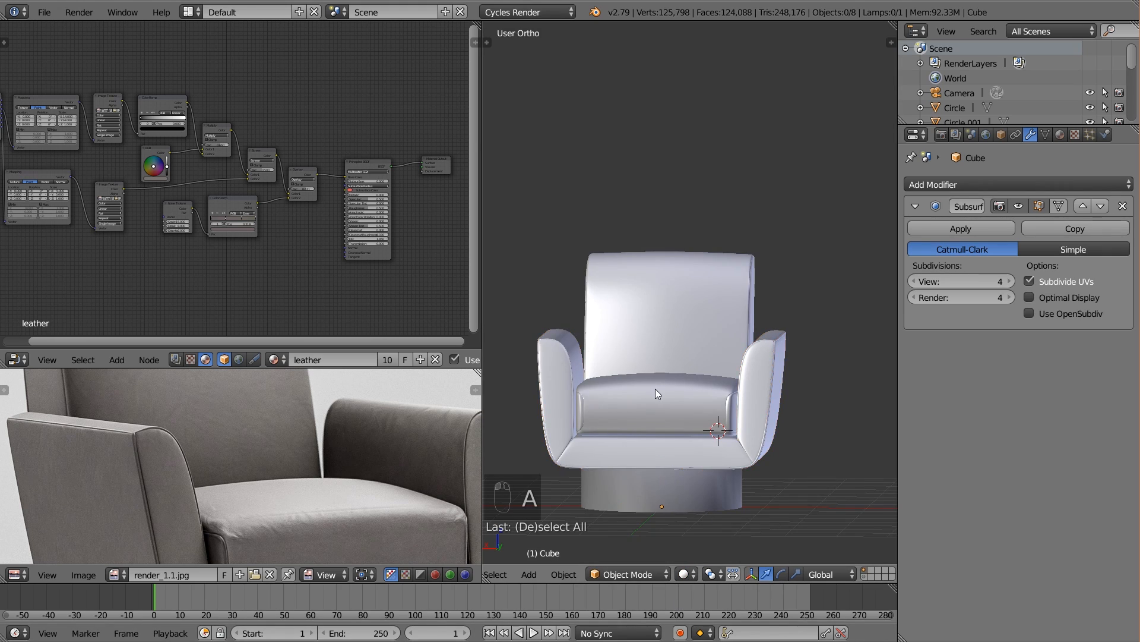
{"action": "middle_click_drag", "start_coordinate": [654, 389], "coordinate": [633, 344]}
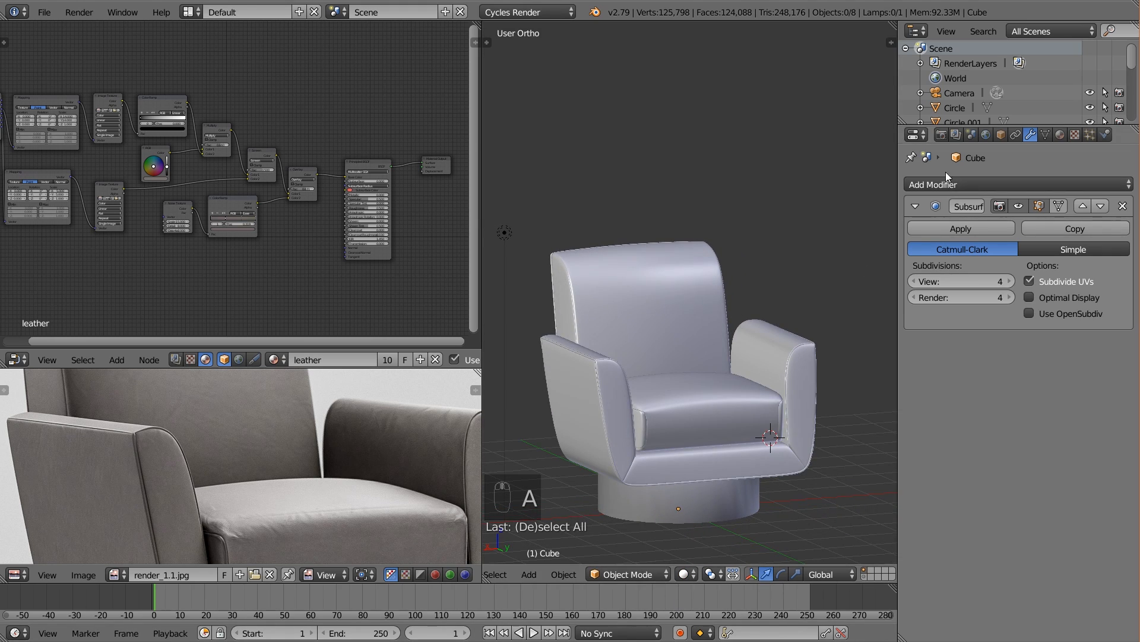
Enable nodes for the world background, set its color to pure white and its strength to 0.8
{"action": "left_click", "coordinate": [986, 136]}
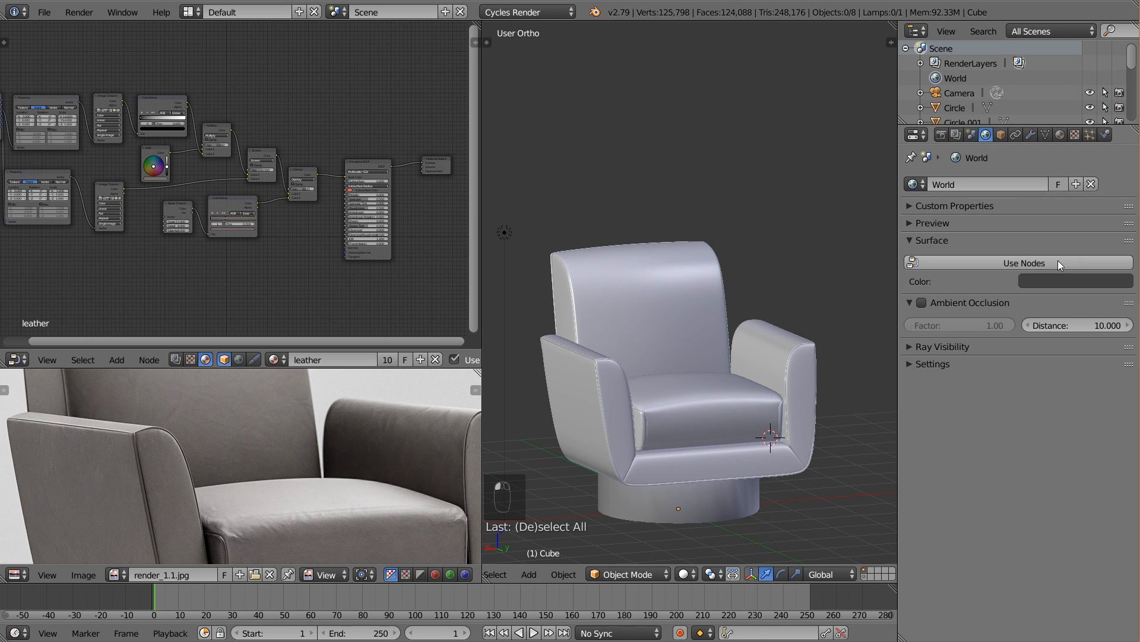
{"action": "left_click", "coordinate": [1070, 287]}
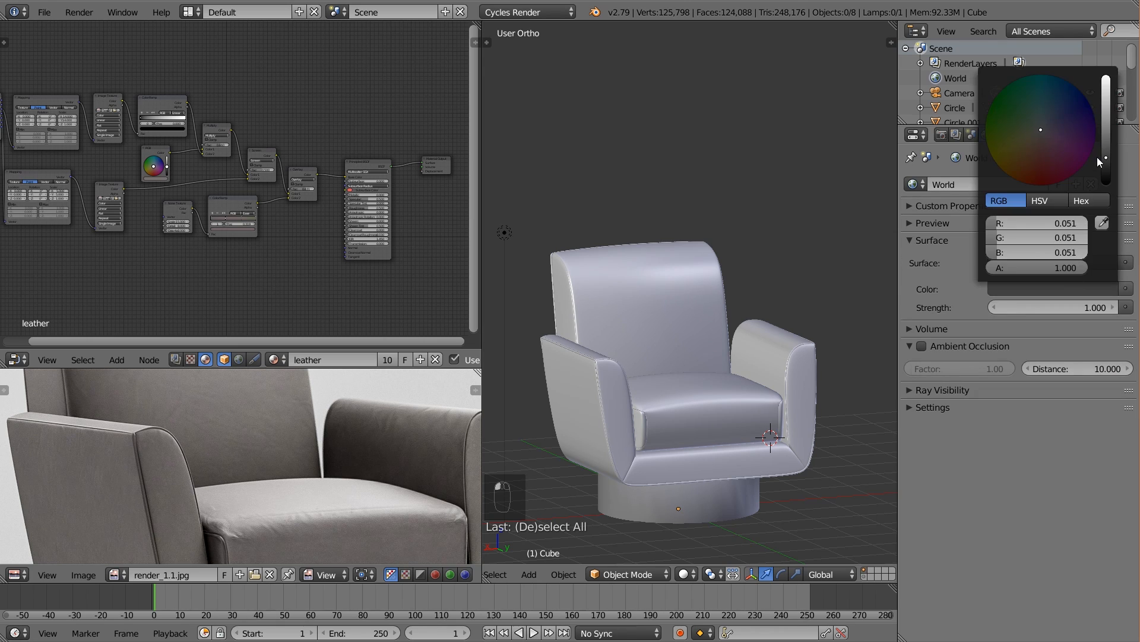
{"action": "left_click_drag", "start_coordinate": [1104, 157], "coordinate": [1106, 78]}
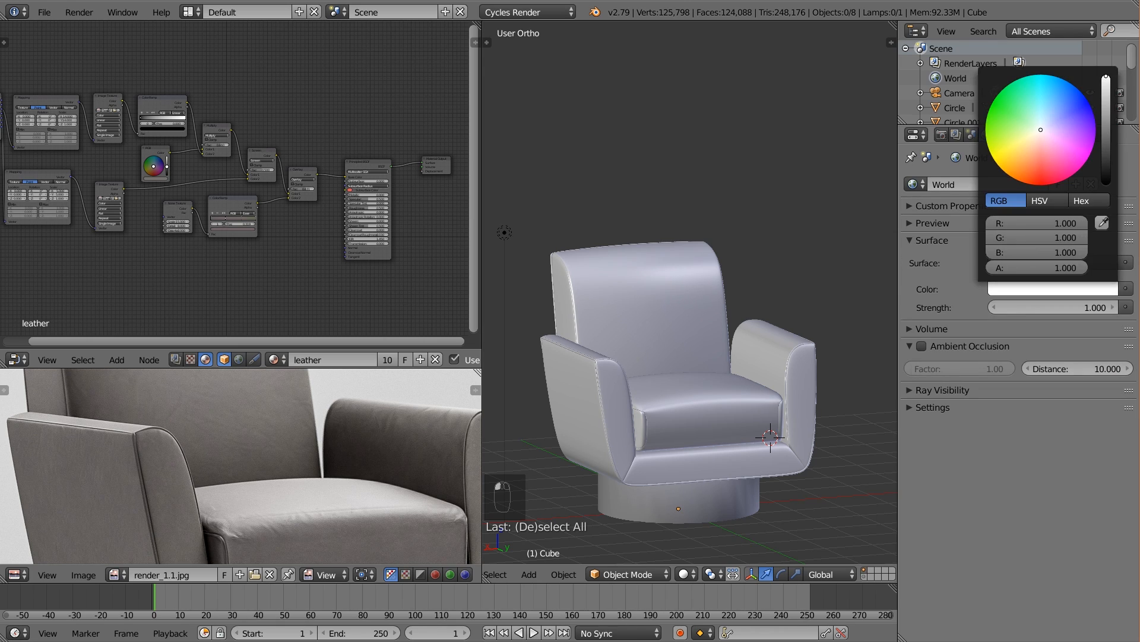
{"action": "left_click", "coordinate": [997, 308]}
{"action": "left_click", "coordinate": [996, 308]}
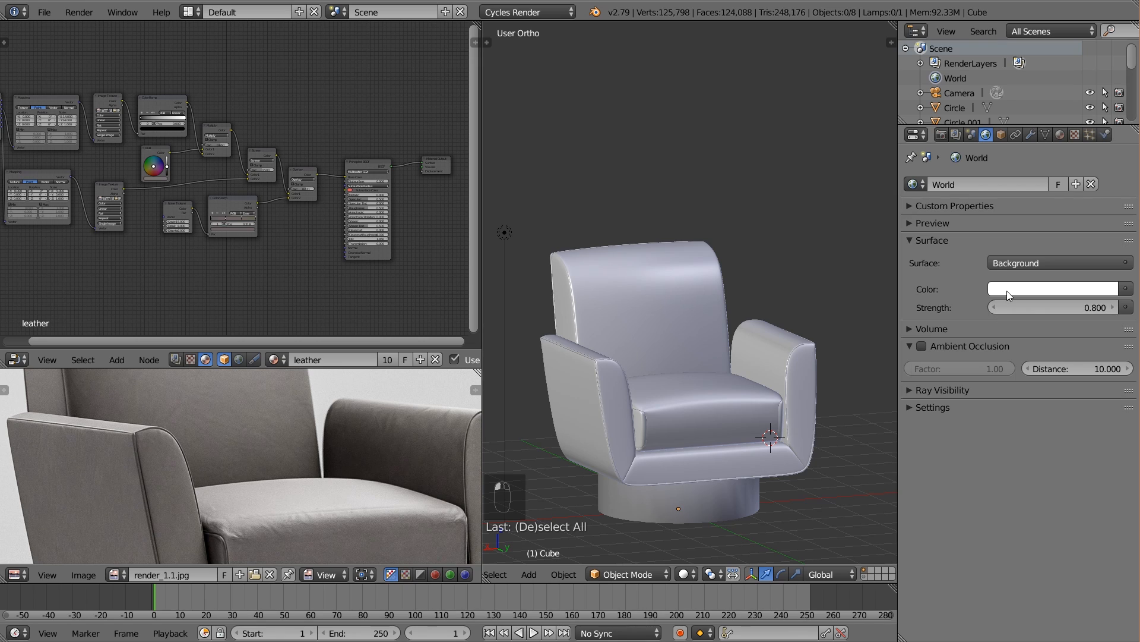
Set the color management view transform to Filmic and enable denoising for the render layer
{"action": "left_click", "coordinate": [970, 135]}
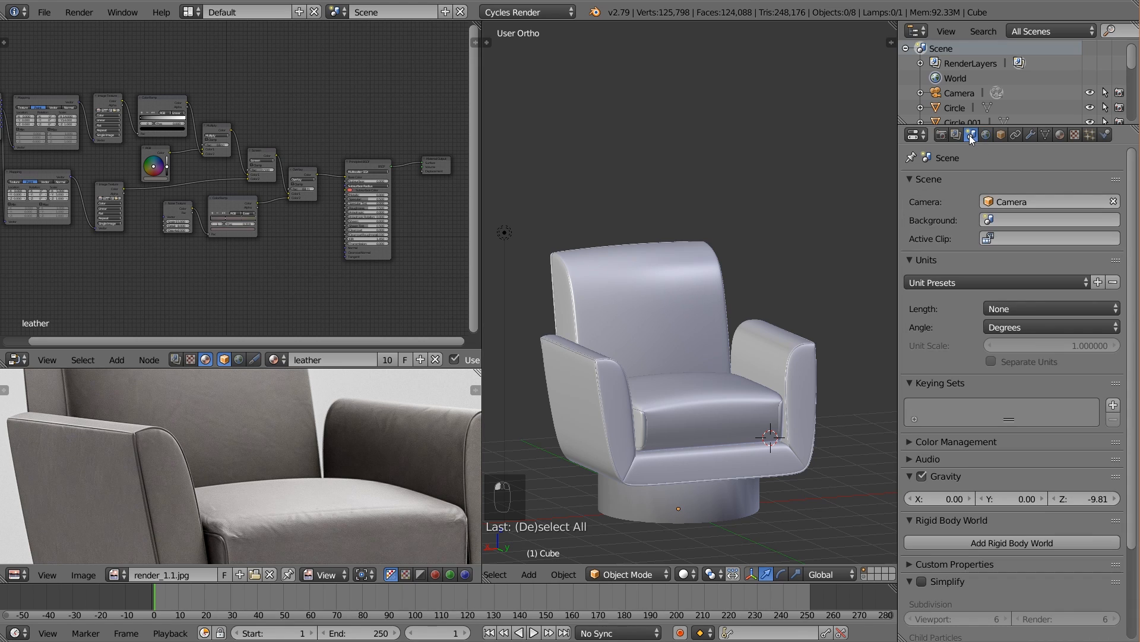
{"action": "left_click", "coordinate": [951, 445]}
{"action": "left_click", "coordinate": [1023, 521]}
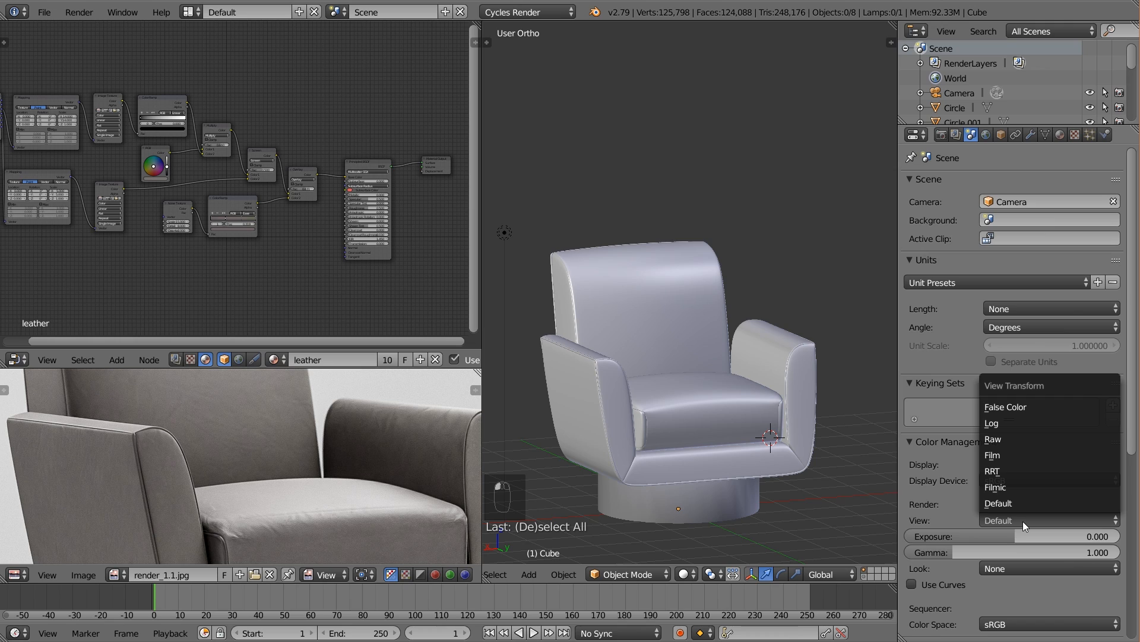
{"action": "left_click", "coordinate": [1039, 486]}
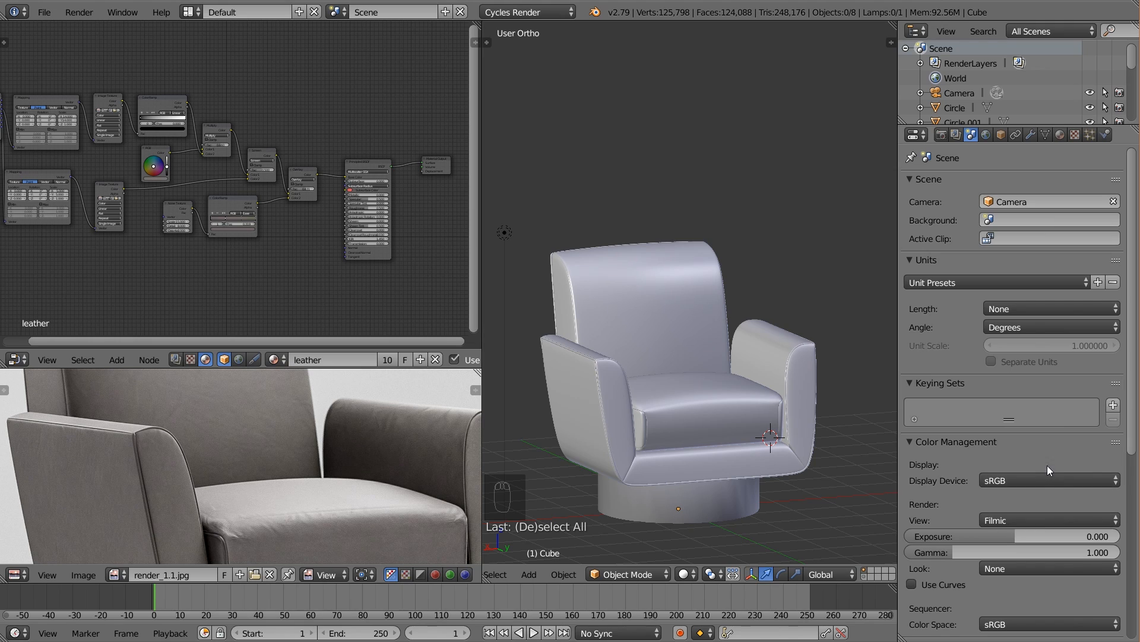
{"action": "left_click", "coordinate": [942, 136]}
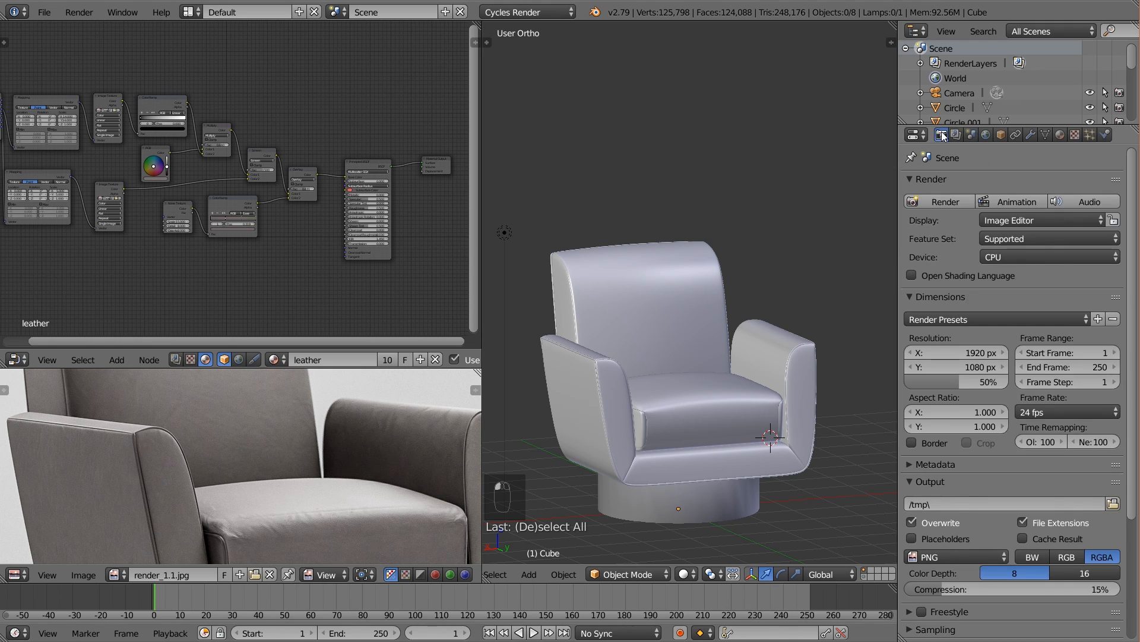
{"action": "left_click", "coordinate": [957, 136]}
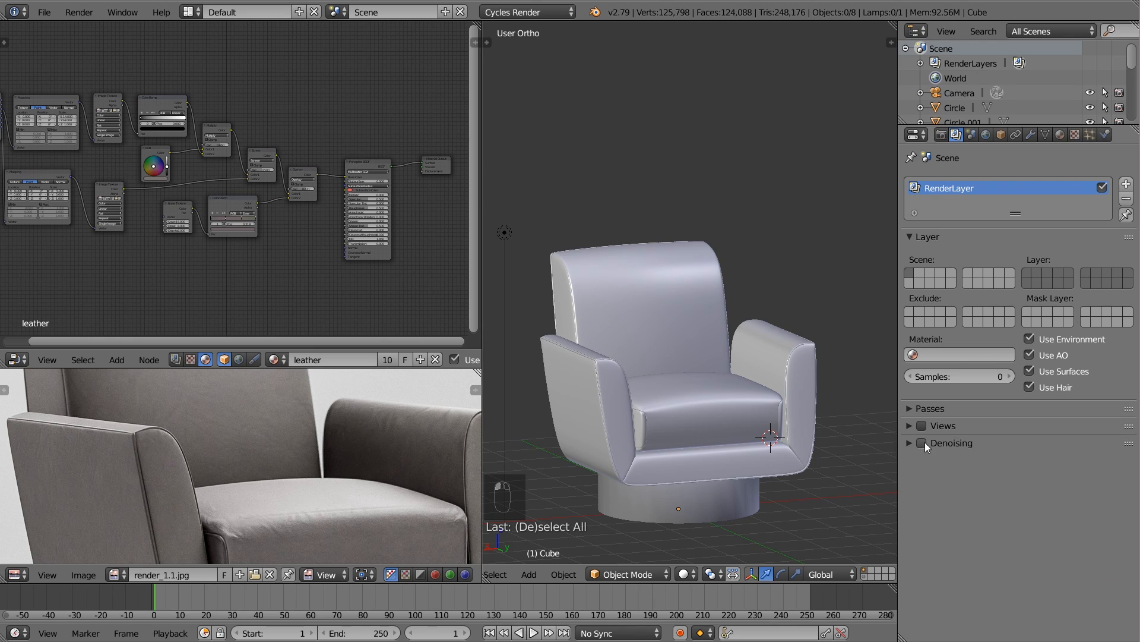
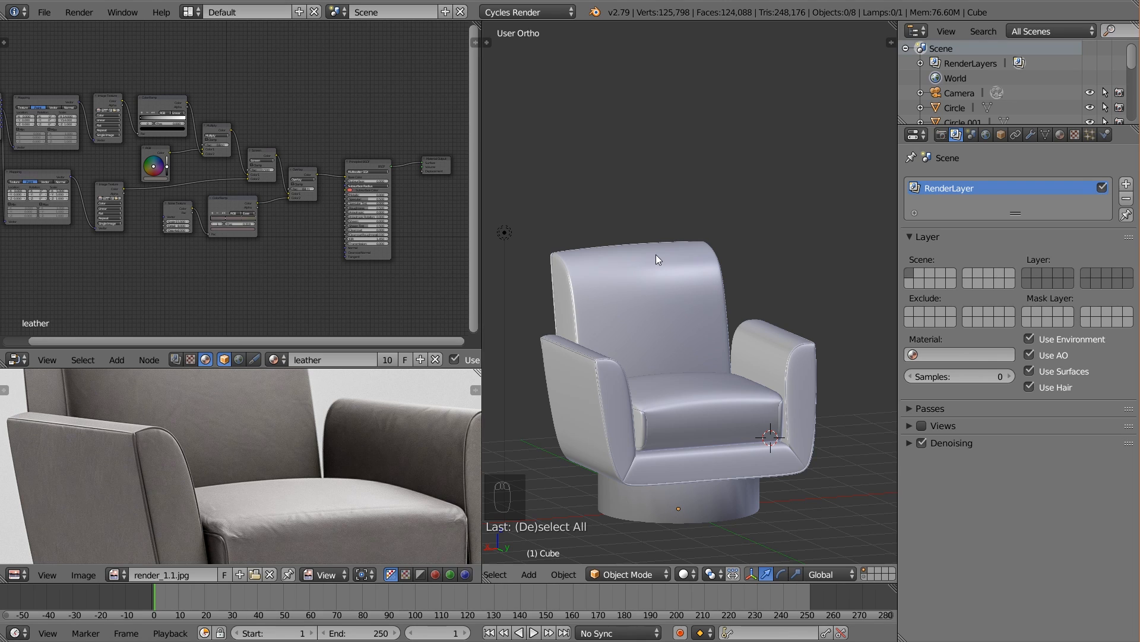
Delete the lamp beside the chair
{"action": "scroll", "coordinate": [743, 238], "scroll_direction": "down", "scroll_amount": 4}
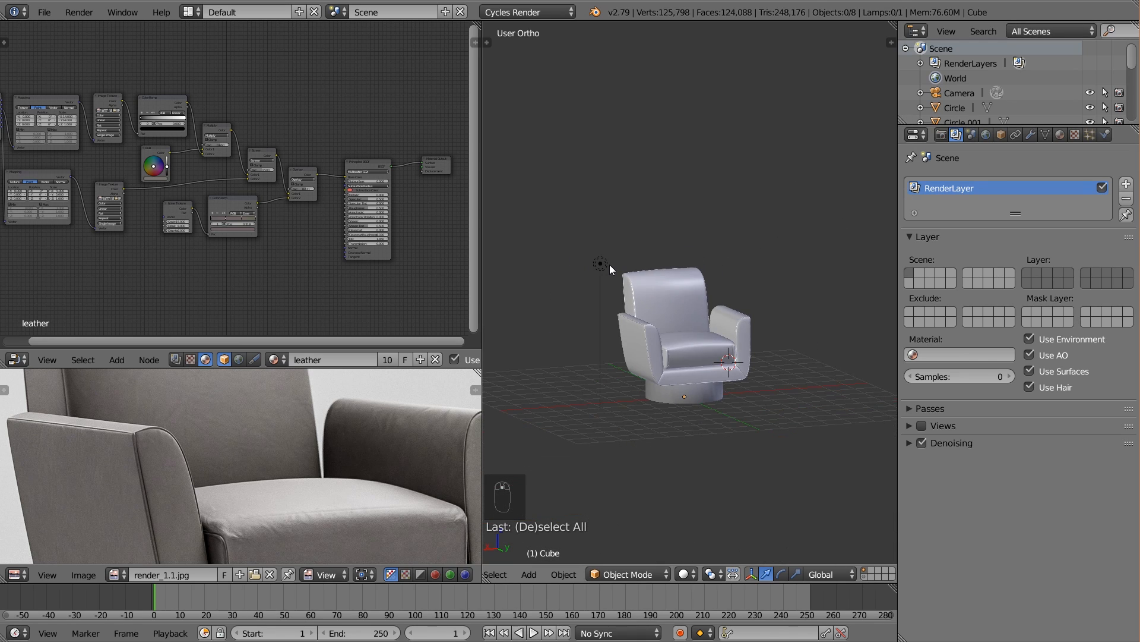
{"action": "right_click", "coordinate": [608, 265]}
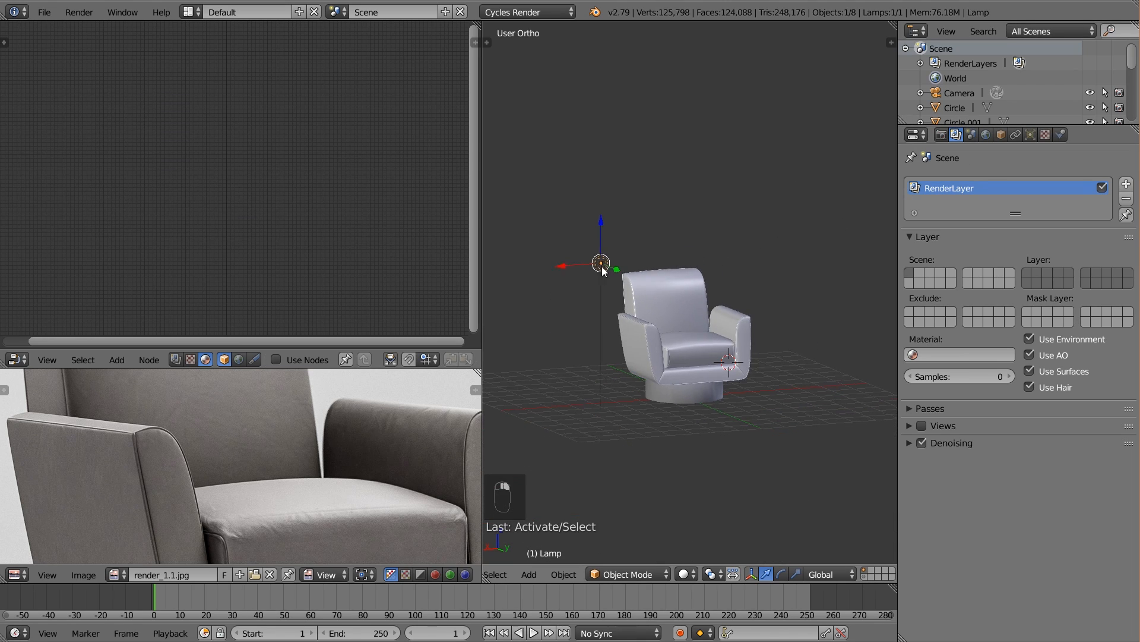
{"action": "key", "text": "x"}
{"action": "left_click", "coordinate": [601, 268]}
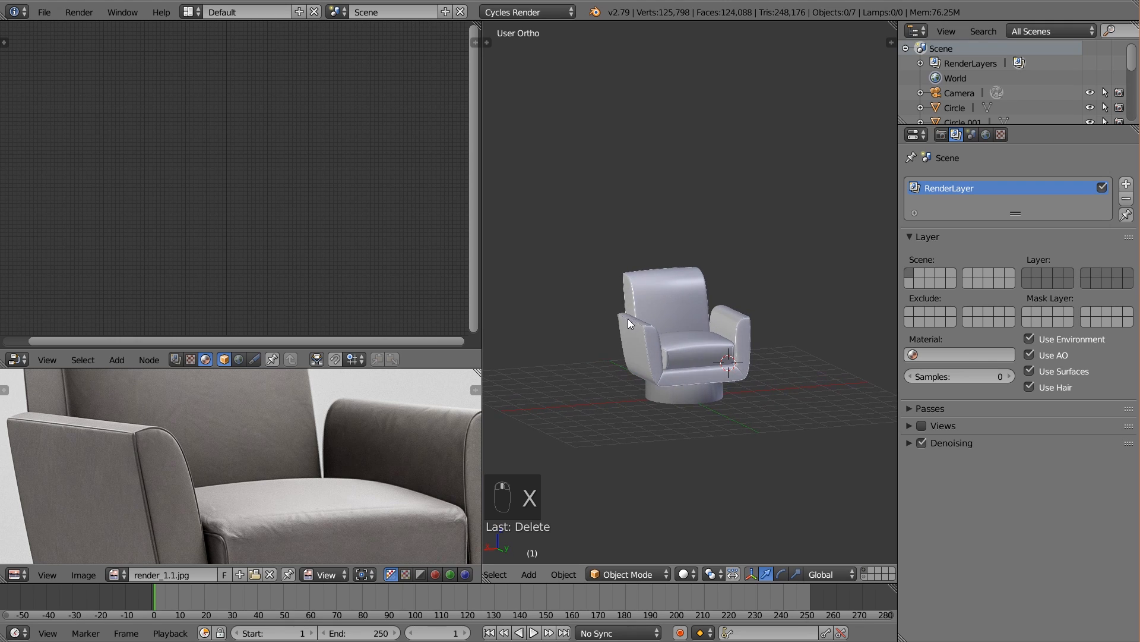
Widen the 3D viewport and snap the 3D cursor to the scene center
{"action": "middle_click_drag", "start_coordinate": [733, 392], "coordinate": [708, 372], "text": "shift"}
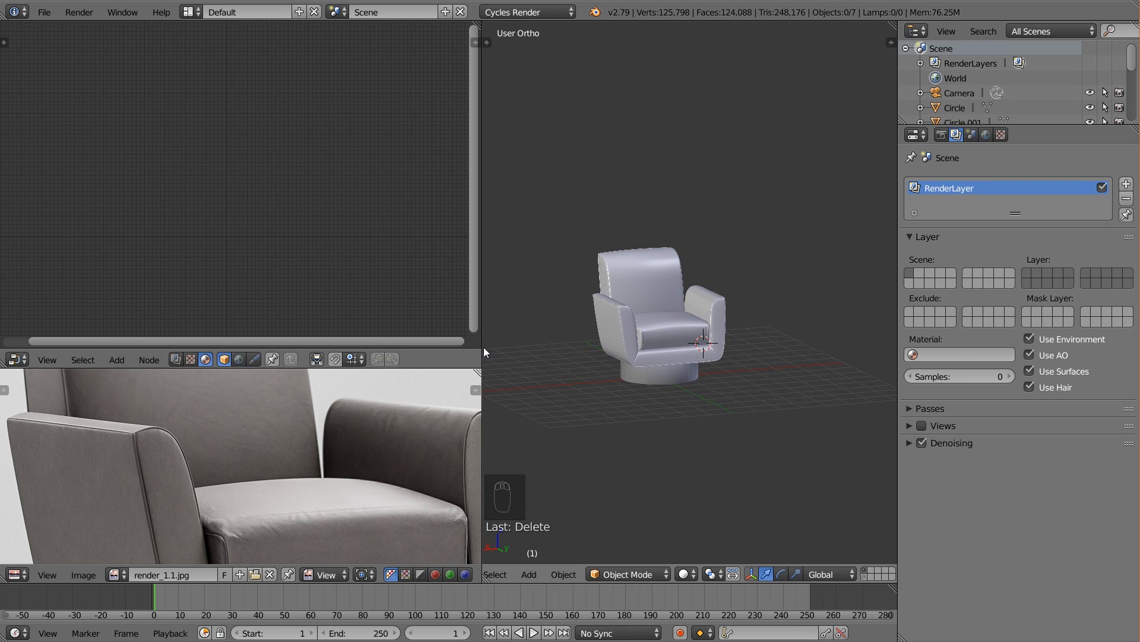
{"action": "left_click_drag", "start_coordinate": [483, 347], "coordinate": [423, 347]}
{"action": "key", "text": "shift+s"}
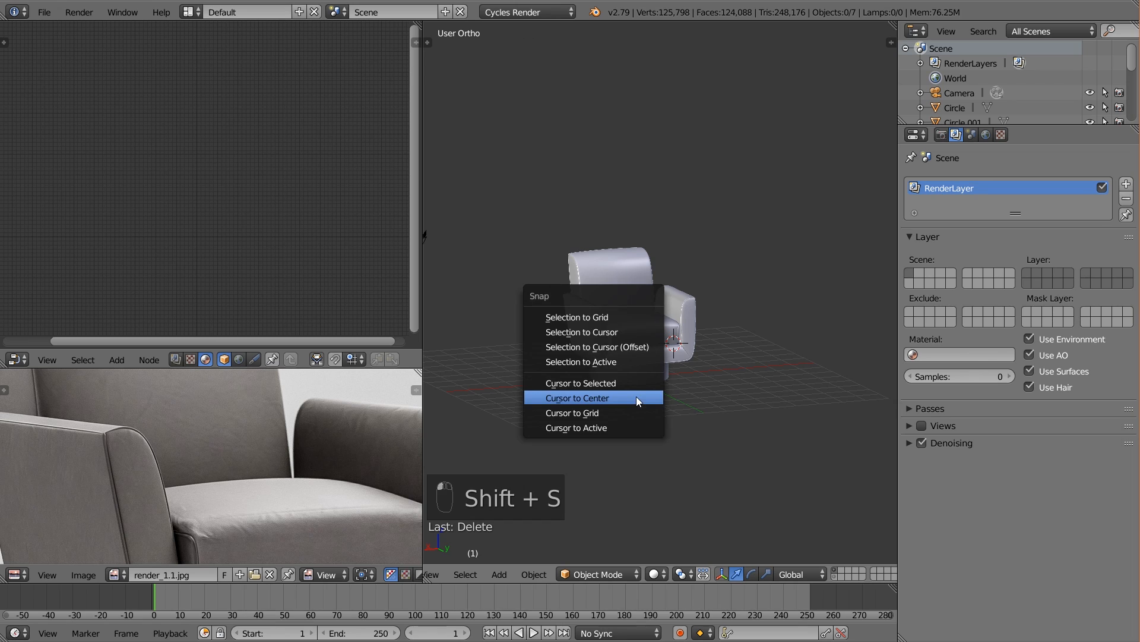
{"action": "left_click", "coordinate": [638, 397]}
Add a plane at the 3D cursor and scale it up into a large floor under the chair
{"action": "key", "text": "shift+a"}
{"action": "mouse_move", "coordinate": [666, 380]}
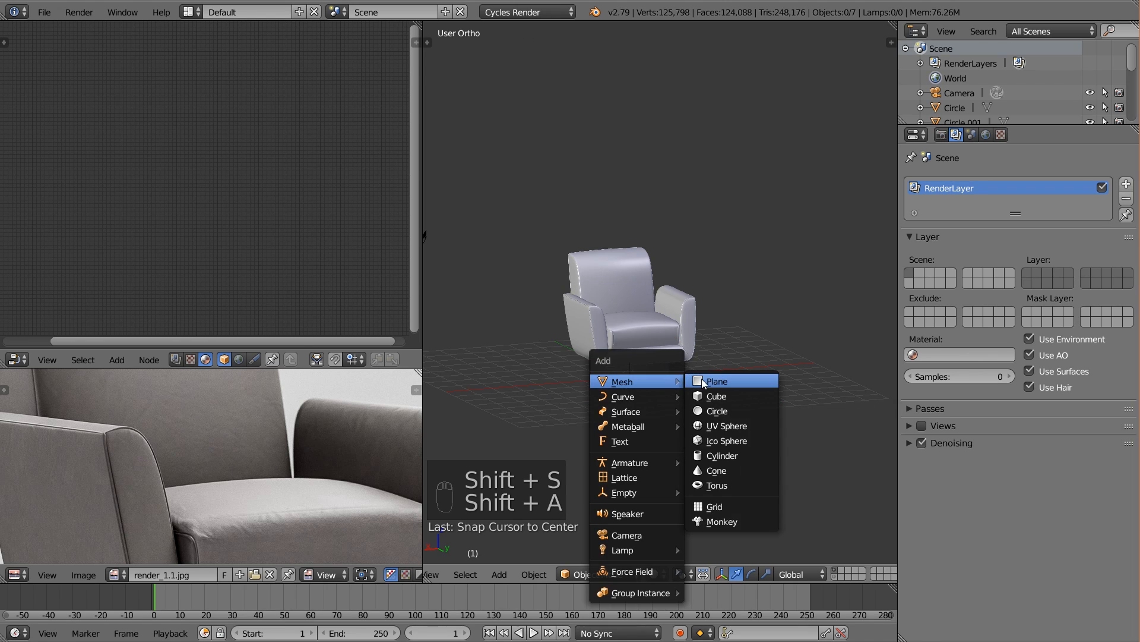
{"action": "left_click", "coordinate": [704, 380]}
{"action": "key", "text": "s"}
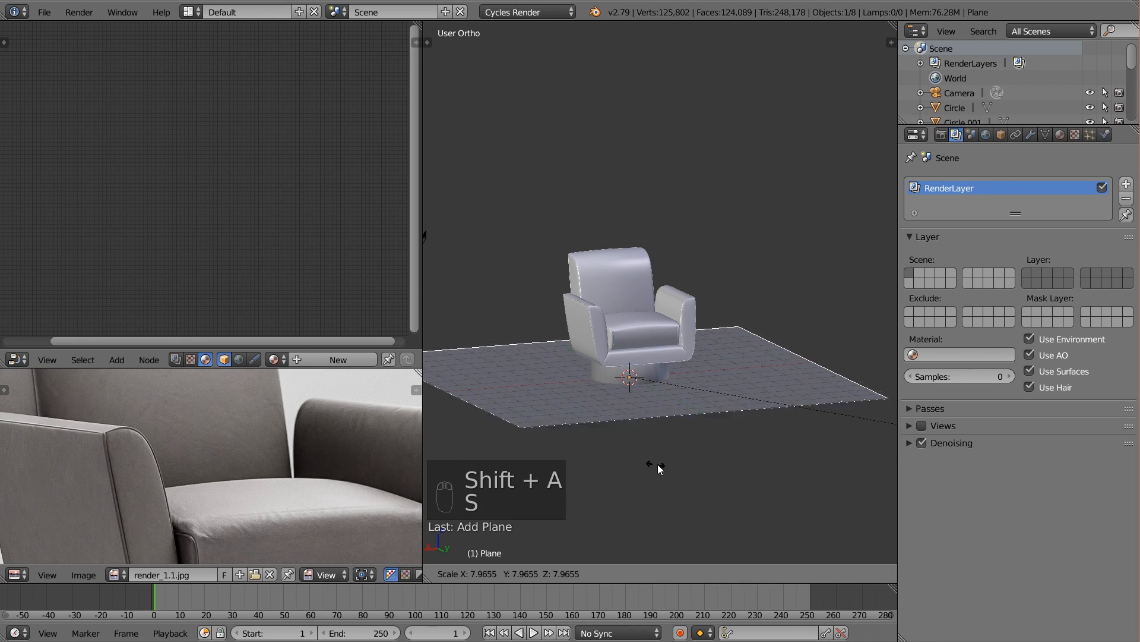
{"action": "left_click", "coordinate": [888, 463]}
Edit the floor plane and move its edge behind the chair along Y, closer to the chair
{"action": "scroll", "coordinate": [563, 470], "scroll_direction": "down", "scroll_amount": 5}
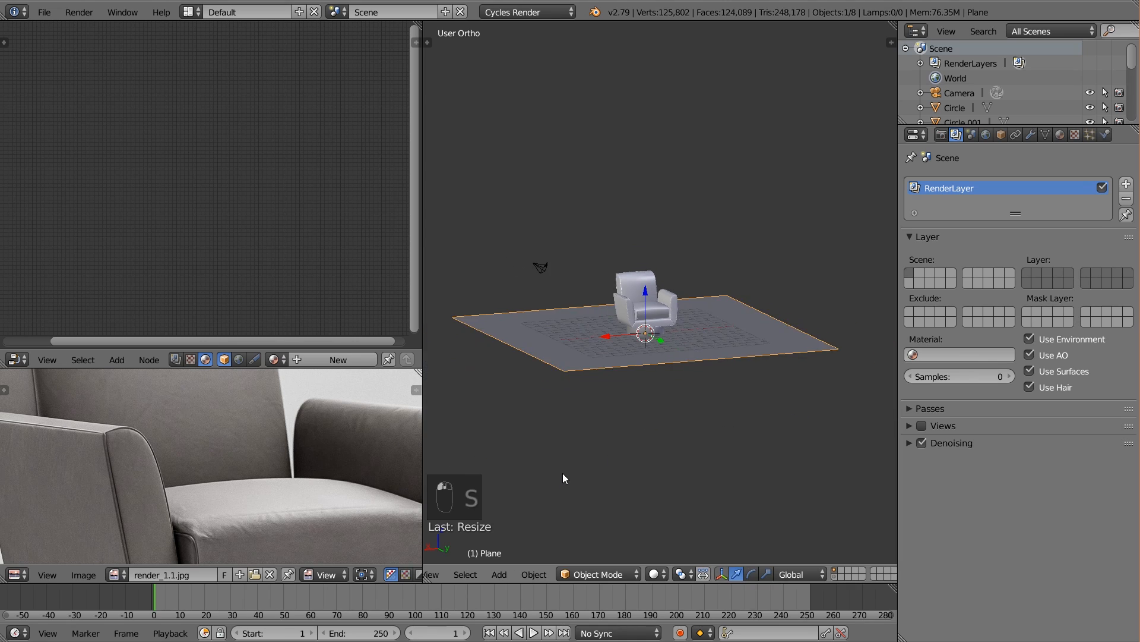
{"action": "middle_click_drag", "start_coordinate": [563, 469], "coordinate": [607, 473]}
{"action": "key", "text": "Tab"}
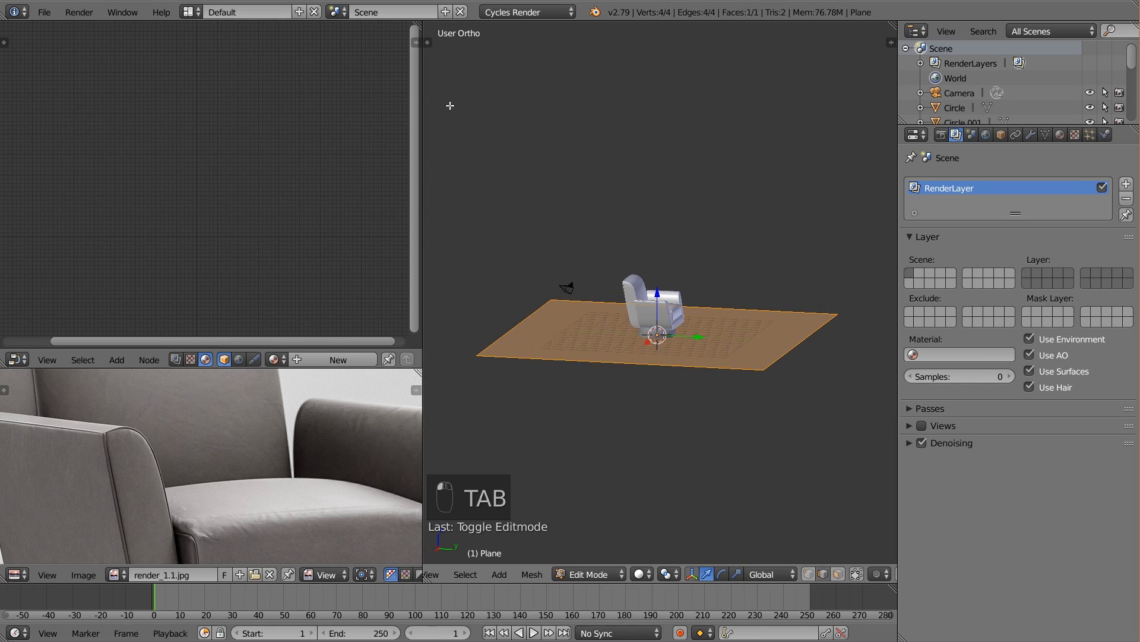
{"action": "right_click", "coordinate": [523, 331]}
{"action": "key", "text": "g"}
{"action": "left_click", "coordinate": [624, 346]}
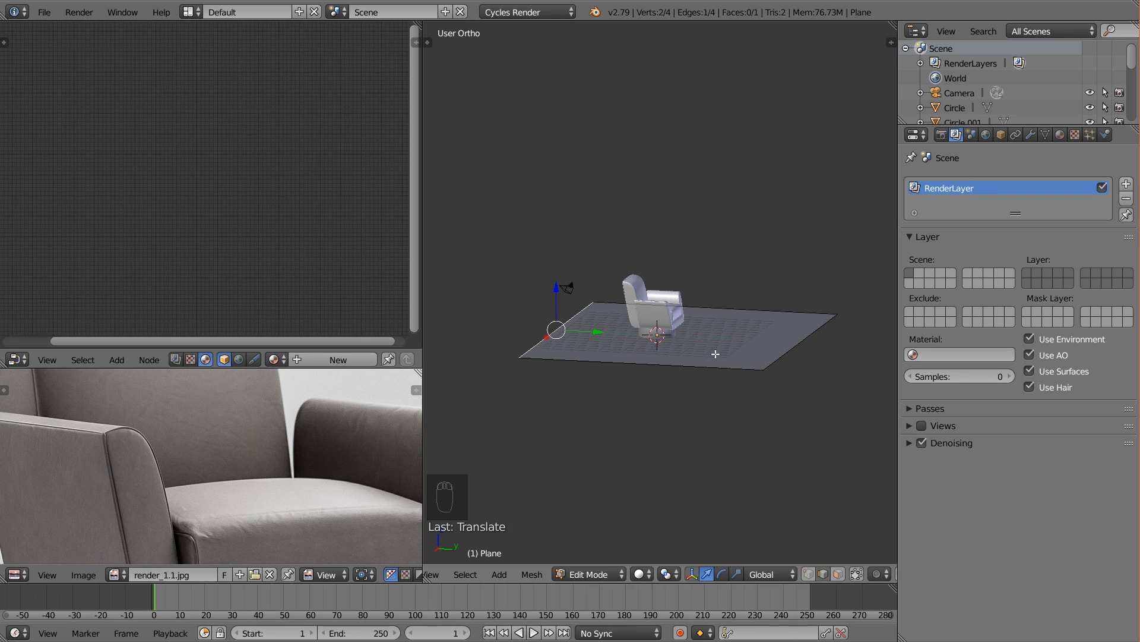
In right side view, place the 3D cursor above the floor's back edge and spin the edge into a quarter-circle curve
{"action": "key", "text": "KP_1"}
{"action": "key", "text": "KP_3"}
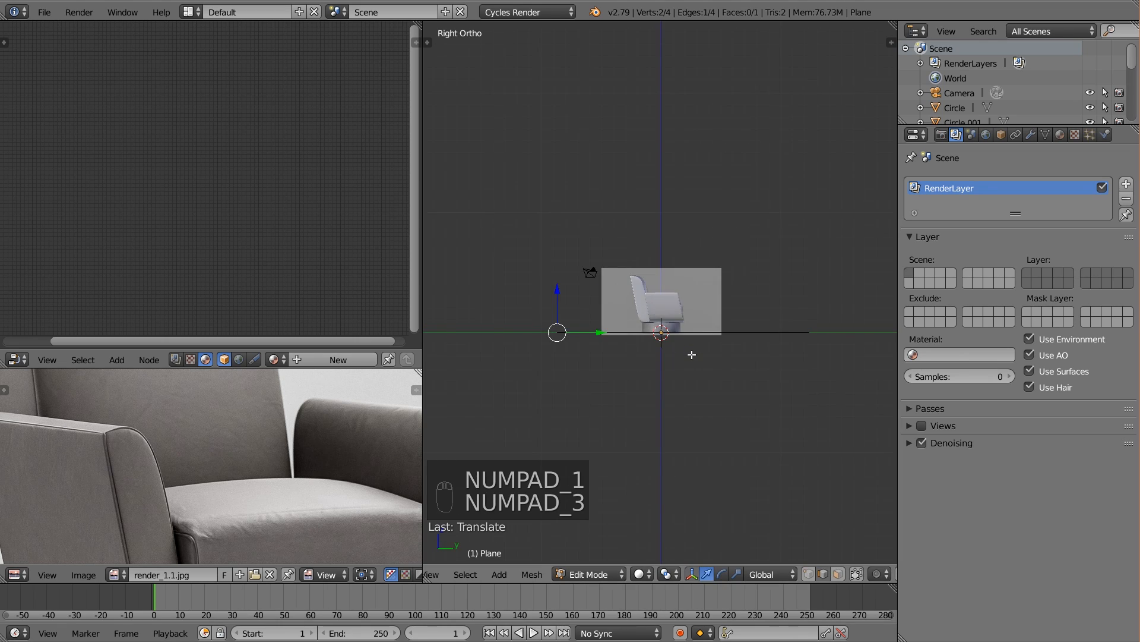
{"action": "scroll", "coordinate": [547, 392], "scroll_direction": "up", "scroll_amount": 2}
{"action": "middle_click_drag", "start_coordinate": [563, 369], "coordinate": [678, 349], "text": "shift"}
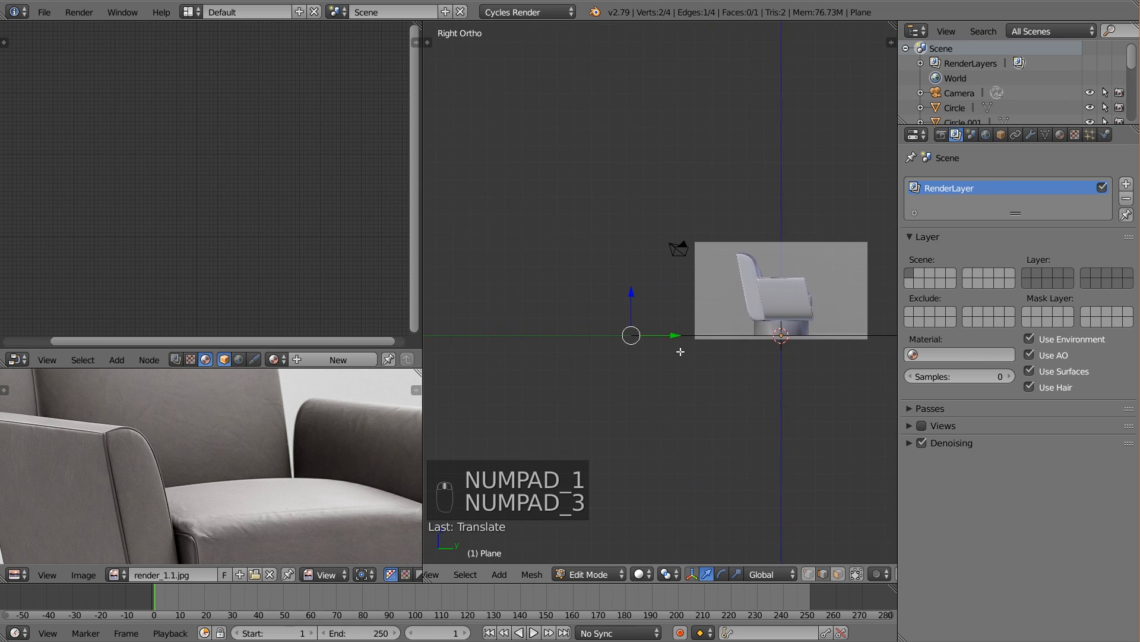
{"action": "scroll", "coordinate": [654, 309], "scroll_direction": "up", "scroll_amount": 1}
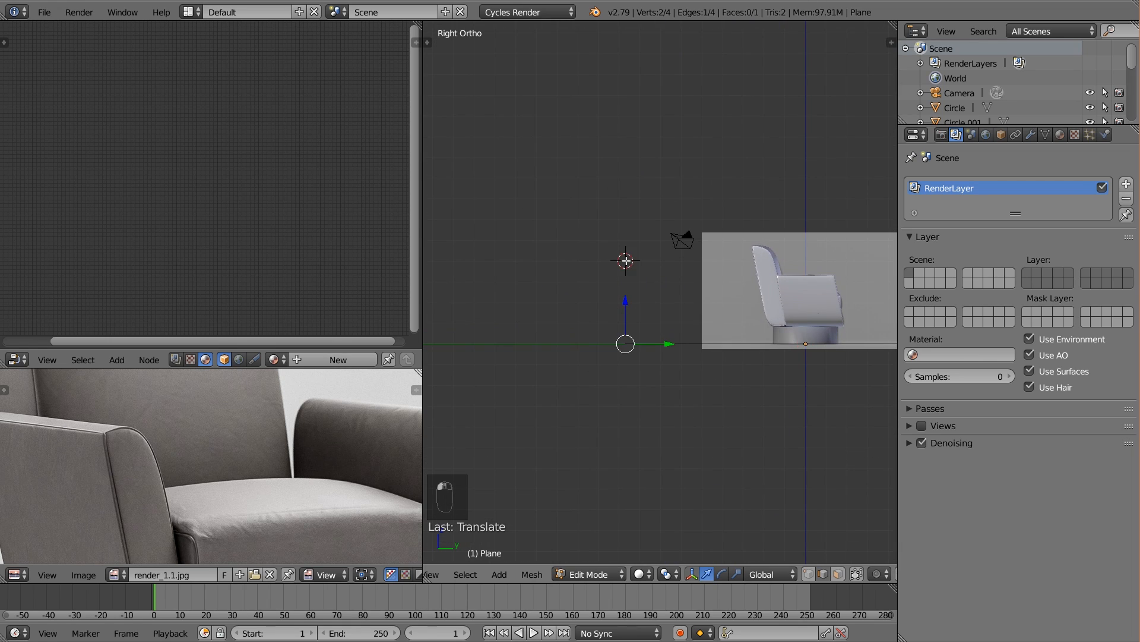
{"action": "scroll", "coordinate": [639, 319], "scroll_direction": "up", "scroll_amount": 1}
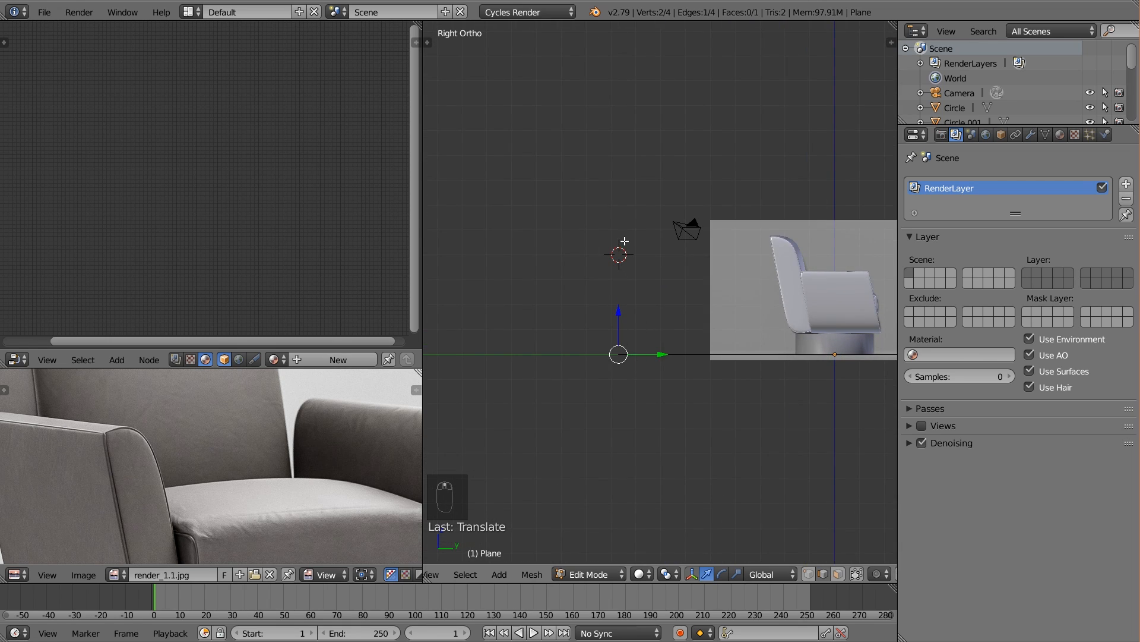
{"action": "key", "text": "t"}
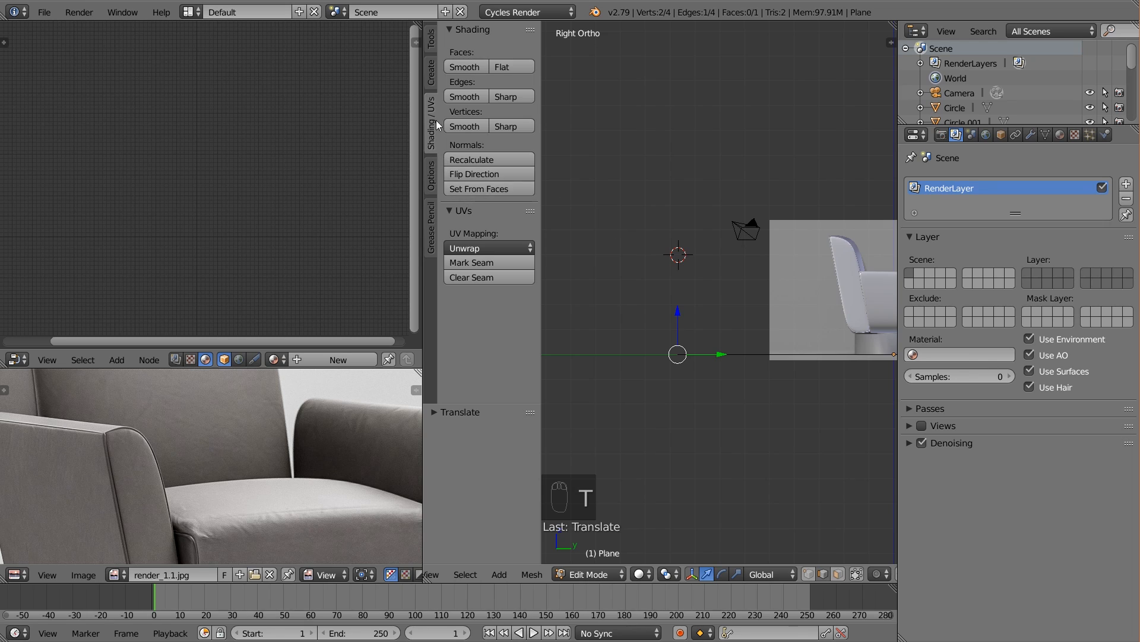
{"action": "left_click", "coordinate": [430, 42]}
{"action": "scroll", "coordinate": [476, 258], "scroll_direction": "down", "scroll_amount": 1}
{"action": "left_click", "coordinate": [469, 355]}
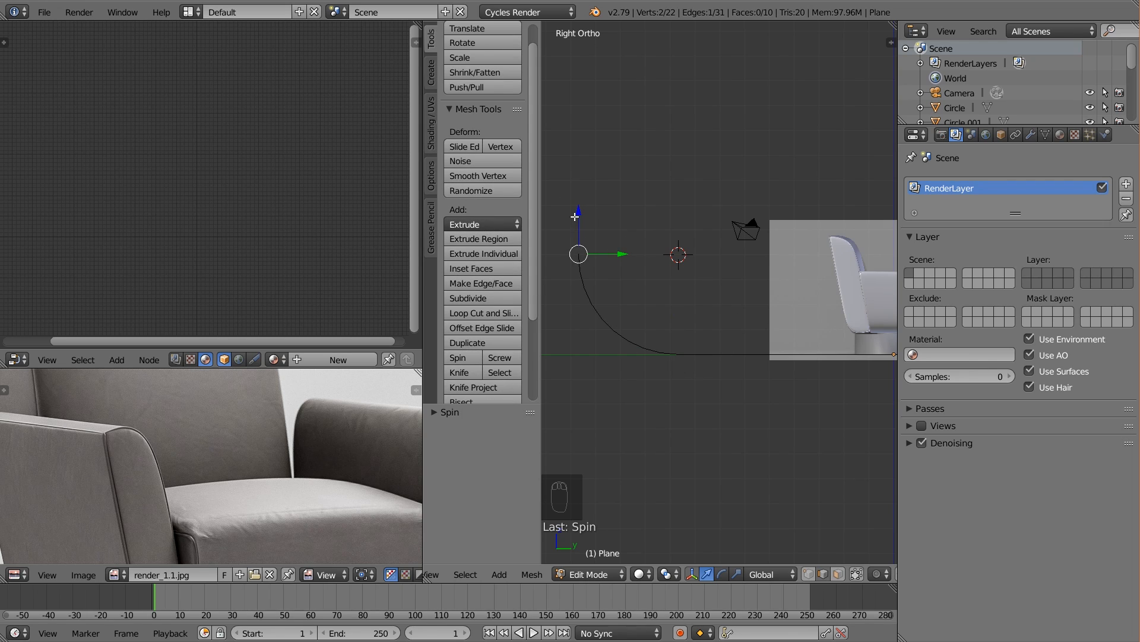
Extrude the curve's end edge straight up into a tall back wall and select the whole backdrop mesh
{"action": "mouse_move", "coordinate": [669, 329]}
{"action": "middle_mouse_down"}
{"action": "mouse_move", "coordinate": [665, 313]}
{"action": "mouse_move", "coordinate": [655, 318]}
{"action": "middle_mouse_up"}
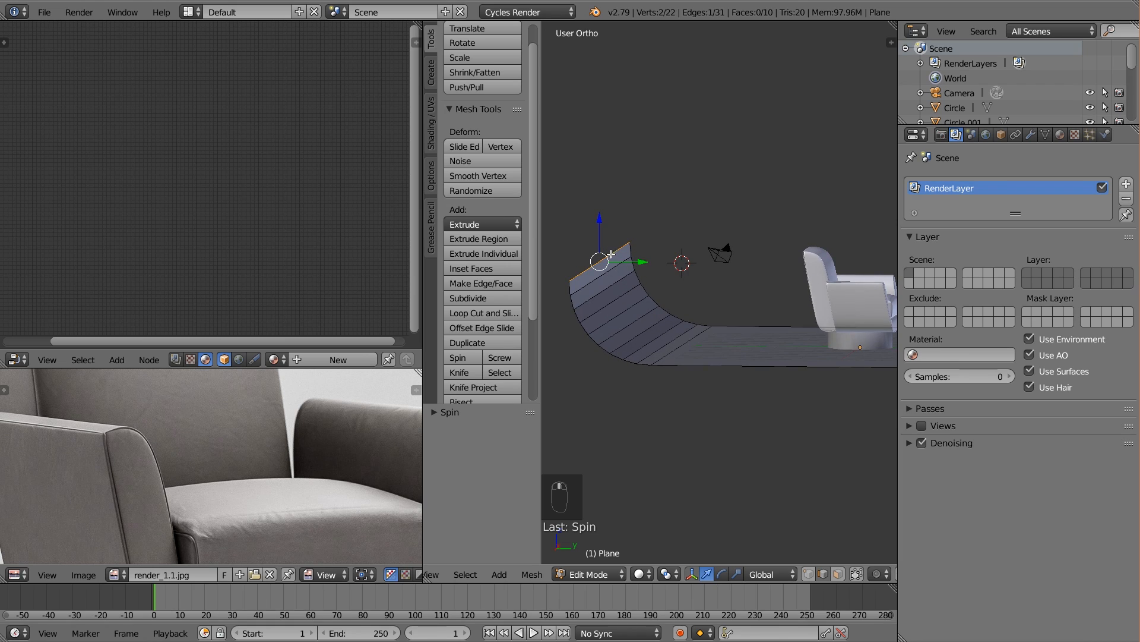
{"action": "key", "text": "e"}
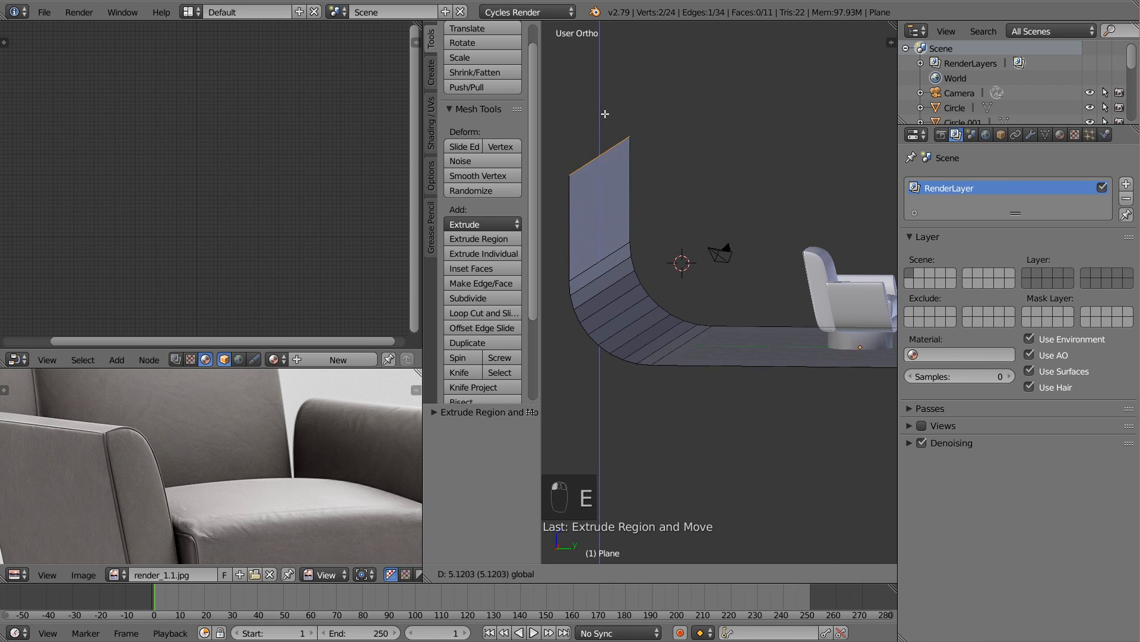
{"action": "left_click", "coordinate": [606, 62]}
{"action": "key", "text": "a"}
{"action": "key", "text": "a"}
{"action": "key", "text": "a"}
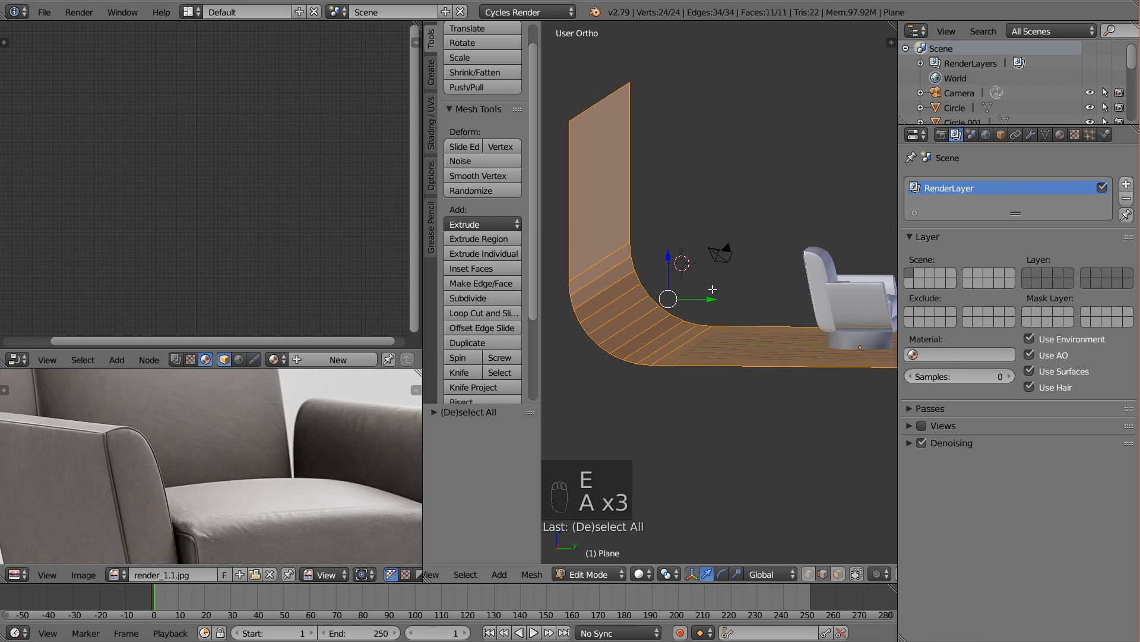
Frame the chair from a front three-quarter angle, align the camera to that view, and leave mesh editing of the backdrop
{"action": "middle_click_drag", "start_coordinate": [713, 289], "coordinate": [714, 325]}
{"action": "scroll", "coordinate": [713, 325], "scroll_direction": "up", "scroll_amount": 2}
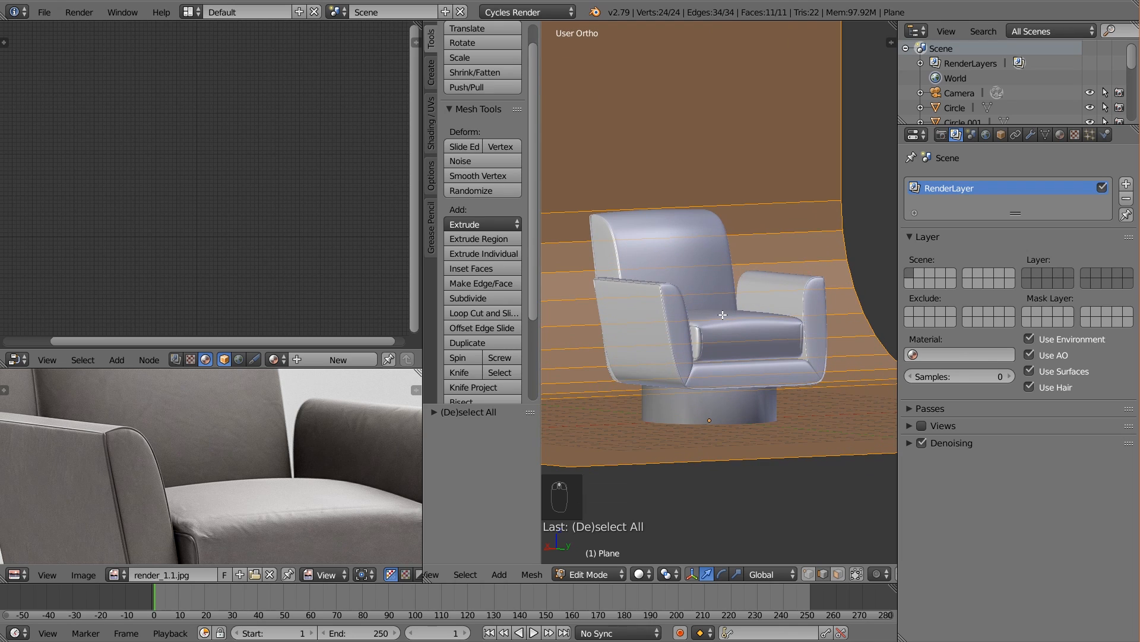
{"action": "key", "text": "ctrl+alt+KP_0"}
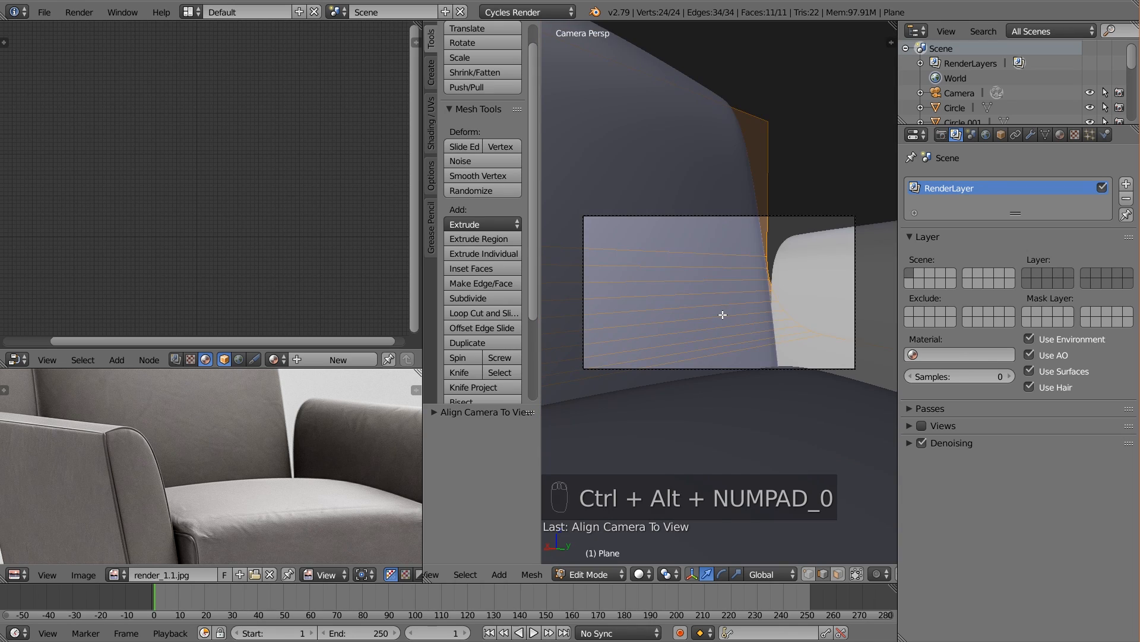
{"action": "key", "text": "a"}
{"action": "key", "text": "Tab"}
Pull the camera back along its local Z axis and increase its focal length to about 58 mm
{"action": "right_click", "coordinate": [796, 217]}
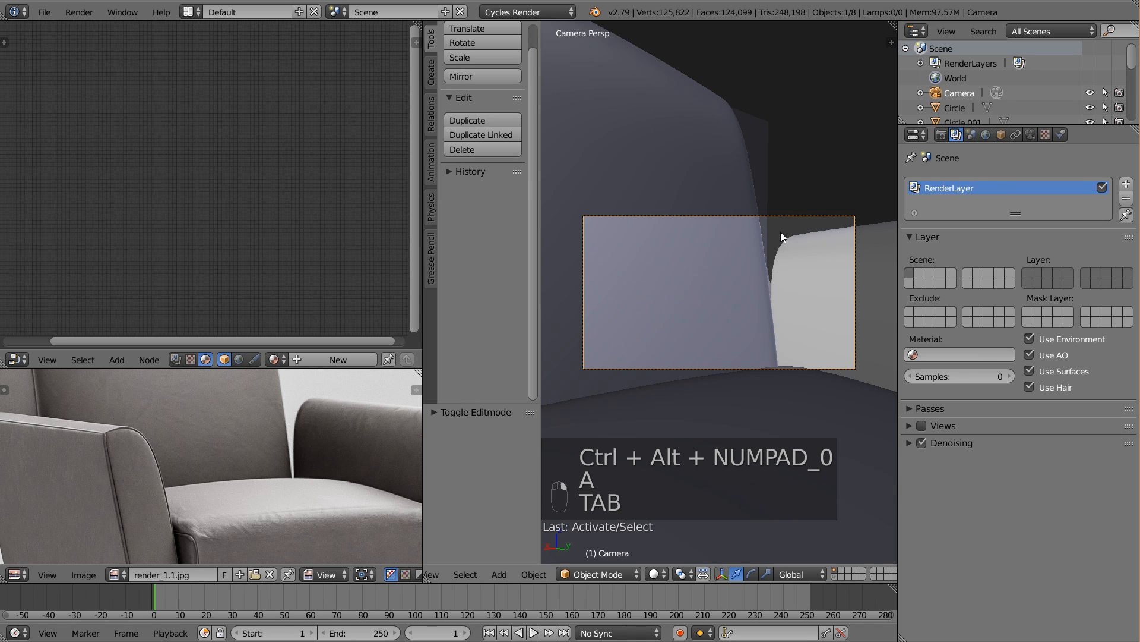
{"action": "key", "text": "g"}
{"action": "key", "text": "z"}
{"action": "key", "text": "z"}
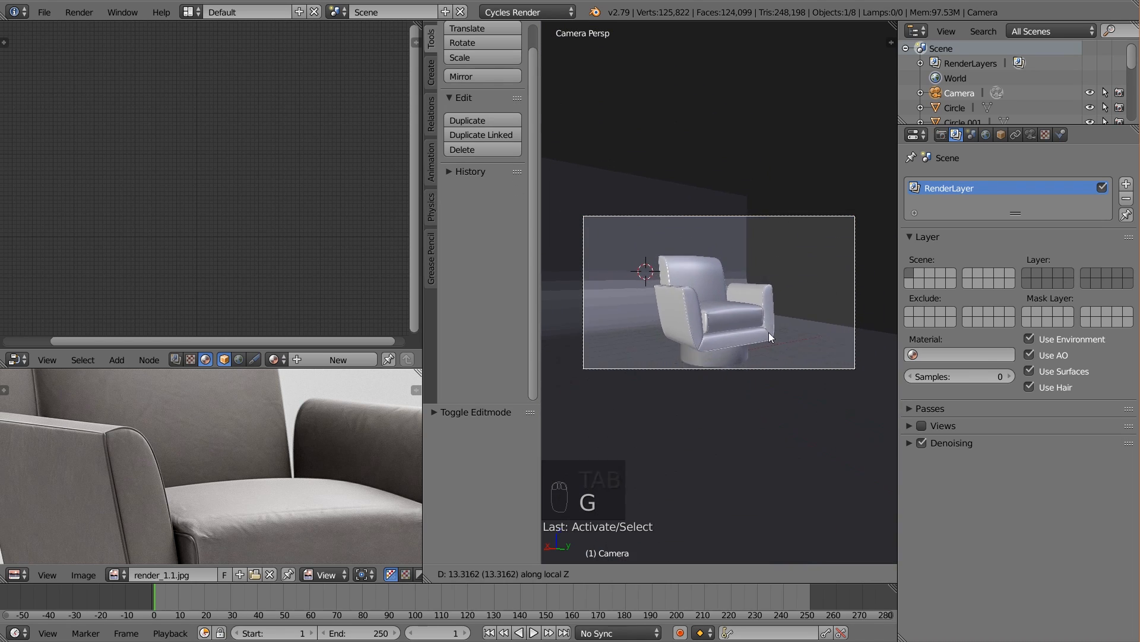
{"action": "left_click", "coordinate": [770, 356]}
{"action": "left_click", "coordinate": [1031, 135]}
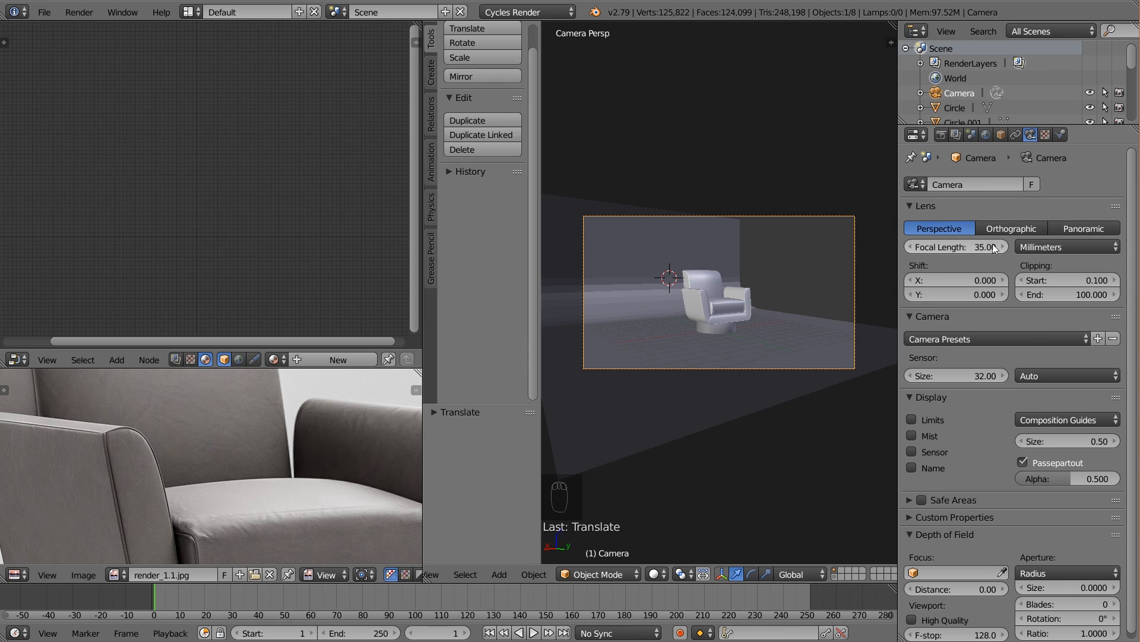
{"action": "left_click_drag", "start_coordinate": [940, 246], "coordinate": [1028, 246]}
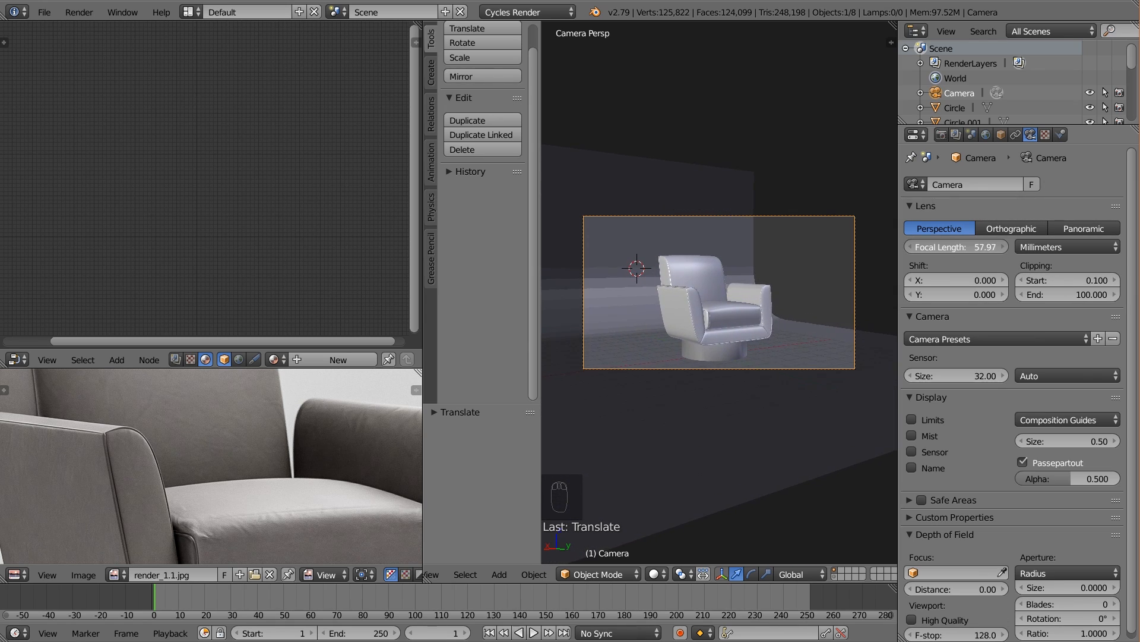
Shade the curved backdrop smooth and stretch it along X until it fills the camera frame
{"action": "right_click", "coordinate": [689, 395]}
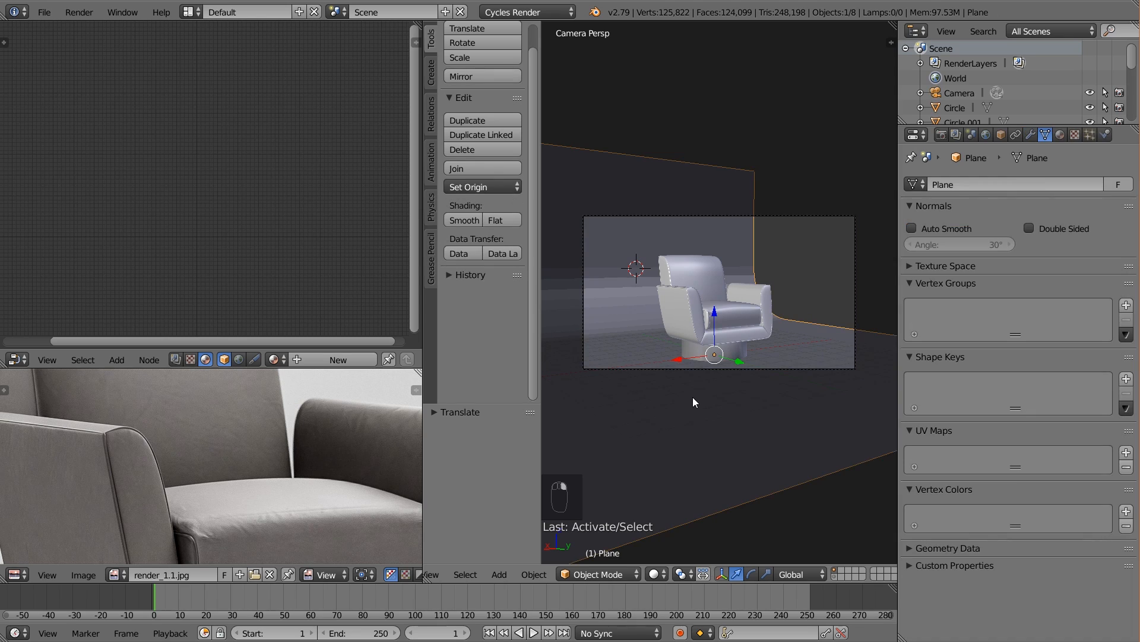
{"action": "left_click", "coordinate": [464, 220]}
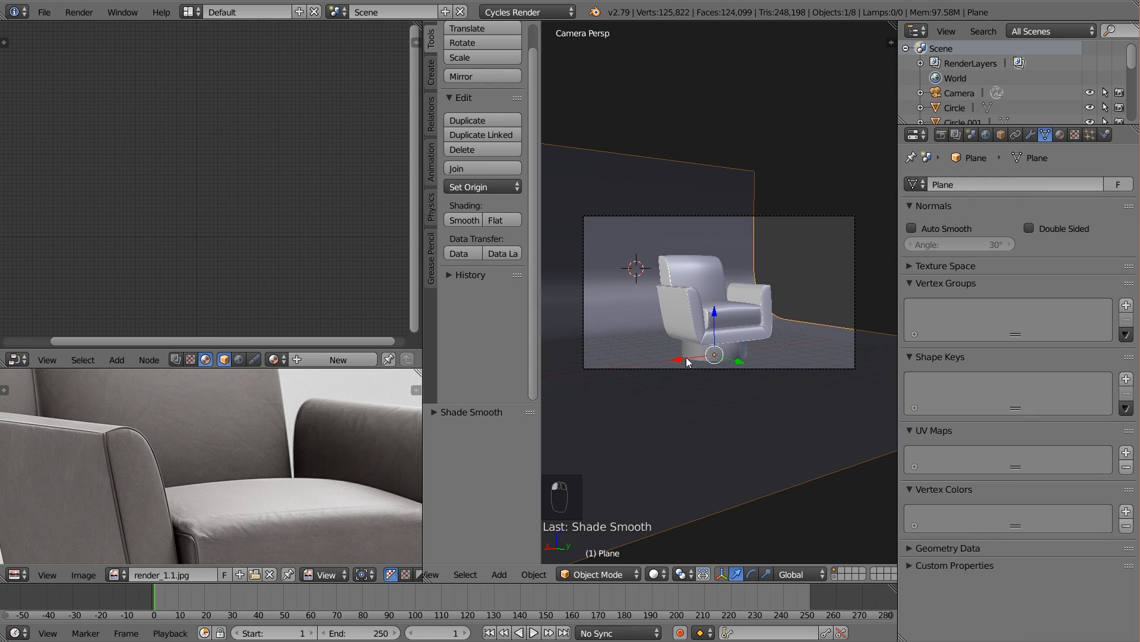
{"action": "key", "text": "s"}
{"action": "key", "text": "x"}
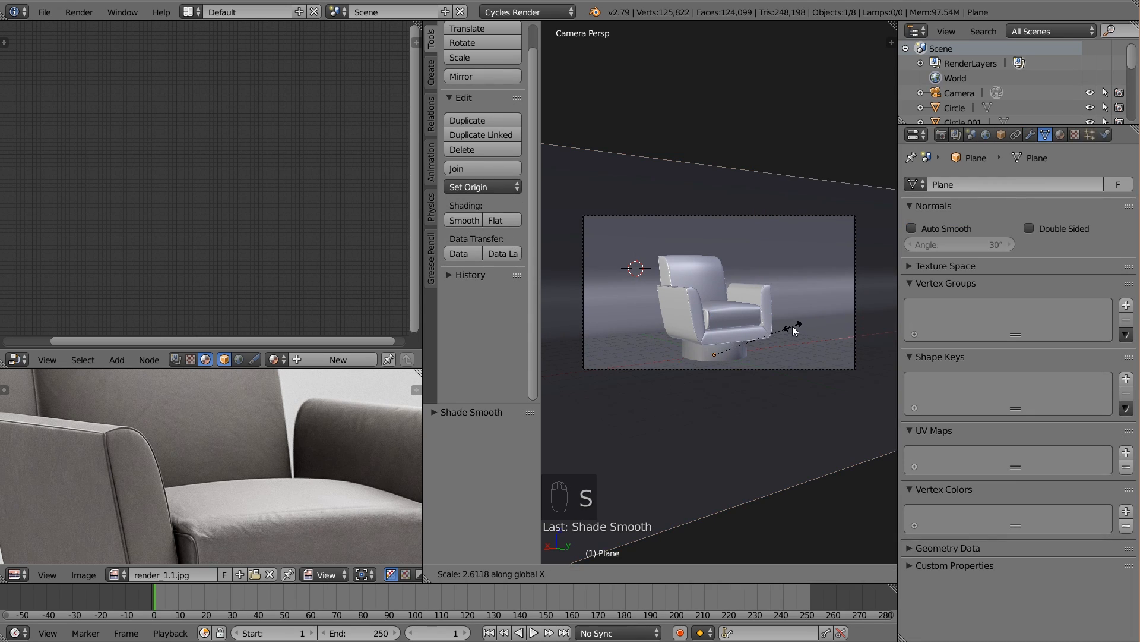
{"action": "left_click", "coordinate": [780, 325]}
Select the camera and adjust its aim slightly with a trackball rotation to reframe the chair
{"action": "scroll", "coordinate": [796, 350], "scroll_direction": "down", "scroll_amount": 2}
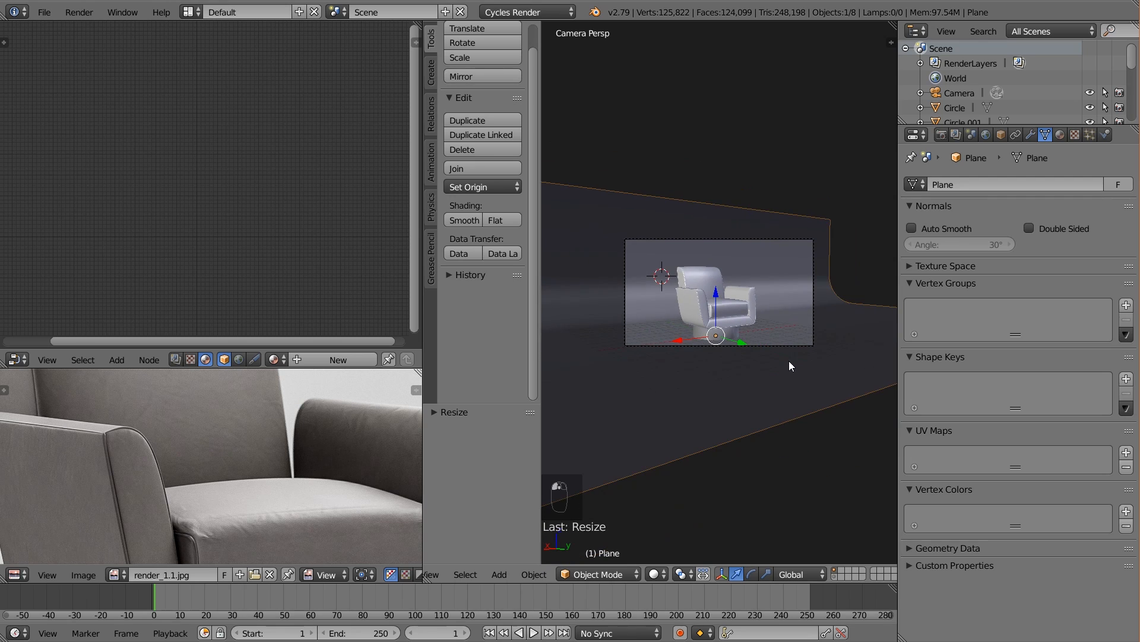
{"action": "left_click", "coordinate": [782, 345]}
{"action": "scroll", "coordinate": [772, 365], "scroll_direction": "up", "scroll_amount": 2}
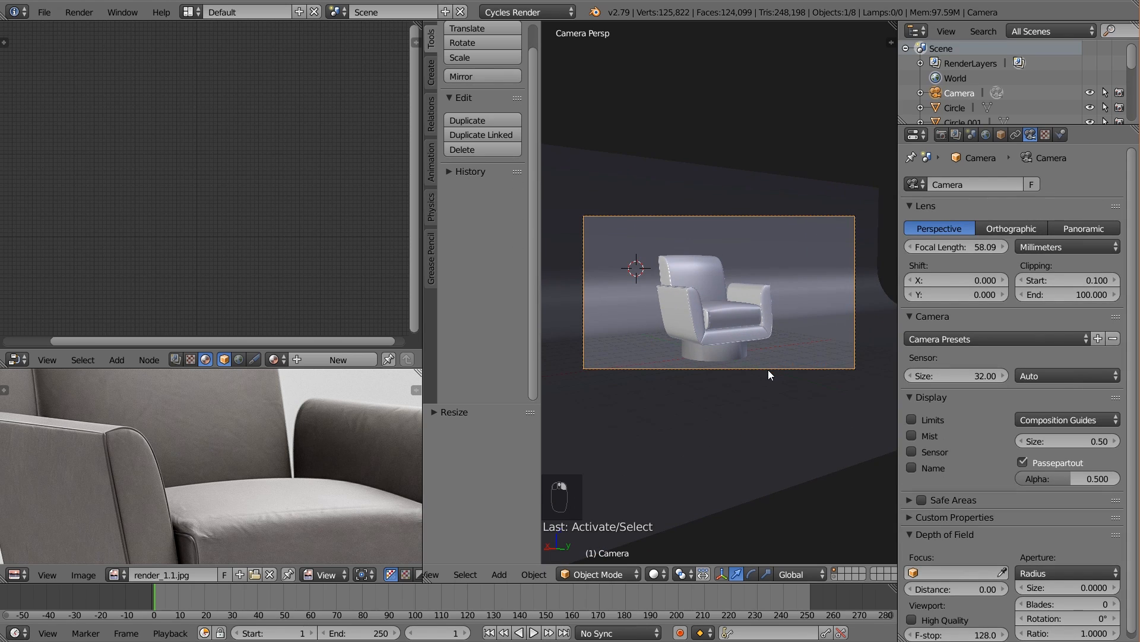
{"action": "key", "text": "r"}
{"action": "key", "text": "r"}
{"action": "left_click", "coordinate": [786, 379]}
Give the backdrop a new Diffuse BSDF material with a pure white colour of 1.000 in R, G and B
{"action": "right_click", "coordinate": [873, 351]}
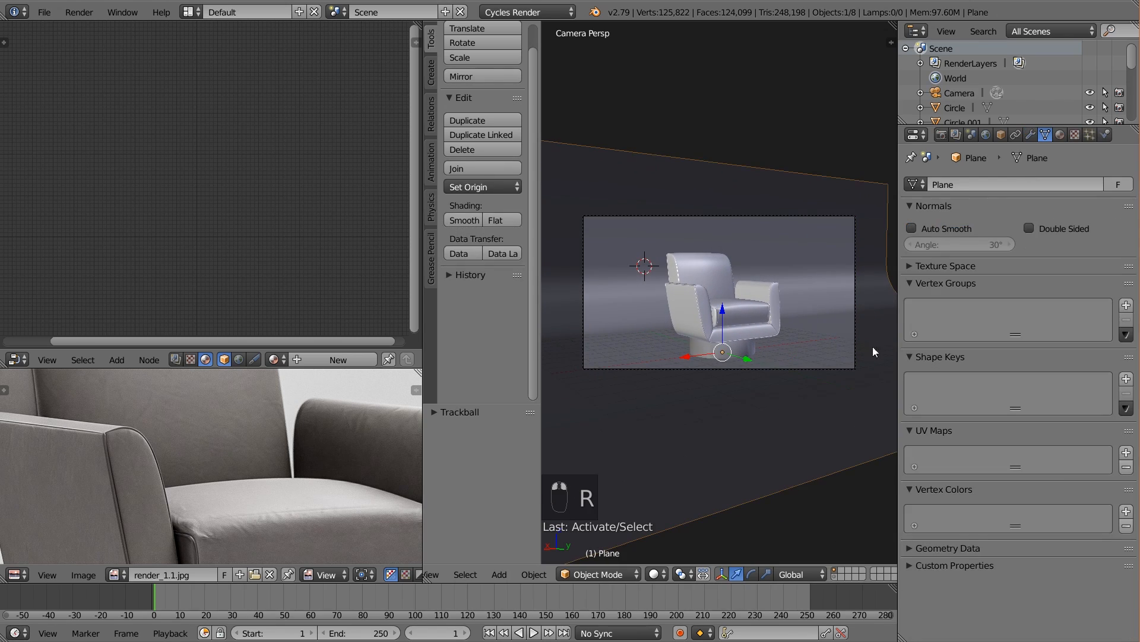
{"action": "left_click", "coordinate": [1055, 135]}
{"action": "left_click", "coordinate": [1007, 233]}
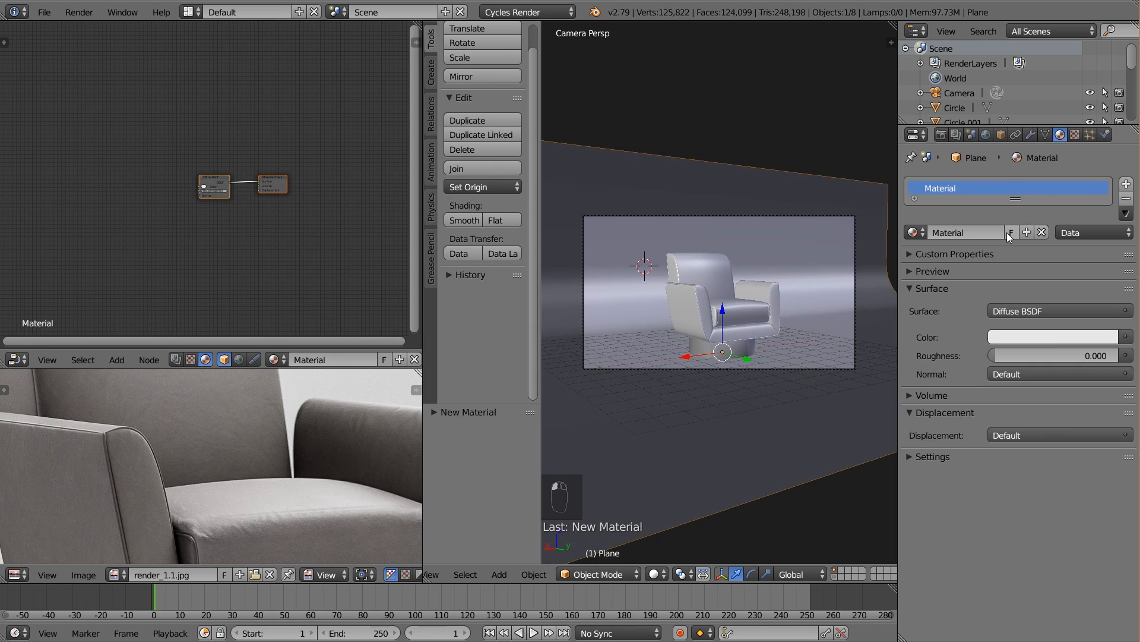
{"action": "left_click", "coordinate": [1028, 337]}
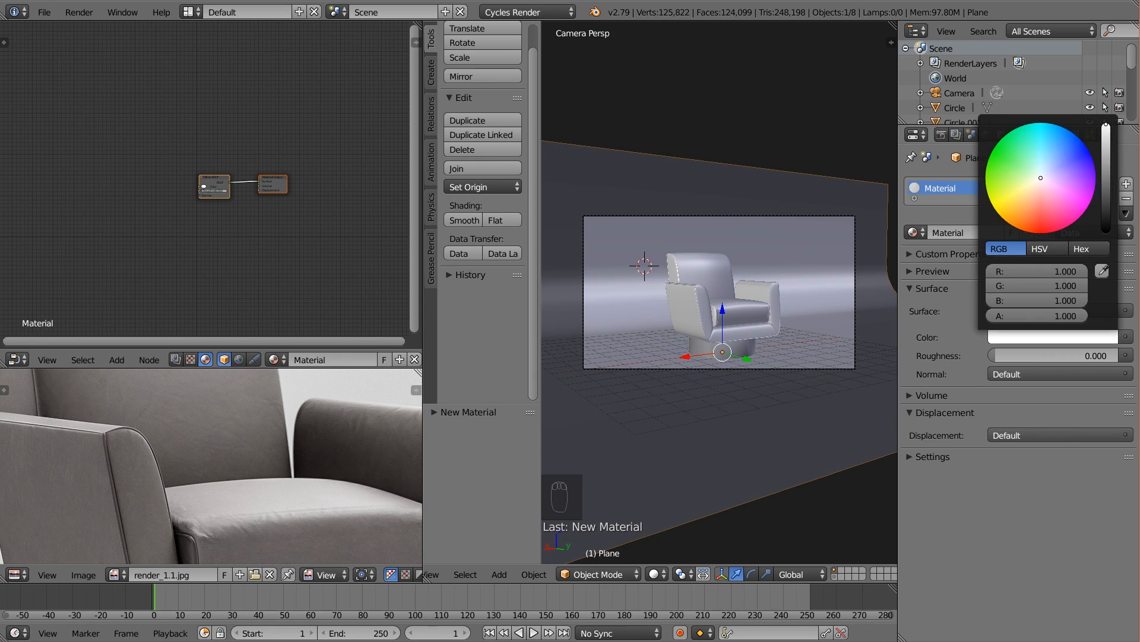
Deselect everything, then hide the tool shelf and split the 3D view into two stacked viewports
{"action": "scroll", "coordinate": [828, 318], "scroll_direction": "down", "scroll_amount": 4}
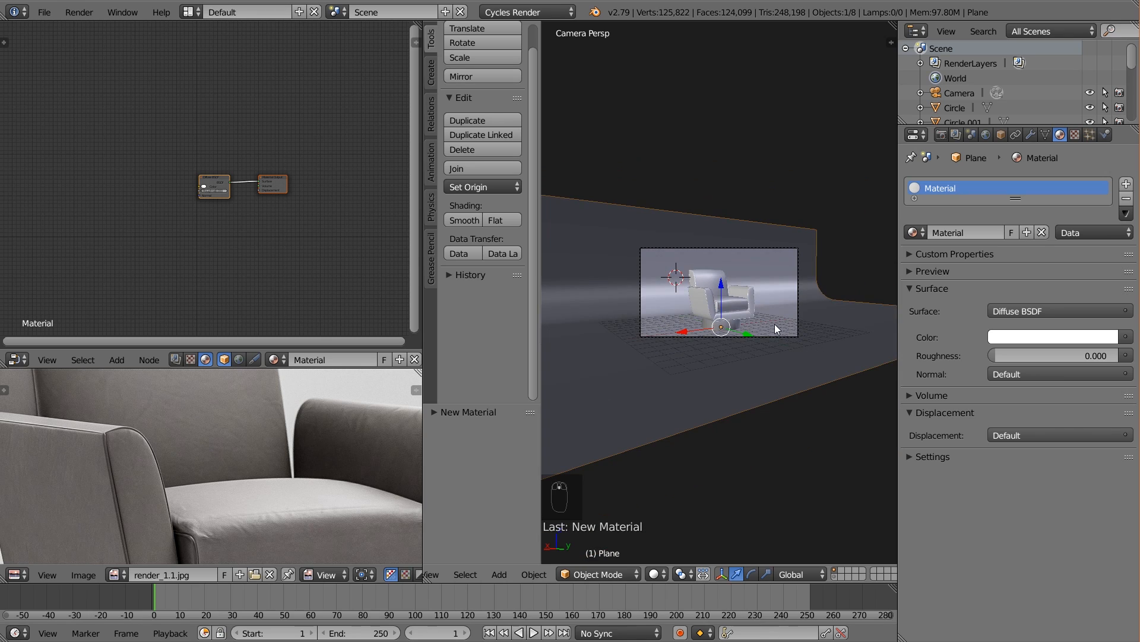
{"action": "middle_click_drag", "start_coordinate": [774, 323], "coordinate": [646, 369]}
{"action": "key", "text": "a"}
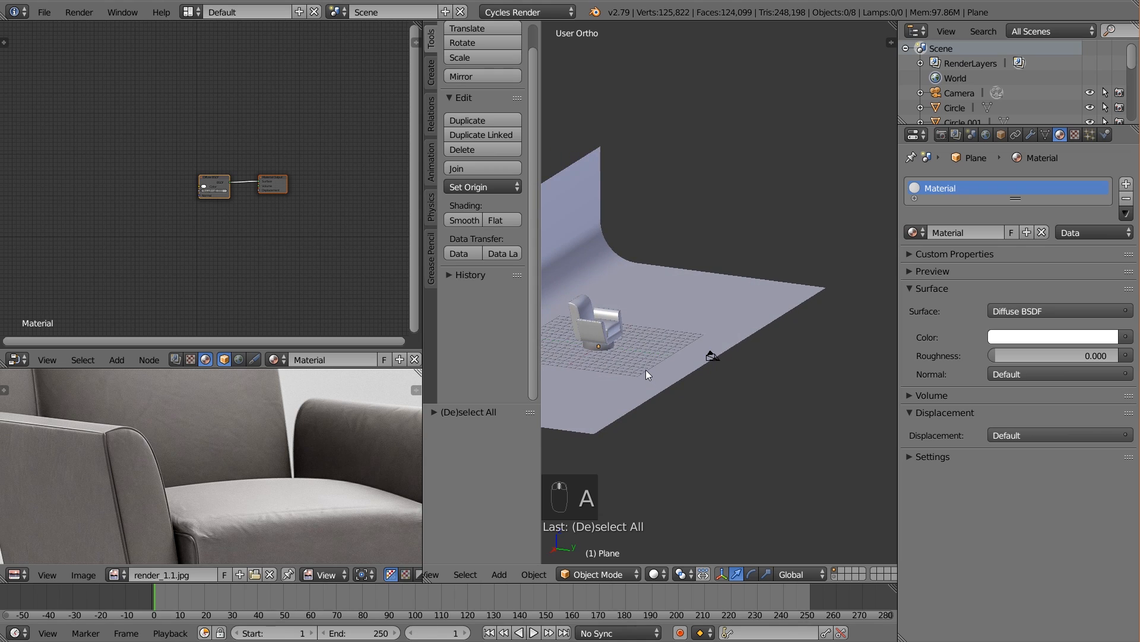
{"action": "key", "text": "t"}
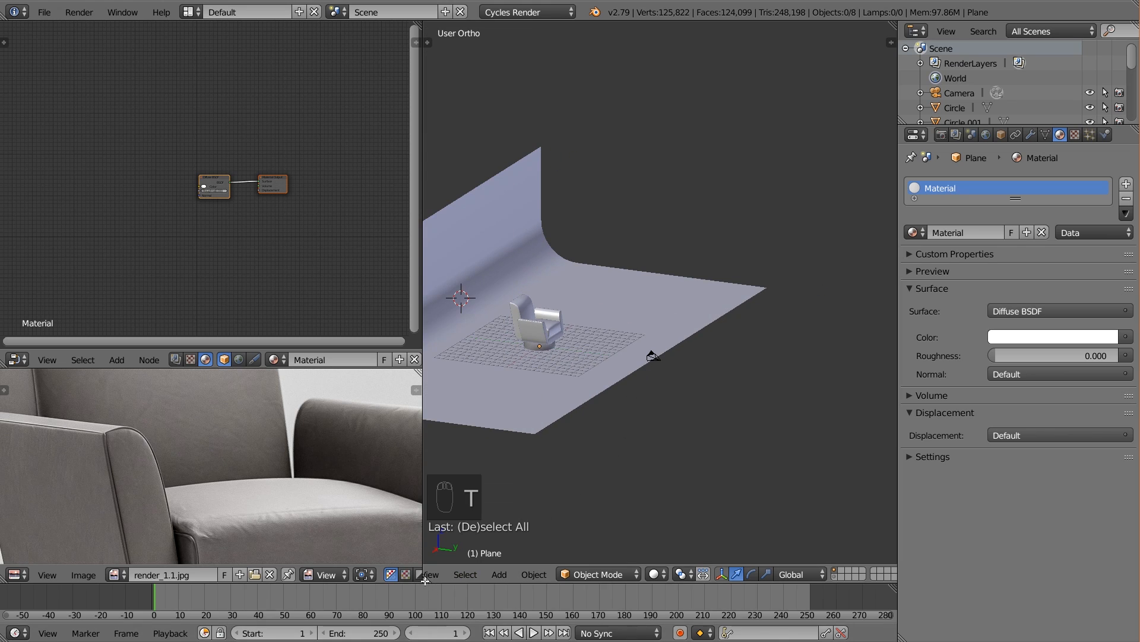
{"action": "left_click_drag", "start_coordinate": [427, 579], "coordinate": [463, 300]}
Switch the upper viewport to Rendered shading and show the camera view there, zoomed to fill the area
{"action": "left_click", "coordinate": [655, 296]}
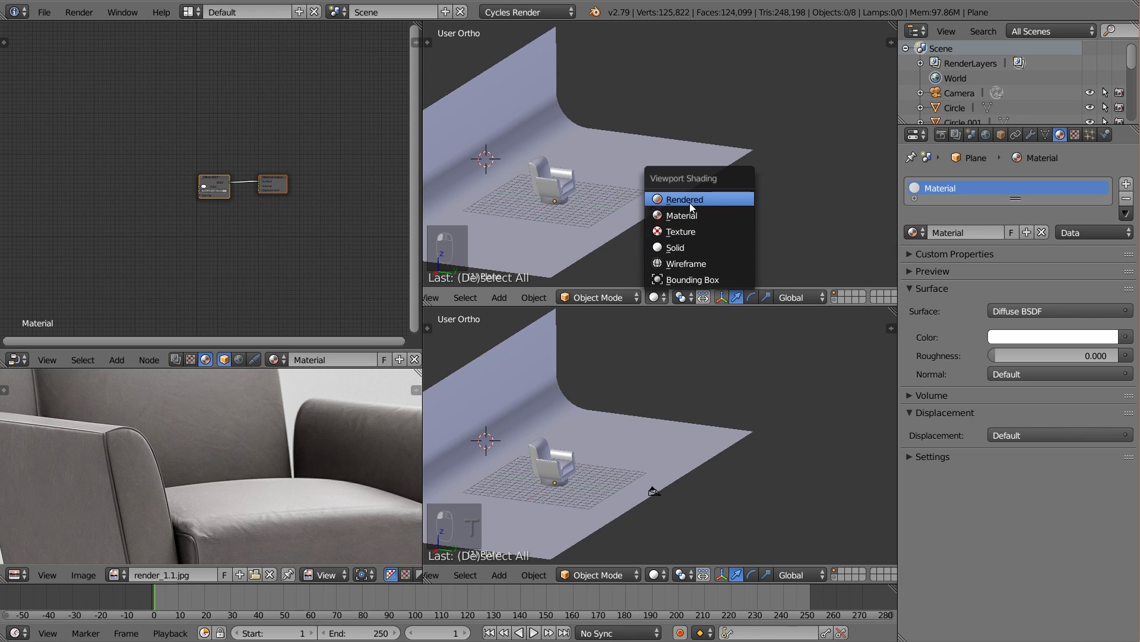
{"action": "left_click", "coordinate": [690, 202]}
{"action": "middle_click_drag", "start_coordinate": [632, 477], "coordinate": [694, 455]}
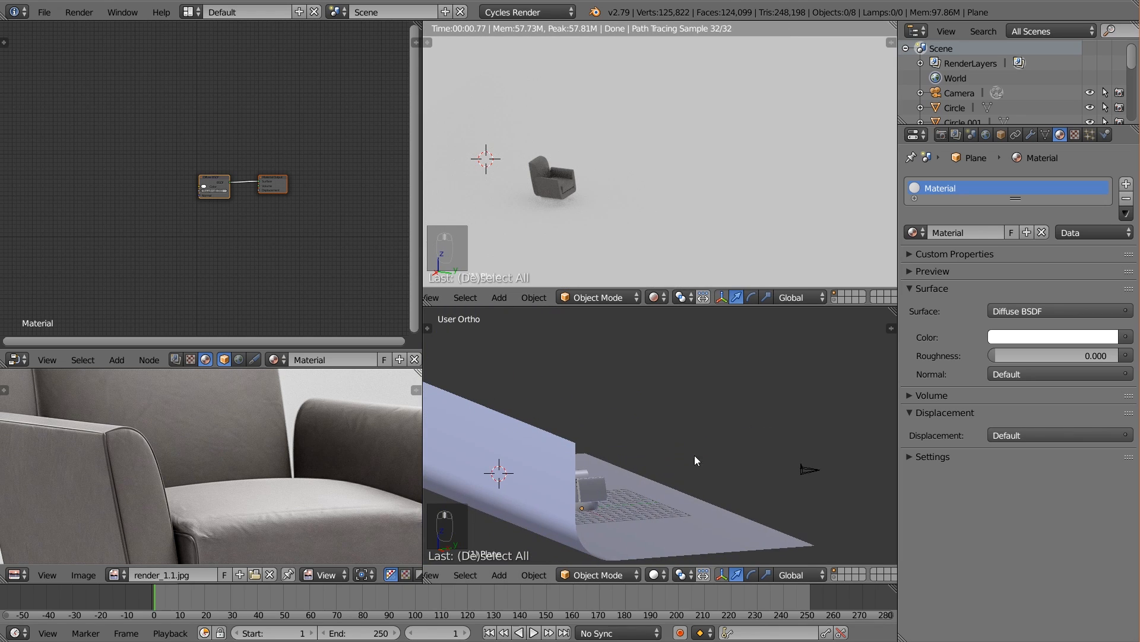
{"action": "key", "text": "KP_0"}
{"action": "scroll", "coordinate": [671, 185], "scroll_direction": "up", "scroll_amount": 5}
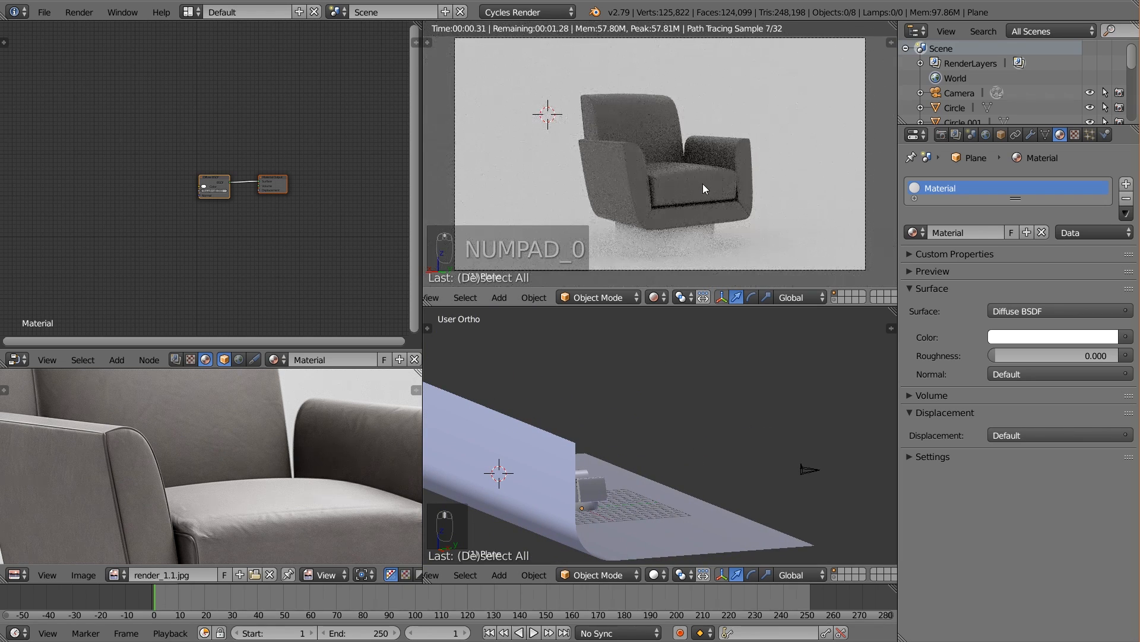
{"action": "key", "text": "KP_0"}
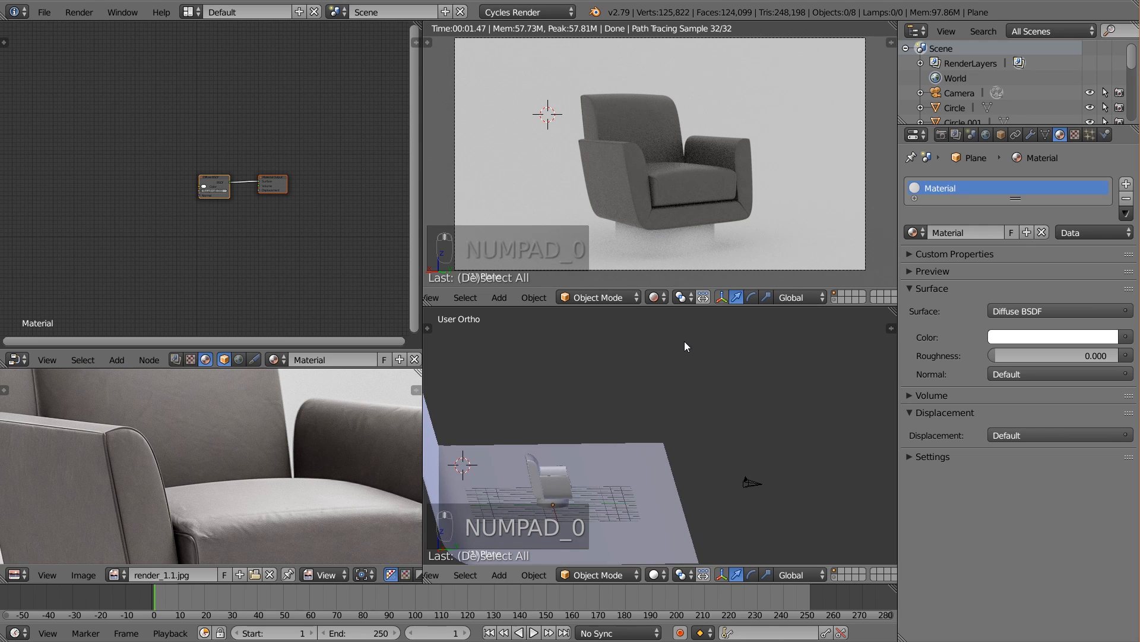
Add a plane at the 3D cursor, scale it up and tilt it with a trackball rotation
{"action": "middle_click_drag", "start_coordinate": [650, 425], "coordinate": [586, 420]}
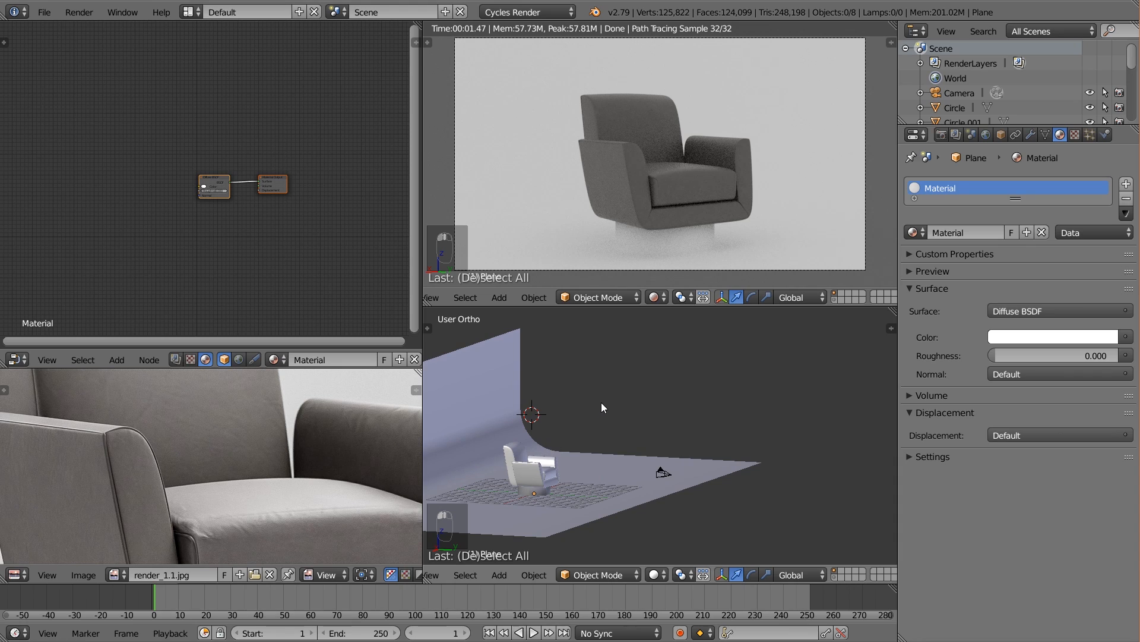
{"action": "key", "text": "shift+a"}
{"action": "left_click", "coordinate": [649, 401]}
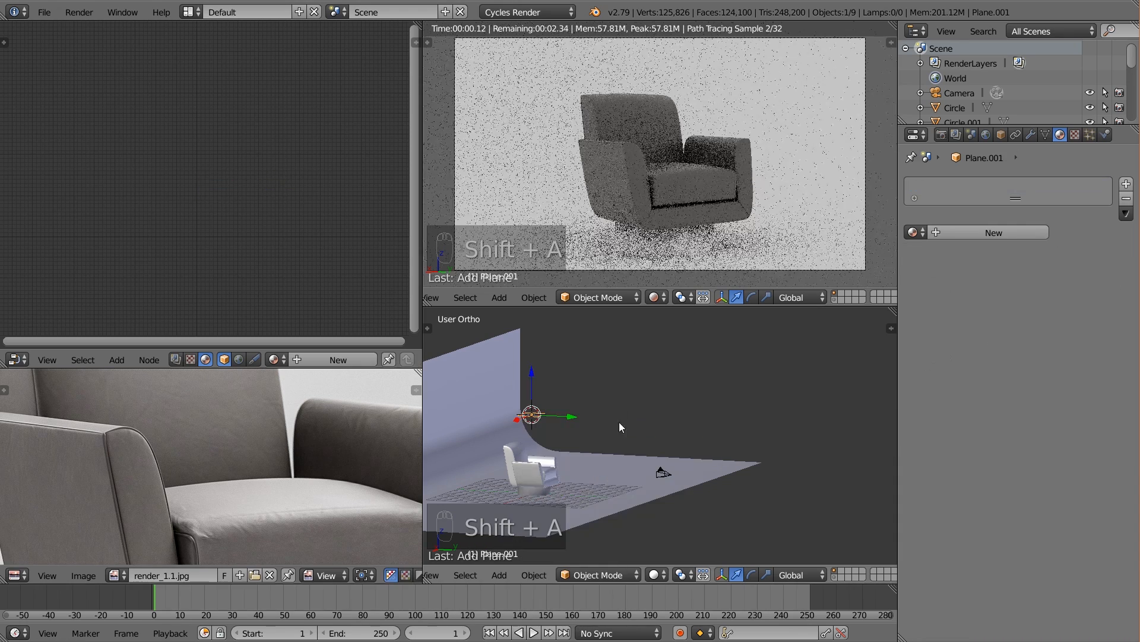
{"action": "middle_click_drag", "start_coordinate": [619, 421], "coordinate": [550, 413]}
{"action": "key", "text": "s"}
{"action": "left_click", "coordinate": [610, 454]}
{"action": "key", "text": "r"}
{"action": "key", "text": "r"}
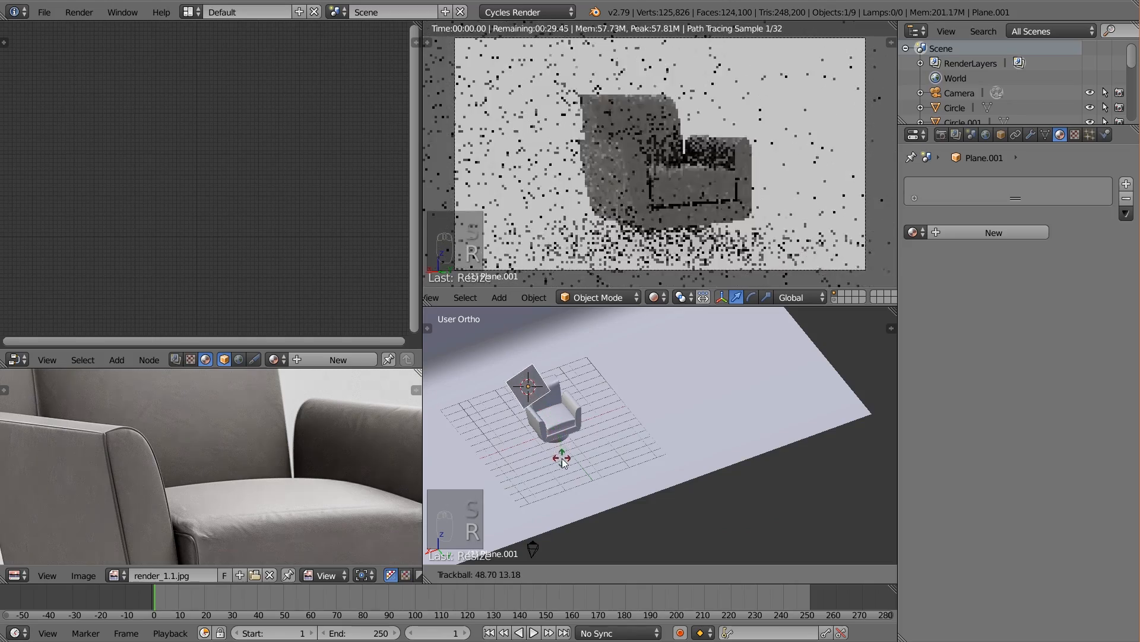
{"action": "left_click", "coordinate": [560, 457]}
Move and rotate the new plane so it hangs above and to one side of the chair, angled towards it
{"action": "key", "text": "g"}
{"action": "left_click", "coordinate": [618, 475]}
{"action": "middle_click_drag", "start_coordinate": [619, 475], "coordinate": [569, 451]}
{"action": "key", "text": "g"}
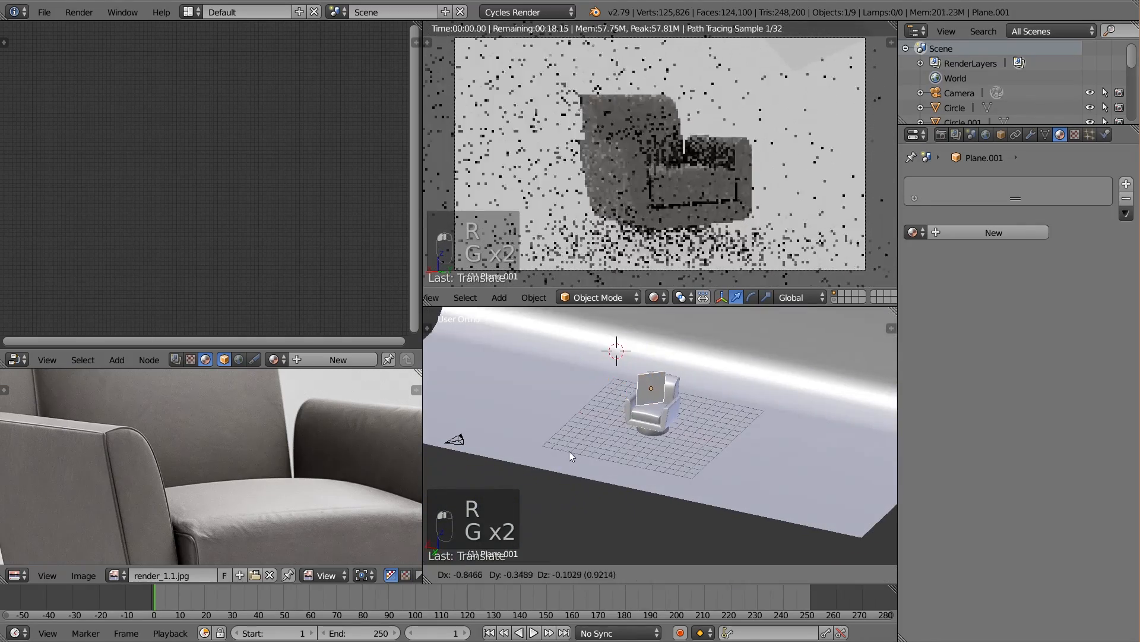
{"action": "left_click", "coordinate": [599, 451]}
{"action": "key", "text": "r"}
{"action": "key", "text": "r"}
{"action": "left_click", "coordinate": [640, 455]}
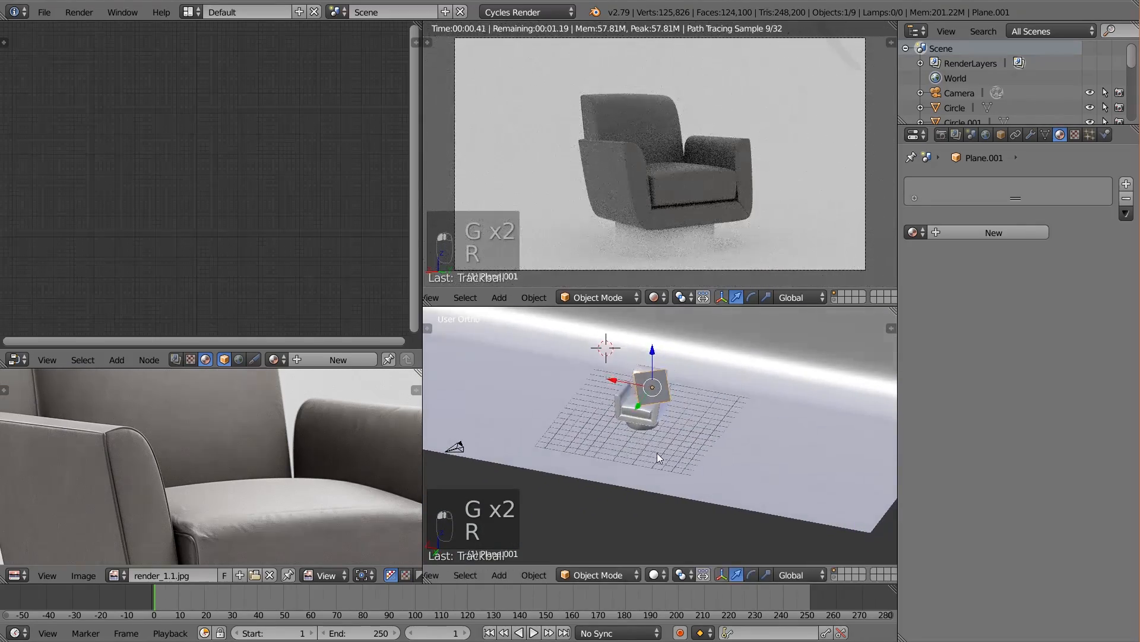
{"action": "key", "text": "g"}
{"action": "left_click", "coordinate": [646, 439]}
{"action": "middle_click_drag", "start_coordinate": [646, 439], "coordinate": [743, 415]}
{"action": "key", "text": "g"}
{"action": "left_click", "coordinate": [708, 431]}
Give the plane a new material with an Emission surface at strength 15
{"action": "left_click", "coordinate": [988, 232]}
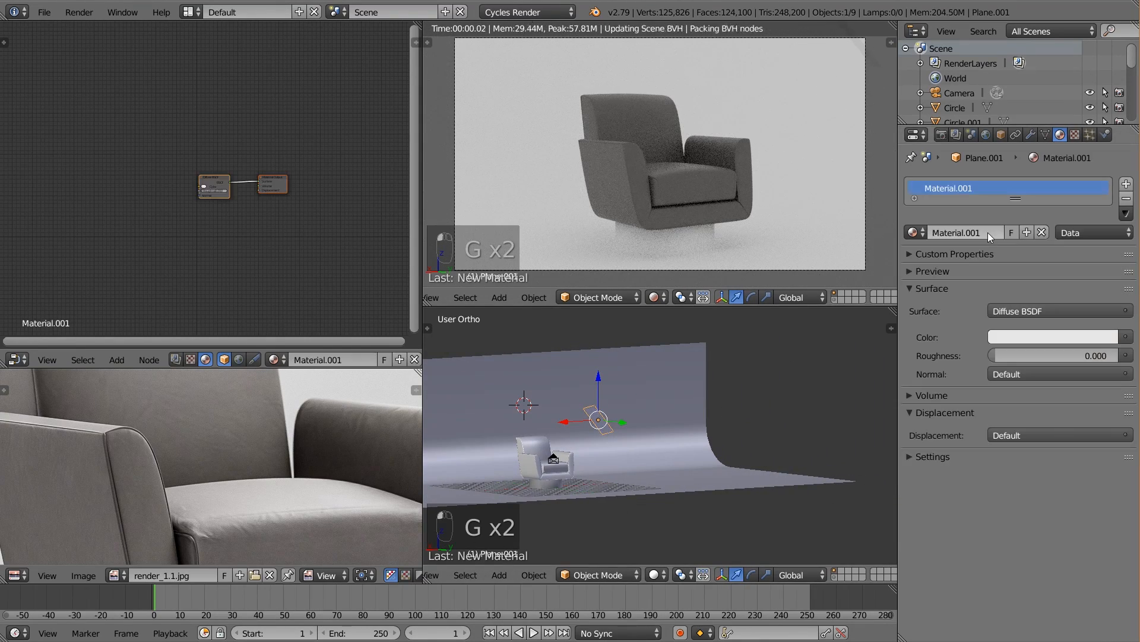
{"action": "left_click", "coordinate": [1060, 337]}
{"action": "left_click", "coordinate": [1017, 311]}
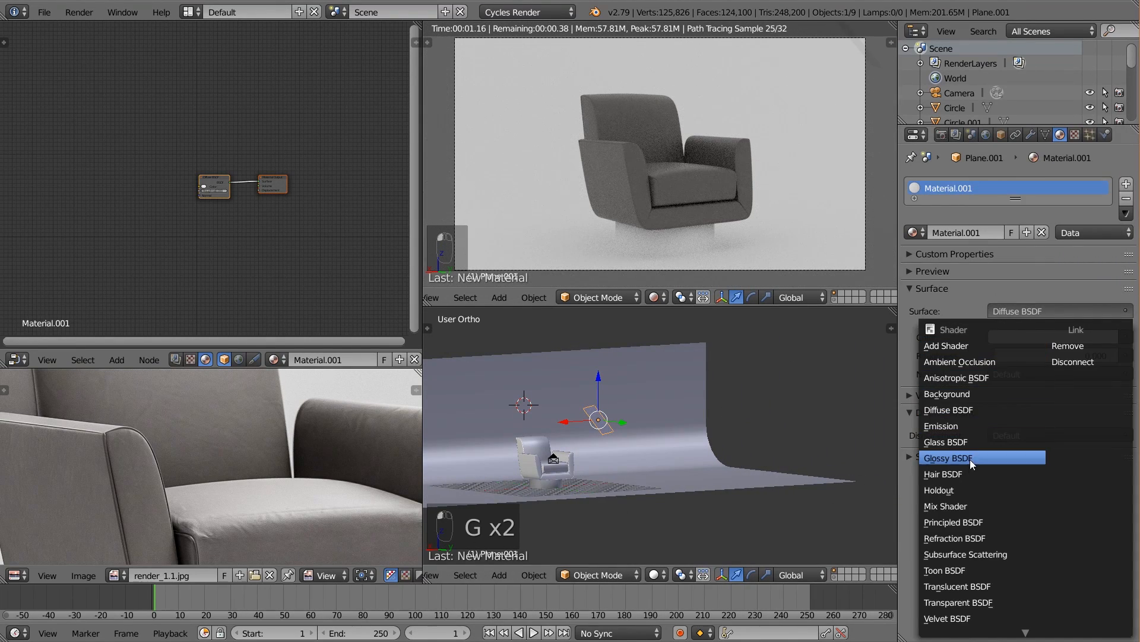
{"action": "left_click", "coordinate": [969, 424]}
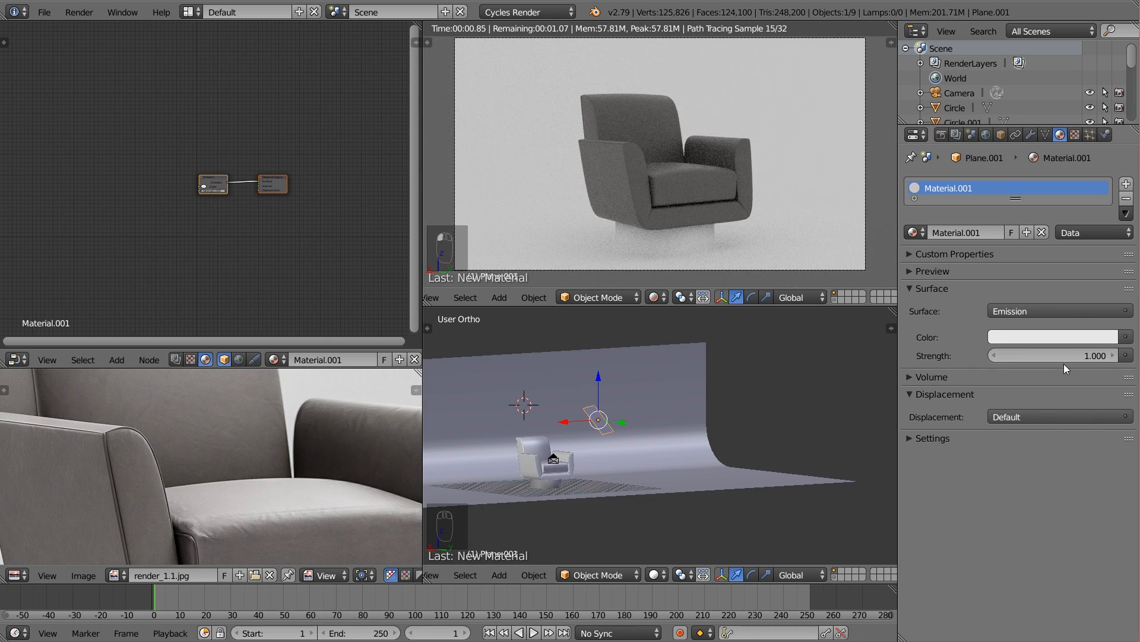
{"action": "left_click", "coordinate": [1066, 354]}
{"action": "type", "text": "15"}
{"action": "key", "text": "Return"}
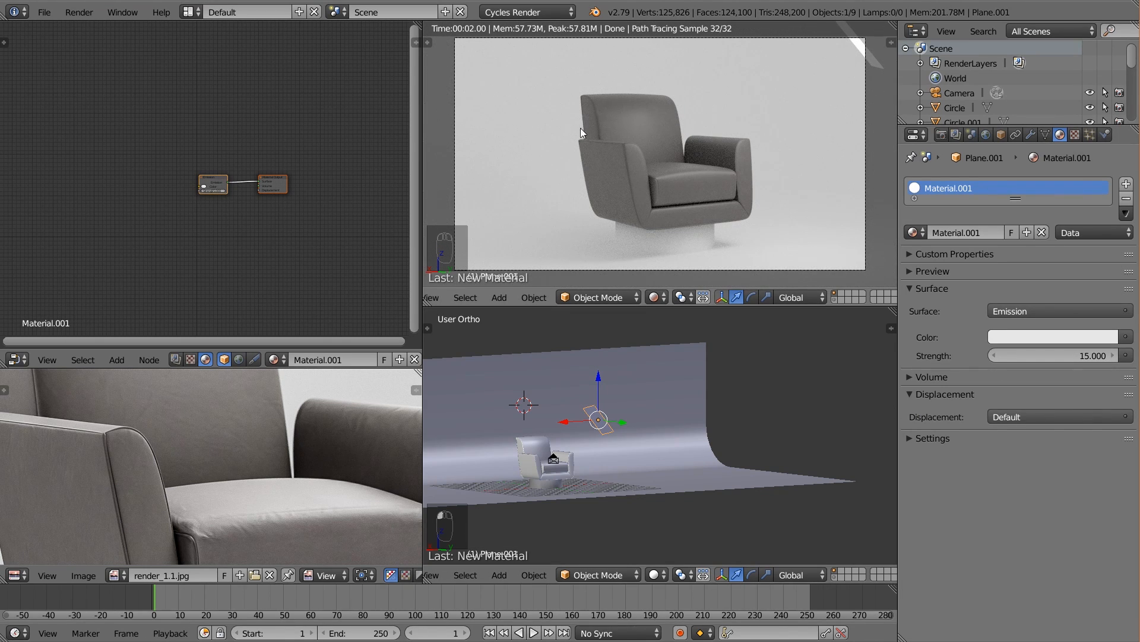
Scale up the emissive plane and reposition it beside the chair
{"action": "middle_click_drag", "start_coordinate": [641, 396], "coordinate": [657, 429]}
{"action": "key", "text": "s"}
{"action": "left_click", "coordinate": [719, 457]}
{"action": "key", "text": "g"}
{"action": "left_click", "coordinate": [760, 448]}
Duplicate the light plane, rotate the copy, and move it along Y to a place above and behind the chair
{"action": "key", "text": "shift+d"}
{"action": "left_click", "coordinate": [644, 368]}
{"action": "middle_click_drag", "start_coordinate": [644, 369], "coordinate": [662, 410]}
{"action": "key", "text": "r"}
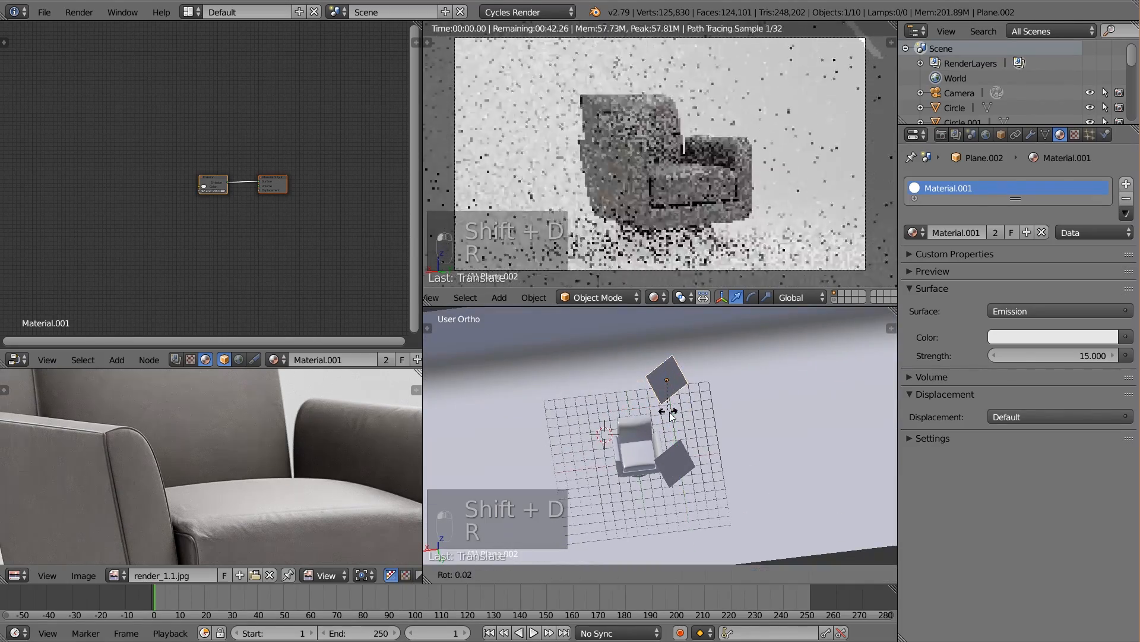
{"action": "left_click", "coordinate": [716, 392]}
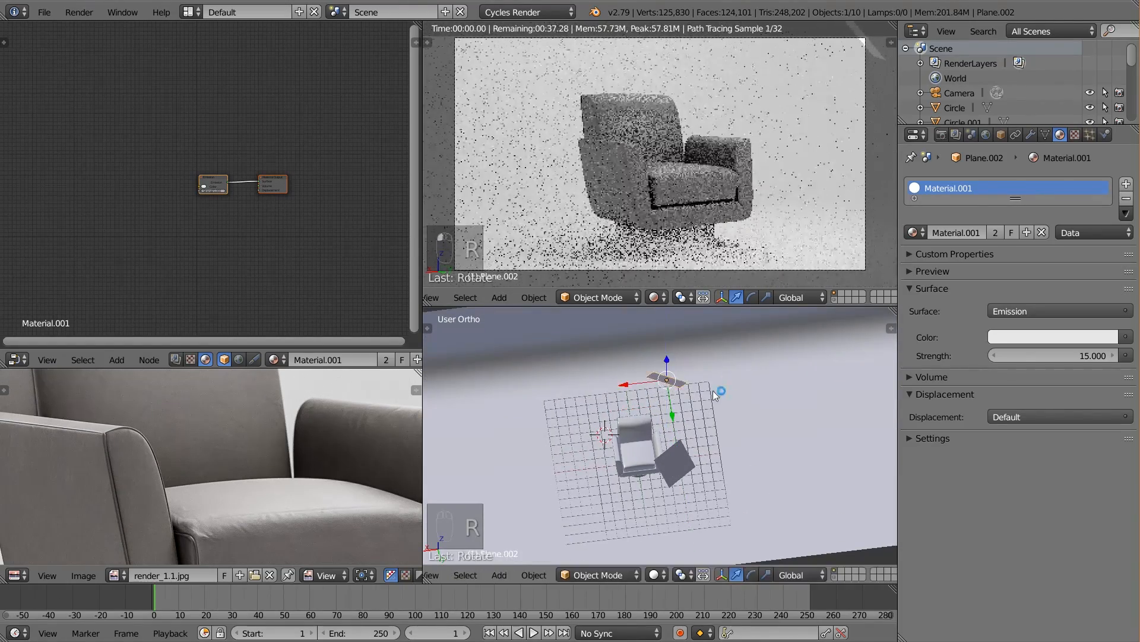
{"action": "middle_click_drag", "start_coordinate": [713, 390], "coordinate": [618, 446]}
{"action": "key", "text": "g"}
{"action": "key", "text": "y"}
{"action": "left_click", "coordinate": [634, 417]}
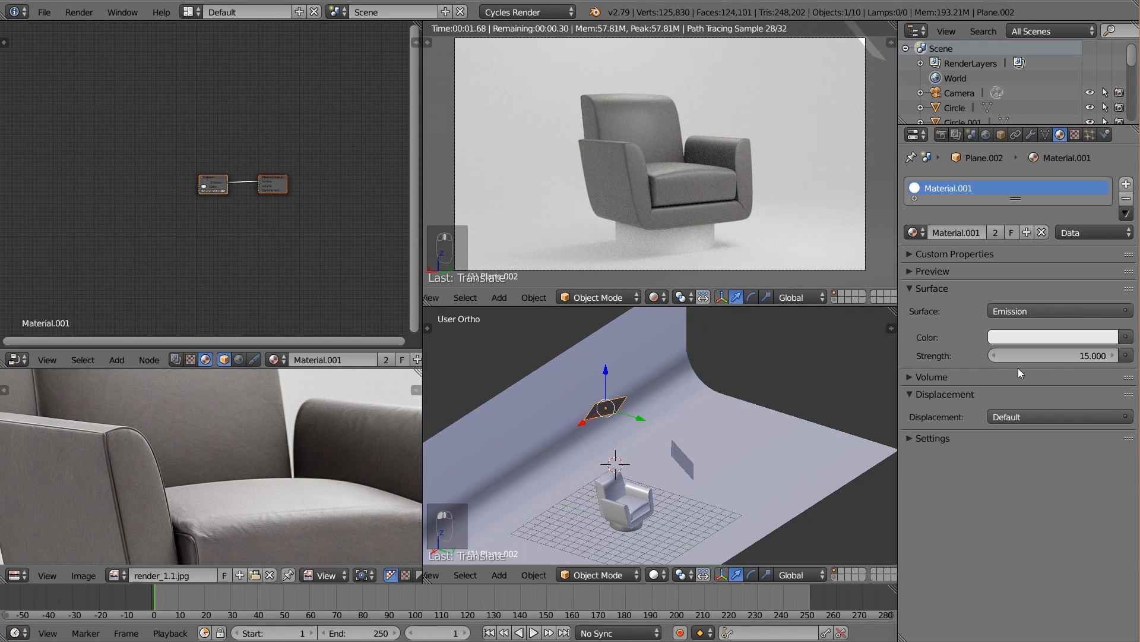
Make the rear light plane's emission material single-user and set its Strength to 12
{"action": "left_click", "coordinate": [997, 231]}
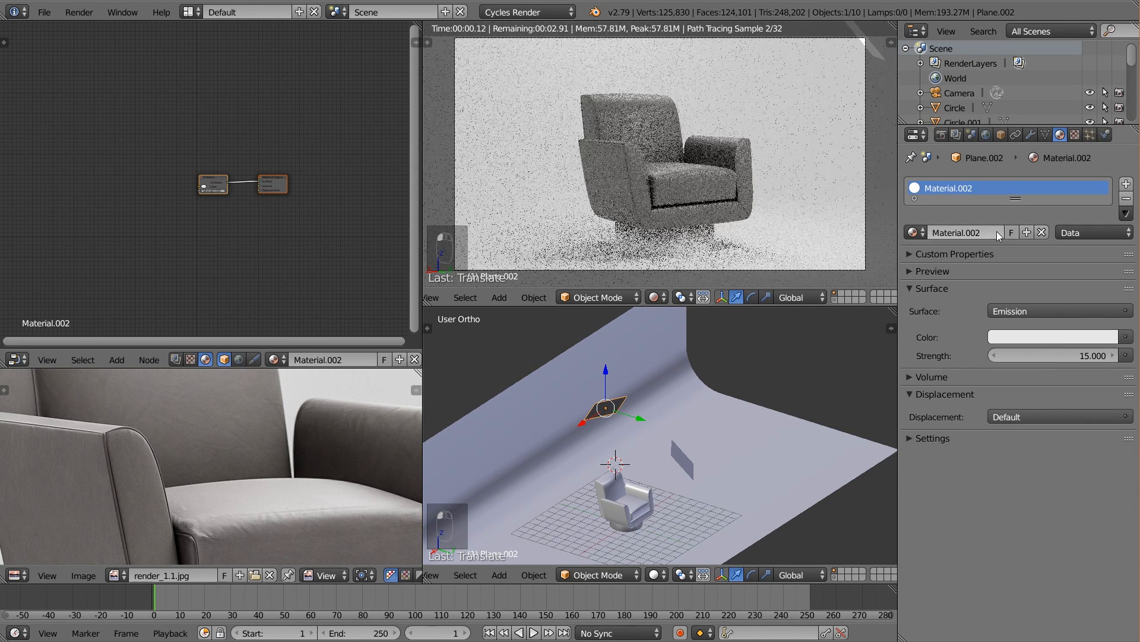
{"action": "left_click", "coordinate": [1063, 354]}
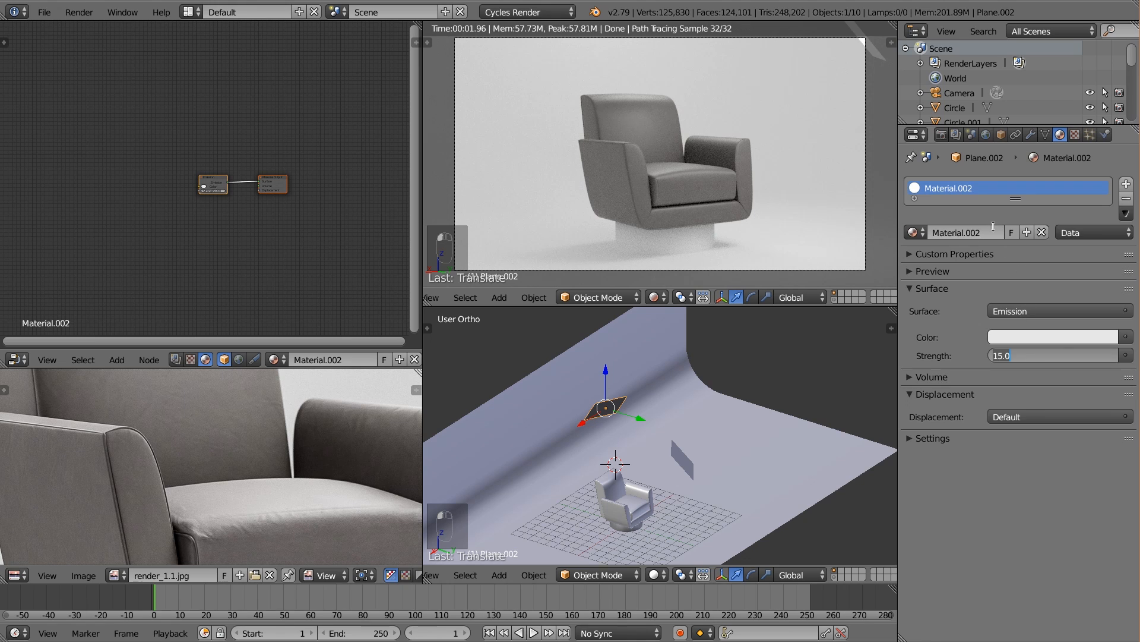
{"action": "key", "text": "Return"}
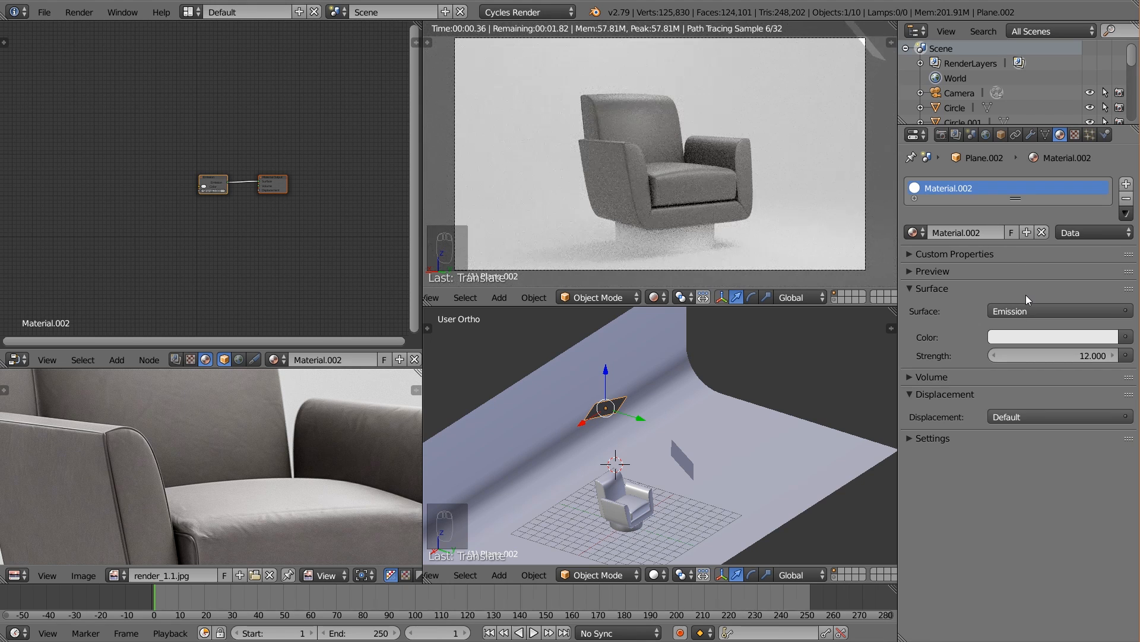
Duplicate the rear light plane to the opposite side behind the chair and rotate the copy about the global Z axis
{"action": "middle_click_drag", "start_coordinate": [774, 358], "coordinate": [637, 412]}
{"action": "key", "text": "shift+d"}
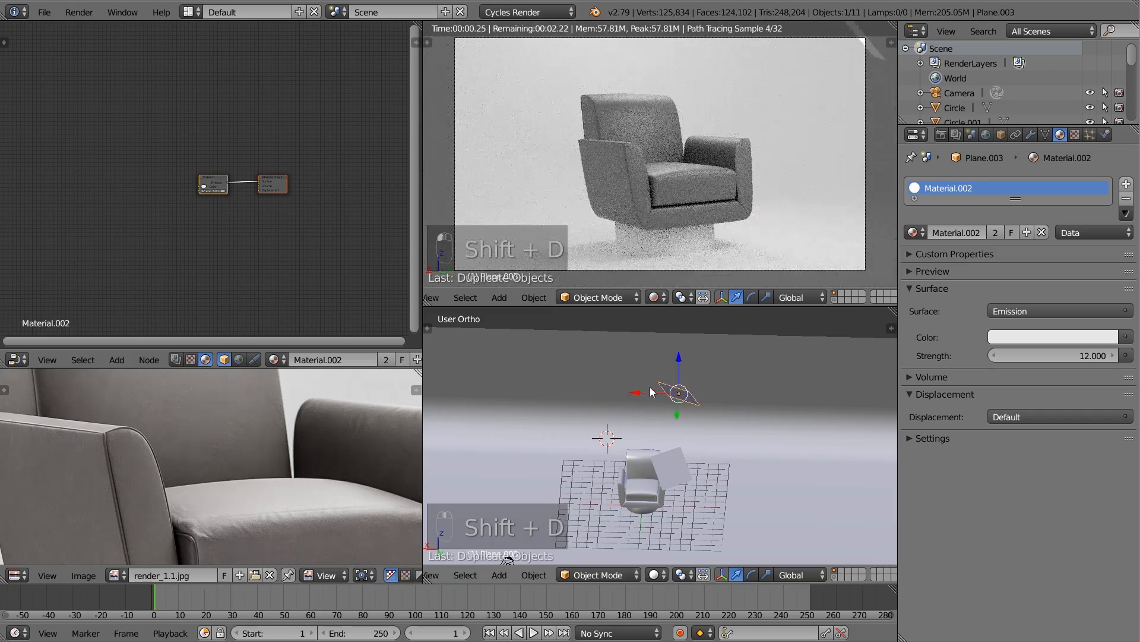
{"action": "left_click", "coordinate": [519, 410]}
{"action": "key", "text": "r"}
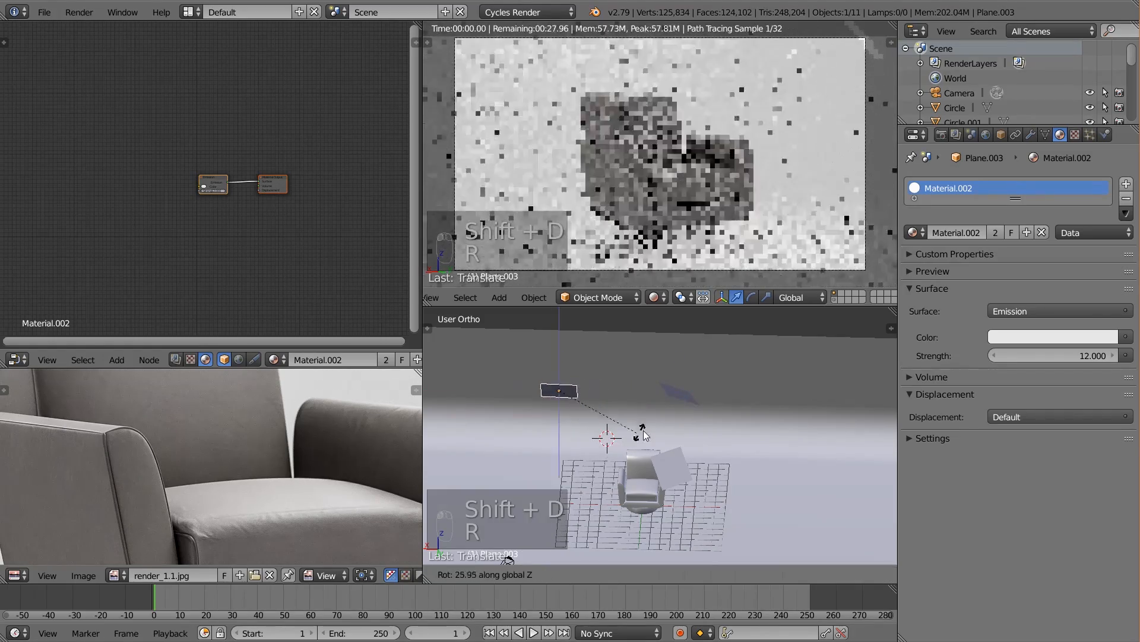
{"action": "left_click", "coordinate": [668, 365]}
Tilt and reposition the duplicated light plane so it faces down towards the chair from behind
{"action": "middle_click_drag", "start_coordinate": [669, 365], "coordinate": [580, 438]}
{"action": "key", "text": "r"}
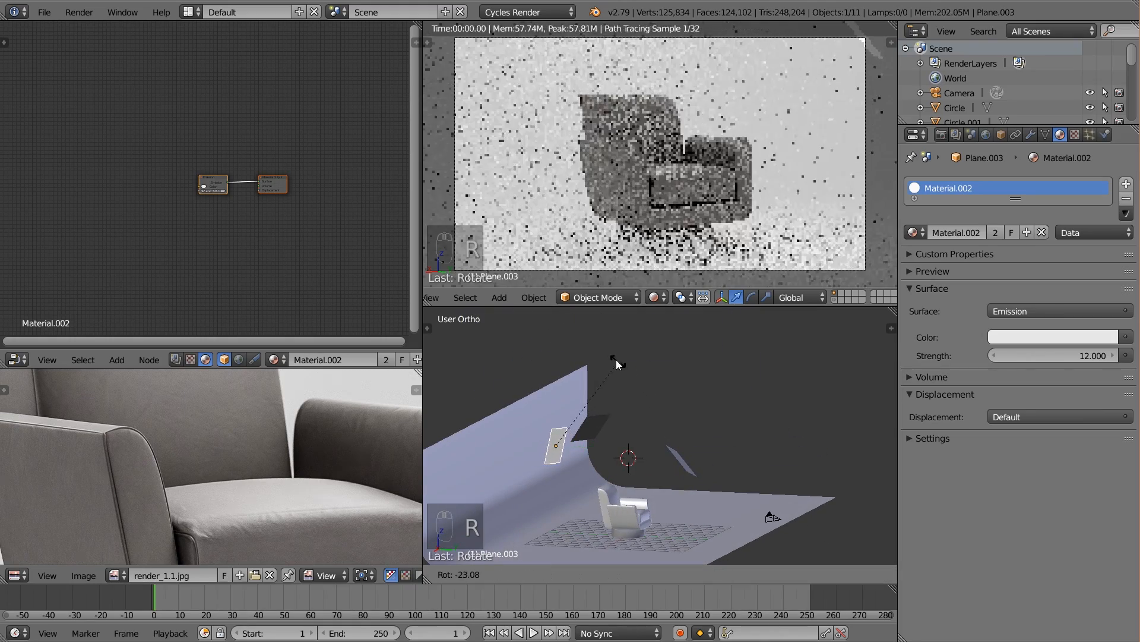
{"action": "left_click", "coordinate": [656, 421]}
{"action": "key", "text": "g"}
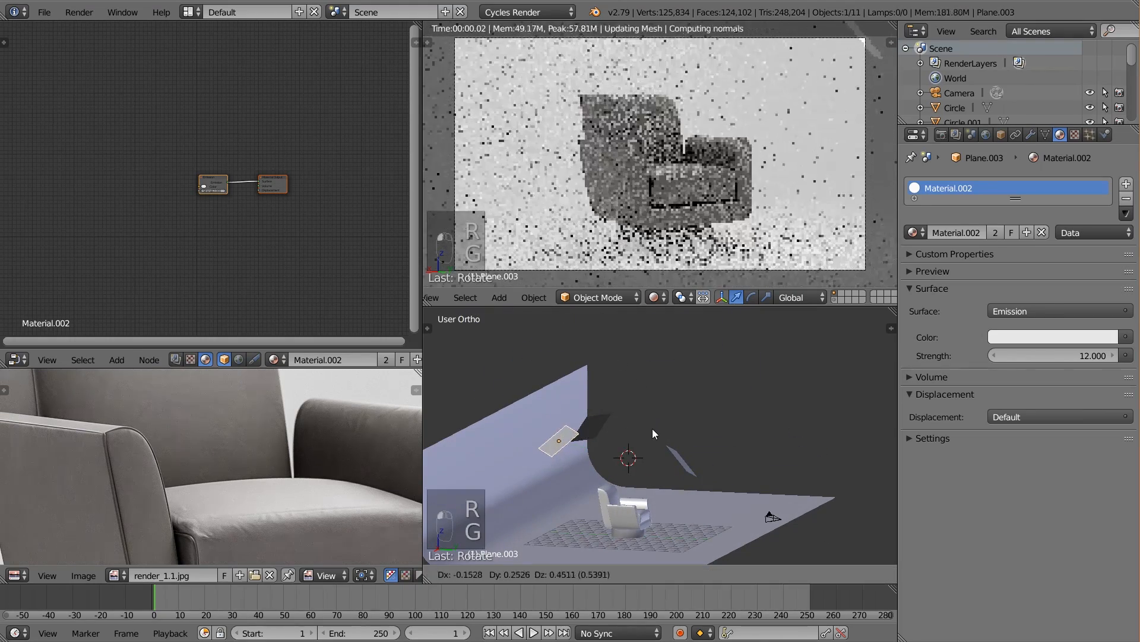
{"action": "left_click", "coordinate": [653, 437]}
{"action": "middle_click_drag", "start_coordinate": [654, 438], "coordinate": [712, 484]}
{"action": "key", "text": "r"}
{"action": "key", "text": "r"}
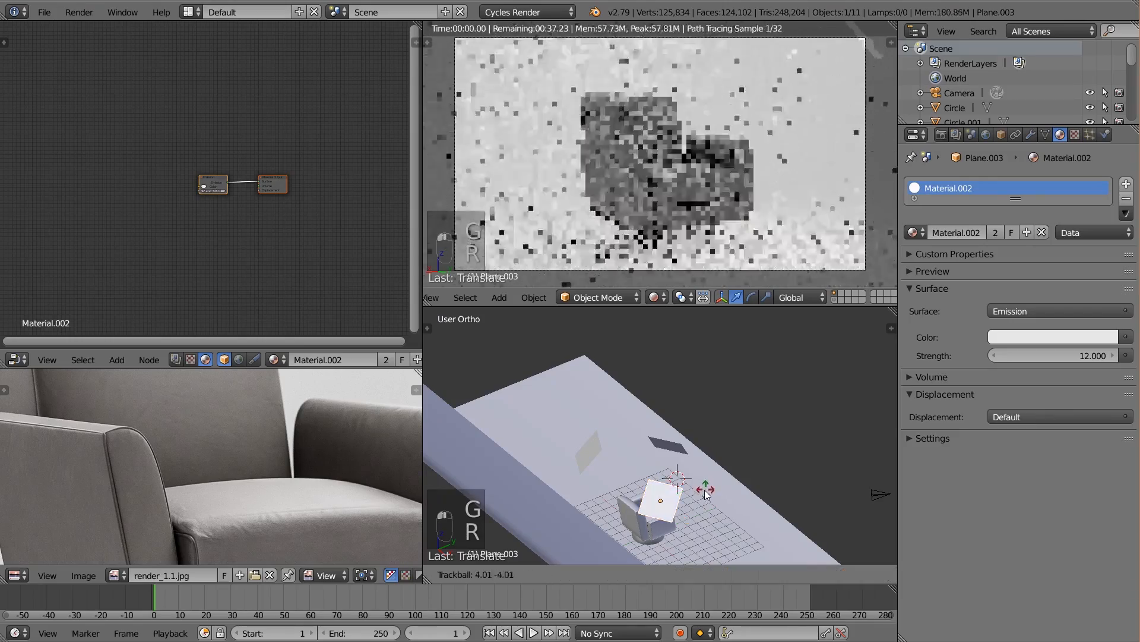
{"action": "left_click", "coordinate": [701, 491]}
Select the original rear light plane, rotate it freely, and shift it outwards beside the chair's back
{"action": "right_click", "coordinate": [593, 453]}
{"action": "mouse_move", "coordinate": [642, 459]}
{"action": "middle_mouse_down"}
{"action": "mouse_move", "coordinate": [526, 476]}
{"action": "mouse_move", "coordinate": [648, 443]}
{"action": "middle_mouse_up"}
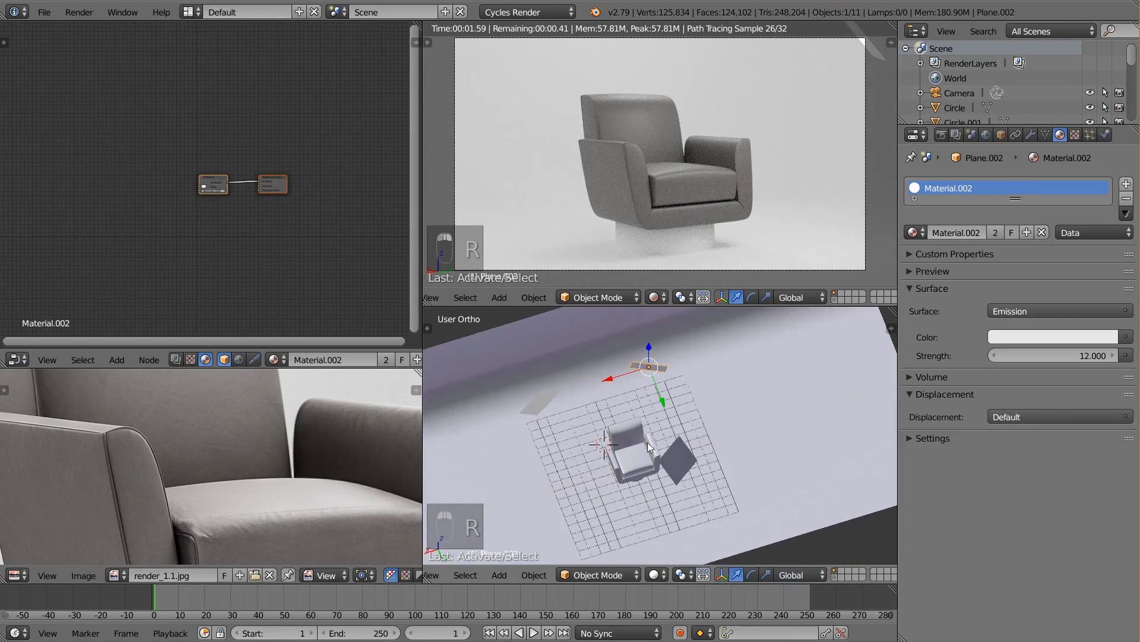
{"action": "key", "text": "r"}
{"action": "key", "text": "g"}
{"action": "left_click", "coordinate": [703, 439]}
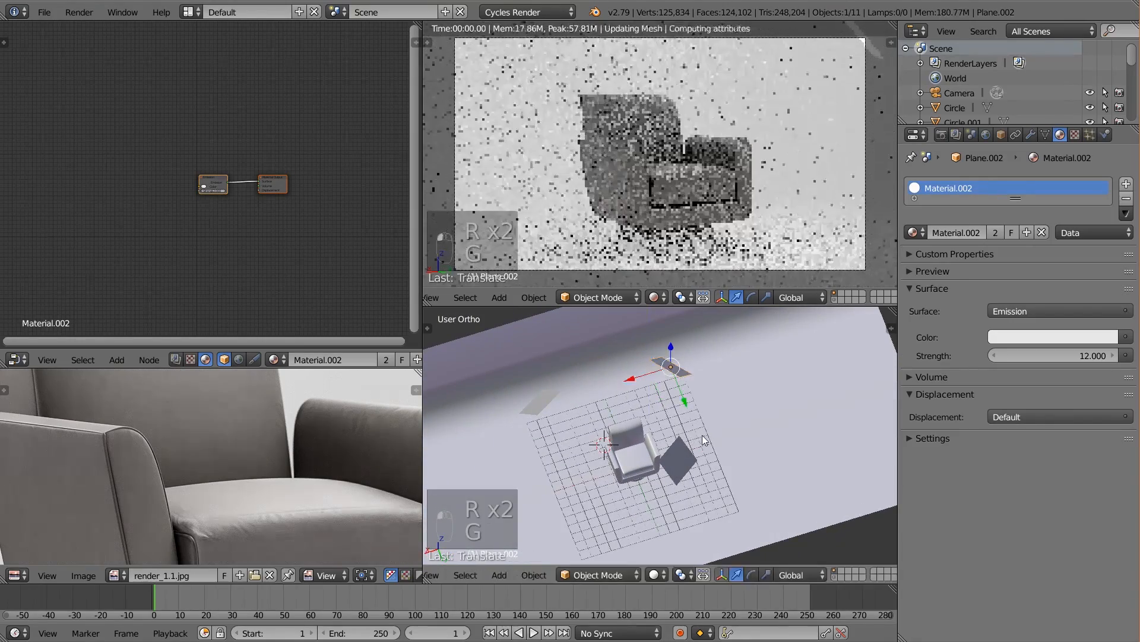
{"action": "middle_click_drag", "start_coordinate": [704, 440], "coordinate": [648, 429]}
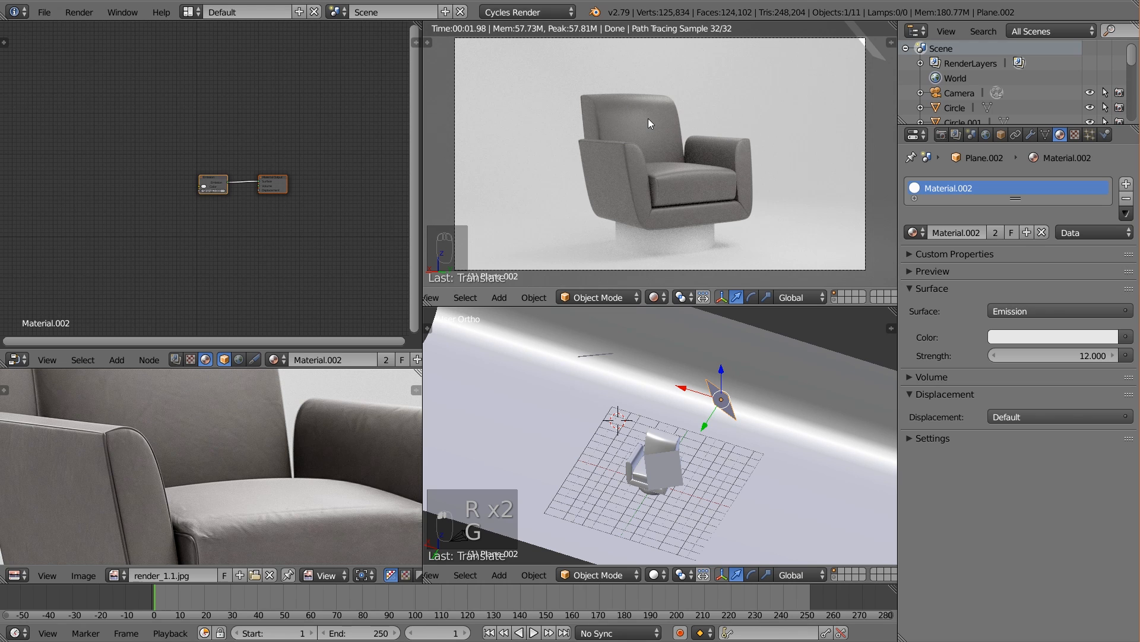
Select the duplicated rear light plane again and refine its tilt towards the chair with a trackball rotation
{"action": "middle_click_drag", "start_coordinate": [665, 392], "coordinate": [666, 369]}
{"action": "right_click", "coordinate": [559, 416]}
{"action": "middle_click_drag", "start_coordinate": [560, 418], "coordinate": [598, 412]}
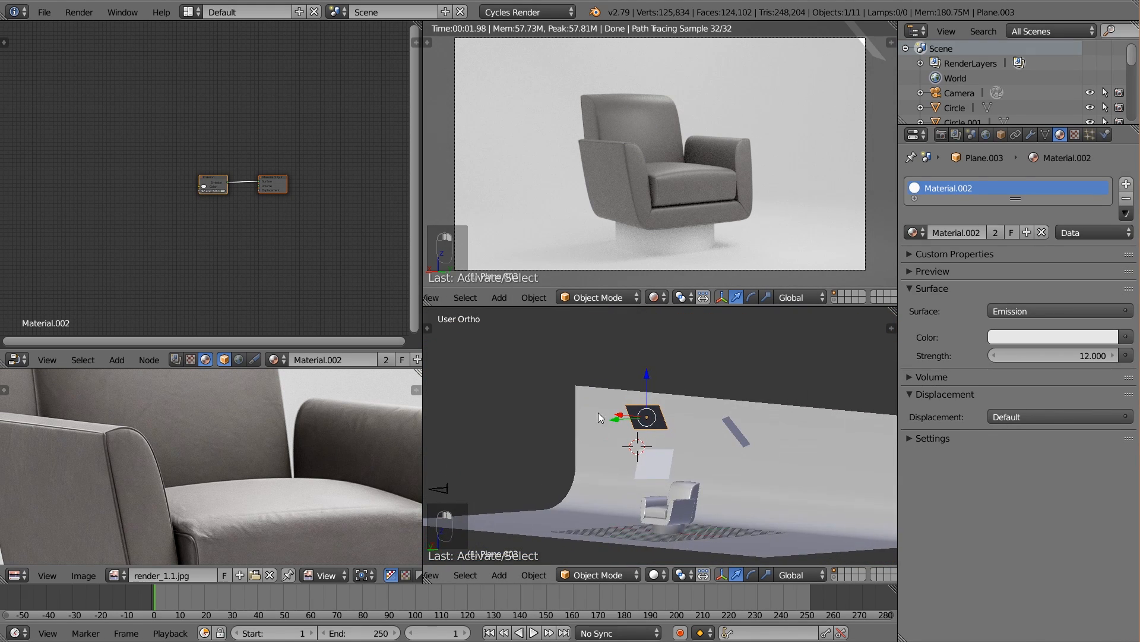
{"action": "key", "text": "r"}
{"action": "key", "text": "r"}
{"action": "left_click", "coordinate": [657, 373]}
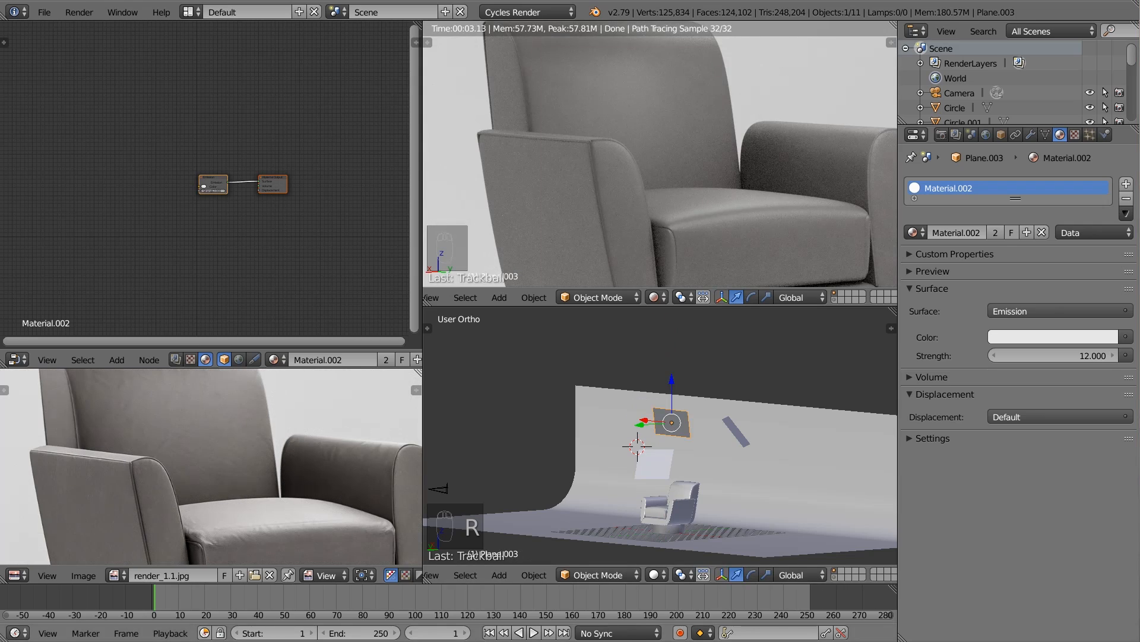
Select the seat cushion to show its leather nodes, and enlarge the node editor and rendered viewport
{"action": "right_click", "coordinate": [700, 245]}
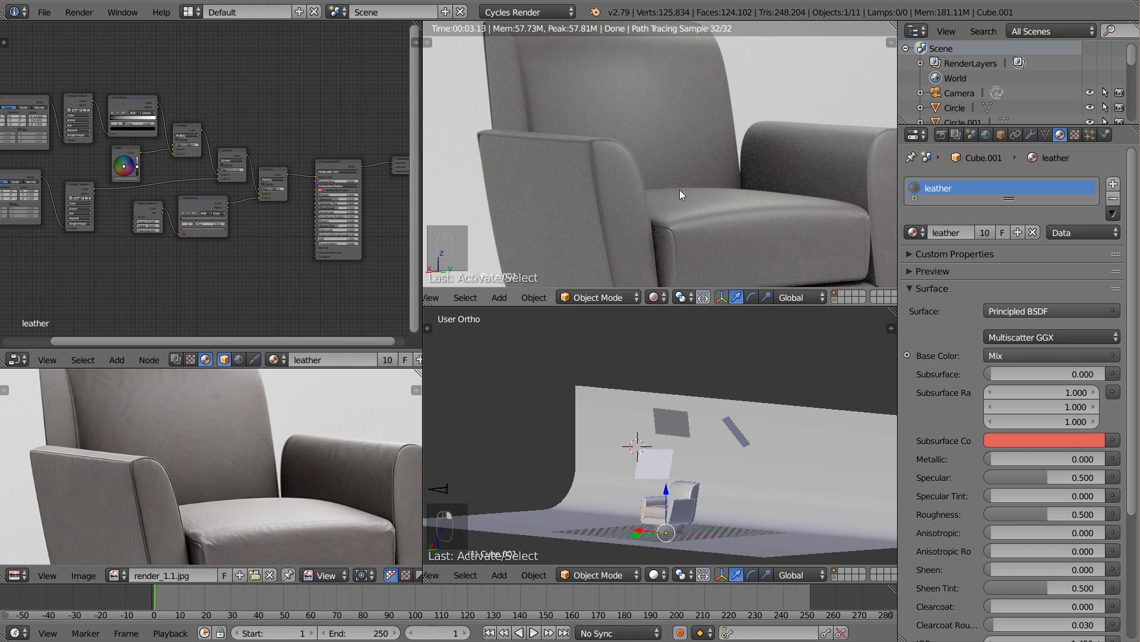
{"action": "scroll", "coordinate": [170, 196], "scroll_direction": "up", "scroll_amount": 2}
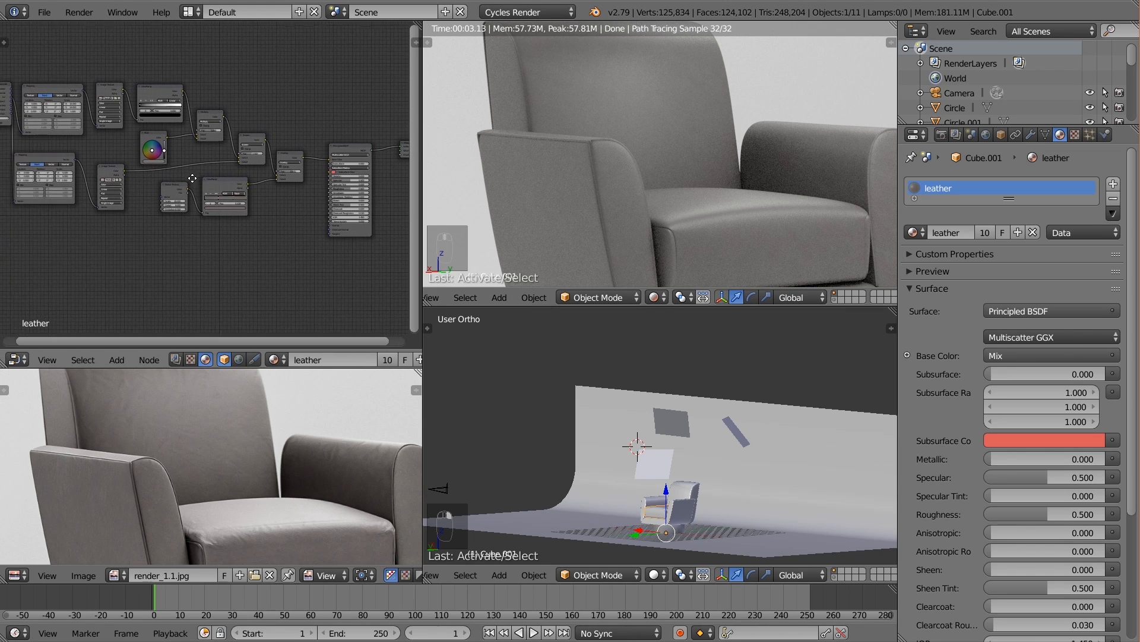
{"action": "left_click_drag", "start_coordinate": [420, 236], "coordinate": [511, 238]}
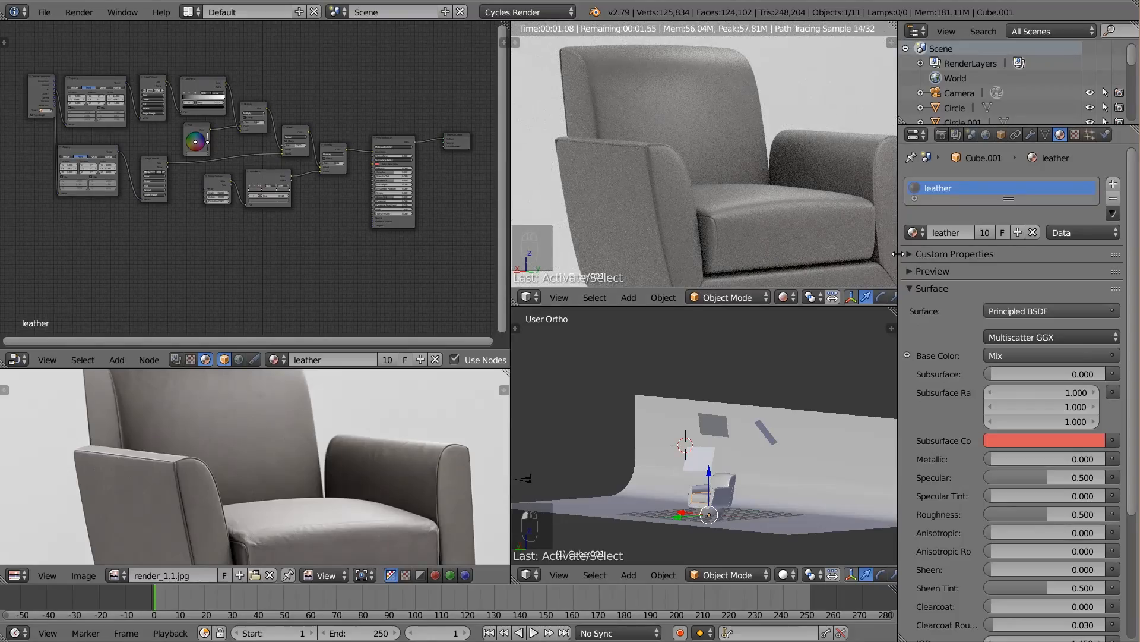
{"action": "left_click_drag", "start_coordinate": [898, 249], "coordinate": [990, 248]}
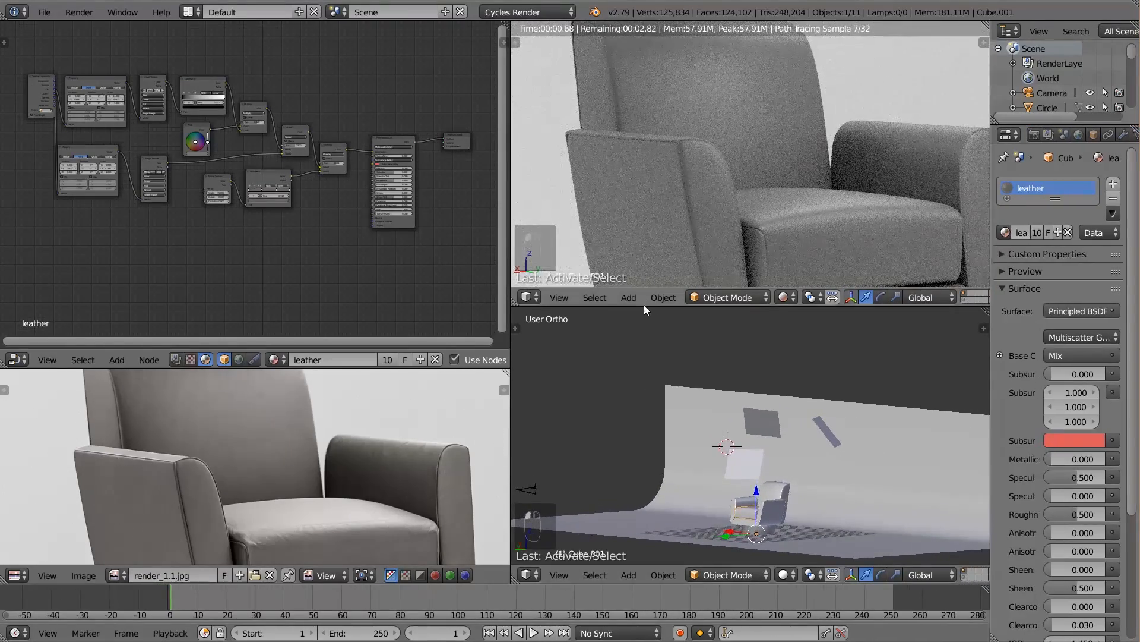
{"action": "left_click_drag", "start_coordinate": [644, 304], "coordinate": [642, 364]}
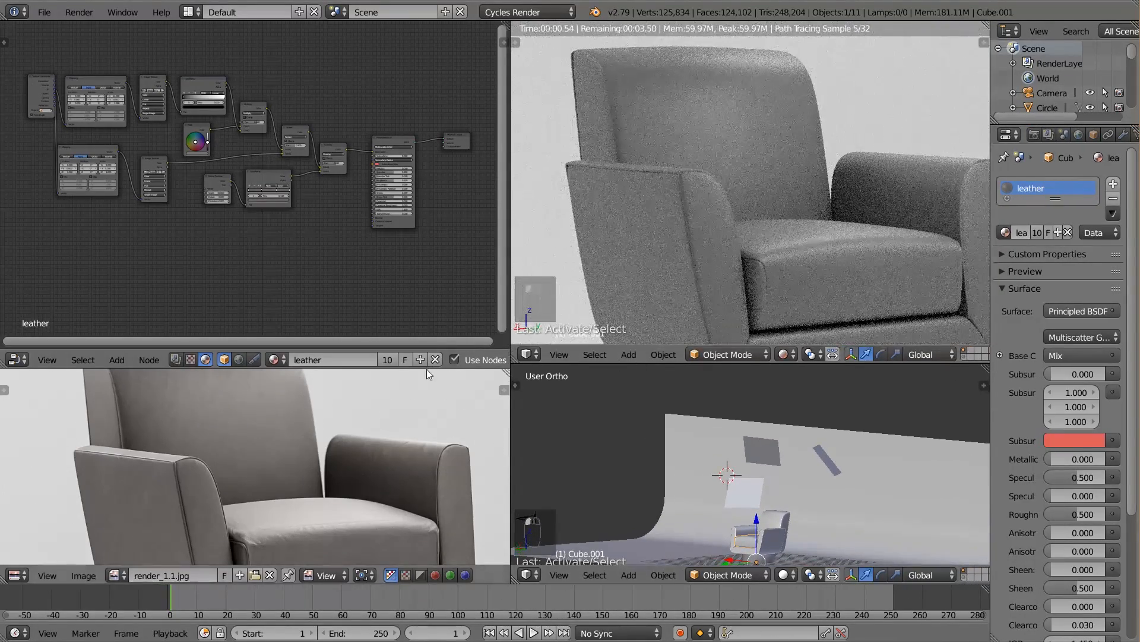
{"action": "left_click_drag", "start_coordinate": [427, 368], "coordinate": [426, 418]}
Add an Image Texture node to the leather material in the empty space below the existing nodes
{"action": "scroll", "coordinate": [362, 312], "scroll_direction": "up", "scroll_amount": 8}
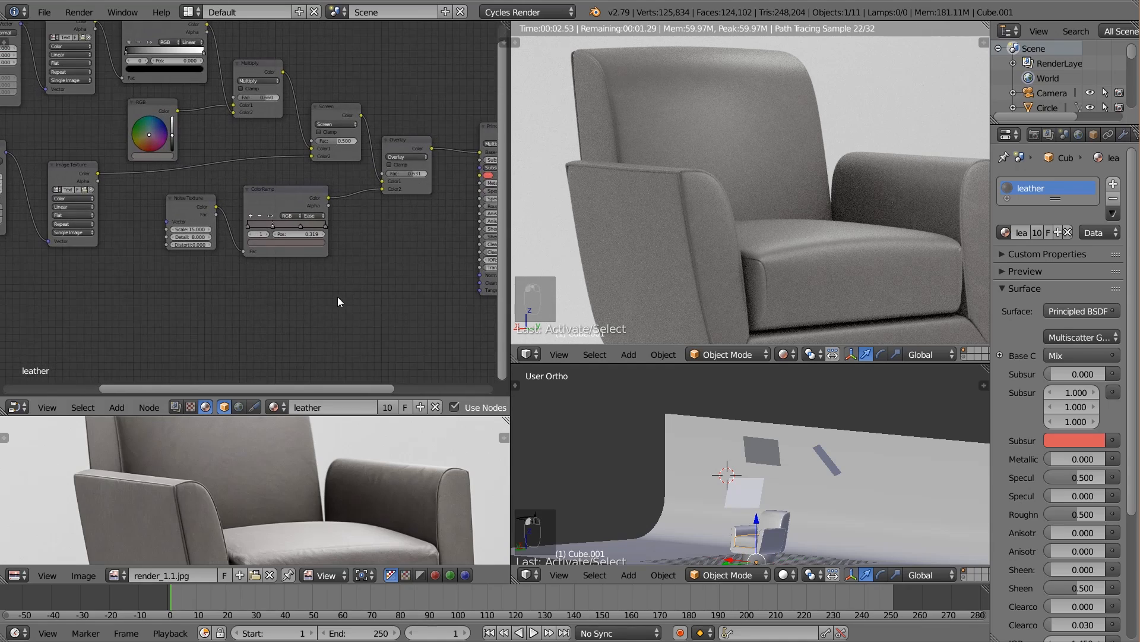
{"action": "middle_click_drag", "start_coordinate": [337, 297], "coordinate": [436, 219]}
{"action": "key", "text": "a"}
{"action": "scroll", "coordinate": [217, 259], "scroll_direction": "down", "scroll_amount": 3}
{"action": "key", "text": "a"}
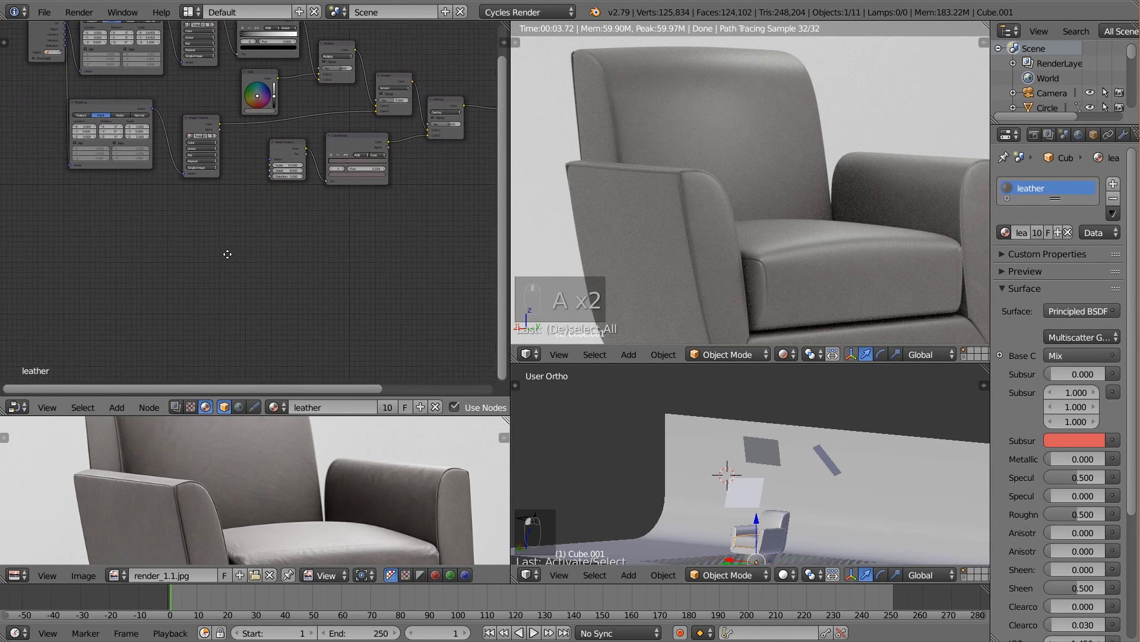
{"action": "key", "text": "shift+a"}
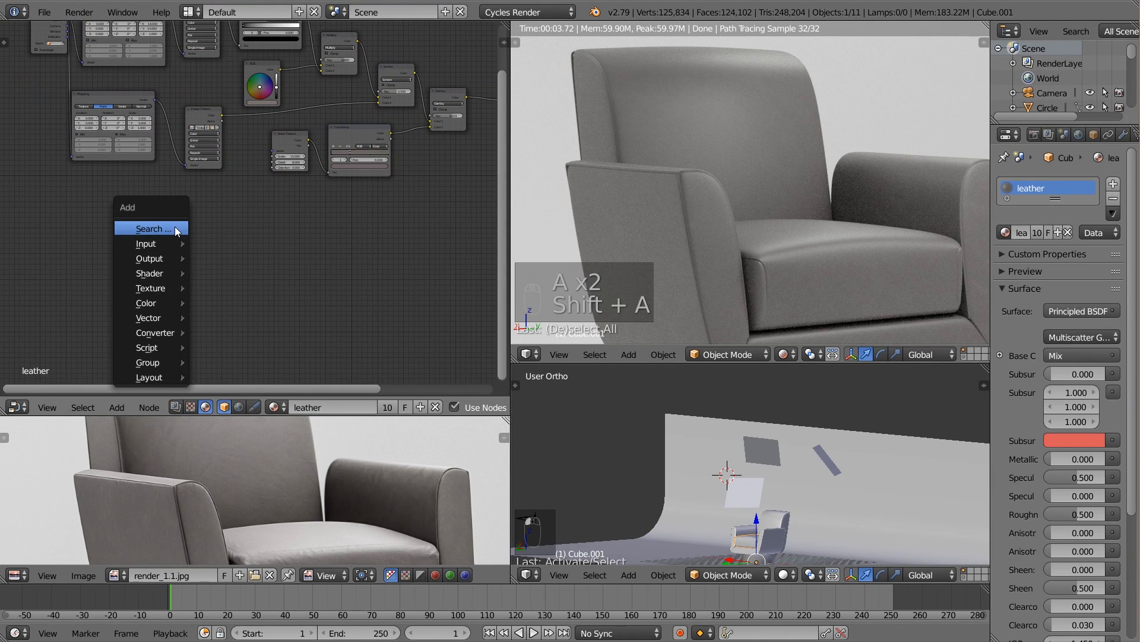
{"action": "mouse_move", "coordinate": [160, 245]}
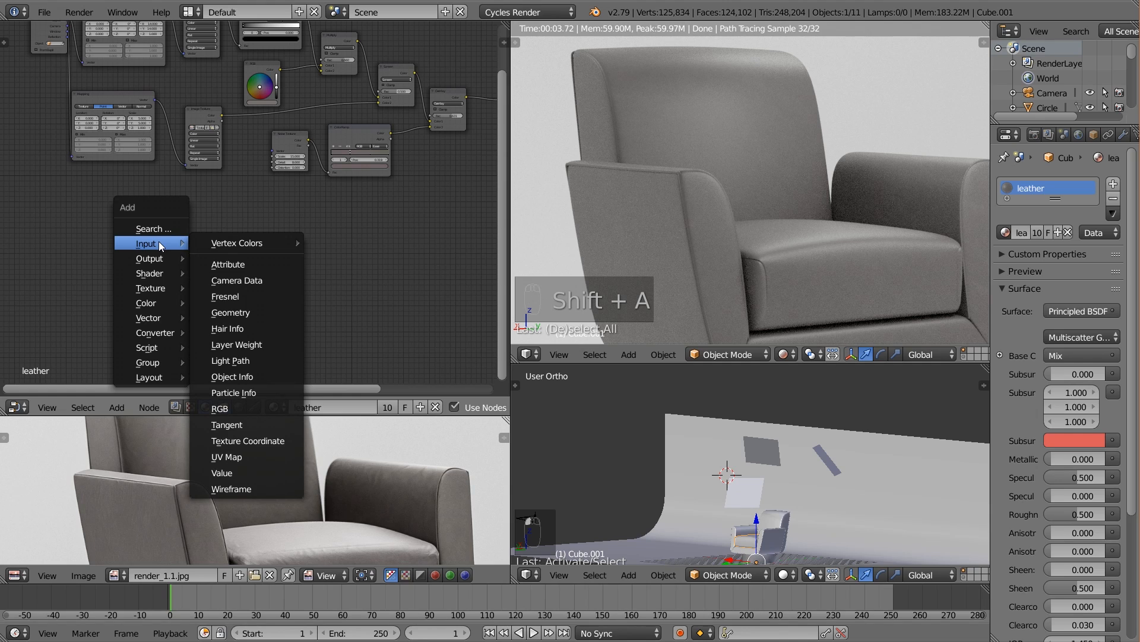
{"action": "mouse_move", "coordinate": [148, 288]}
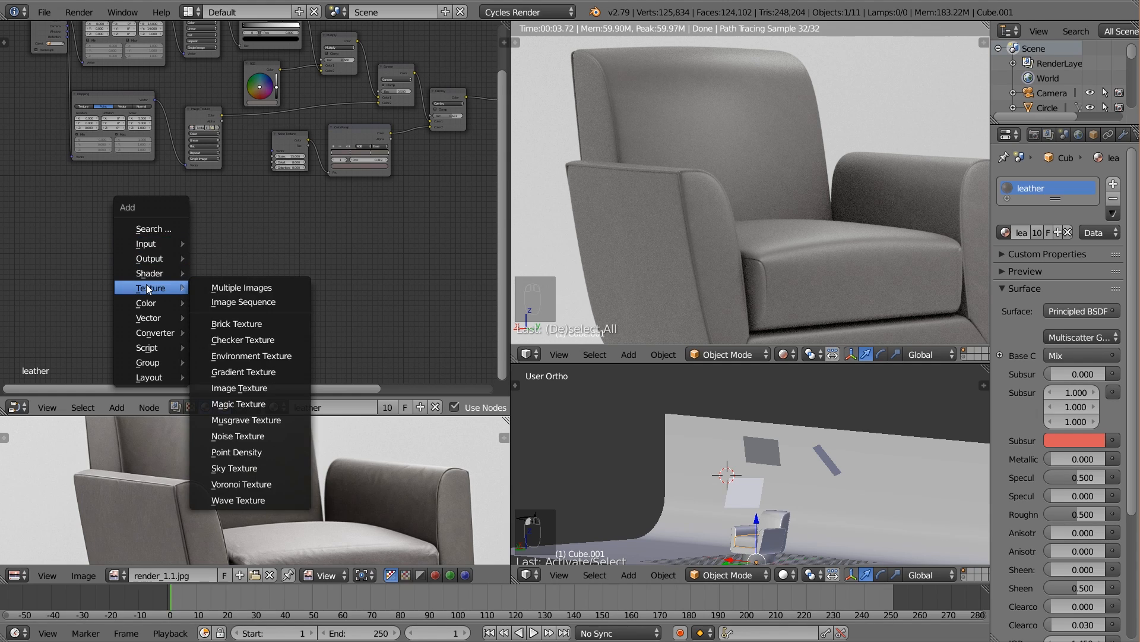
{"action": "left_click", "coordinate": [237, 388]}
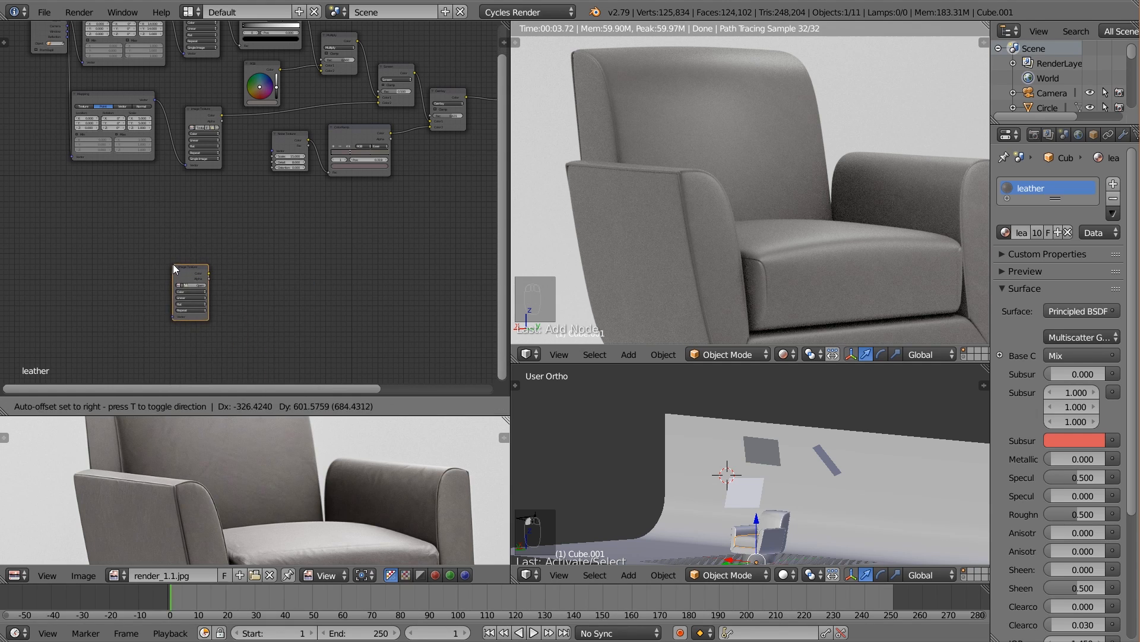
{"action": "left_click", "coordinate": [195, 256]}
Load TexturesCom_SpaceBlanket_1024_normal.tiff from the Textures folder into the new Image Texture node
{"action": "scroll", "coordinate": [243, 304], "scroll_direction": "up", "scroll_amount": 1}
{"action": "left_click", "coordinate": [214, 301]}
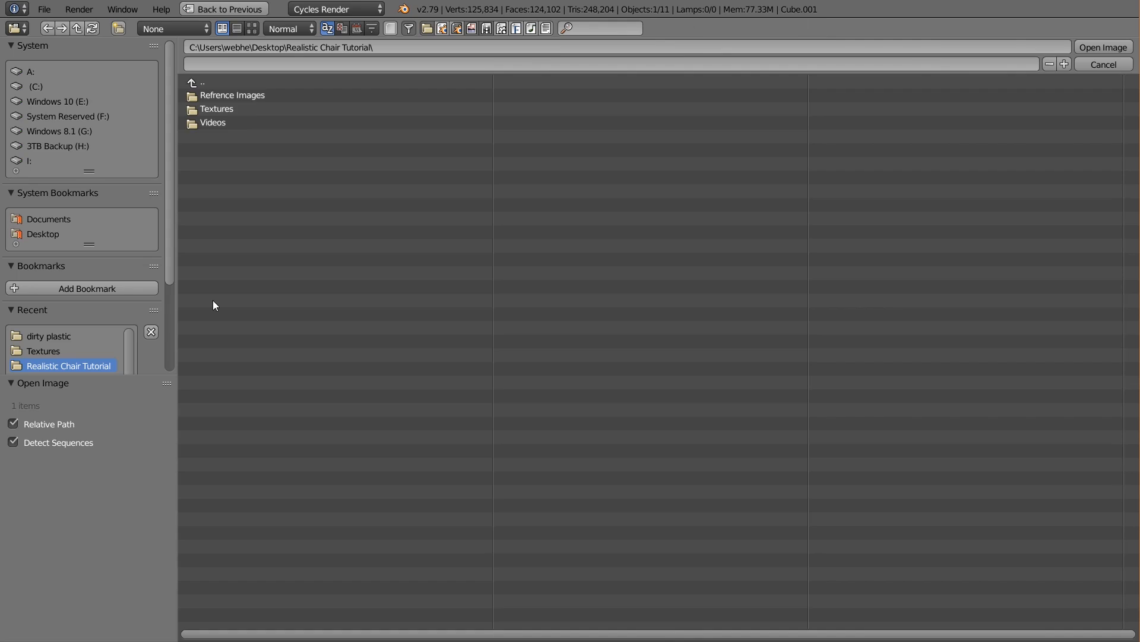
{"action": "left_click", "coordinate": [229, 109]}
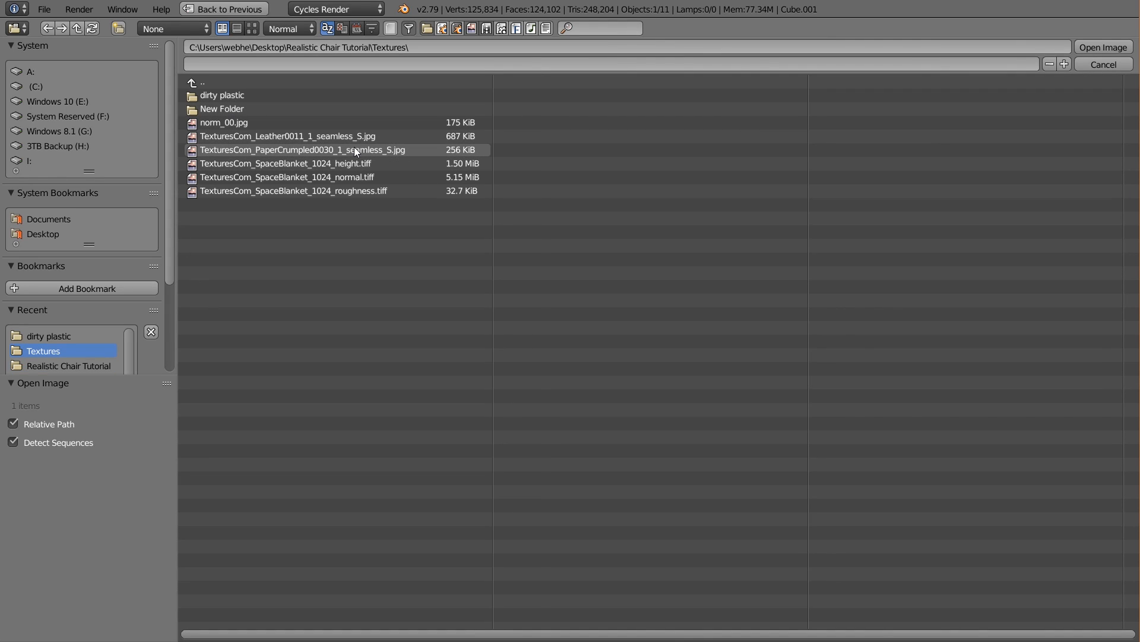
{"action": "left_click", "coordinate": [361, 176]}
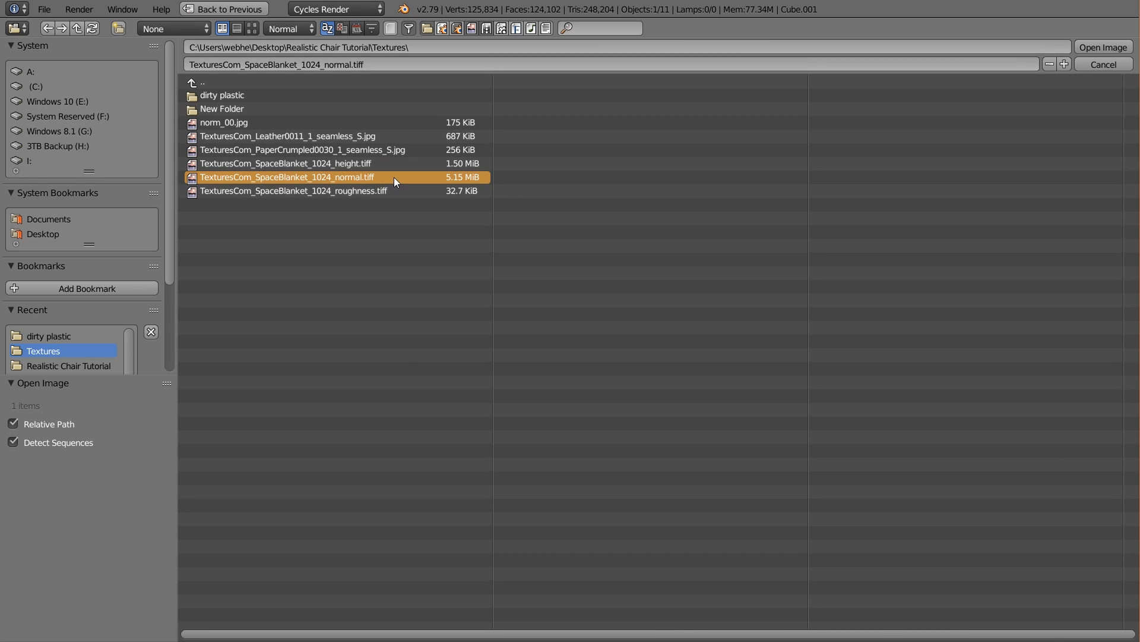
{"action": "left_click", "coordinate": [258, 33]}
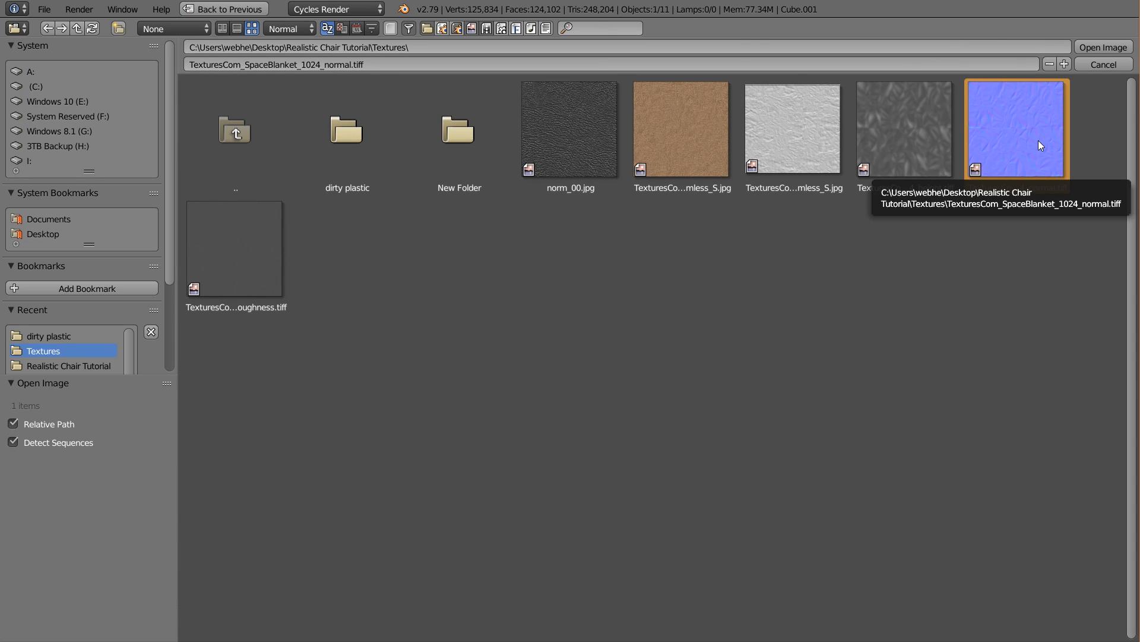
{"action": "left_click", "coordinate": [1098, 46]}
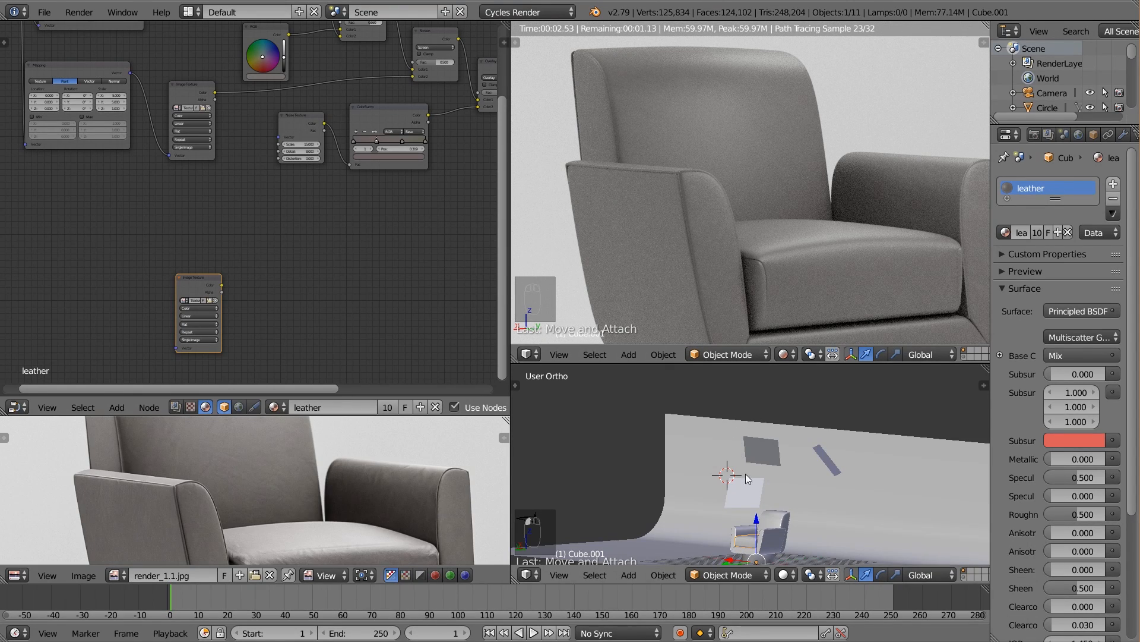
Select the piping along the backrest's side edge and move it about 0.0345 along global Y against the cushion
{"action": "scroll", "coordinate": [746, 472], "scroll_direction": "down", "scroll_amount": 3}
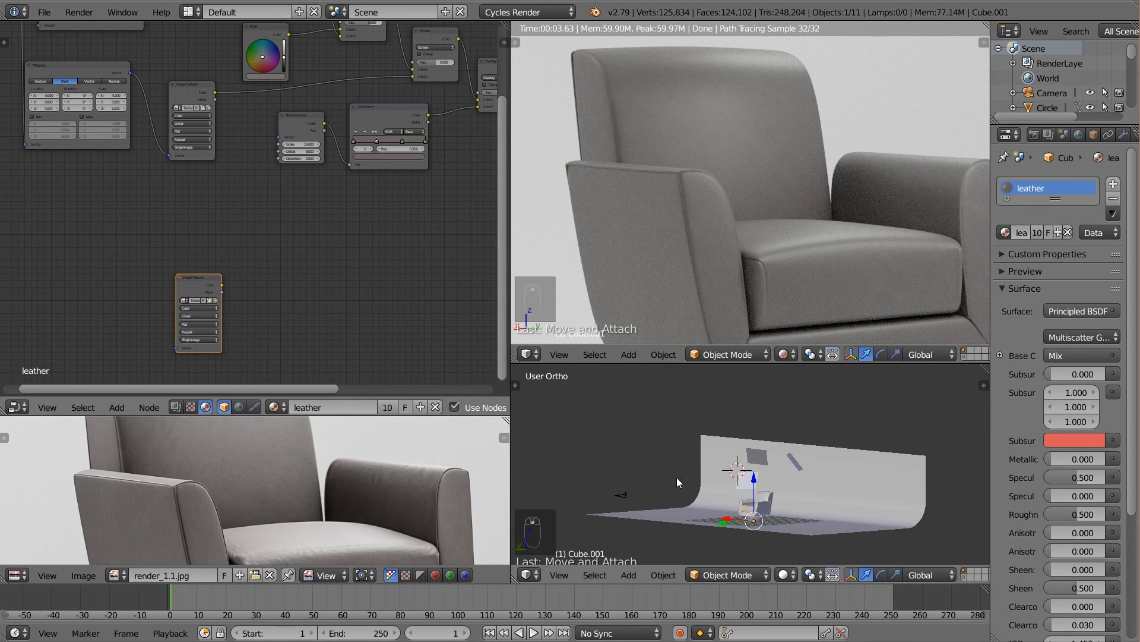
{"action": "scroll", "coordinate": [676, 476], "scroll_direction": "up", "scroll_amount": 5}
{"action": "scroll", "coordinate": [761, 525], "scroll_direction": "up", "scroll_amount": 8}
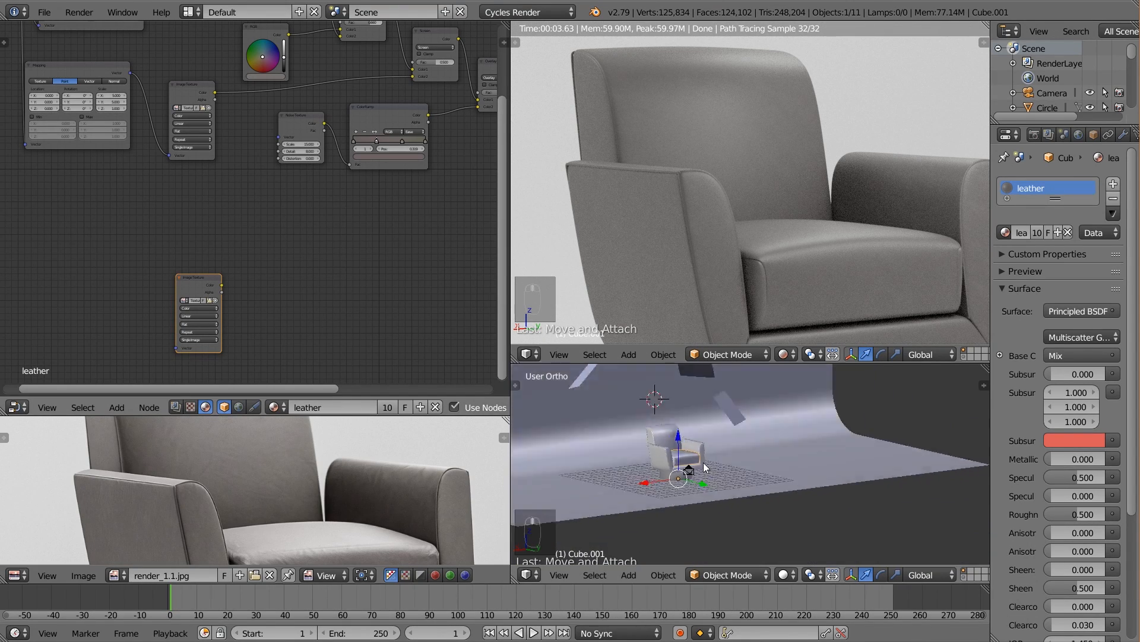
{"action": "middle_click_drag", "start_coordinate": [668, 461], "coordinate": [822, 499], "text": "shift"}
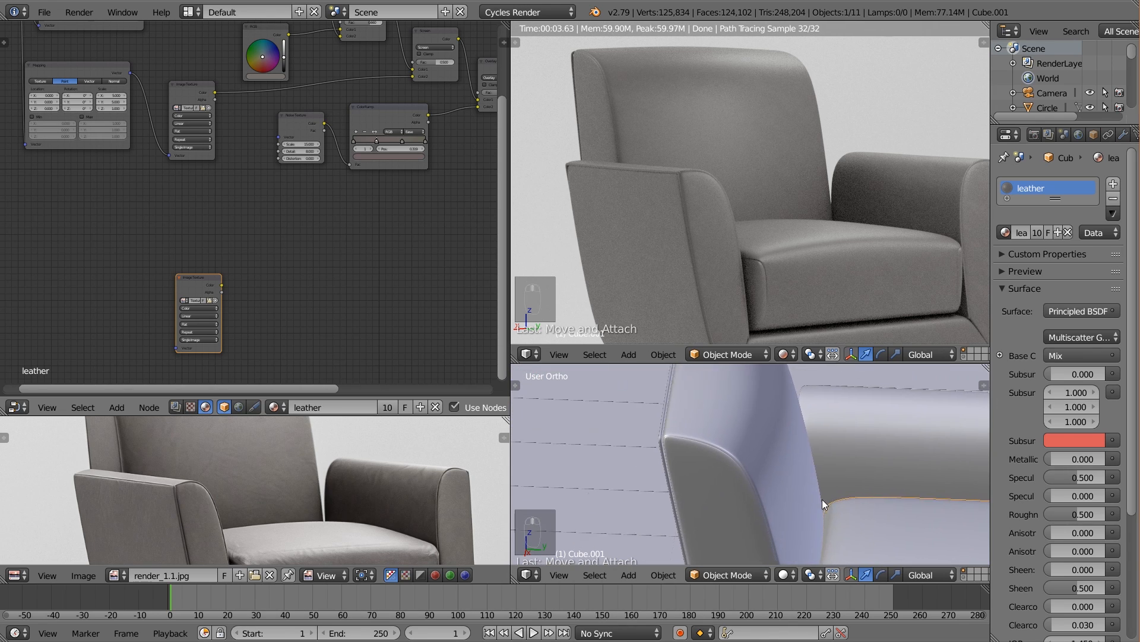
{"action": "scroll", "coordinate": [823, 499], "scroll_direction": "up", "scroll_amount": 4}
{"action": "right_click", "coordinate": [608, 430]}
{"action": "scroll", "coordinate": [657, 455], "scroll_direction": "down", "scroll_amount": 2}
{"action": "scroll", "coordinate": [711, 452], "scroll_direction": "up", "scroll_amount": 3}
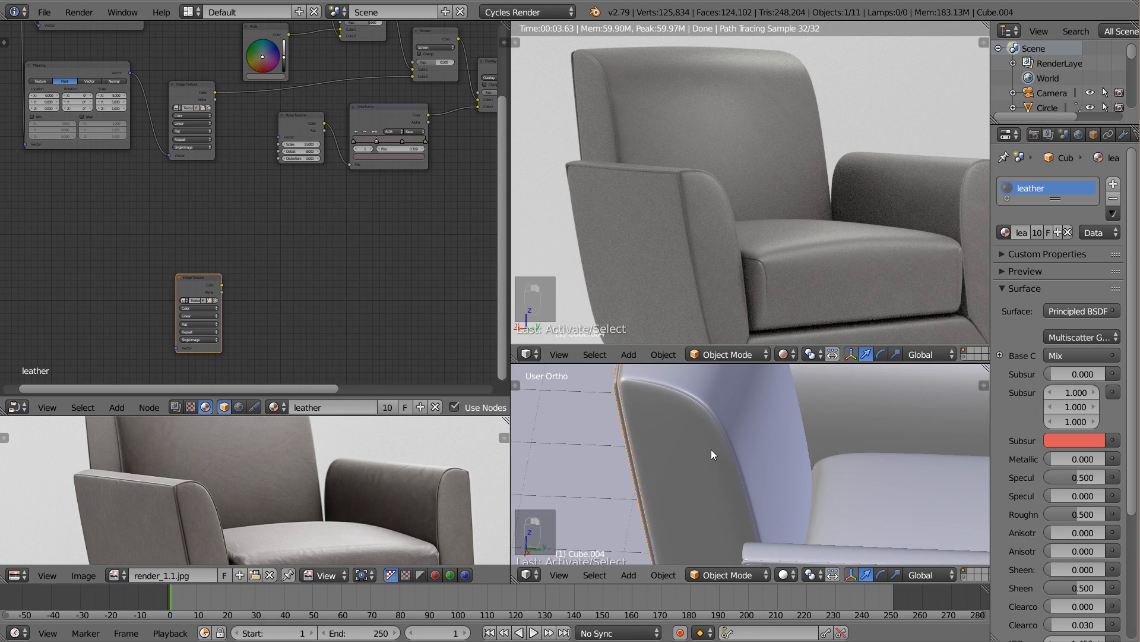
{"action": "key", "text": "g"}
{"action": "key", "text": "x"}
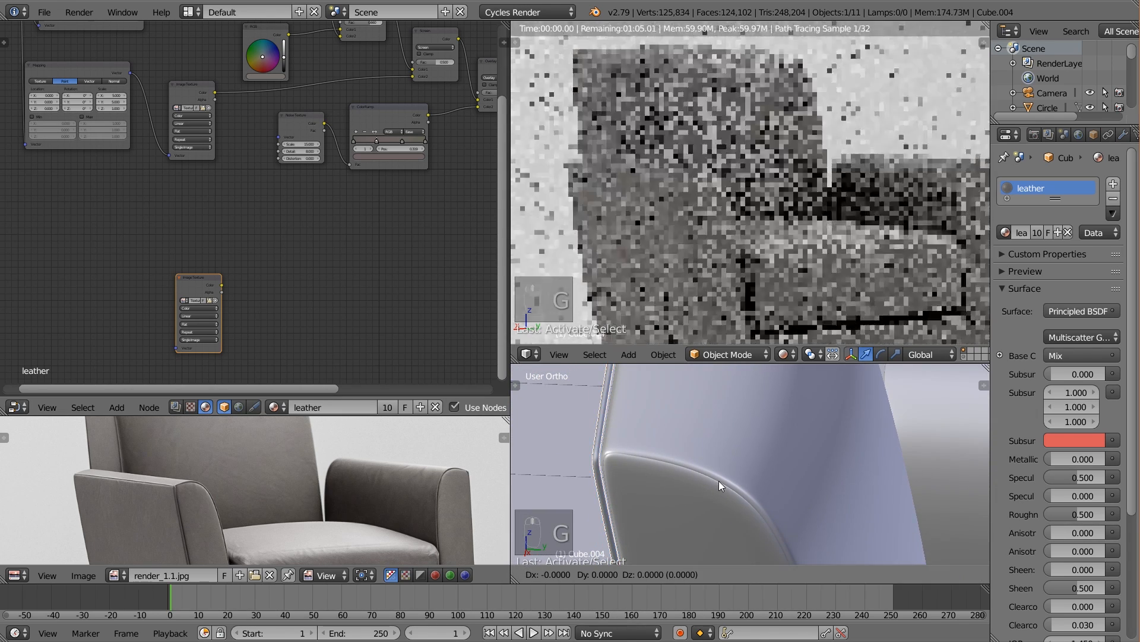
{"action": "key", "text": "y"}
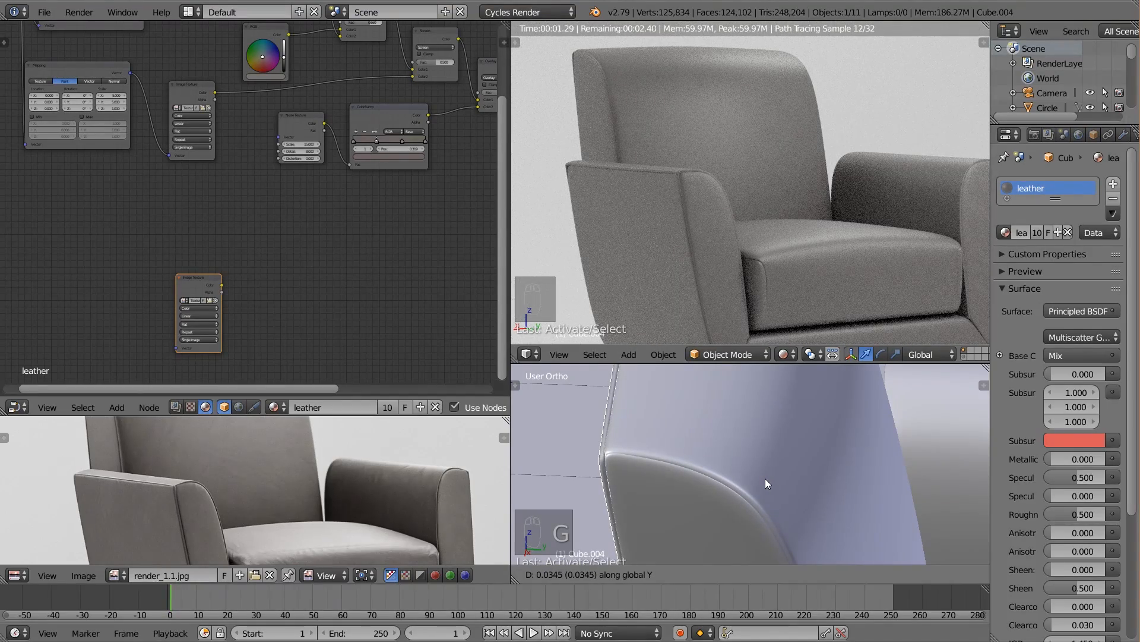
{"action": "left_click", "coordinate": [765, 479]}
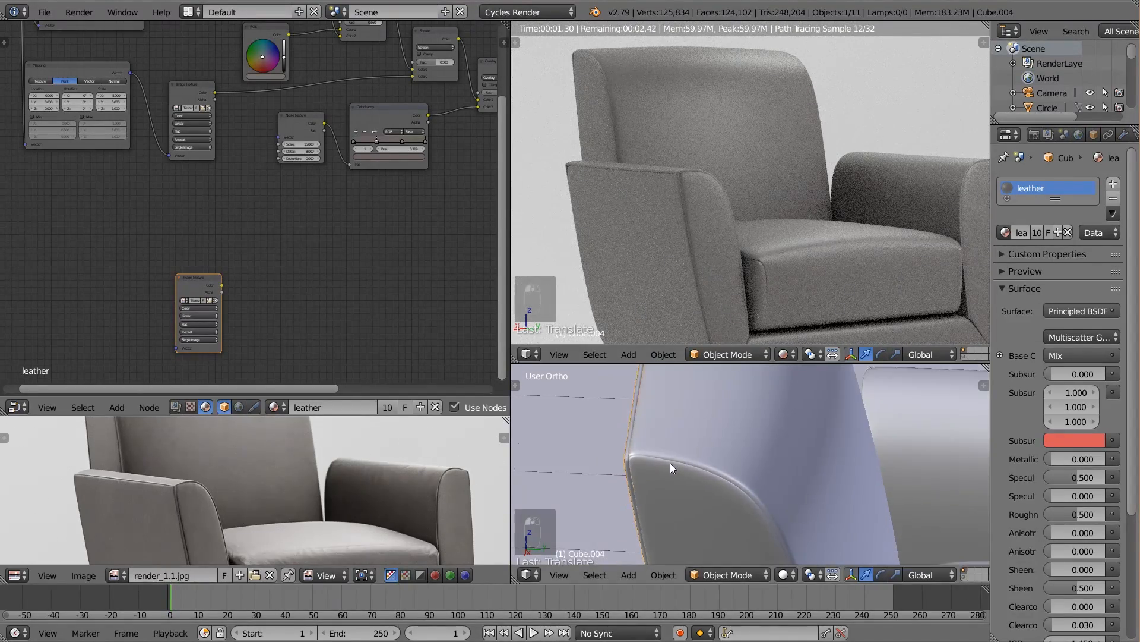
Select the piping along the armrest's edge and open its mesh for editing
{"action": "scroll", "coordinate": [592, 454], "scroll_direction": "down", "scroll_amount": 5}
{"action": "key", "text": "KP_Decimal"}
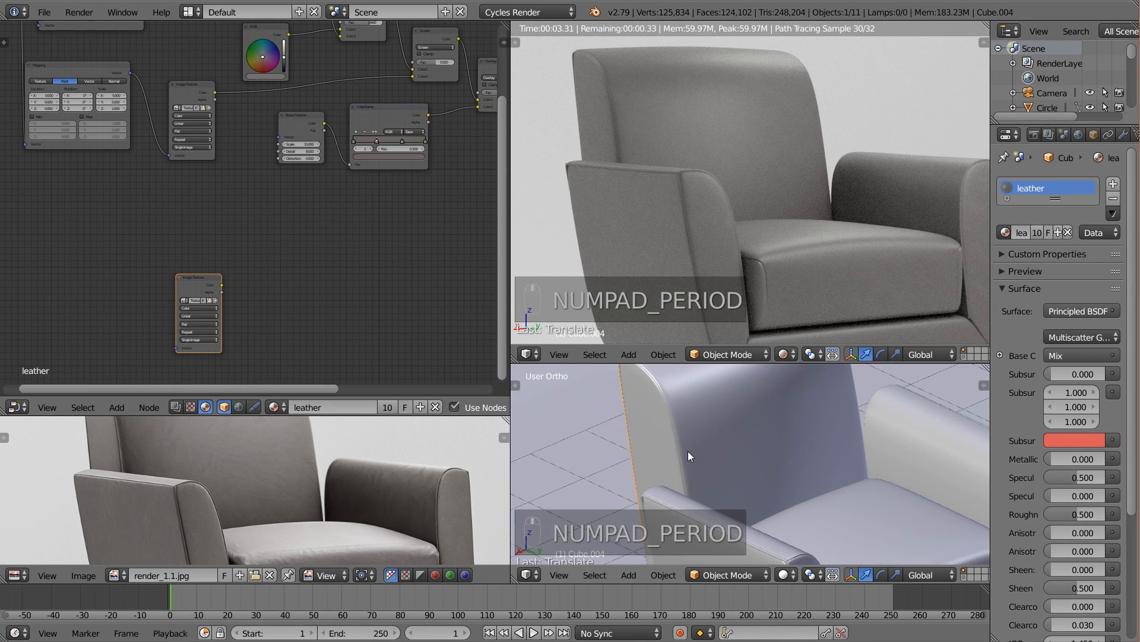
{"action": "middle_click_drag", "start_coordinate": [688, 451], "coordinate": [697, 559]}
{"action": "scroll", "coordinate": [698, 558], "scroll_direction": "down", "scroll_amount": 2}
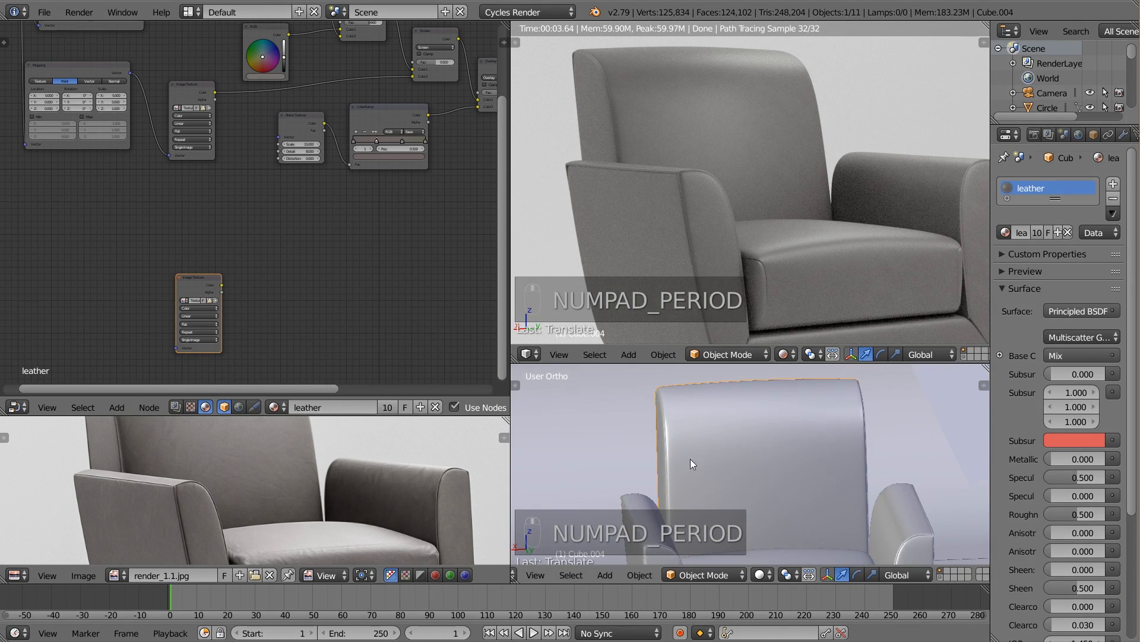
{"action": "scroll", "coordinate": [693, 450], "scroll_direction": "up", "scroll_amount": 2}
{"action": "middle_click_drag", "start_coordinate": [695, 441], "coordinate": [757, 550]}
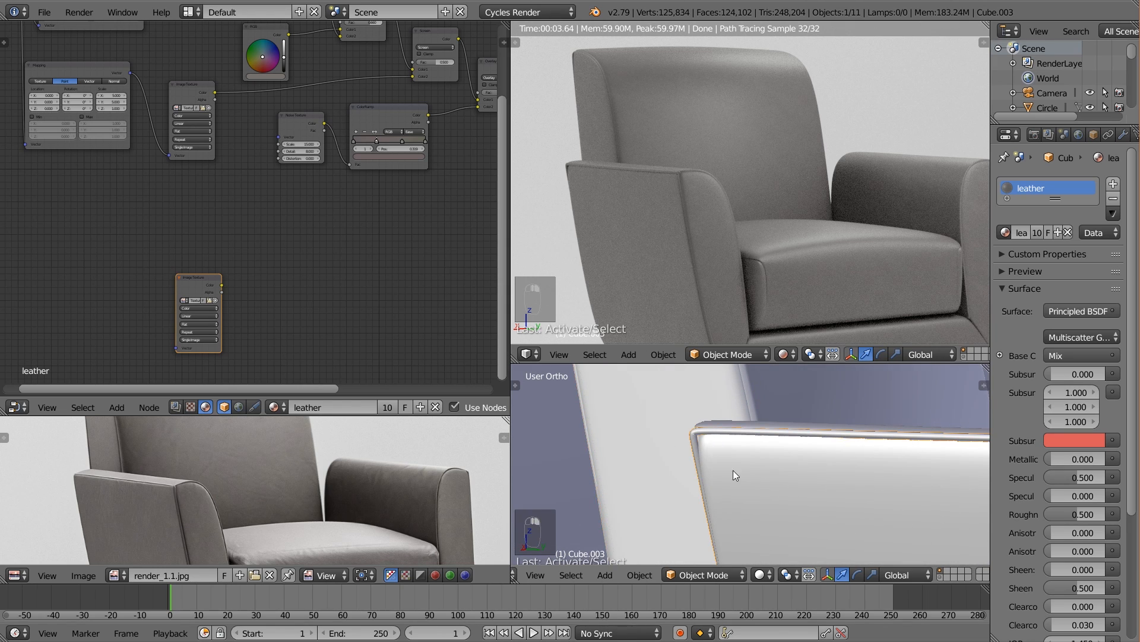
{"action": "middle_click_drag", "start_coordinate": [733, 469], "coordinate": [654, 464]}
{"action": "key", "text": "Tab"}
{"action": "key", "text": "Tab"}
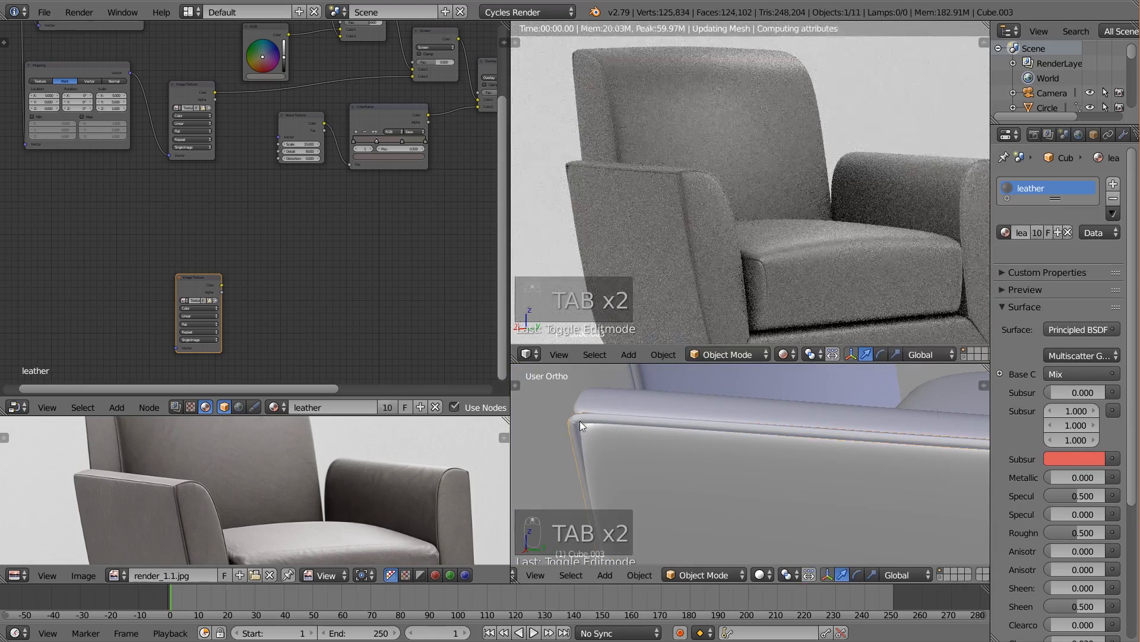
{"action": "key", "text": "Tab"}
{"action": "key", "text": "Tab"}
{"action": "key", "text": "Tab"}
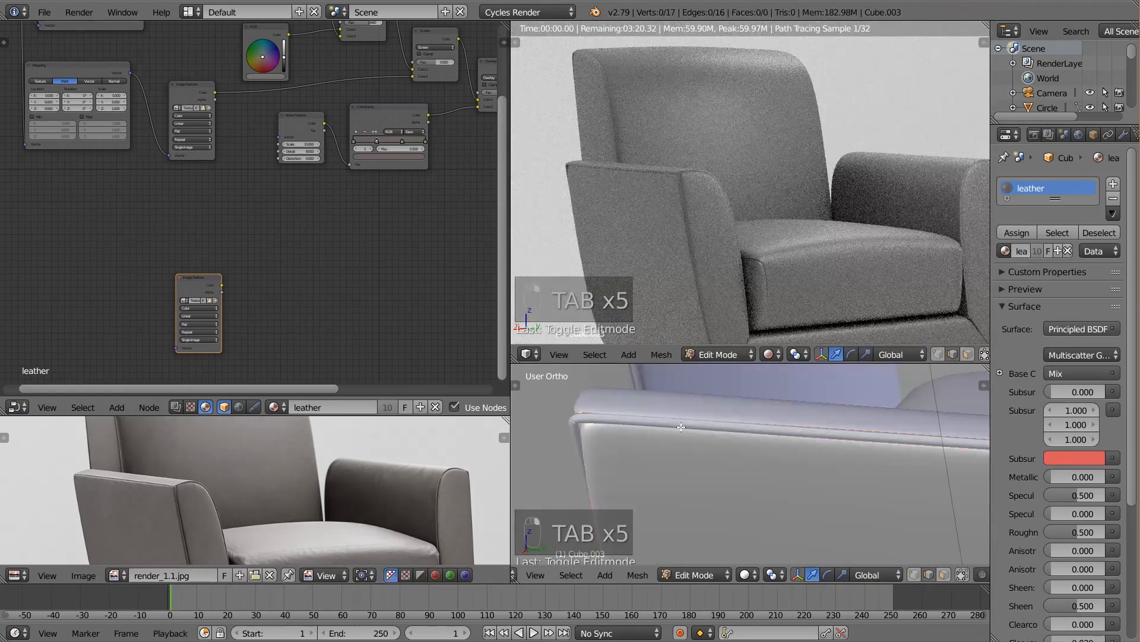
{"action": "middle_click_drag", "start_coordinate": [681, 426], "coordinate": [724, 424]}
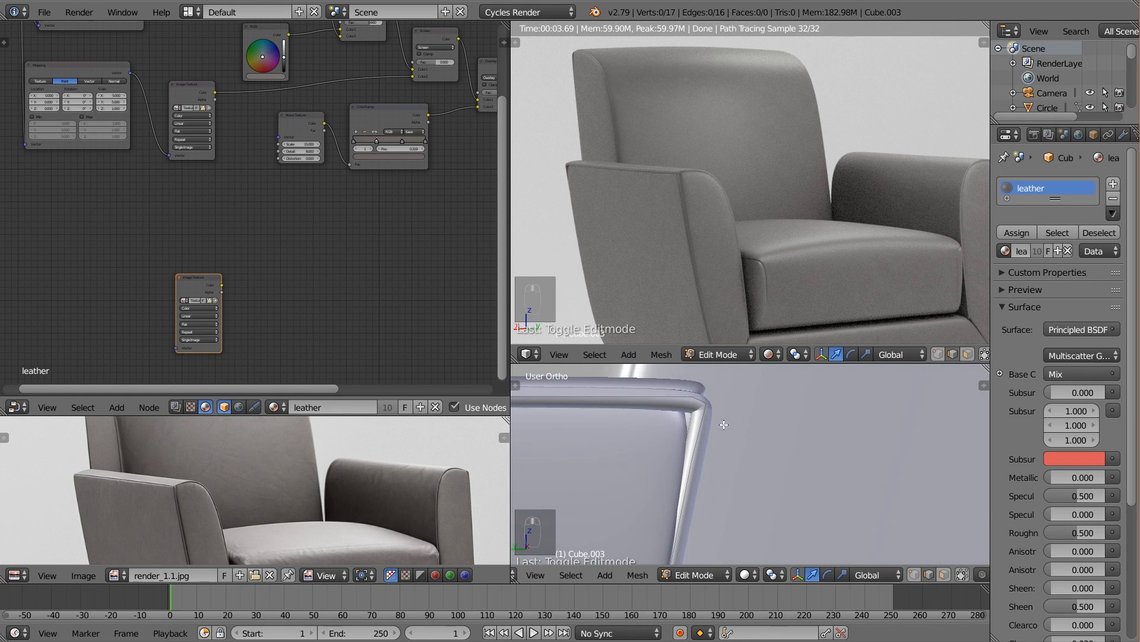
Select only the two vertices at the armrest piping's upper corner and shift them slightly towards the armrest
{"action": "key", "text": "a"}
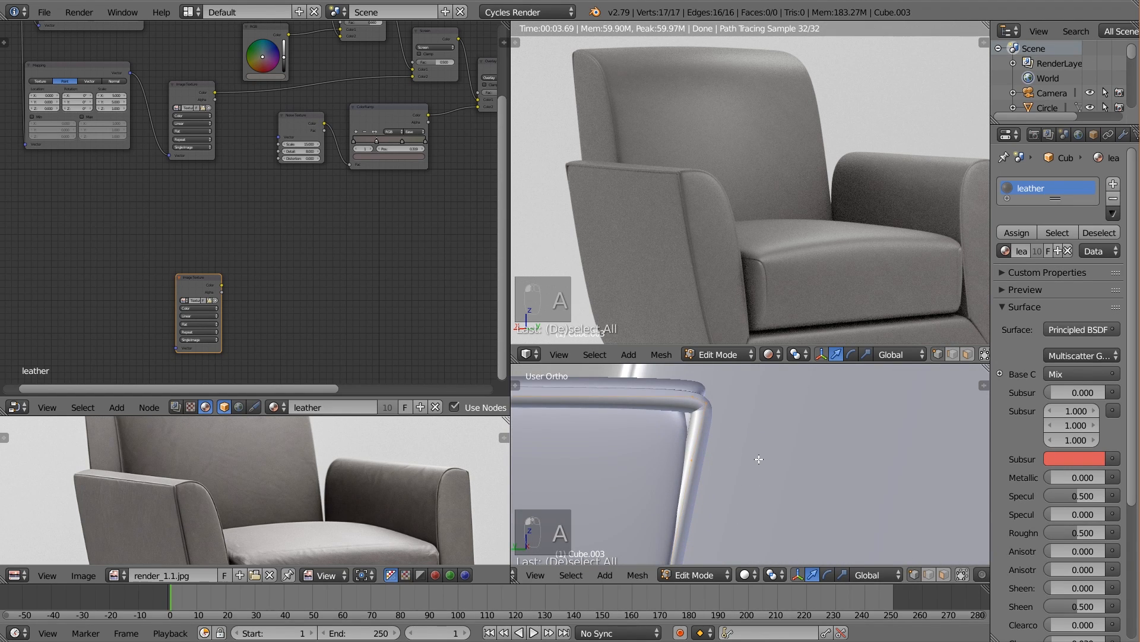
{"action": "key", "text": "a"}
{"action": "key", "text": "b"}
{"action": "left_click_drag", "start_coordinate": [756, 455], "coordinate": [677, 380]}
{"action": "key", "text": "g"}
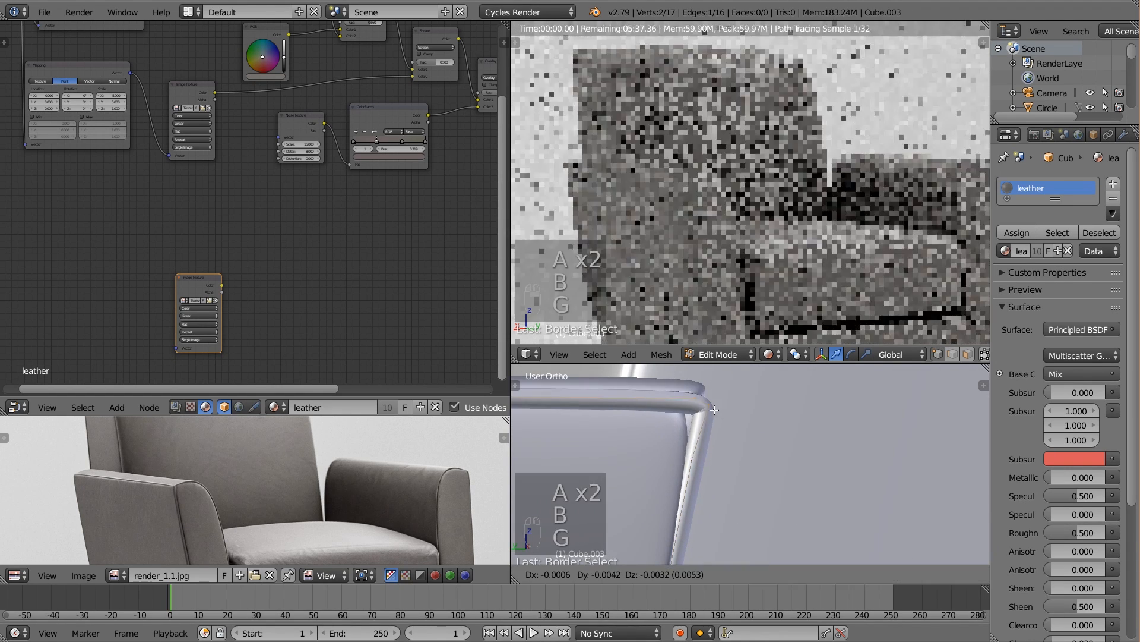
{"action": "left_click", "coordinate": [689, 428]}
Nudge the armrest piping's corner vertices vertically and about 0.0062 along global X, and return to Object Mode
{"action": "scroll", "coordinate": [676, 446], "scroll_direction": "up", "scroll_amount": 4}
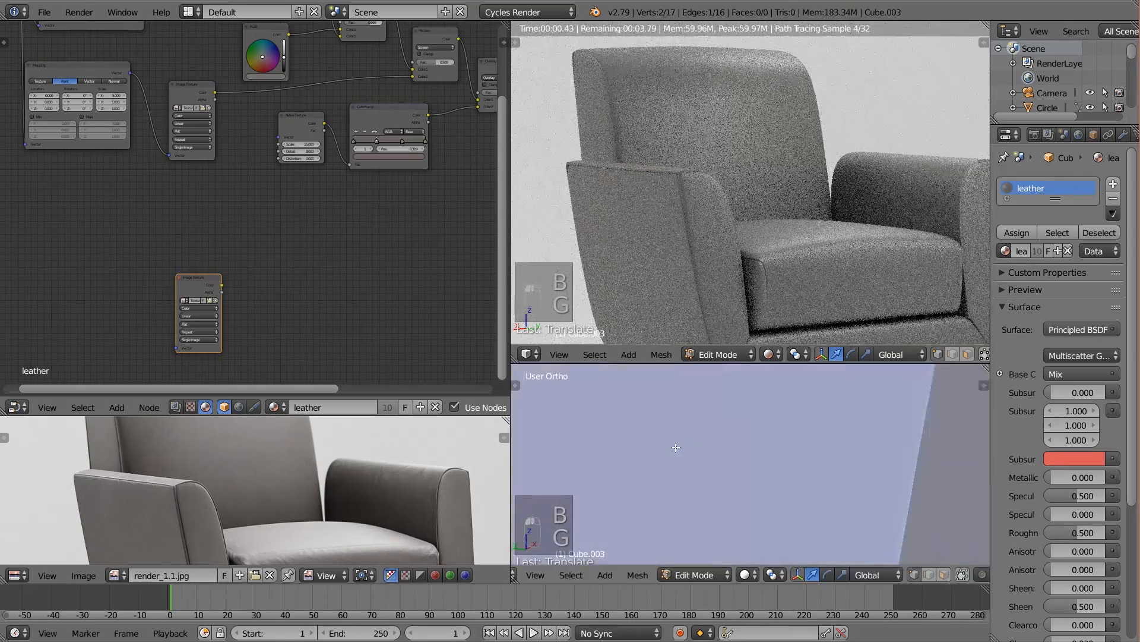
{"action": "key", "text": "KP_Decimal"}
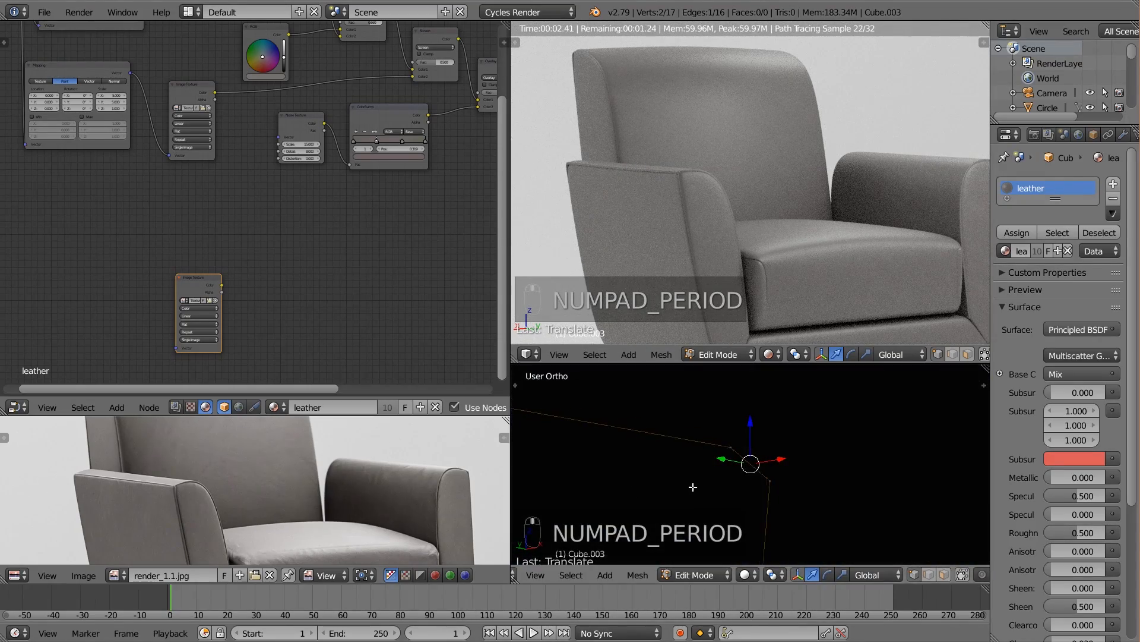
{"action": "left_click_drag", "start_coordinate": [754, 439], "coordinate": [753, 446]}
{"action": "middle_click_drag", "start_coordinate": [764, 463], "coordinate": [864, 474]}
{"action": "key", "text": "a"}
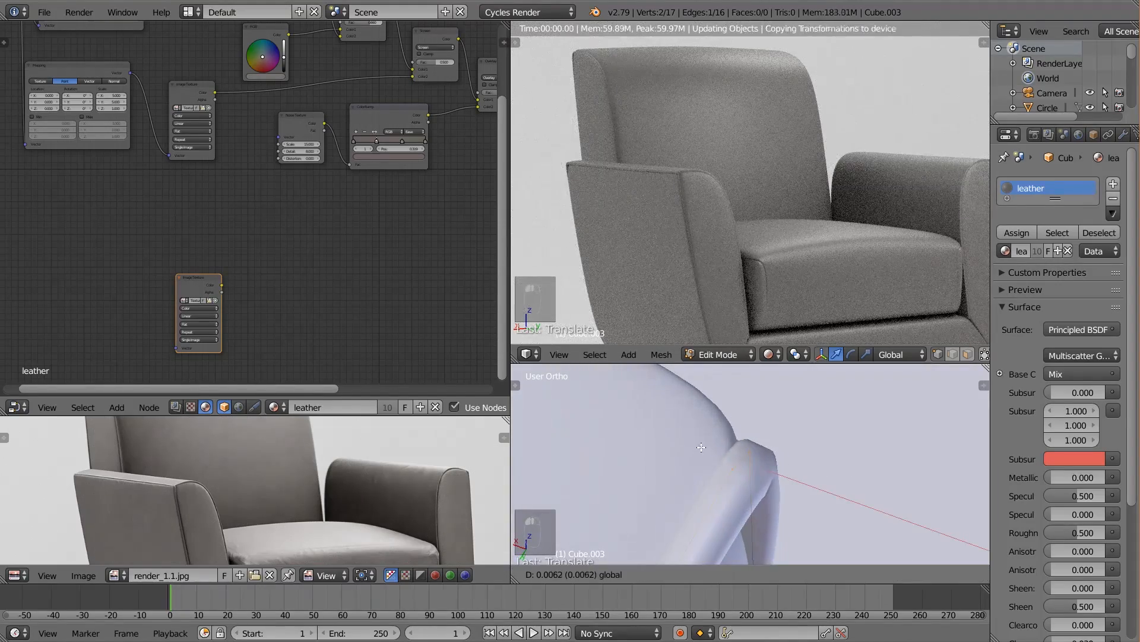
{"action": "key", "text": "Tab"}
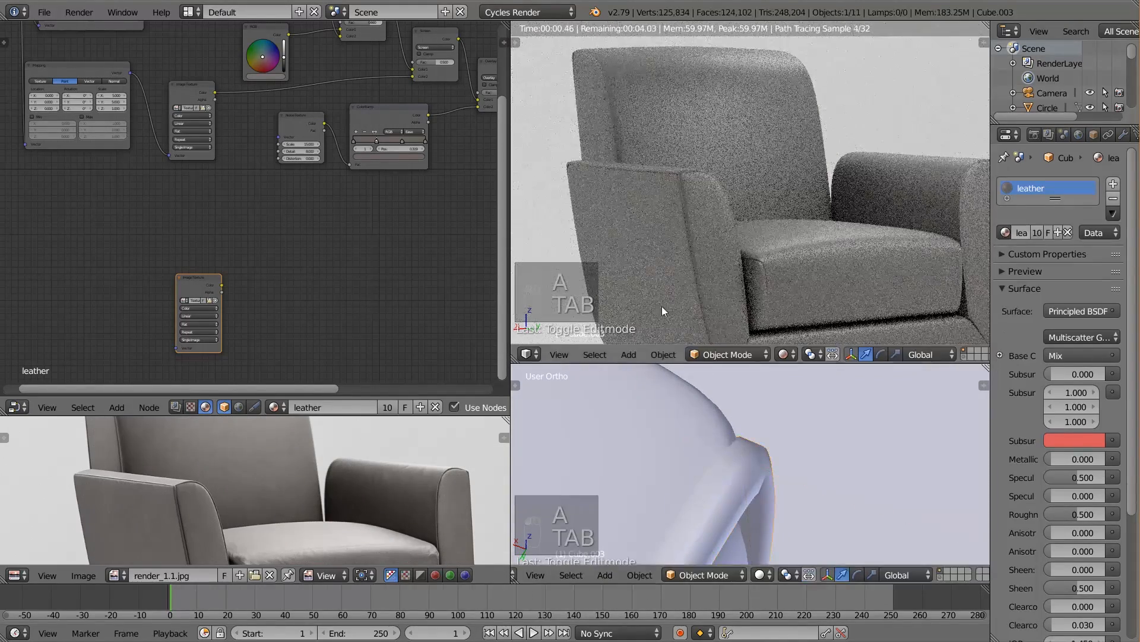
{"action": "scroll", "coordinate": [749, 269], "scroll_direction": "down", "scroll_amount": 3}
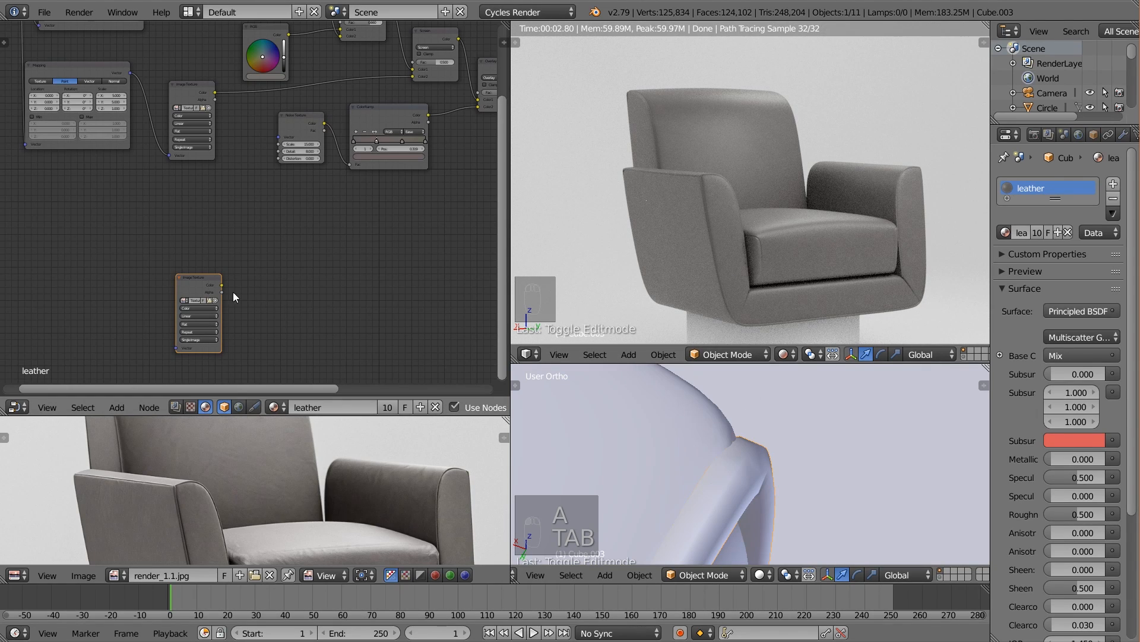
Add a Normal Map node beside the lower Image Texture node and link the texture's Color output to its Color input
{"action": "left_click_drag", "start_coordinate": [207, 292], "coordinate": [196, 260]}
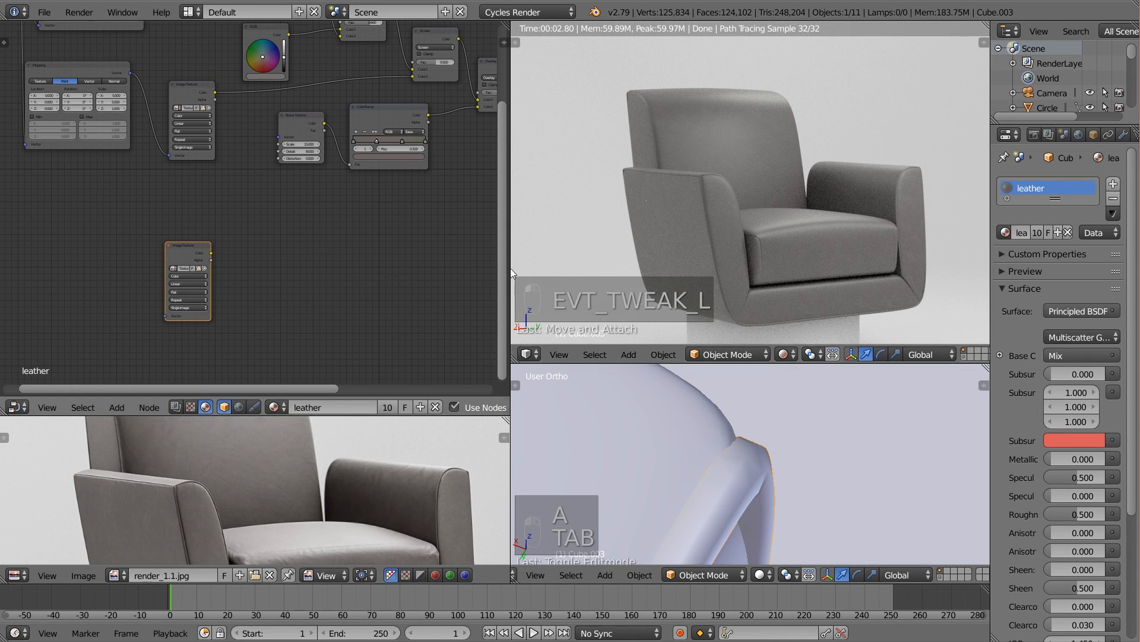
{"action": "left_click", "coordinate": [764, 229]}
{"action": "scroll", "coordinate": [183, 255], "scroll_direction": "up", "scroll_amount": 1}
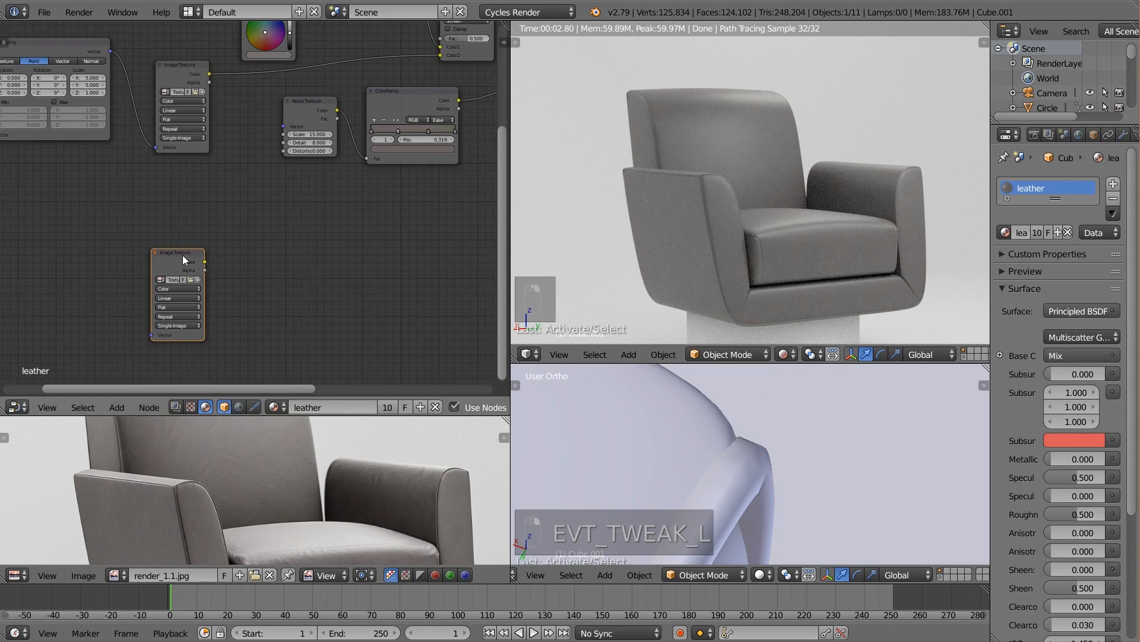
{"action": "left_click_drag", "start_coordinate": [183, 254], "coordinate": [178, 234]}
{"action": "key", "text": "shift+a"}
{"action": "mouse_move", "coordinate": [161, 277]}
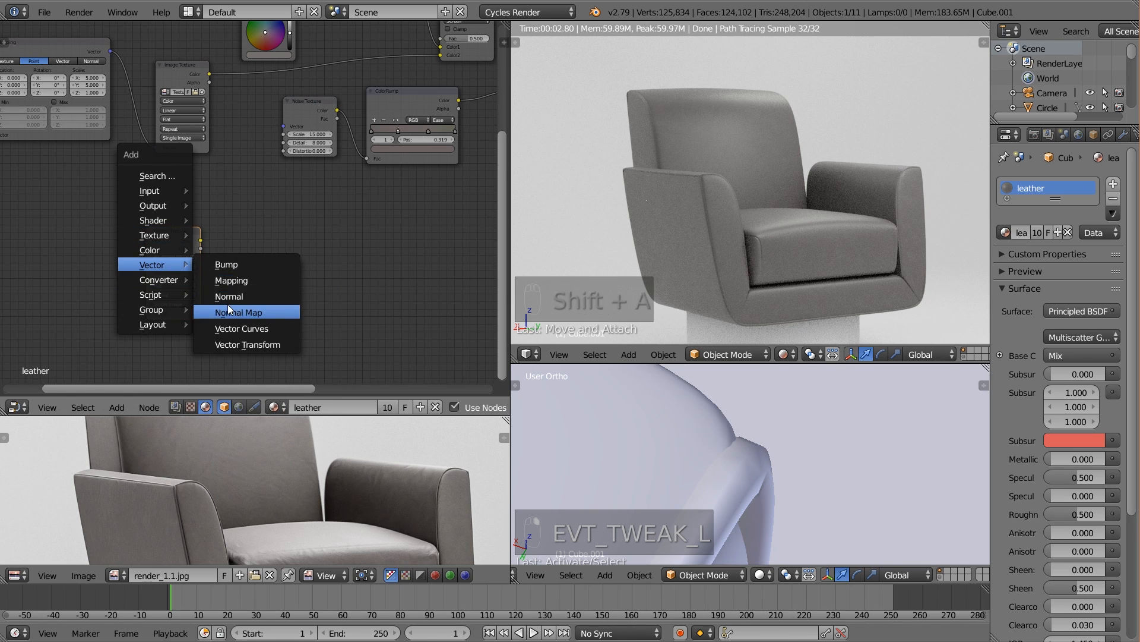
{"action": "left_click", "coordinate": [233, 310]}
{"action": "left_click", "coordinate": [231, 234]}
{"action": "left_click_drag", "start_coordinate": [200, 239], "coordinate": [208, 223]}
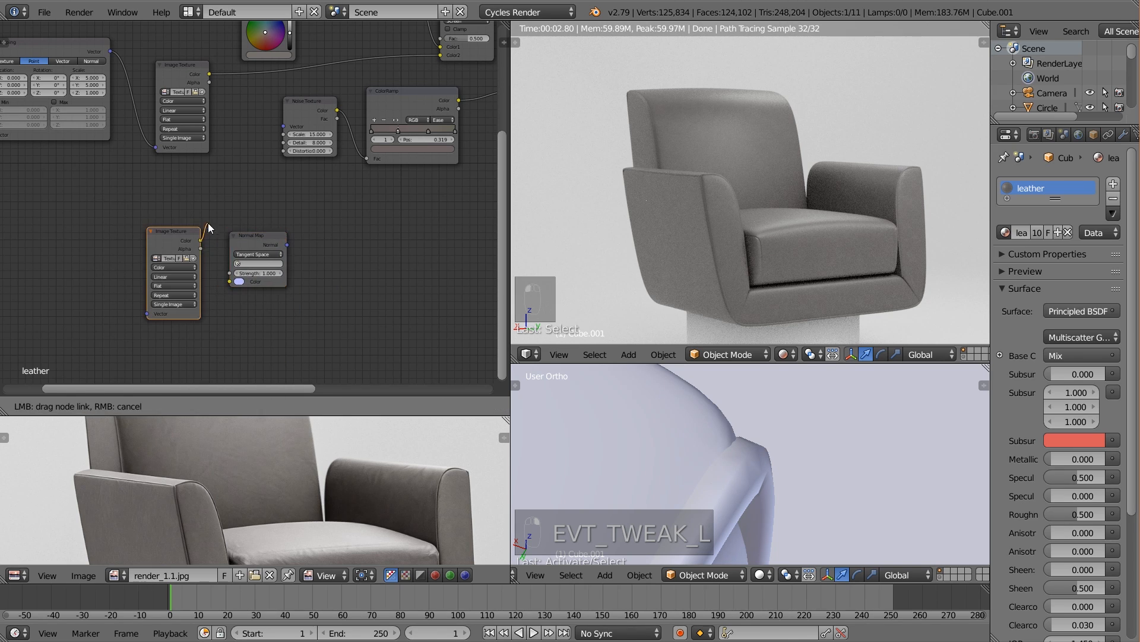
{"action": "left_click_drag", "start_coordinate": [238, 287], "coordinate": [238, 285]}
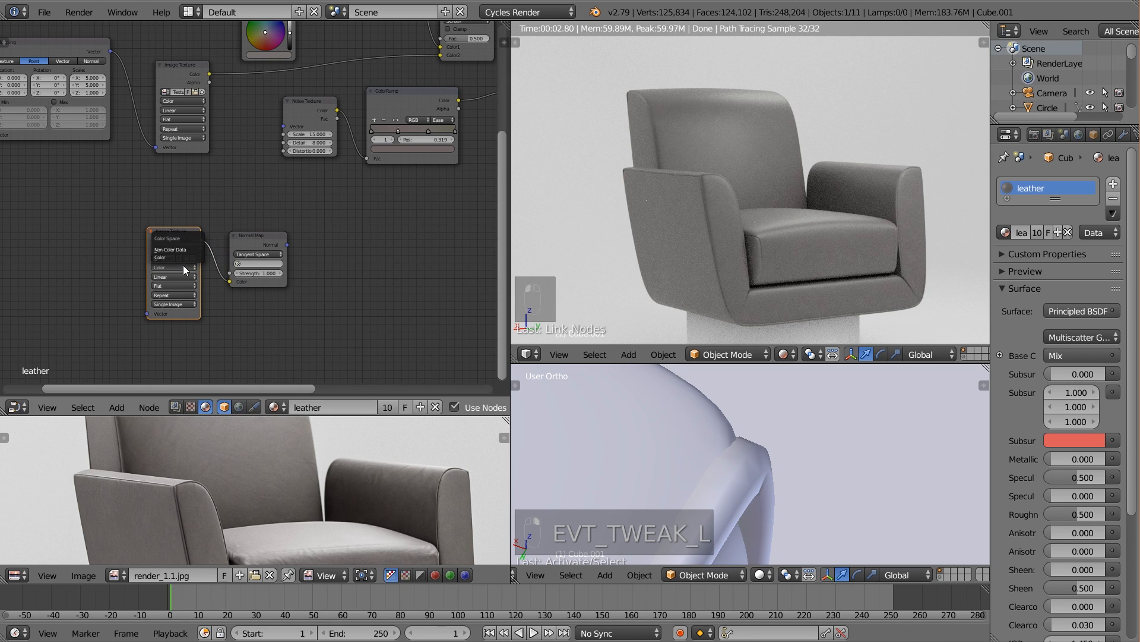
Set the lower Image Texture to Non-Color Data and connect the lower Mapping node's Vector output to it
{"action": "left_click", "coordinate": [185, 250]}
{"action": "left_click_drag", "start_coordinate": [175, 232], "coordinate": [177, 225]}
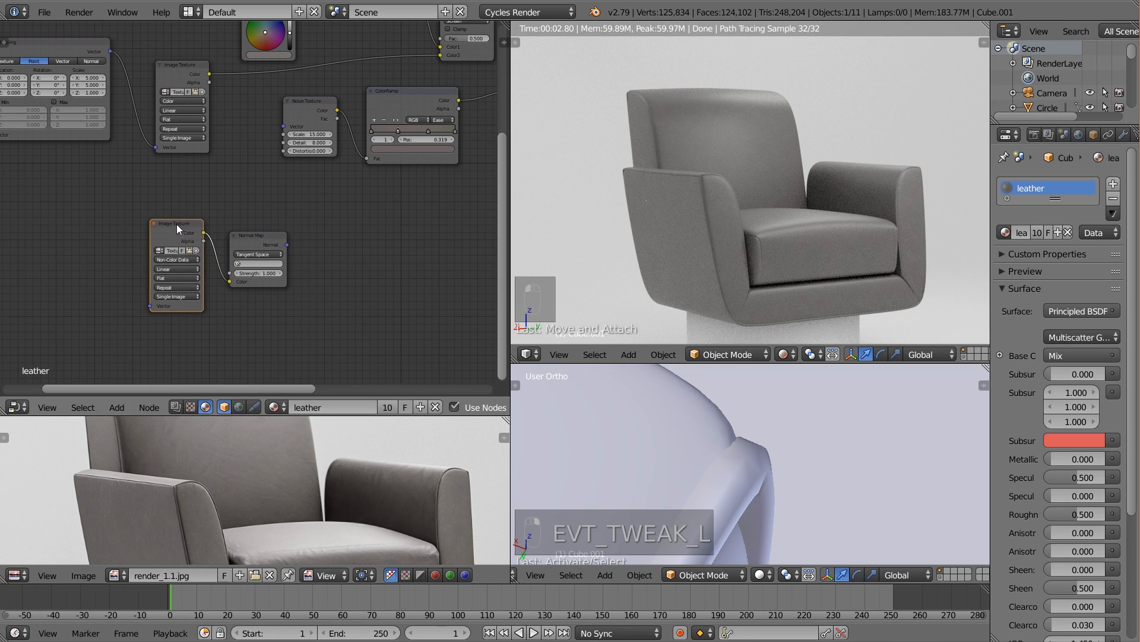
{"action": "scroll", "coordinate": [222, 193], "scroll_direction": "down", "scroll_amount": 1}
{"action": "middle_click_drag", "start_coordinate": [226, 193], "coordinate": [284, 211]}
{"action": "left_click_drag", "start_coordinate": [180, 77], "coordinate": [218, 316]}
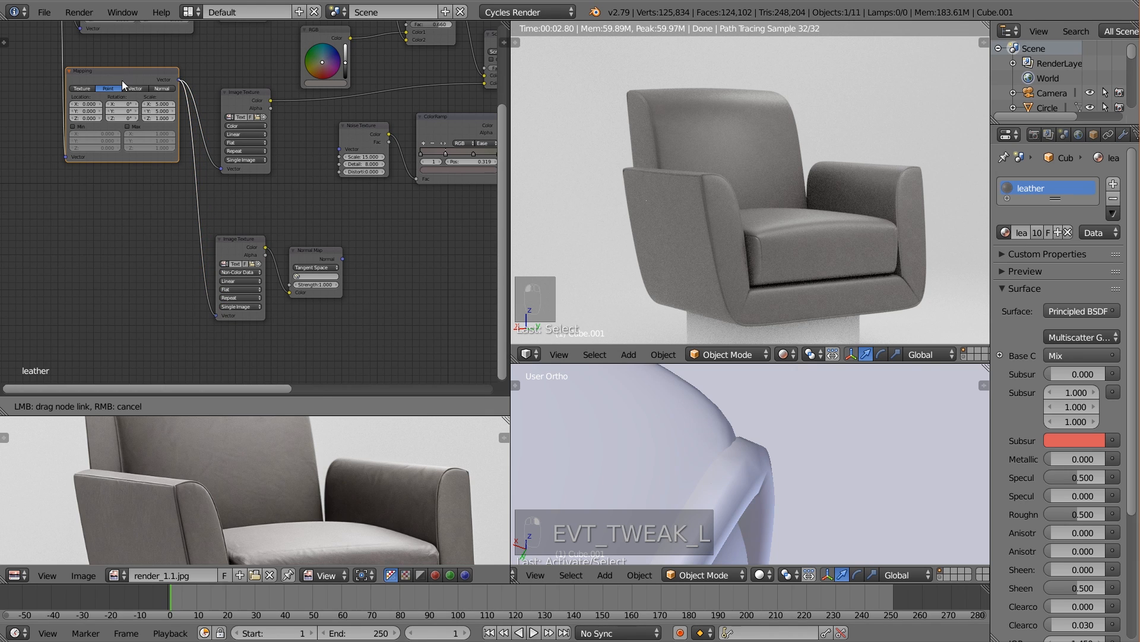
Assign UVMap as the UV map of the Normal Map node and nudge the node into place
{"action": "scroll", "coordinate": [138, 73], "scroll_direction": "down", "scroll_amount": 4}
{"action": "right_click", "coordinate": [137, 72]}
{"action": "scroll", "coordinate": [312, 249], "scroll_direction": "up", "scroll_amount": 5}
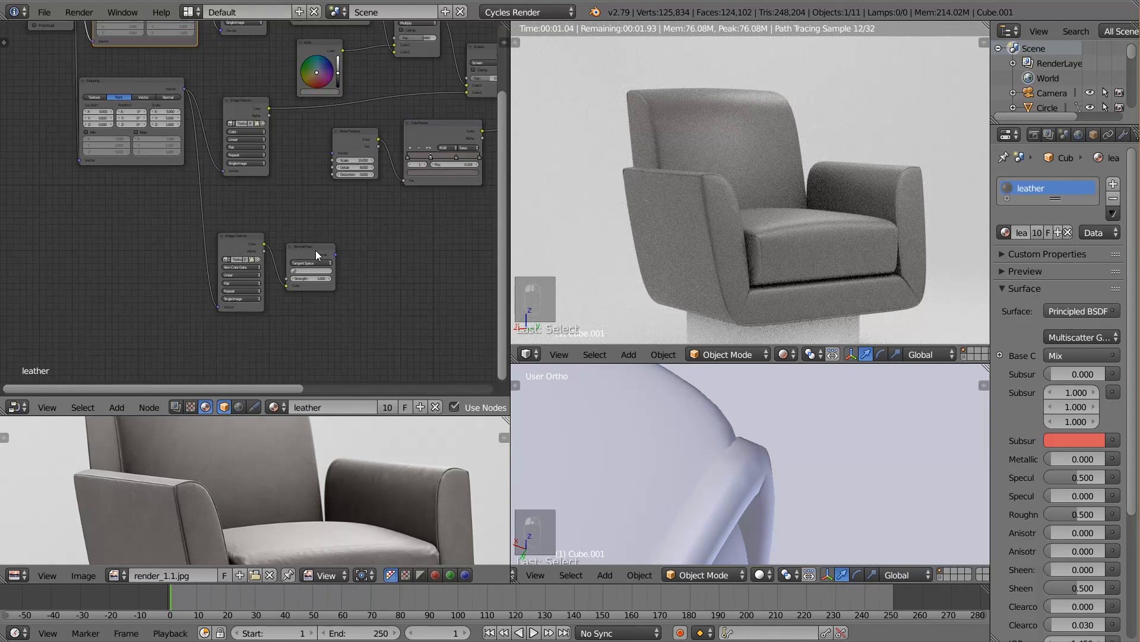
{"action": "middle_click_drag", "start_coordinate": [342, 256], "coordinate": [283, 254]}
{"action": "left_click", "coordinate": [281, 280]}
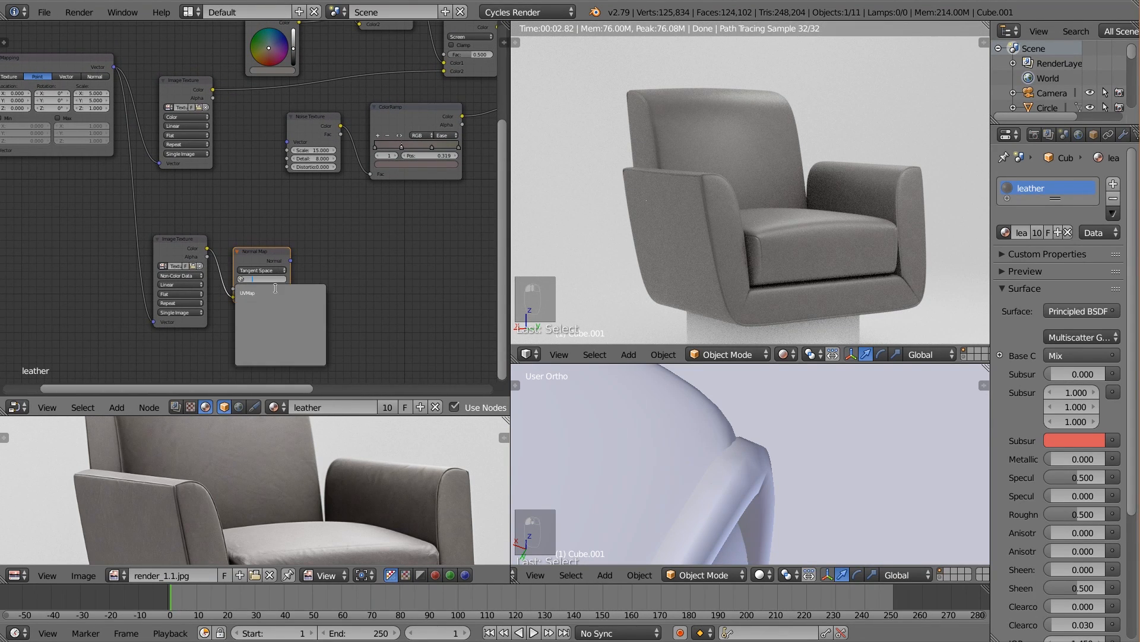
{"action": "left_click", "coordinate": [278, 295]}
{"action": "left_click_drag", "start_coordinate": [280, 253], "coordinate": [291, 248]}
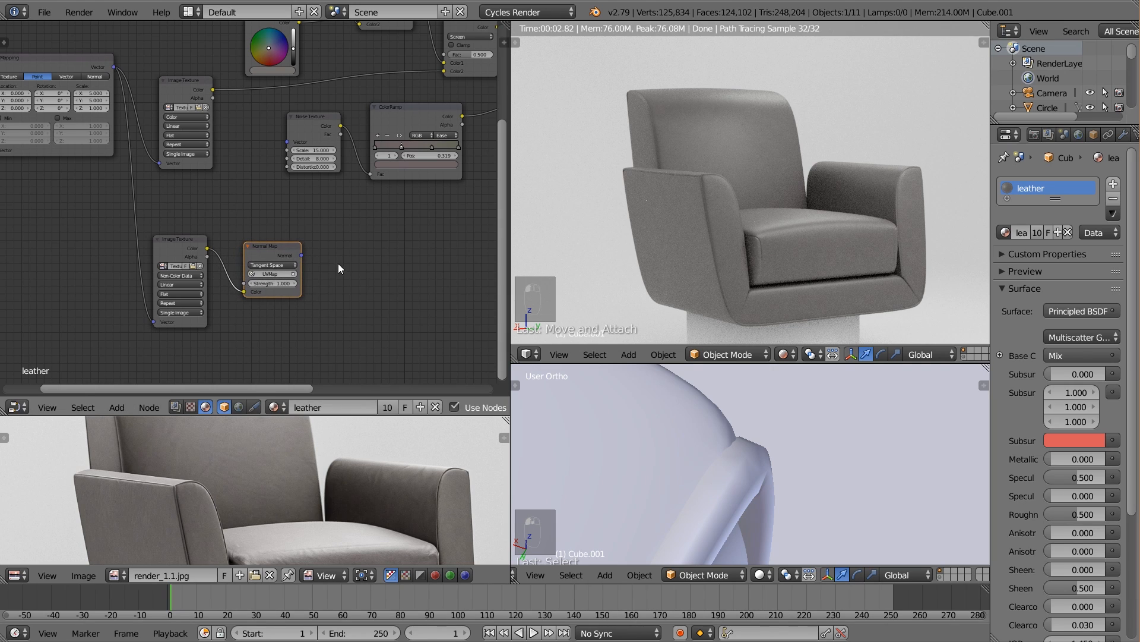
Add a Bump node after the Normal Map node and link the Normal output to the Bump's Normal input
{"action": "middle_click_drag", "start_coordinate": [353, 240], "coordinate": [240, 236]}
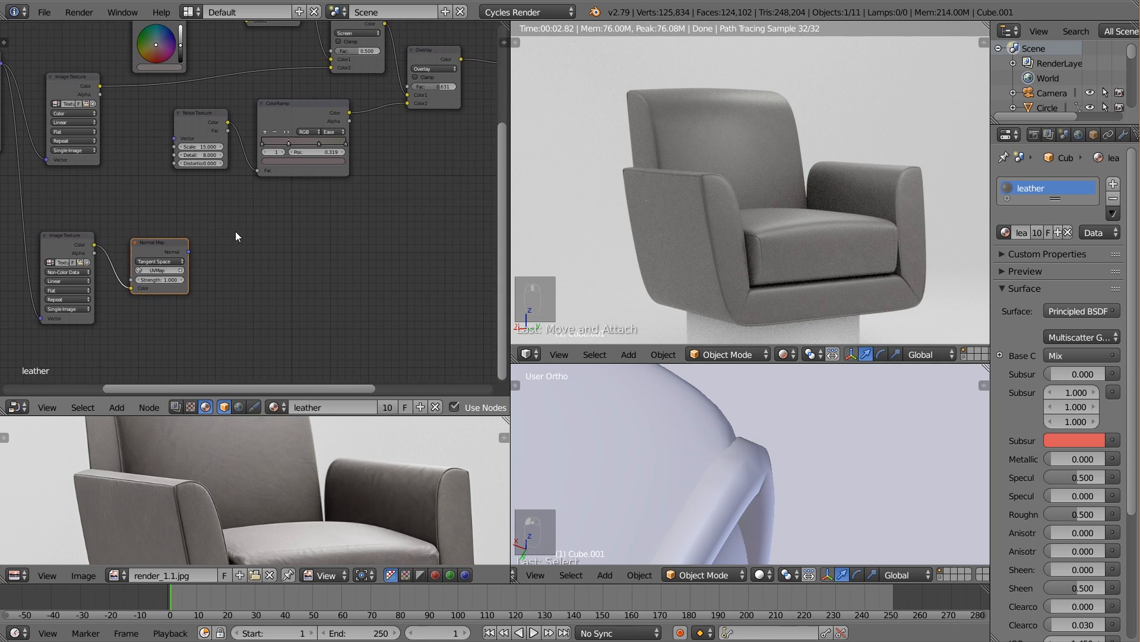
{"action": "key", "text": "shift+a"}
{"action": "left_click", "coordinate": [304, 273]}
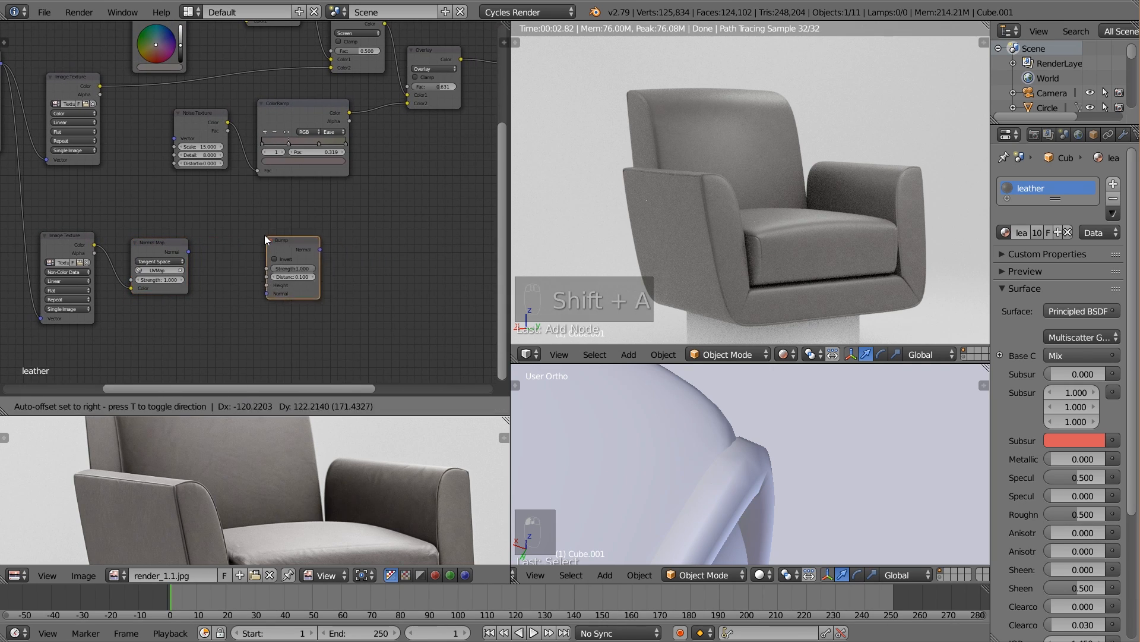
{"action": "left_click_drag", "start_coordinate": [189, 252], "coordinate": [248, 292]}
{"action": "left_click_drag", "start_coordinate": [266, 243], "coordinate": [268, 242]}
Connect the Bump node's Normal output to the Normal input of the Principled BSDF shader
{"action": "scroll", "coordinate": [348, 249], "scroll_direction": "down", "scroll_amount": 3}
{"action": "middle_click_drag", "start_coordinate": [347, 250], "coordinate": [241, 249]}
{"action": "left_click_drag", "start_coordinate": [199, 248], "coordinate": [298, 210]}
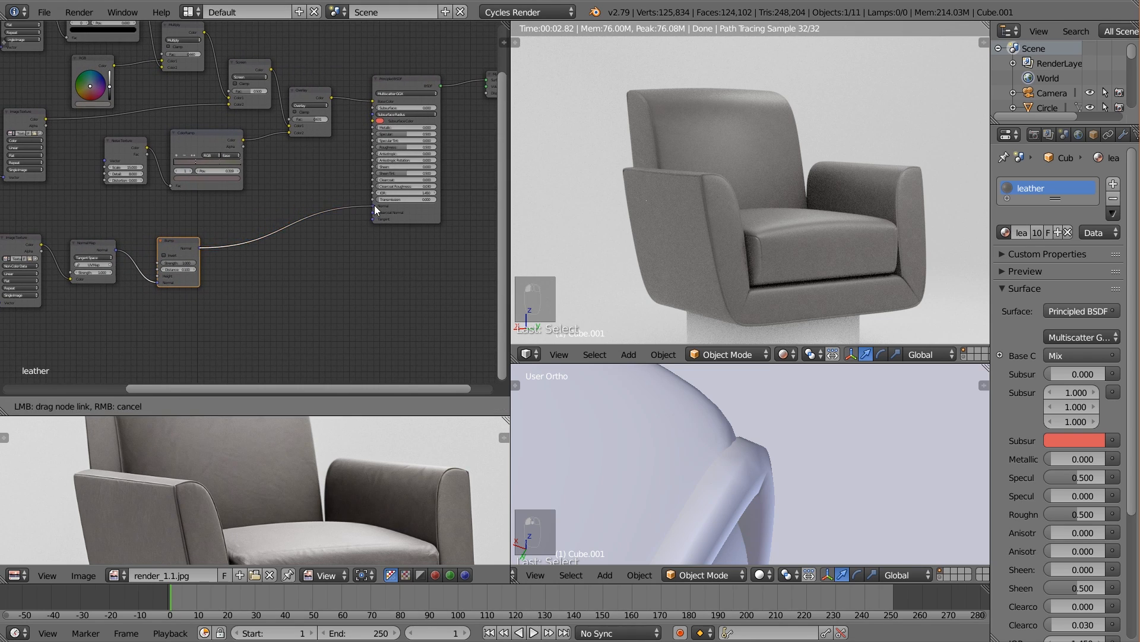
{"action": "left_click_drag", "start_coordinate": [374, 204], "coordinate": [375, 206]}
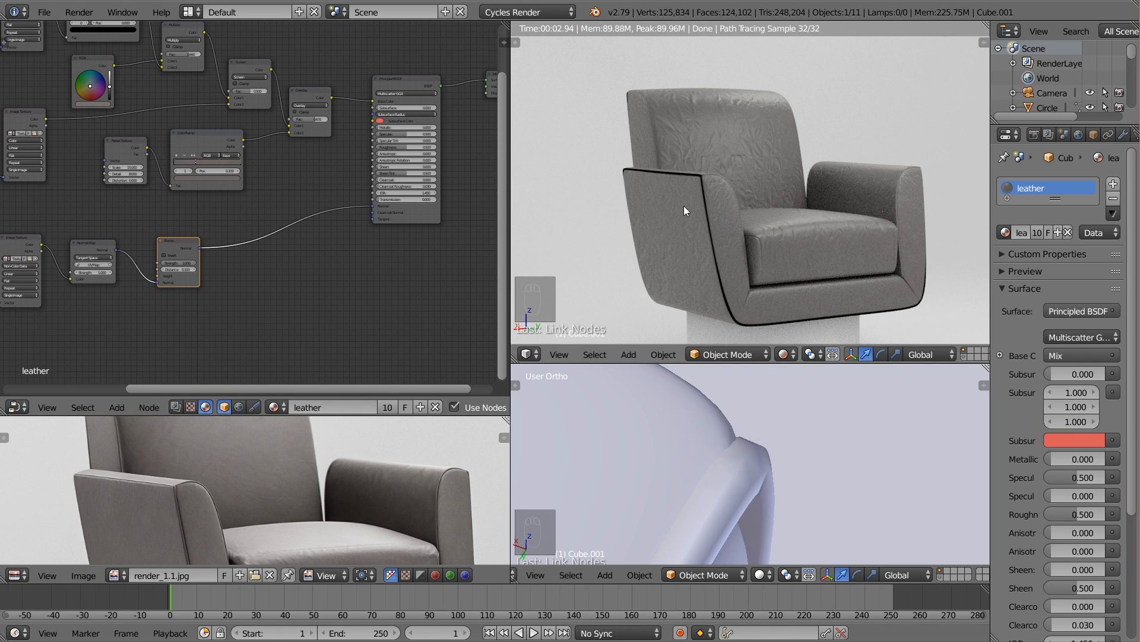
Add a Geometry input node in the empty area below the lower Mapping node
{"action": "scroll", "coordinate": [221, 269], "scroll_direction": "down", "scroll_amount": 4}
{"action": "middle_click_drag", "start_coordinate": [223, 269], "coordinate": [351, 288]}
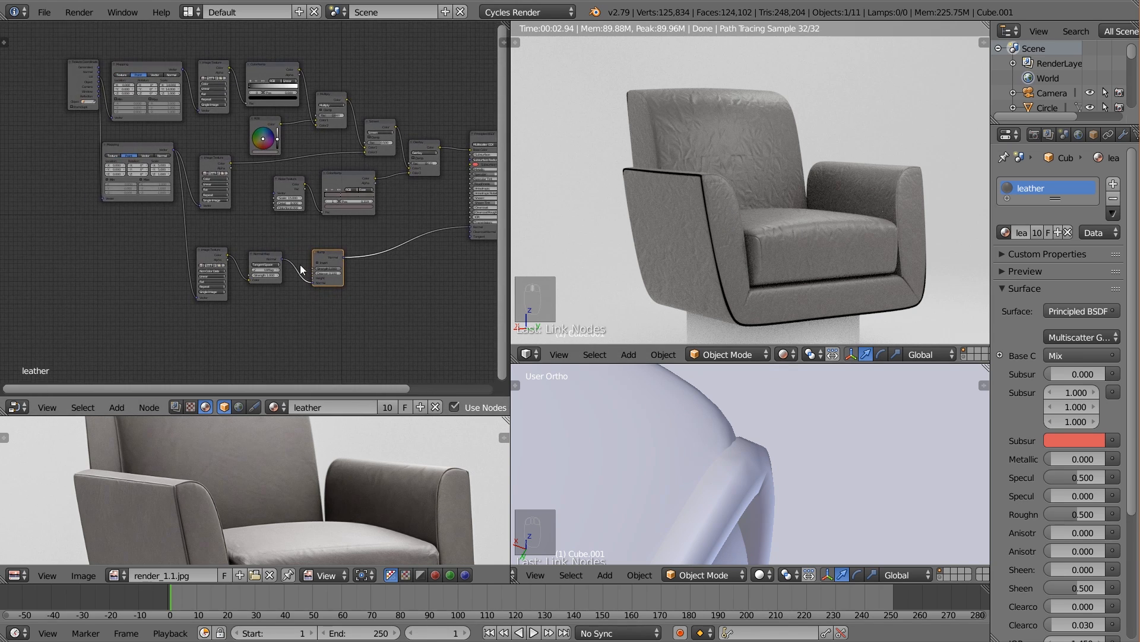
{"action": "middle_click_drag", "start_coordinate": [234, 237], "coordinate": [310, 269]}
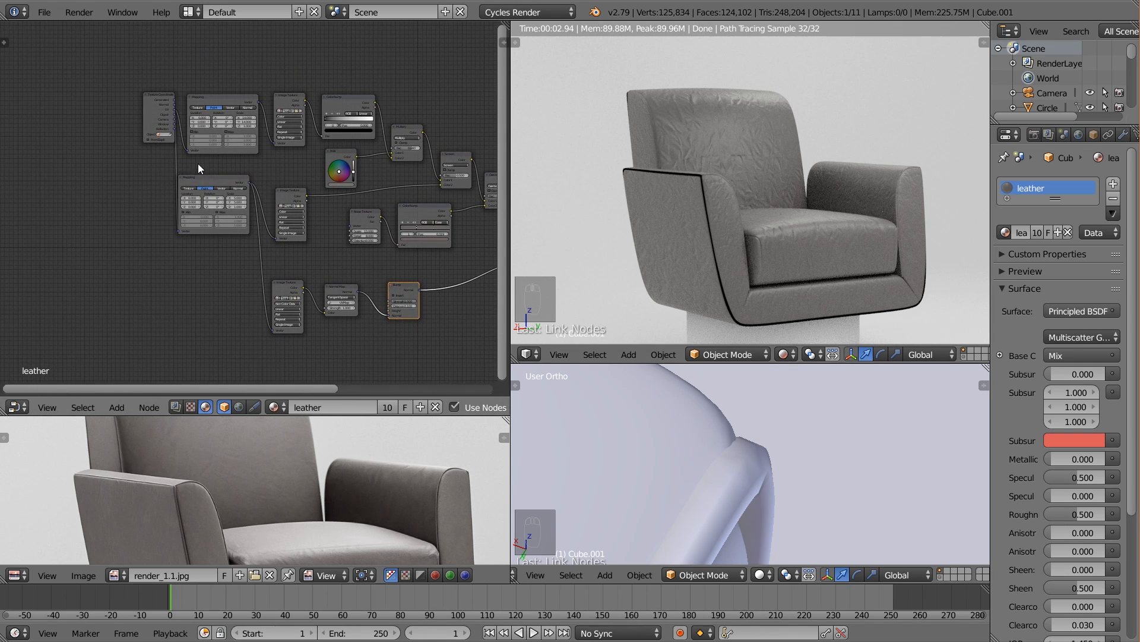
{"action": "scroll", "coordinate": [217, 144], "scroll_direction": "up", "scroll_amount": 3}
{"action": "left_click_drag", "start_coordinate": [304, 259], "coordinate": [309, 282]}
{"action": "middle_click_drag", "start_coordinate": [261, 247], "coordinate": [295, 235]}
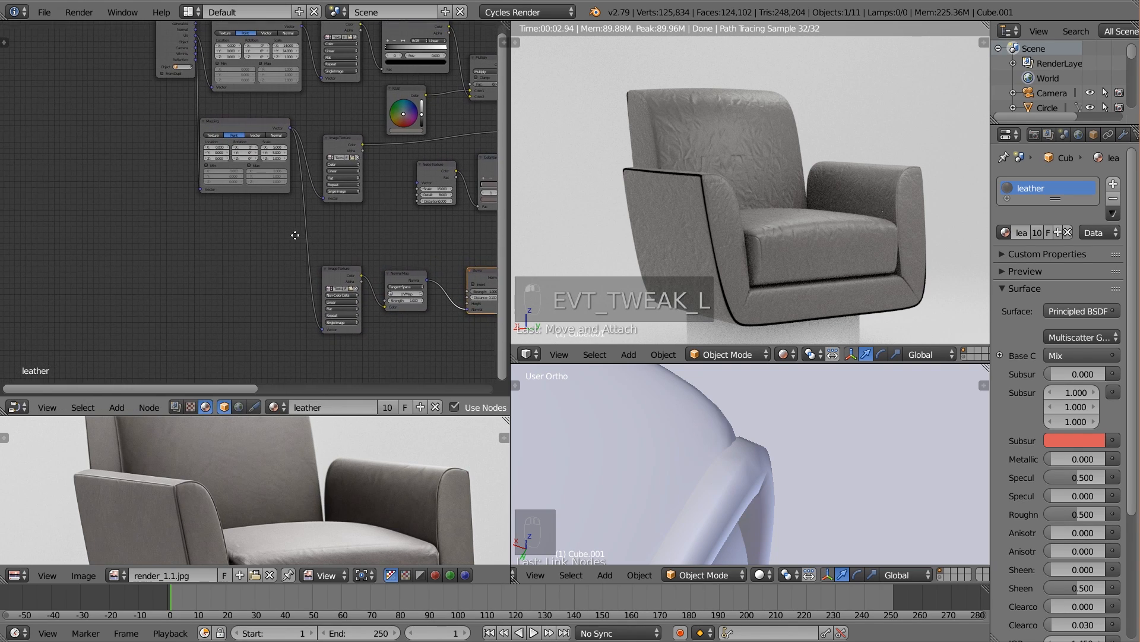
{"action": "key", "text": "shift+a"}
{"action": "mouse_move", "coordinate": [189, 144]}
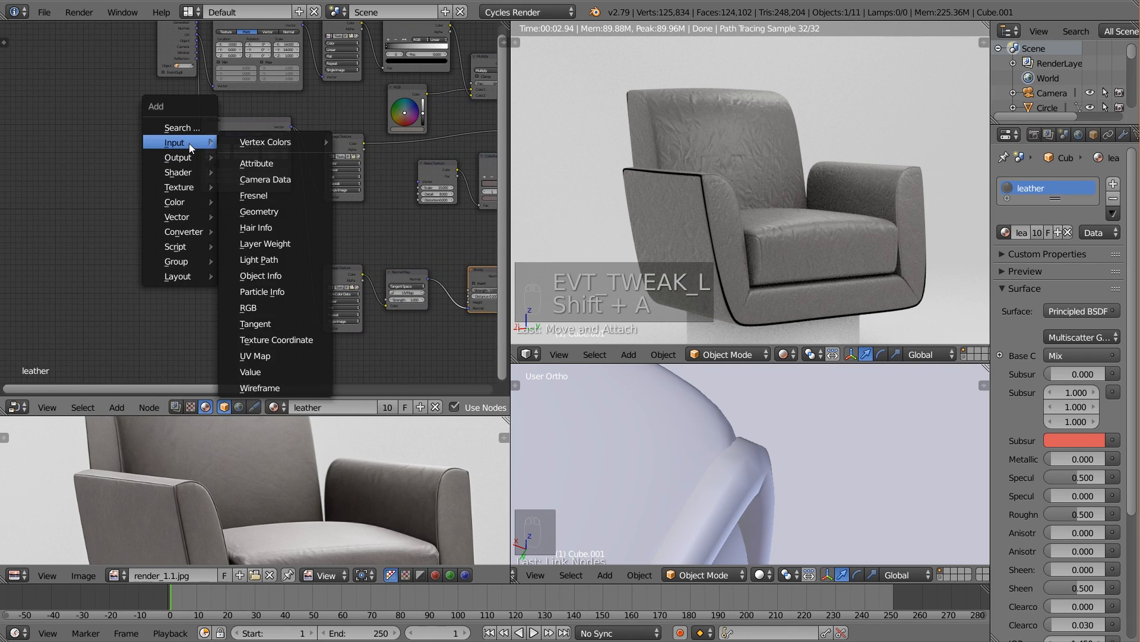
{"action": "left_click", "coordinate": [270, 211]}
{"action": "left_click", "coordinate": [134, 208]}
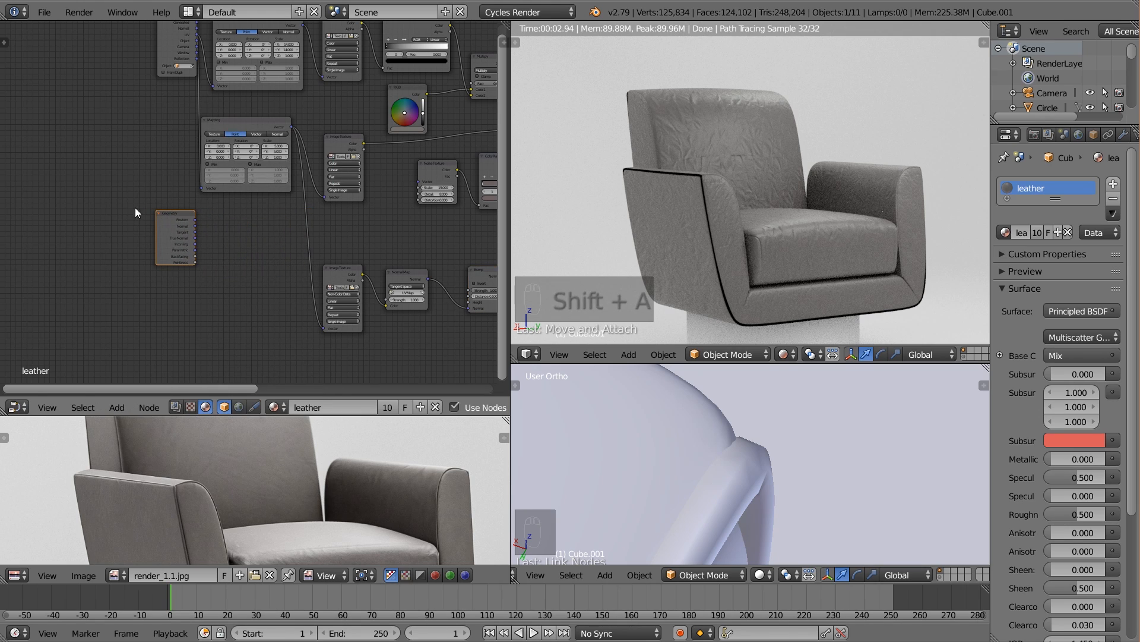
Add a ColorRamp node beside the Geometry node, link Pointiness to its Fac input and arrange both nodes
{"action": "key", "text": "shift+a"}
{"action": "mouse_move", "coordinate": [173, 315]}
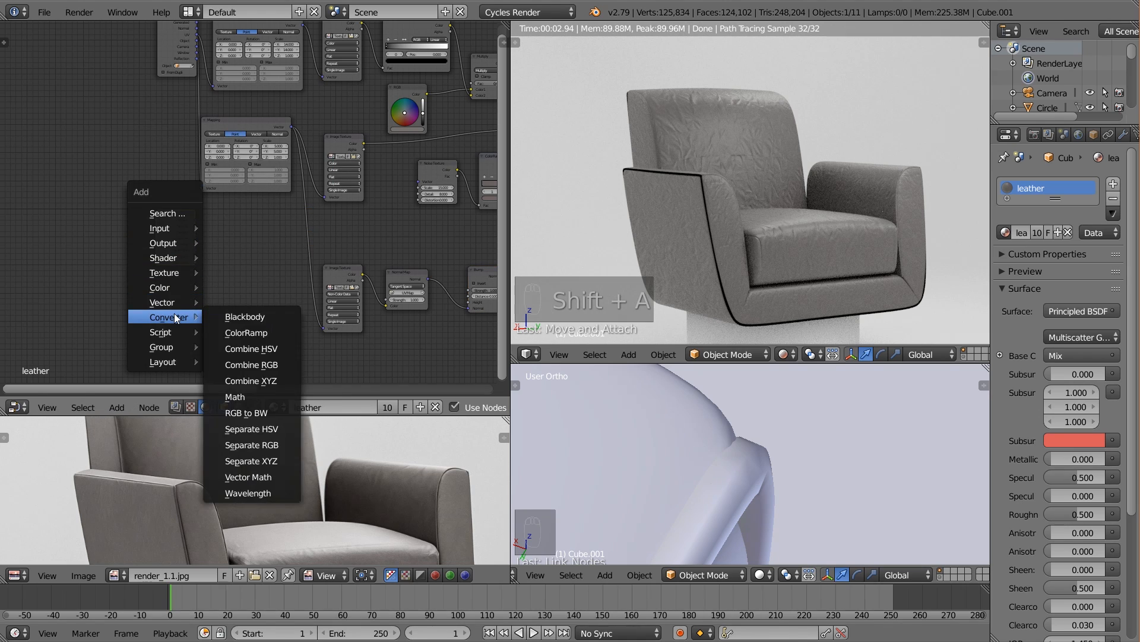
{"action": "left_click", "coordinate": [237, 331]}
{"action": "left_click", "coordinate": [202, 213]}
{"action": "scroll", "coordinate": [150, 216], "scroll_direction": "up", "scroll_amount": 1}
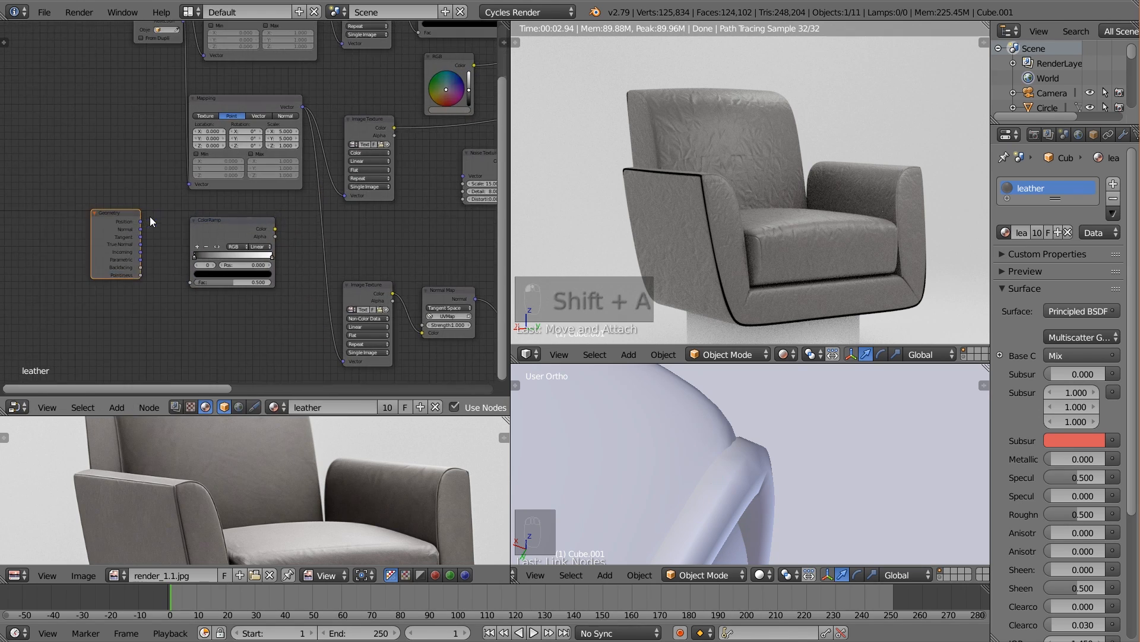
{"action": "scroll", "coordinate": [150, 216], "scroll_direction": "up", "scroll_amount": 3}
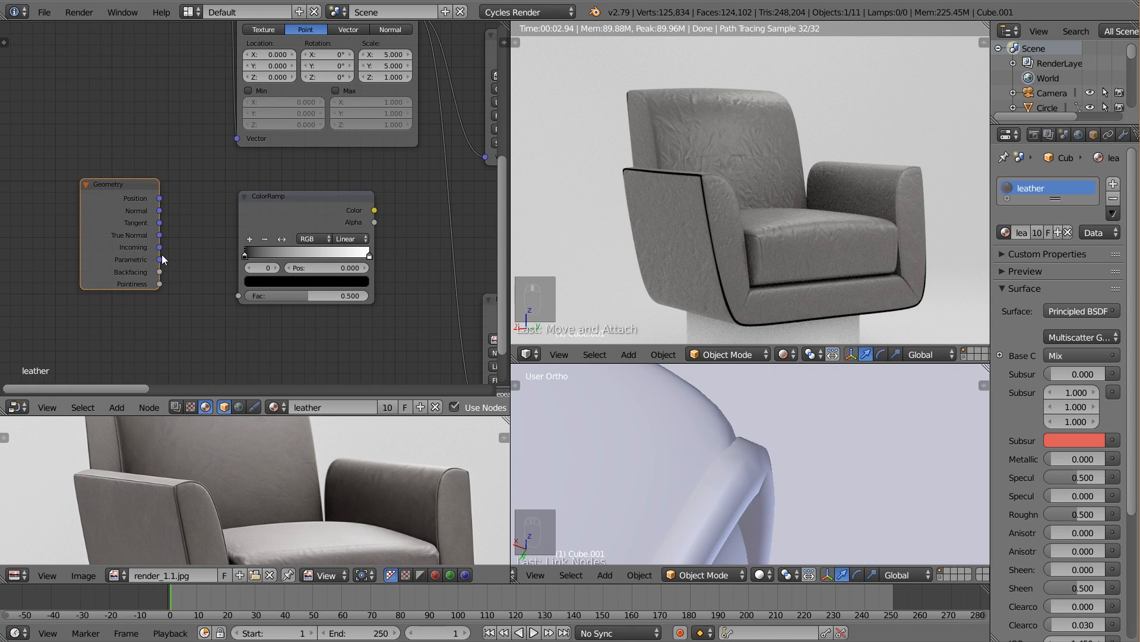
{"action": "left_click_drag", "start_coordinate": [160, 284], "coordinate": [242, 299]}
{"action": "left_click_drag", "start_coordinate": [297, 197], "coordinate": [265, 195]}
{"action": "left_click", "coordinate": [120, 187]}
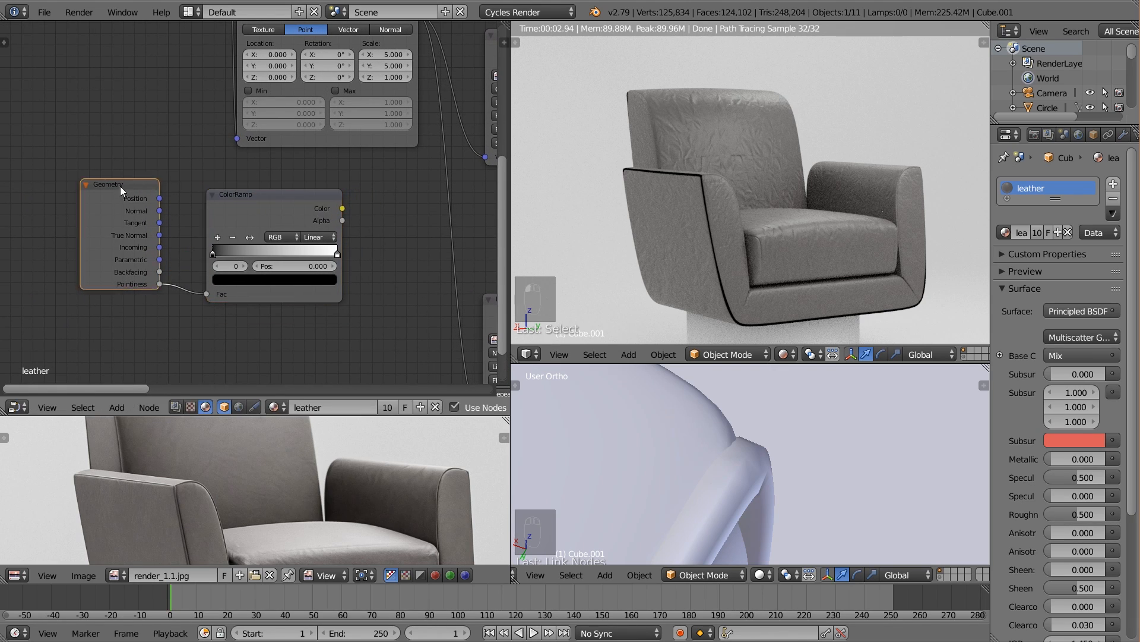
{"action": "left_click_drag", "start_coordinate": [120, 187], "coordinate": [111, 174]}
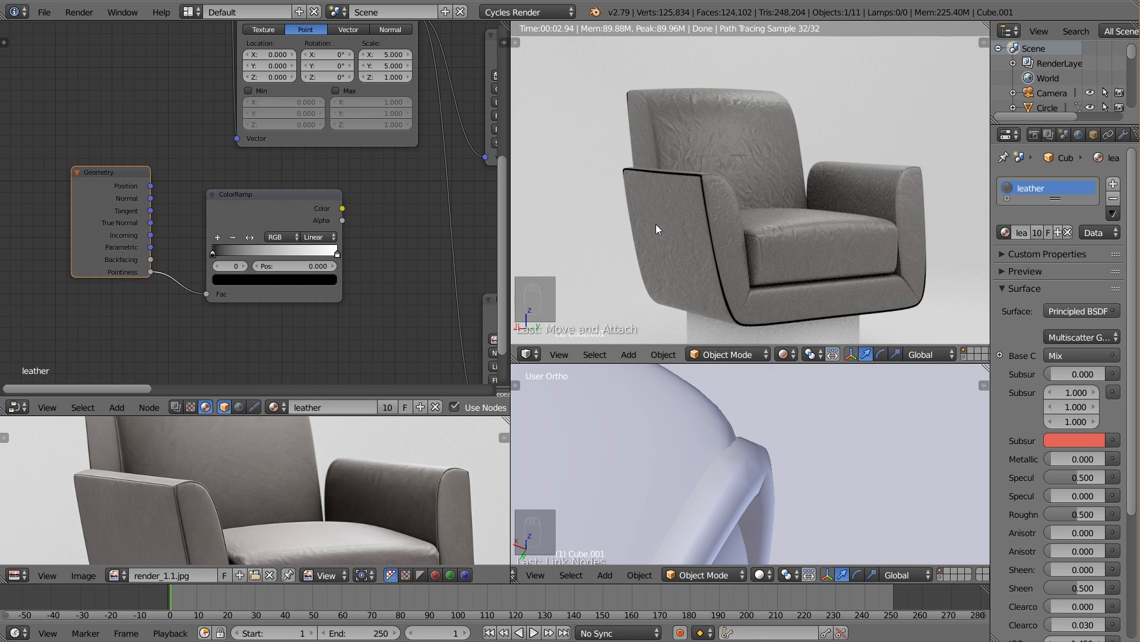
{"action": "mouse_move", "coordinate": [277, 209]}
{"action": "left_mouse_down"}
{"action": "mouse_move", "coordinate": [291, 199]}
{"action": "mouse_move", "coordinate": [284, 212]}
{"action": "left_mouse_up"}
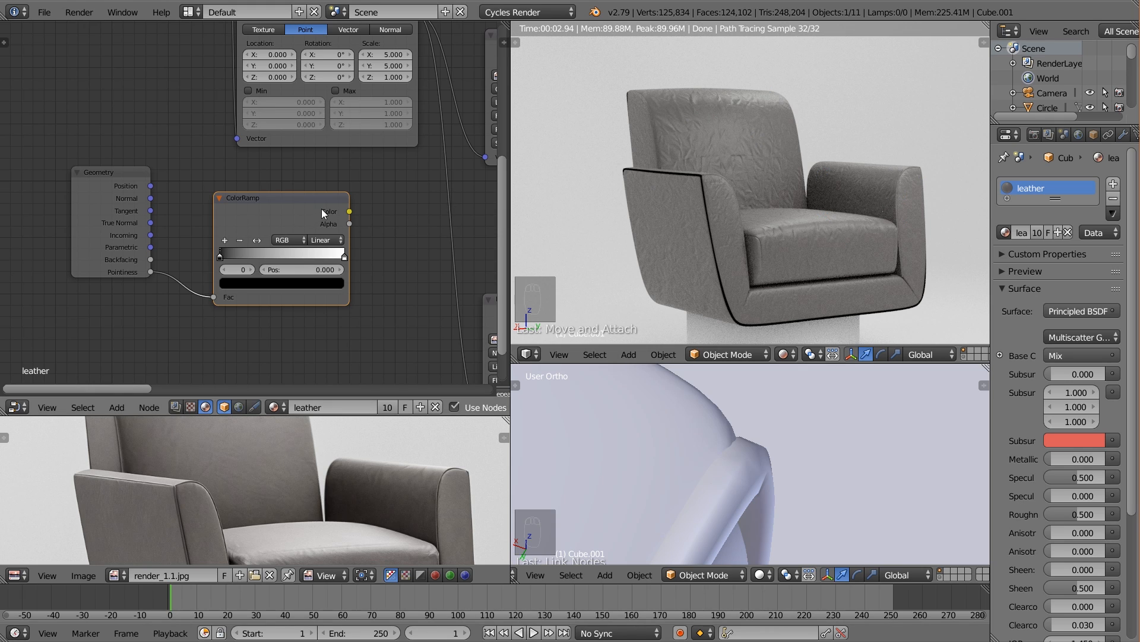
Preview the new ColorRamp's color output on the chair through an Emission shader
{"action": "left_click", "coordinate": [297, 205], "text": "ctrl+shift"}
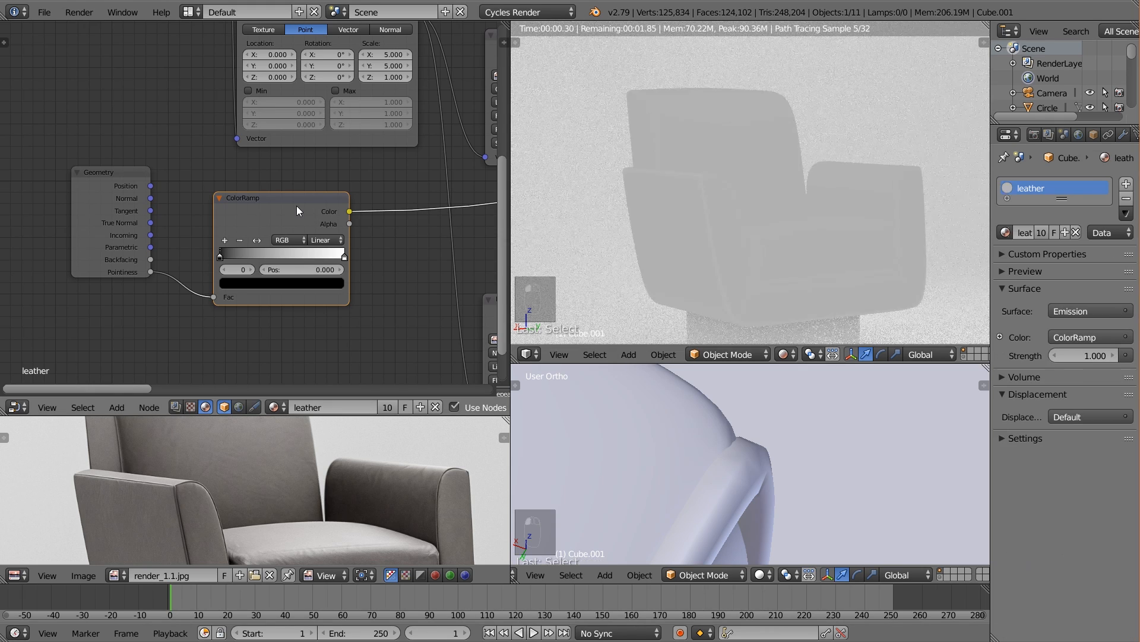
{"action": "left_click", "coordinate": [44, 12]}
{"action": "left_click", "coordinate": [70, 123]}
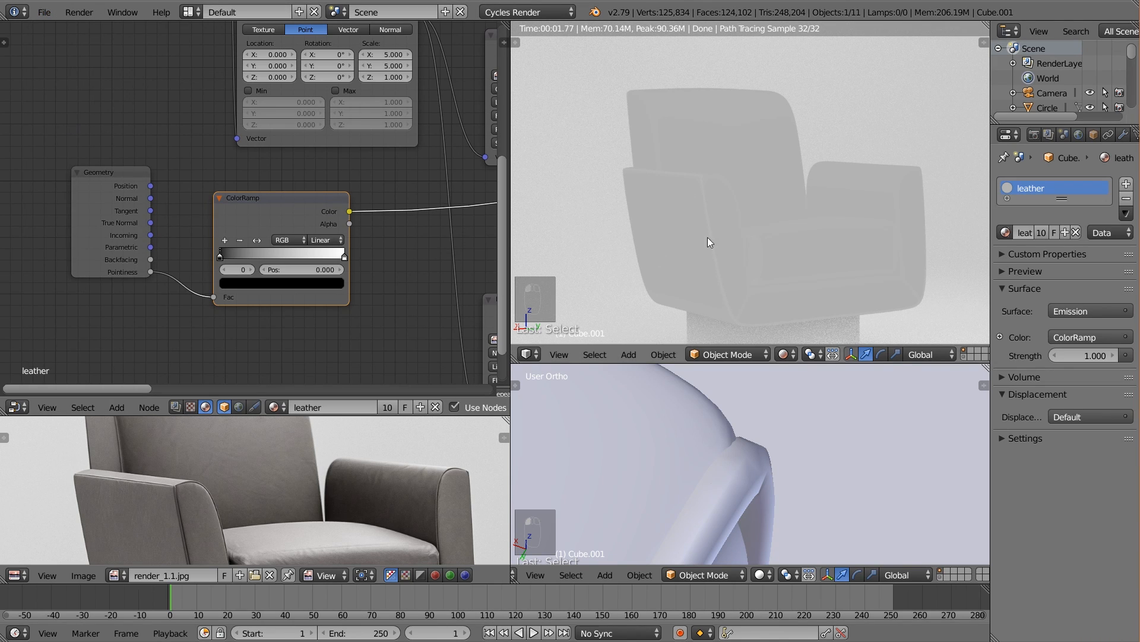
Widen the ColorRamp node and narrow its gradient, placing the black stop at 0.500 and the white stop at 0.534
{"action": "scroll", "coordinate": [387, 219], "scroll_direction": "up", "scroll_amount": 1}
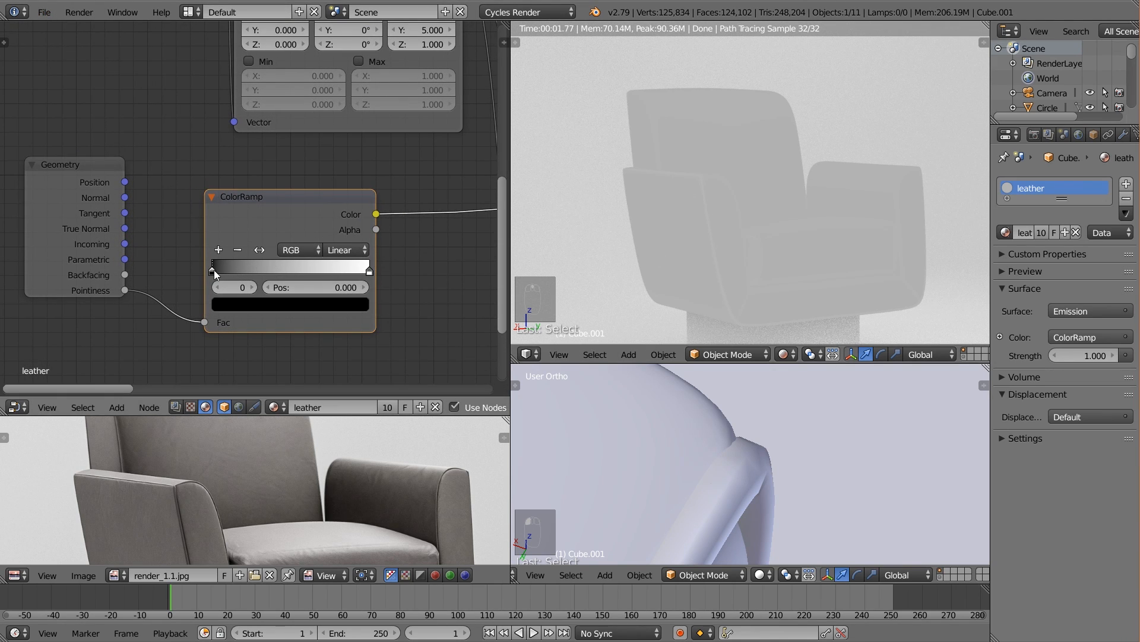
{"action": "left_click_drag", "start_coordinate": [215, 274], "coordinate": [254, 271]}
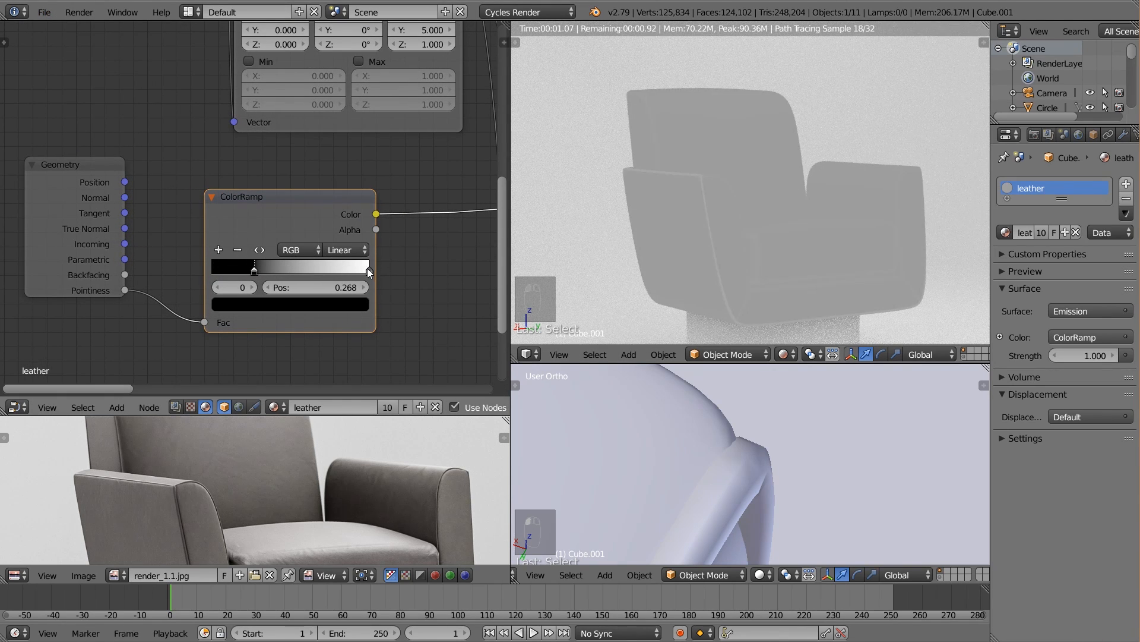
{"action": "left_click_drag", "start_coordinate": [368, 271], "coordinate": [308, 271]}
{"action": "left_click_drag", "start_coordinate": [375, 257], "coordinate": [473, 255]}
{"action": "left_click_drag", "start_coordinate": [394, 205], "coordinate": [351, 190]}
{"action": "left_click_drag", "start_coordinate": [244, 255], "coordinate": [307, 256]}
{"action": "left_click_drag", "start_coordinate": [304, 254], "coordinate": [300, 254]}
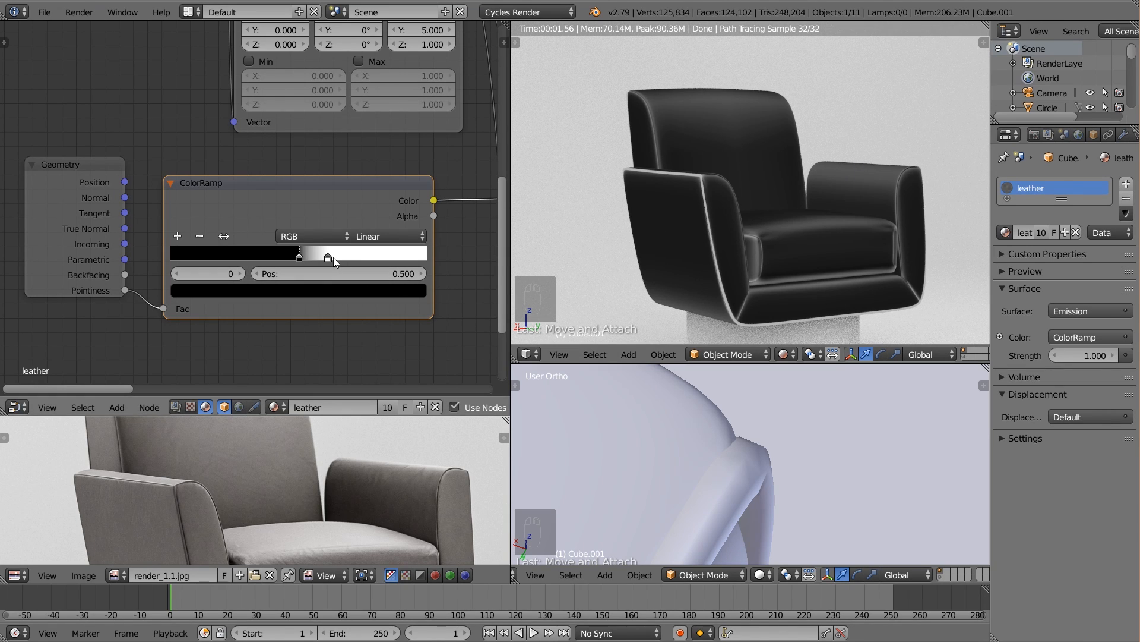
{"action": "left_click_drag", "start_coordinate": [330, 257], "coordinate": [309, 260]}
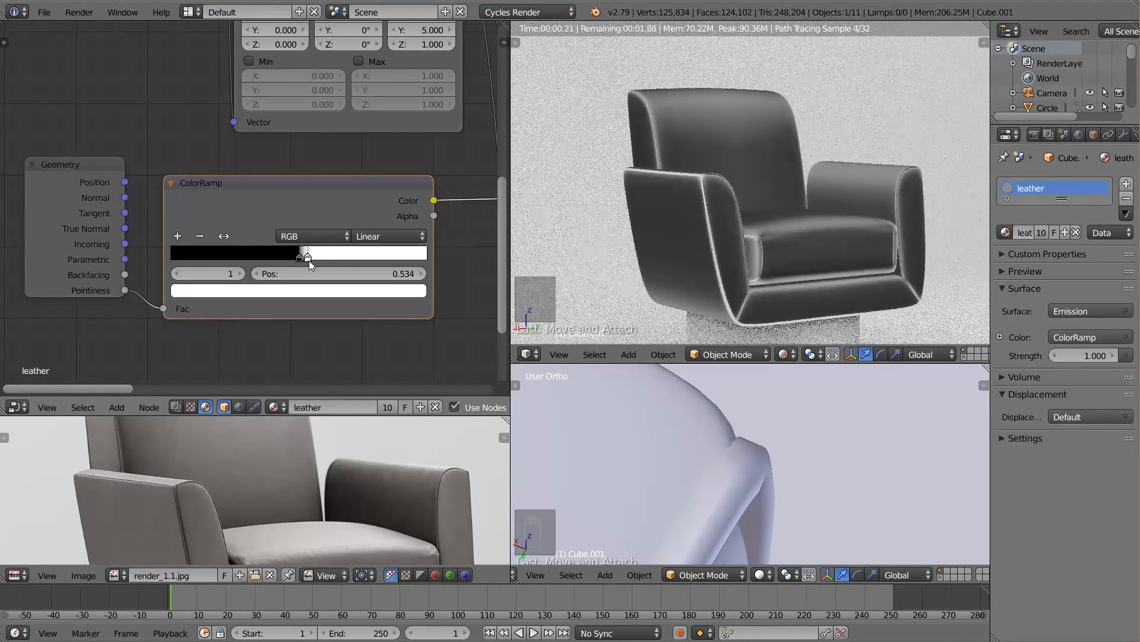
Set the ColorRamp interpolation to Ease and fine-tune the black stop to 0.498 and the white stop to 0.530
{"action": "left_click", "coordinate": [382, 242]}
{"action": "left_click", "coordinate": [383, 219]}
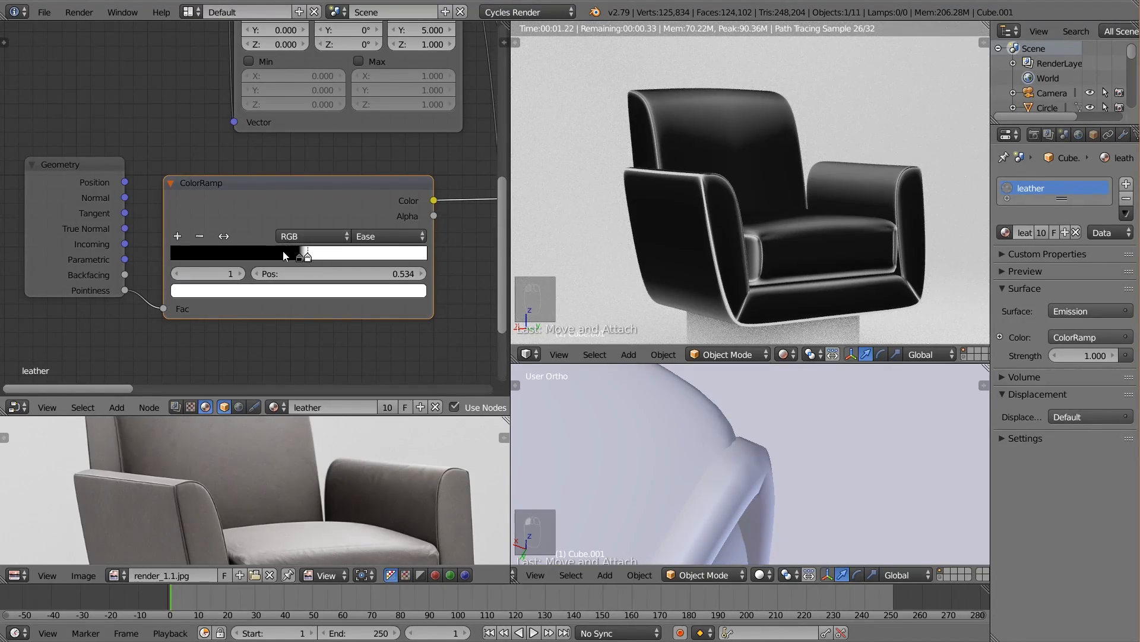
{"action": "left_click_drag", "start_coordinate": [299, 255], "coordinate": [298, 258]}
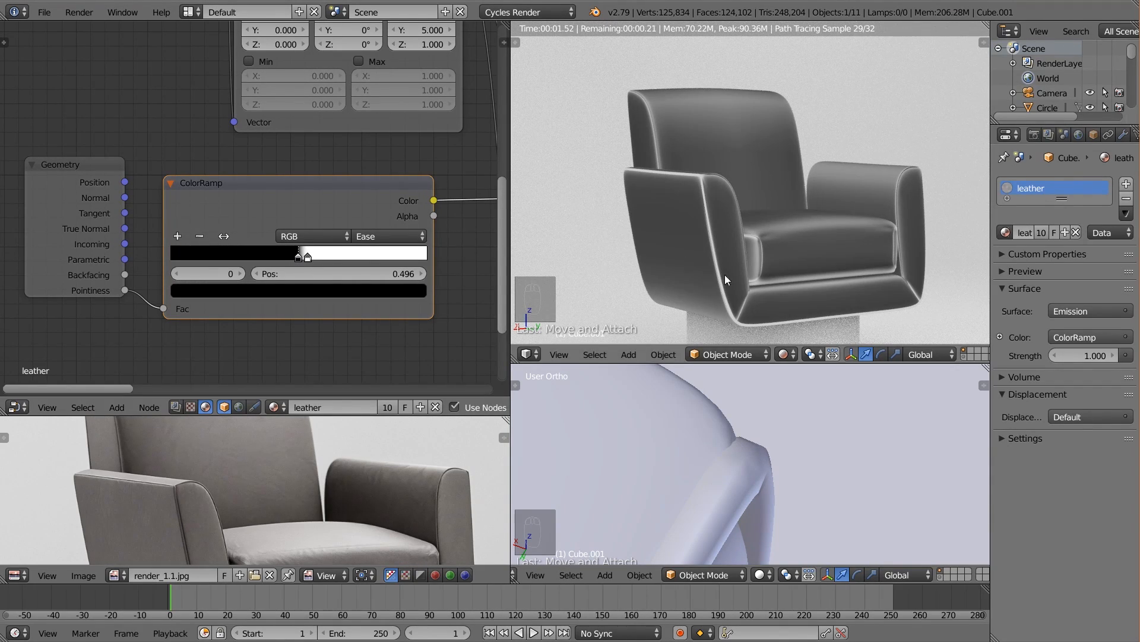
{"action": "left_click", "coordinate": [308, 258]}
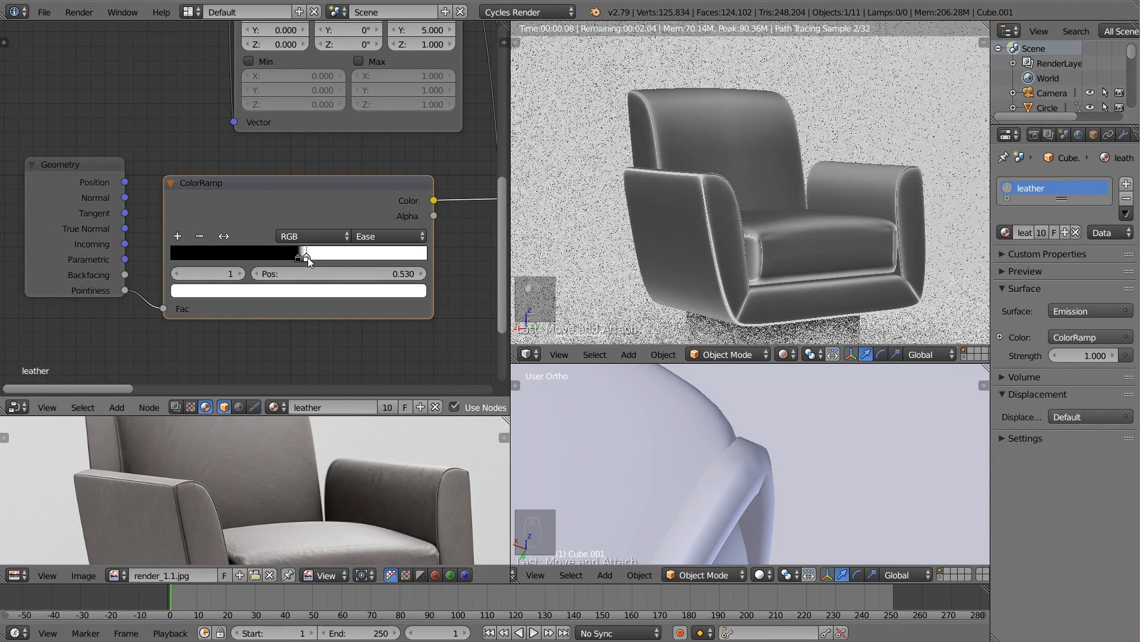
{"action": "left_click", "coordinate": [300, 259]}
{"action": "left_click_drag", "start_coordinate": [301, 259], "coordinate": [302, 258]}
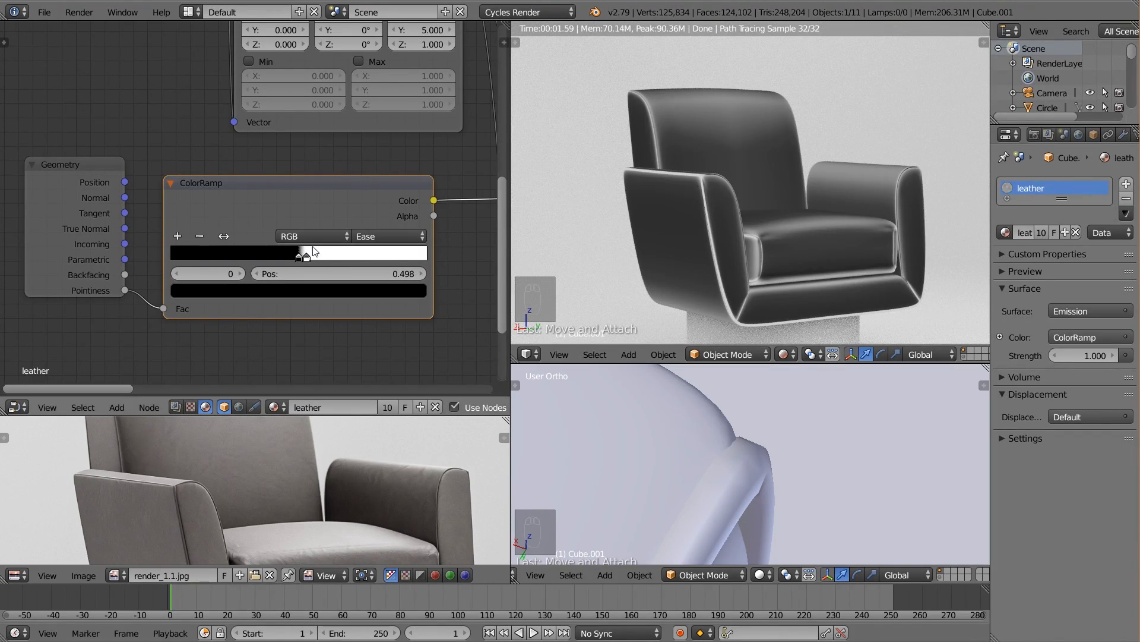
Shift the Geometry and ColorRamp nodes aside to free space after the ColorRamp
{"action": "left_click", "coordinate": [299, 258]}
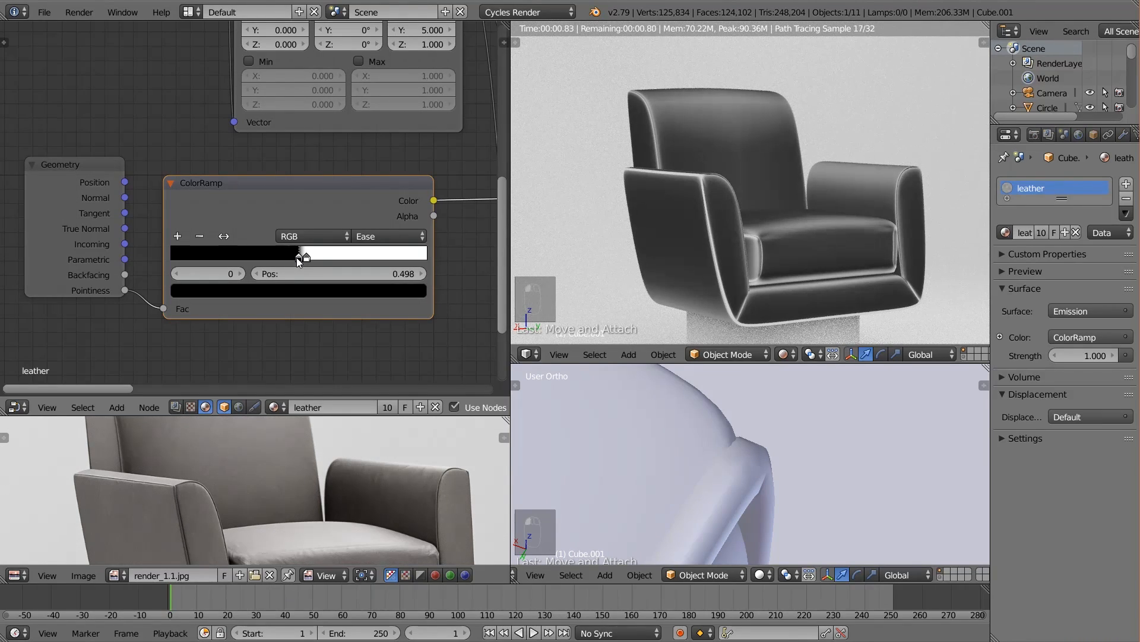
{"action": "scroll", "coordinate": [409, 297], "scroll_direction": "down", "scroll_amount": 4}
{"action": "middle_click_drag", "start_coordinate": [392, 299], "coordinate": [295, 296]}
{"action": "scroll", "coordinate": [212, 308], "scroll_direction": "down", "scroll_amount": 1}
{"action": "scroll", "coordinate": [211, 308], "scroll_direction": "down", "scroll_amount": 1}
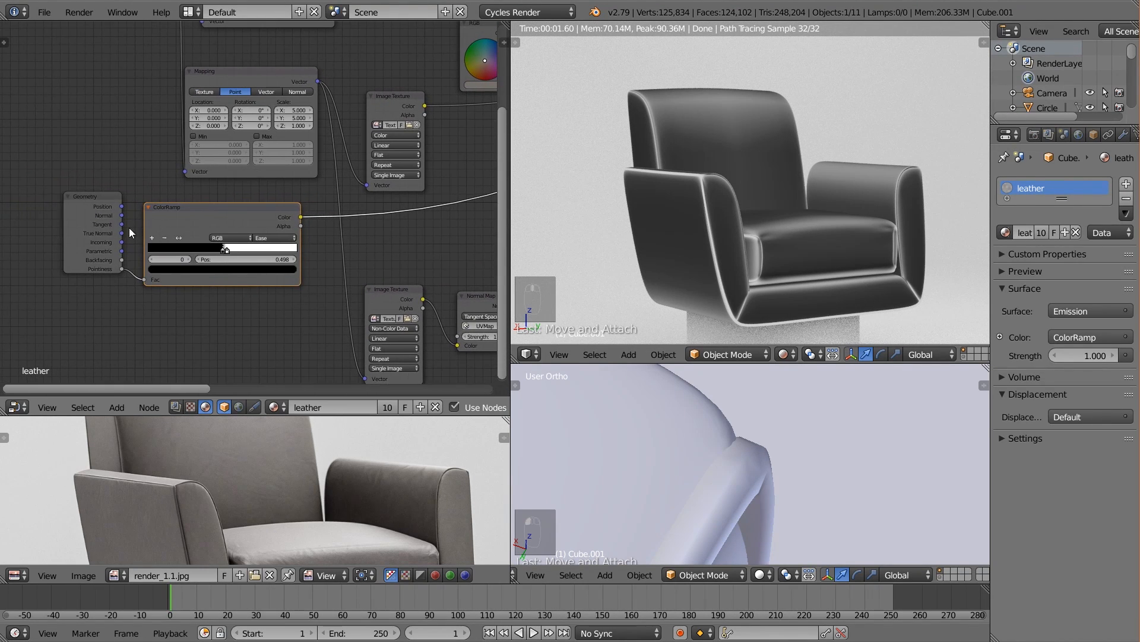
{"action": "left_click_drag", "start_coordinate": [96, 207], "coordinate": [41, 202]}
{"action": "left_click_drag", "start_coordinate": [187, 216], "coordinate": [142, 212]}
Insert a Math node on the ColorRamp's color output link and set its operation to Multiply
{"action": "key", "text": "shift+a"}
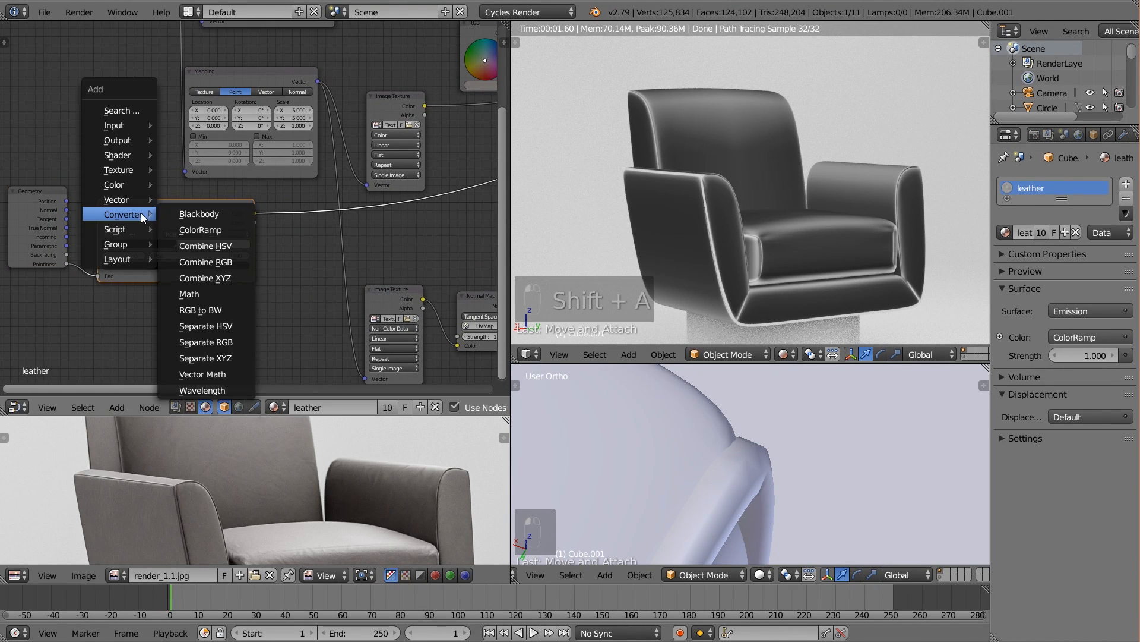
{"action": "mouse_move", "coordinate": [113, 186]}
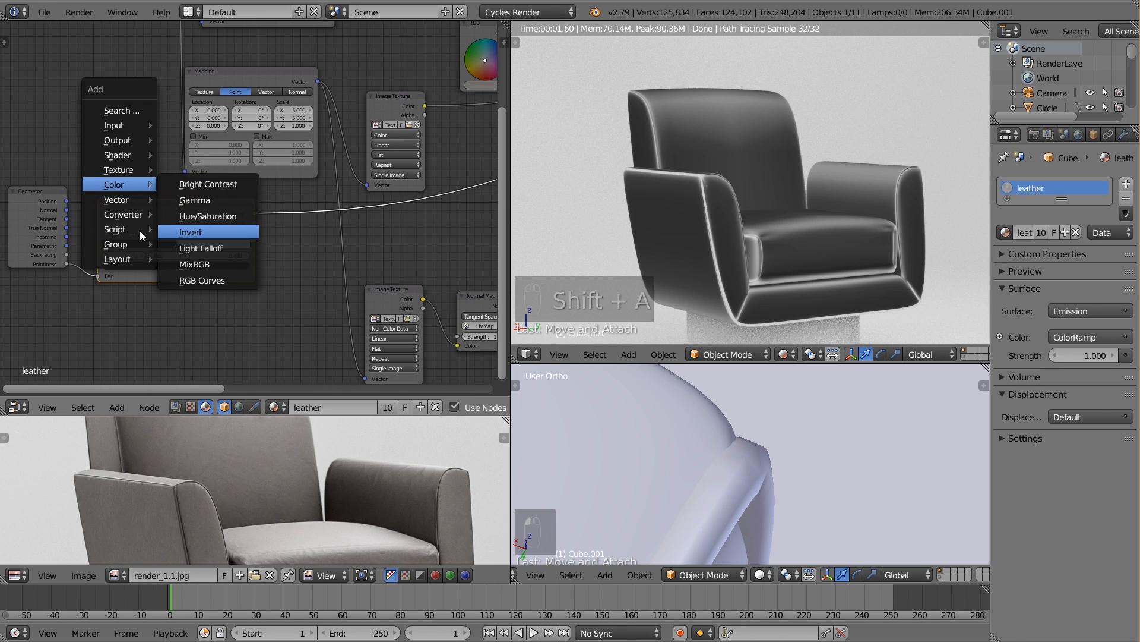
{"action": "mouse_move", "coordinate": [130, 212]}
{"action": "left_click", "coordinate": [198, 286]}
{"action": "left_click", "coordinate": [288, 208]}
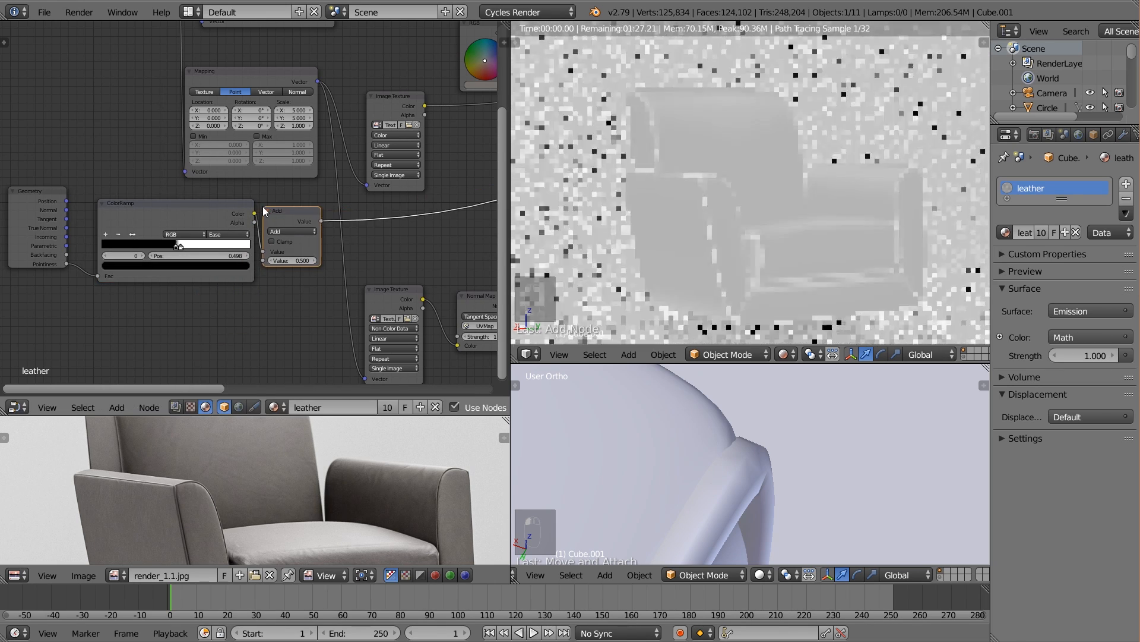
{"action": "left_click", "coordinate": [304, 231]}
{"action": "left_click", "coordinate": [312, 209]}
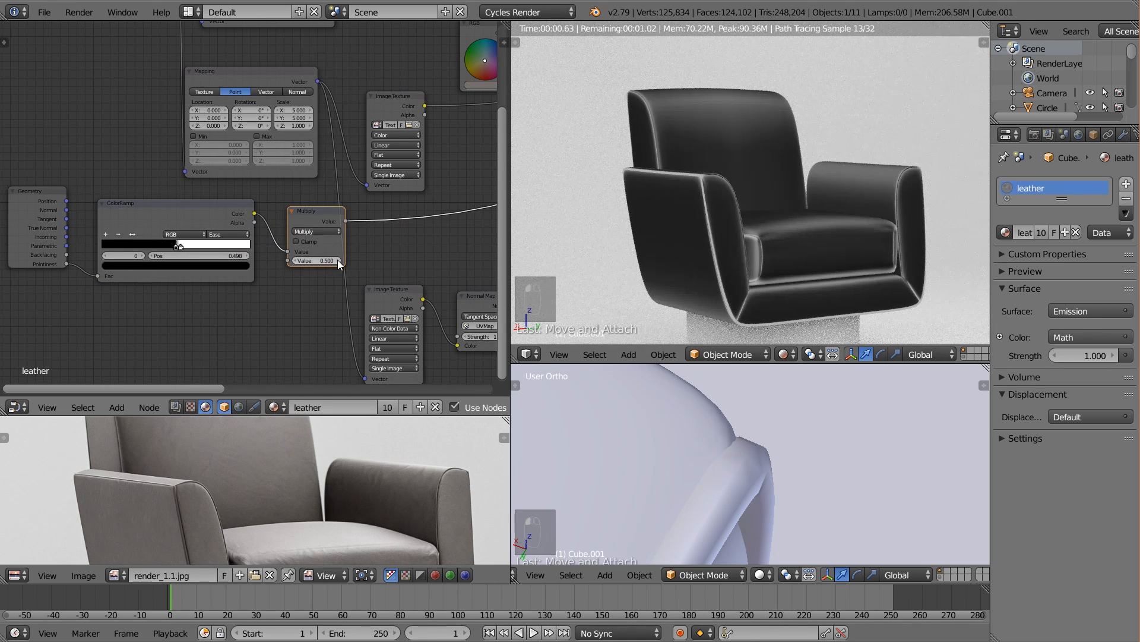
{"action": "left_click_drag", "start_coordinate": [316, 219], "coordinate": [303, 218]}
Link the Multiply node's Value to the Normal Map's Strength and tidy the Image Texture and Normal Map nodes
{"action": "scroll", "coordinate": [323, 262], "scroll_direction": "down", "scroll_amount": 2}
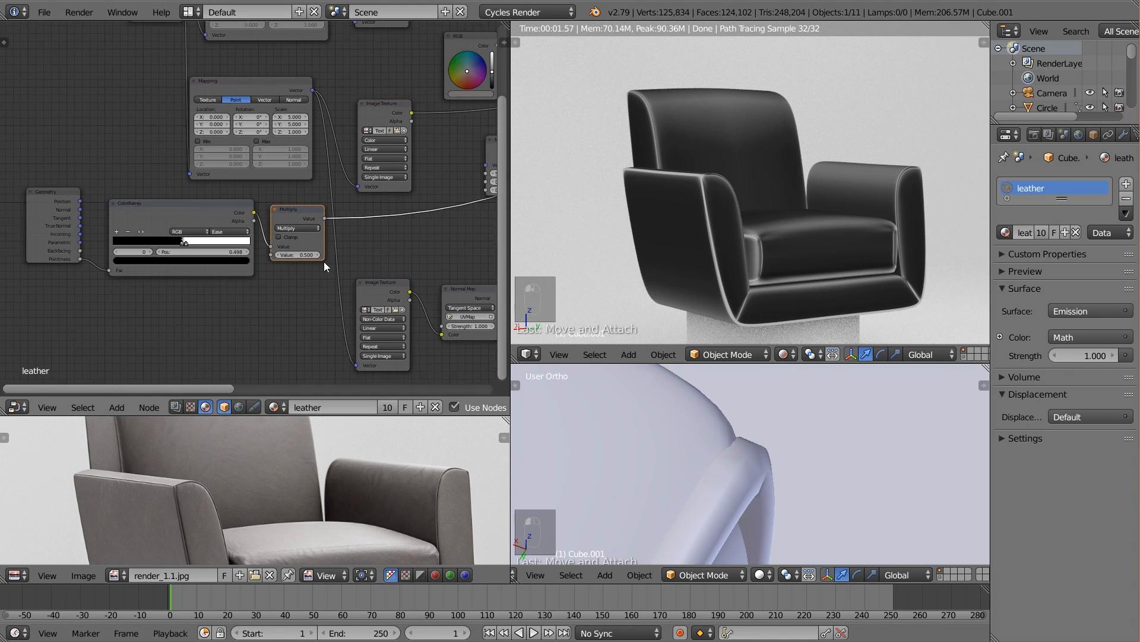
{"action": "middle_click_drag", "start_coordinate": [330, 226], "coordinate": [229, 232]}
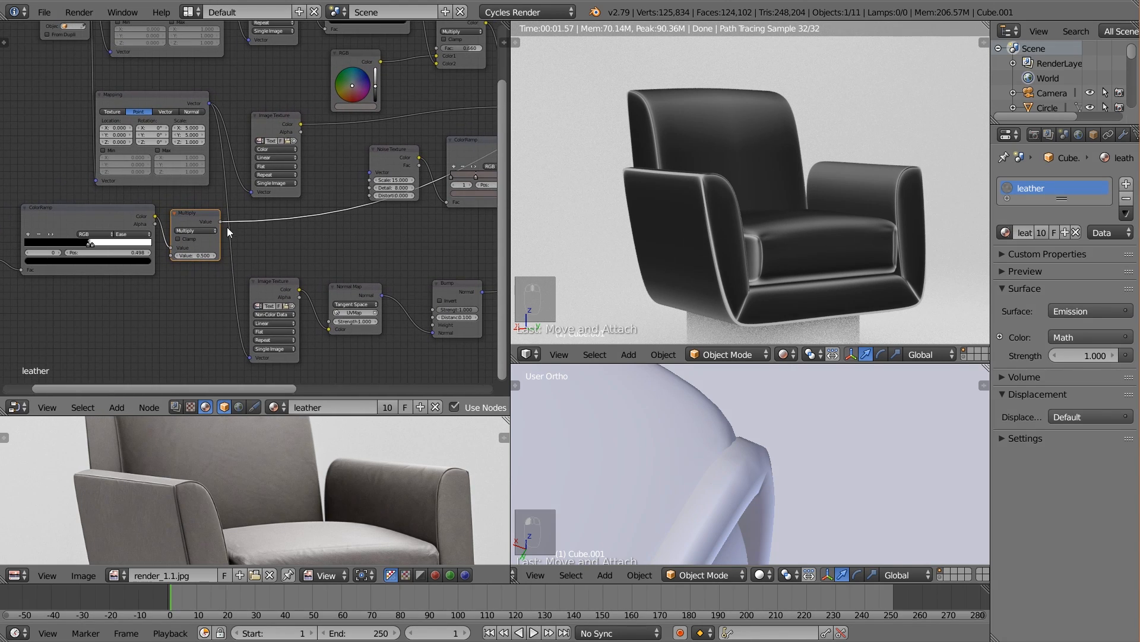
{"action": "left_click_drag", "start_coordinate": [221, 224], "coordinate": [330, 328]}
{"action": "middle_click_drag", "start_coordinate": [384, 329], "coordinate": [304, 322]}
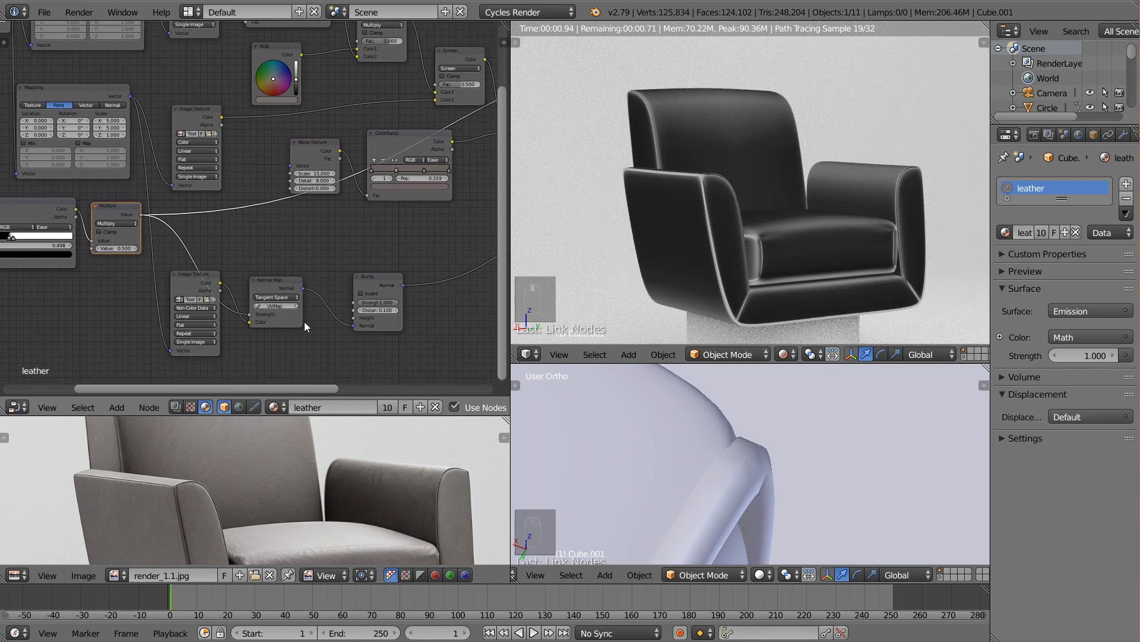
{"action": "left_click_drag", "start_coordinate": [201, 279], "coordinate": [195, 286]}
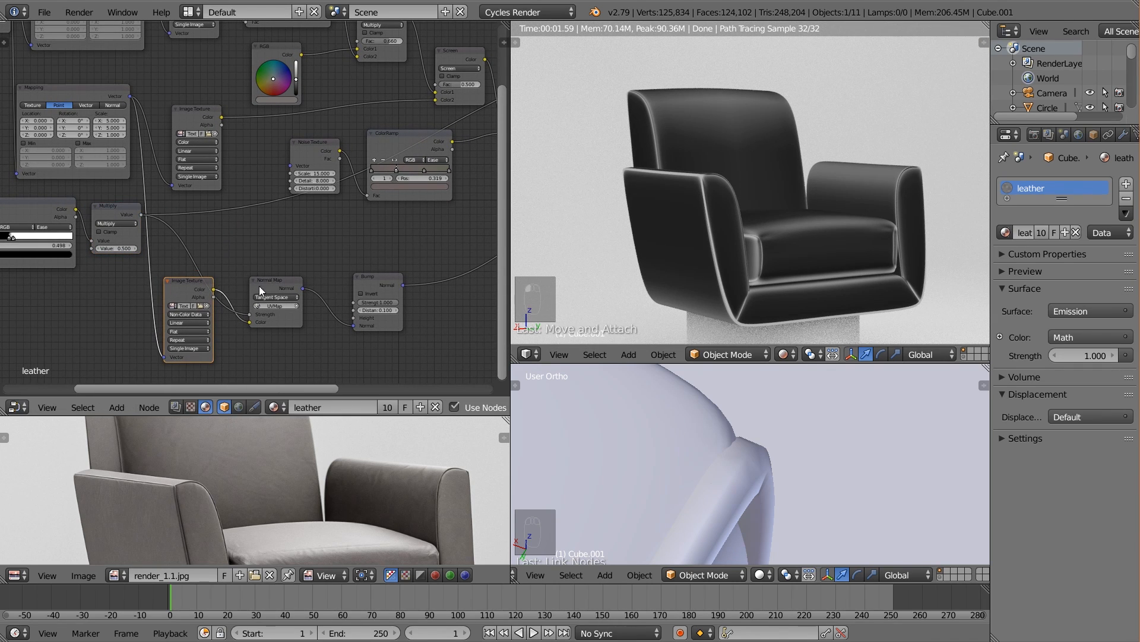
{"action": "left_click_drag", "start_coordinate": [277, 285], "coordinate": [282, 279]}
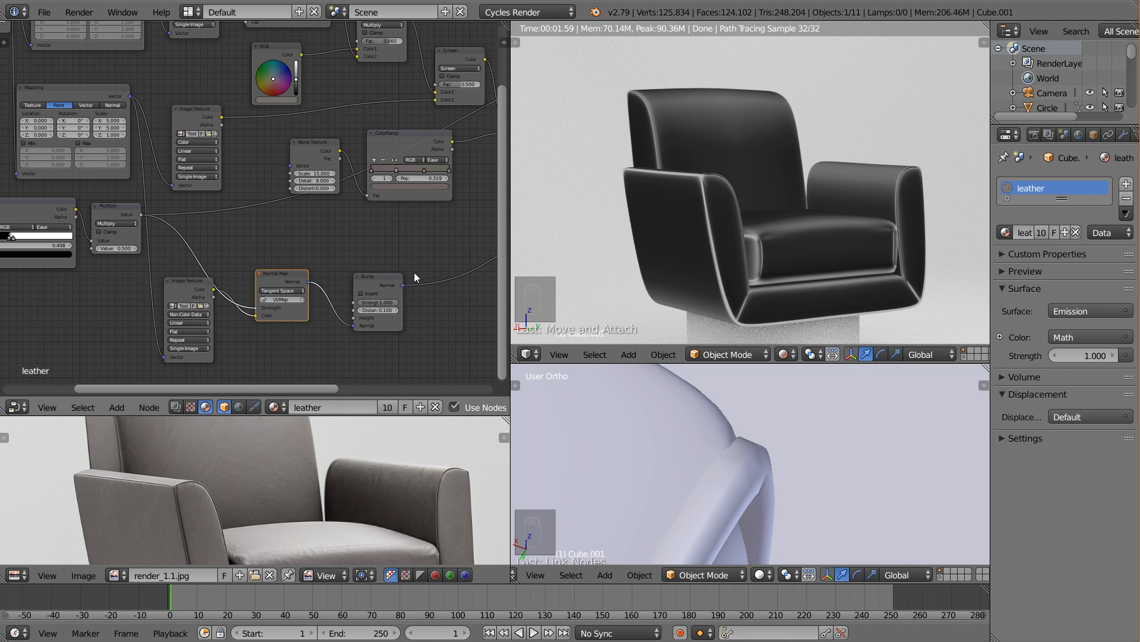
Switch the material output from the Emission preview back to the Principled BSDF
{"action": "middle_click_drag", "start_coordinate": [414, 273], "coordinate": [208, 282]}
{"action": "scroll", "coordinate": [234, 285], "scroll_direction": "down", "scroll_amount": 2}
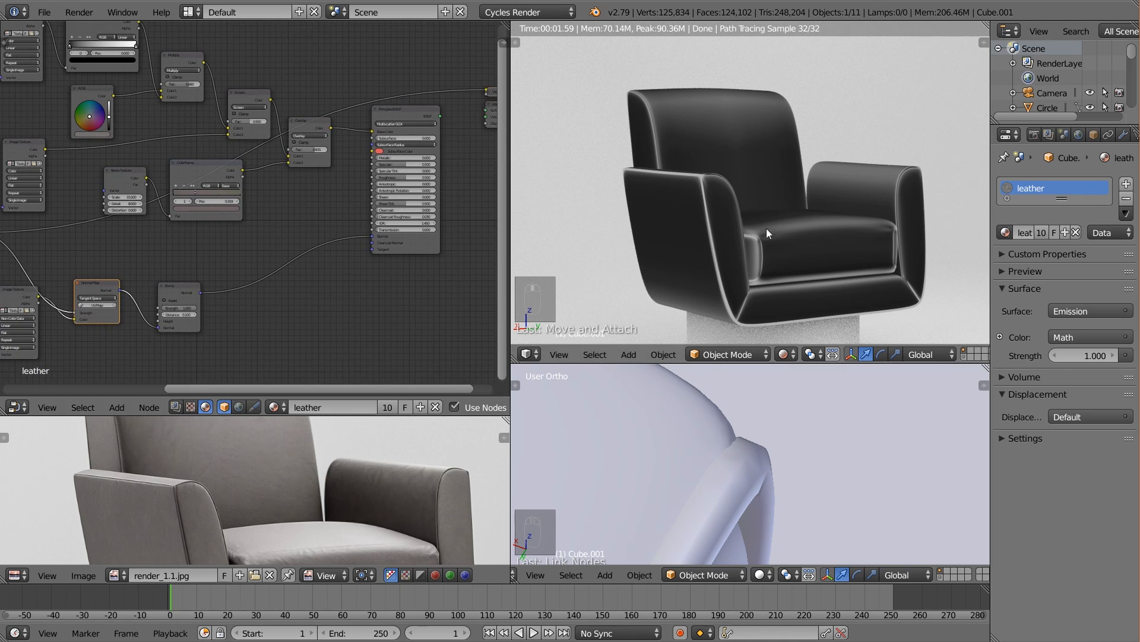
{"action": "left_click", "coordinate": [417, 113], "text": "ctrl+shift"}
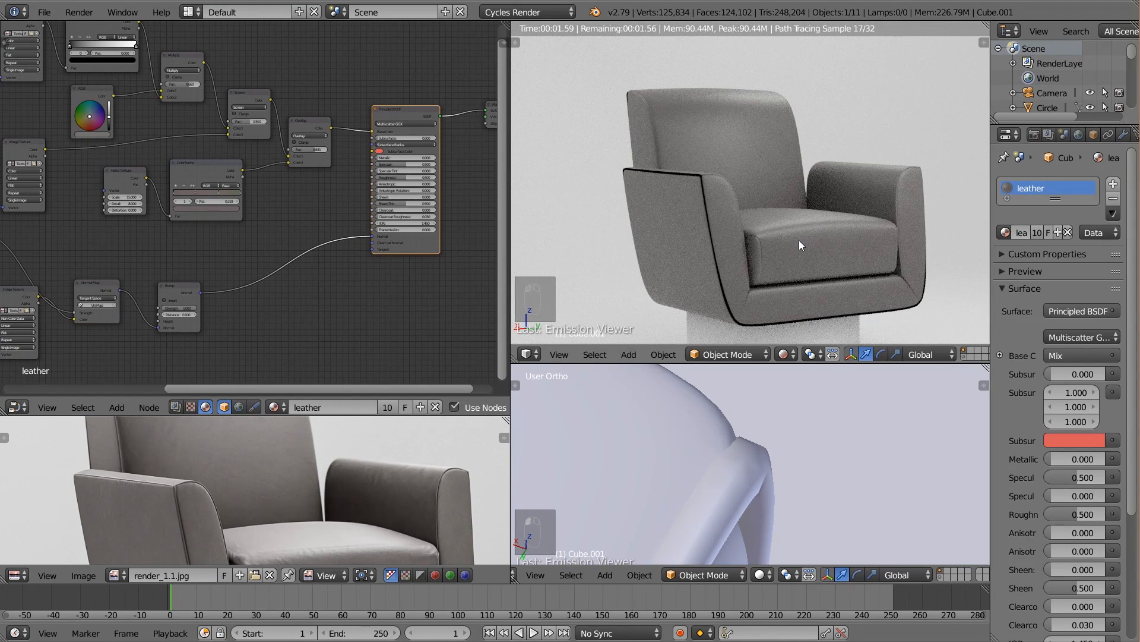
Try a Multiply value of 4.1 and inspect the leather bump on the seat, armrests and backrest
{"action": "middle_click_drag", "start_coordinate": [260, 246], "coordinate": [379, 209]}
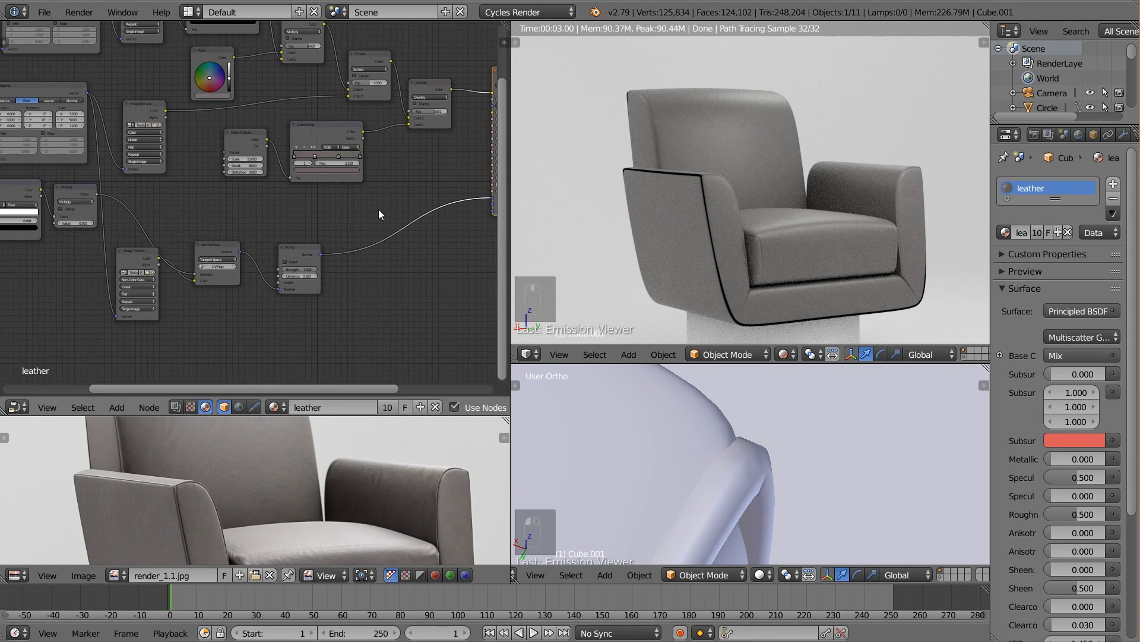
{"action": "scroll", "coordinate": [226, 241], "scroll_direction": "up", "scroll_amount": 2}
{"action": "middle_click_drag", "start_coordinate": [67, 221], "coordinate": [170, 226]}
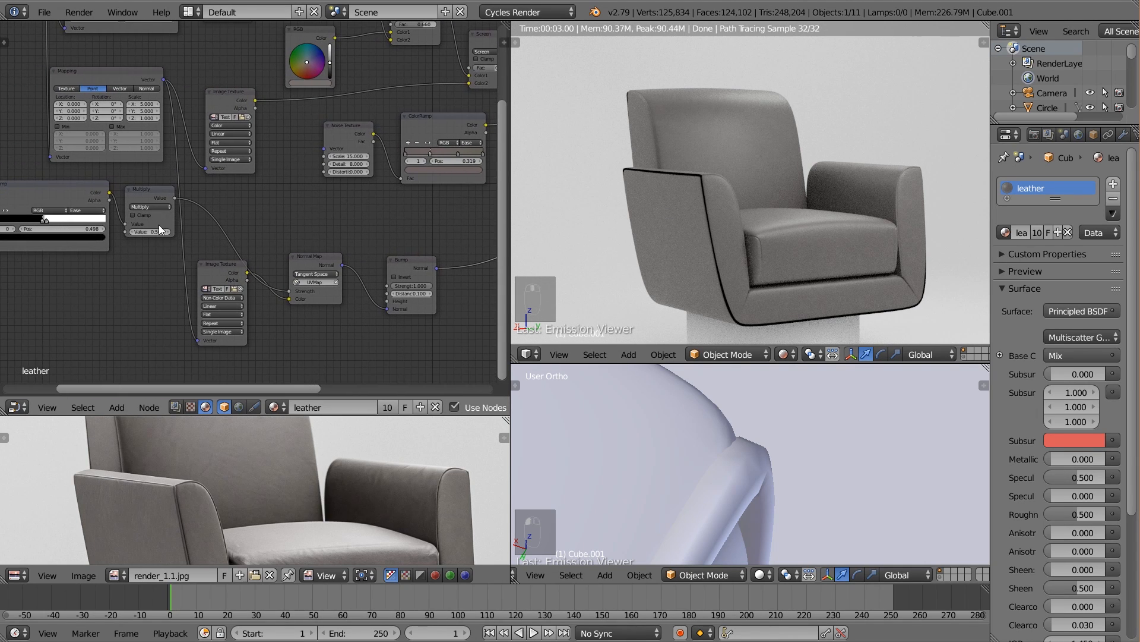
{"action": "left_click", "coordinate": [160, 231]}
{"action": "type", "text": "4.1"}
{"action": "key", "text": "Return"}
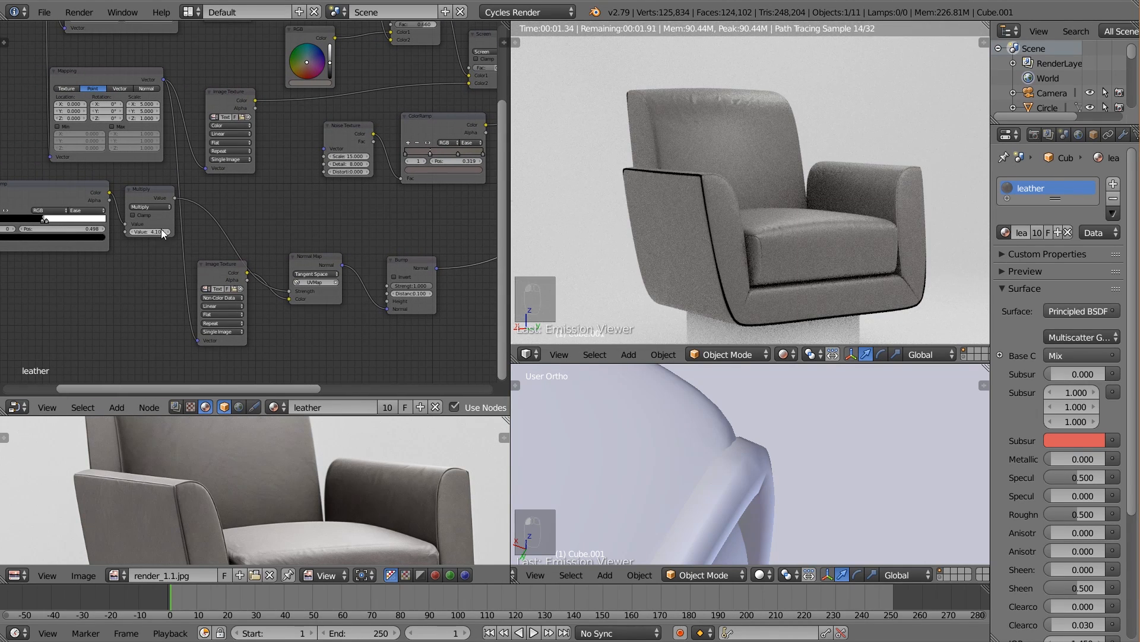
{"action": "middle_click_drag", "start_coordinate": [891, 199], "coordinate": [800, 235]}
{"action": "scroll", "coordinate": [800, 235], "scroll_direction": "up", "scroll_amount": 4}
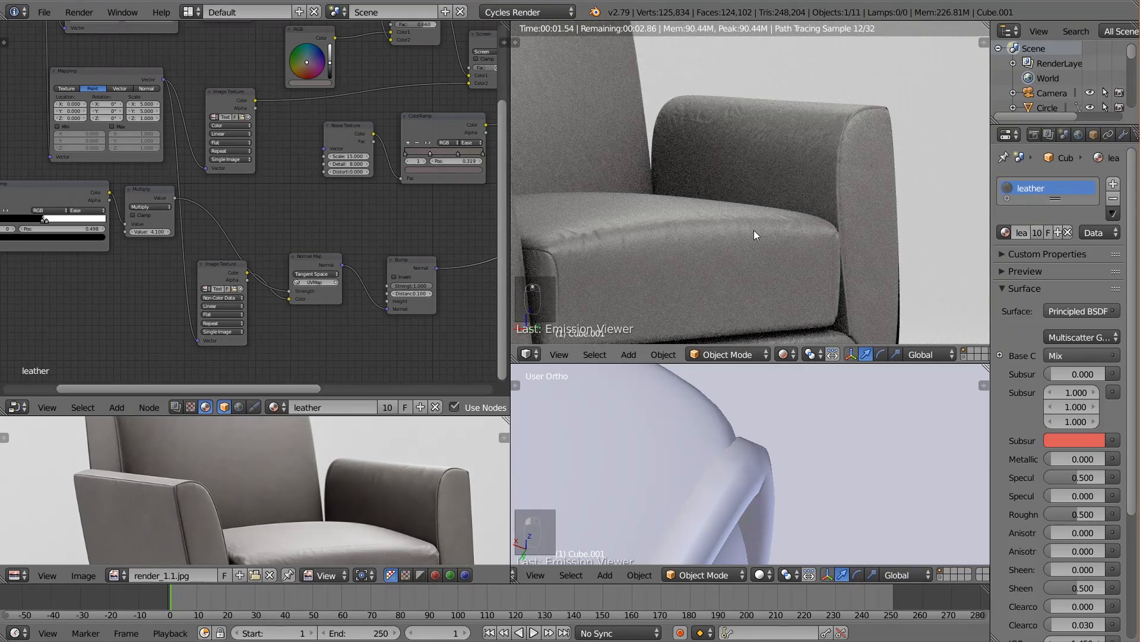
{"action": "middle_click_drag", "start_coordinate": [632, 240], "coordinate": [797, 155], "text": "shift"}
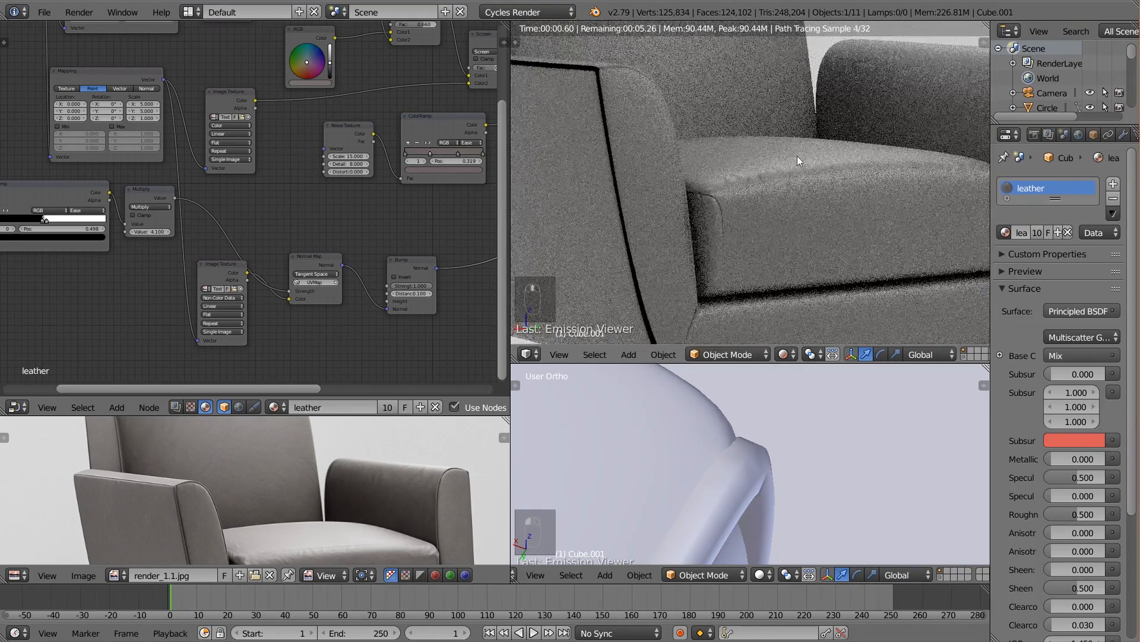
{"action": "middle_click_drag", "start_coordinate": [794, 237], "coordinate": [705, 137], "text": "shift"}
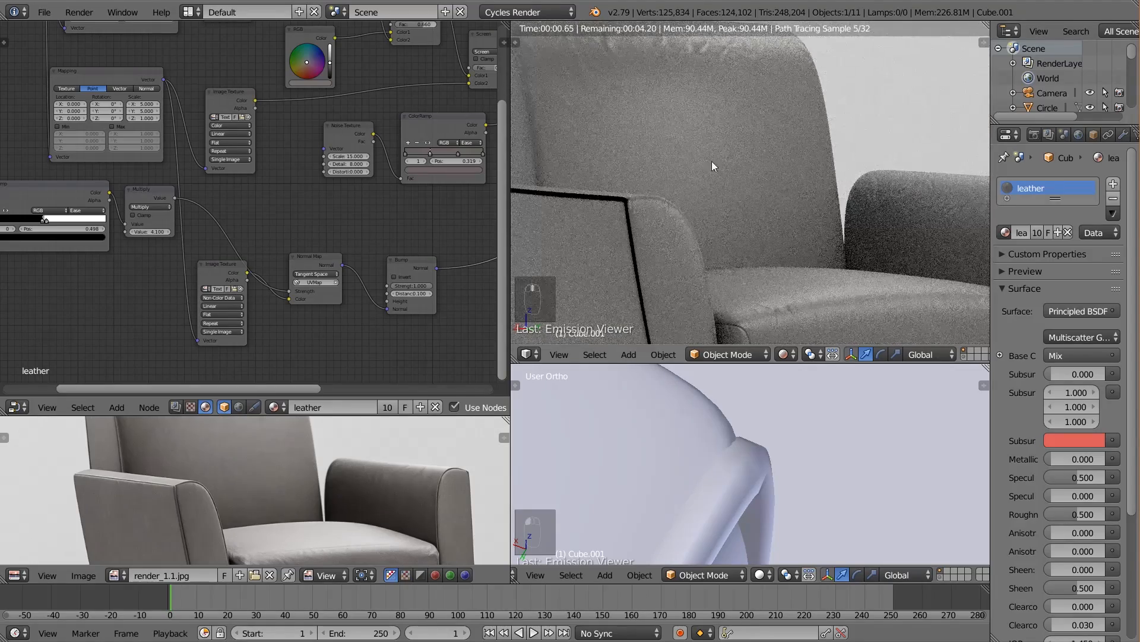
{"action": "scroll", "coordinate": [708, 265], "scroll_direction": "down", "scroll_amount": 1}
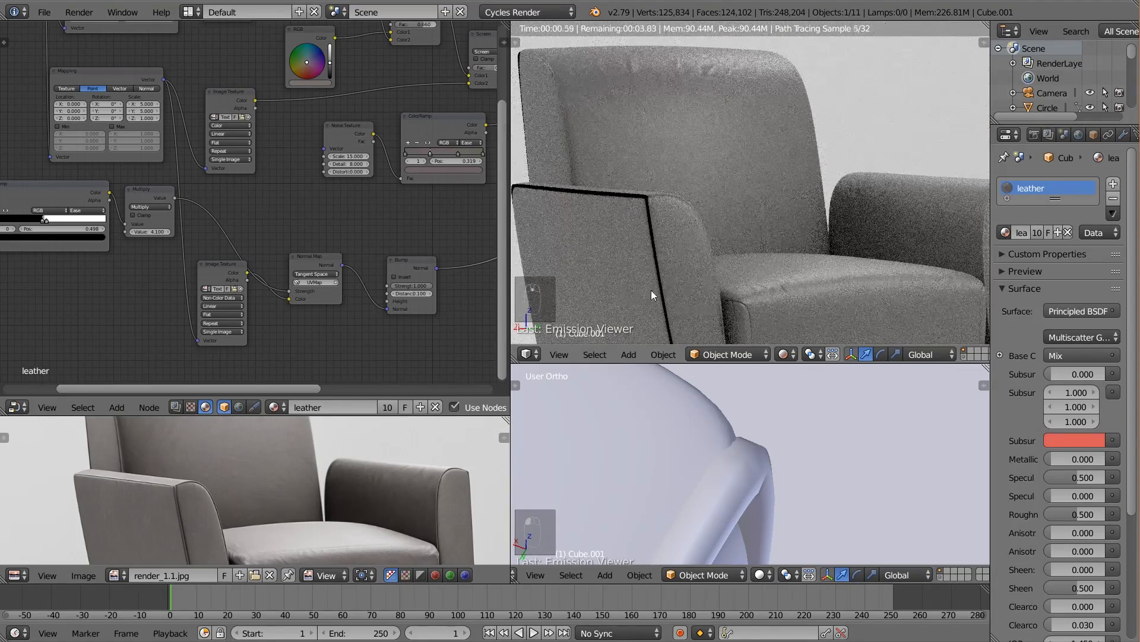
{"action": "scroll", "coordinate": [753, 272], "scroll_direction": "down", "scroll_amount": 3}
Check the Multiply node's output through an Emission preview and set its second value to 3
{"action": "left_click", "coordinate": [159, 198], "text": "ctrl+shift"}
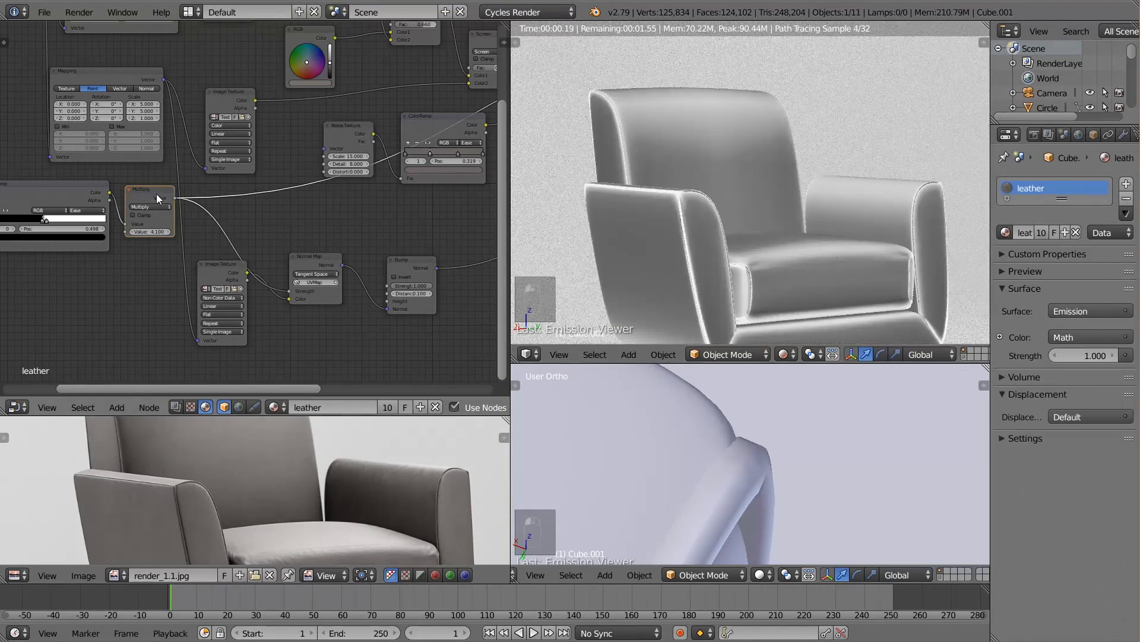
{"action": "left_click_drag", "start_coordinate": [158, 230], "coordinate": [111, 231]}
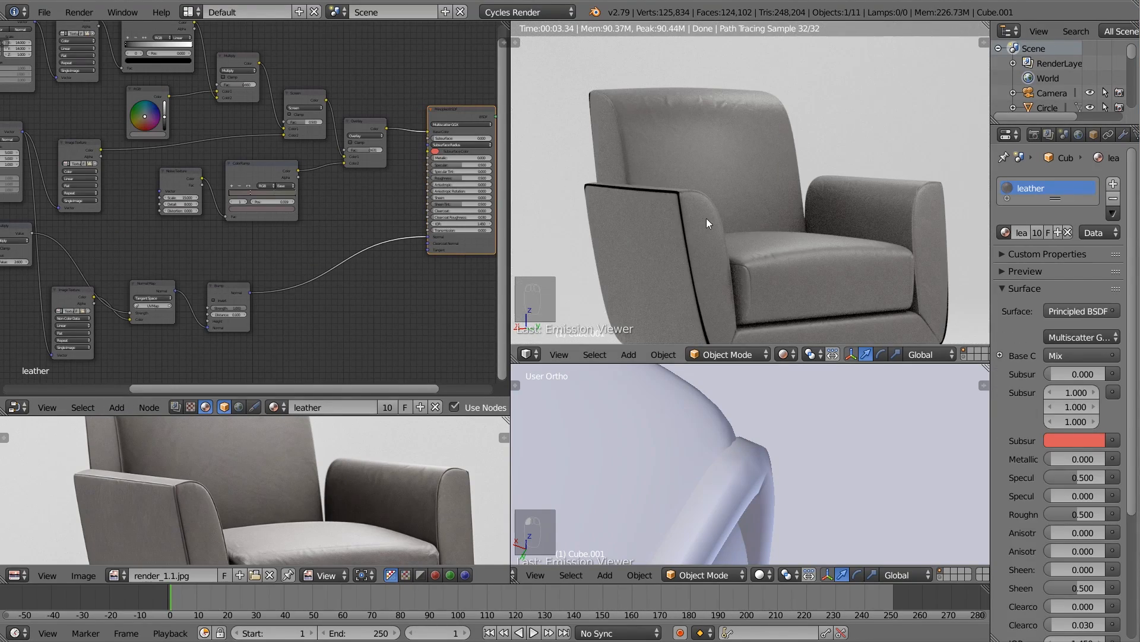
{"action": "scroll", "coordinate": [719, 208], "scroll_direction": "up", "scroll_amount": 5}
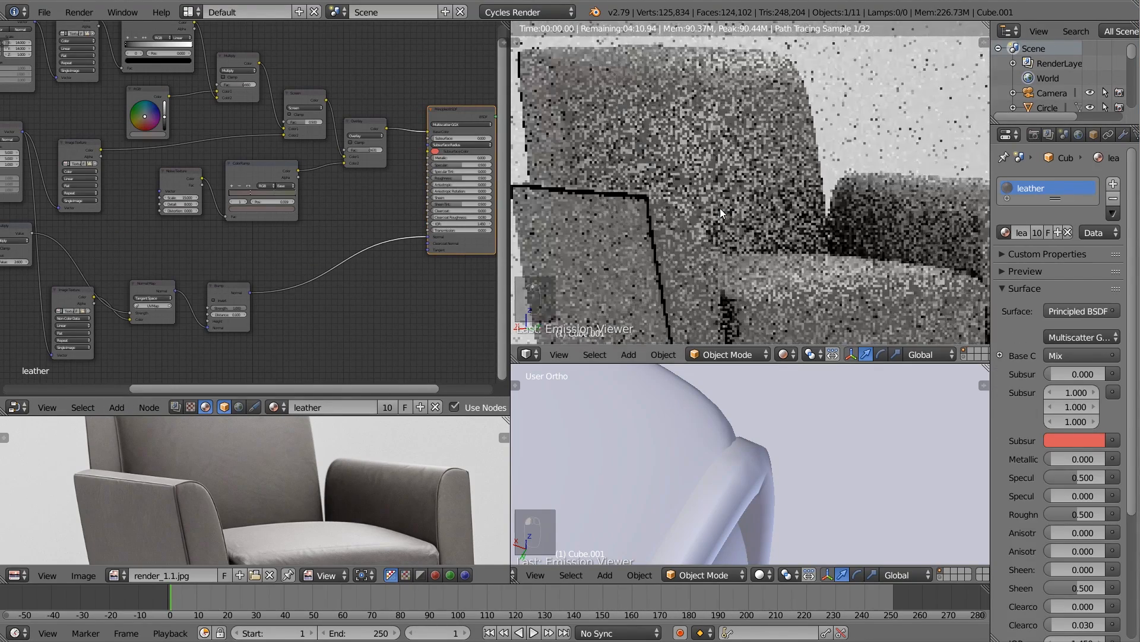
{"action": "middle_click_drag", "start_coordinate": [205, 273], "coordinate": [292, 229]}
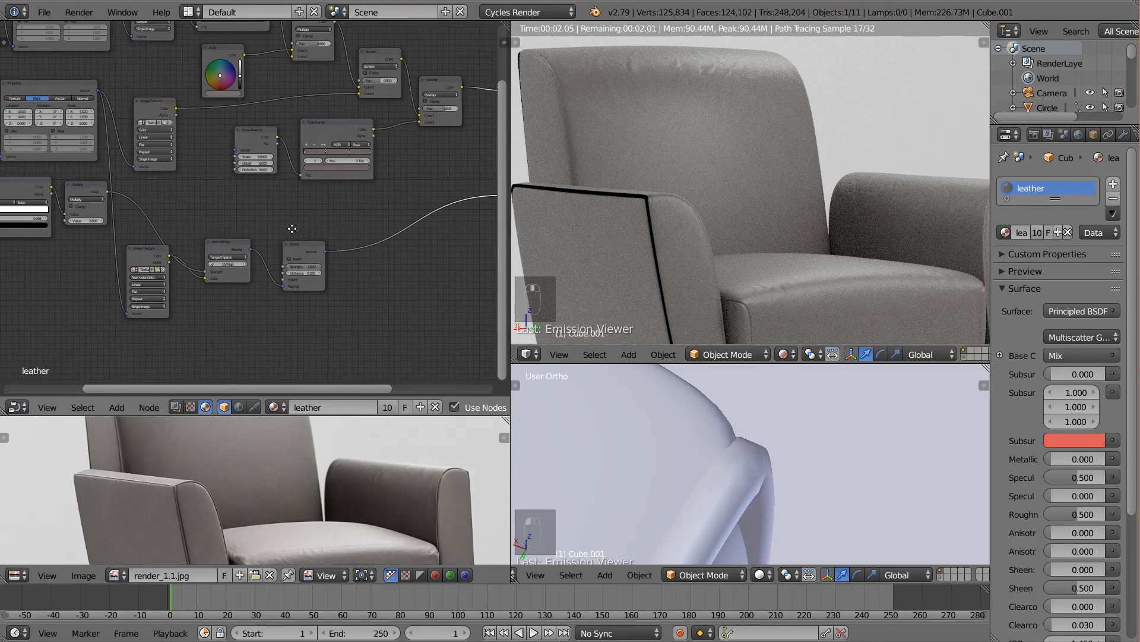
{"action": "scroll", "coordinate": [187, 231], "scroll_direction": "up", "scroll_amount": 3}
{"action": "type", "text": "3"}
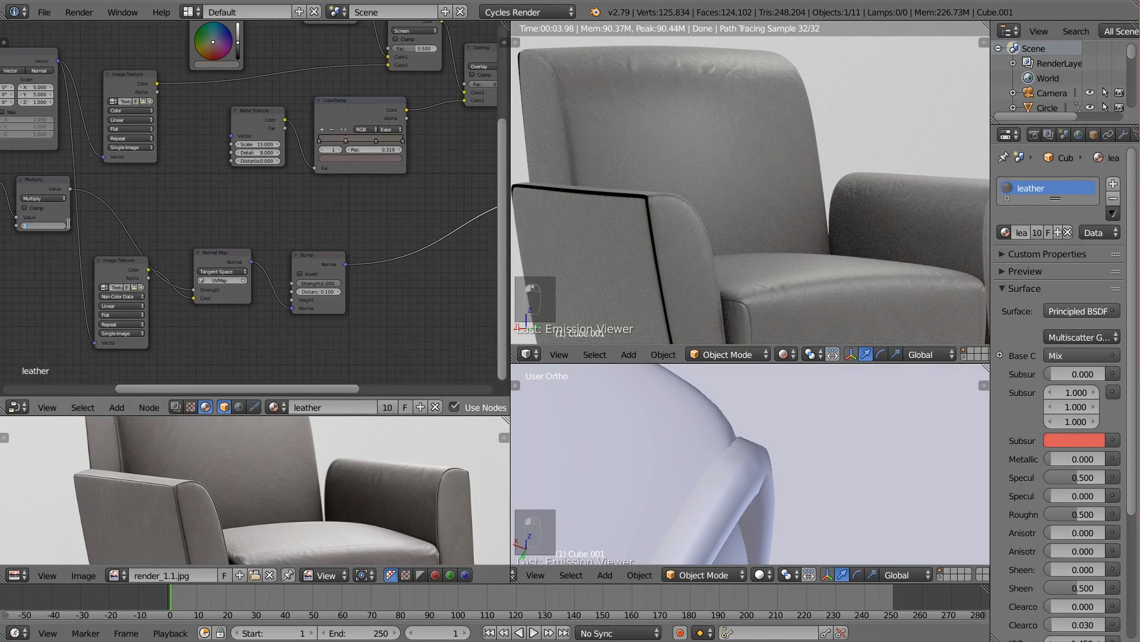
{"action": "key", "text": "Return"}
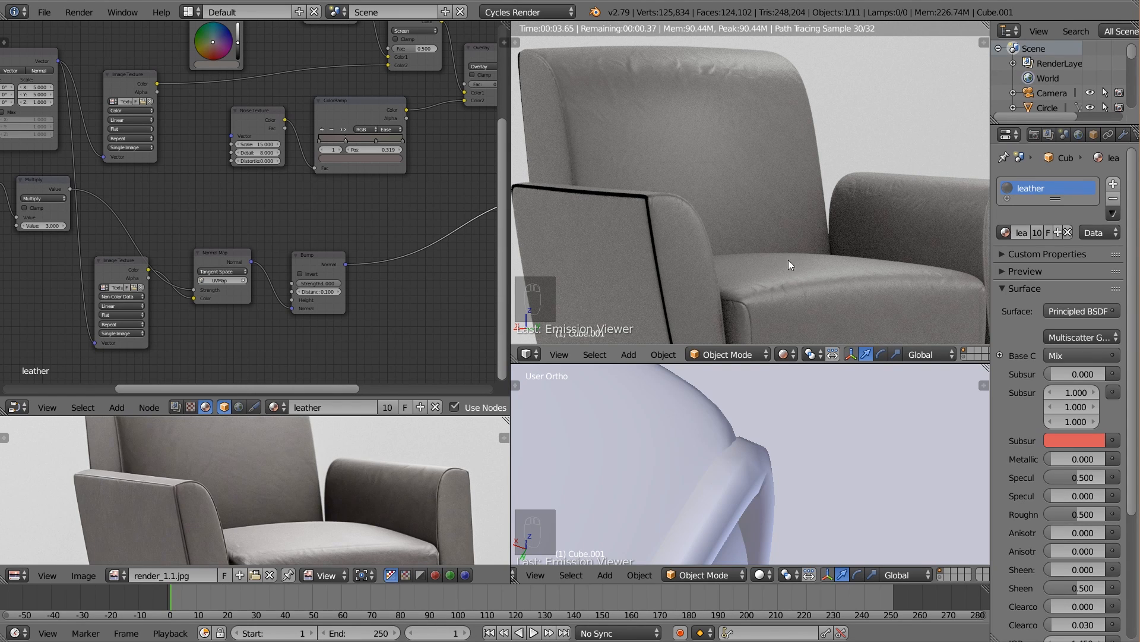
Preview the pointiness ColorRamp as emission and move its white stop to 0.521
{"action": "middle_click_drag", "start_coordinate": [152, 261], "coordinate": [234, 255]}
{"action": "left_click", "coordinate": [87, 211], "text": "ctrl+shift"}
{"action": "middle_click_drag", "start_coordinate": [151, 268], "coordinate": [266, 247]}
{"action": "scroll", "coordinate": [245, 221], "scroll_direction": "up", "scroll_amount": 5}
{"action": "scroll", "coordinate": [266, 247], "scroll_direction": "up", "scroll_amount": 3}
{"action": "left_click", "coordinate": [87, 227]}
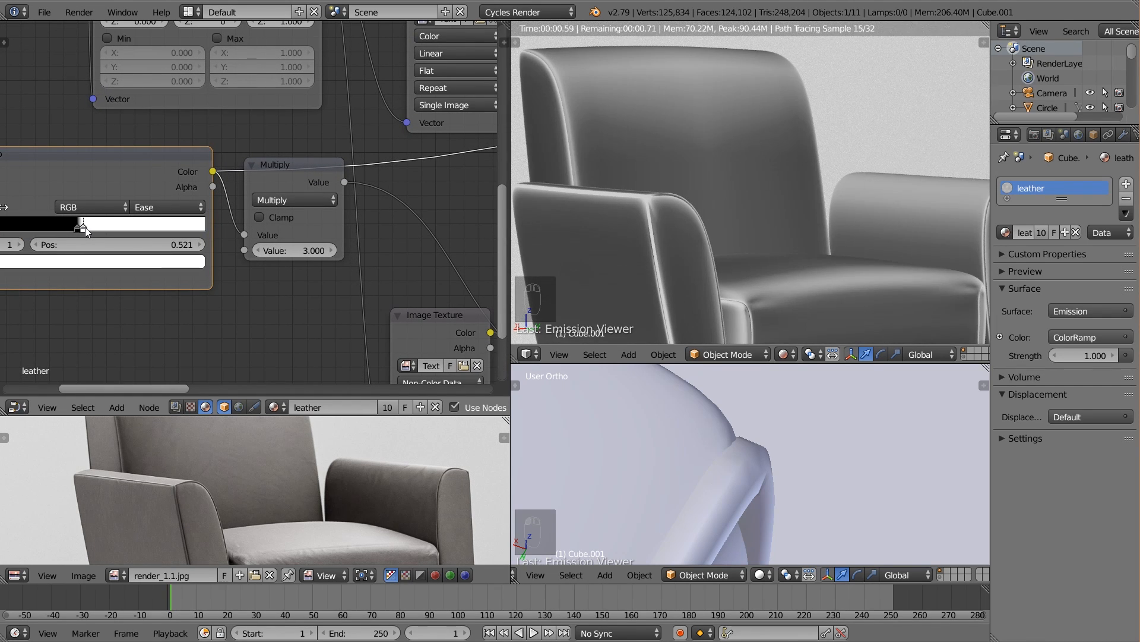
Reconnect the Principled BSDF to the material output to see the adjusted edge wrinkles on the chair
{"action": "scroll", "coordinate": [811, 277], "scroll_direction": "down", "scroll_amount": 2}
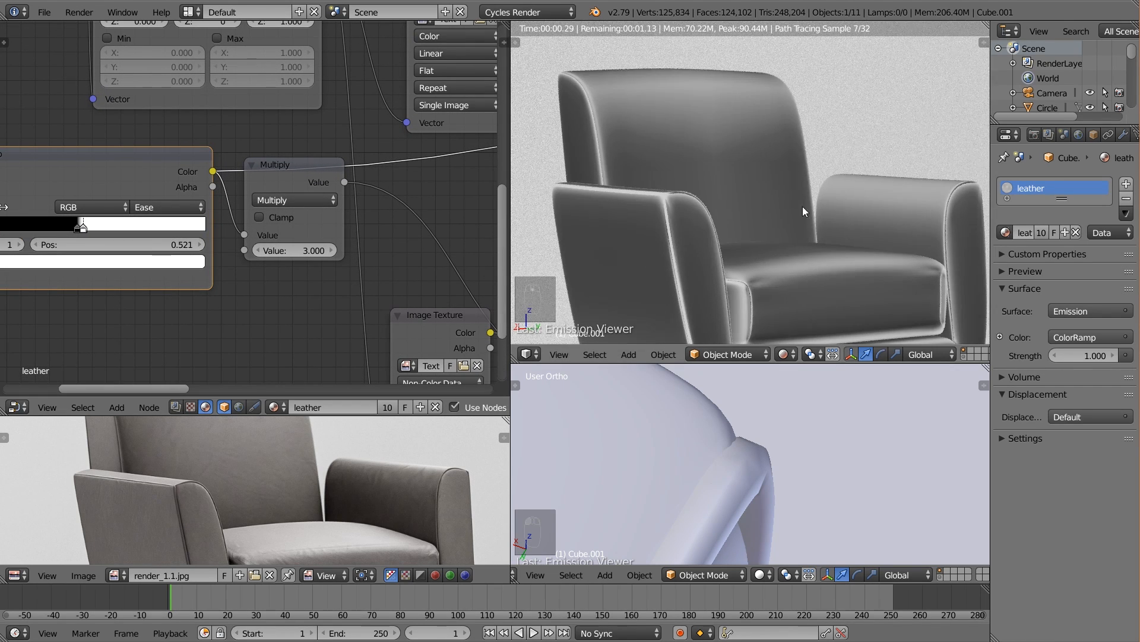
{"action": "scroll", "coordinate": [330, 245], "scroll_direction": "down", "scroll_amount": 2}
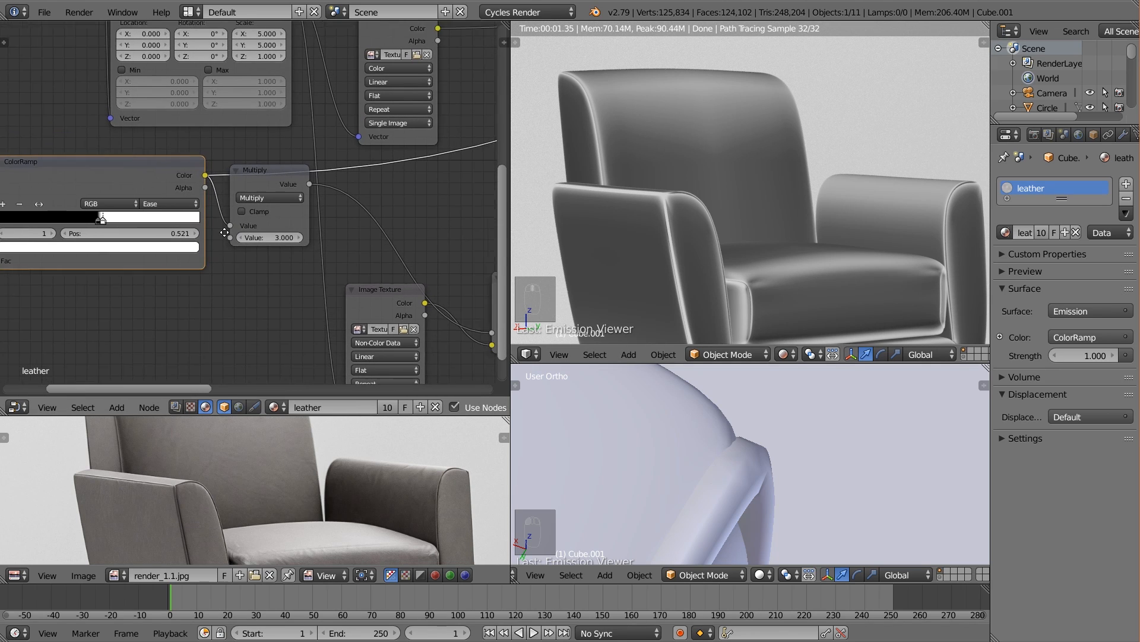
{"action": "scroll", "coordinate": [330, 245], "scroll_direction": "down", "scroll_amount": 4}
{"action": "middle_click_drag", "start_coordinate": [330, 244], "coordinate": [173, 182]}
{"action": "scroll", "coordinate": [174, 183], "scroll_direction": "down", "scroll_amount": 1}
{"action": "middle_click_drag", "start_coordinate": [351, 220], "coordinate": [245, 228]}
{"action": "scroll", "coordinate": [373, 215], "scroll_direction": "down", "scroll_amount": 3}
{"action": "left_click", "coordinate": [412, 35], "text": "ctrl+shift"}
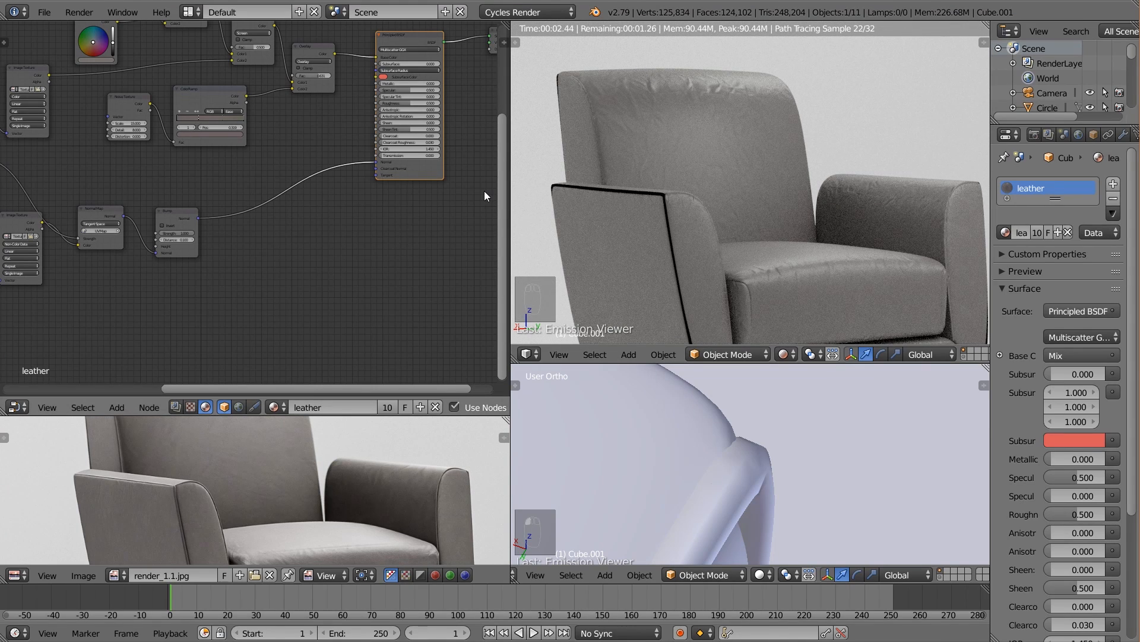
Move the Texture Coordinate node farther away from the two Mapping nodes
{"action": "middle_click_drag", "start_coordinate": [208, 228], "coordinate": [352, 212]}
{"action": "middle_click_drag", "start_coordinate": [247, 252], "coordinate": [358, 235]}
{"action": "scroll", "coordinate": [321, 216], "scroll_direction": "down", "scroll_amount": 5}
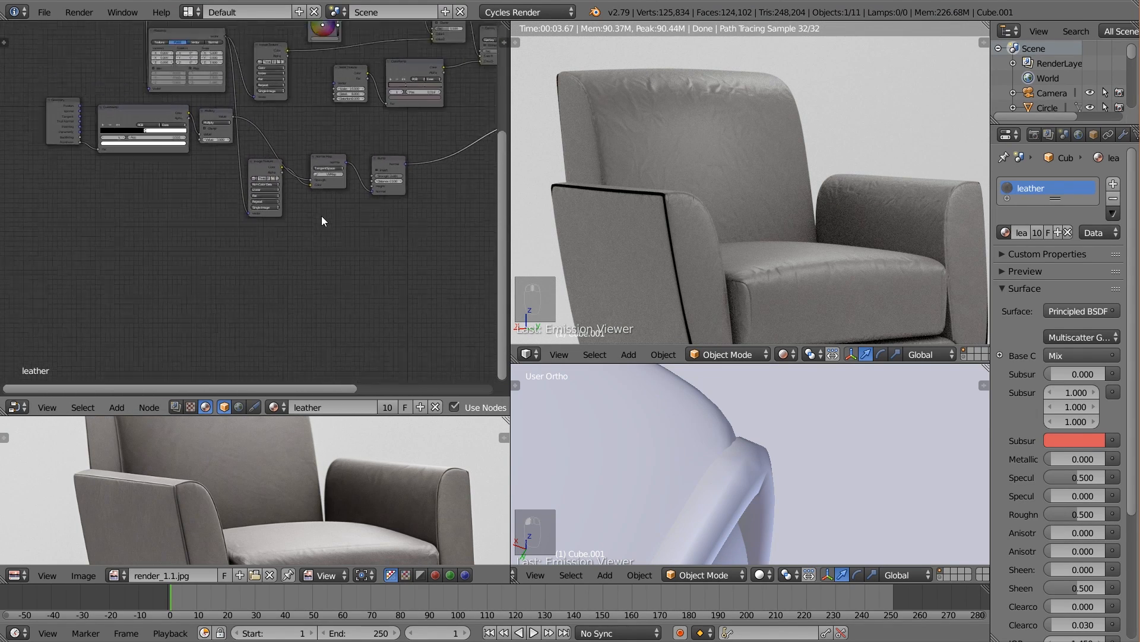
{"action": "middle_click_drag", "start_coordinate": [276, 197], "coordinate": [297, 255]}
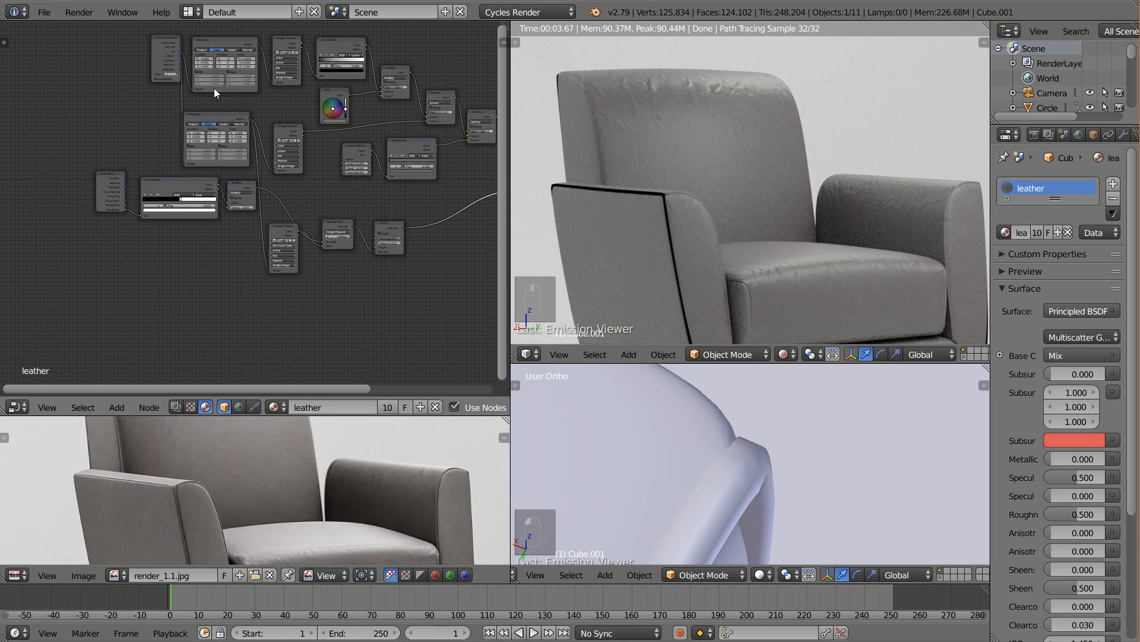
{"action": "left_click_drag", "start_coordinate": [166, 45], "coordinate": [42, 84]}
Duplicate the lower Mapping node and place the copy beneath the normal-map Image Texture branch
{"action": "left_click", "coordinate": [219, 115]}
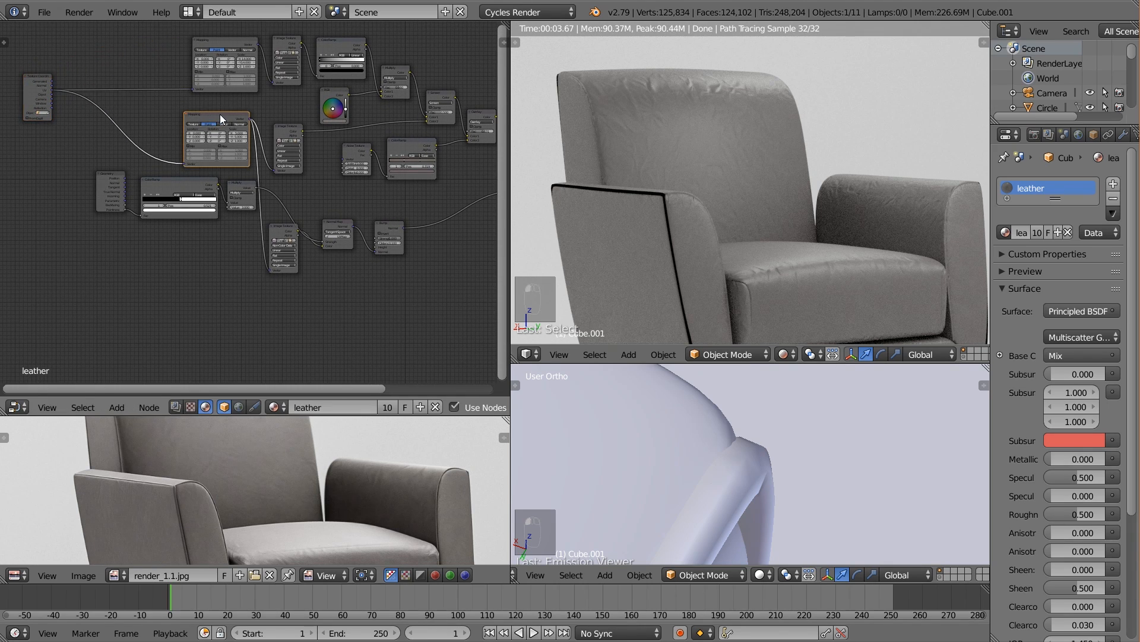
{"action": "key", "text": "shift+d"}
{"action": "left_click", "coordinate": [226, 289]}
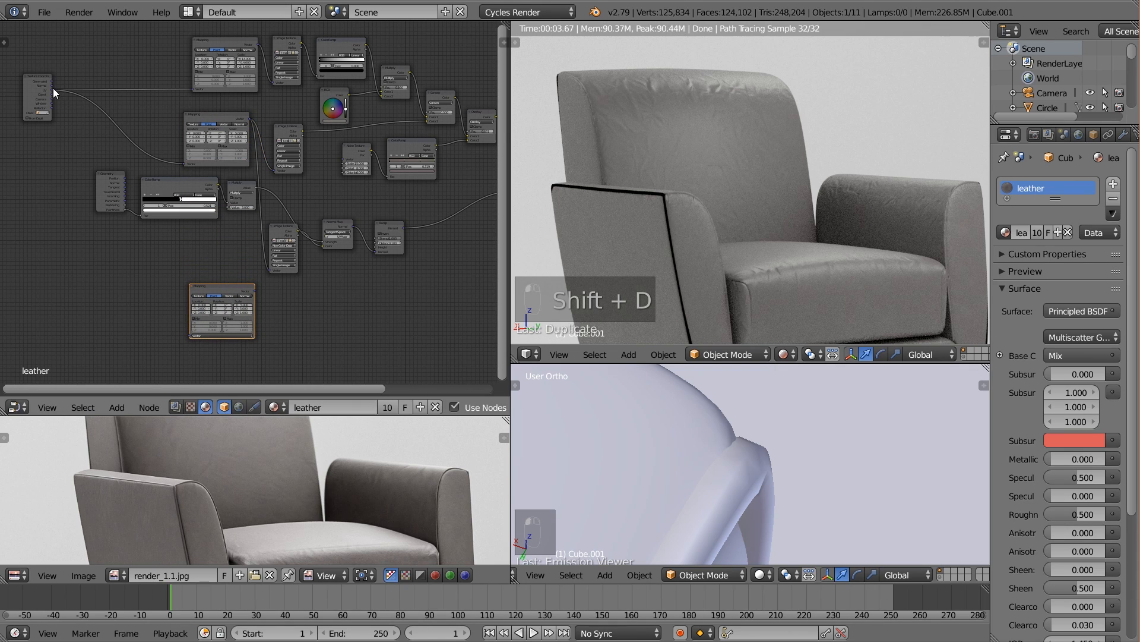
{"action": "scroll", "coordinate": [51, 91], "scroll_direction": "up", "scroll_amount": 1}
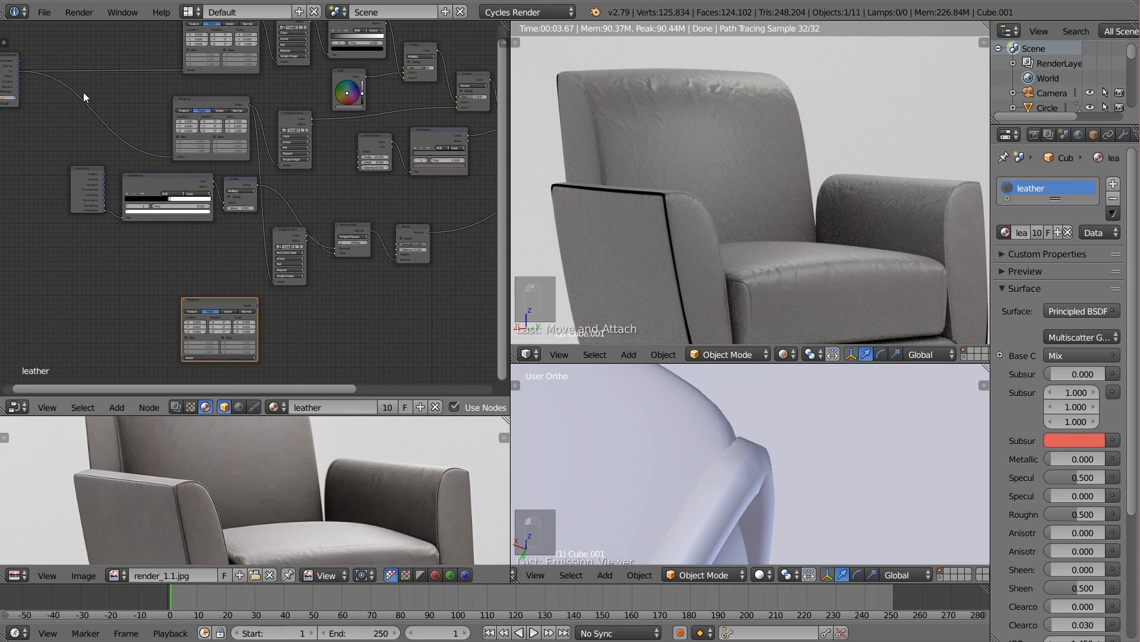
Connect the Texture Coordinate node to the duplicated Mapping node beneath the normal-map branch
{"action": "middle_click_drag", "start_coordinate": [83, 93], "coordinate": [93, 90]}
{"action": "left_click_drag", "start_coordinate": [28, 68], "coordinate": [197, 355]}
{"action": "scroll", "coordinate": [312, 339], "scroll_direction": "up", "scroll_amount": 1}
{"action": "middle_click_drag", "start_coordinate": [312, 339], "coordinate": [284, 251]}
{"action": "scroll", "coordinate": [284, 251], "scroll_direction": "up", "scroll_amount": 5}
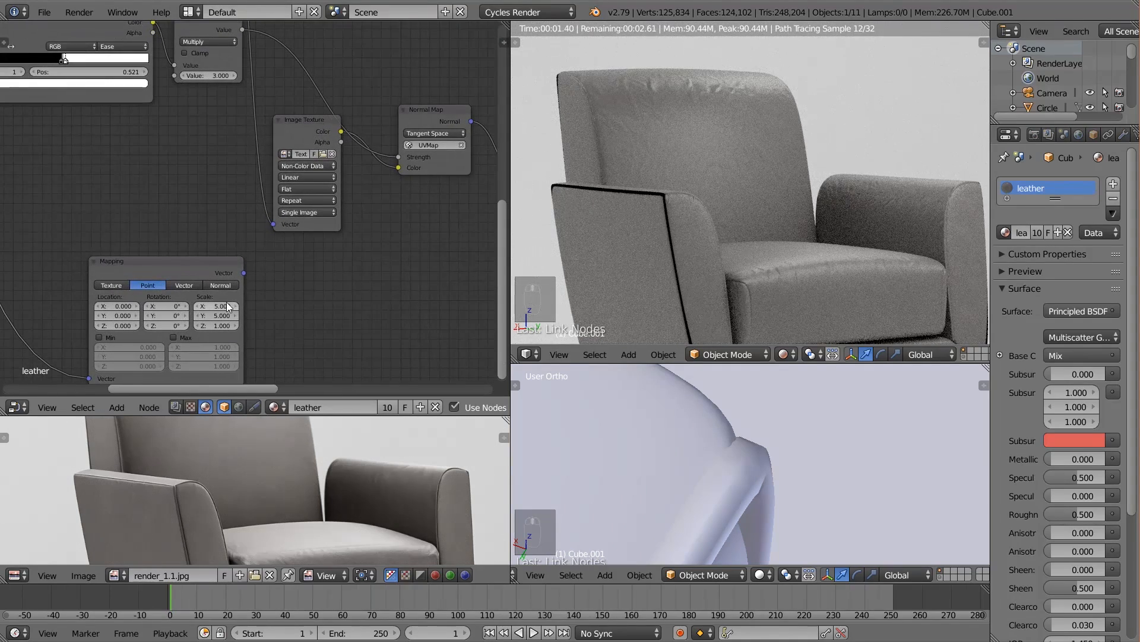
Set the duplicated Mapping node's X and Y scale to 2
{"action": "left_click", "coordinate": [223, 308]}
{"action": "type", "text": "2"}
{"action": "key", "text": "Return"}
{"action": "left_click", "coordinate": [228, 319]}
{"action": "type", "text": "1"}
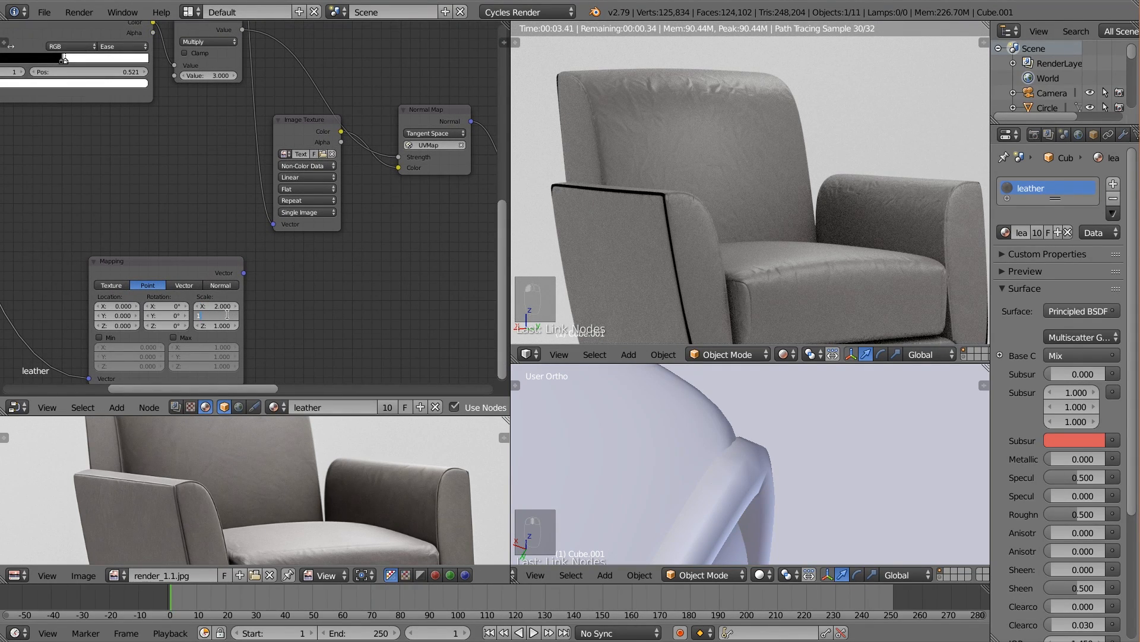
{"action": "type", "text": "2"}
{"action": "key", "text": "Return"}
Duplicate the normal-map Image Texture node beside the new Mapping node and load TexturesCom_PaperCrumpled0030_1_seamless_S.jpg into the copy
{"action": "middle_click_drag", "start_coordinate": [320, 317], "coordinate": [234, 278]}
{"action": "left_click", "coordinate": [228, 100]}
{"action": "middle_click_drag", "start_coordinate": [288, 156], "coordinate": [262, 129]}
{"action": "key", "text": "shift+d"}
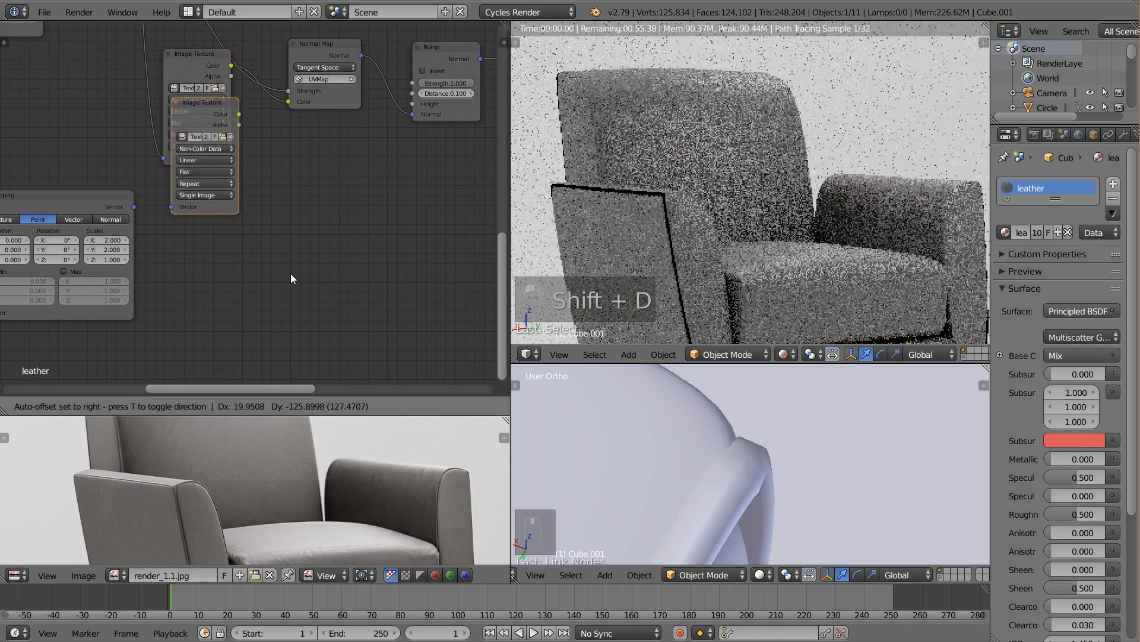
{"action": "left_click", "coordinate": [227, 243]}
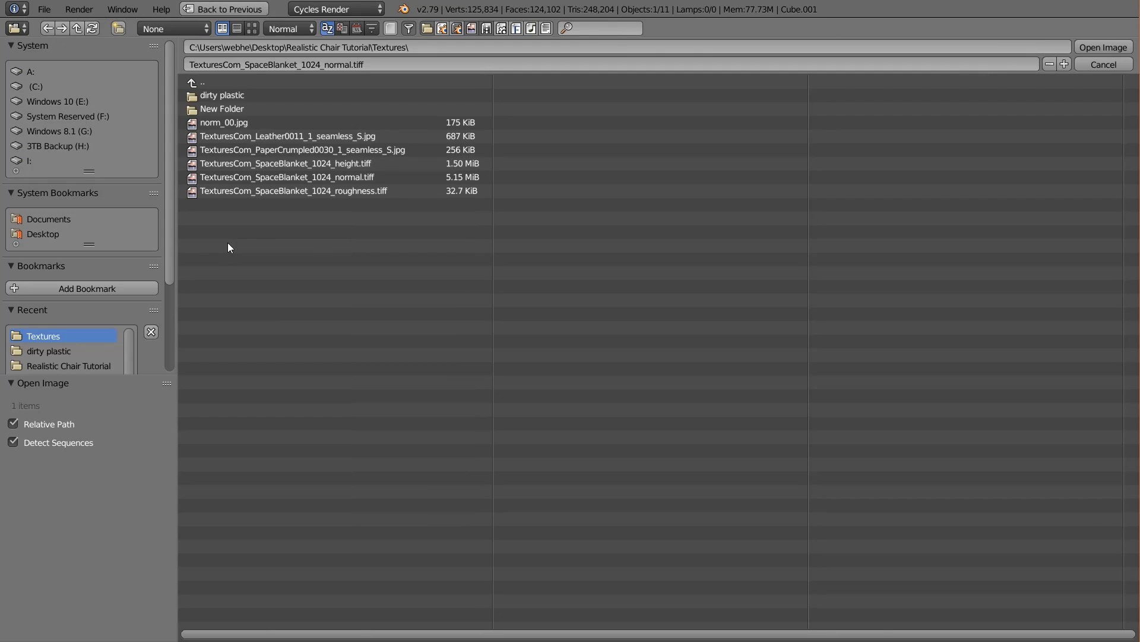
{"action": "left_click", "coordinate": [365, 151]}
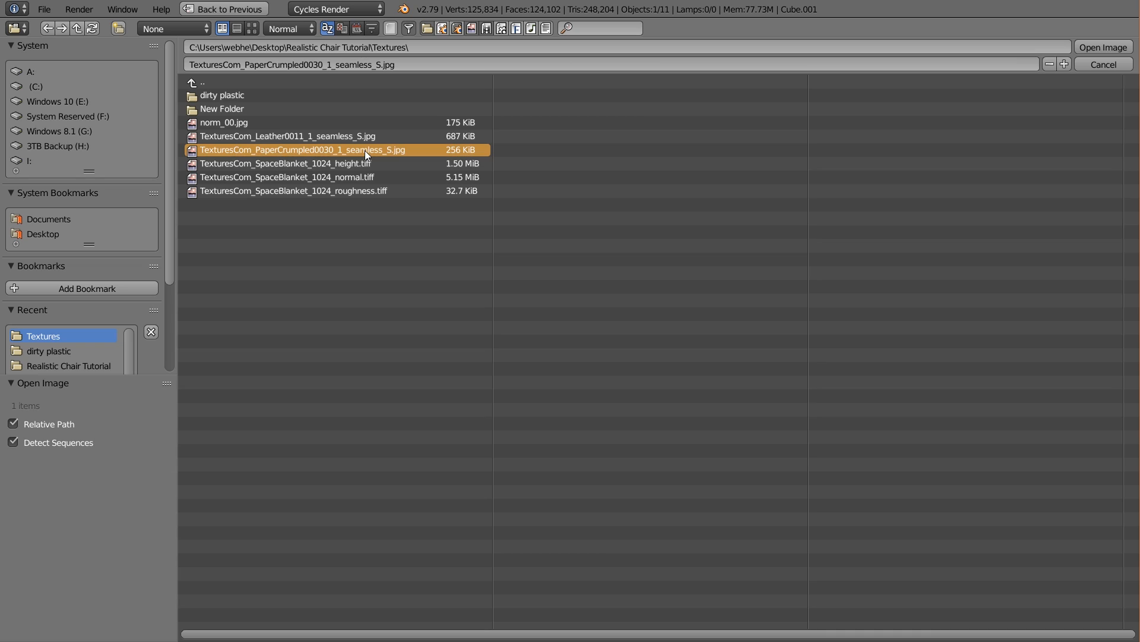
{"action": "key", "text": "Return"}
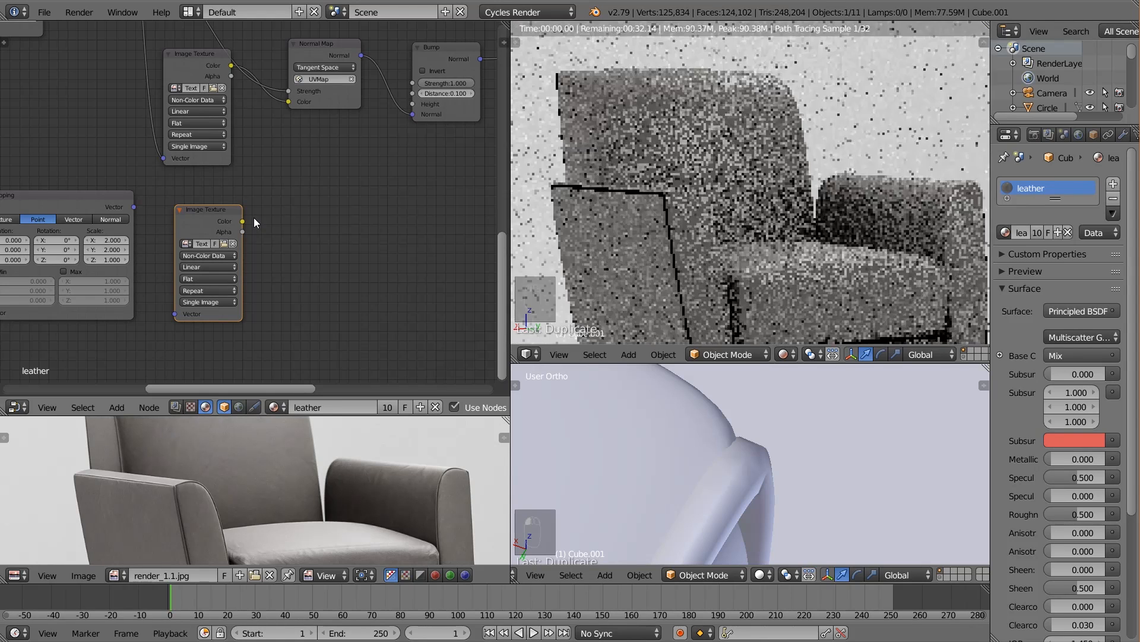
Feed the Mapping vector into the crumpled-paper Image Texture, preview it as emission, and set its color space to Color
{"action": "left_click_drag", "start_coordinate": [134, 207], "coordinate": [175, 314]}
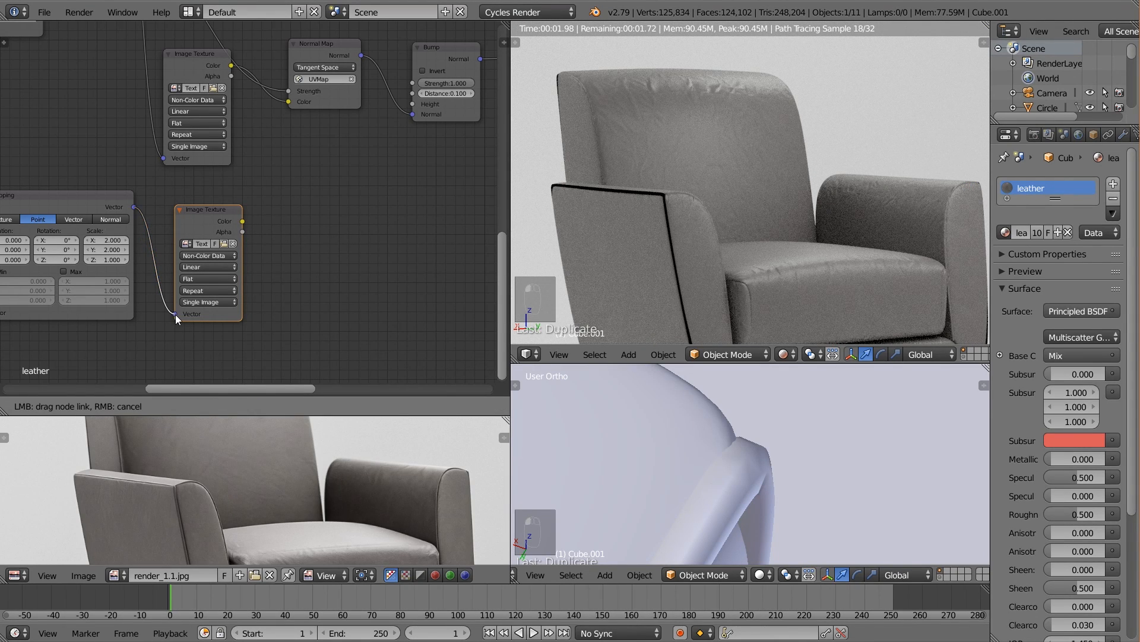
{"action": "left_click", "coordinate": [205, 229], "text": "ctrl+shift"}
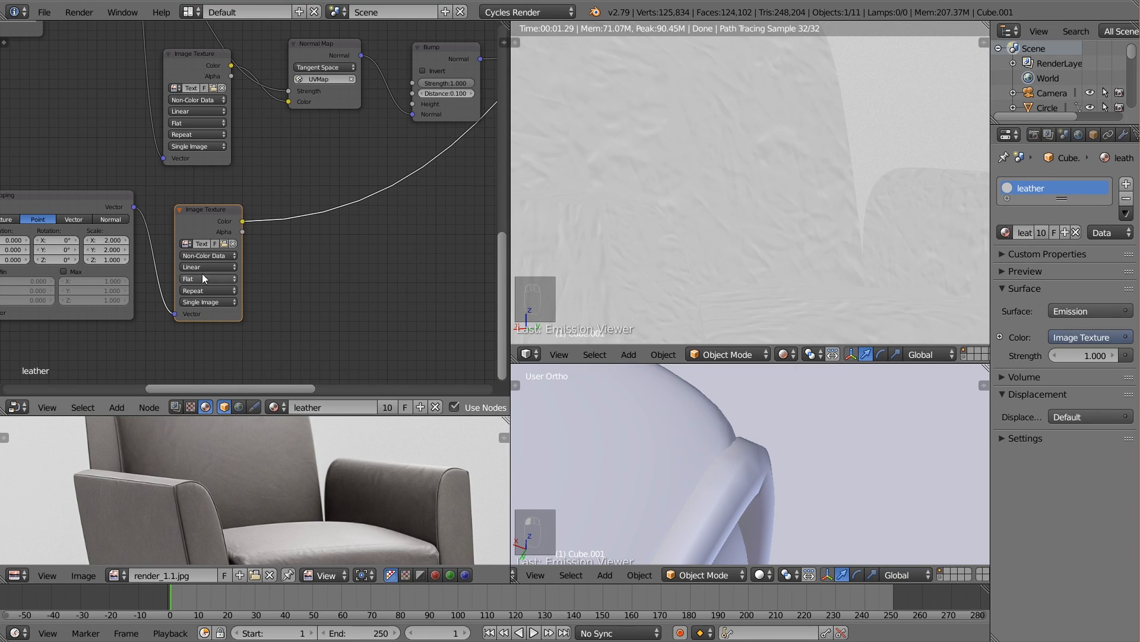
{"action": "scroll", "coordinate": [250, 265], "scroll_direction": "down", "scroll_amount": 2}
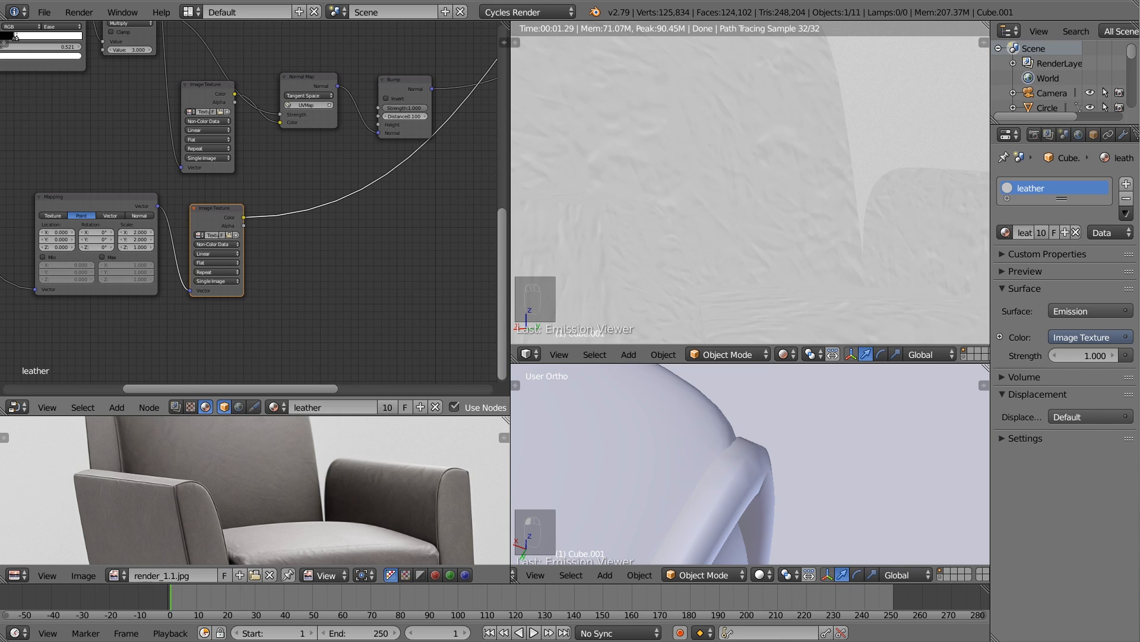
{"action": "left_click", "coordinate": [204, 246]}
{"action": "left_click", "coordinate": [216, 234]}
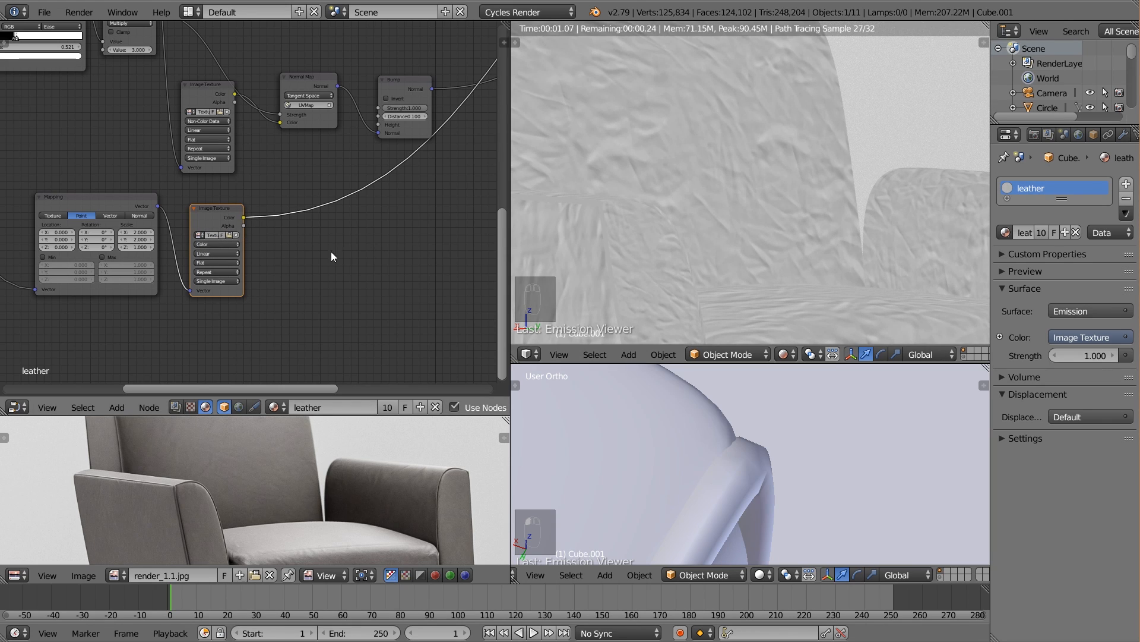
Insert a ColorRamp node after the crumpled-paper Image Texture
{"action": "left_click_drag", "start_coordinate": [223, 211], "coordinate": [230, 217]}
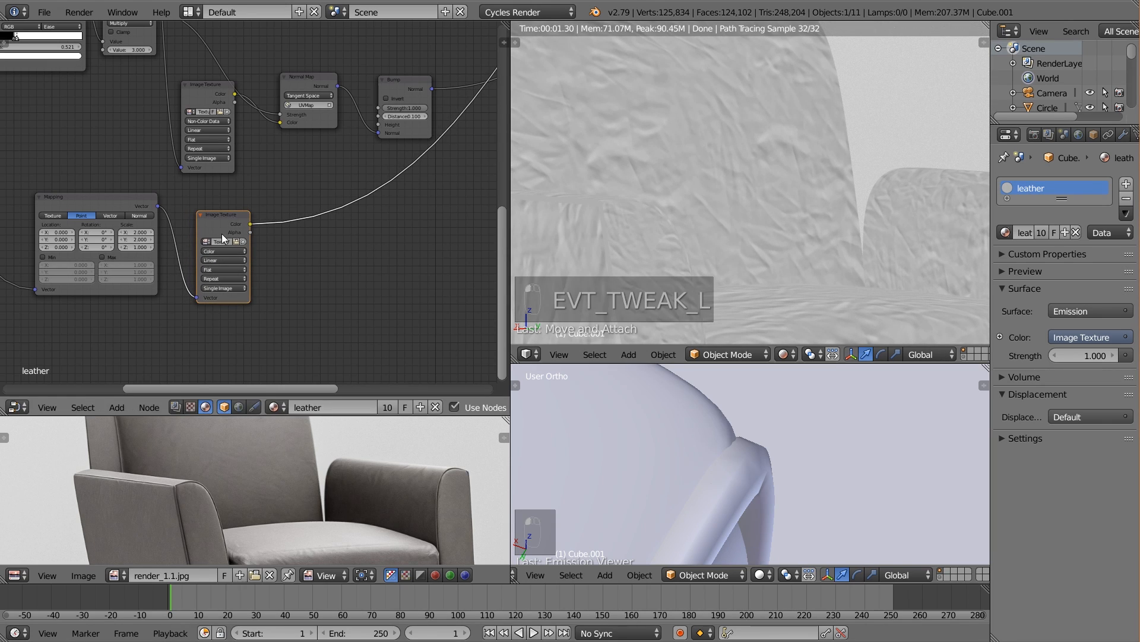
{"action": "middle_click_drag", "start_coordinate": [313, 267], "coordinate": [234, 285]}
{"action": "key", "text": "shift+a"}
{"action": "mouse_move", "coordinate": [223, 230]}
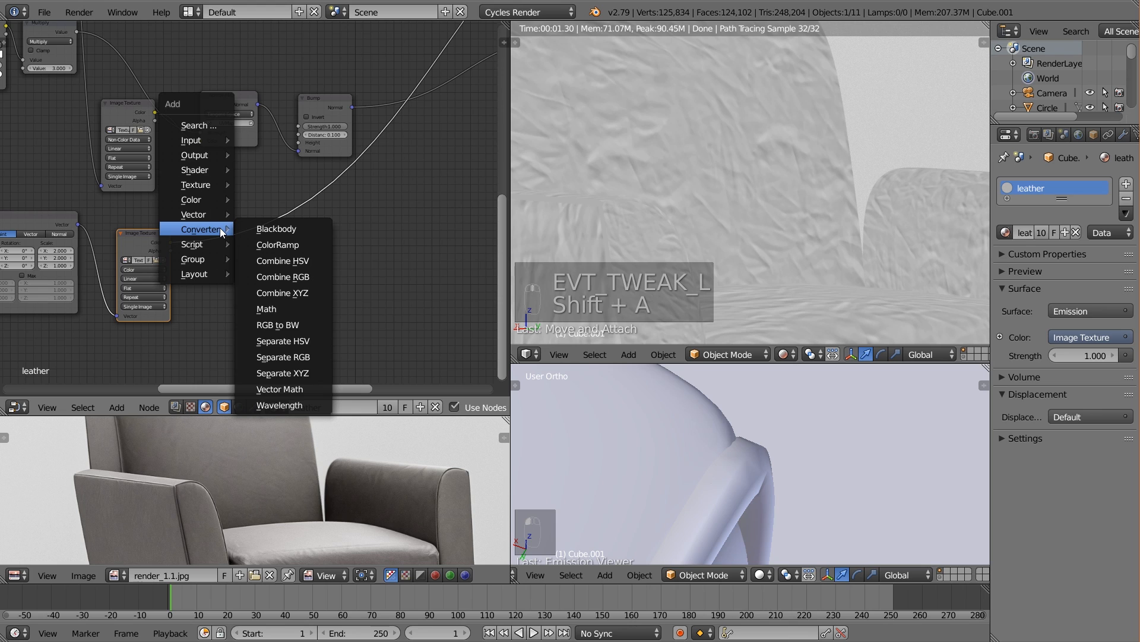
{"action": "left_click", "coordinate": [295, 245]}
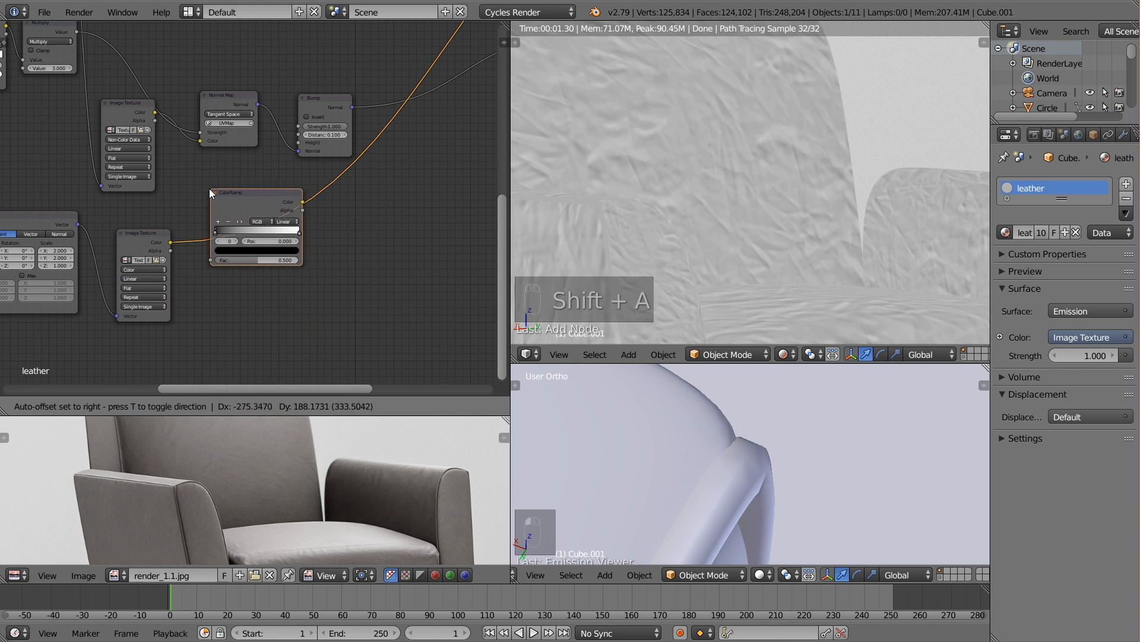
{"action": "left_click", "coordinate": [203, 187]}
Connect the new ColorRamp's Color output to the Bump node's Height input
{"action": "left_click_drag", "start_coordinate": [294, 201], "coordinate": [305, 141]}
{"action": "middle_click_drag", "start_coordinate": [351, 196], "coordinate": [194, 269]}
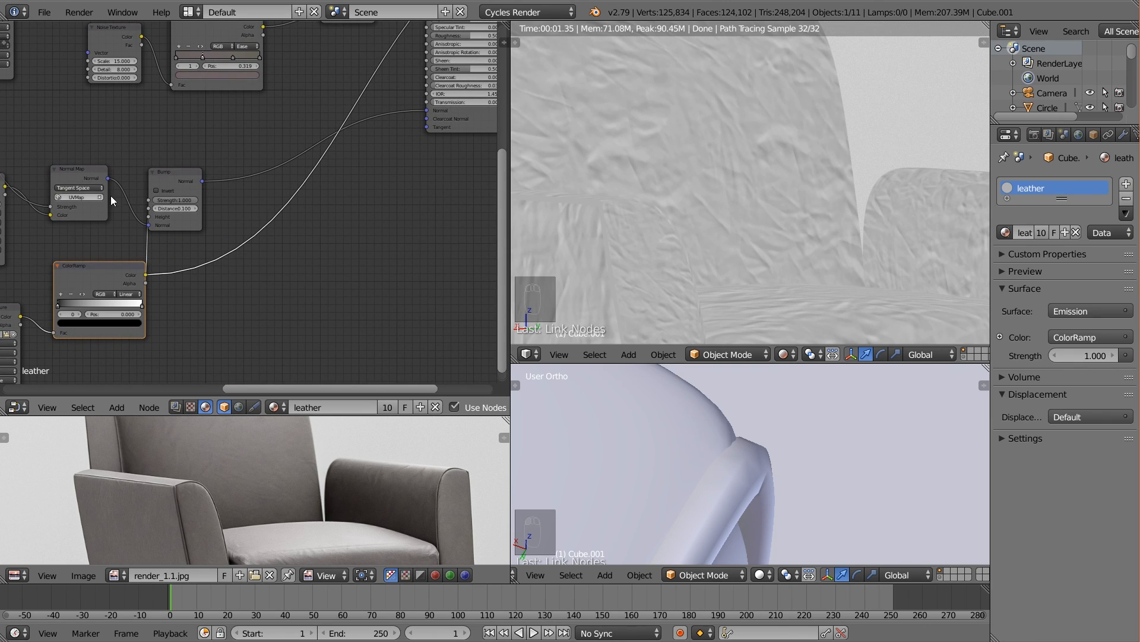
{"action": "scroll", "coordinate": [243, 251], "scroll_direction": "up", "scroll_amount": 2}
{"action": "middle_click_drag", "start_coordinate": [166, 218], "coordinate": [193, 232]}
{"action": "left_click_drag", "start_coordinate": [189, 178], "coordinate": [201, 182]}
Reconnect the Principled BSDF to the material output to preview the crumpled bump on the chair
{"action": "scroll", "coordinate": [288, 252], "scroll_direction": "down", "scroll_amount": 3}
{"action": "middle_click_drag", "start_coordinate": [288, 255], "coordinate": [201, 285]}
{"action": "middle_click_drag", "start_coordinate": [334, 184], "coordinate": [260, 239]}
{"action": "left_click", "coordinate": [336, 86], "text": "ctrl+shift"}
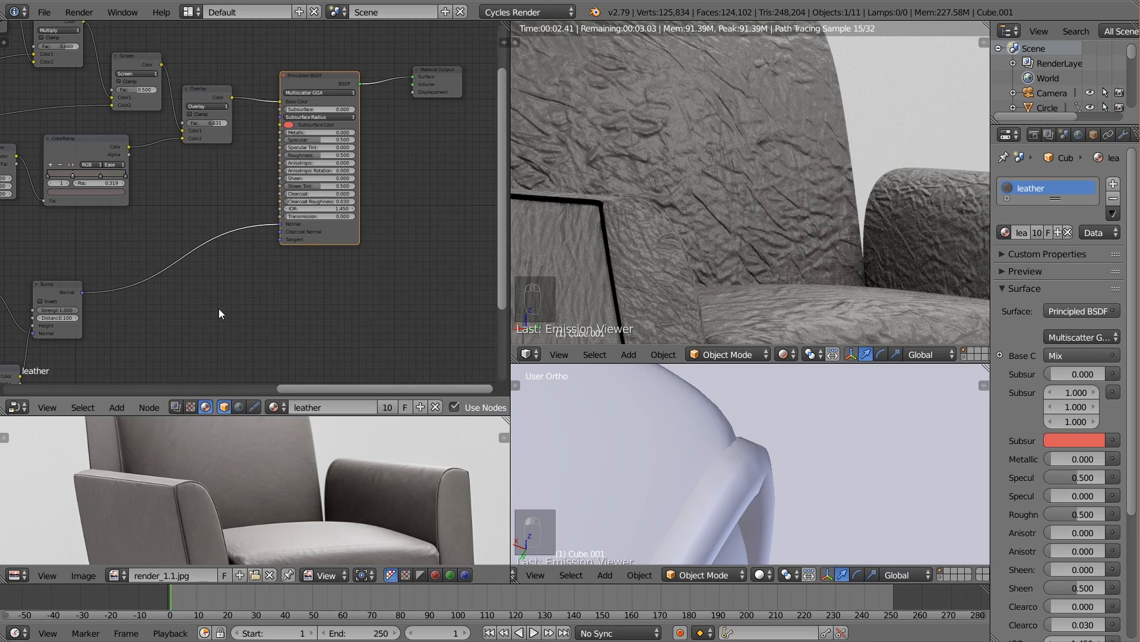
Set the Bump node's strength to 0.02 and its distance to 0.05
{"action": "middle_click_drag", "start_coordinate": [218, 308], "coordinate": [316, 275]}
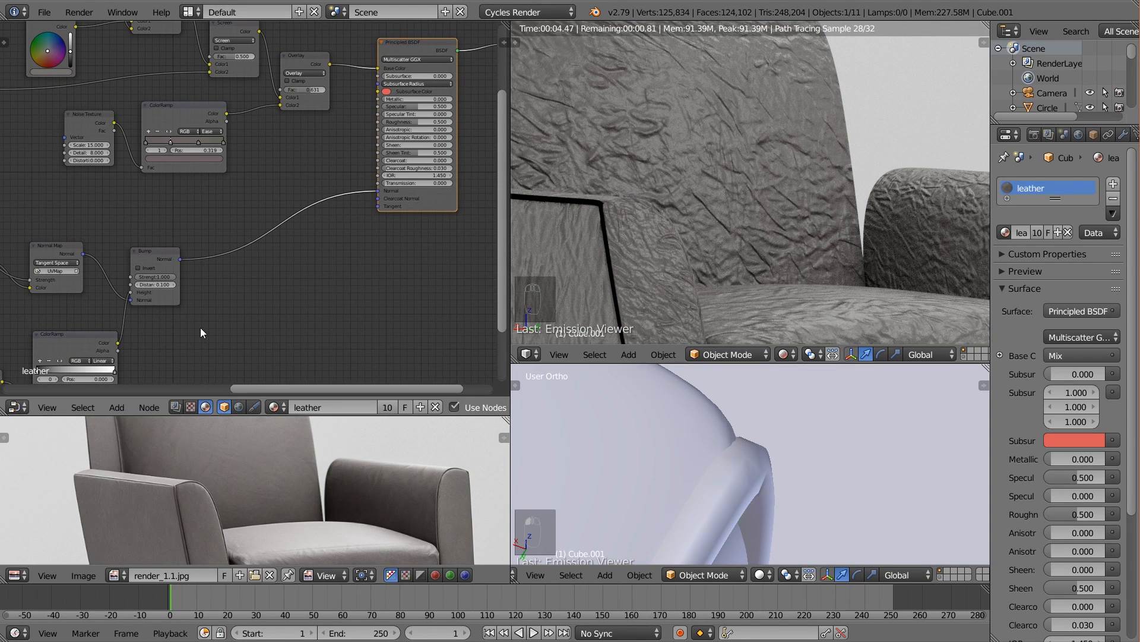
{"action": "scroll", "coordinate": [199, 325], "scroll_direction": "up", "scroll_amount": 1}
{"action": "middle_click_drag", "start_coordinate": [193, 321], "coordinate": [237, 301]}
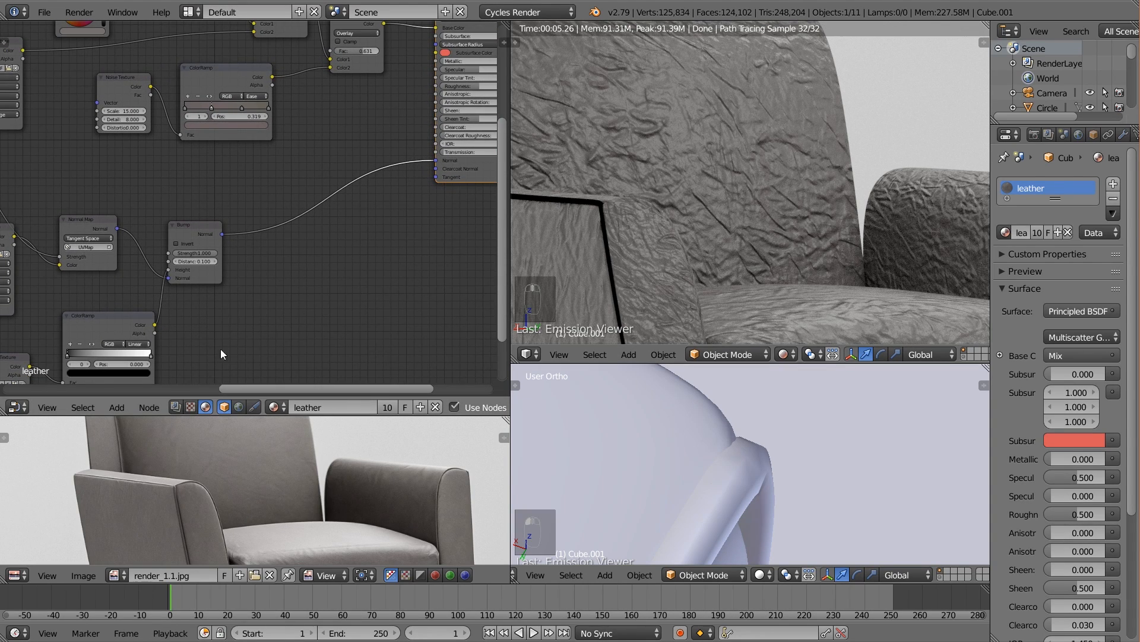
{"action": "scroll", "coordinate": [174, 349], "scroll_direction": "up", "scroll_amount": 1}
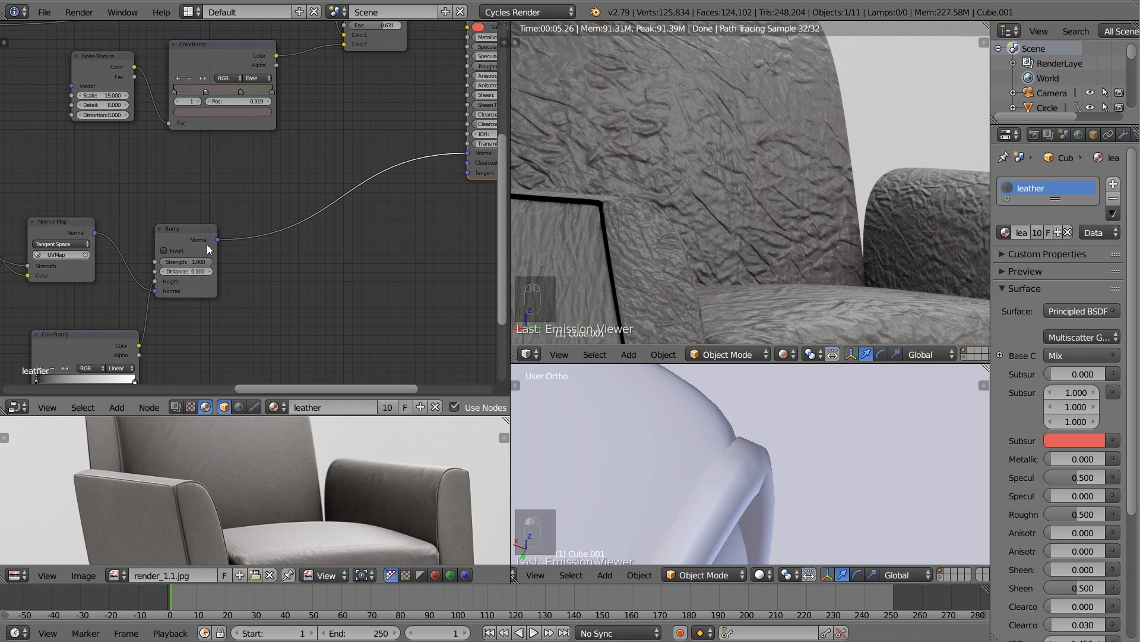
{"action": "left_click", "coordinate": [191, 262]}
{"action": "type", "text": "0.02"}
{"action": "key", "text": "Return"}
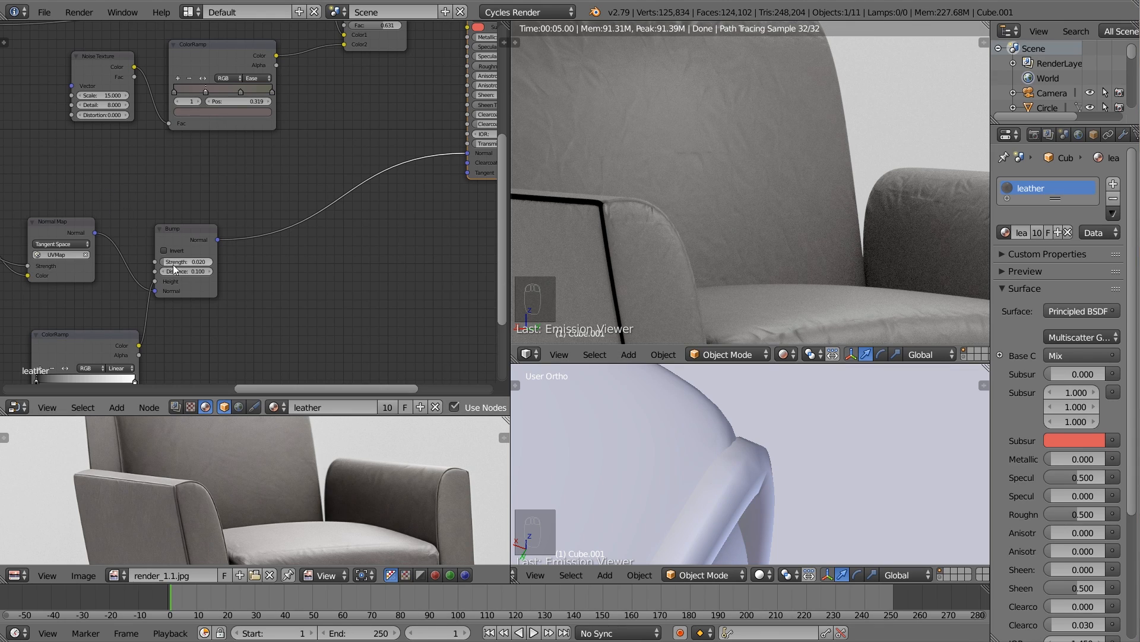
{"action": "left_click", "coordinate": [189, 271]}
{"action": "type", "text": "50"}
{"action": "key", "text": "Return"}
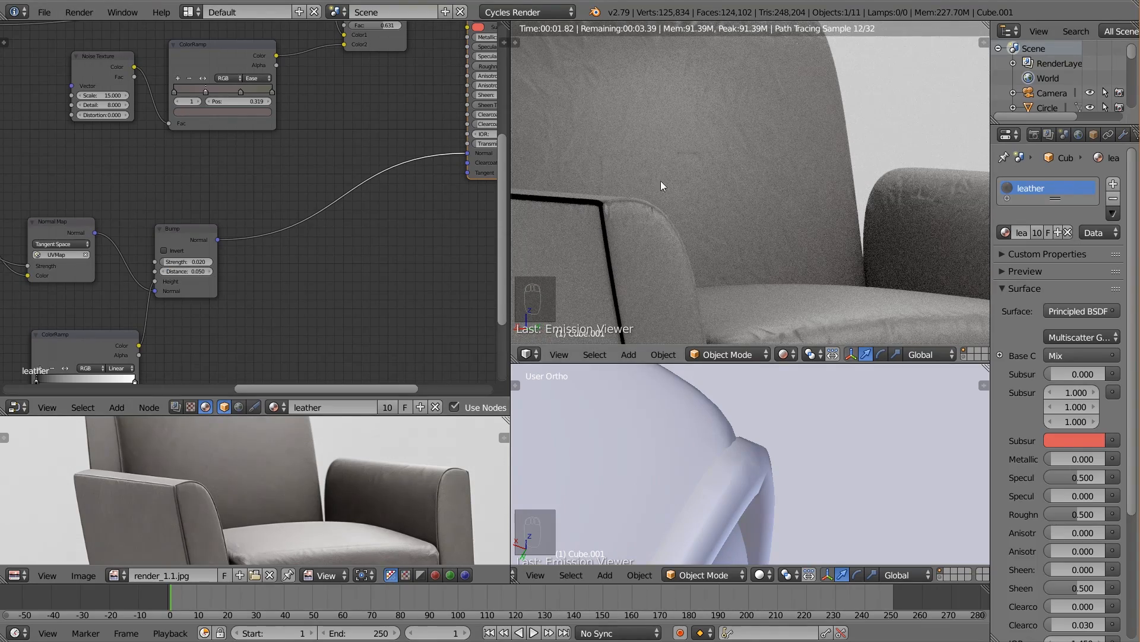
Invert the Bump node and check the wrinkles on the chair in close-up and full view
{"action": "scroll", "coordinate": [754, 213], "scroll_direction": "down", "scroll_amount": 5}
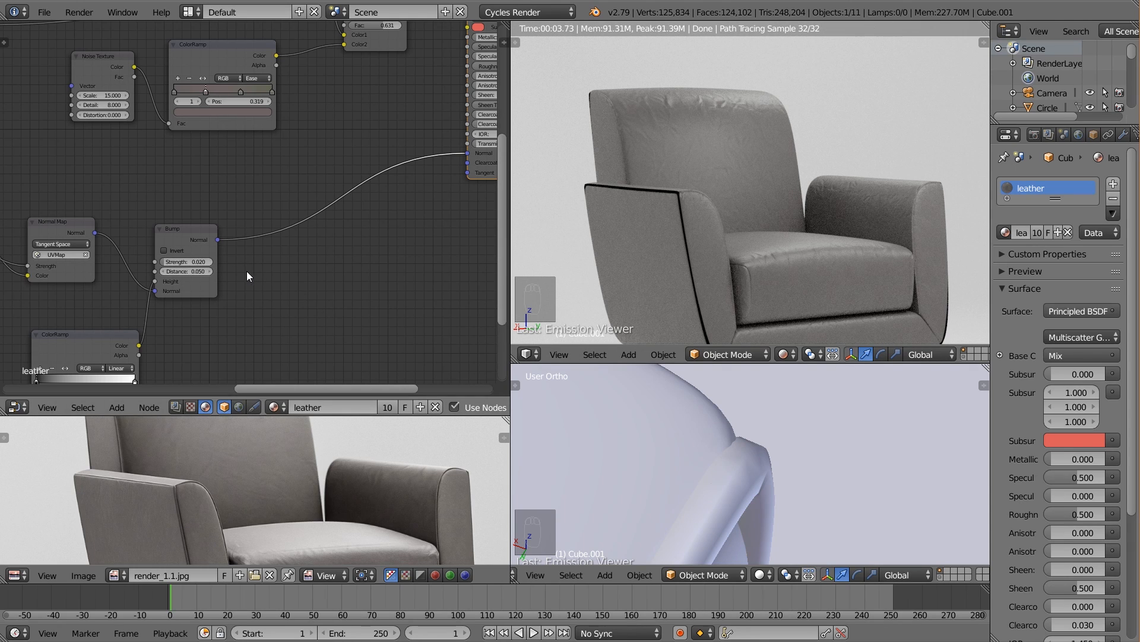
{"action": "left_click", "coordinate": [165, 251]}
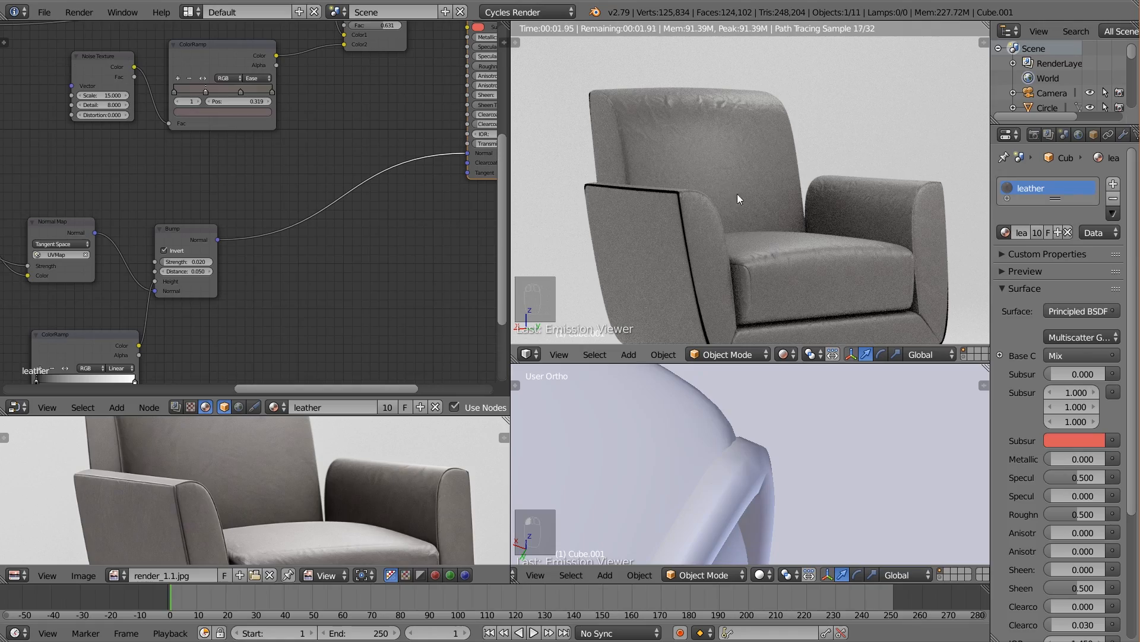
{"action": "scroll", "coordinate": [771, 224], "scroll_direction": "up", "scroll_amount": 3}
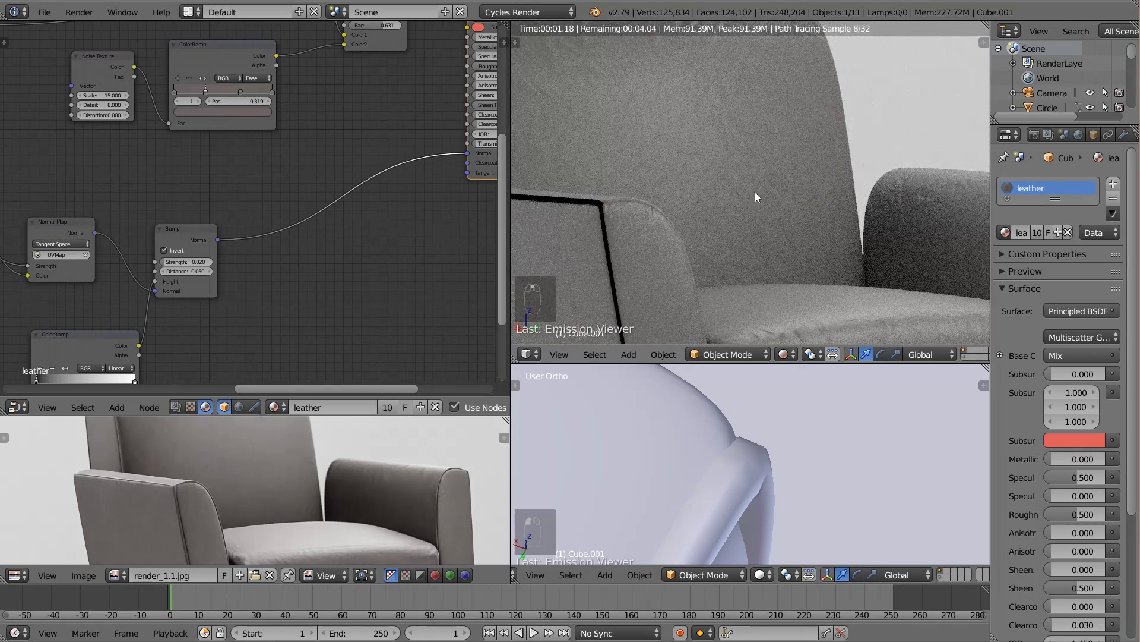
{"action": "scroll", "coordinate": [781, 188], "scroll_direction": "down", "scroll_amount": 4}
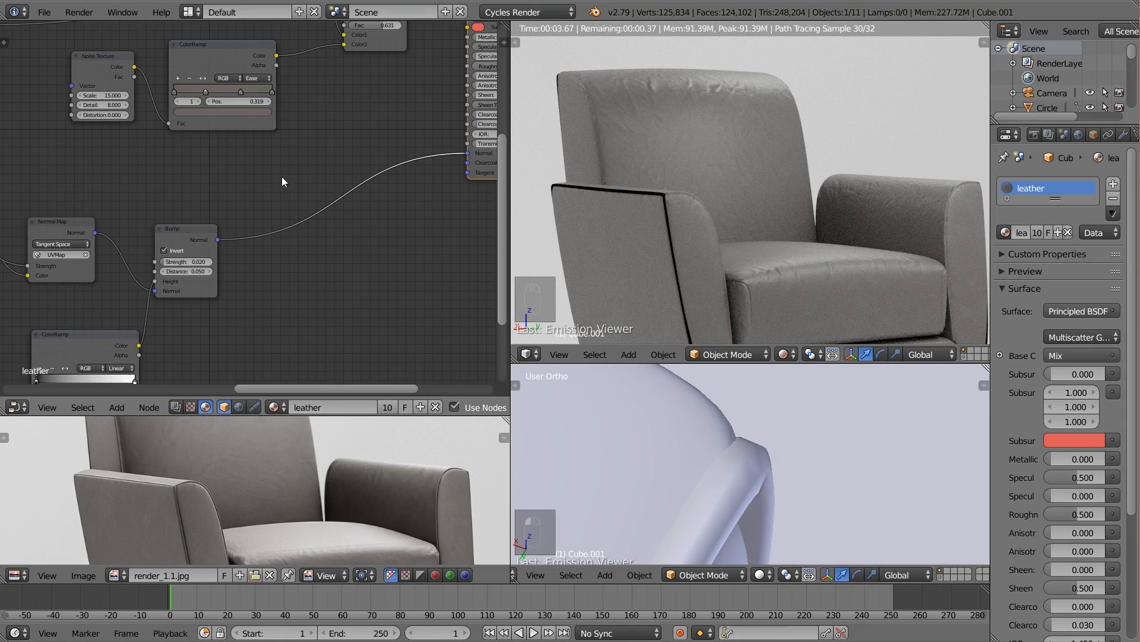
{"action": "middle_click_drag", "start_coordinate": [775, 268], "coordinate": [747, 213]}
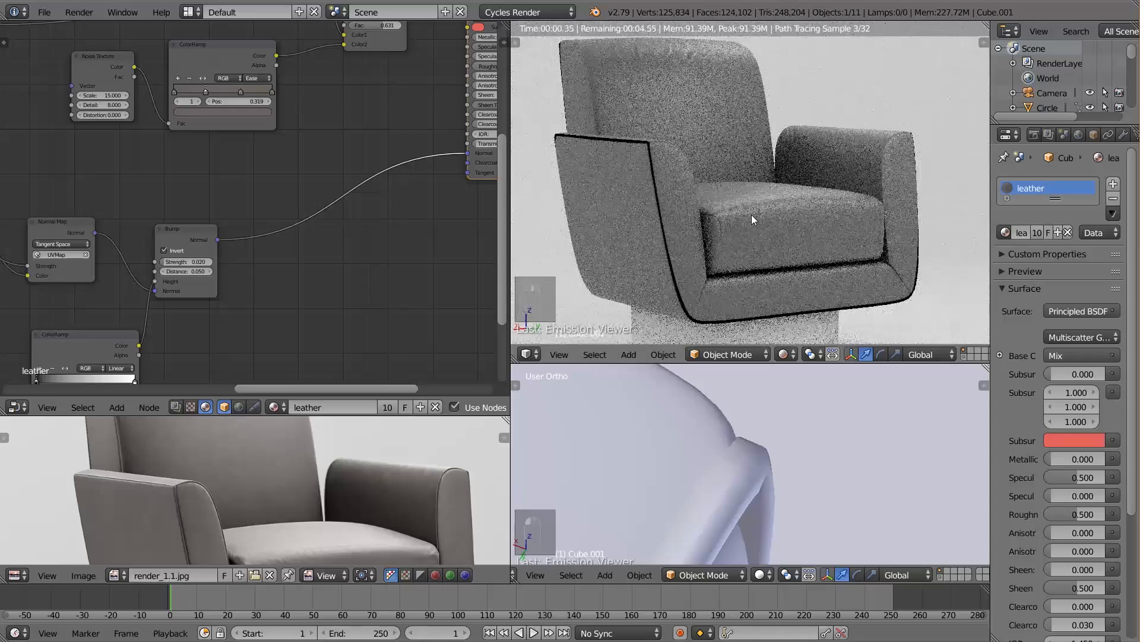
Duplicate the crumpled-paper Mapping and Image Texture pair below the original and connect the Texture Coordinate node to the copied Mapping
{"action": "scroll", "coordinate": [270, 305], "scroll_direction": "down", "scroll_amount": 3}
{"action": "middle_click_drag", "start_coordinate": [269, 306], "coordinate": [165, 190]}
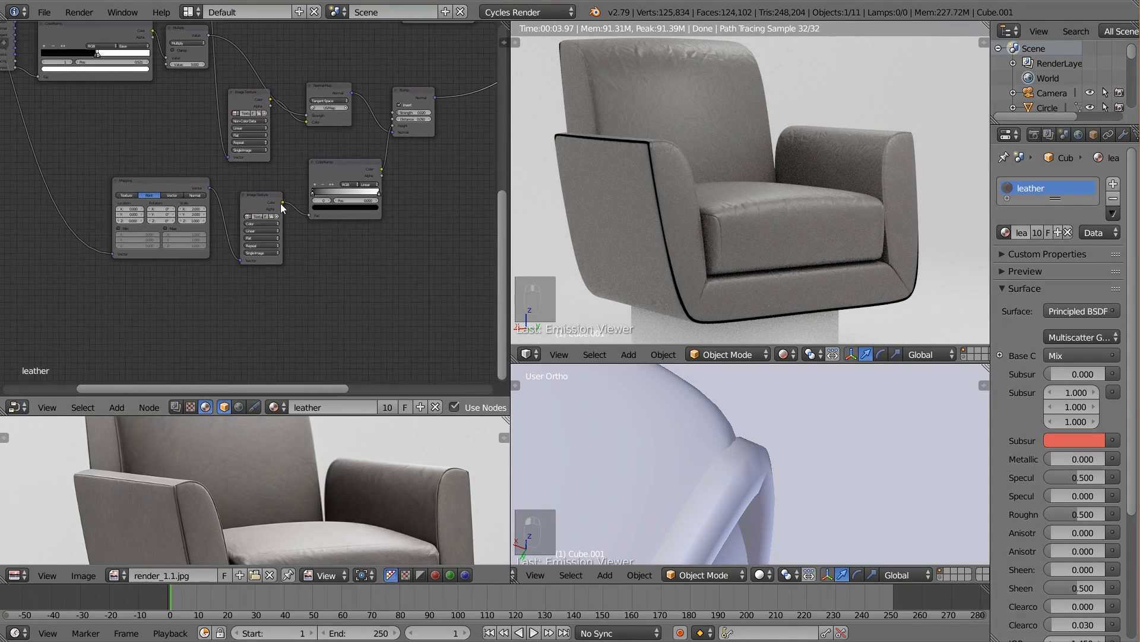
{"action": "left_click", "coordinate": [166, 187]}
{"action": "right_click", "coordinate": [258, 197], "text": "shift"}
{"action": "scroll", "coordinate": [253, 209], "scroll_direction": "down", "scroll_amount": 2}
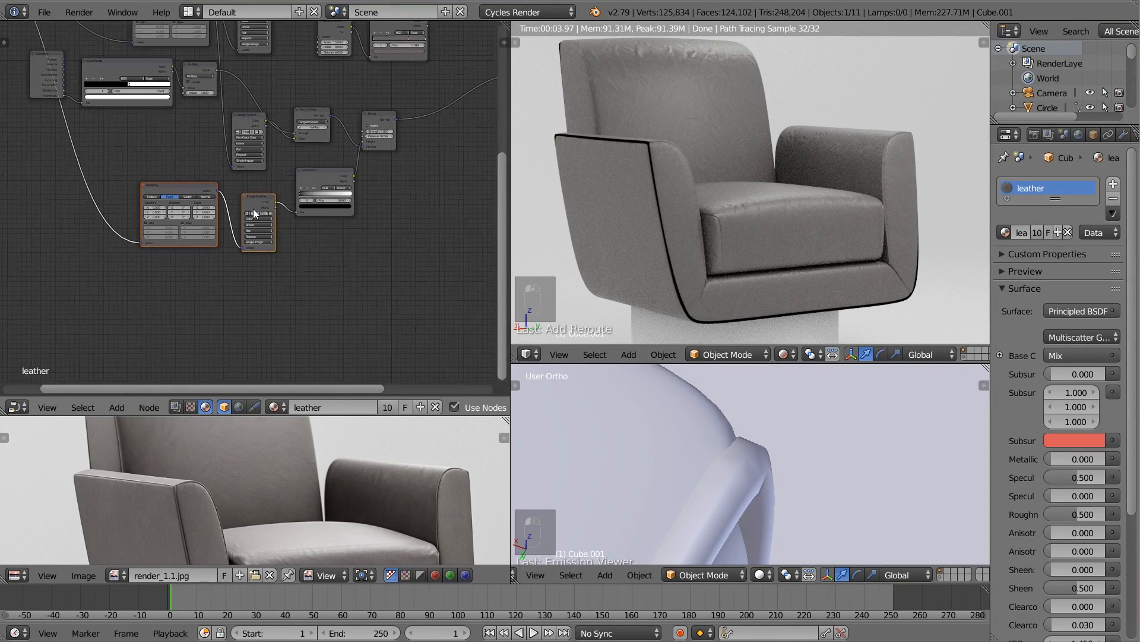
{"action": "key", "text": "shift+d"}
{"action": "left_click", "coordinate": [244, 271]}
{"action": "scroll", "coordinate": [165, 96], "scroll_direction": "down", "scroll_amount": 3}
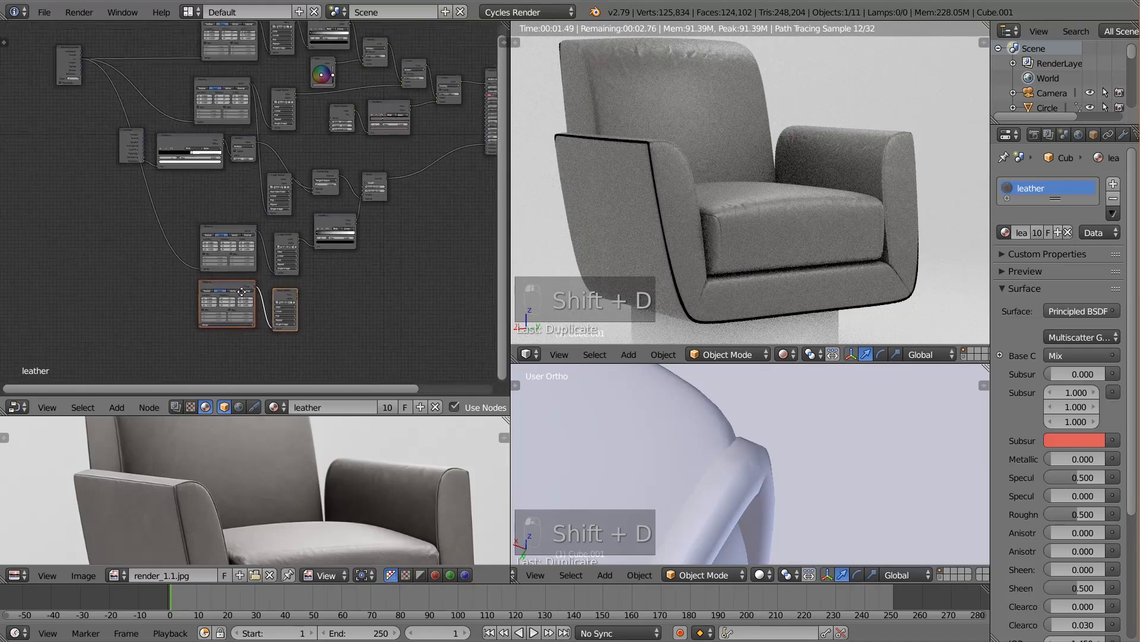
{"action": "left_click_drag", "start_coordinate": [94, 66], "coordinate": [213, 333]}
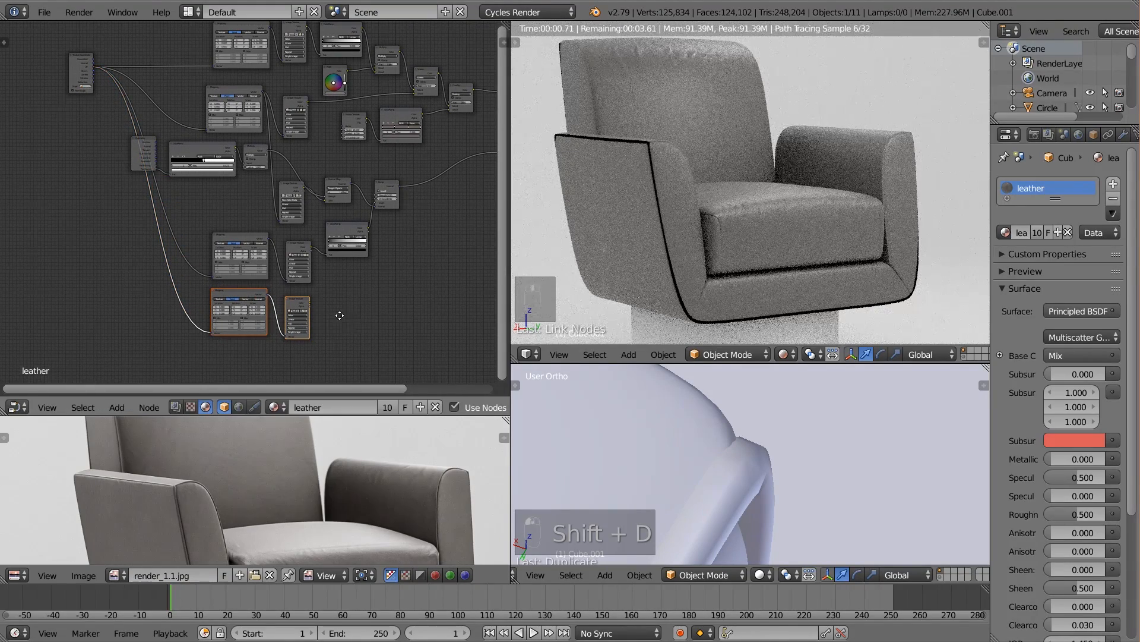
Load norm_00.jpg into the duplicated Image Texture node, browsing the texture files as thumbnails
{"action": "scroll", "coordinate": [294, 277], "scroll_direction": "up", "scroll_amount": 2}
{"action": "scroll", "coordinate": [293, 277], "scroll_direction": "up", "scroll_amount": 4}
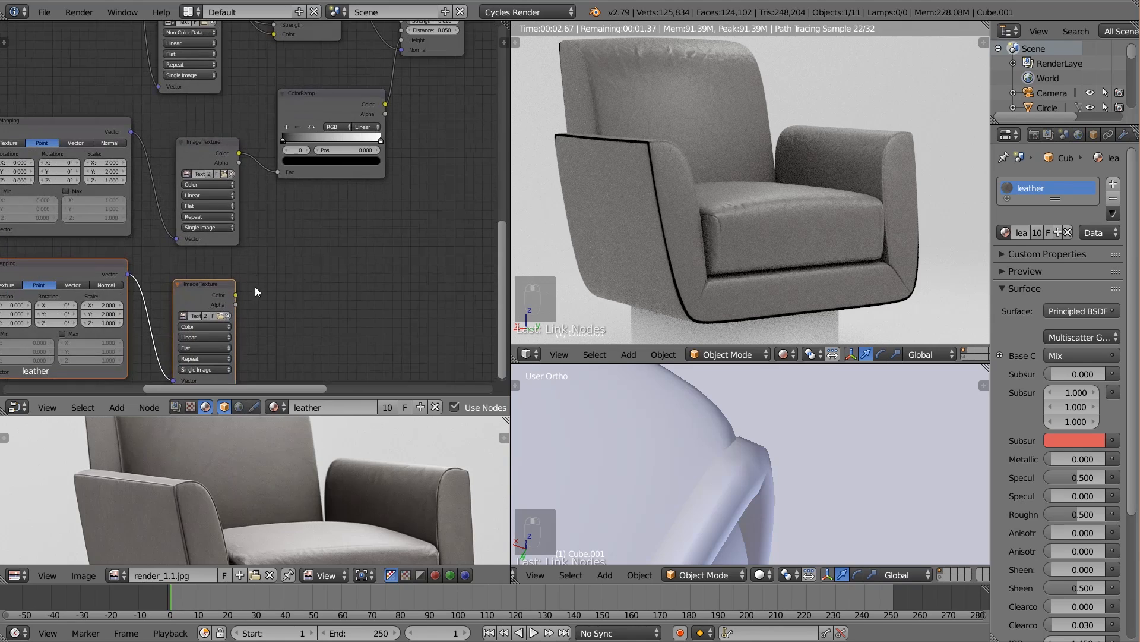
{"action": "left_click", "coordinate": [221, 316]}
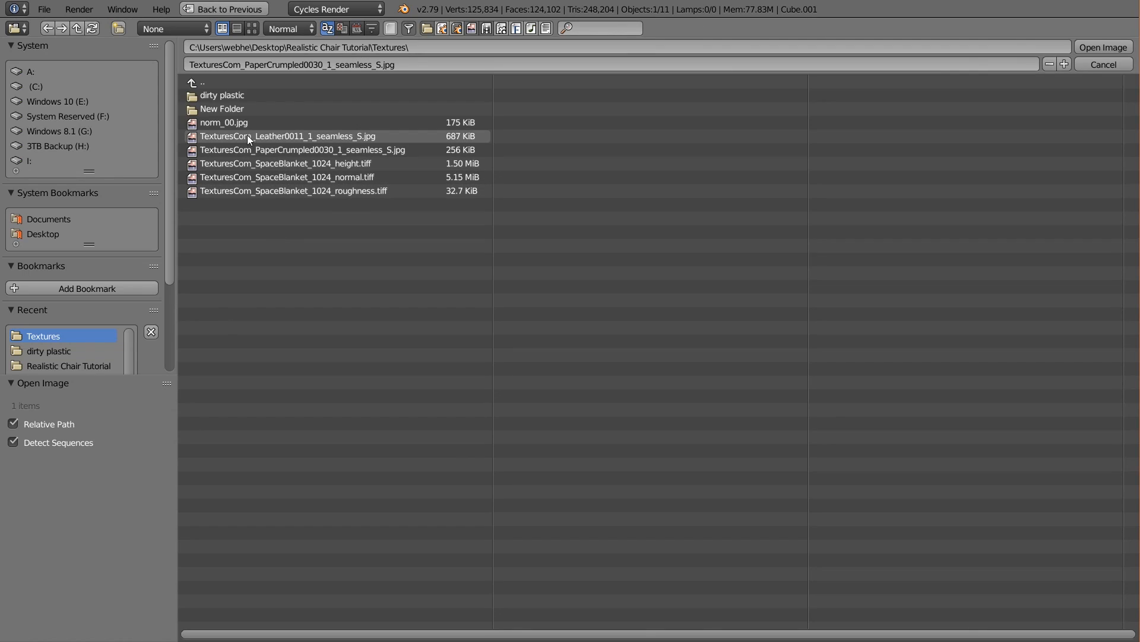
{"action": "left_click", "coordinate": [252, 29]}
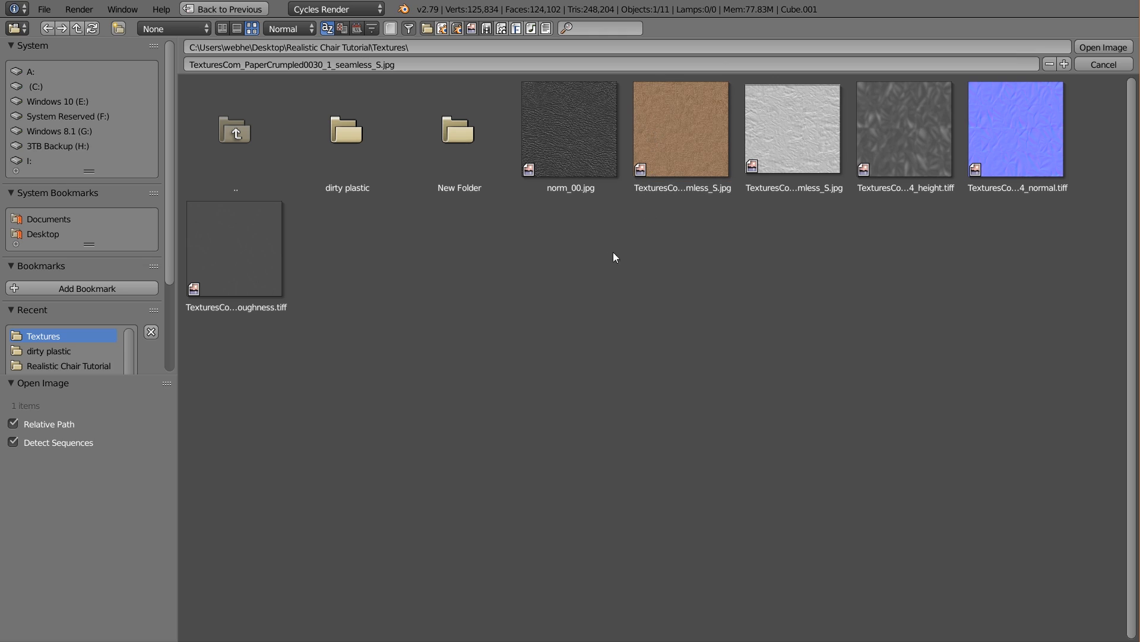
{"action": "left_click", "coordinate": [590, 148]}
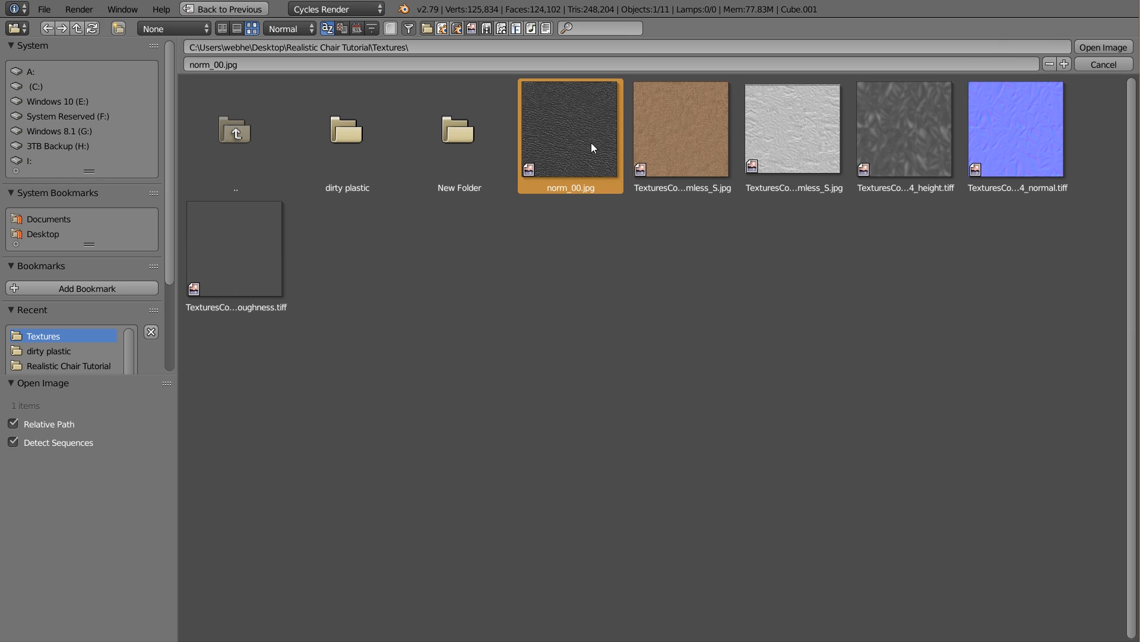
{"action": "double_click", "coordinate": [591, 145]}
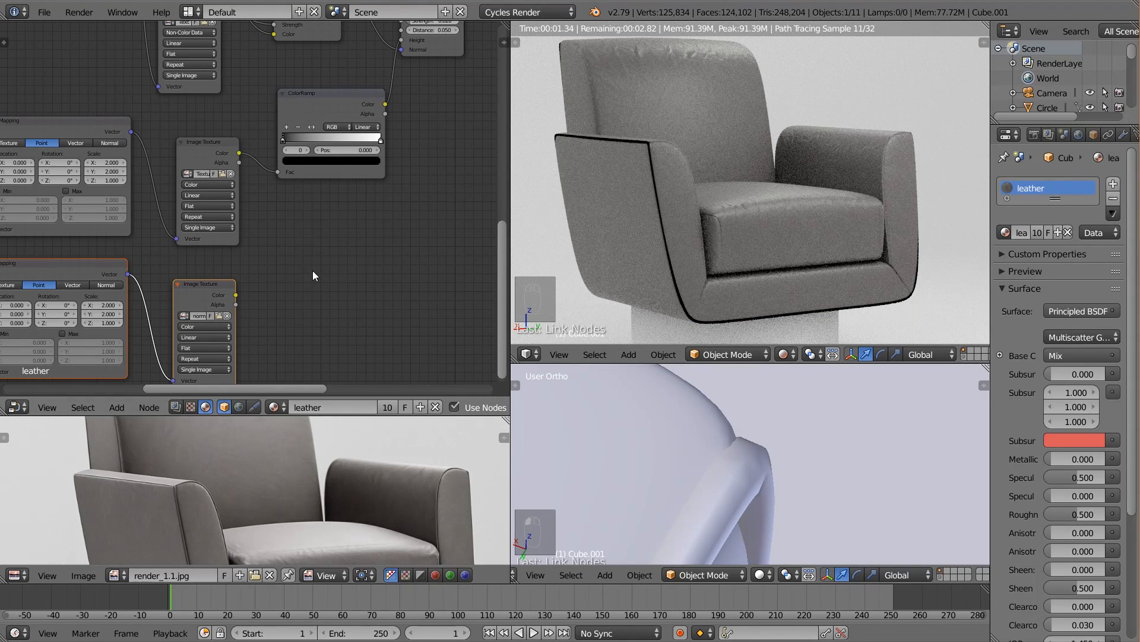
Set the duplicated Mapping node's X and Y scale to 12
{"action": "middle_click_drag", "start_coordinate": [312, 269], "coordinate": [359, 258]}
{"action": "left_click", "coordinate": [154, 289]}
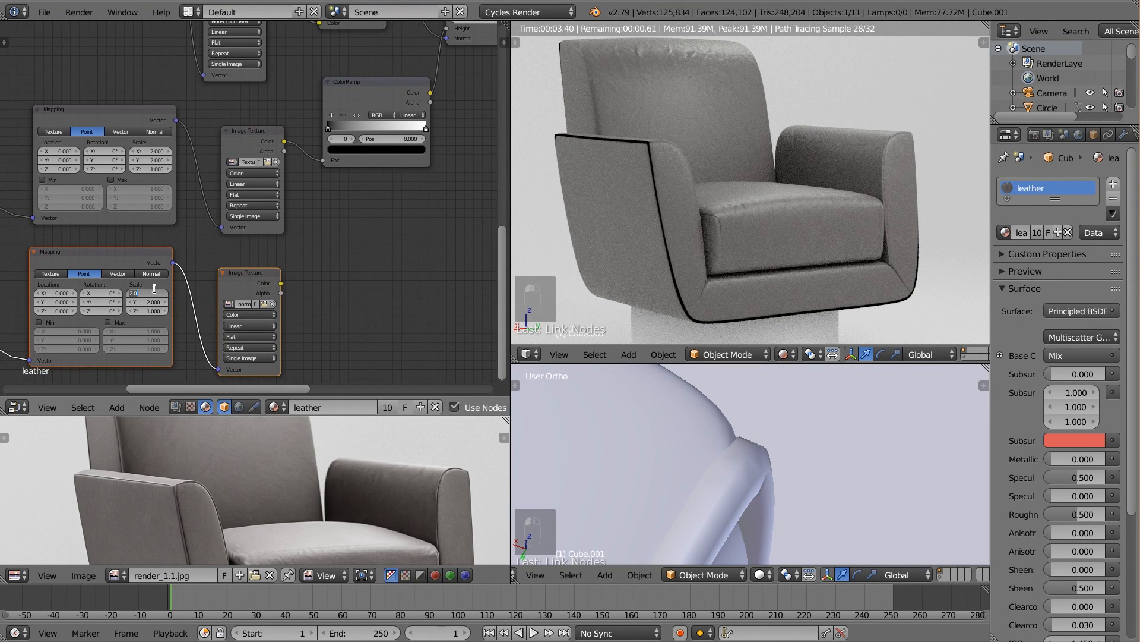
{"action": "type", "text": "12"}
{"action": "key", "text": "Tab"}
{"action": "type", "text": "12"}
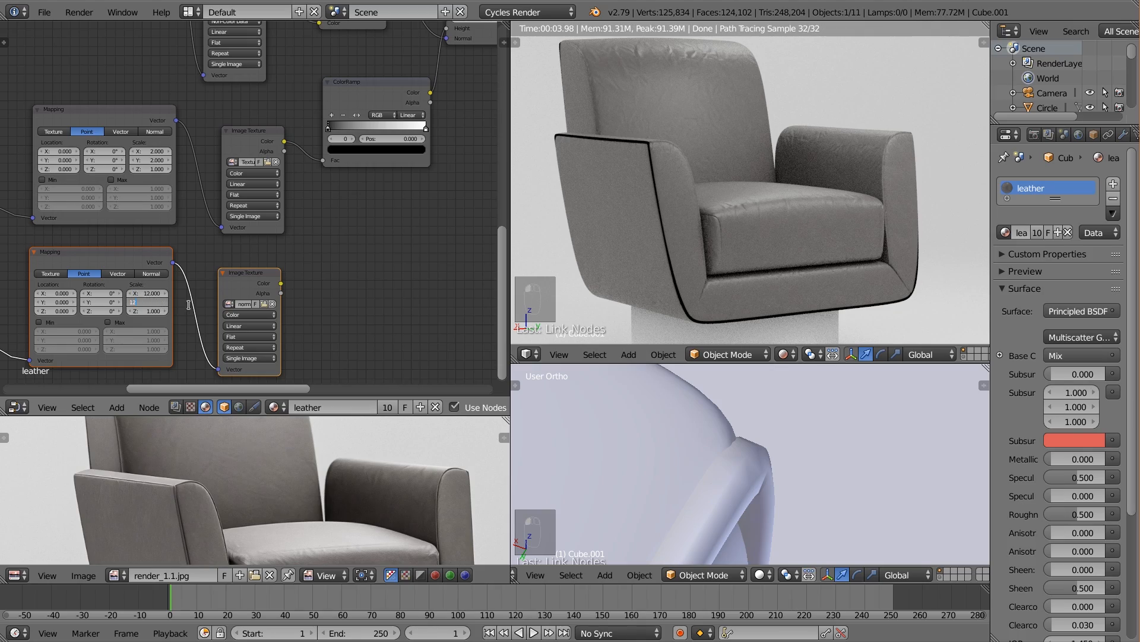
{"action": "key", "text": "Return"}
Preview the norm_00.jpg leather texture on the chair and set its Mapping node's X and Y scale to 13
{"action": "left_click", "coordinate": [259, 276], "text": "ctrl+shift"}
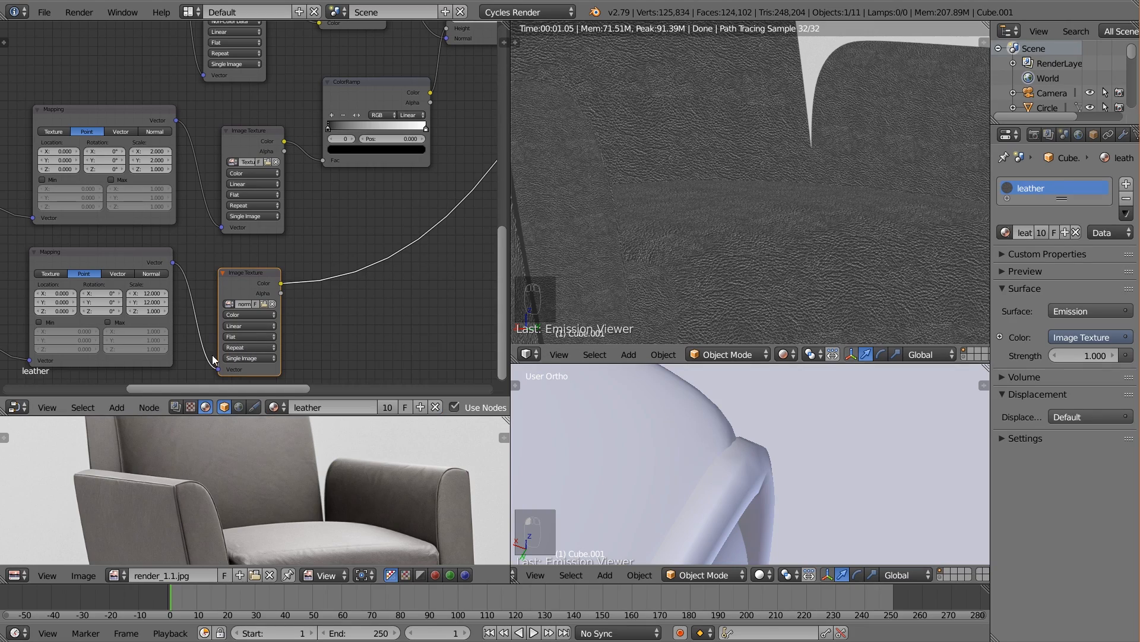
{"action": "left_click", "coordinate": [148, 292]}
{"action": "type", "text": "13"}
{"action": "key", "text": "Tab"}
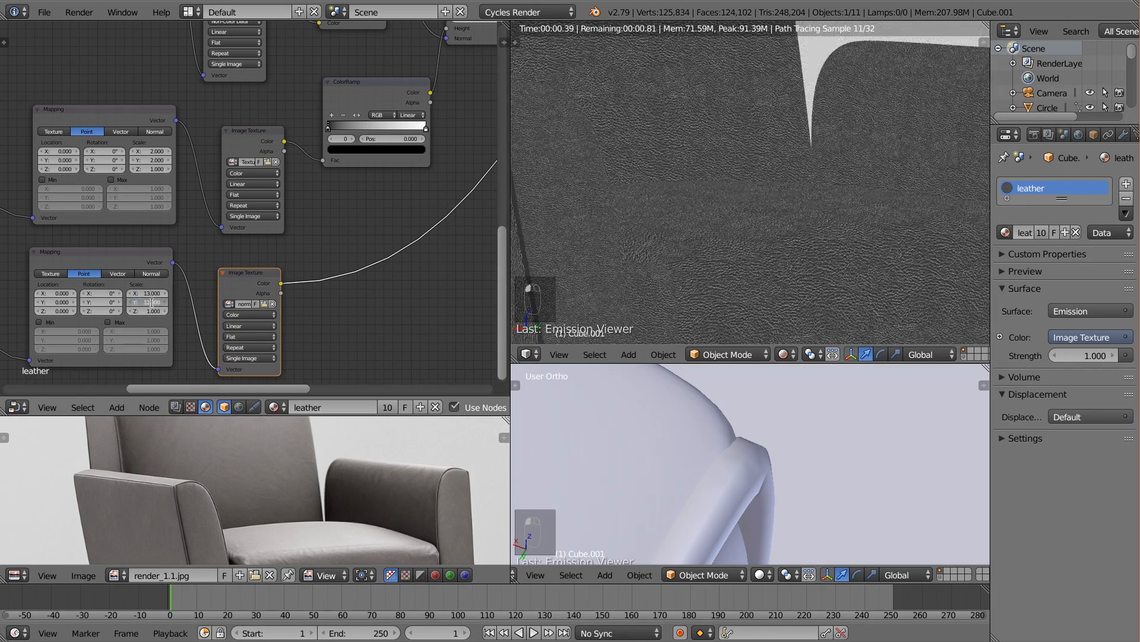
{"action": "type", "text": "13"}
{"action": "key", "text": "Return"}
Insert a Math node after the leather-grain Image Texture and set its operation to Multiply
{"action": "scroll", "coordinate": [330, 301], "scroll_direction": "down", "scroll_amount": 4}
{"action": "middle_click_drag", "start_coordinate": [323, 301], "coordinate": [215, 311]}
{"action": "scroll", "coordinate": [284, 302], "scroll_direction": "down", "scroll_amount": 5}
{"action": "middle_click_drag", "start_coordinate": [286, 313], "coordinate": [164, 307]}
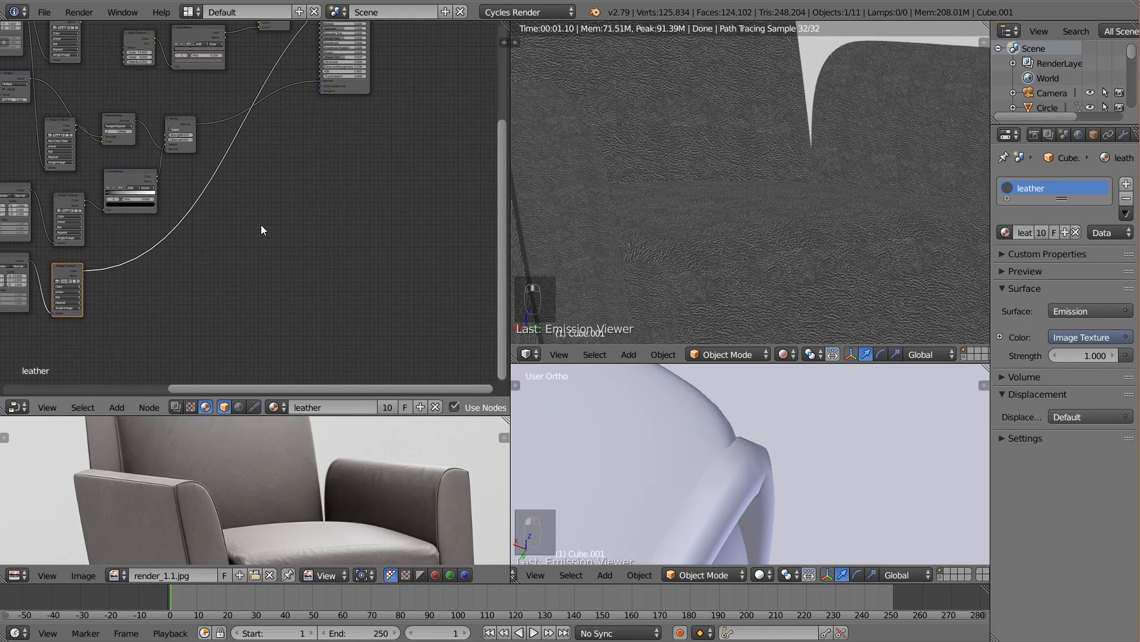
{"action": "key", "text": "shift+a"}
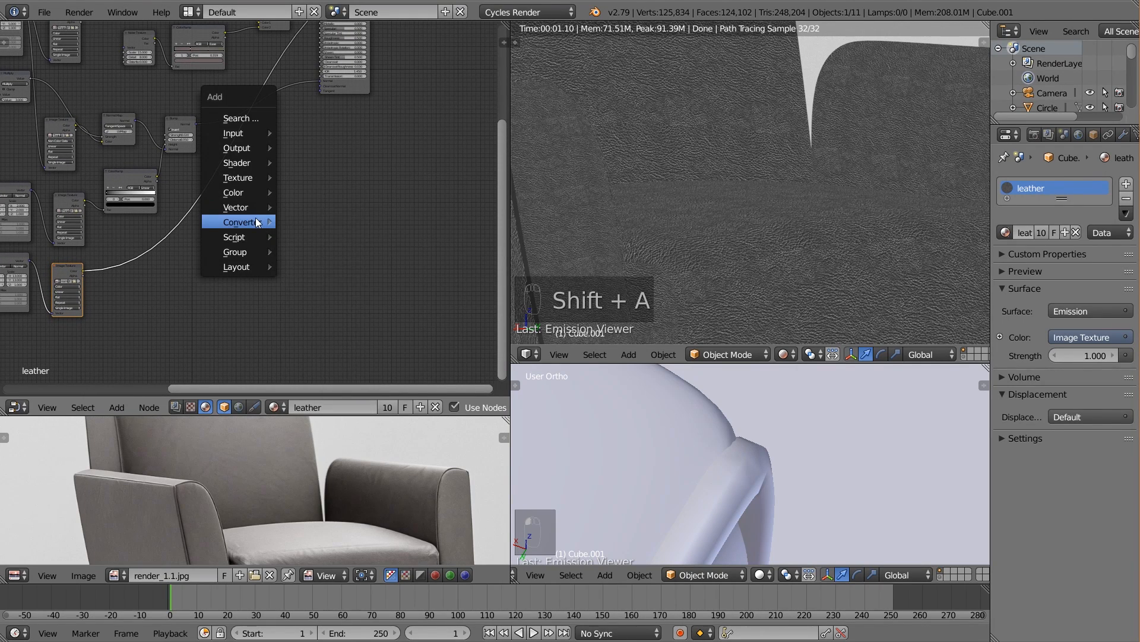
{"action": "mouse_move", "coordinate": [270, 232]}
{"action": "left_click", "coordinate": [309, 301]}
{"action": "left_click", "coordinate": [208, 188]}
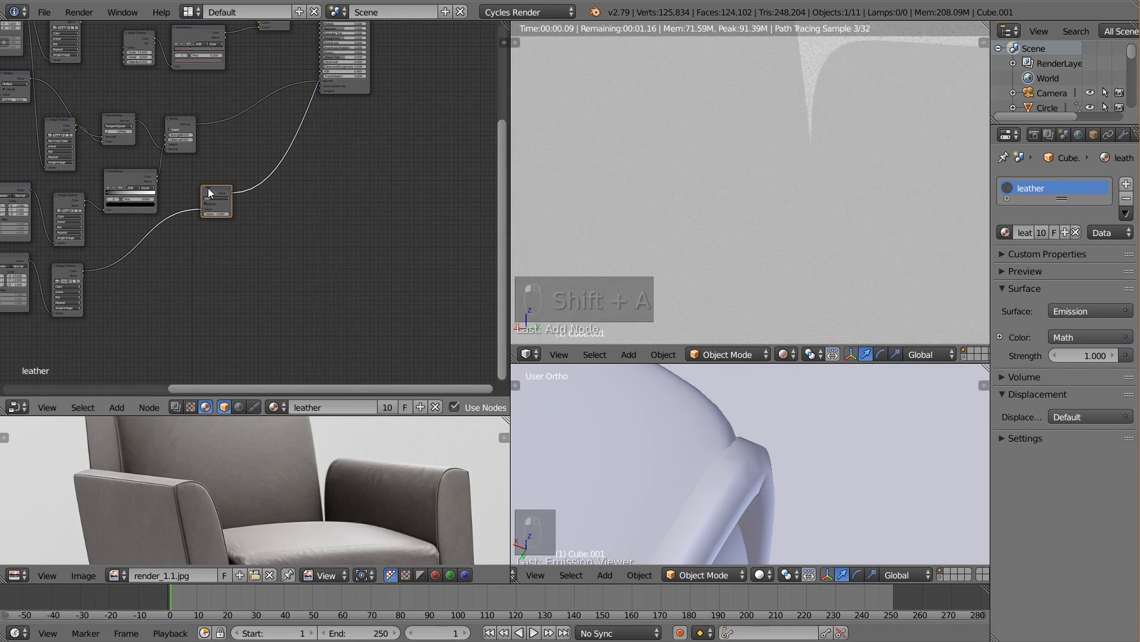
{"action": "left_click", "coordinate": [224, 199]}
{"action": "left_click", "coordinate": [216, 187]}
{"action": "left_click", "coordinate": [219, 200]}
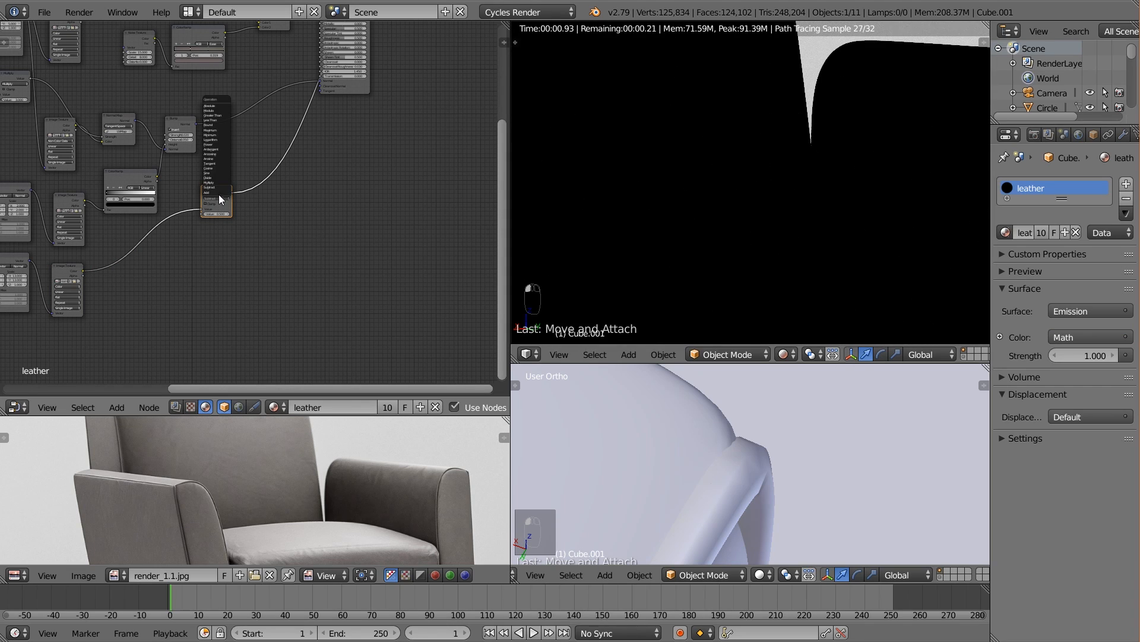
{"action": "left_click", "coordinate": [216, 182]}
Connect the Multiply node to the Material Output's Displacement, moving the output node aside, and restore the Principled BSDF as the previewed surface
{"action": "scroll", "coordinate": [297, 170], "scroll_direction": "down", "scroll_amount": 3}
{"action": "middle_click_drag", "start_coordinate": [297, 171], "coordinate": [212, 234]}
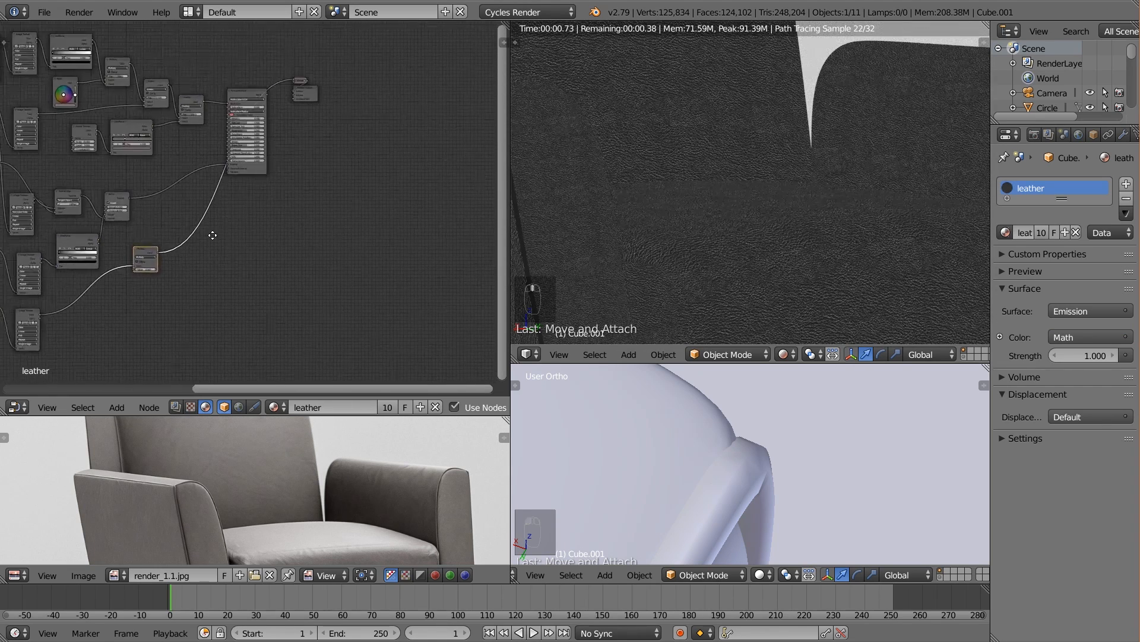
{"action": "scroll", "coordinate": [255, 198], "scroll_direction": "up", "scroll_amount": 4}
{"action": "middle_click_drag", "start_coordinate": [256, 197], "coordinate": [217, 230]}
{"action": "left_click_drag", "start_coordinate": [277, 93], "coordinate": [333, 82]}
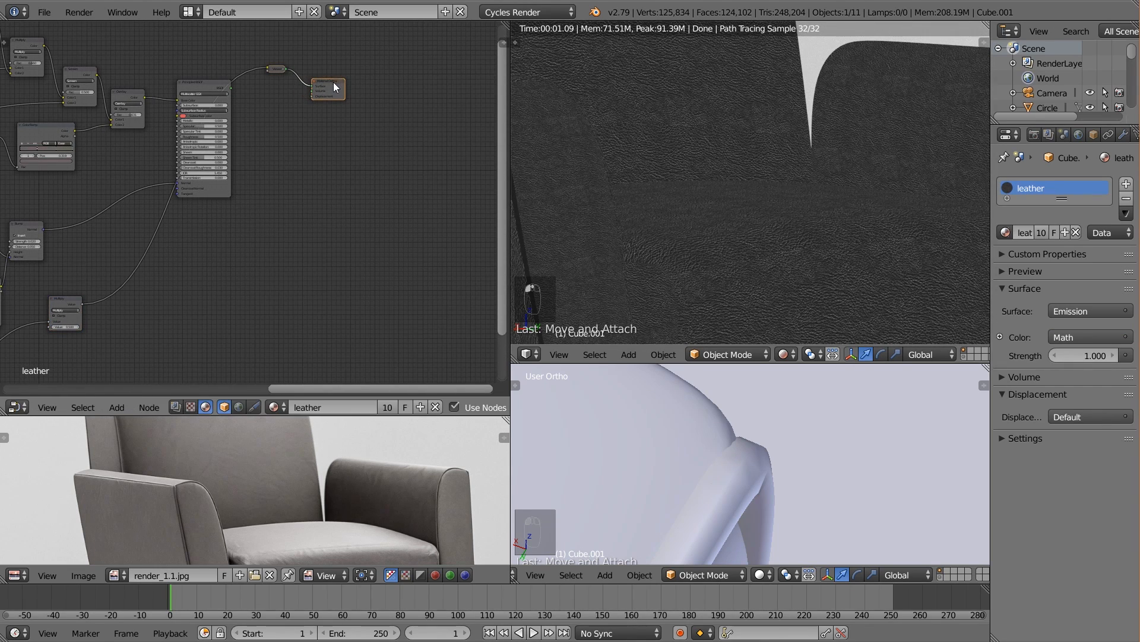
{"action": "scroll", "coordinate": [106, 294], "scroll_direction": "up", "scroll_amount": 1}
{"action": "left_click_drag", "start_coordinate": [70, 312], "coordinate": [317, 88]}
{"action": "left_click", "coordinate": [209, 77], "text": "ctrl+shift"}
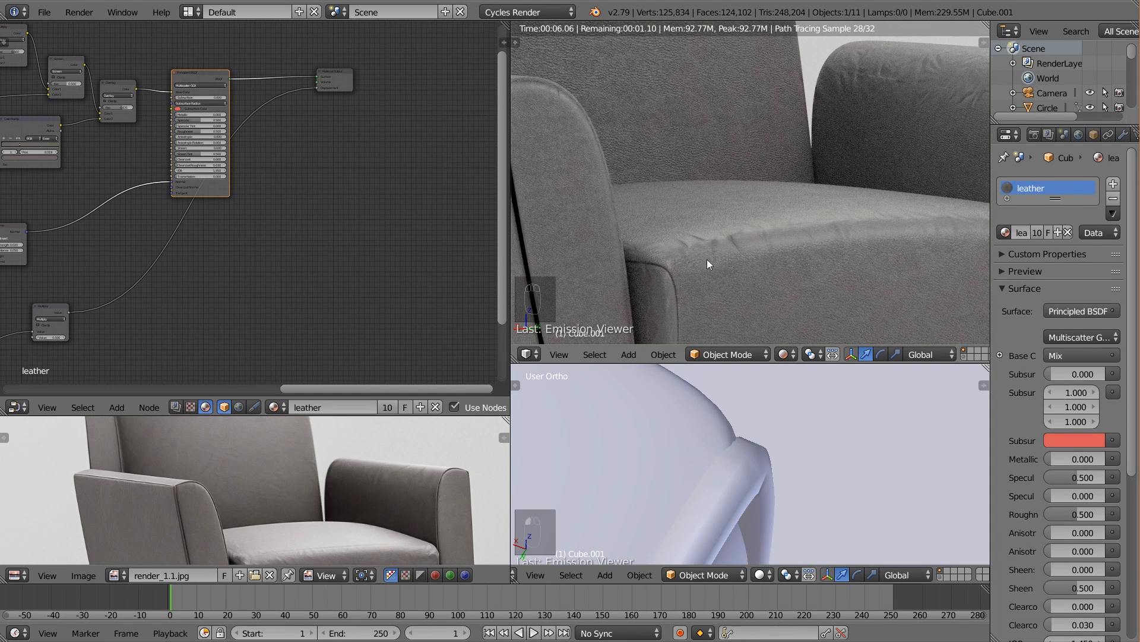
Set the displacement Multiply value to 0.1 and check the leather grain on the seat cushion in close-up and from farther away
{"action": "middle_click_drag", "start_coordinate": [211, 252], "coordinate": [293, 230]}
{"action": "scroll", "coordinate": [282, 247], "scroll_direction": "up", "scroll_amount": 5}
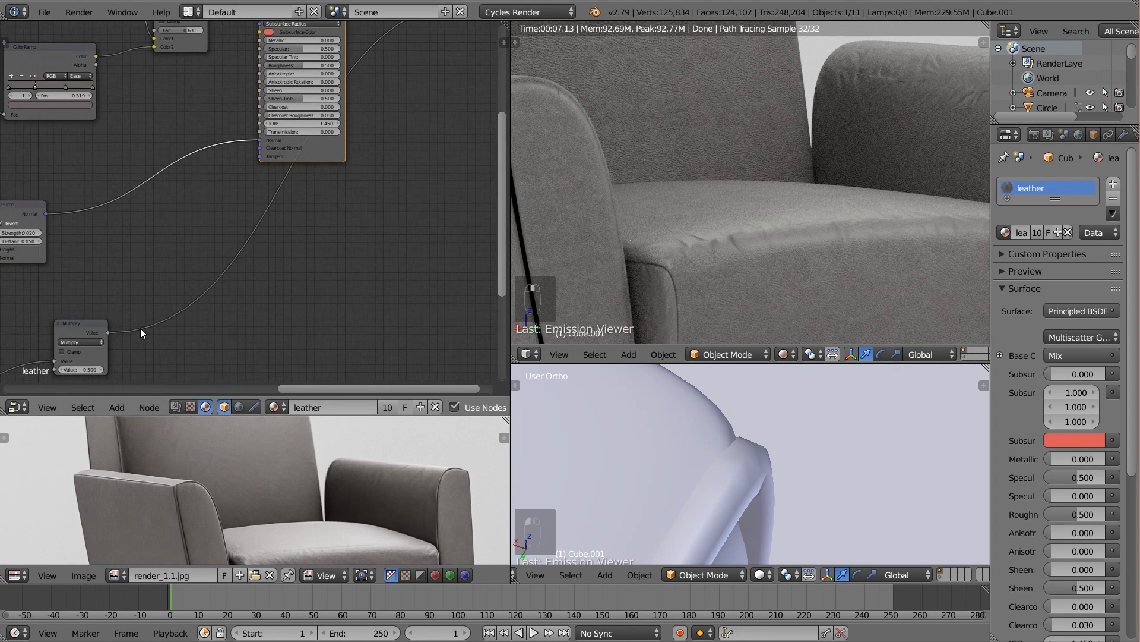
{"action": "left_click", "coordinate": [61, 370]}
{"action": "left_click", "coordinate": [62, 369]}
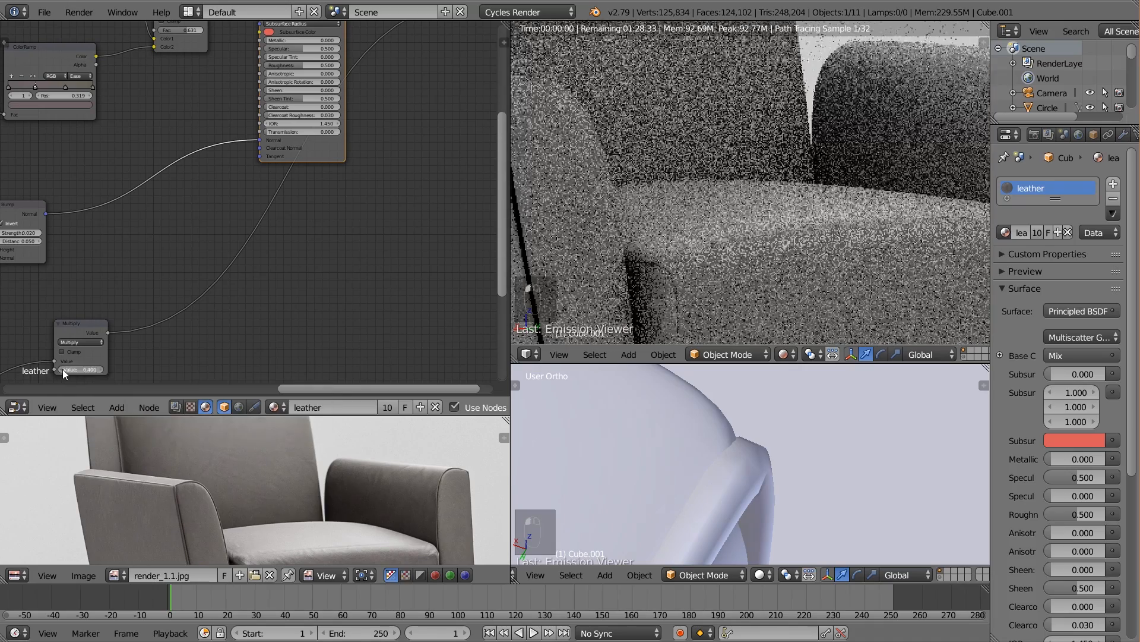
{"action": "left_click", "coordinate": [63, 369]}
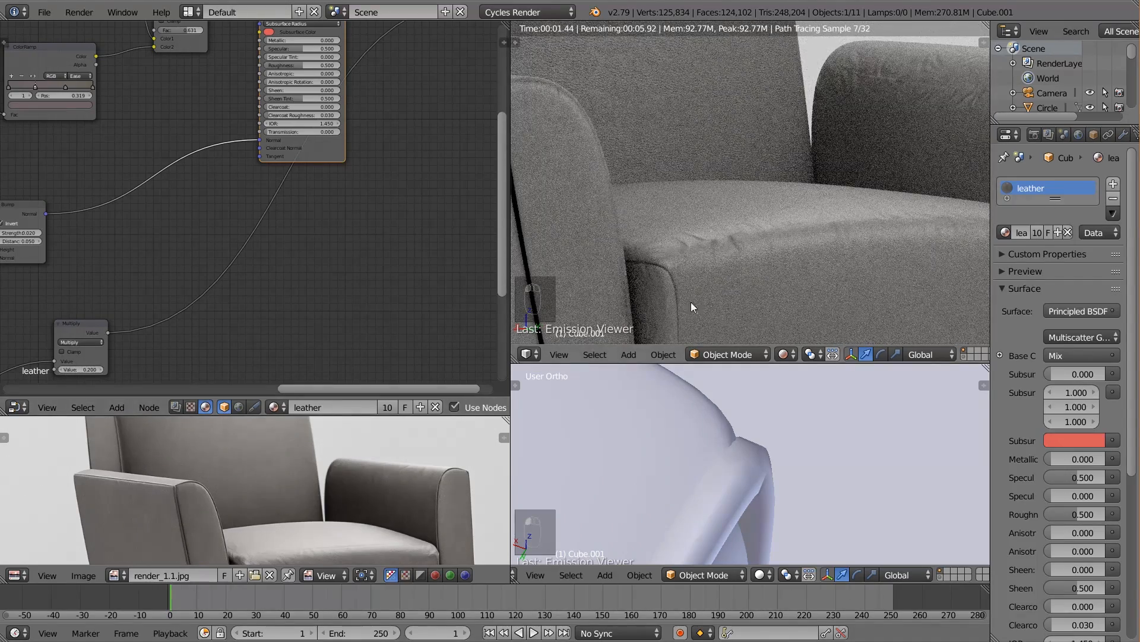
{"action": "left_click", "coordinate": [63, 369]}
{"action": "scroll", "coordinate": [769, 275], "scroll_direction": "up", "scroll_amount": 3}
{"action": "middle_click_drag", "start_coordinate": [796, 266], "coordinate": [739, 147], "text": "shift"}
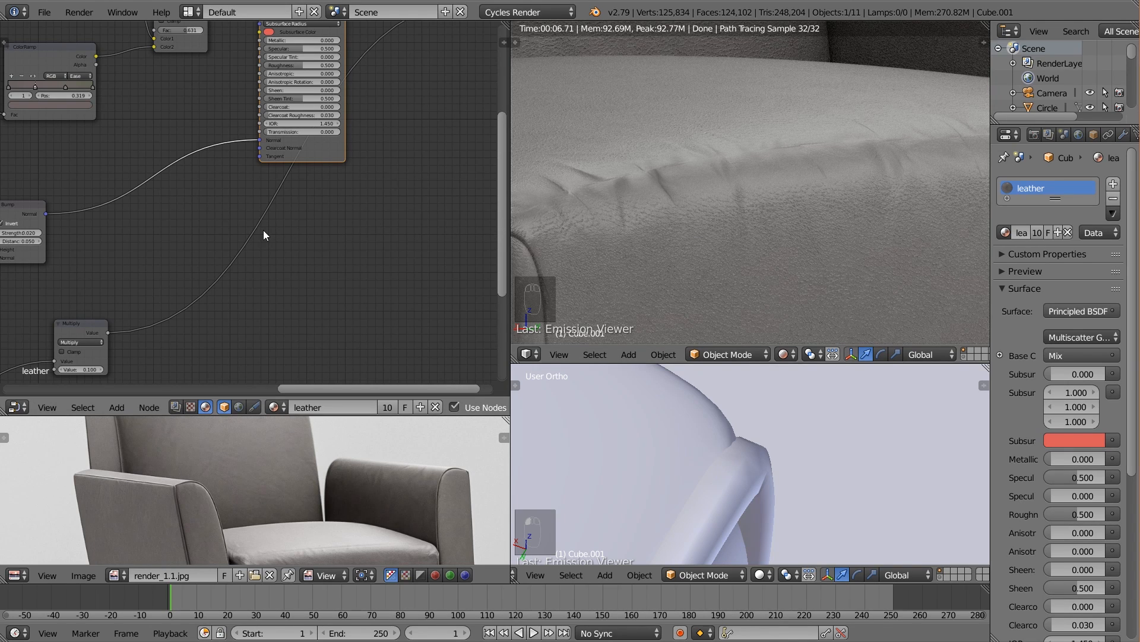
{"action": "scroll", "coordinate": [294, 215], "scroll_direction": "down", "scroll_amount": 3}
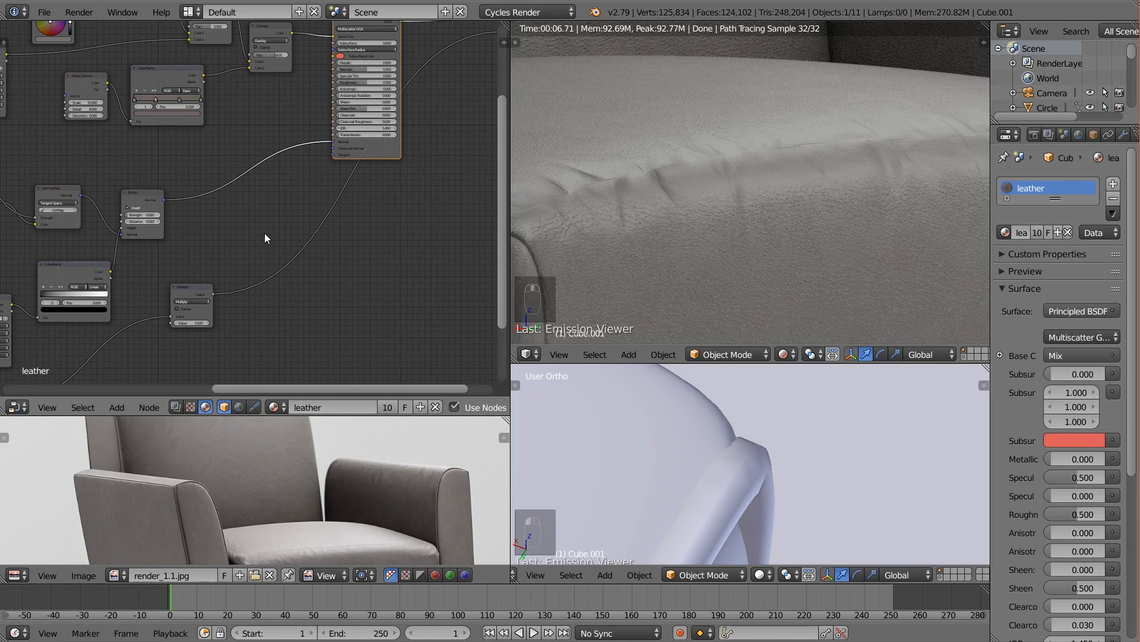
{"action": "scroll", "coordinate": [265, 233], "scroll_direction": "down", "scroll_amount": 1}
{"action": "scroll", "coordinate": [277, 241], "scroll_direction": "down", "scroll_amount": 4}
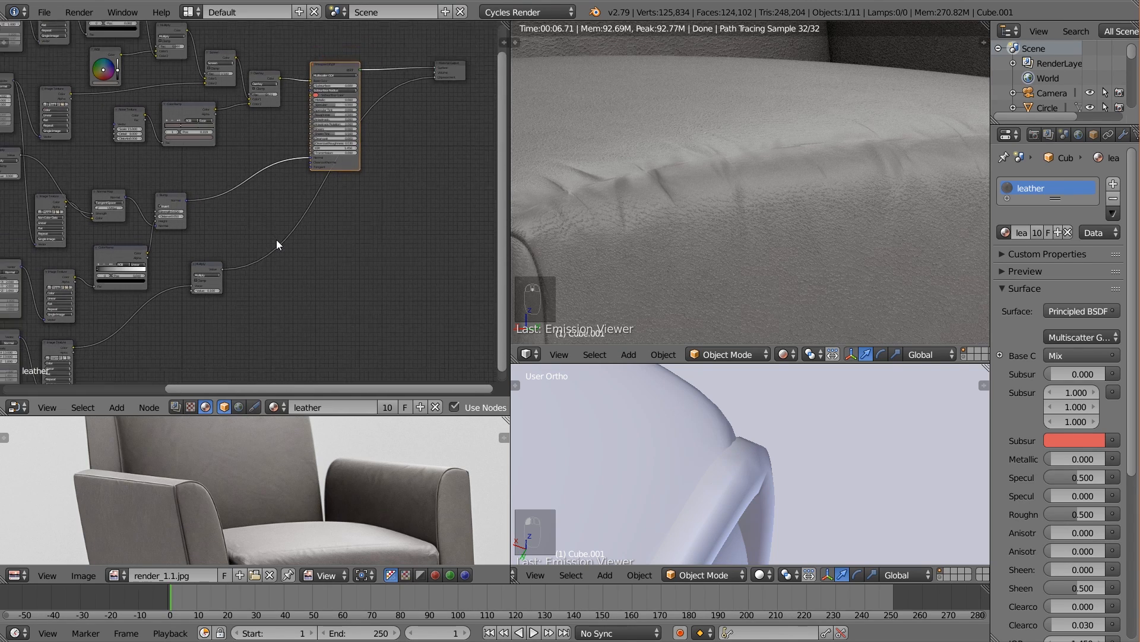
{"action": "scroll", "coordinate": [651, 234], "scroll_direction": "down", "scroll_amount": 3}
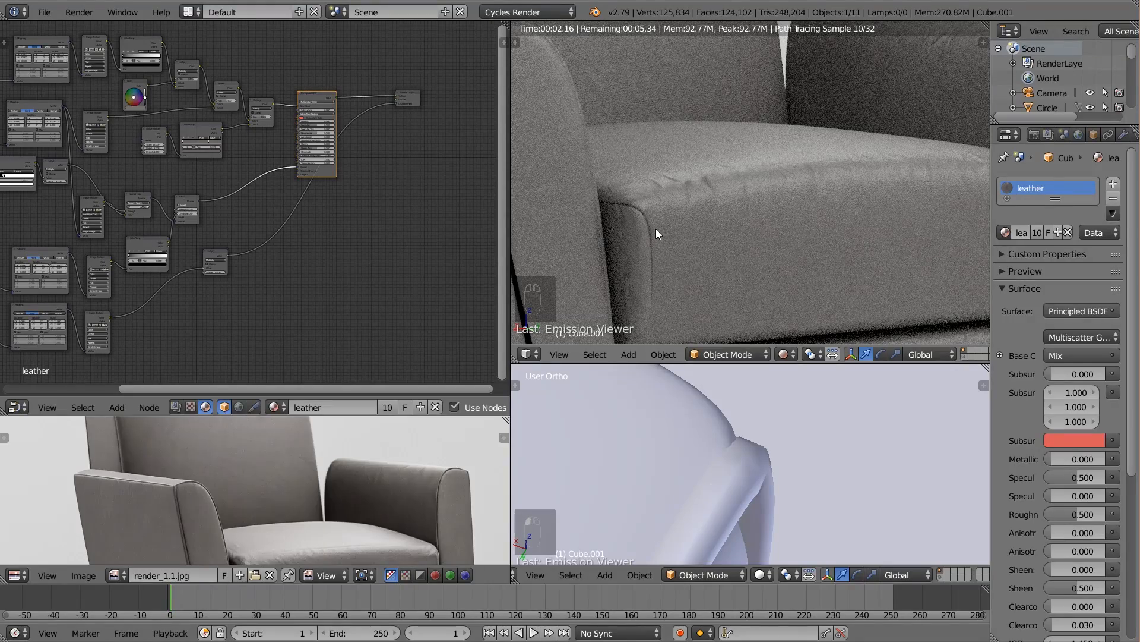
{"action": "scroll", "coordinate": [656, 229], "scroll_direction": "down", "scroll_amount": 3}
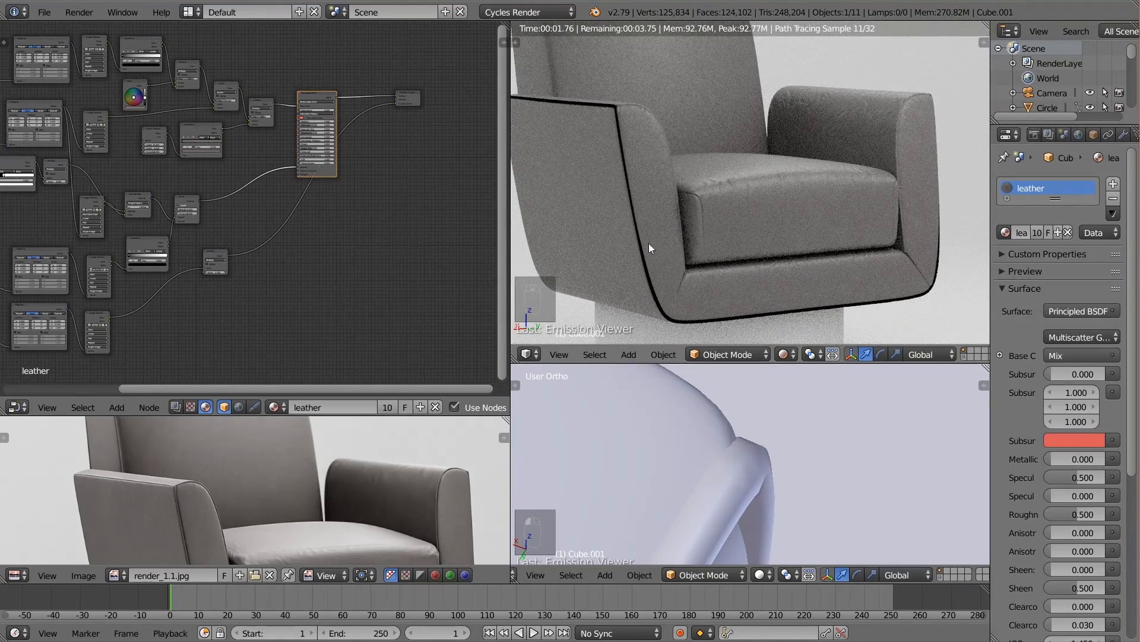
Shift the Principled BSDF node slightly and set its Specular to 0.813
{"action": "middle_click_drag", "start_coordinate": [285, 229], "coordinate": [298, 296]}
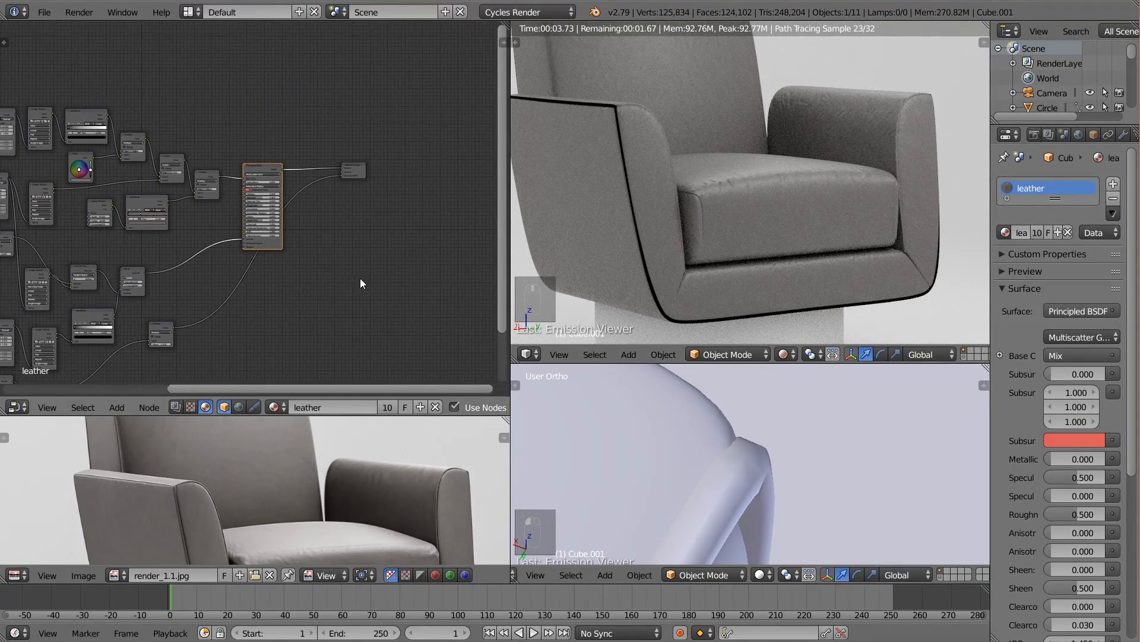
{"action": "scroll", "coordinate": [360, 283], "scroll_direction": "up", "scroll_amount": 2}
{"action": "left_click_drag", "start_coordinate": [269, 152], "coordinate": [258, 140]}
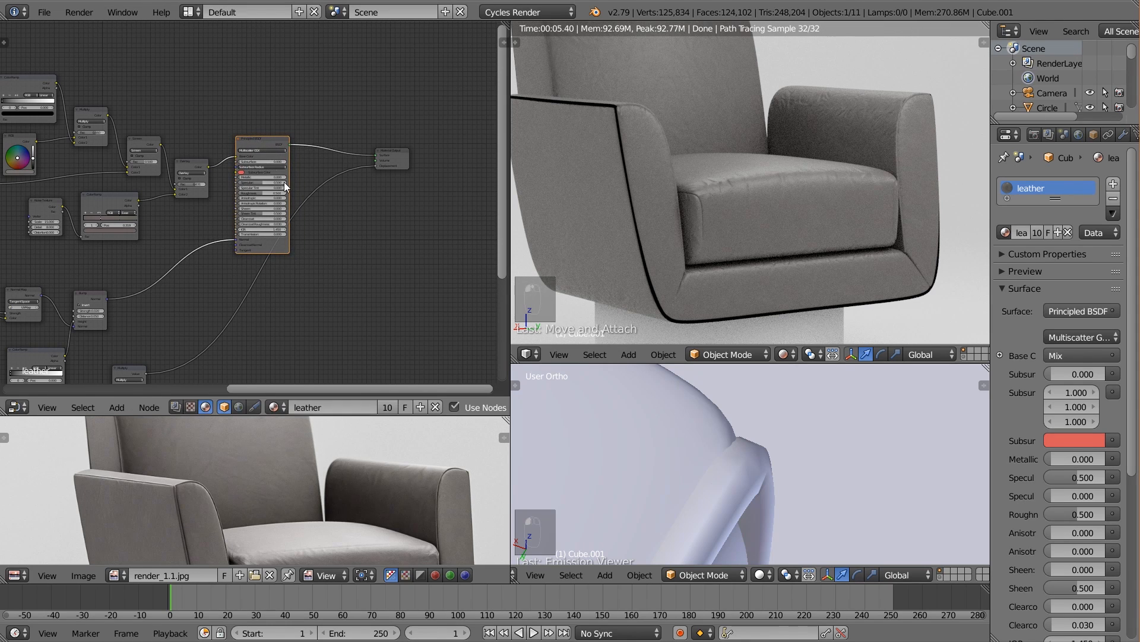
{"action": "scroll", "coordinate": [285, 185], "scroll_direction": "up", "scroll_amount": 1}
{"action": "scroll", "coordinate": [272, 222], "scroll_direction": "up", "scroll_amount": 2}
{"action": "scroll", "coordinate": [297, 190], "scroll_direction": "up", "scroll_amount": 1}
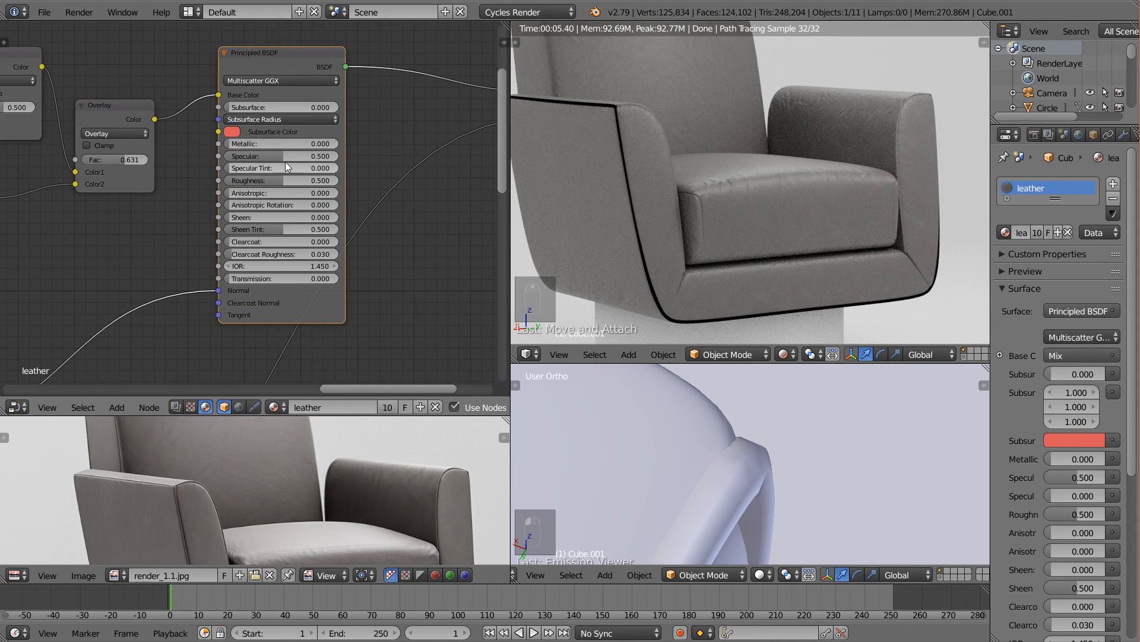
{"action": "left_click_drag", "start_coordinate": [293, 151], "coordinate": [329, 152]}
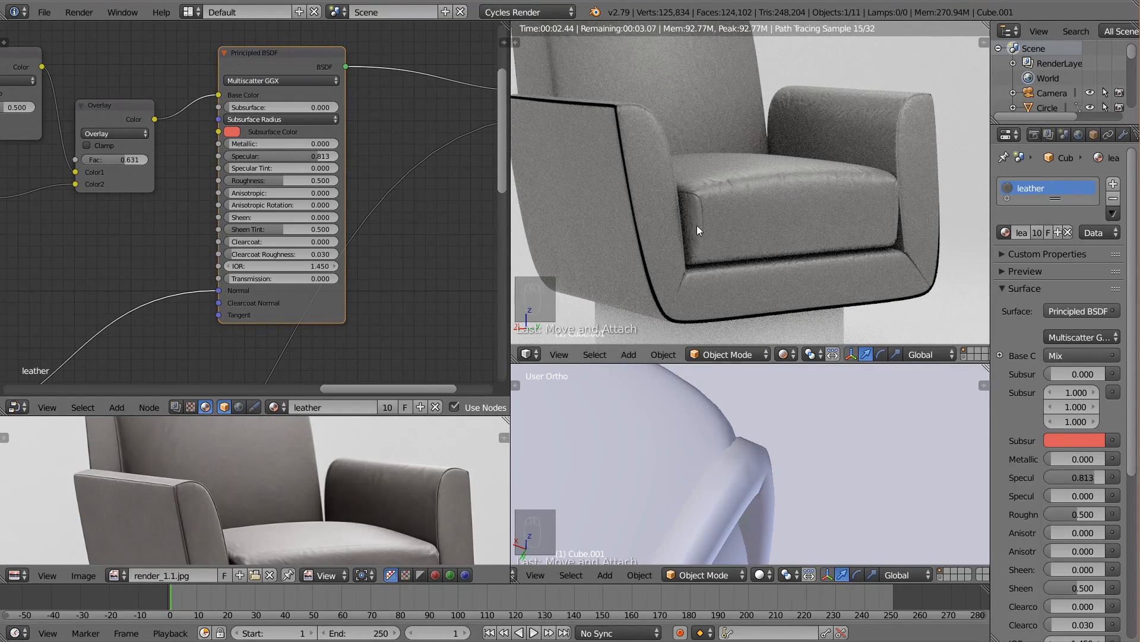
Move the Overlay node up and duplicate the Image Texture that feeds the Screen node, placing the copy below the original
{"action": "left_click_drag", "start_coordinate": [117, 111], "coordinate": [122, 72]}
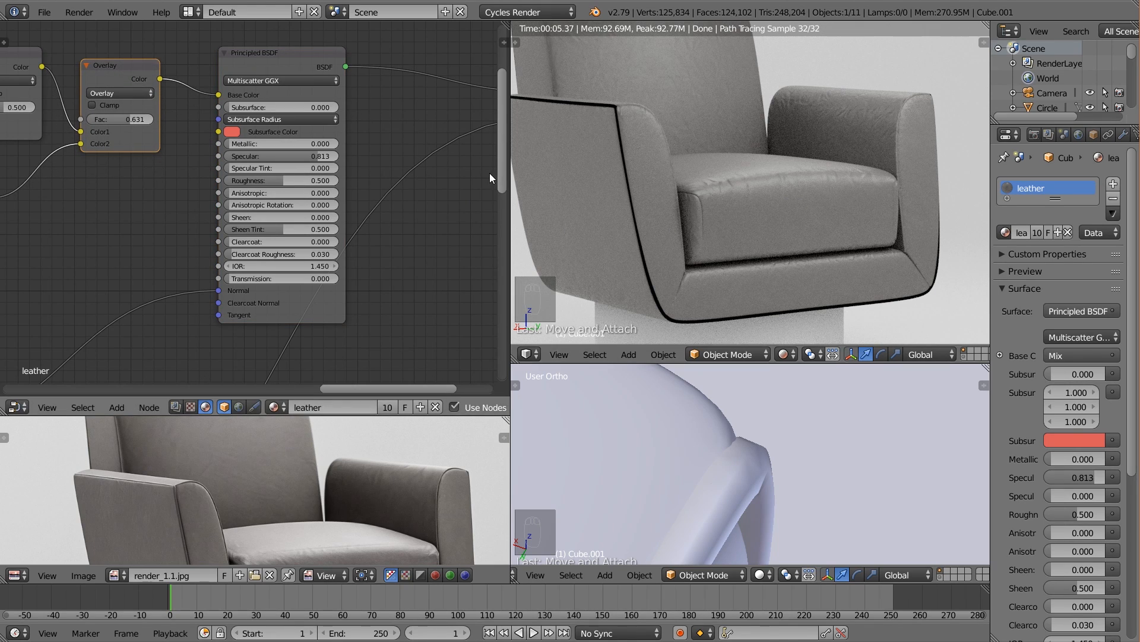
{"action": "middle_click_drag", "start_coordinate": [263, 278], "coordinate": [393, 244]}
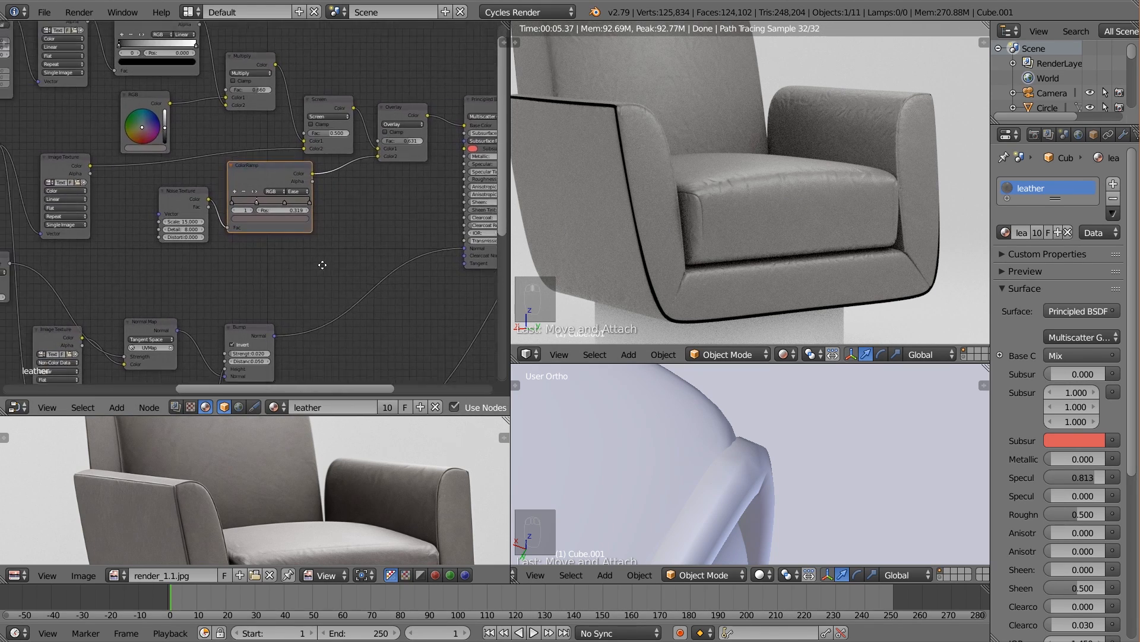
{"action": "left_click_drag", "start_coordinate": [145, 144], "coordinate": [149, 133]}
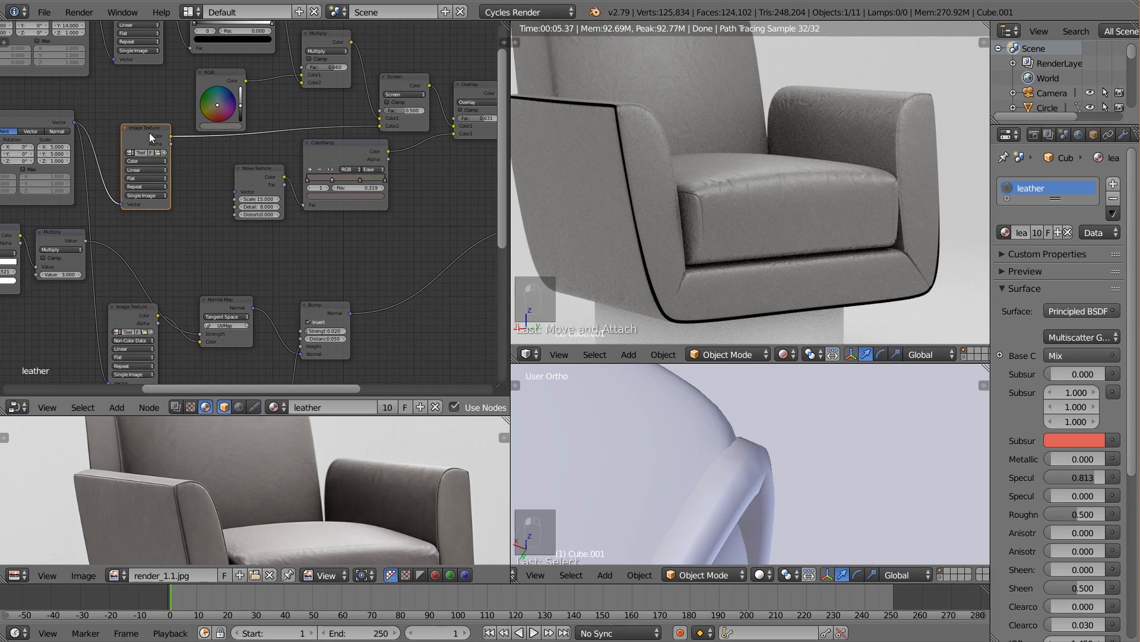
{"action": "key", "text": "shift+d"}
{"action": "left_click", "coordinate": [182, 222]}
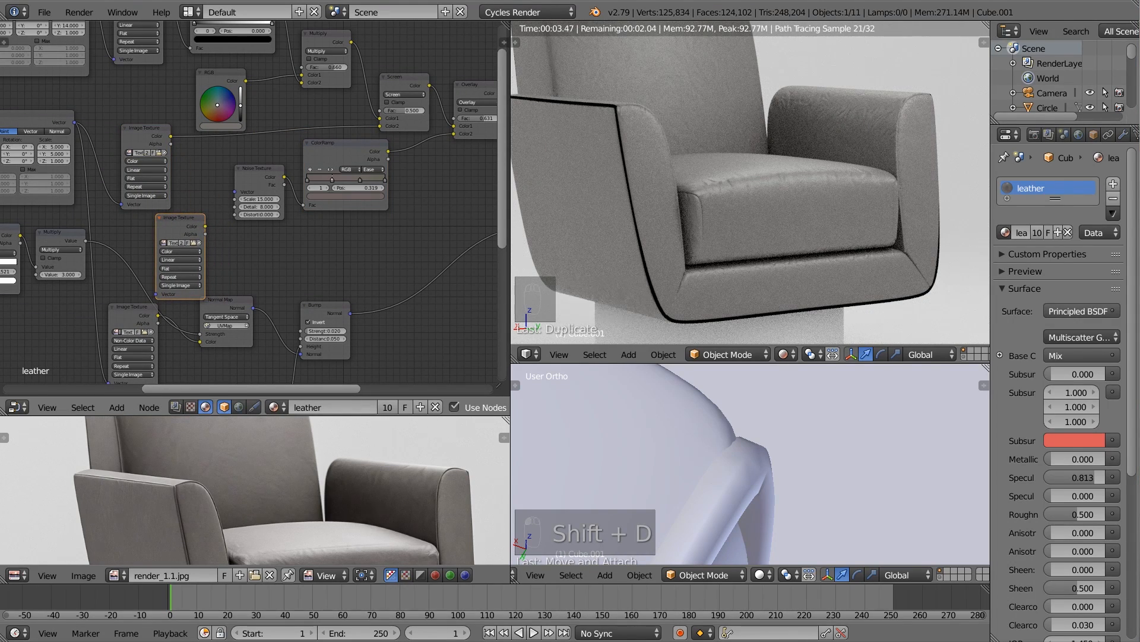
Move the Normal Map node aside and connect the scale-5 Mapping node's Vector output to the copied Image Texture
{"action": "middle_click_drag", "start_coordinate": [168, 313], "coordinate": [289, 273]}
{"action": "left_click_drag", "start_coordinate": [369, 266], "coordinate": [378, 262]}
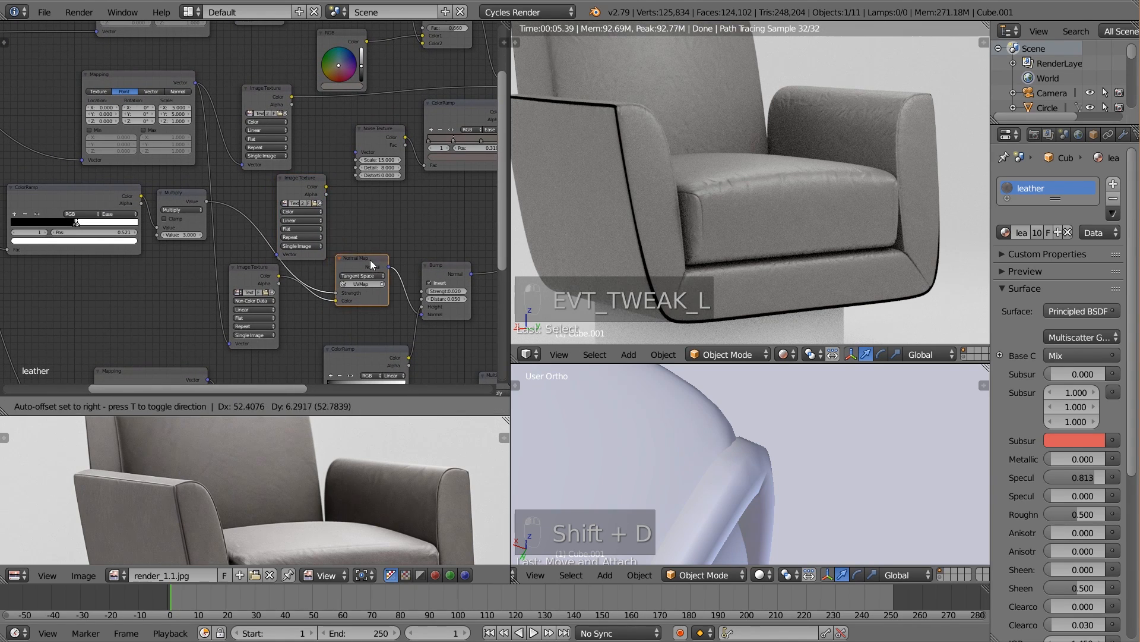
{"action": "scroll", "coordinate": [174, 223], "scroll_direction": "down", "scroll_amount": 1}
{"action": "scroll", "coordinate": [175, 223], "scroll_direction": "down", "scroll_amount": 1}
{"action": "middle_click_drag", "start_coordinate": [175, 222], "coordinate": [263, 225]}
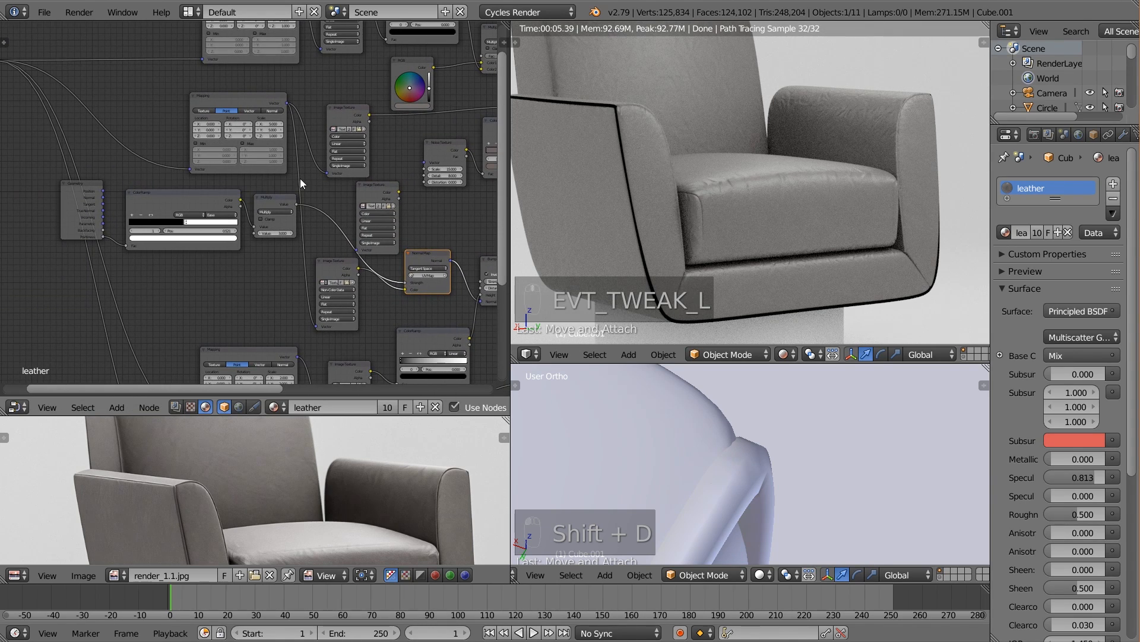
{"action": "middle_click_drag", "start_coordinate": [301, 179], "coordinate": [210, 172]}
{"action": "left_click_drag", "start_coordinate": [196, 96], "coordinate": [270, 241]}
Space out the Bump, Normal Map, colour ColorRamp and Noise Texture nodes around the copied Image Texture, shifting the copy right
{"action": "middle_click_drag", "start_coordinate": [294, 199], "coordinate": [108, 199]}
{"action": "left_click_drag", "start_coordinate": [239, 261], "coordinate": [262, 290]}
{"action": "left_click_drag", "start_coordinate": [161, 255], "coordinate": [172, 277]}
{"action": "left_click_drag", "start_coordinate": [247, 141], "coordinate": [223, 107]}
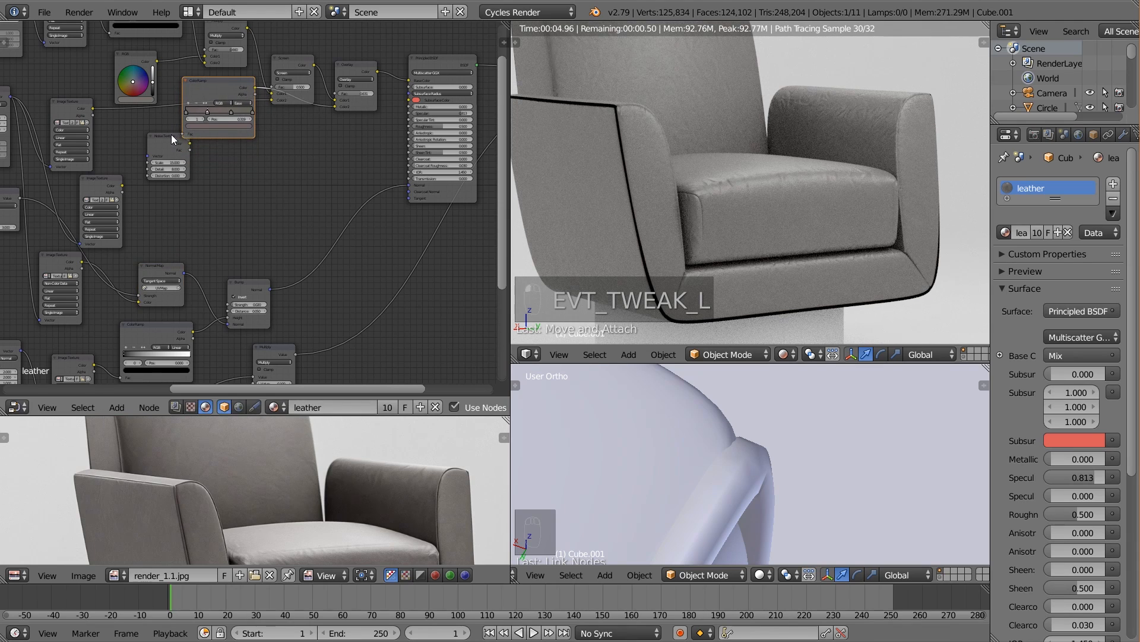
{"action": "left_click_drag", "start_coordinate": [171, 134], "coordinate": [135, 112]}
{"action": "left_click_drag", "start_coordinate": [92, 187], "coordinate": [131, 191]}
Load TexturesCom_SpaceBlanket_1024_roughness.tiff from the Textures folder into the copied Image Texture, browsing the files as thumbnails
{"action": "scroll", "coordinate": [152, 197], "scroll_direction": "up", "scroll_amount": 6}
{"action": "middle_click_drag", "start_coordinate": [143, 201], "coordinate": [220, 224]}
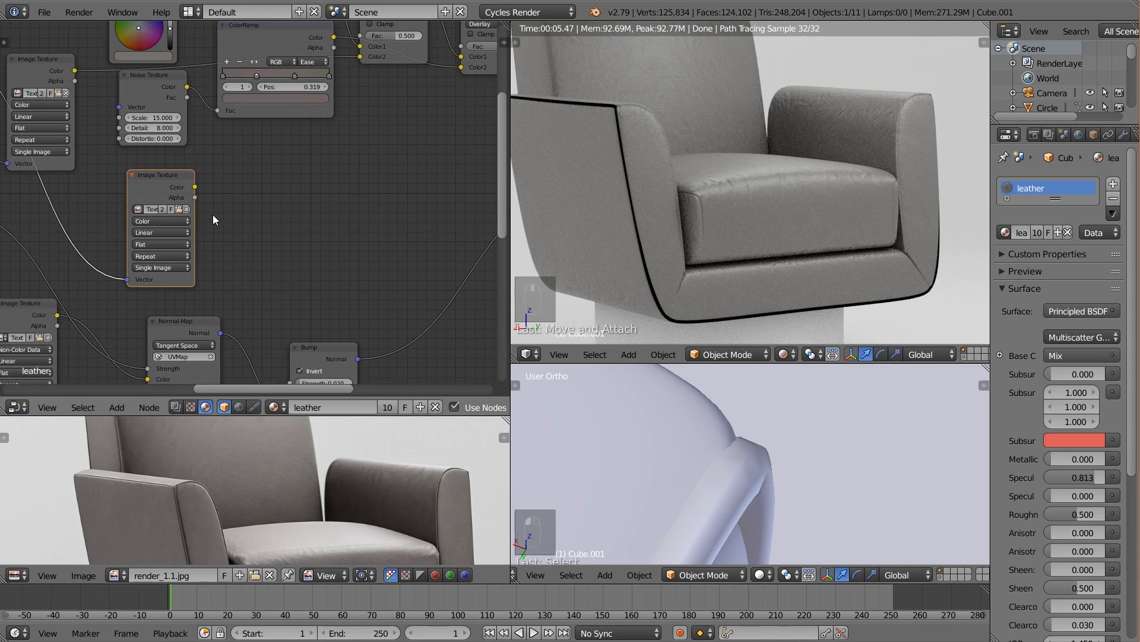
{"action": "left_click", "coordinate": [179, 209]}
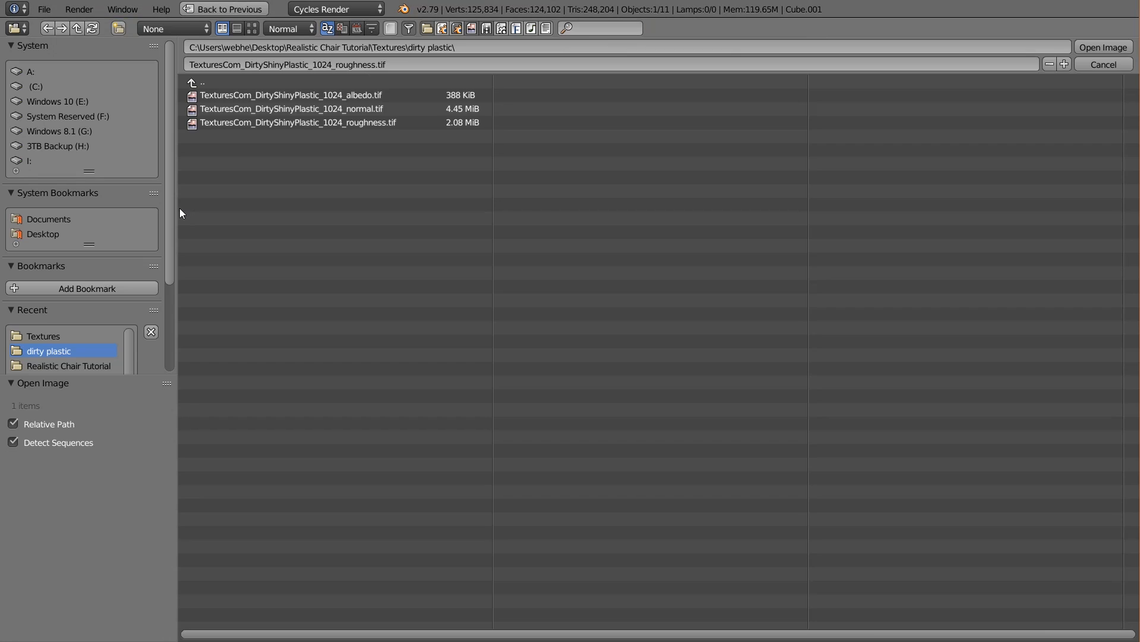
{"action": "left_click", "coordinate": [241, 82]}
{"action": "left_click", "coordinate": [252, 29]}
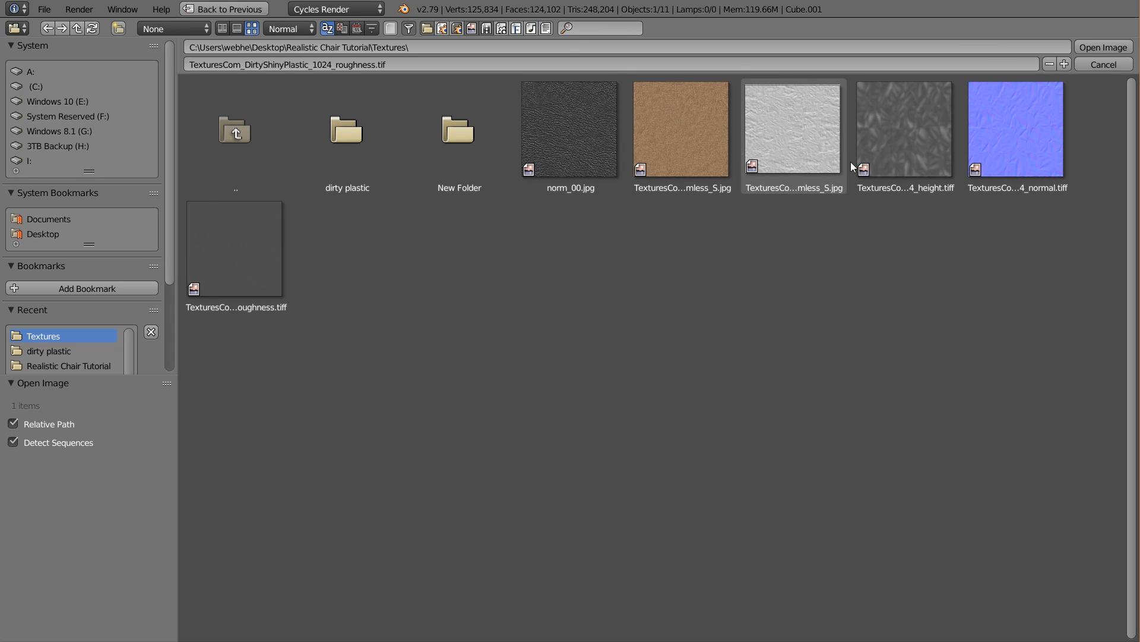
{"action": "left_click", "coordinate": [253, 261]}
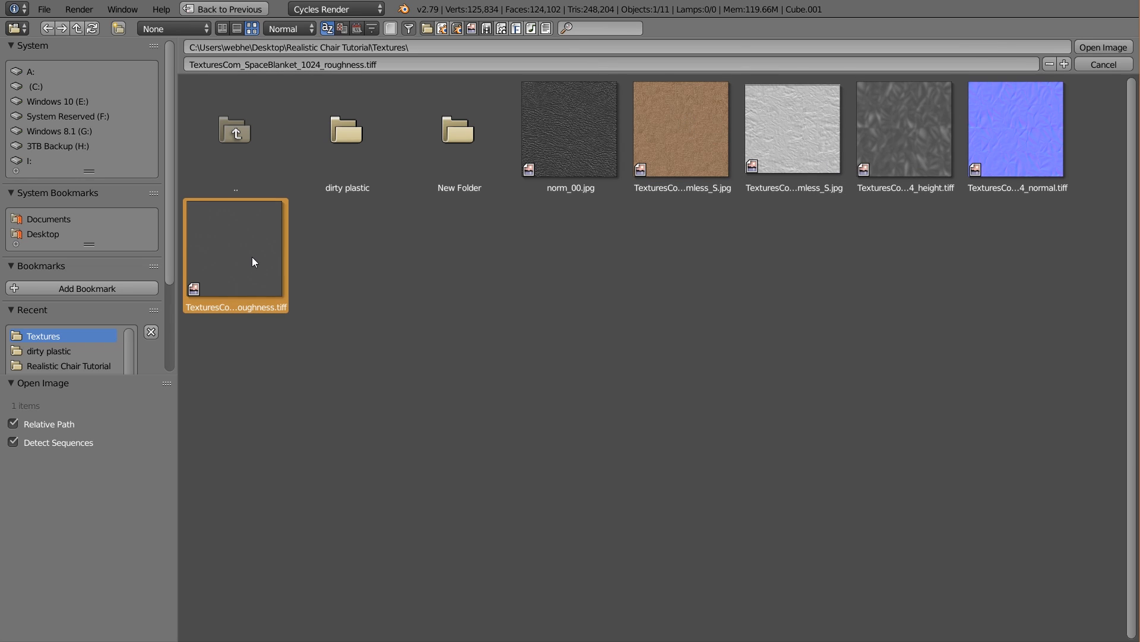
{"action": "double_click", "coordinate": [274, 254]}
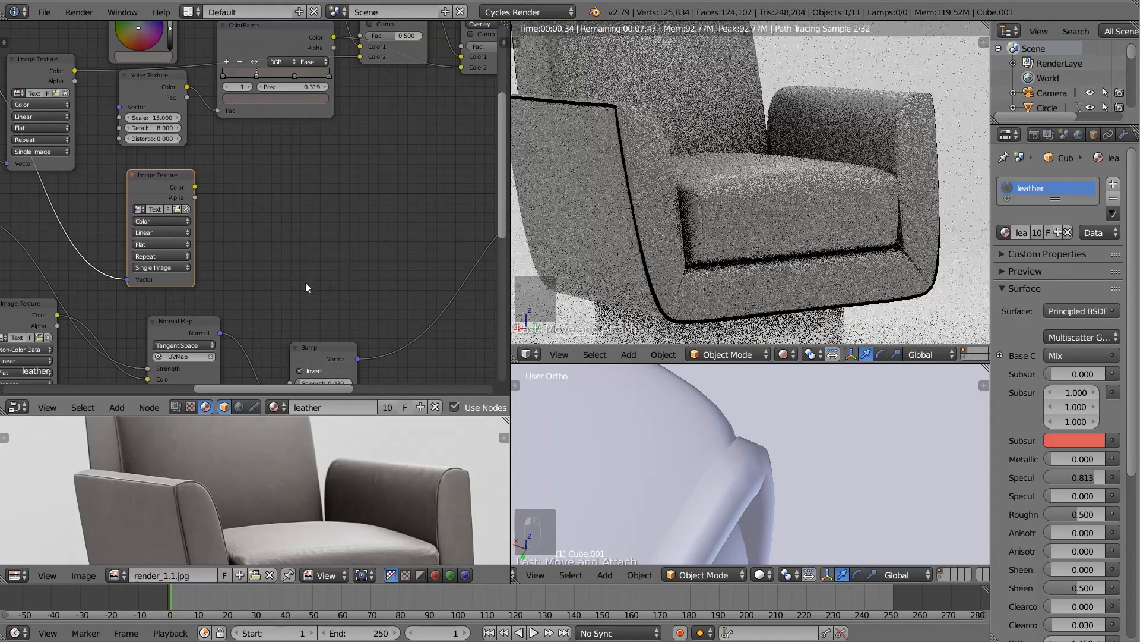
Connect the roughness Image Texture's Color output to the Principled BSDF's Roughness and set the texture to Non-Color Data
{"action": "scroll", "coordinate": [358, 243], "scroll_direction": "down", "scroll_amount": 1}
{"action": "middle_click_drag", "start_coordinate": [327, 244], "coordinate": [221, 272]}
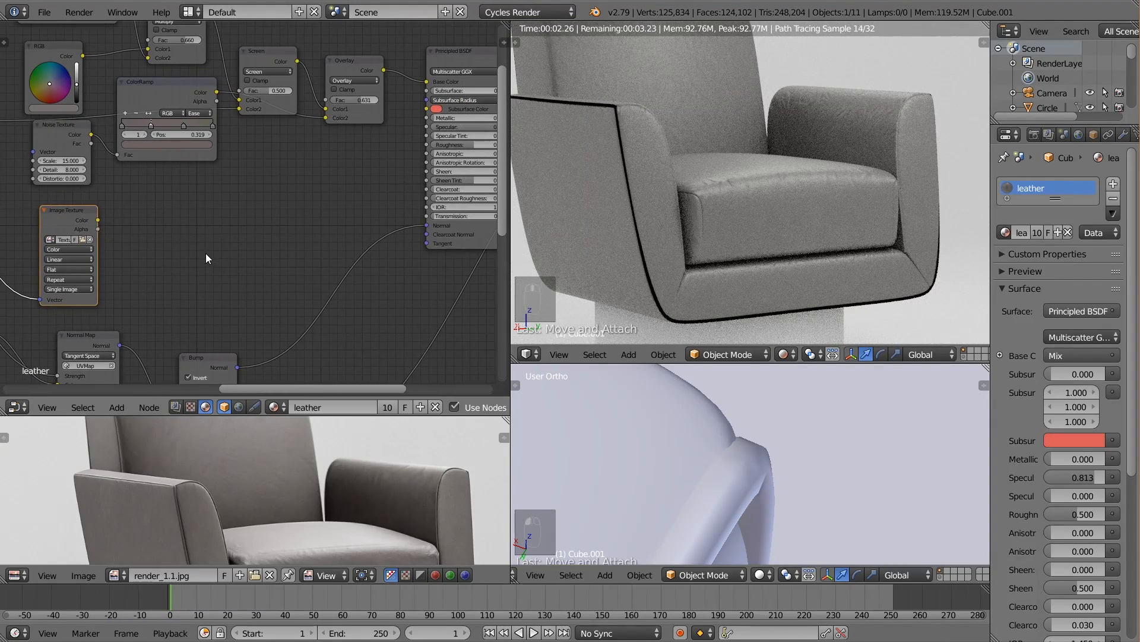
{"action": "left_click_drag", "start_coordinate": [98, 218], "coordinate": [423, 144]}
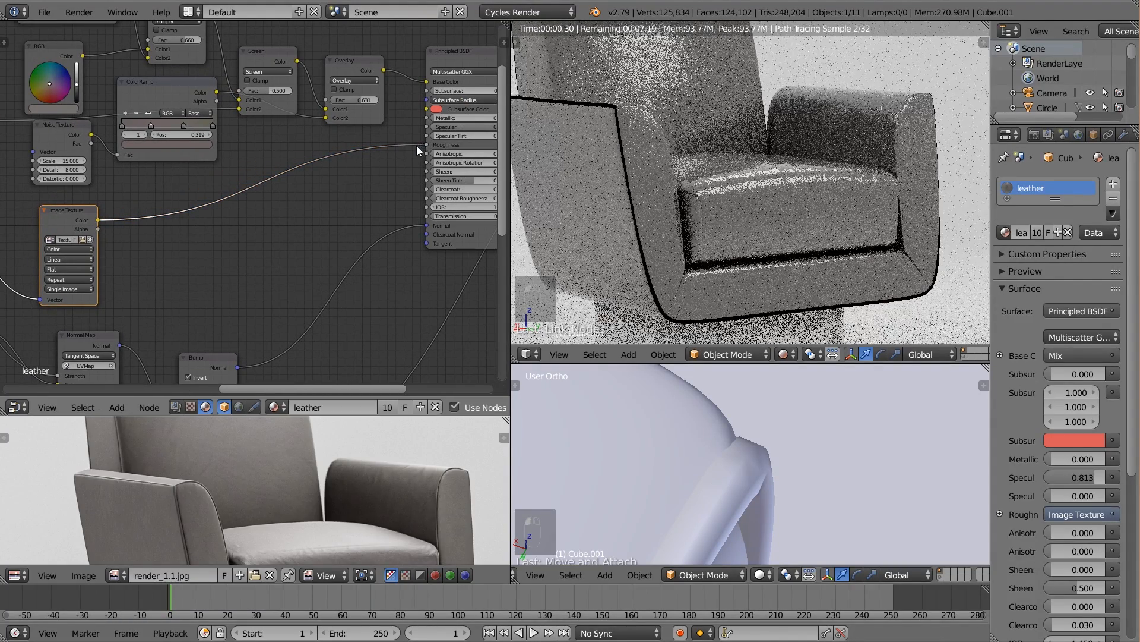
{"action": "left_click", "coordinate": [73, 248]}
{"action": "left_click", "coordinate": [72, 230]}
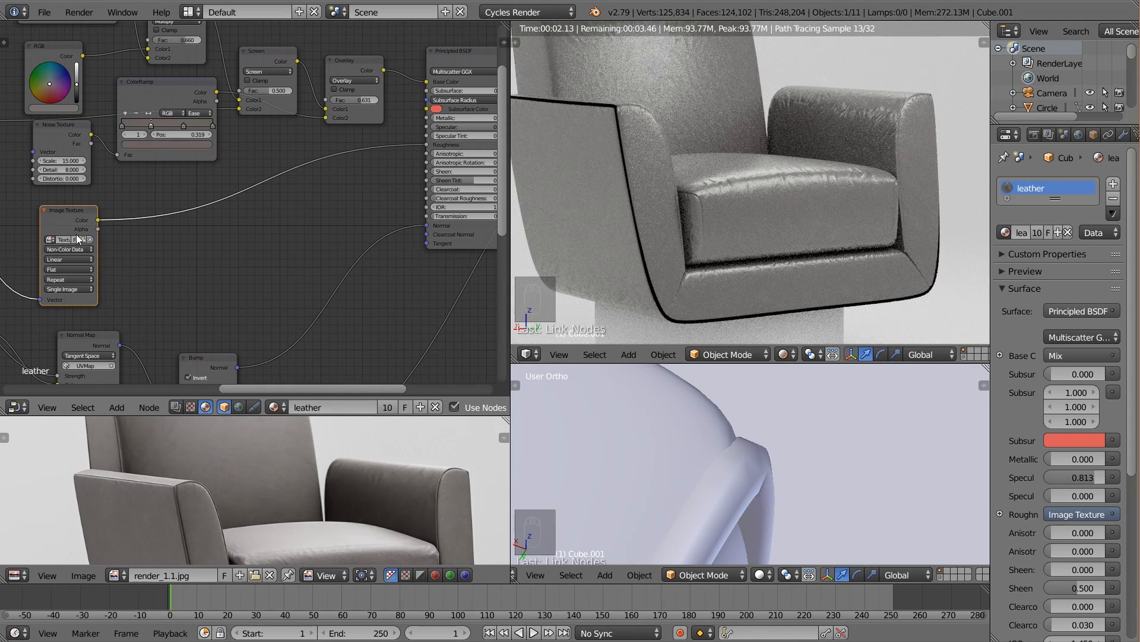
{"action": "left_click", "coordinate": [70, 236]}
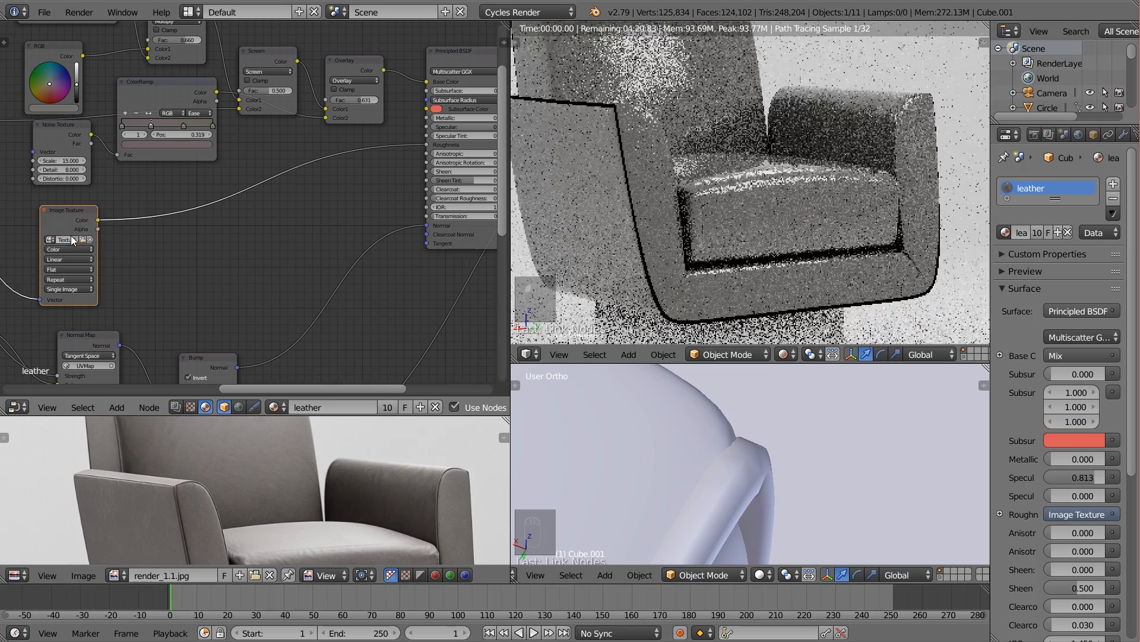
{"action": "left_click", "coordinate": [81, 247]}
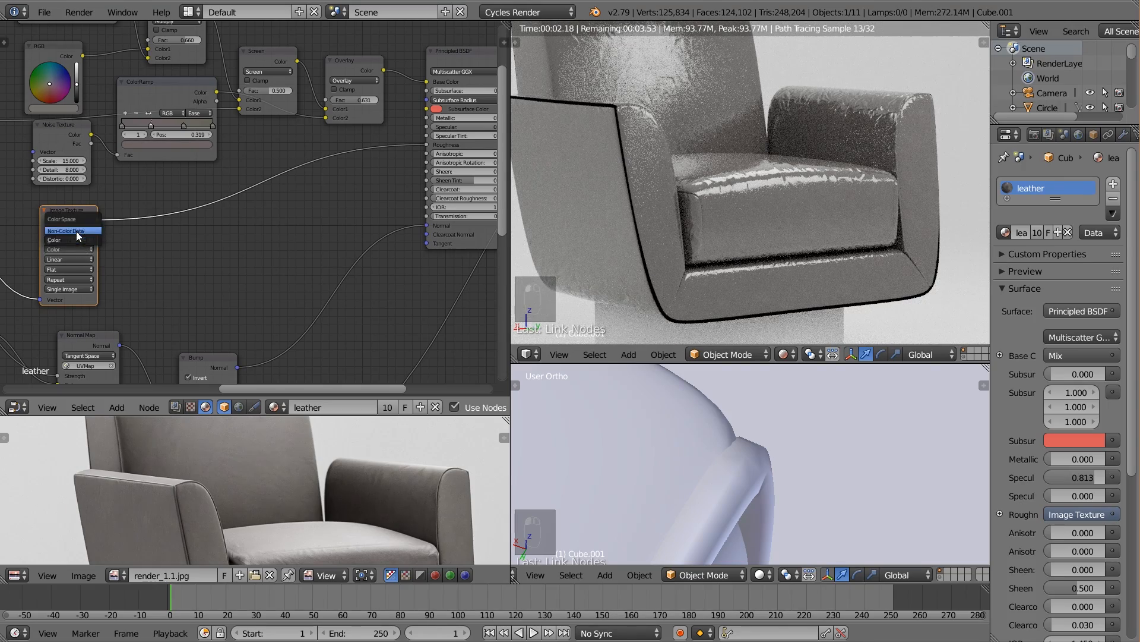
{"action": "left_click", "coordinate": [76, 230]}
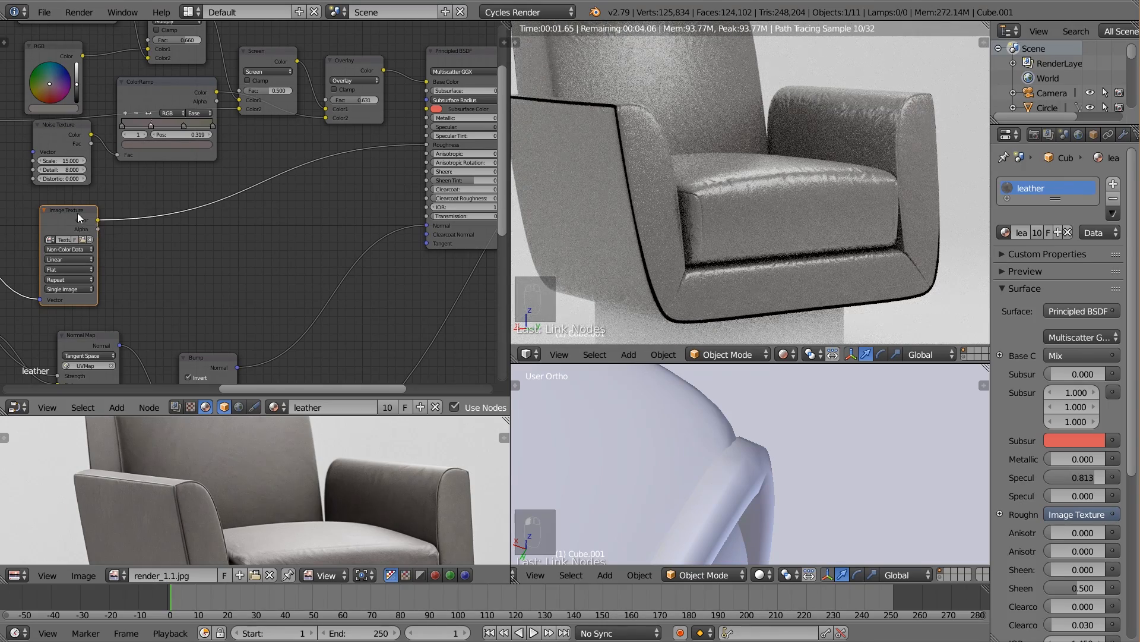
{"action": "left_click_drag", "start_coordinate": [78, 213], "coordinate": [85, 219]}
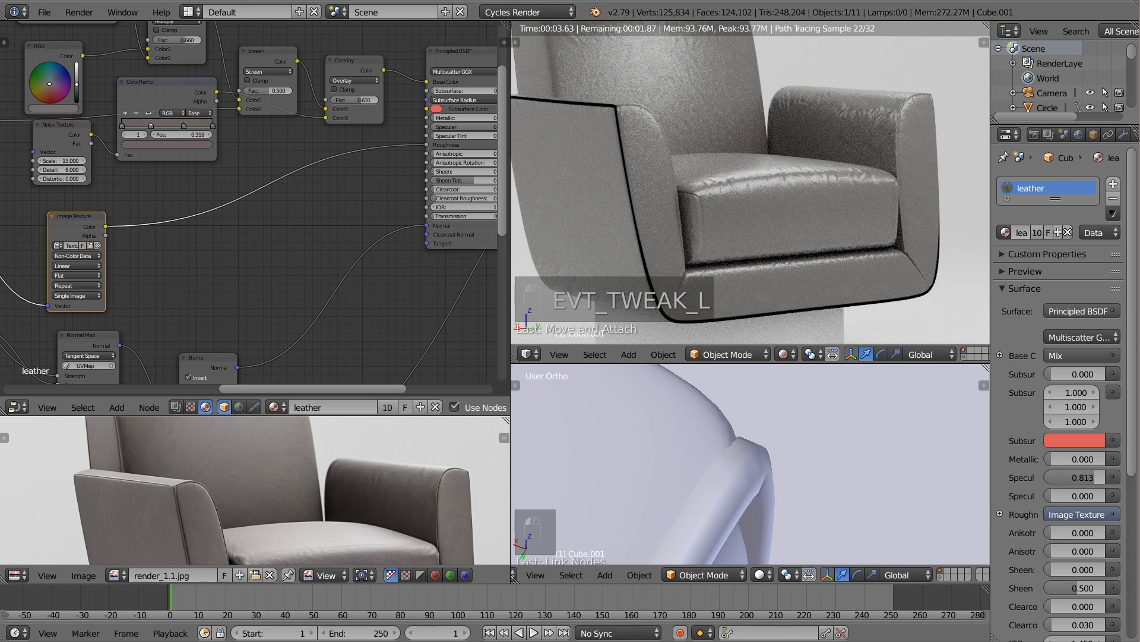
Shift the displacement Multiply node with value 0.100 slightly right, away from the Bump node
{"action": "middle_click_drag", "start_coordinate": [233, 251], "coordinate": [259, 76]}
{"action": "scroll", "coordinate": [240, 198], "scroll_direction": "down", "scroll_amount": 2}
{"action": "middle_click_drag", "start_coordinate": [98, 309], "coordinate": [153, 311]}
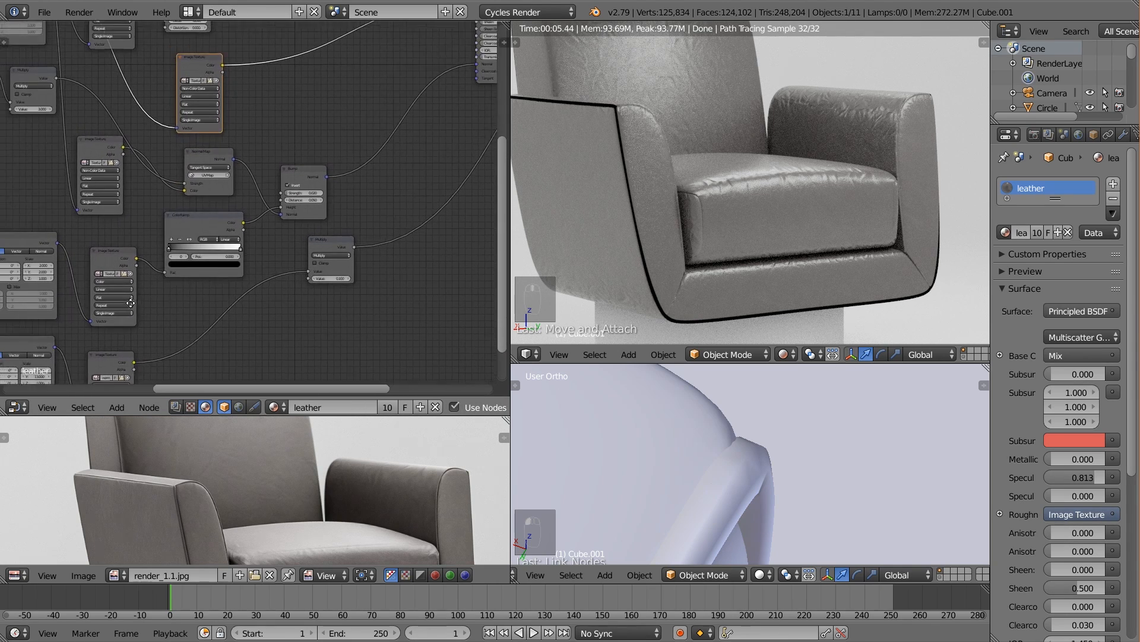
{"action": "scroll", "coordinate": [152, 308], "scroll_direction": "up", "scroll_amount": 1}
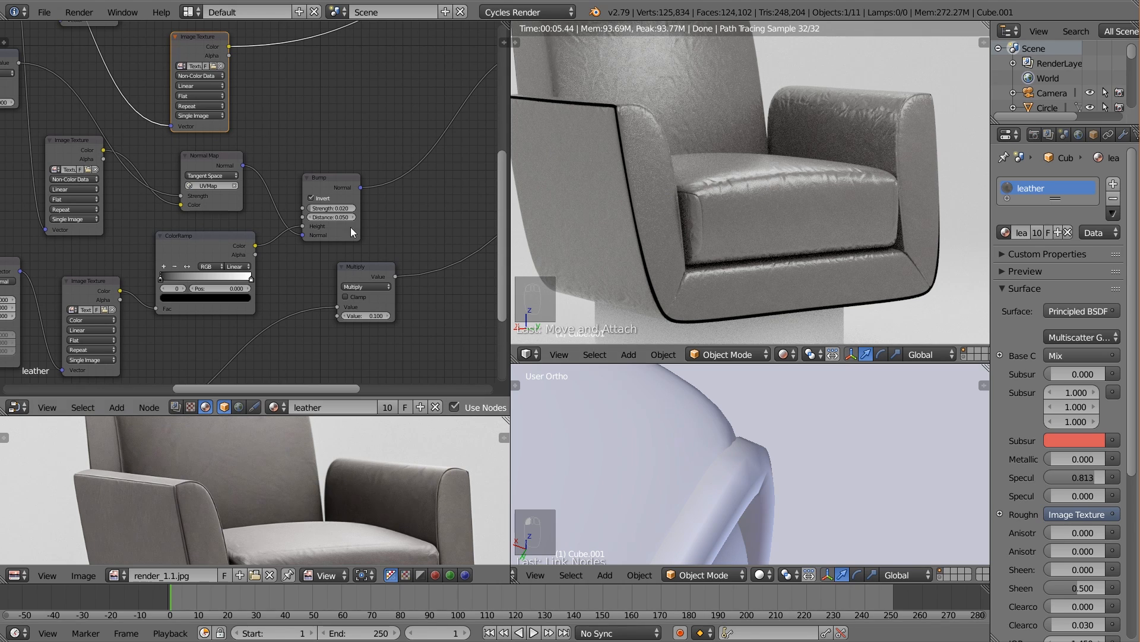
{"action": "scroll", "coordinate": [279, 120], "scroll_direction": "up", "scroll_amount": 1}
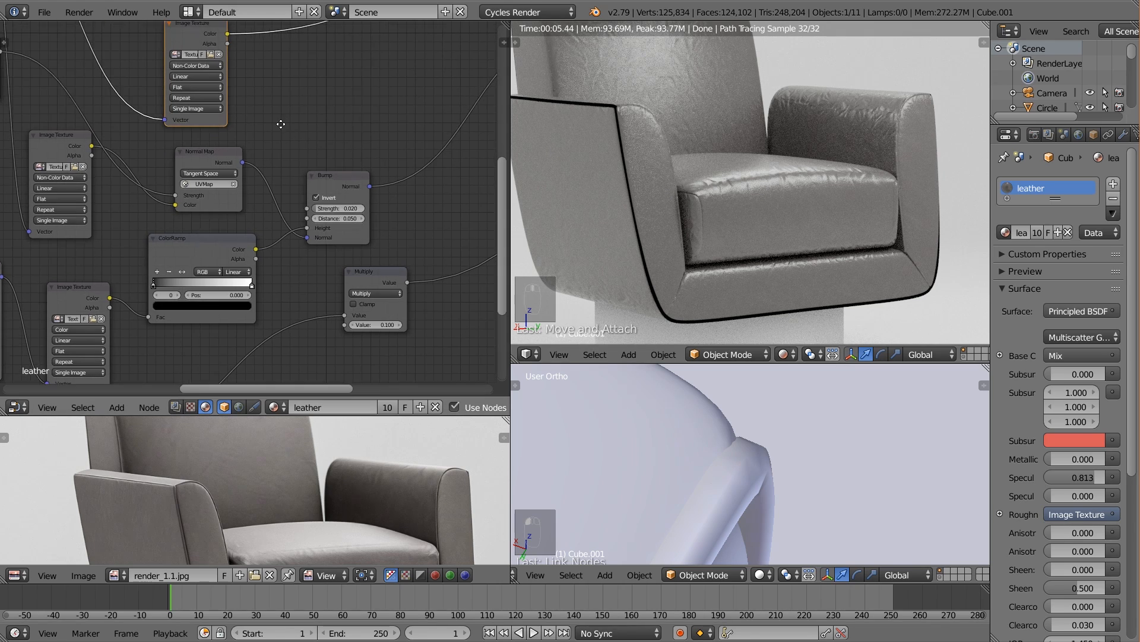
{"action": "middle_click_drag", "start_coordinate": [280, 121], "coordinate": [294, 73]}
{"action": "scroll", "coordinate": [269, 103], "scroll_direction": "down", "scroll_amount": 1}
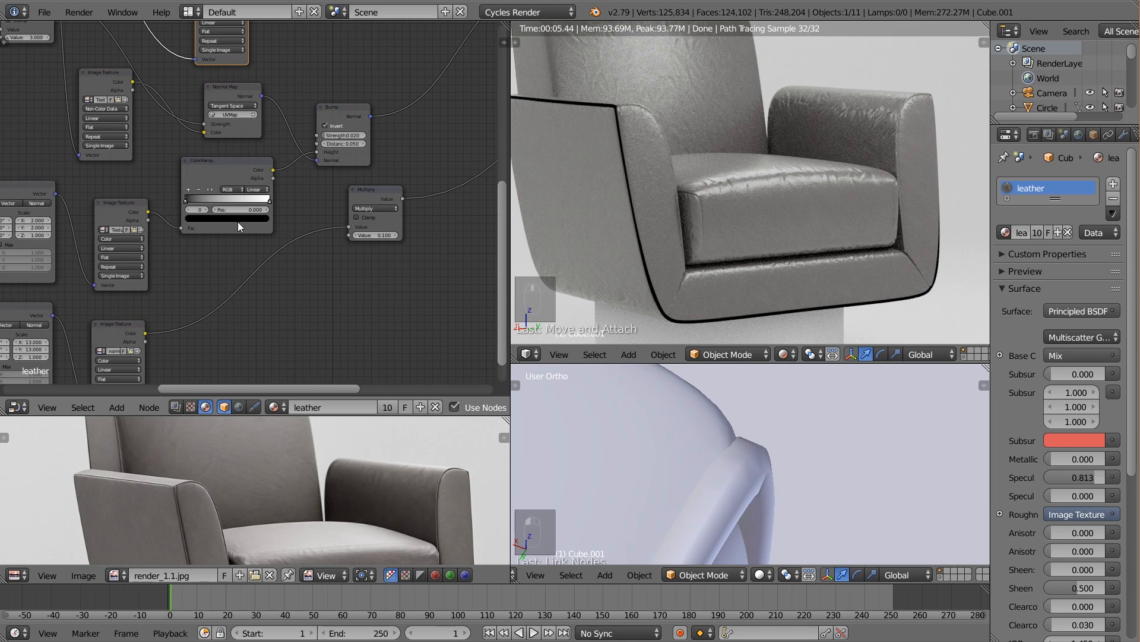
{"action": "scroll", "coordinate": [249, 222], "scroll_direction": "down", "scroll_amount": 1}
{"action": "middle_click_drag", "start_coordinate": [272, 221], "coordinate": [178, 232]}
{"action": "left_click_drag", "start_coordinate": [257, 205], "coordinate": [274, 205]}
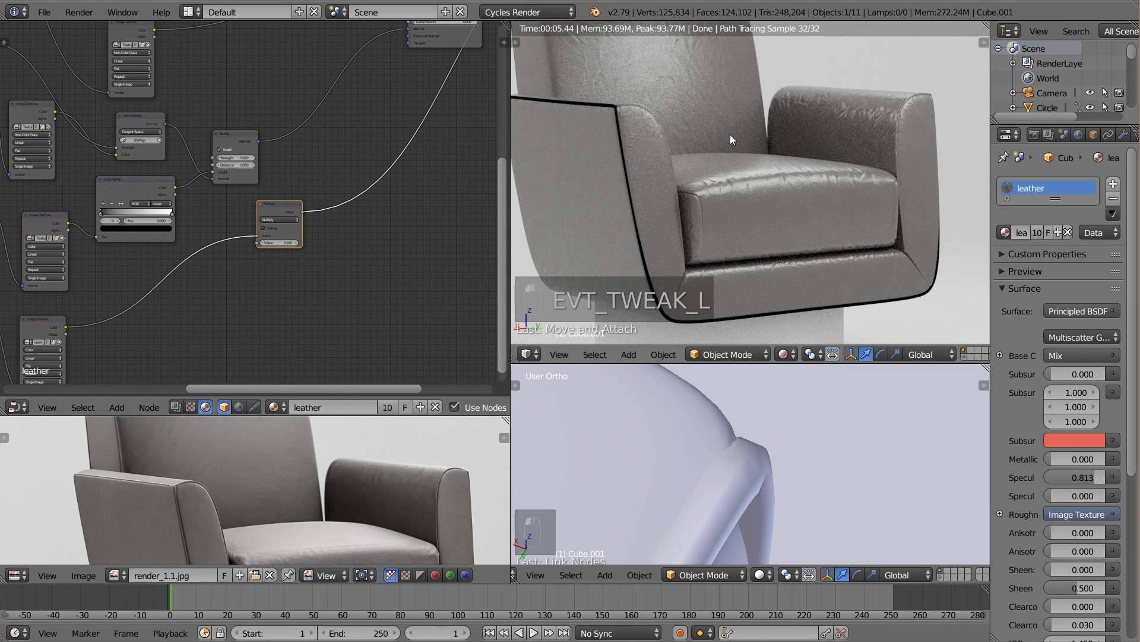
Insert a MixRGB node between the roughness Image Texture and the Roughness input, set it to Overlay, and shift it right
{"action": "middle_click_drag", "start_coordinate": [259, 176], "coordinate": [253, 282]}
{"action": "key", "text": "shift+a"}
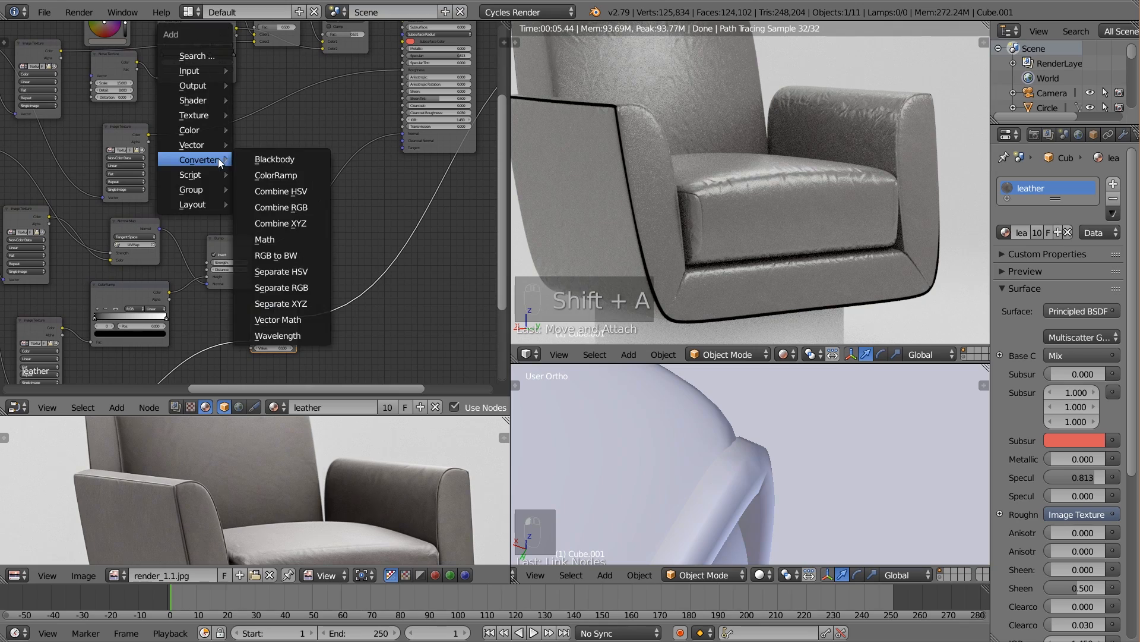
{"action": "mouse_move", "coordinate": [196, 130]}
{"action": "left_click", "coordinate": [297, 208]}
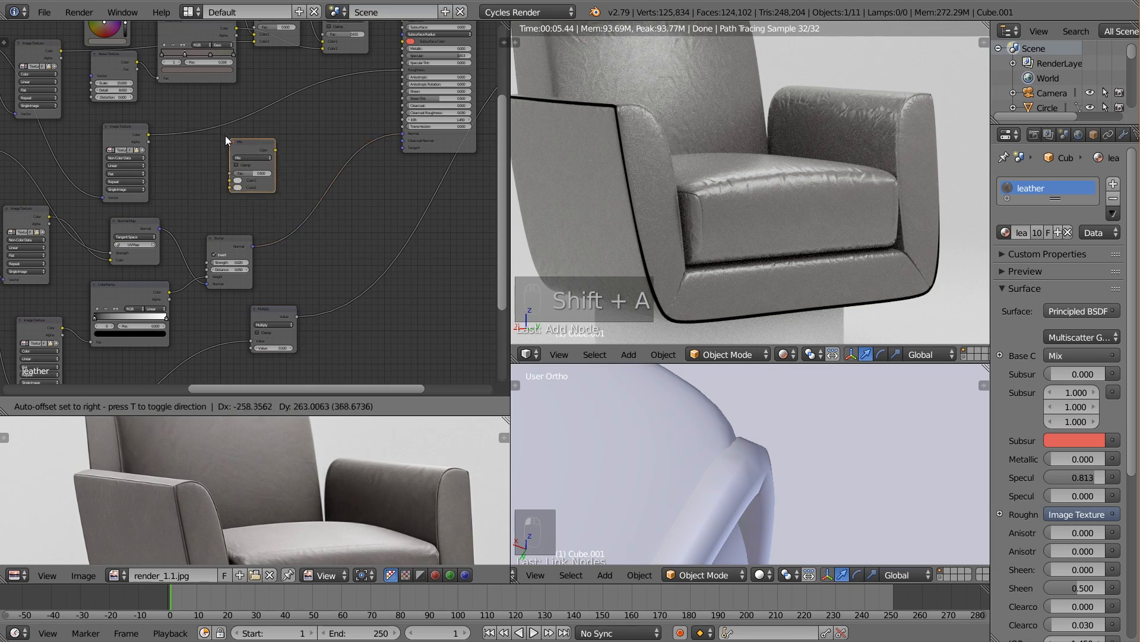
{"action": "left_click", "coordinate": [172, 121]}
{"action": "left_click", "coordinate": [204, 139]}
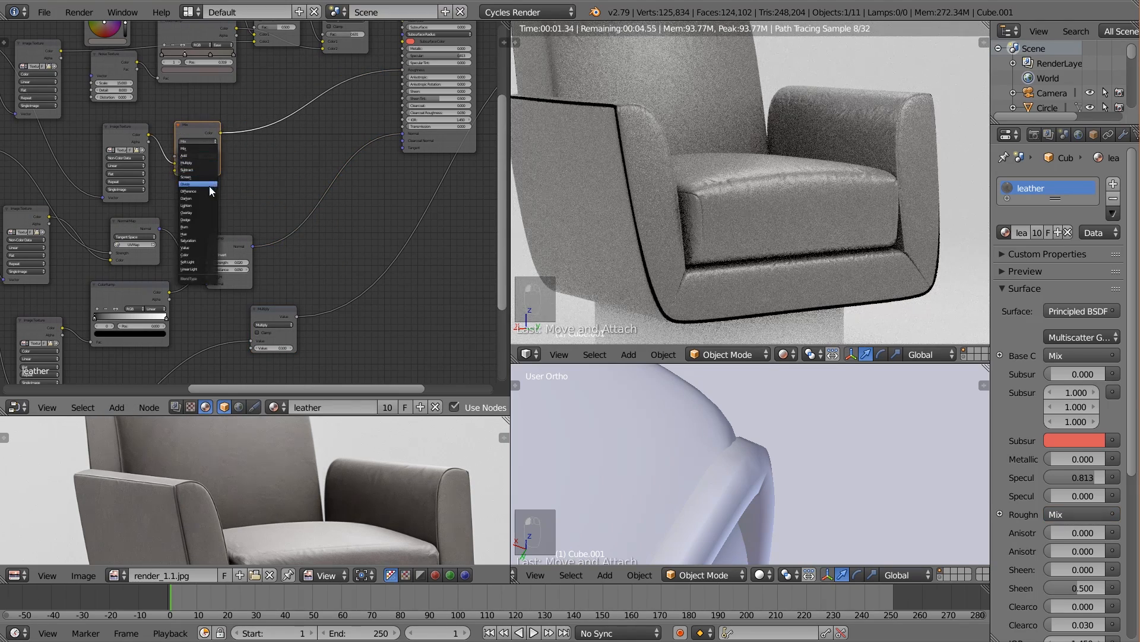
{"action": "left_click", "coordinate": [197, 212]}
{"action": "left_click_drag", "start_coordinate": [194, 133], "coordinate": [245, 125]}
Connect the Color output of the Image Texture driving the displacement Multiply to the roughness Overlay node's Color2
{"action": "scroll", "coordinate": [242, 136], "scroll_direction": "down", "scroll_amount": 1}
{"action": "middle_click_drag", "start_coordinate": [229, 169], "coordinate": [254, 107]}
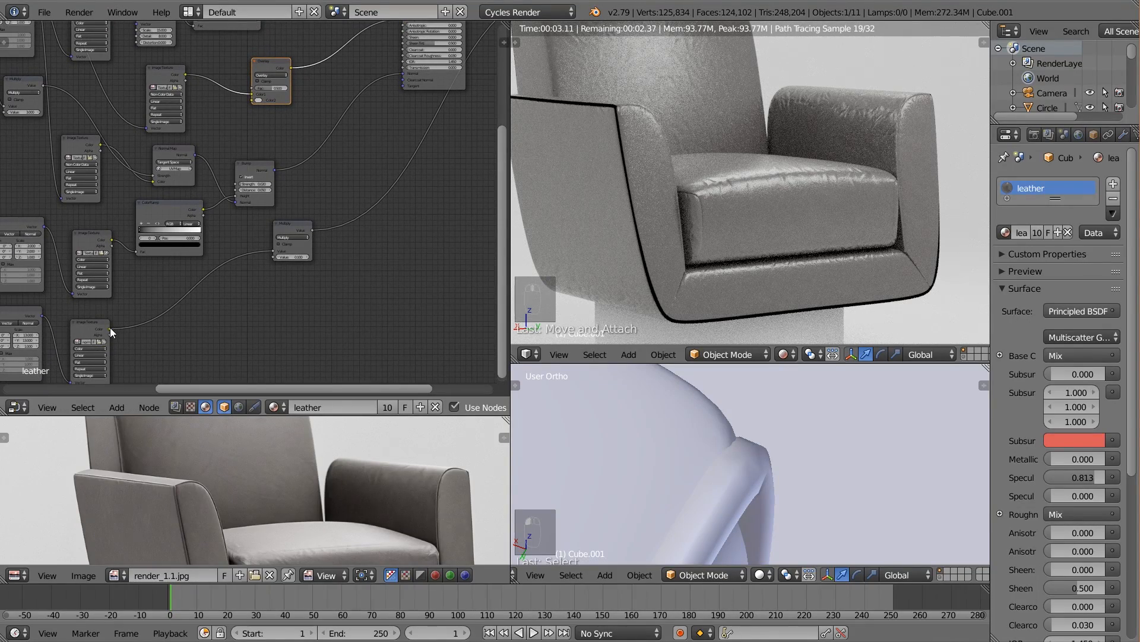
{"action": "left_click_drag", "start_coordinate": [110, 326], "coordinate": [255, 100]}
{"action": "scroll", "coordinate": [321, 121], "scroll_direction": "down", "scroll_amount": 1}
{"action": "middle_click_drag", "start_coordinate": [321, 121], "coordinate": [264, 256]}
Set the roughness Overlay node's Fac to 0.689 and nudge the node left
{"action": "scroll", "coordinate": [244, 210], "scroll_direction": "up", "scroll_amount": 1}
{"action": "scroll", "coordinate": [263, 256], "scroll_direction": "up", "scroll_amount": 2}
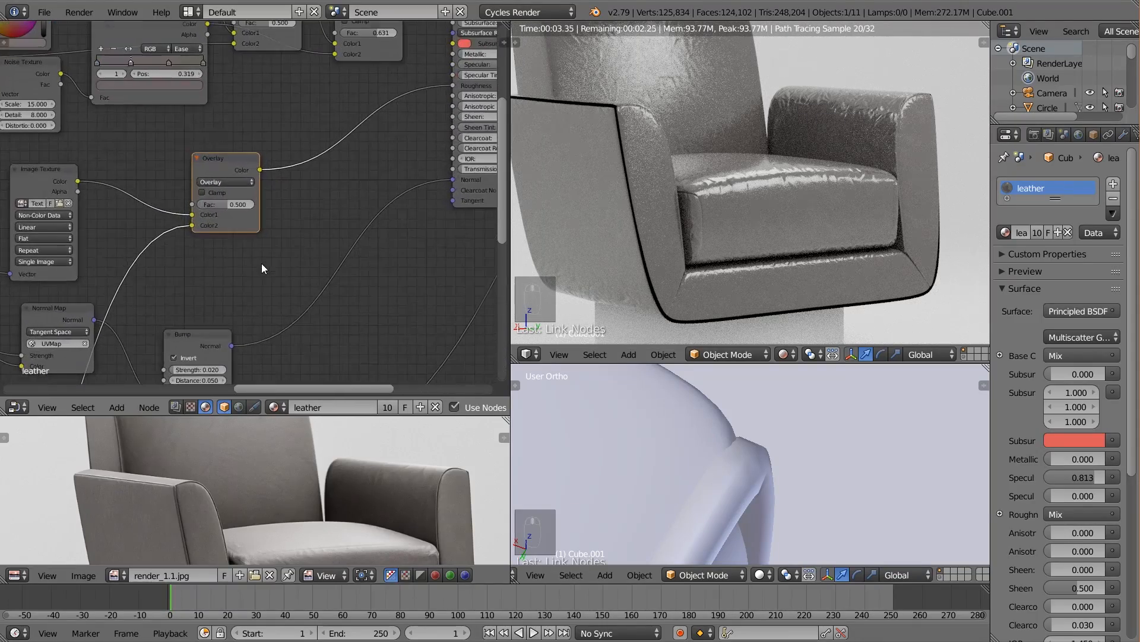
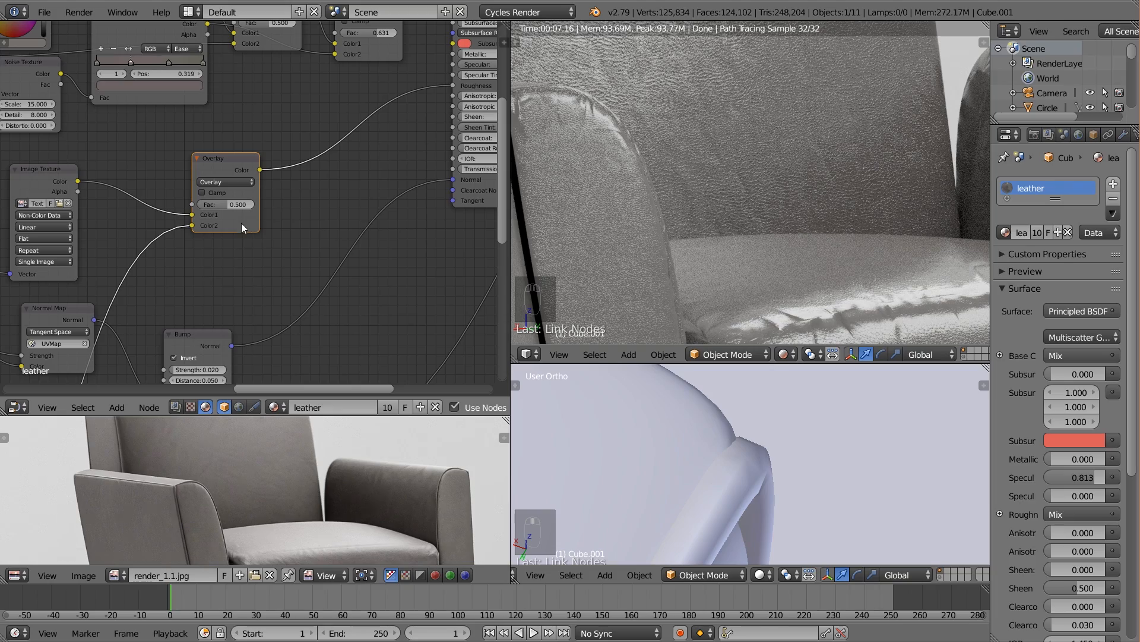
{"action": "left_click_drag", "start_coordinate": [237, 209], "coordinate": [247, 209]}
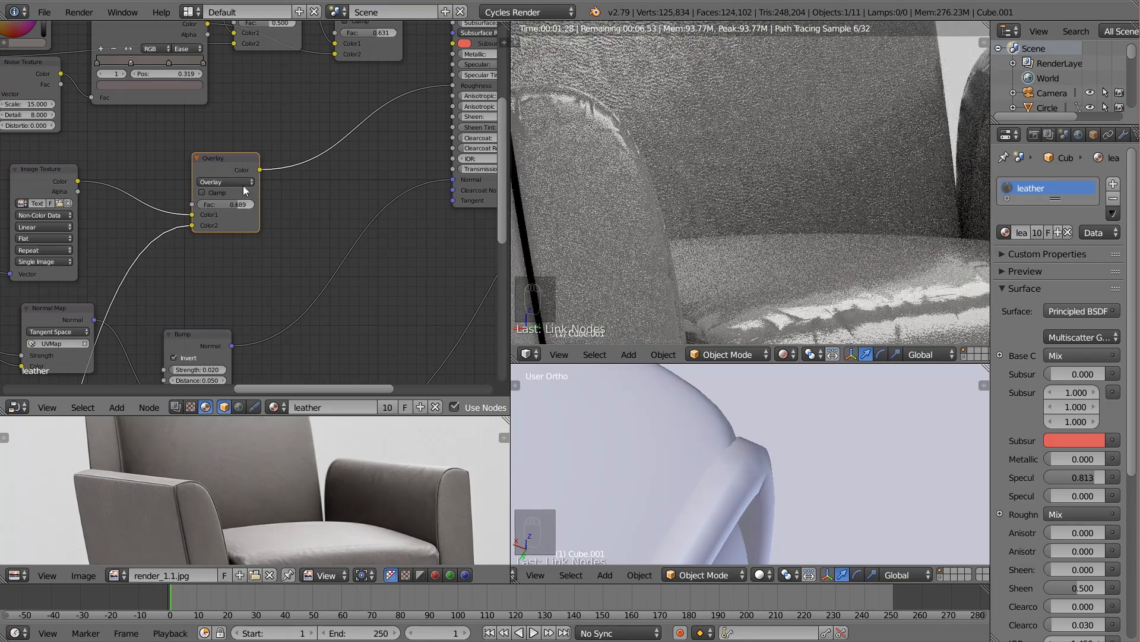
{"action": "left_click_drag", "start_coordinate": [227, 158], "coordinate": [216, 155]}
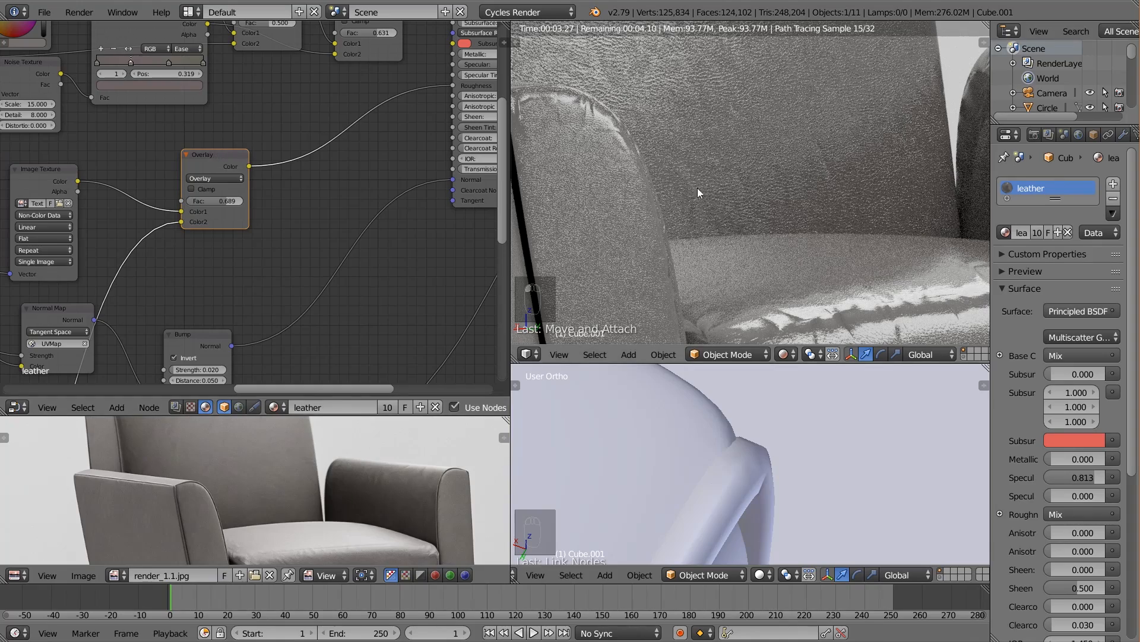
Insert a Math node between the roughness Overlay and the Principled BSDF's Roughness input, and set it to Multiply
{"action": "key", "text": "shift+a"}
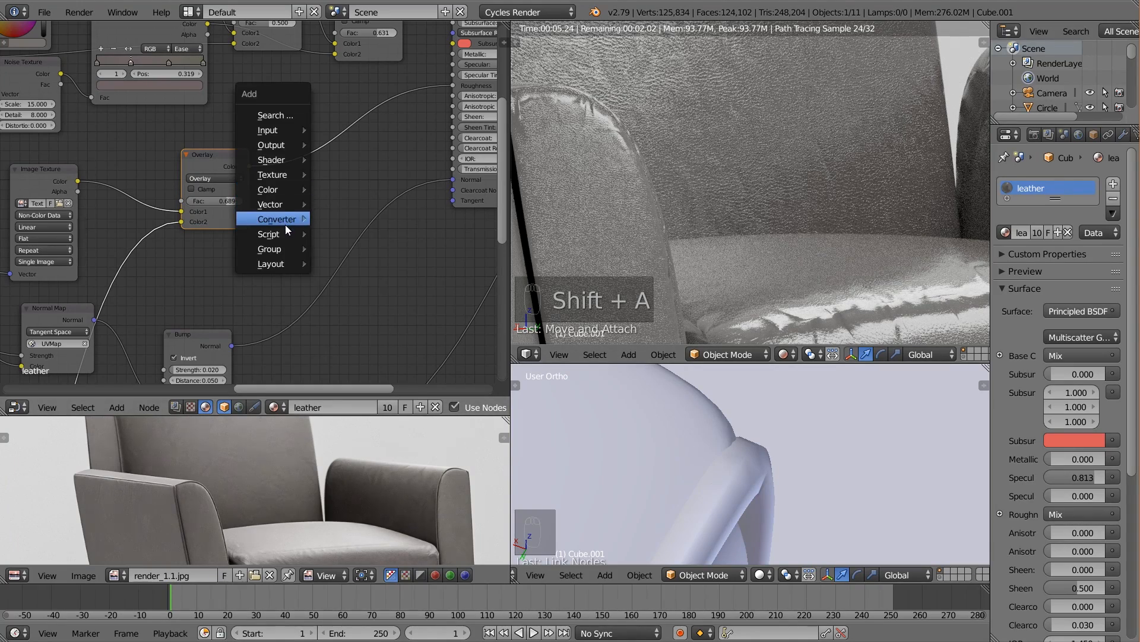
{"action": "mouse_move", "coordinate": [286, 220]}
{"action": "left_click", "coordinate": [367, 299]}
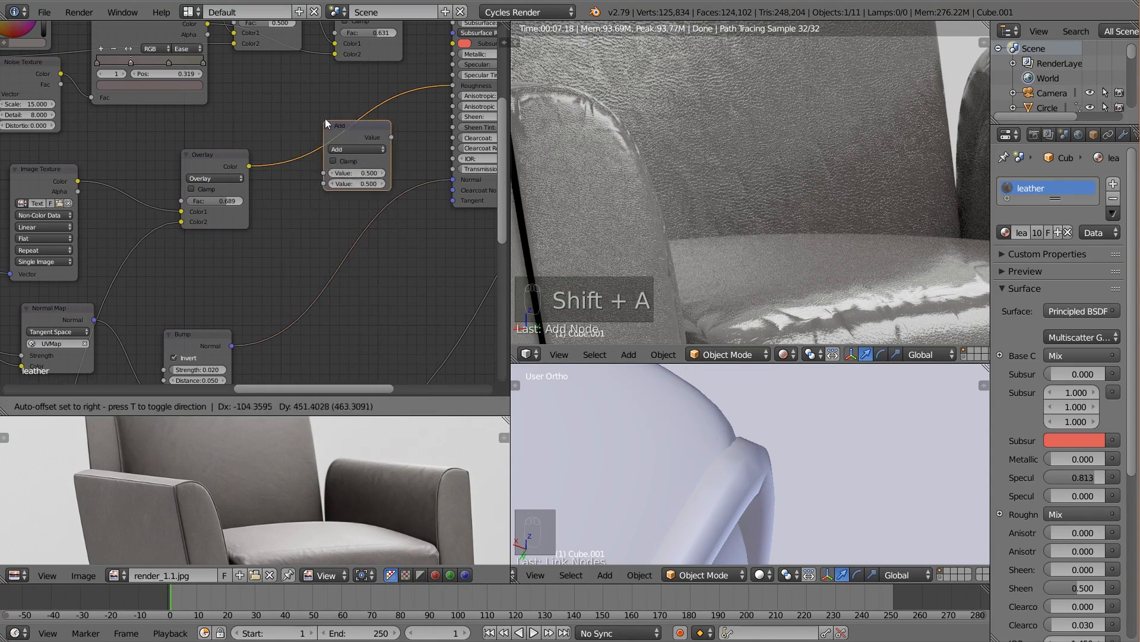
{"action": "left_click", "coordinate": [325, 119]}
{"action": "left_click", "coordinate": [365, 140]}
{"action": "left_click", "coordinate": [376, 173]}
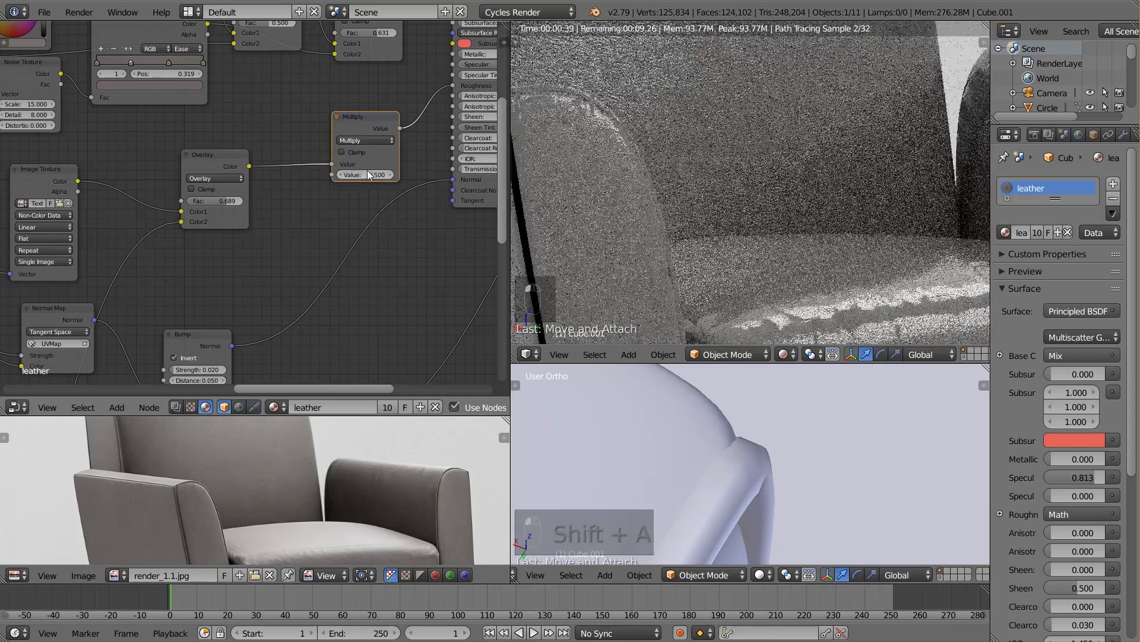
Set the roughness Multiply node's second value to 3 and check the whole chair in the rendered view
{"action": "left_click", "coordinate": [367, 174]}
{"action": "type", "text": "3"}
{"action": "key", "text": "Return"}
{"action": "left_click_drag", "start_coordinate": [367, 174], "coordinate": [360, 174]}
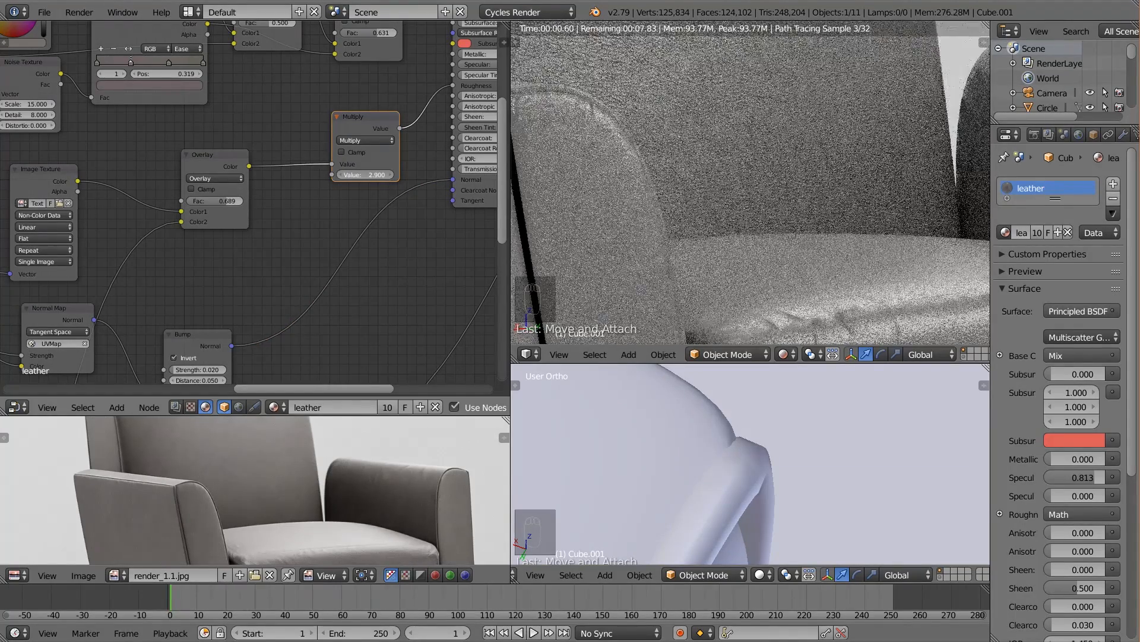
{"action": "scroll", "coordinate": [695, 234], "scroll_direction": "down", "scroll_amount": 5}
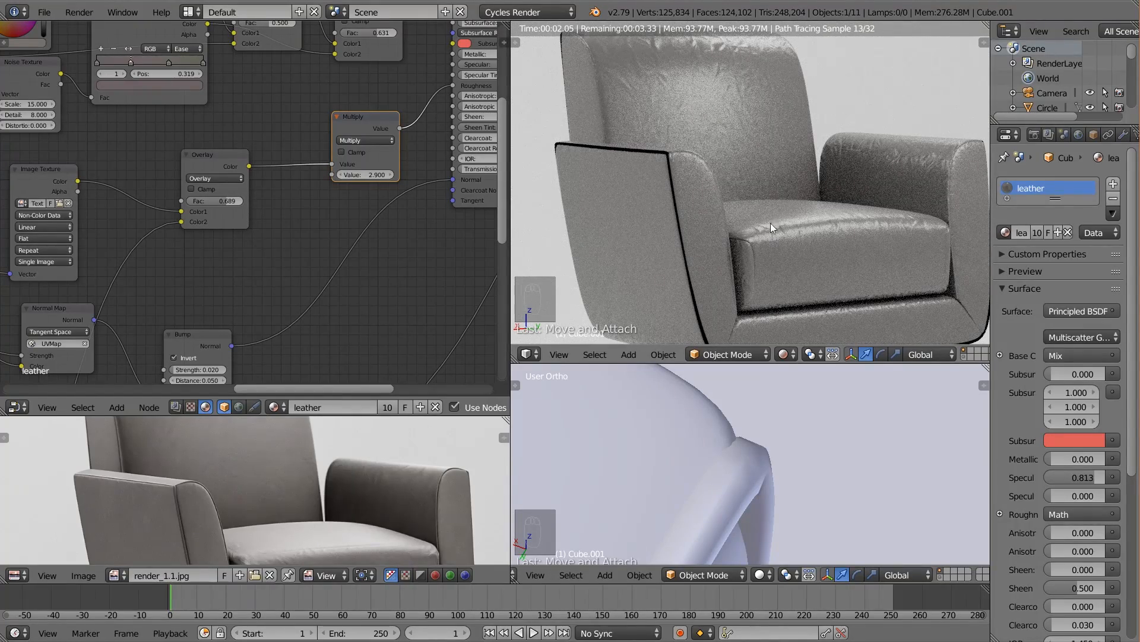
{"action": "left_click", "coordinate": [393, 175]}
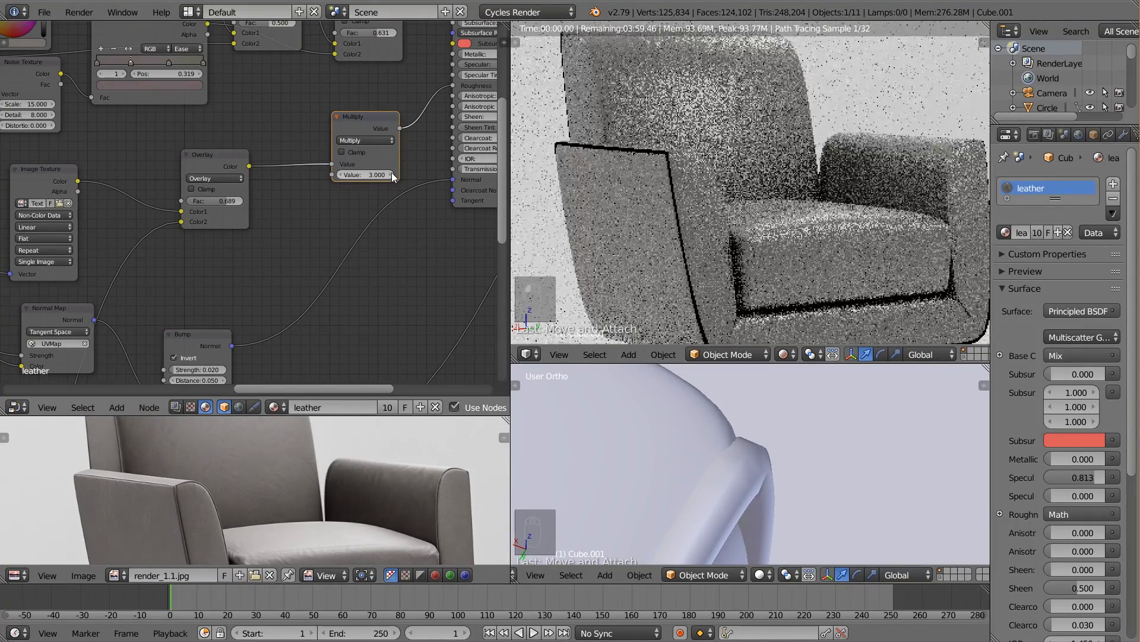
{"action": "scroll", "coordinate": [715, 247], "scroll_direction": "down", "scroll_amount": 2}
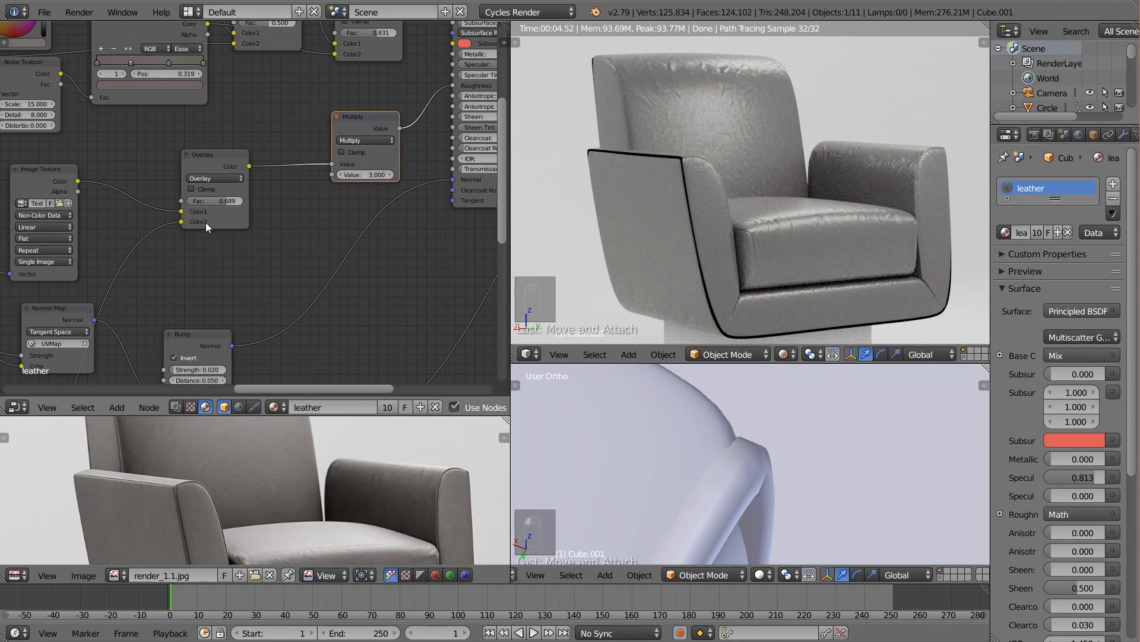
Spread the roughness Image Texture and Overlay nodes apart to make room between them
{"action": "middle_click_drag", "start_coordinate": [251, 167], "coordinate": [305, 203]}
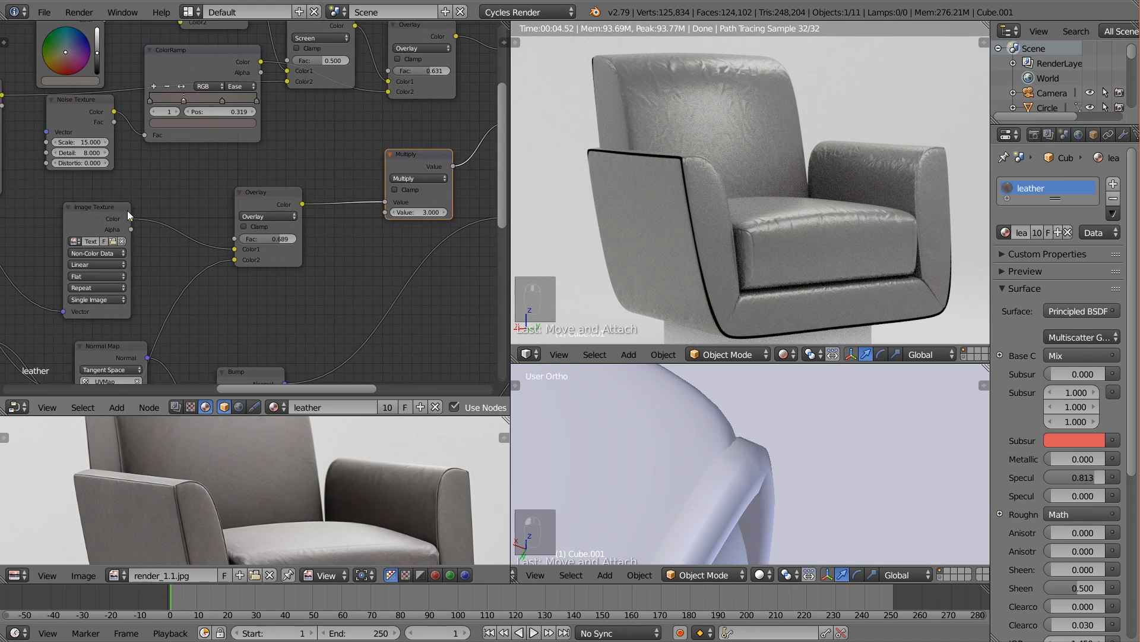
{"action": "scroll", "coordinate": [127, 212], "scroll_direction": "down", "scroll_amount": 2}
{"action": "middle_click_drag", "start_coordinate": [127, 211], "coordinate": [227, 221]}
{"action": "left_click_drag", "start_coordinate": [196, 220], "coordinate": [163, 222]}
{"action": "left_click_drag", "start_coordinate": [348, 204], "coordinate": [365, 206]}
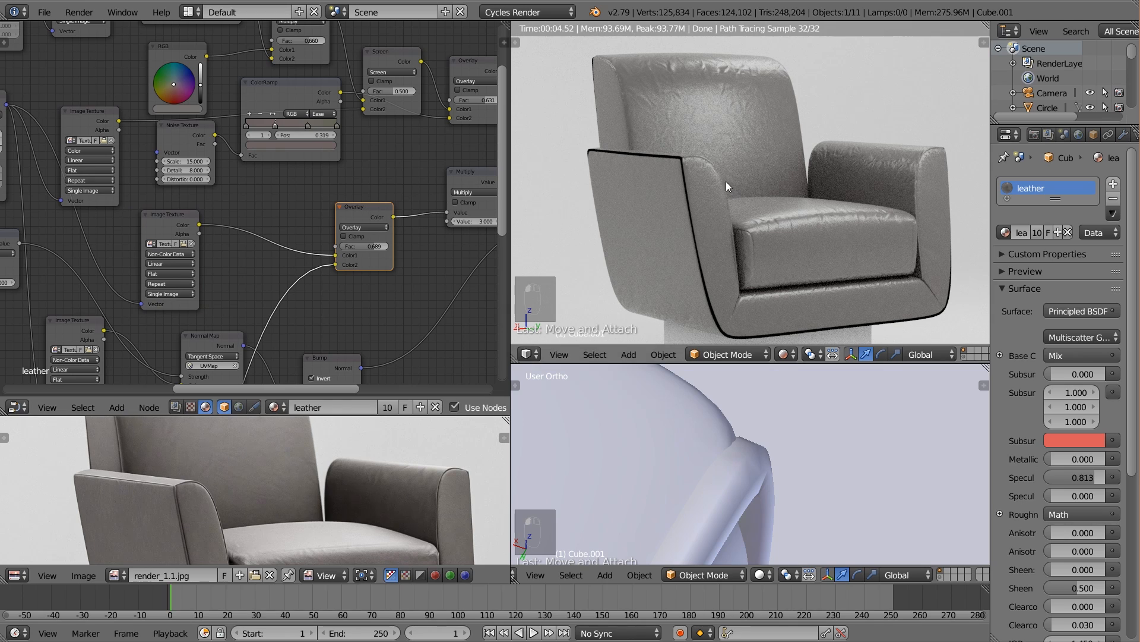
Duplicate the roughness Overlay node, insert the copy between the Image Texture and the original Overlay, and set it to Mix
{"action": "left_click", "coordinate": [358, 217]}
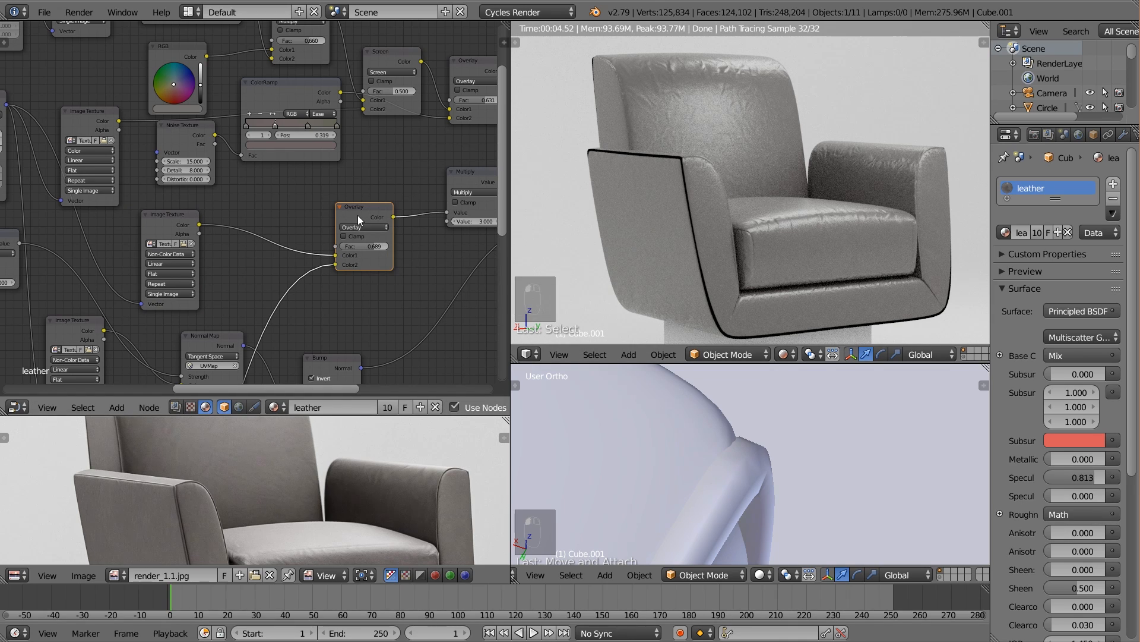
{"action": "key", "text": "shift+d"}
{"action": "left_click", "coordinate": [272, 200]}
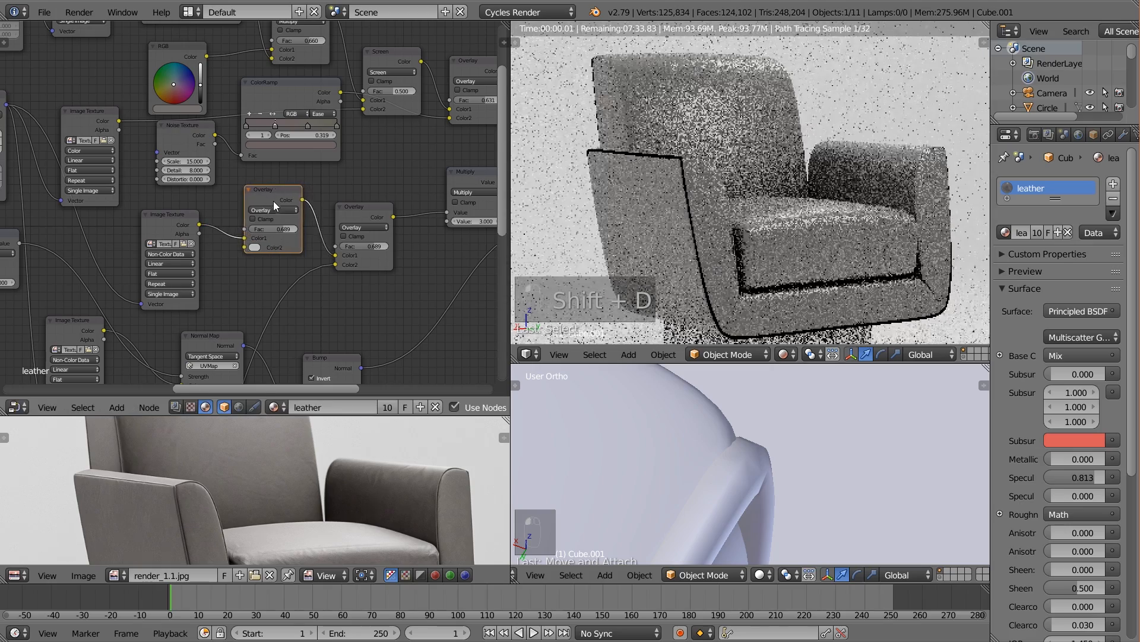
{"action": "left_click", "coordinate": [275, 207]}
{"action": "left_click", "coordinate": [276, 195]}
Box-select the colour branch nodes with their Mapping nodes and move them up and left, clear of the roughness nodes
{"action": "middle_click_drag", "start_coordinate": [235, 220], "coordinate": [280, 234]}
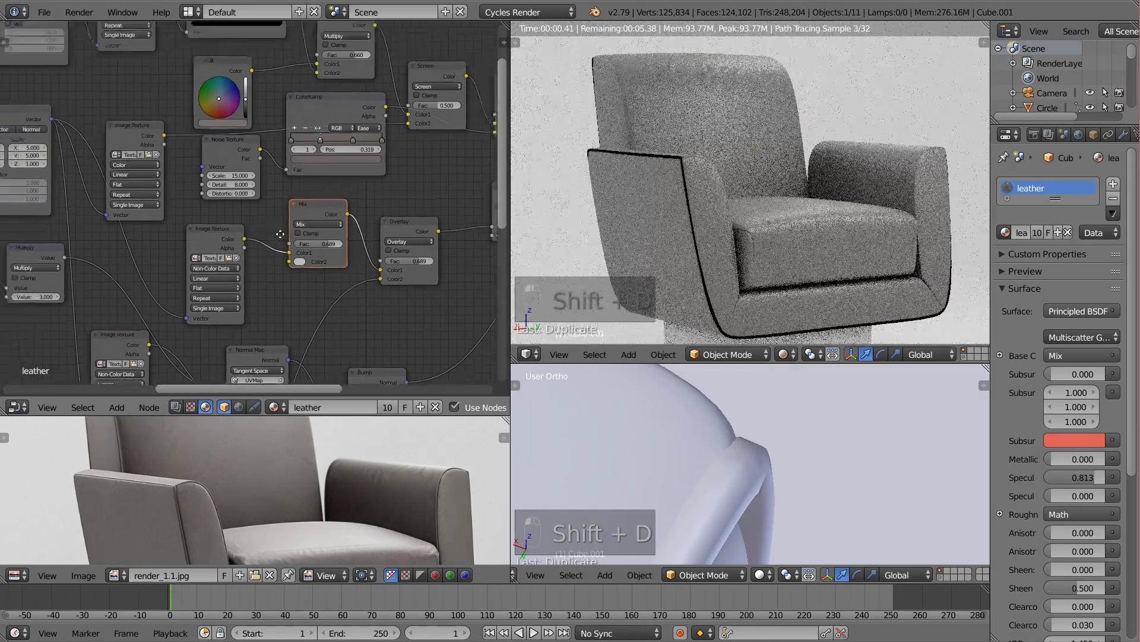
{"action": "scroll", "coordinate": [369, 259], "scroll_direction": "down", "scroll_amount": 5}
{"action": "key", "text": "a"}
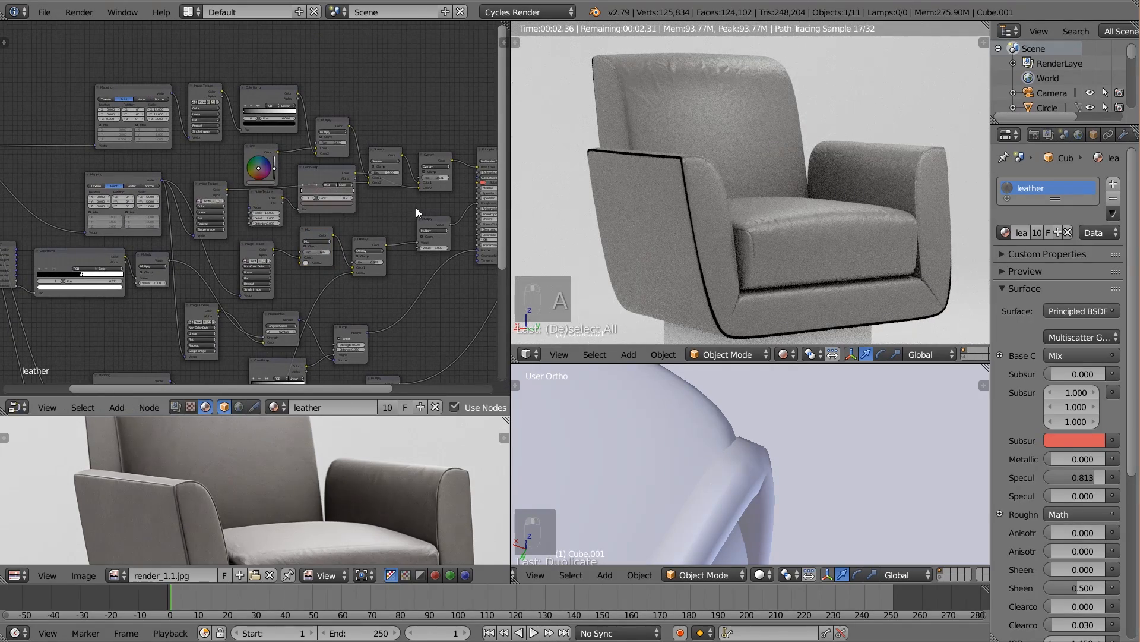
{"action": "key", "text": "b"}
{"action": "left_click_drag", "start_coordinate": [434, 210], "coordinate": [87, 76]}
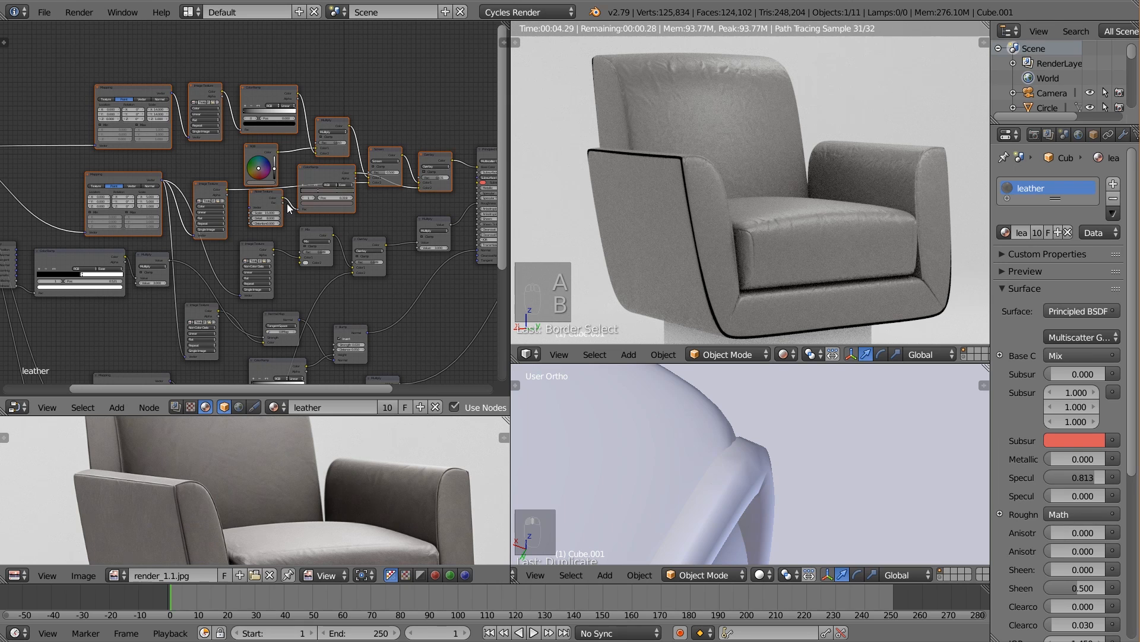
{"action": "key", "text": "g"}
{"action": "left_click", "coordinate": [236, 133]}
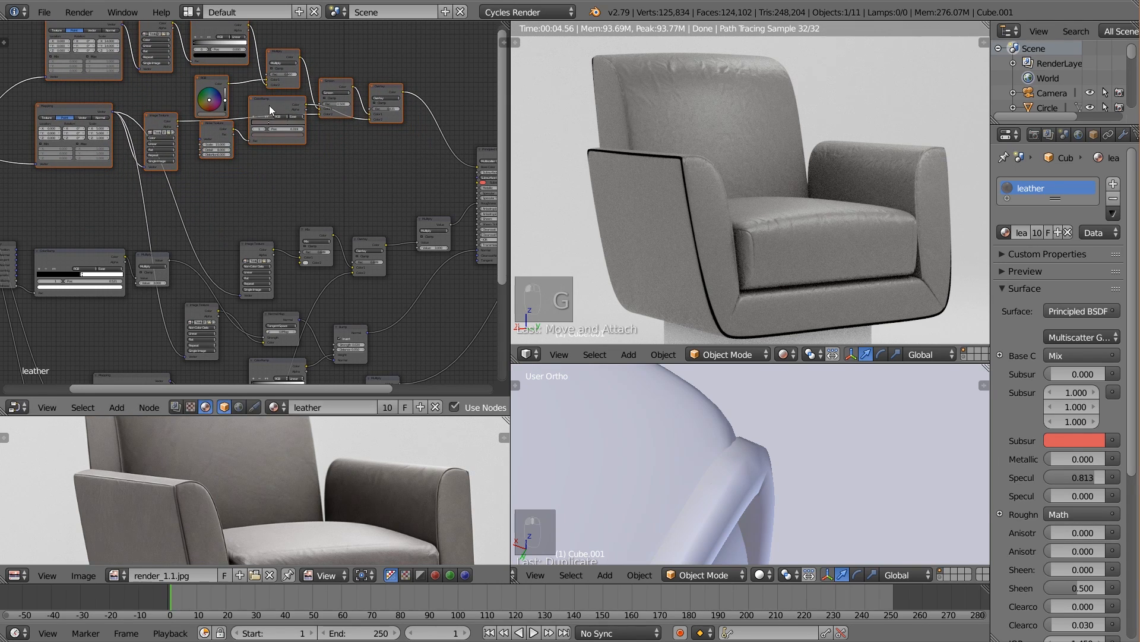
Reposition the colour branch's ColorRamp and smudge Image Texture nodes, and preview that Image Texture with the emission viewer
{"action": "left_click_drag", "start_coordinate": [269, 105], "coordinate": [276, 122]}
{"action": "scroll", "coordinate": [195, 139], "scroll_direction": "up", "scroll_amount": 1}
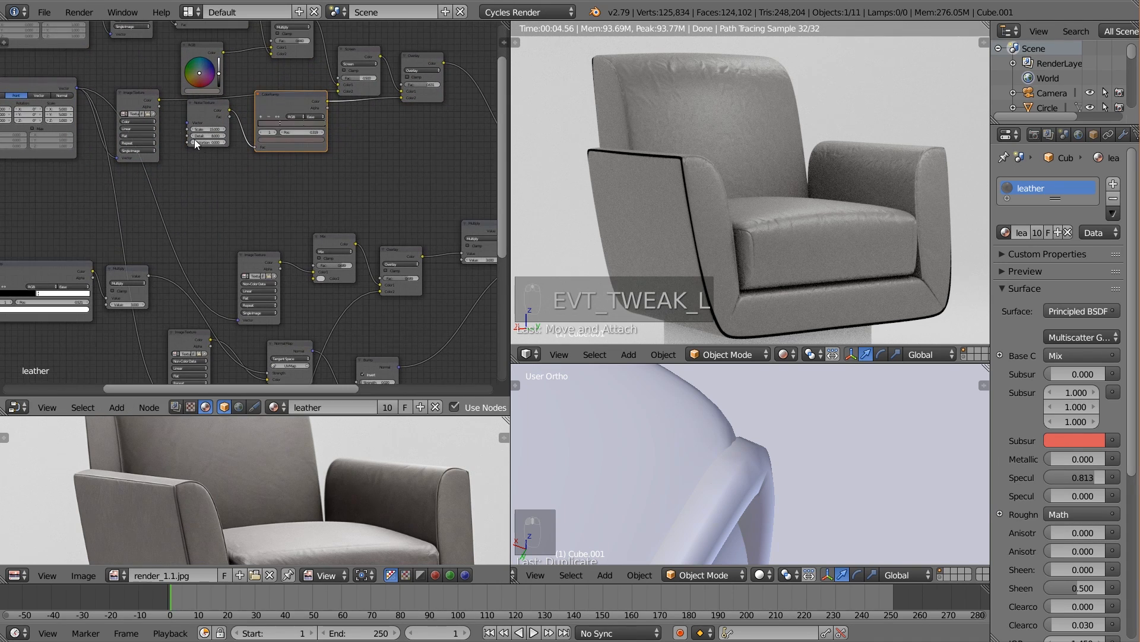
{"action": "left_click_drag", "start_coordinate": [133, 98], "coordinate": [130, 109]}
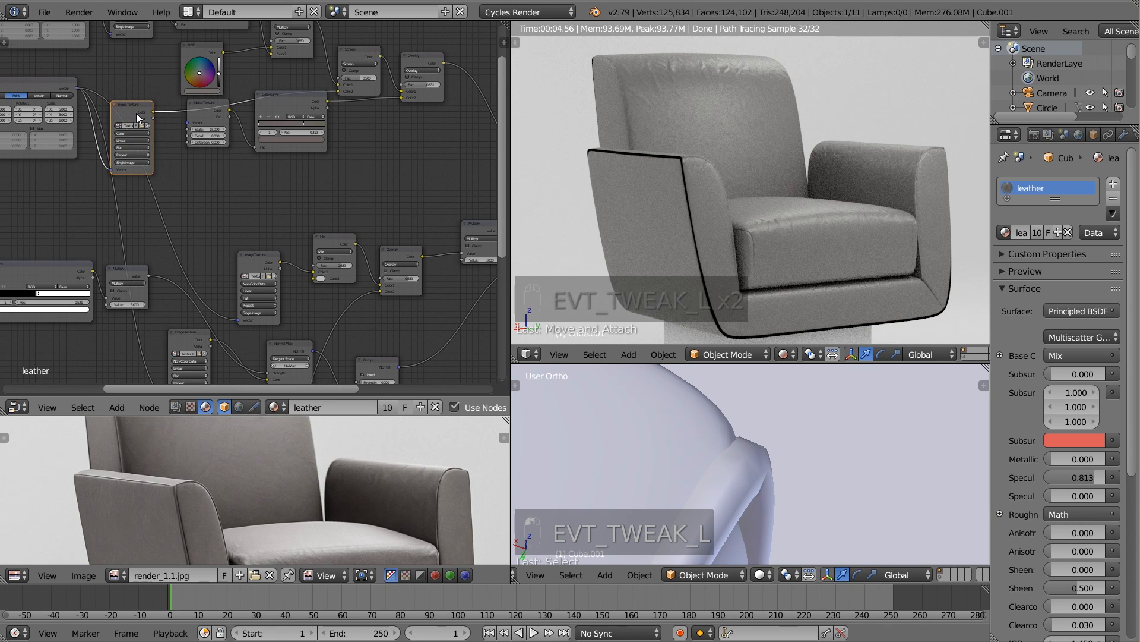
{"action": "left_click", "coordinate": [137, 115], "text": "ctrl+shift"}
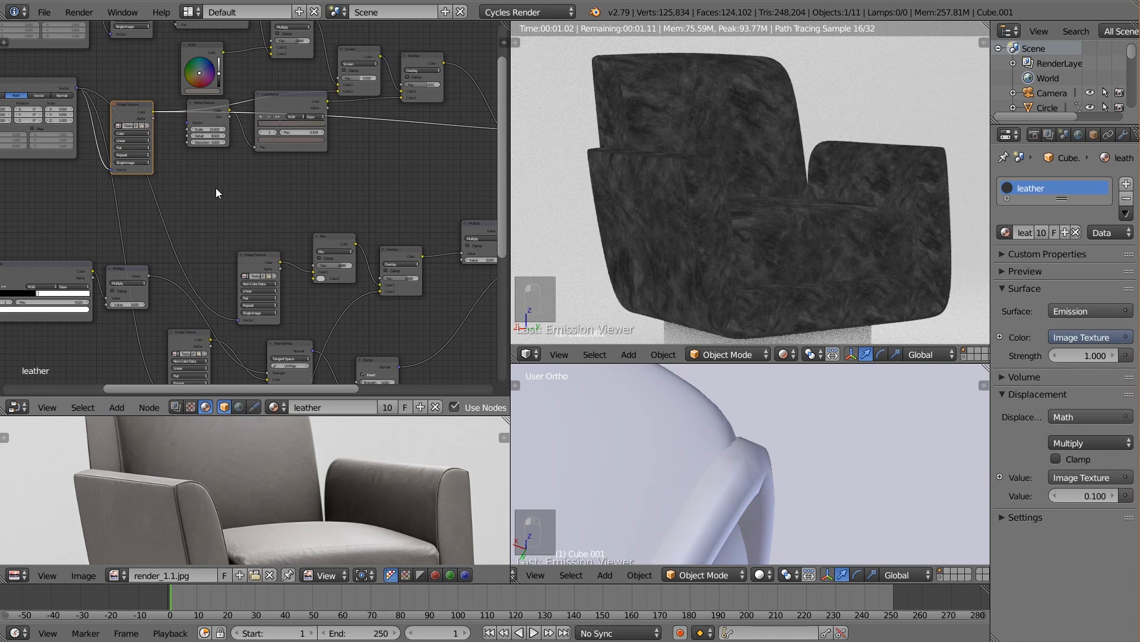
Add a ColorRamp below the colour branch, feed it the smudge Image Texture's colour, and preview its output with the emission viewer
{"action": "mouse_move", "coordinate": [215, 185]}
{"action": "middle_mouse_down"}
{"action": "mouse_move", "coordinate": [185, 142]}
{"action": "mouse_move", "coordinate": [210, 174]}
{"action": "middle_mouse_up"}
{"action": "scroll", "coordinate": [184, 143], "scroll_direction": "up", "scroll_amount": 2}
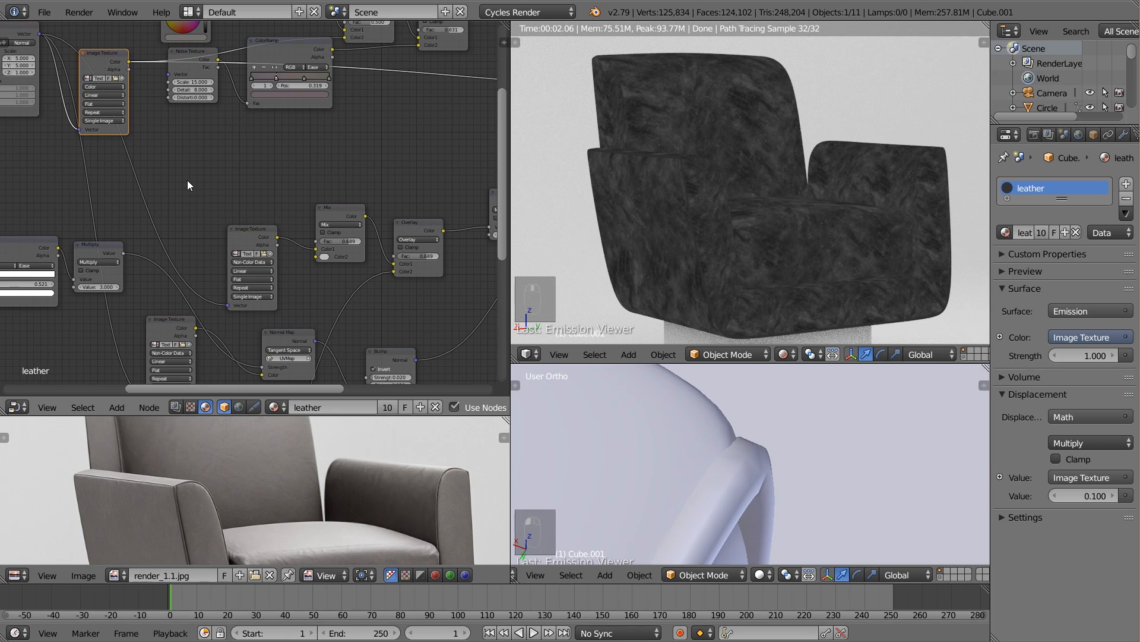
{"action": "key", "text": "shift+a"}
{"action": "mouse_move", "coordinate": [187, 180]}
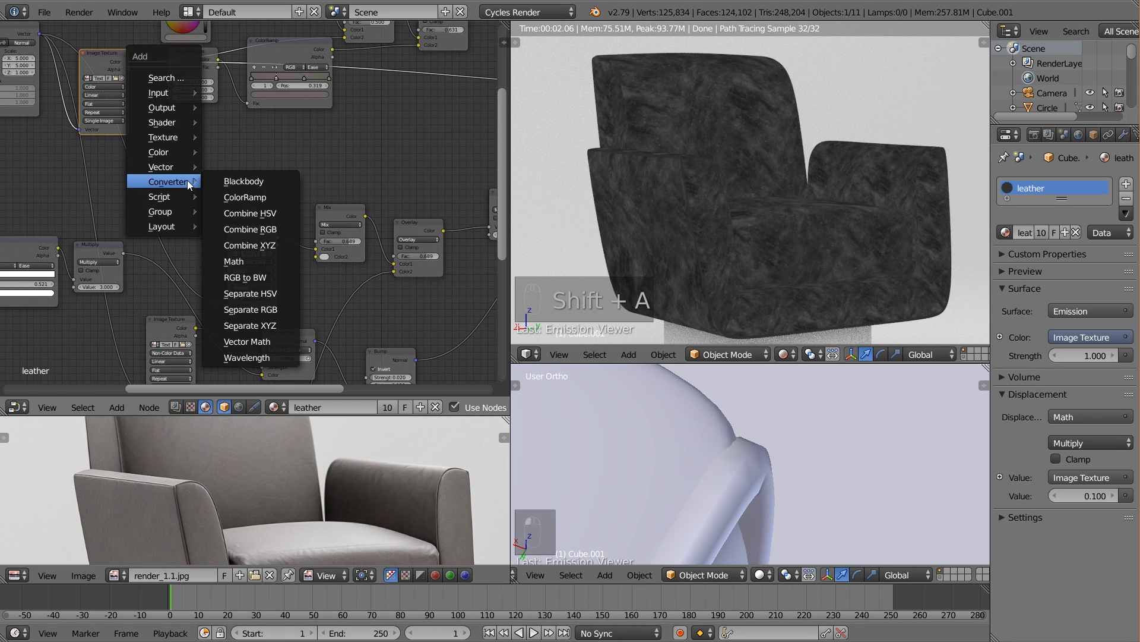
{"action": "left_click", "coordinate": [245, 195]}
{"action": "left_click", "coordinate": [159, 126]}
{"action": "left_click_drag", "start_coordinate": [128, 62], "coordinate": [159, 196]}
{"action": "scroll", "coordinate": [178, 190], "scroll_direction": "up", "scroll_amount": 1}
{"action": "left_click", "coordinate": [208, 122], "text": "ctrl+shift"}
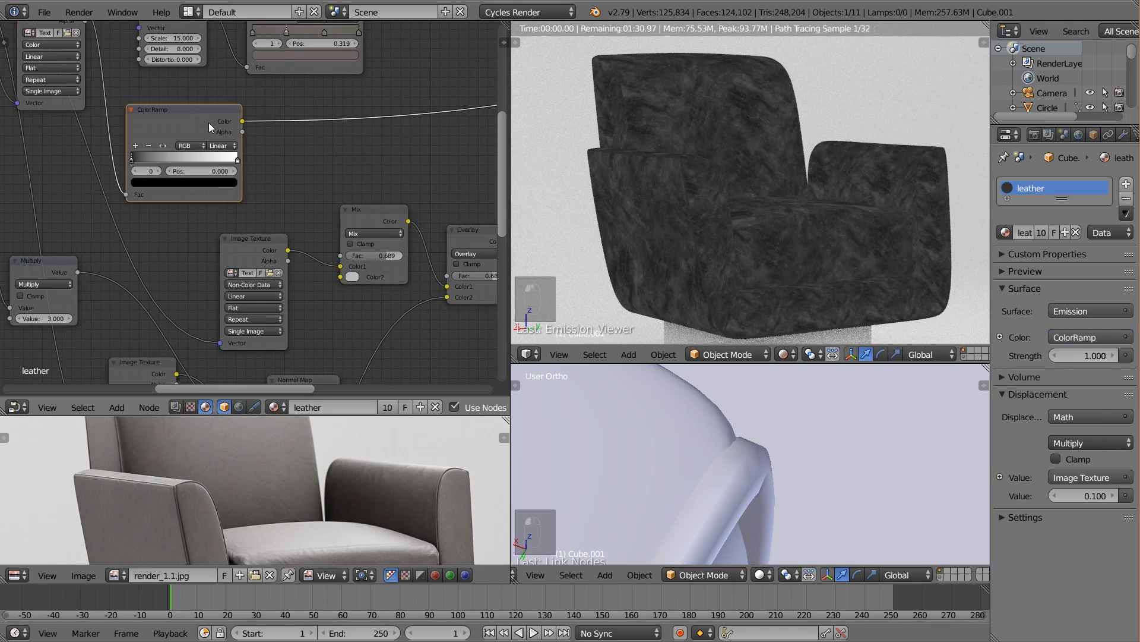
Set the new ColorRamp's interpolation to Ease
{"action": "scroll", "coordinate": [208, 122], "scroll_direction": "up", "scroll_amount": 1}
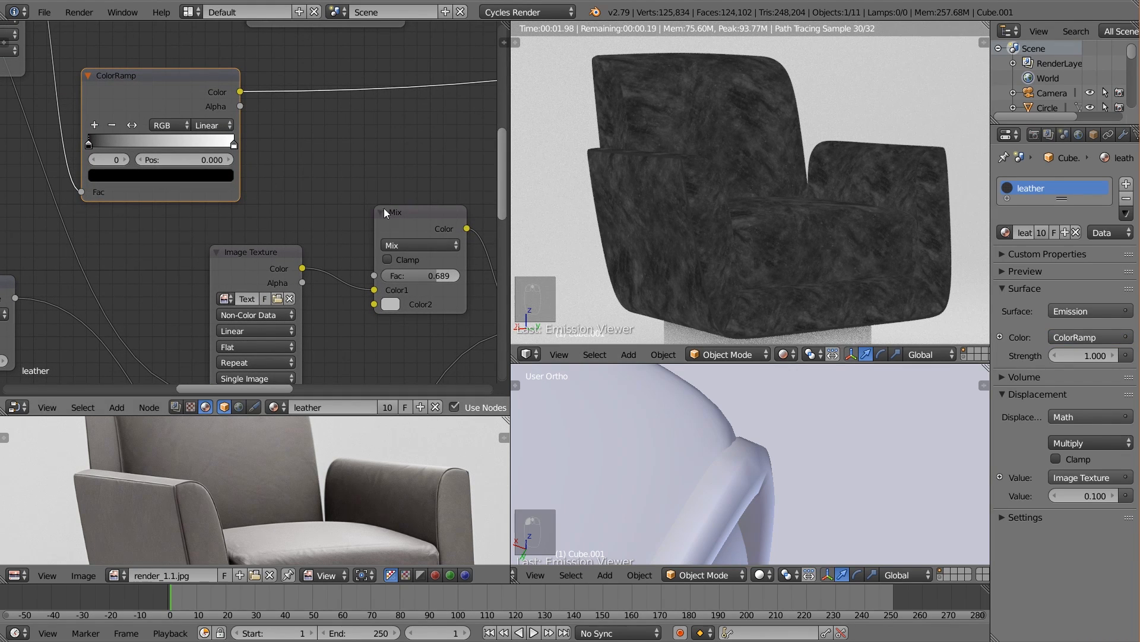
{"action": "left_click", "coordinate": [219, 124]}
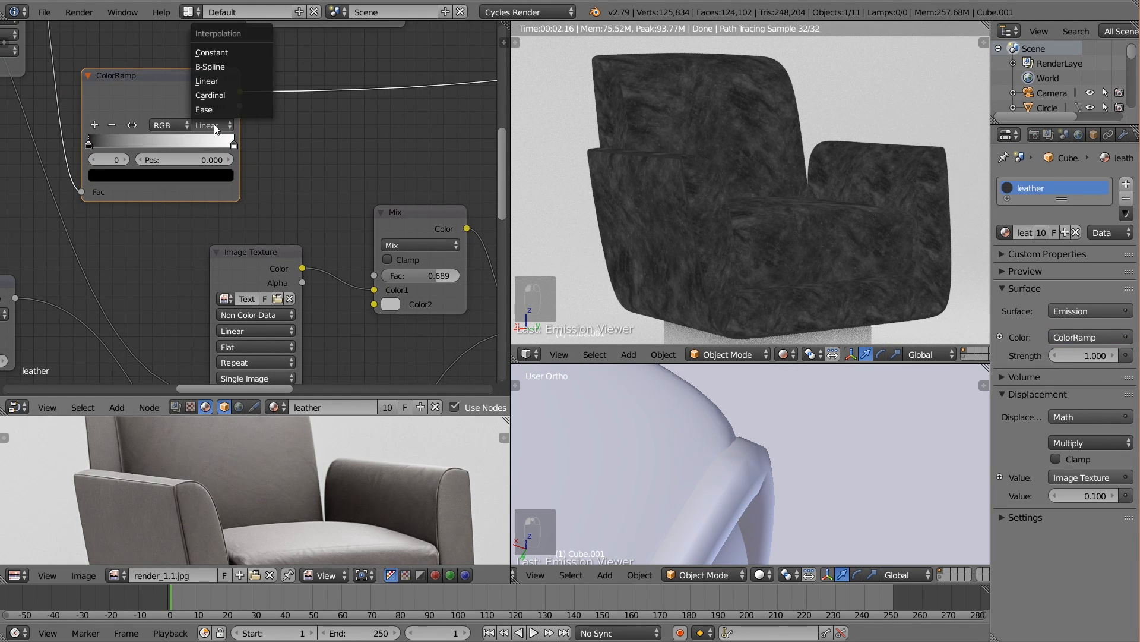
{"action": "left_click", "coordinate": [226, 112]}
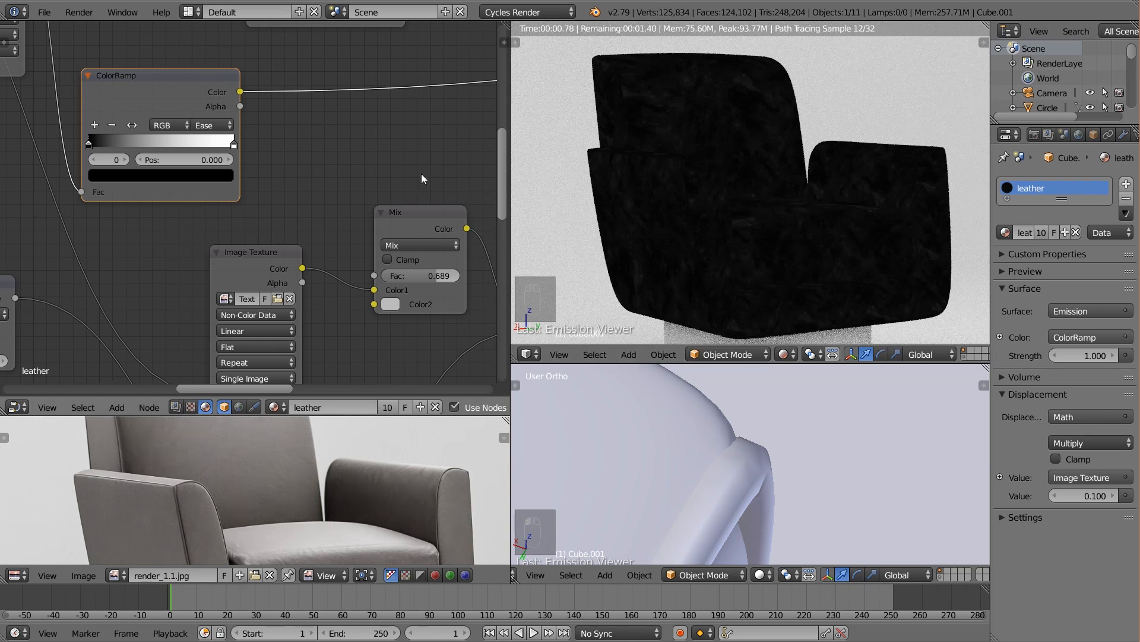
Lighten the new ColorRamp's black stop to a grey of about 0.196 and move its white stop to position 0.123
{"action": "middle_click_drag", "start_coordinate": [217, 139], "coordinate": [309, 170]}
{"action": "scroll", "coordinate": [309, 169], "scroll_direction": "up", "scroll_amount": 2}
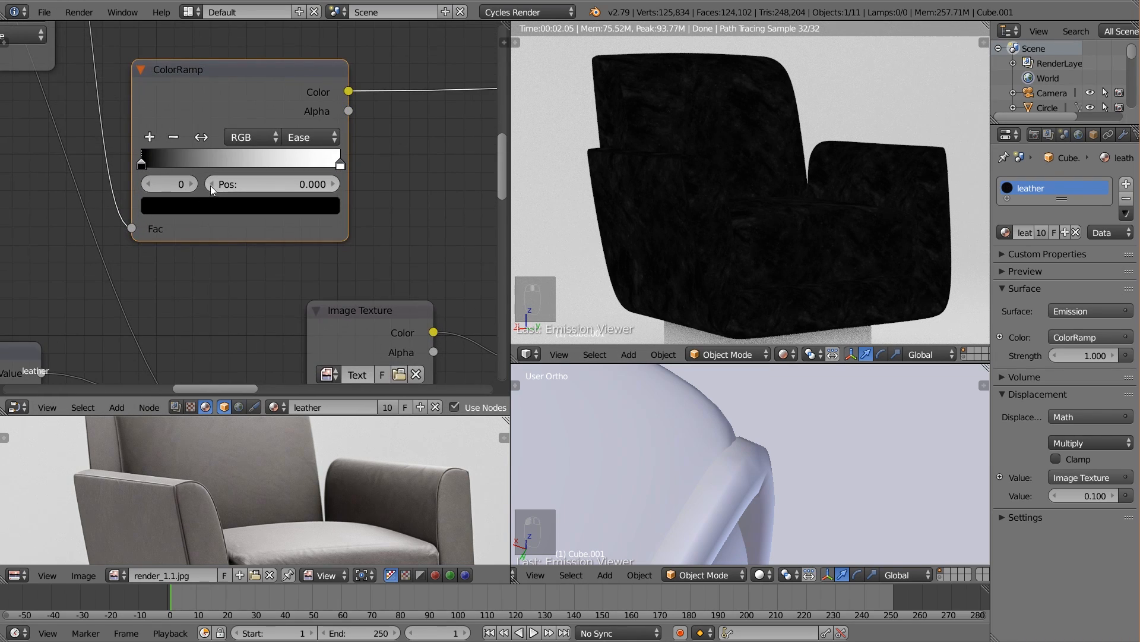
{"action": "left_click", "coordinate": [182, 206]}
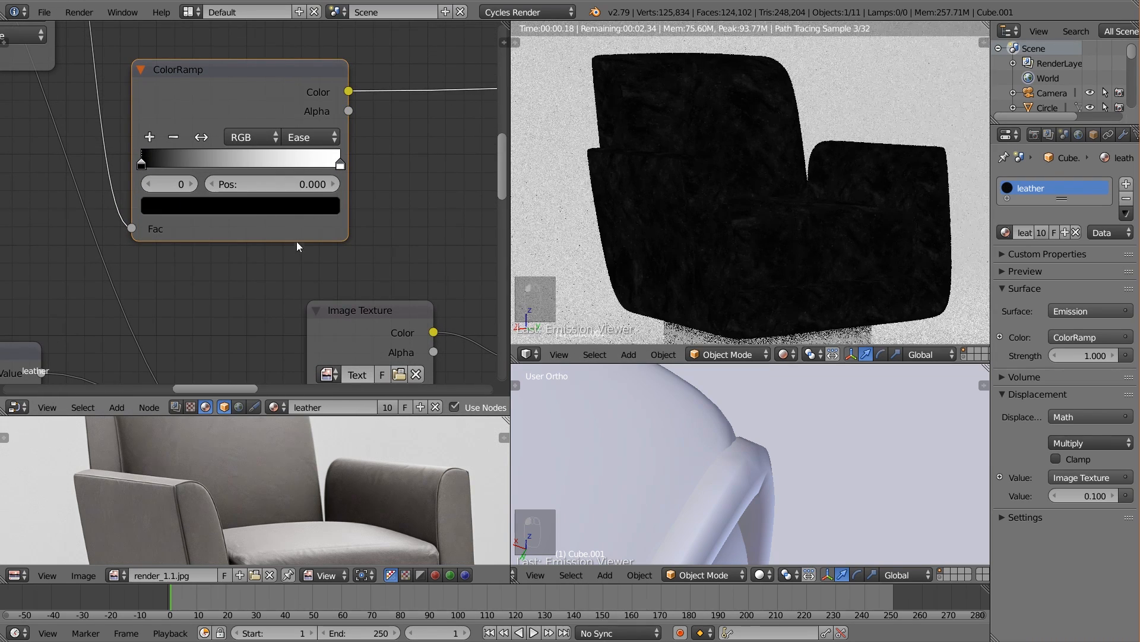
{"action": "left_click", "coordinate": [266, 212]}
{"action": "left_click_drag", "start_coordinate": [291, 309], "coordinate": [297, 297]}
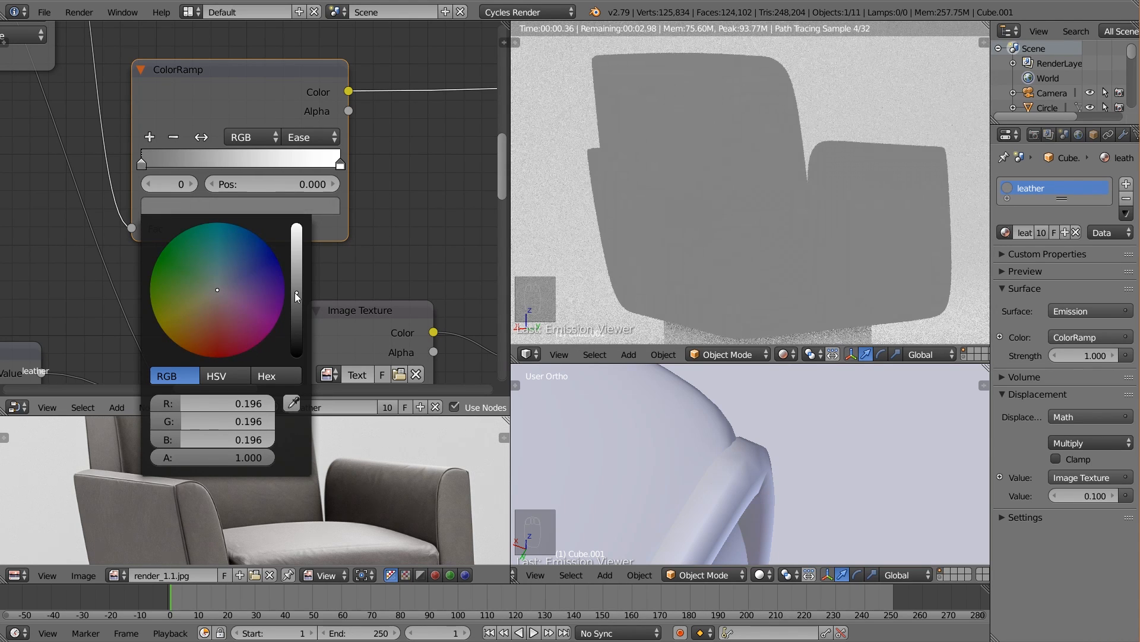
{"action": "left_click_drag", "start_coordinate": [339, 166], "coordinate": [166, 166]}
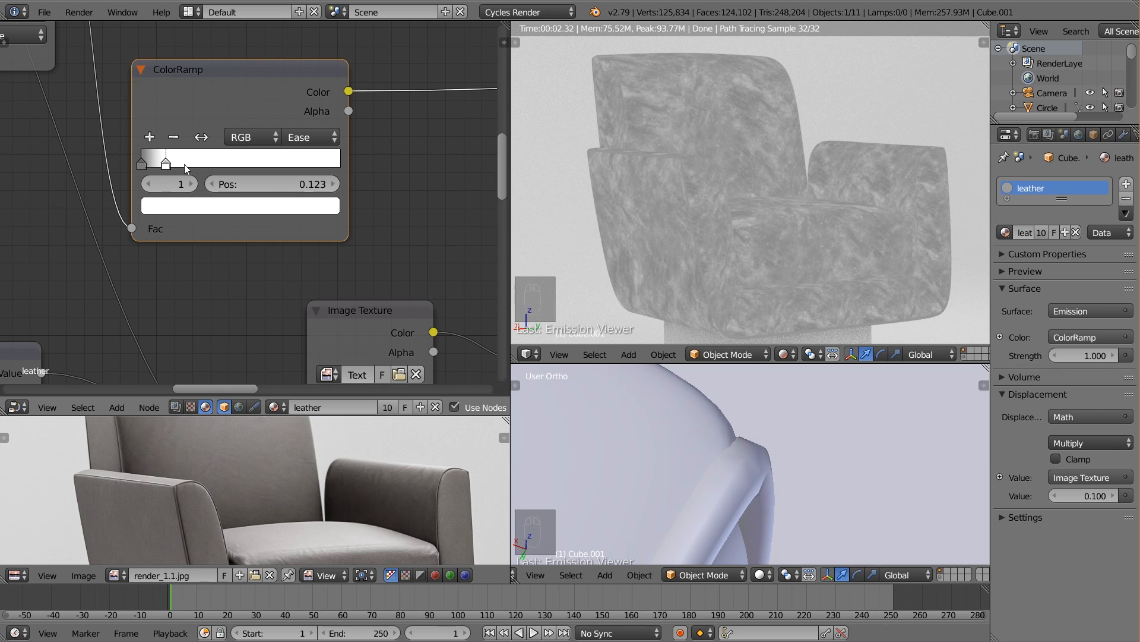
Link the new ColorRamp's colour to the roughness Mix node's Color2, set its factor to 0.275, and preview the mix
{"action": "middle_click_drag", "start_coordinate": [303, 240], "coordinate": [147, 209]}
{"action": "scroll", "coordinate": [214, 202], "scroll_direction": "down", "scroll_amount": 1}
{"action": "left_click_drag", "start_coordinate": [176, 98], "coordinate": [321, 327]}
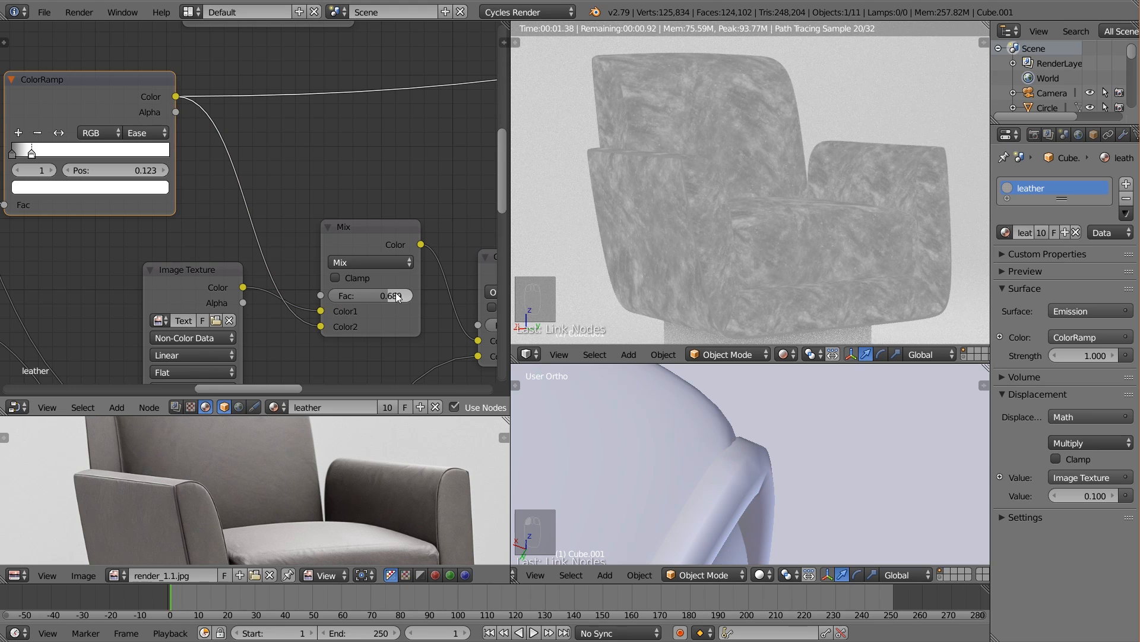
{"action": "left_click_drag", "start_coordinate": [395, 295], "coordinate": [360, 295]}
{"action": "left_click", "coordinate": [386, 243], "text": "ctrl+shift"}
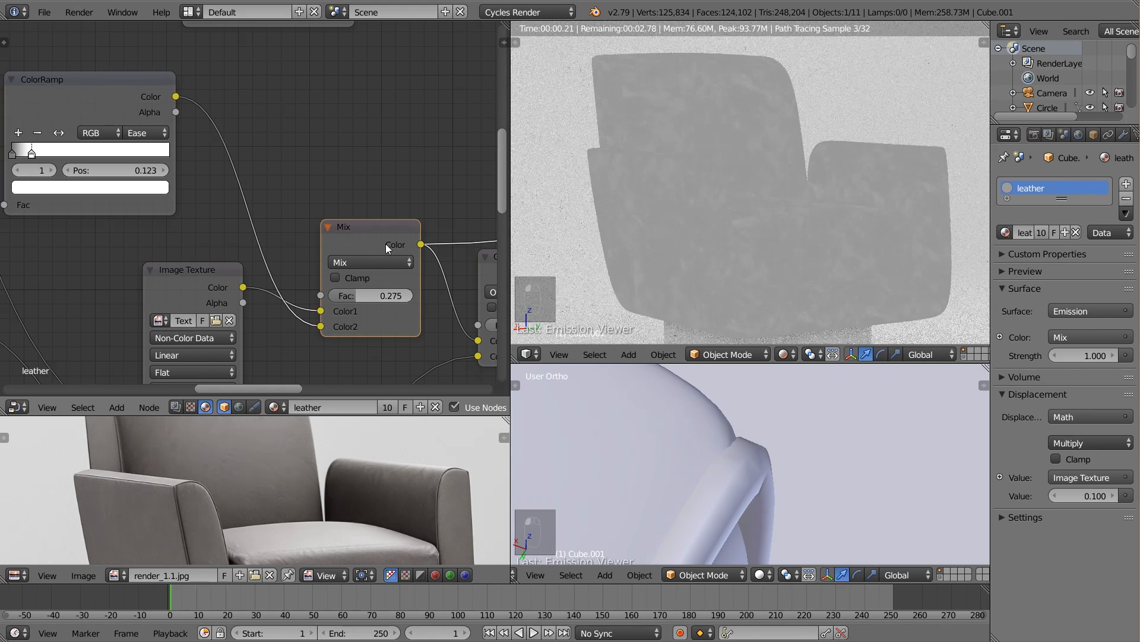
Compare the roughness Image Texture with the Mix output in the emission preview and lower the Mix factor to 0.224
{"action": "left_click", "coordinate": [224, 284], "text": "ctrl+shift"}
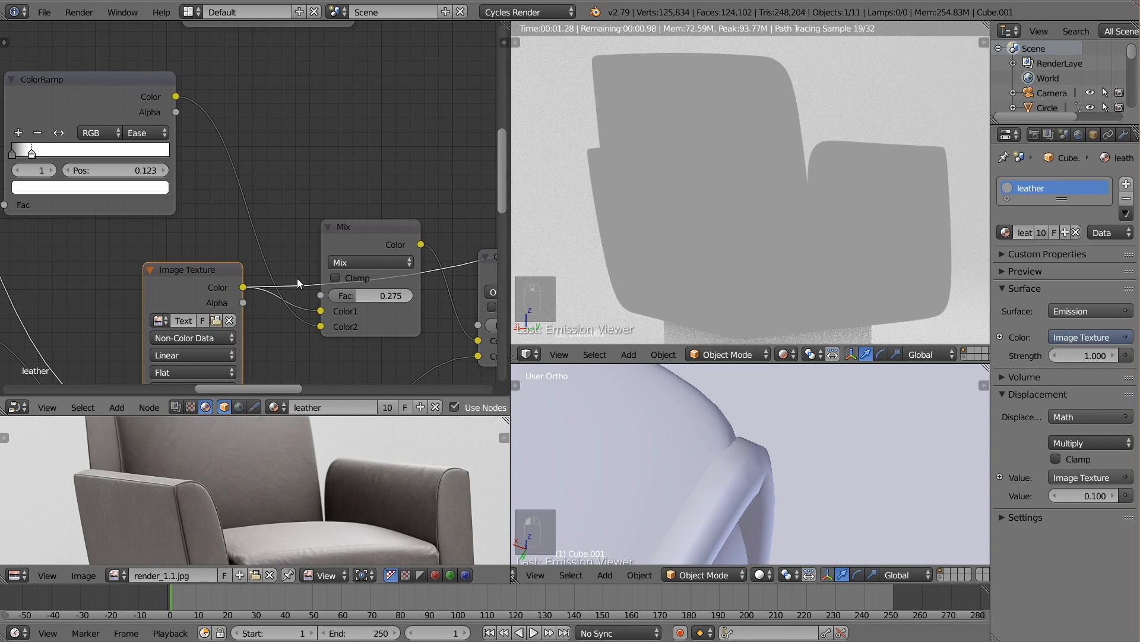
{"action": "left_click", "coordinate": [374, 244], "text": "ctrl+shift"}
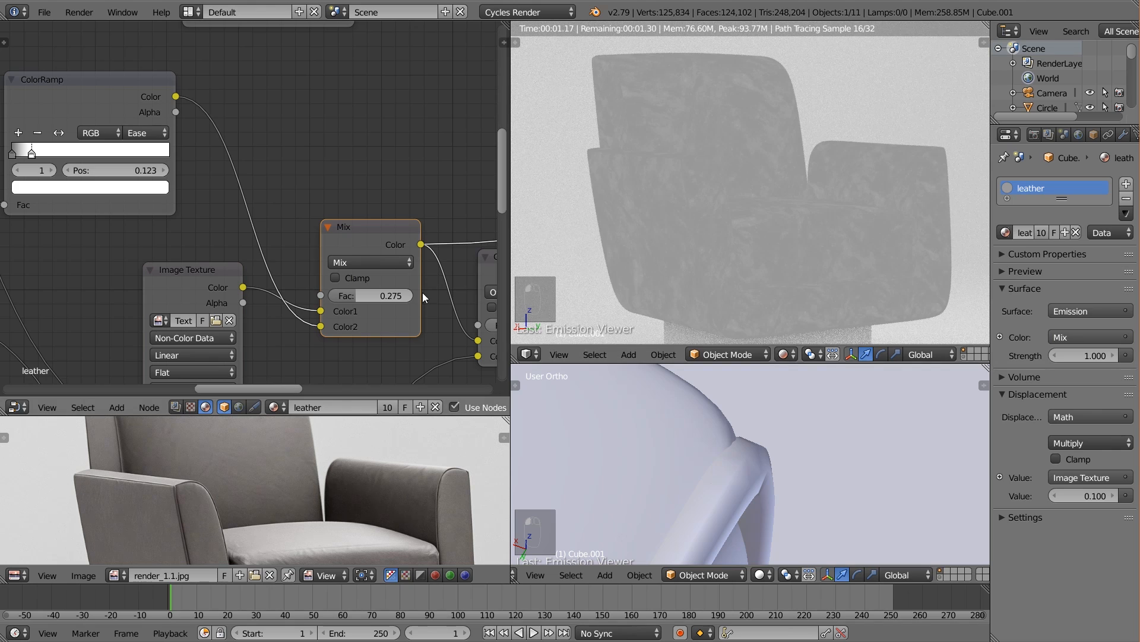
{"action": "left_click_drag", "start_coordinate": [372, 295], "coordinate": [367, 295]}
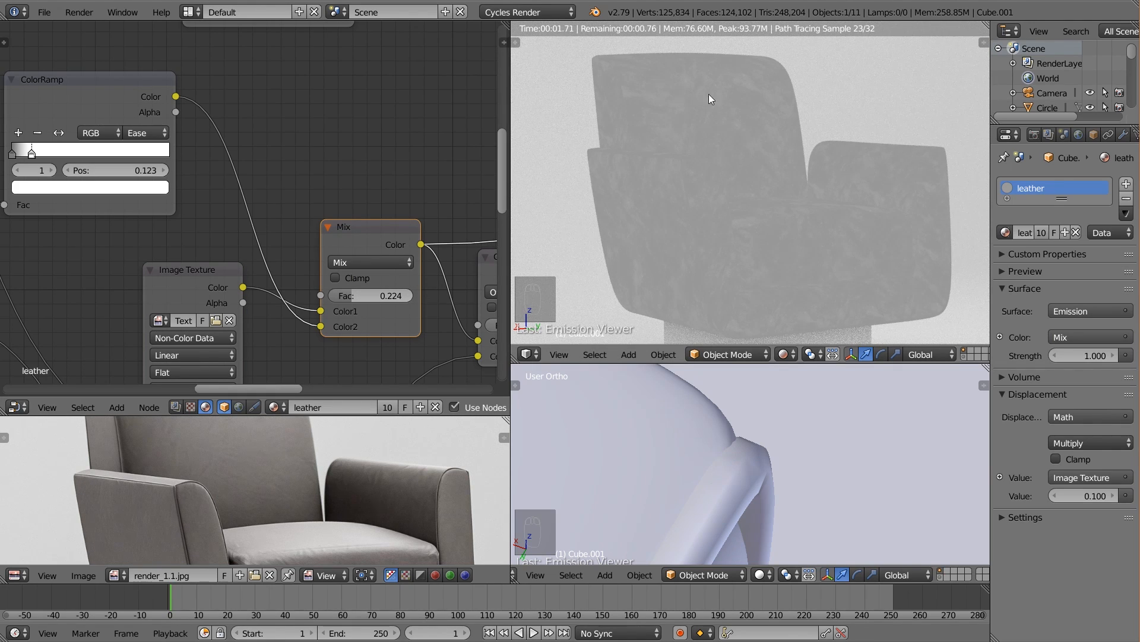
Preview the roughness Overlay and Multiply outputs with the emission viewer and move the Multiply node closer to the Overlay
{"action": "scroll", "coordinate": [382, 212], "scroll_direction": "down", "scroll_amount": 1}
{"action": "middle_click_drag", "start_coordinate": [383, 211], "coordinate": [247, 179]}
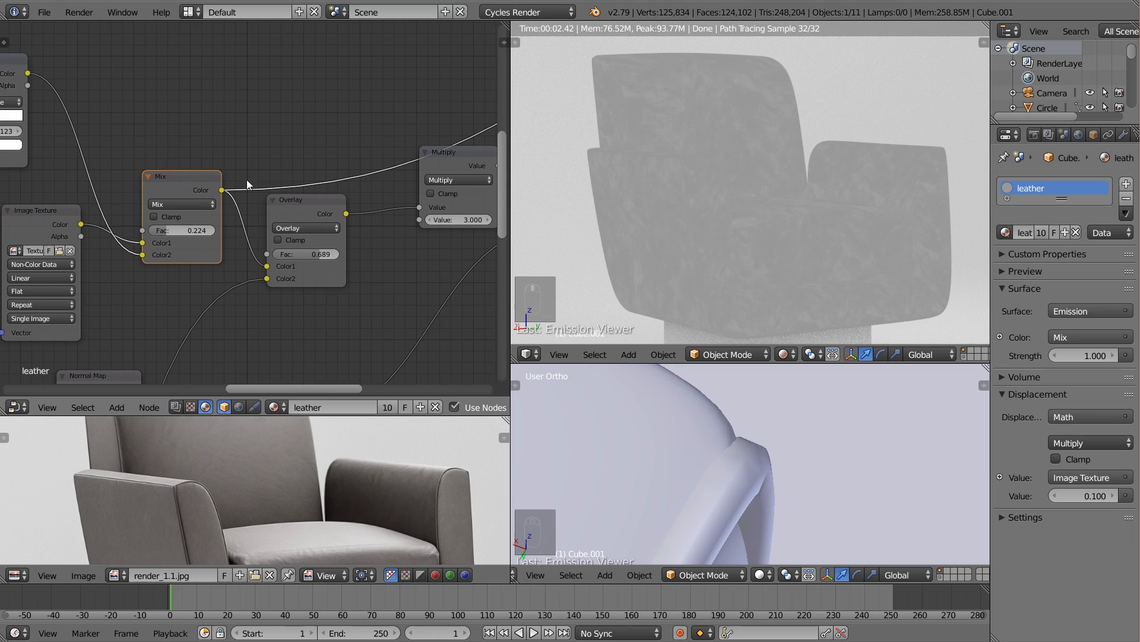
{"action": "left_click", "coordinate": [312, 204], "text": "ctrl+shift"}
{"action": "scroll", "coordinate": [694, 256], "scroll_direction": "up", "scroll_amount": 5}
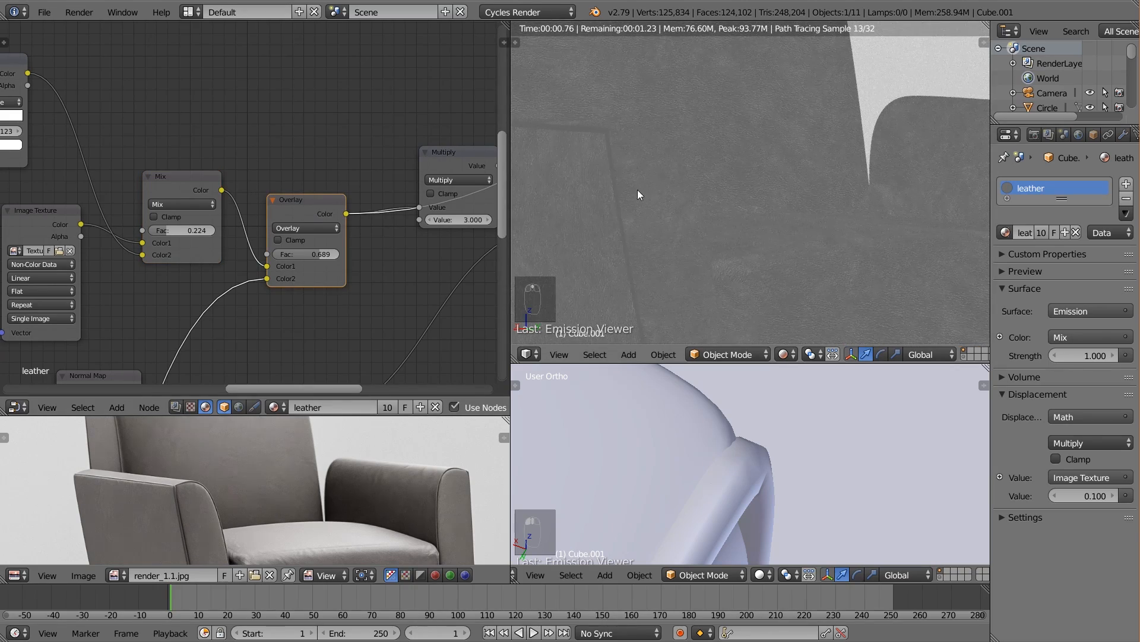
{"action": "scroll", "coordinate": [665, 161], "scroll_direction": "down", "scroll_amount": 3}
{"action": "scroll", "coordinate": [420, 171], "scroll_direction": "down", "scroll_amount": 3}
{"action": "middle_click_drag", "start_coordinate": [421, 170], "coordinate": [338, 189]}
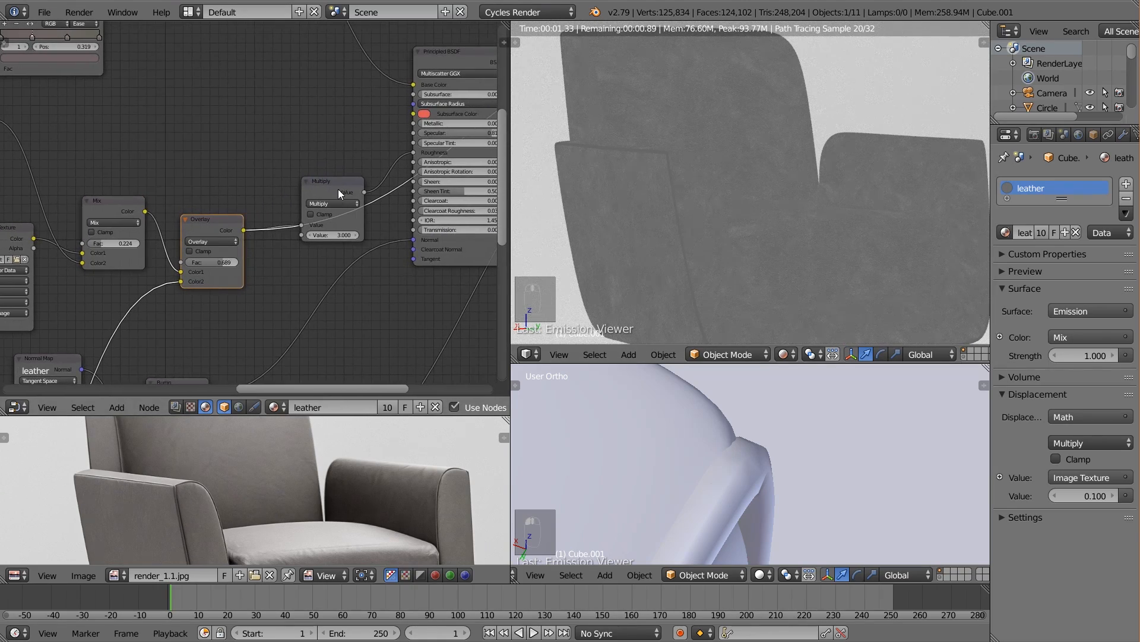
{"action": "left_click", "coordinate": [338, 191], "text": "ctrl+shift"}
{"action": "left_click_drag", "start_coordinate": [336, 187], "coordinate": [317, 204]}
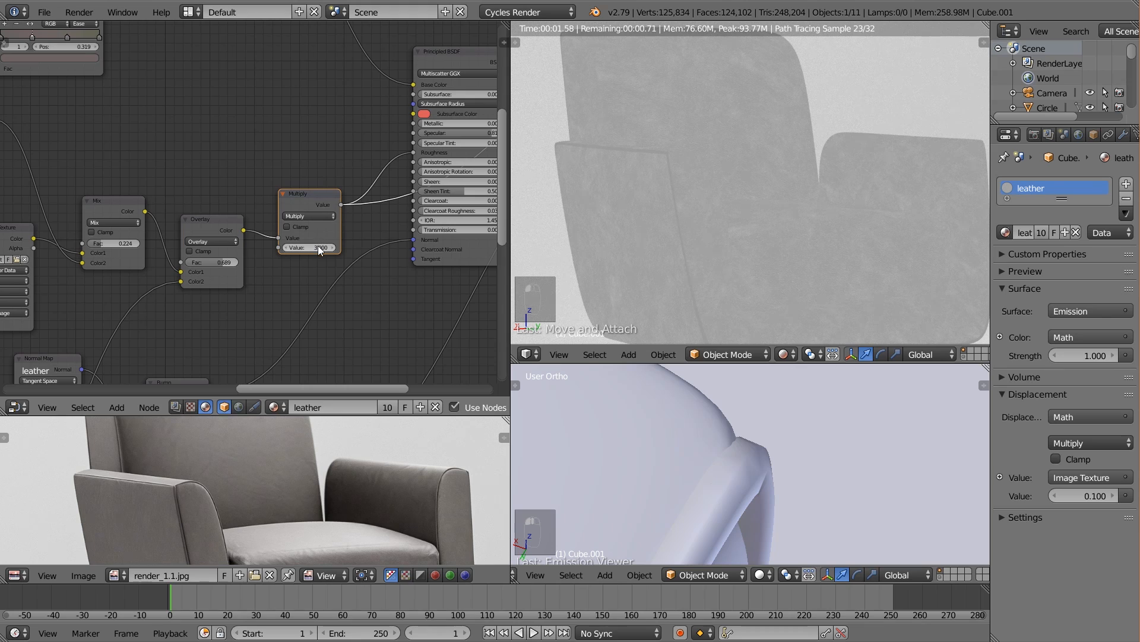
Switch the material output back to the Principled BSDF, setting its Specular to 0.747 and the roughness Multiply's second value to 3.1
{"action": "middle_click_drag", "start_coordinate": [362, 223], "coordinate": [252, 255]}
{"action": "left_click", "coordinate": [359, 96], "text": "ctrl+shift"}
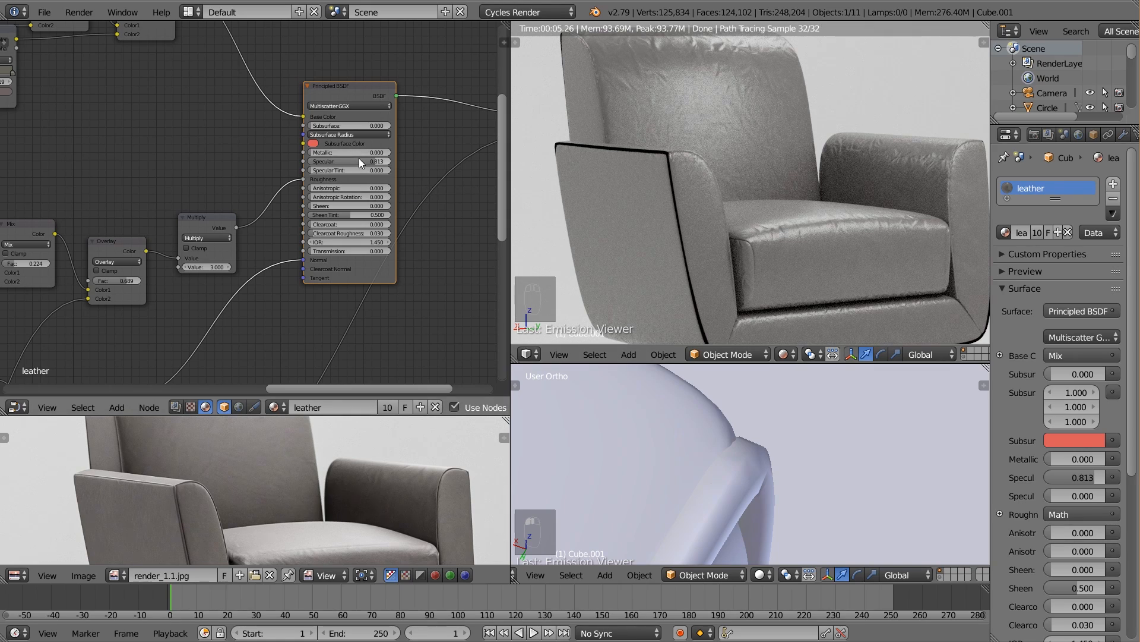
{"action": "left_click_drag", "start_coordinate": [359, 160], "coordinate": [335, 159]}
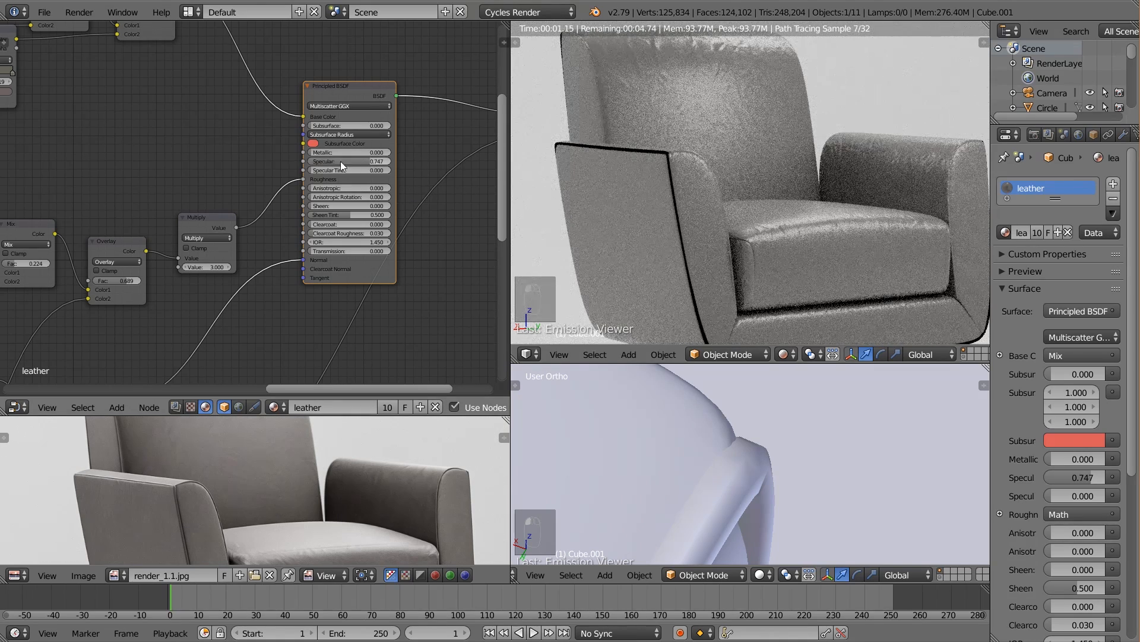
{"action": "left_click", "coordinate": [230, 267]}
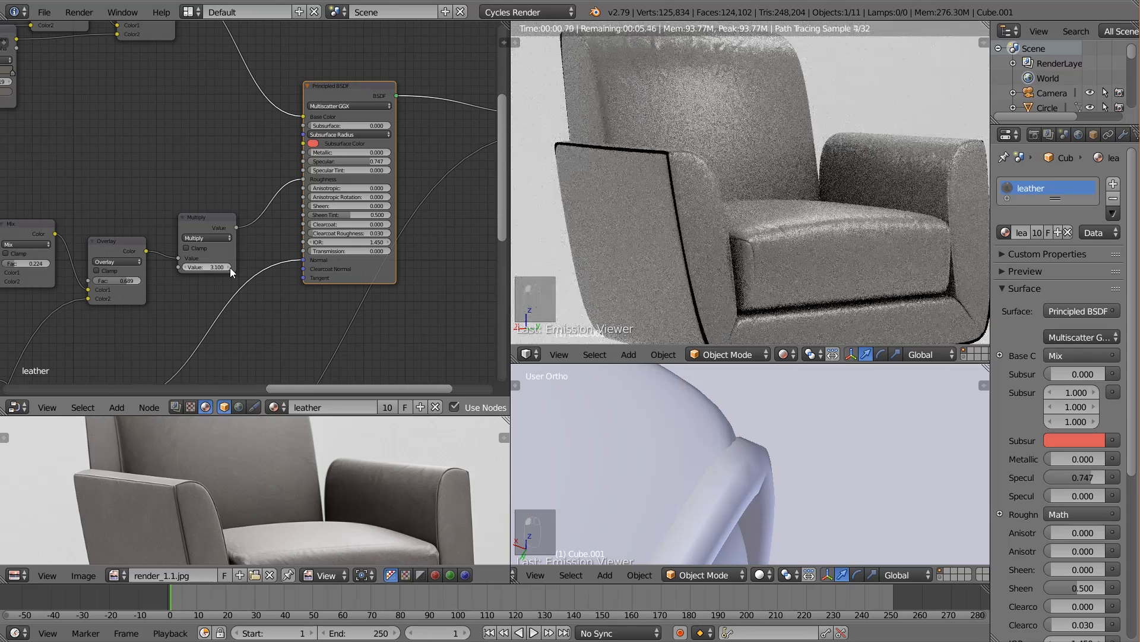
Set the roughness Mix node's factor to 0.25 and the Overlay node's factor to 0.7
{"action": "scroll", "coordinate": [206, 311], "scroll_direction": "down", "scroll_amount": 1}
{"action": "middle_click_drag", "start_coordinate": [205, 312], "coordinate": [310, 299]}
{"action": "scroll", "coordinate": [230, 279], "scroll_direction": "up", "scroll_amount": 1}
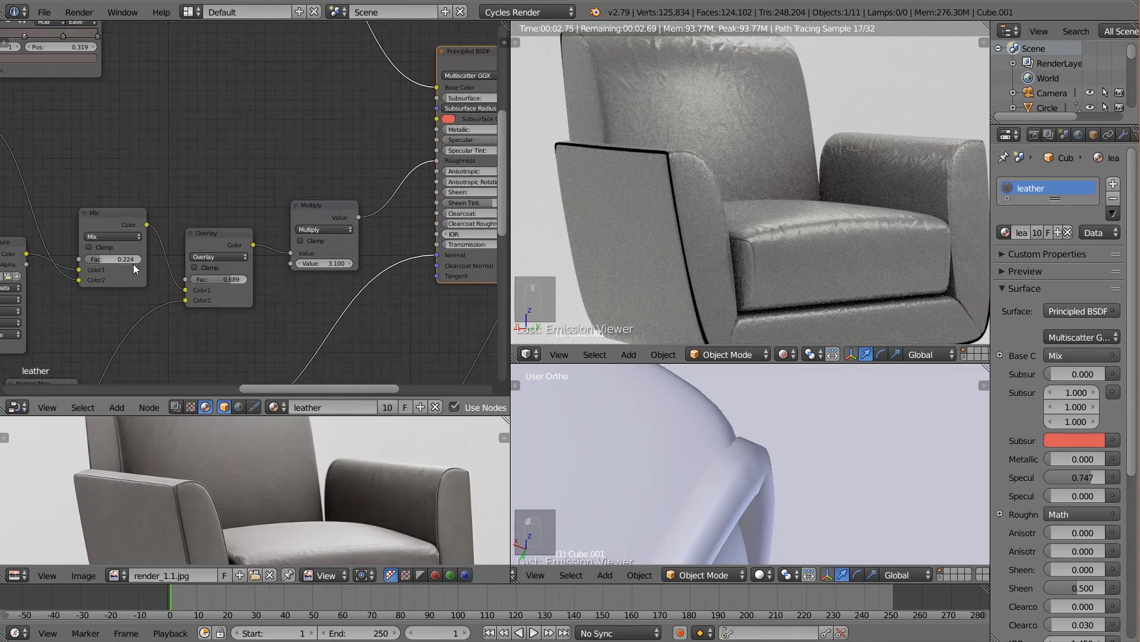
{"action": "left_click", "coordinate": [124, 262]}
{"action": "key", "text": "BackSpace"}
{"action": "key", "text": "BackSpace"}
{"action": "key", "text": "BackSpace"}
{"action": "key", "text": "BackSpace"}
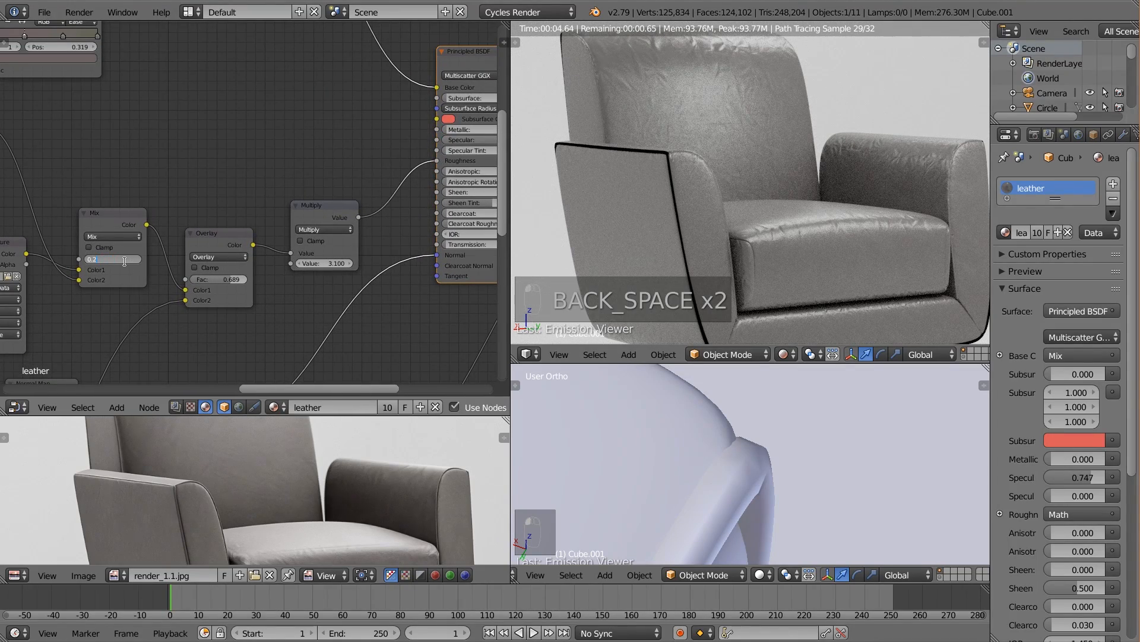
{"action": "type", "text": "5"}
{"action": "key", "text": "Return"}
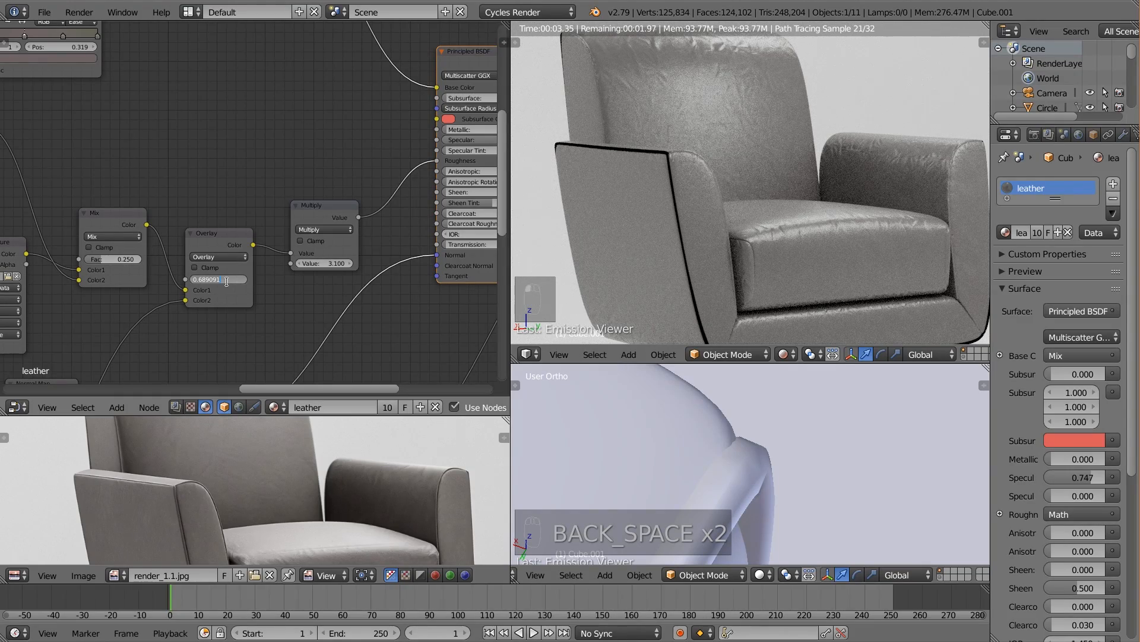
{"action": "type", "text": "0.7"}
{"action": "key", "text": "Return"}
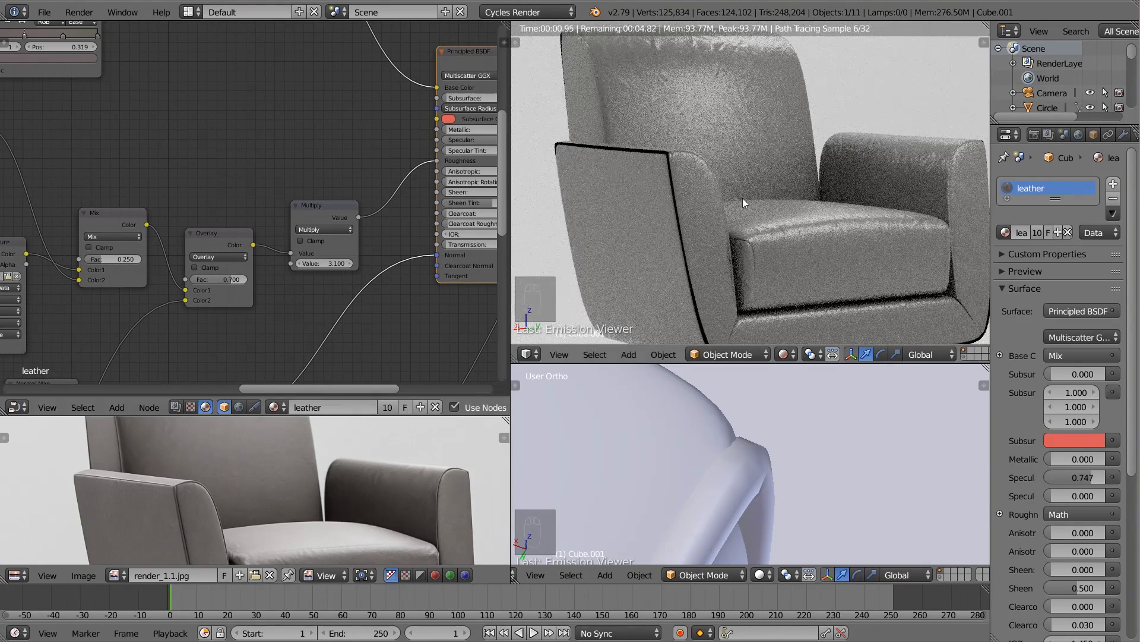
Set the roughness Multiply node's second value to 3.7, nudge the node aside, and check the leather in the rendered view
{"action": "scroll", "coordinate": [743, 198], "scroll_direction": "down", "scroll_amount": 4}
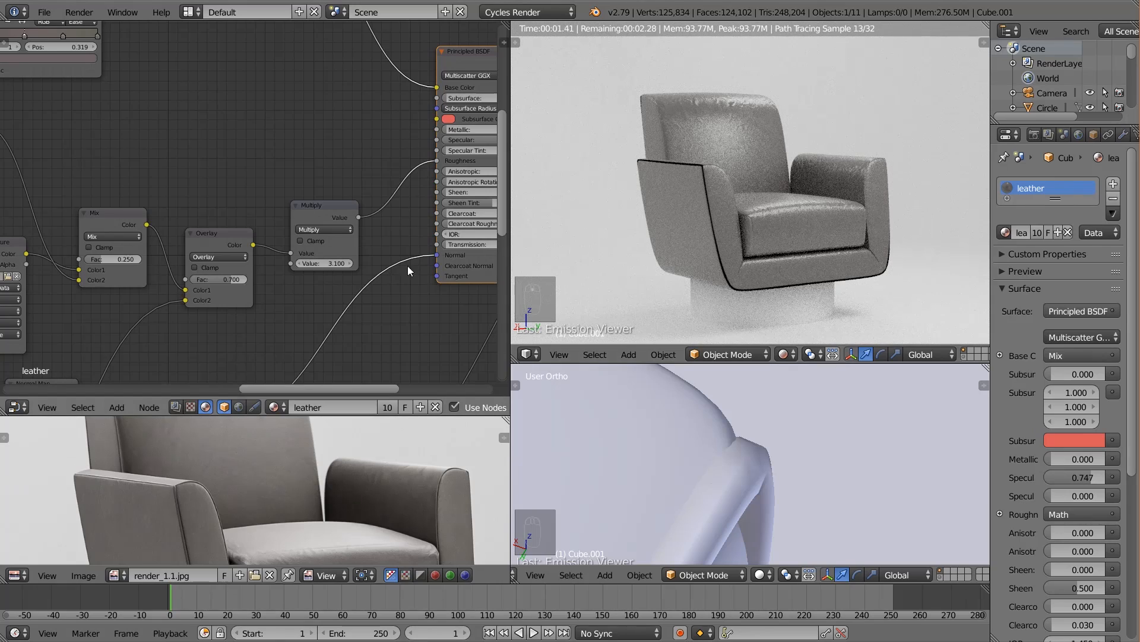
{"action": "left_click", "coordinate": [334, 263]}
{"action": "left_click_drag", "start_coordinate": [334, 264], "coordinate": [350, 260]}
{"action": "left_click_drag", "start_coordinate": [318, 204], "coordinate": [331, 193]}
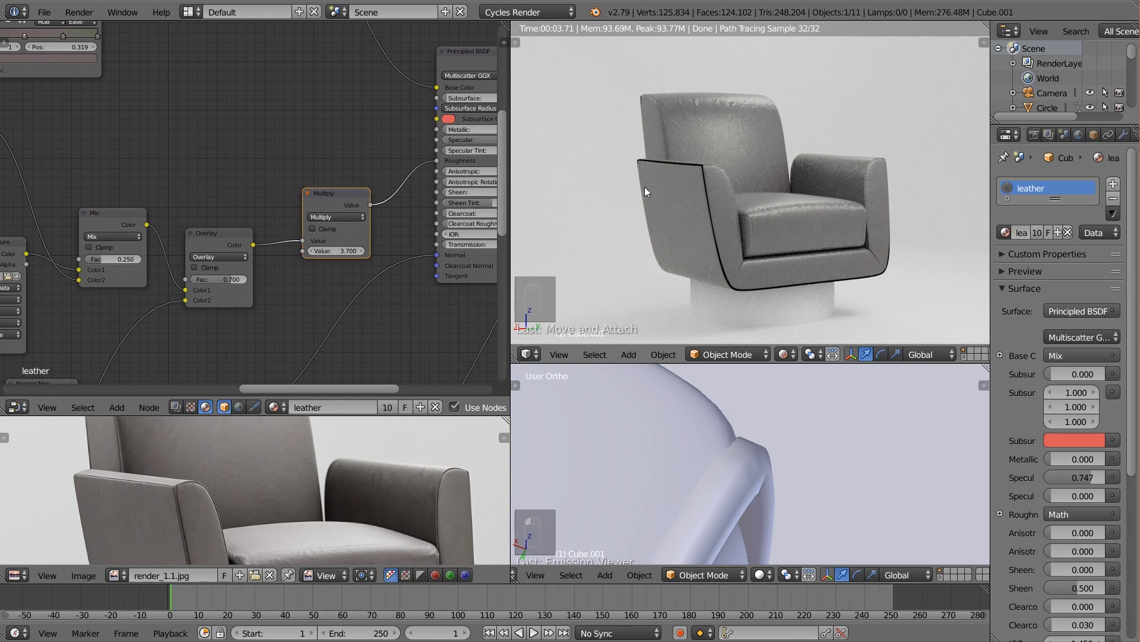
{"action": "scroll", "coordinate": [382, 202], "scroll_direction": "down", "scroll_amount": 2}
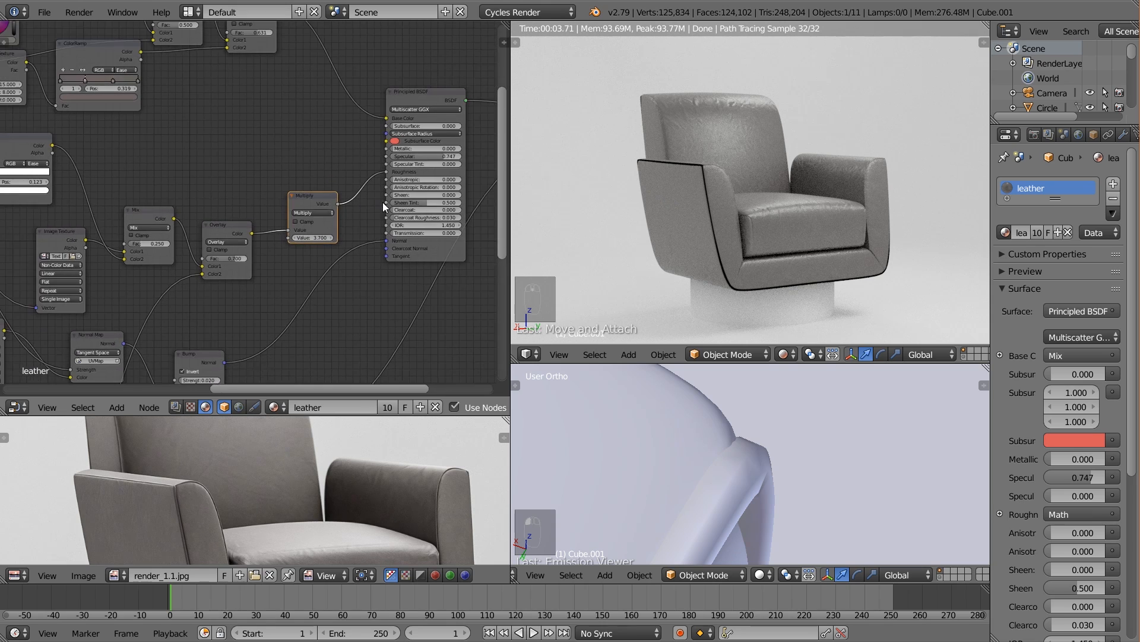
{"action": "scroll", "coordinate": [383, 202], "scroll_direction": "down", "scroll_amount": 1}
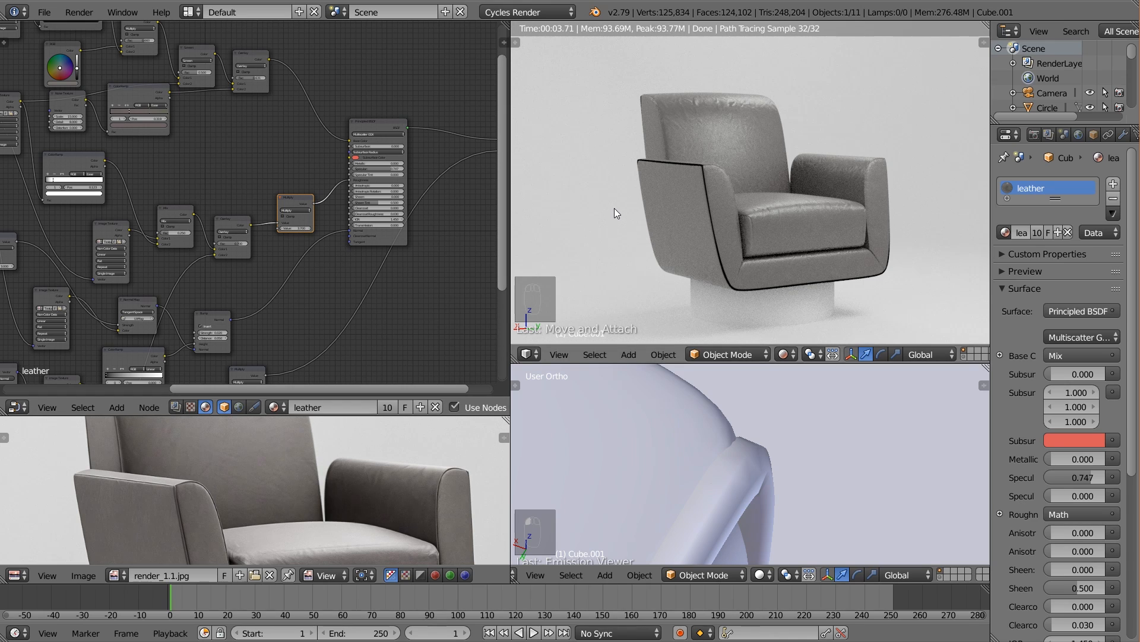
{"action": "scroll", "coordinate": [754, 230], "scroll_direction": "up", "scroll_amount": 4}
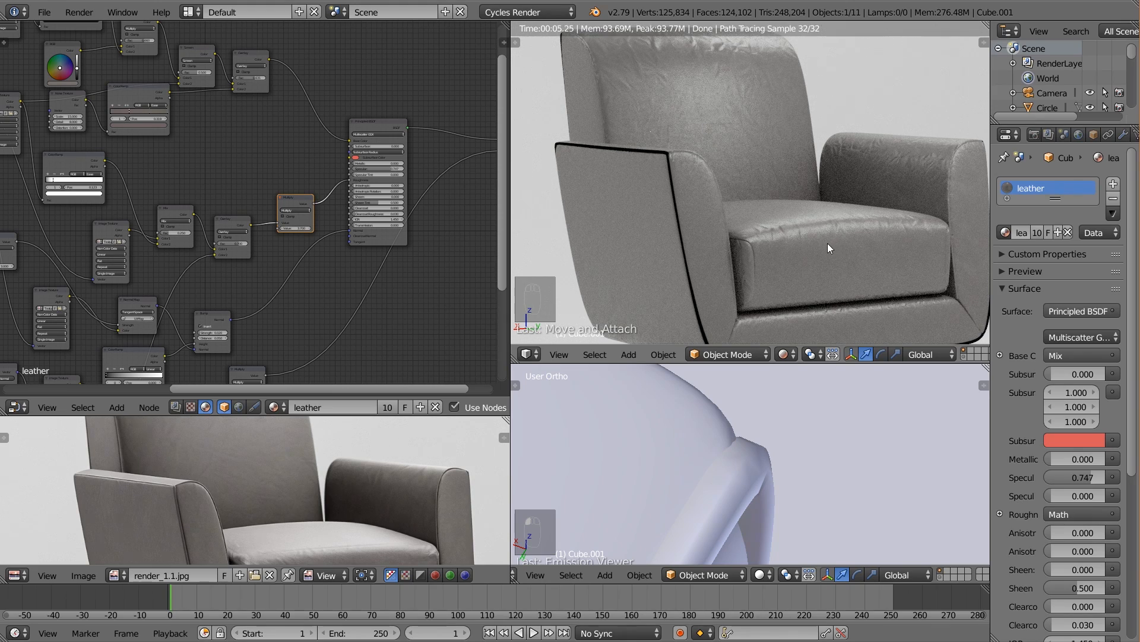
{"action": "scroll", "coordinate": [712, 80], "scroll_direction": "down", "scroll_amount": 3}
{"action": "scroll", "coordinate": [238, 199], "scroll_direction": "down", "scroll_amount": 3}
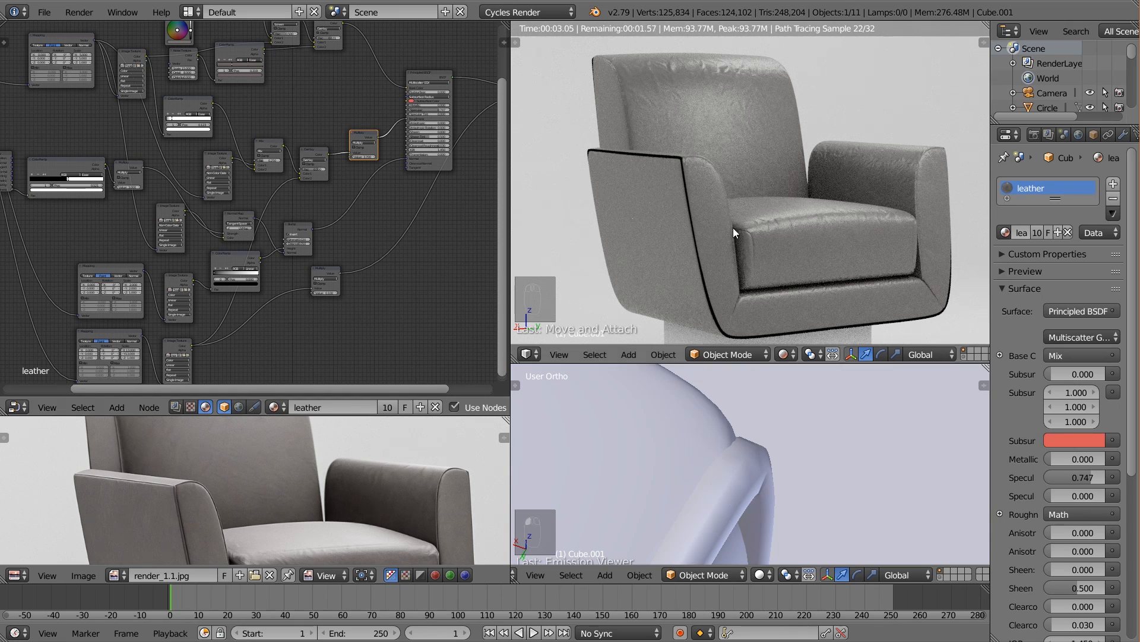
{"action": "scroll", "coordinate": [416, 251], "scroll_direction": "up", "scroll_amount": 3}
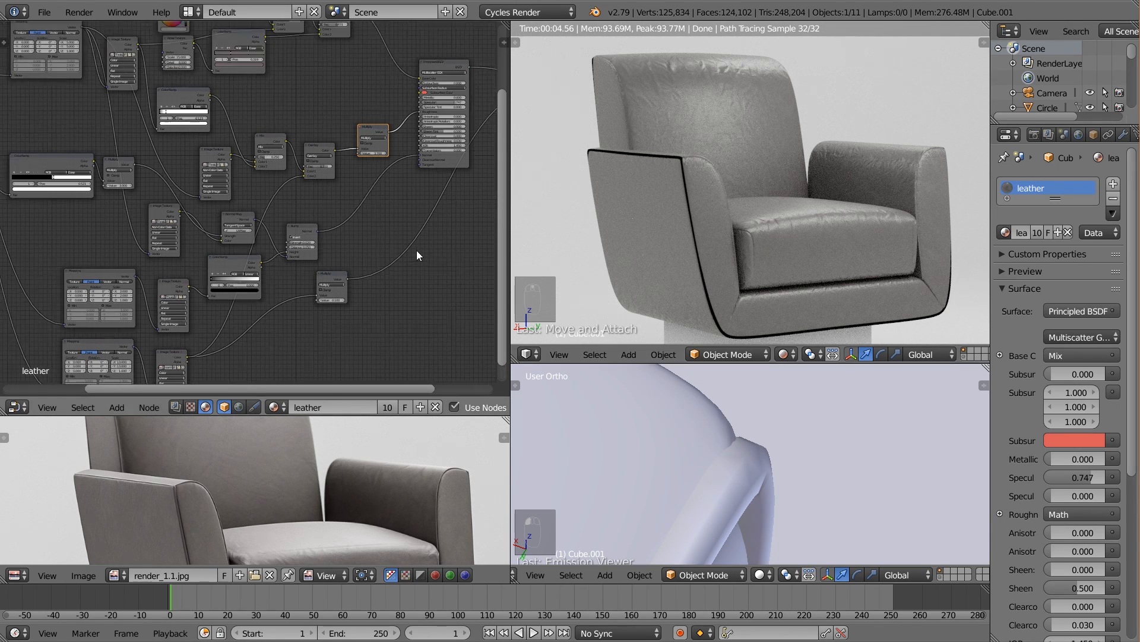
{"action": "scroll", "coordinate": [419, 247], "scroll_direction": "up", "scroll_amount": 1}
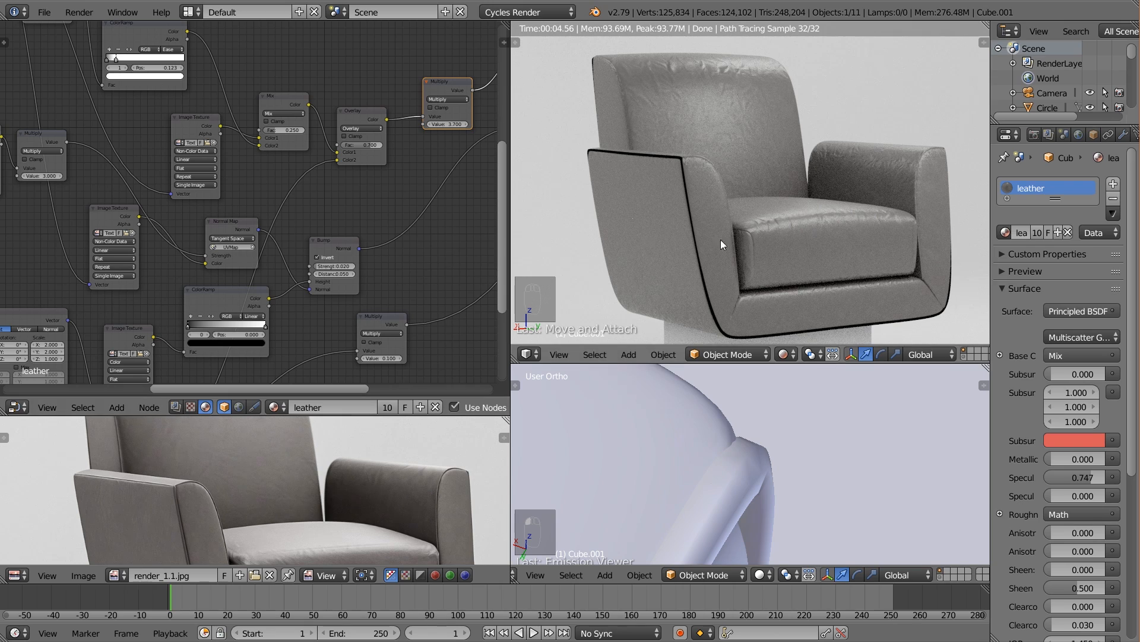
{"action": "scroll", "coordinate": [370, 244], "scroll_direction": "down", "scroll_amount": 4}
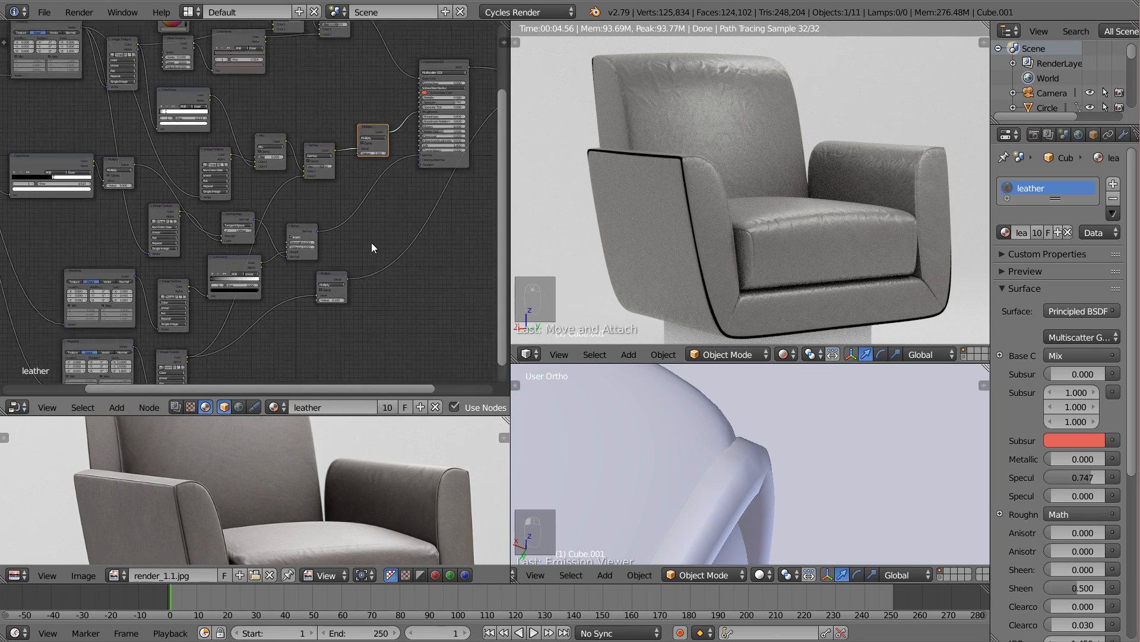
Widen the properties editor and make the seat cushion's leather material a single-user copy
{"action": "left_click_drag", "start_coordinate": [991, 199], "coordinate": [958, 201]}
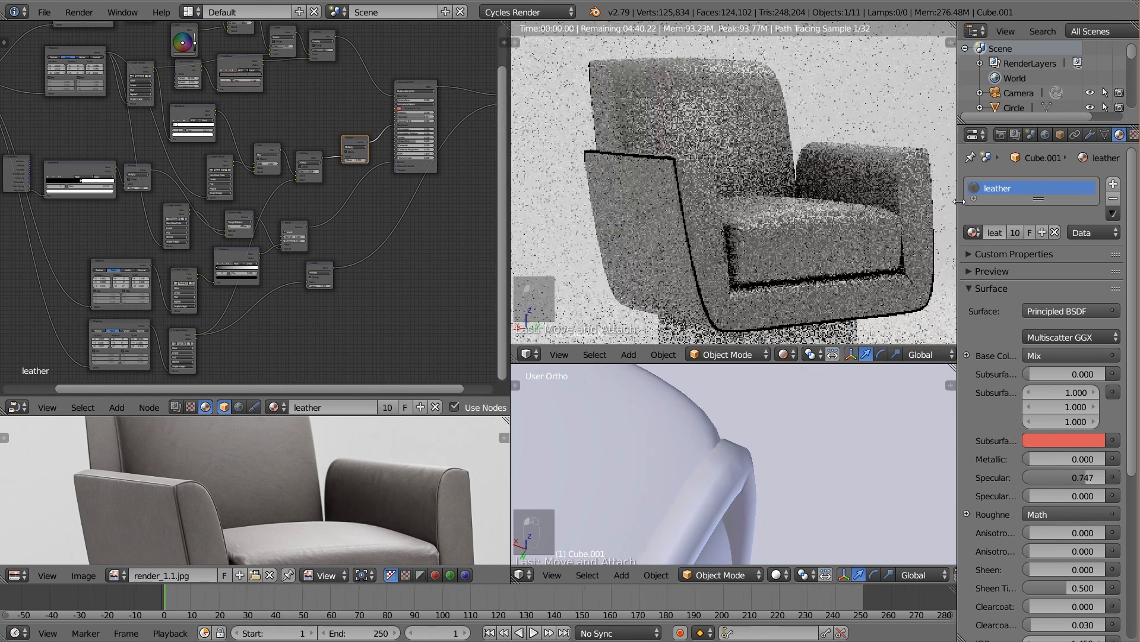
{"action": "right_click", "coordinate": [721, 108]}
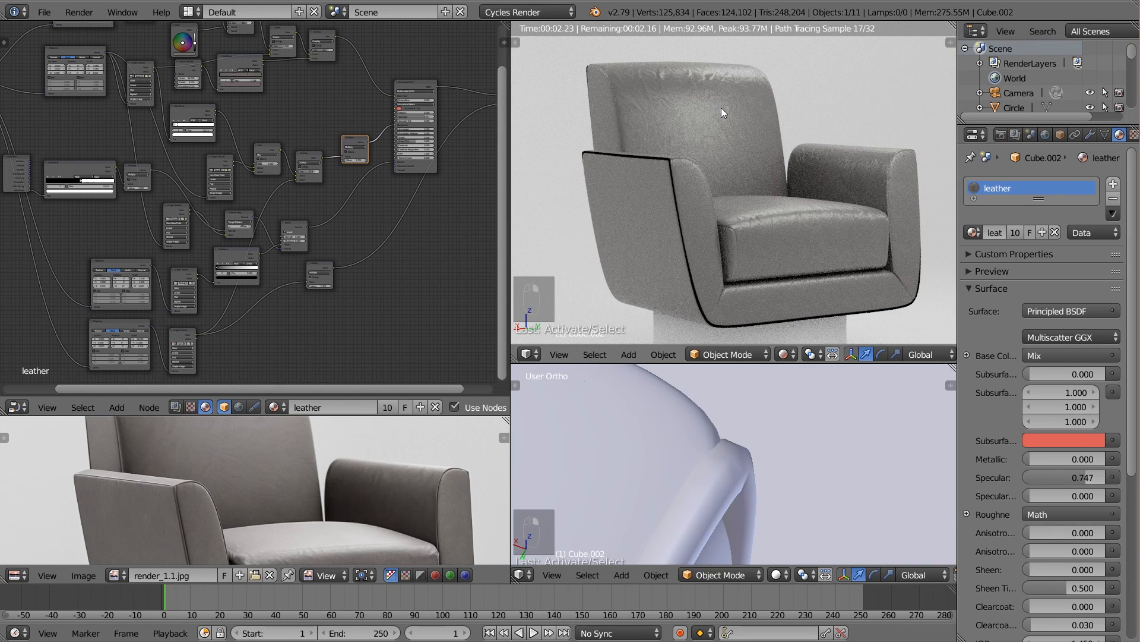
{"action": "right_click", "coordinate": [786, 221]}
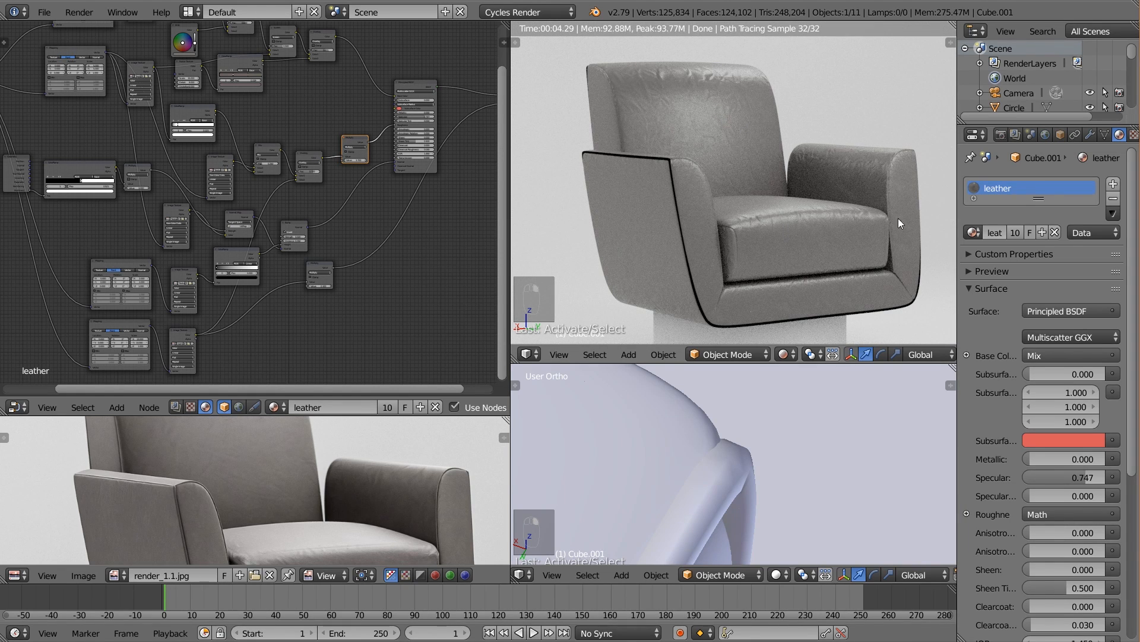
{"action": "left_click", "coordinate": [1014, 233]}
Rename the seat cushion's material copy as leather.2
{"action": "left_click", "coordinate": [1004, 233]}
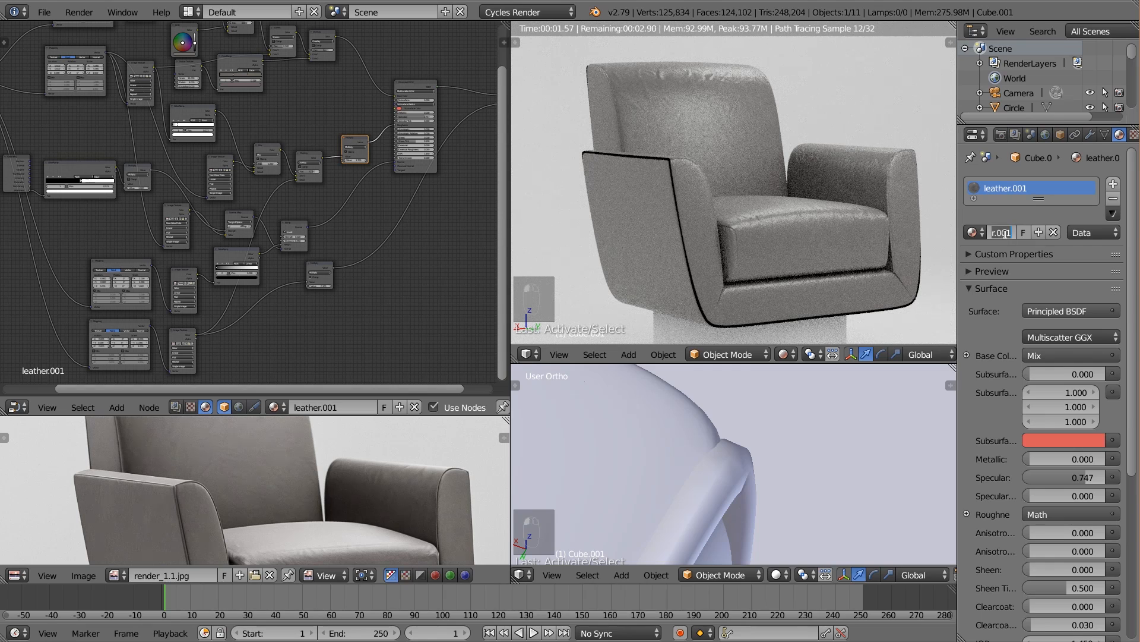
{"action": "key", "text": "Right"}
{"action": "key", "text": "BackSpace"}
{"action": "key", "text": "BackSpace"}
{"action": "key", "text": "BackSpace"}
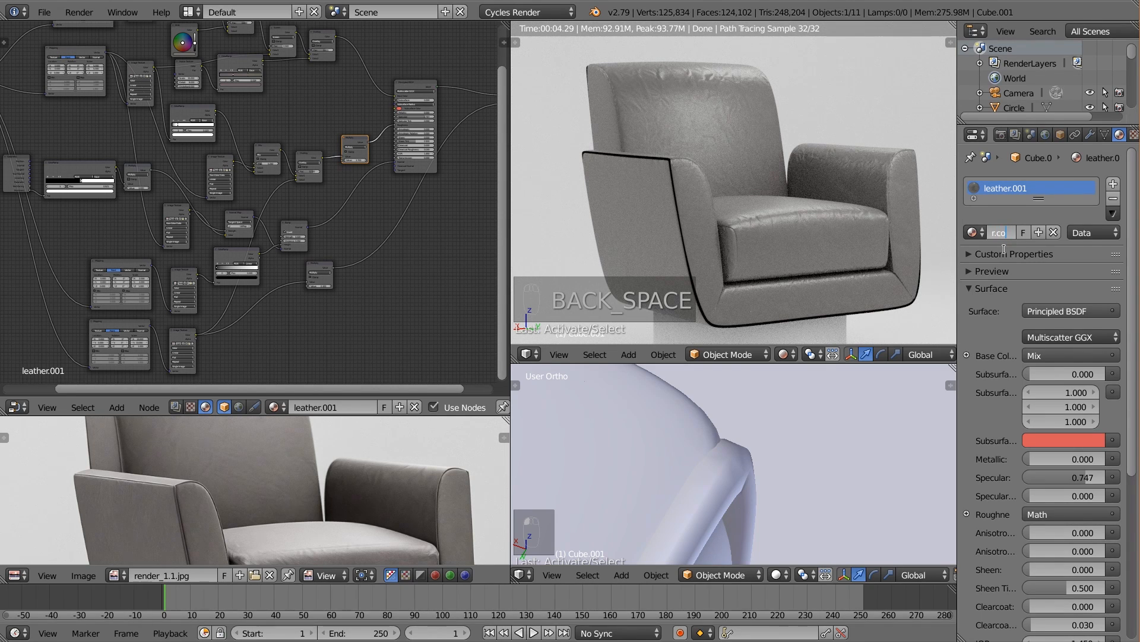
{"action": "key", "text": "BackSpace"}
{"action": "key", "text": "BackSpace"}
{"action": "key", "text": "Return"}
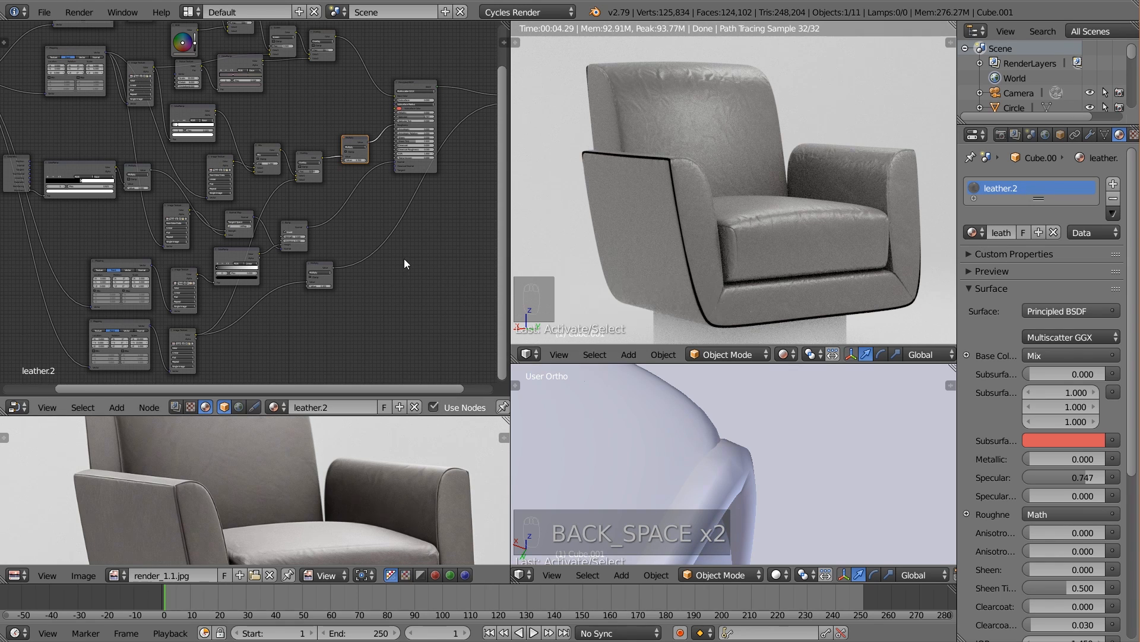
Preview the pointiness ColorRamp of leather.2 with the emission viewer and move its white stop to position 0.514
{"action": "scroll", "coordinate": [355, 191], "scroll_direction": "up", "scroll_amount": 1}
{"action": "scroll", "coordinate": [363, 180], "scroll_direction": "up", "scroll_amount": 4}
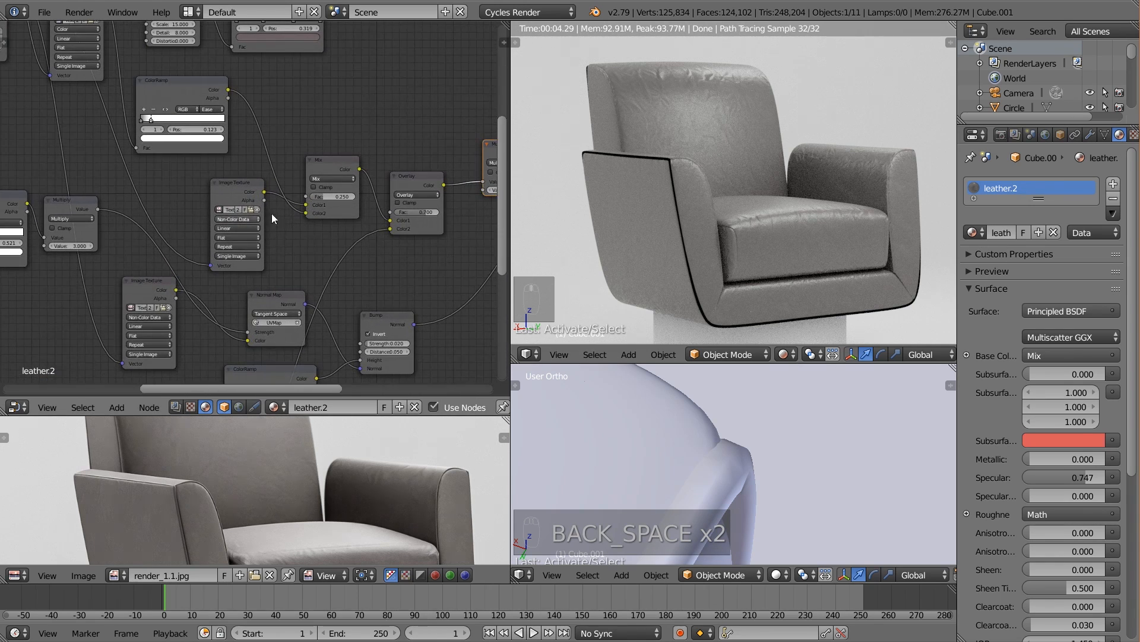
{"action": "middle_click_drag", "start_coordinate": [322, 280], "coordinate": [390, 262]}
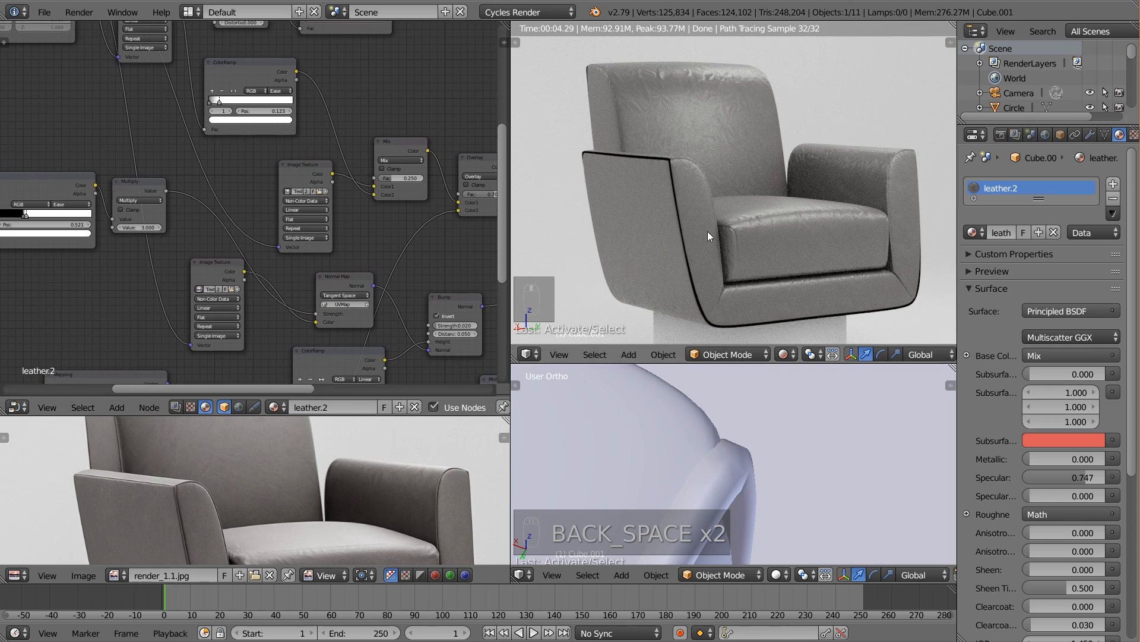
{"action": "middle_click_drag", "start_coordinate": [258, 230], "coordinate": [373, 254]}
{"action": "left_click", "coordinate": [195, 216], "text": "ctrl+shift"}
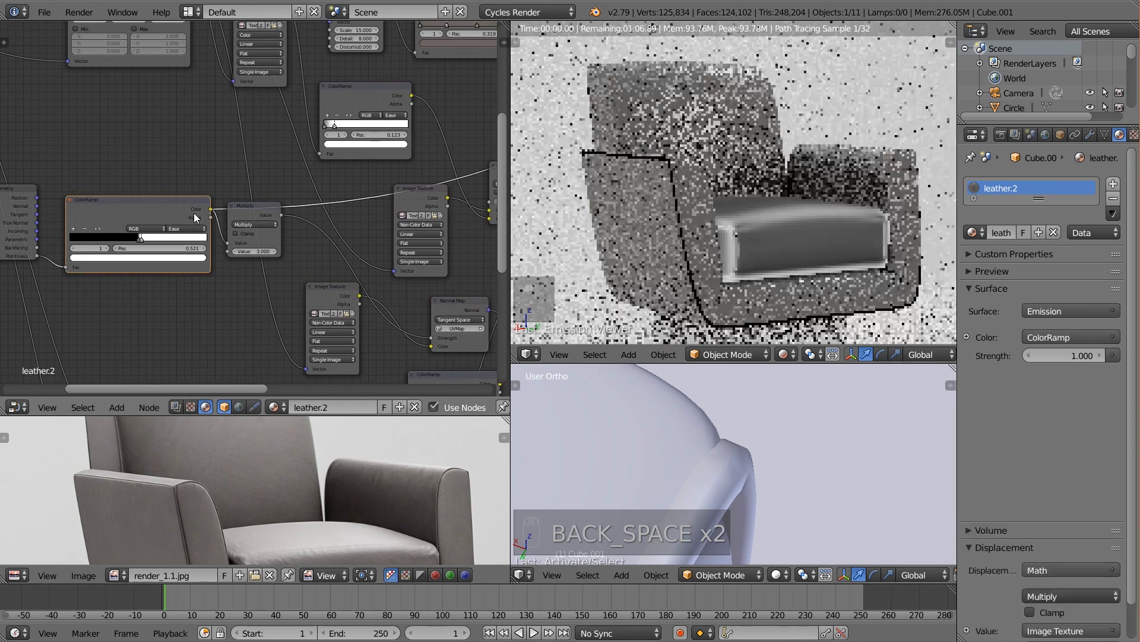
{"action": "scroll", "coordinate": [214, 239], "scroll_direction": "up", "scroll_amount": 3}
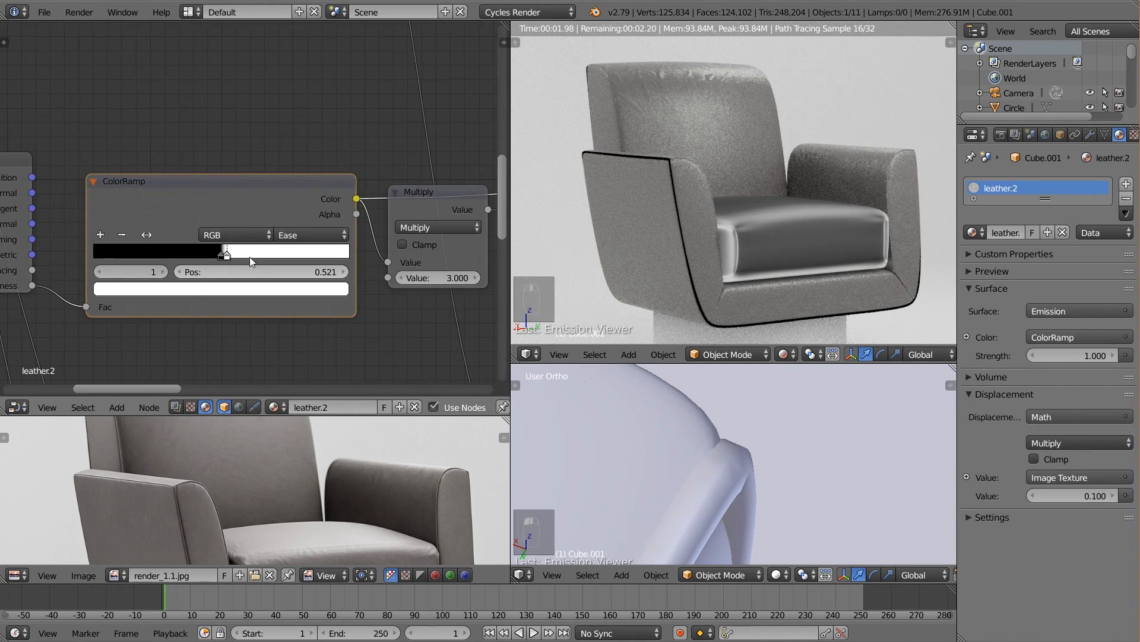
{"action": "scroll", "coordinate": [330, 266], "scroll_direction": "up", "scroll_amount": 3}
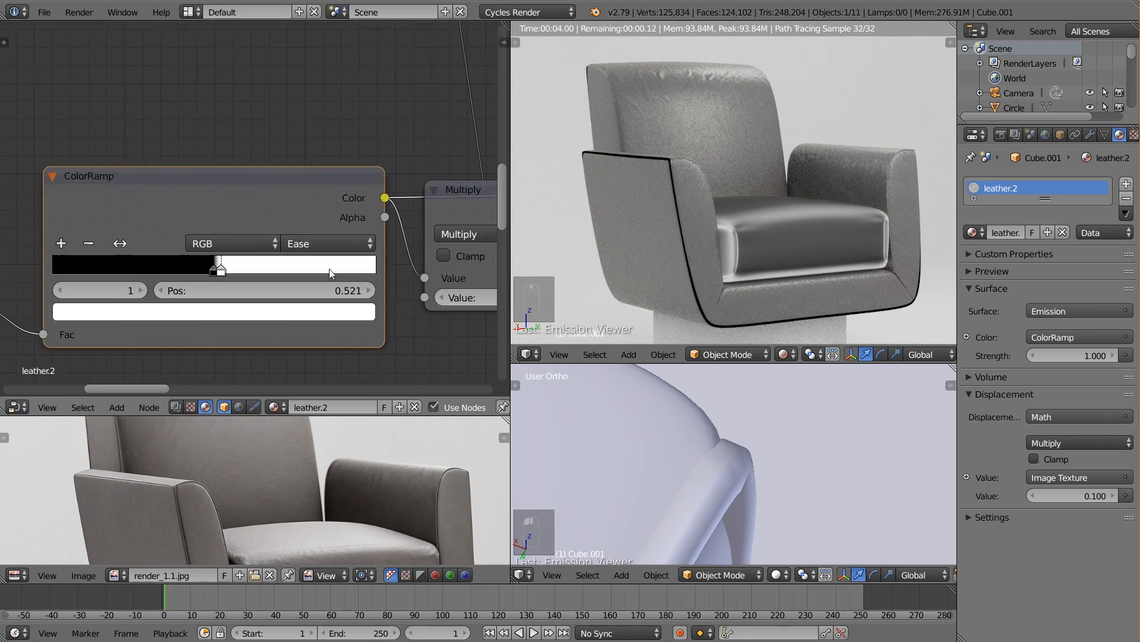
{"action": "middle_click_drag", "start_coordinate": [330, 266], "coordinate": [381, 265]}
{"action": "left_click", "coordinate": [266, 270]}
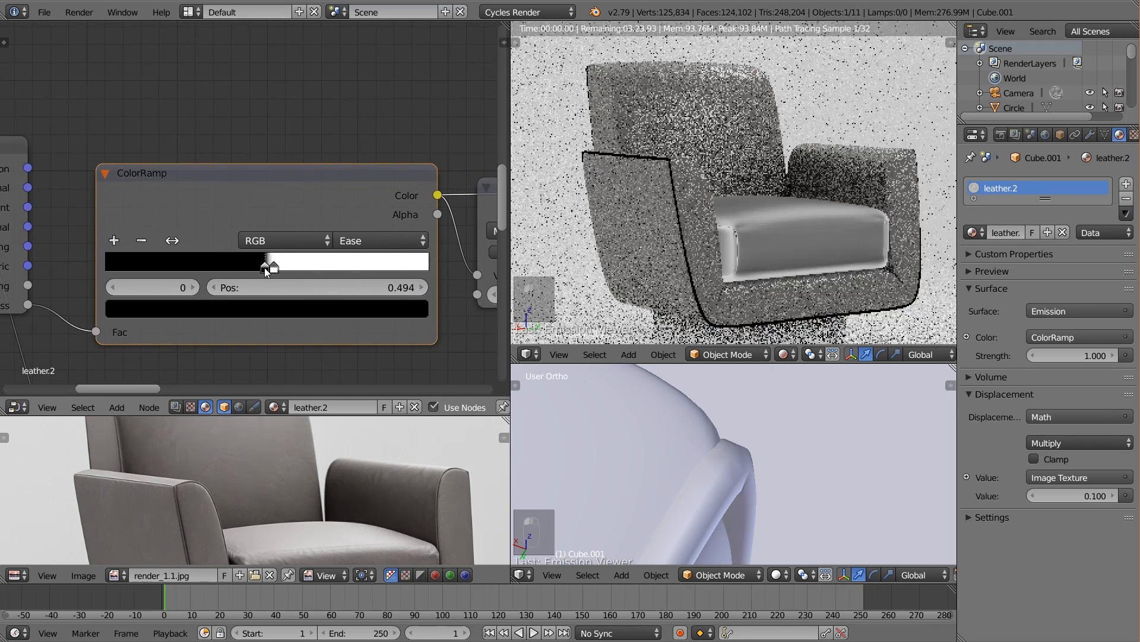
{"action": "left_click_drag", "start_coordinate": [274, 268], "coordinate": [275, 266]}
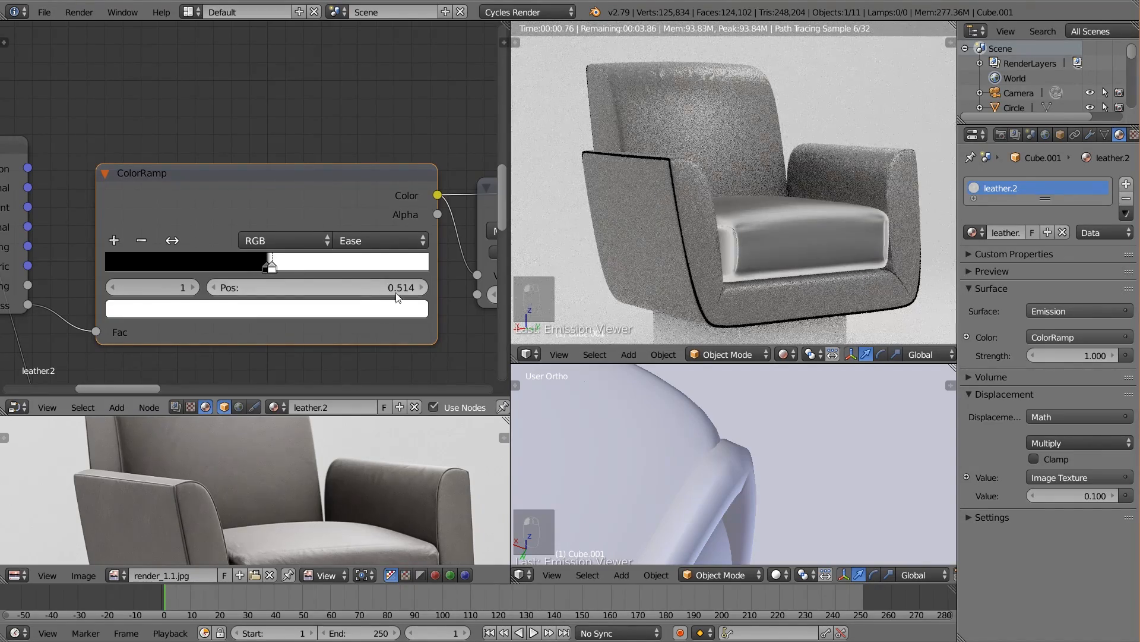
Preview the Multiply node after the pointiness ColorRamp with the emission viewer and switch the output back to the Principled BSDF
{"action": "scroll", "coordinate": [411, 258], "scroll_direction": "down", "scroll_amount": 4}
{"action": "middle_click_drag", "start_coordinate": [412, 255], "coordinate": [340, 240]}
{"action": "left_click", "coordinate": [401, 196], "text": "ctrl+shift"}
{"action": "middle_click_drag", "start_coordinate": [400, 194], "coordinate": [234, 196]}
{"action": "scroll", "coordinate": [234, 197], "scroll_direction": "down", "scroll_amount": 7}
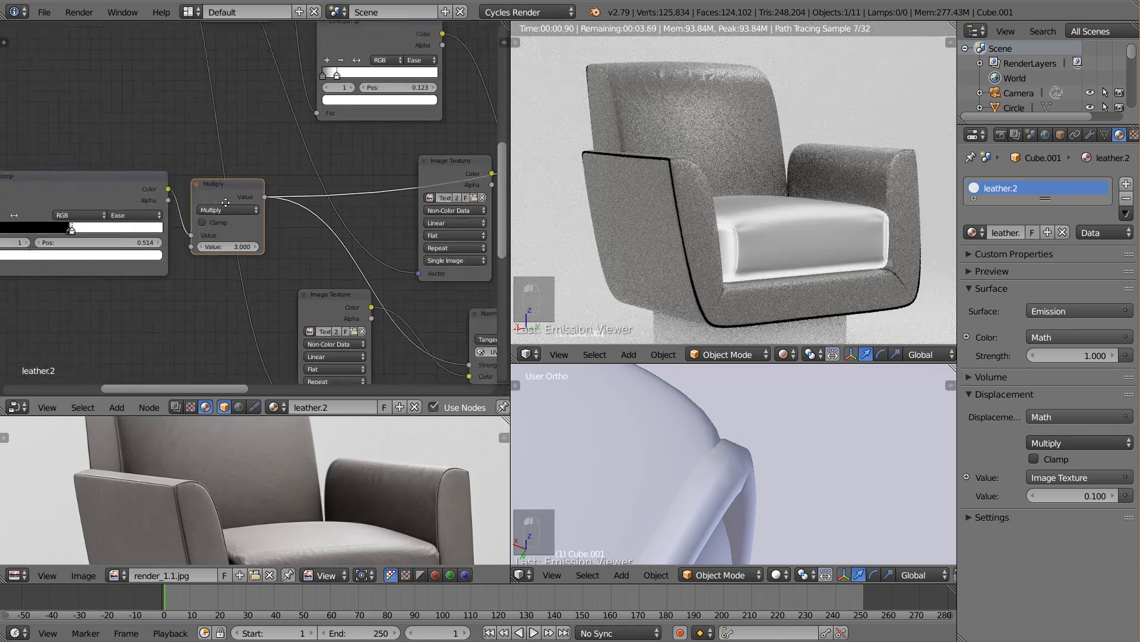
{"action": "middle_click_drag", "start_coordinate": [476, 262], "coordinate": [212, 291]}
{"action": "scroll", "coordinate": [333, 238], "scroll_direction": "down", "scroll_amount": 4}
{"action": "scroll", "coordinate": [212, 291], "scroll_direction": "down", "scroll_amount": 2}
{"action": "left_click", "coordinate": [284, 131], "text": "ctrl+shift"}
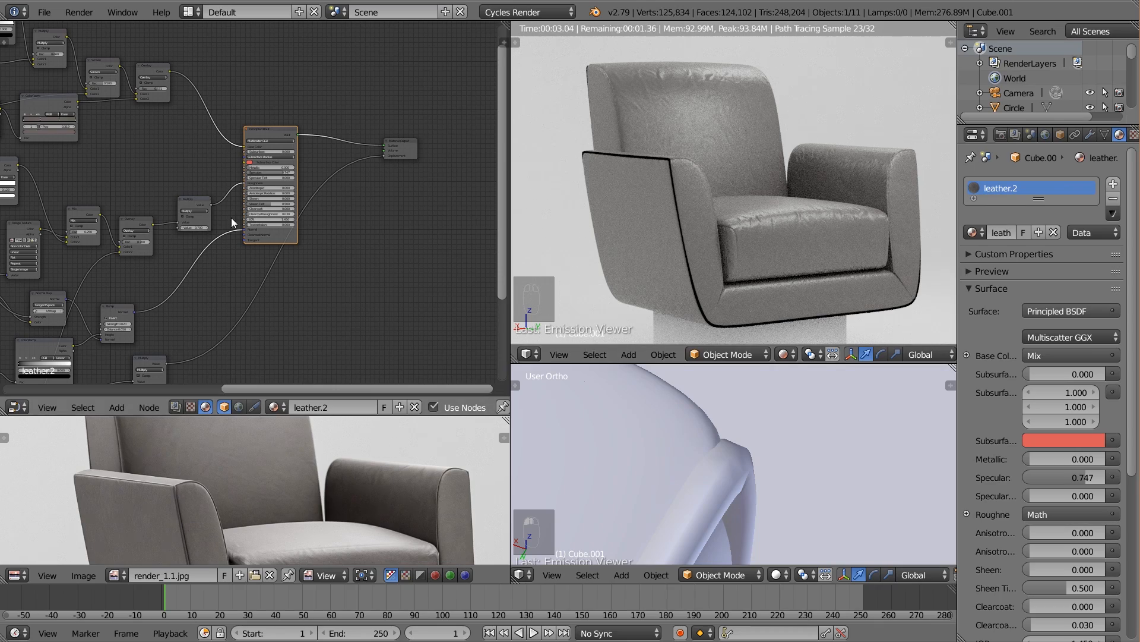
Preview the pointiness ColorRamp on the cushion again and move its black stop to position 0.500
{"action": "middle_click_drag", "start_coordinate": [216, 218], "coordinate": [377, 209]}
{"action": "scroll", "coordinate": [378, 210], "scroll_direction": "up", "scroll_amount": 2}
{"action": "middle_click_drag", "start_coordinate": [80, 253], "coordinate": [281, 241]}
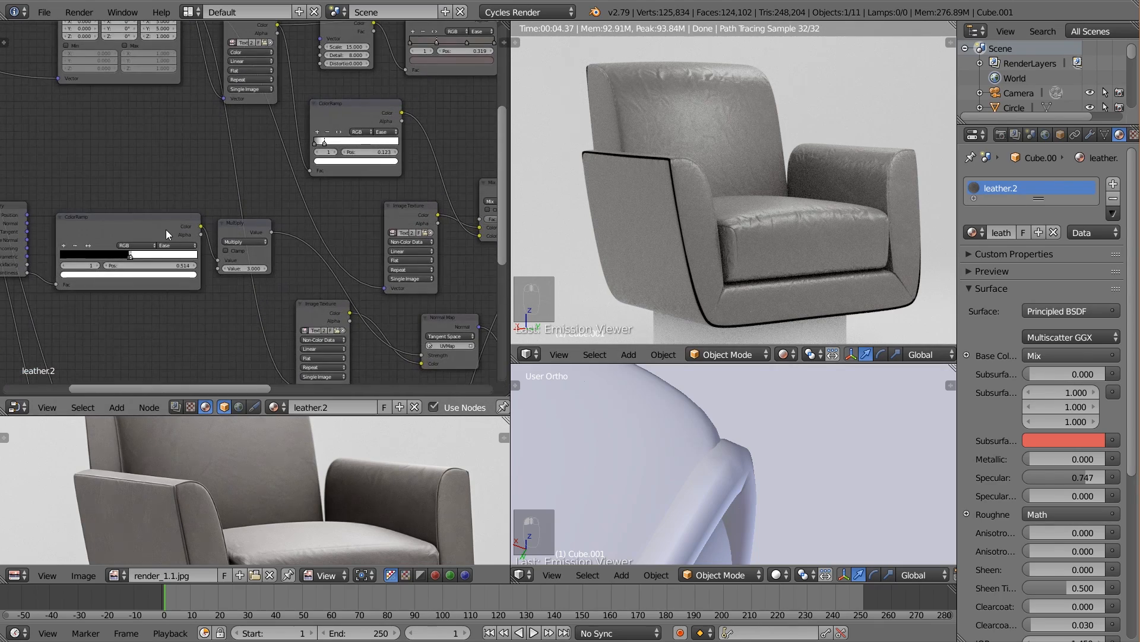
{"action": "left_click", "coordinate": [166, 229], "text": "ctrl+shift"}
{"action": "scroll", "coordinate": [166, 230], "scroll_direction": "up", "scroll_amount": 6}
{"action": "scroll", "coordinate": [192, 276], "scroll_direction": "up", "scroll_amount": 2}
{"action": "middle_click_drag", "start_coordinate": [192, 275], "coordinate": [202, 151]}
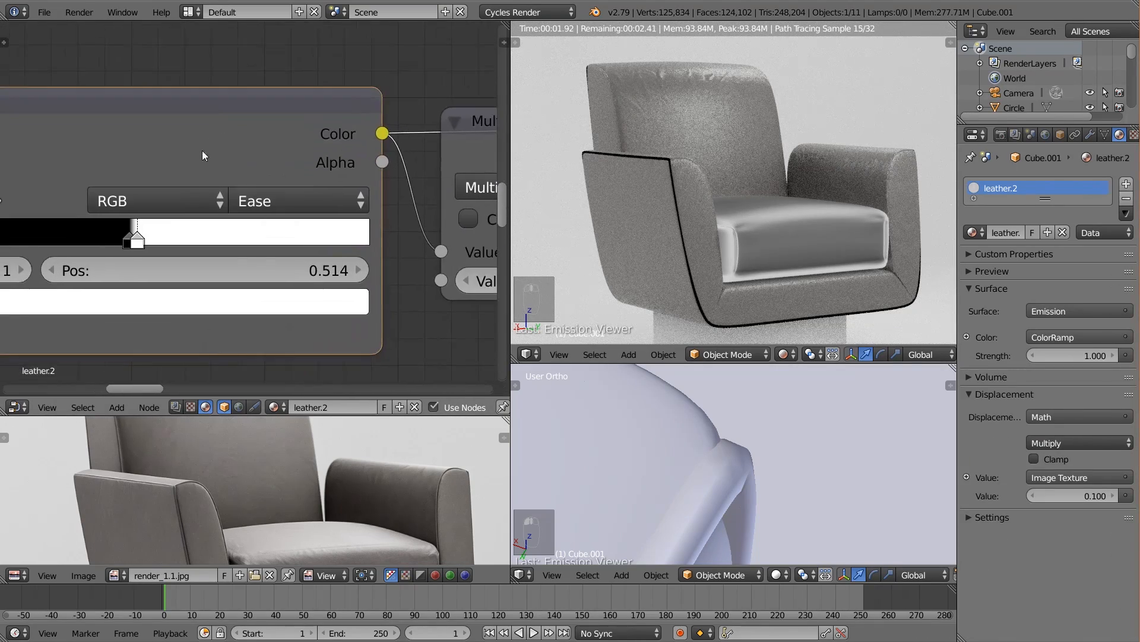
{"action": "scroll", "coordinate": [256, 196], "scroll_direction": "up", "scroll_amount": 3}
{"action": "left_click_drag", "start_coordinate": [414, 238], "coordinate": [477, 238]}
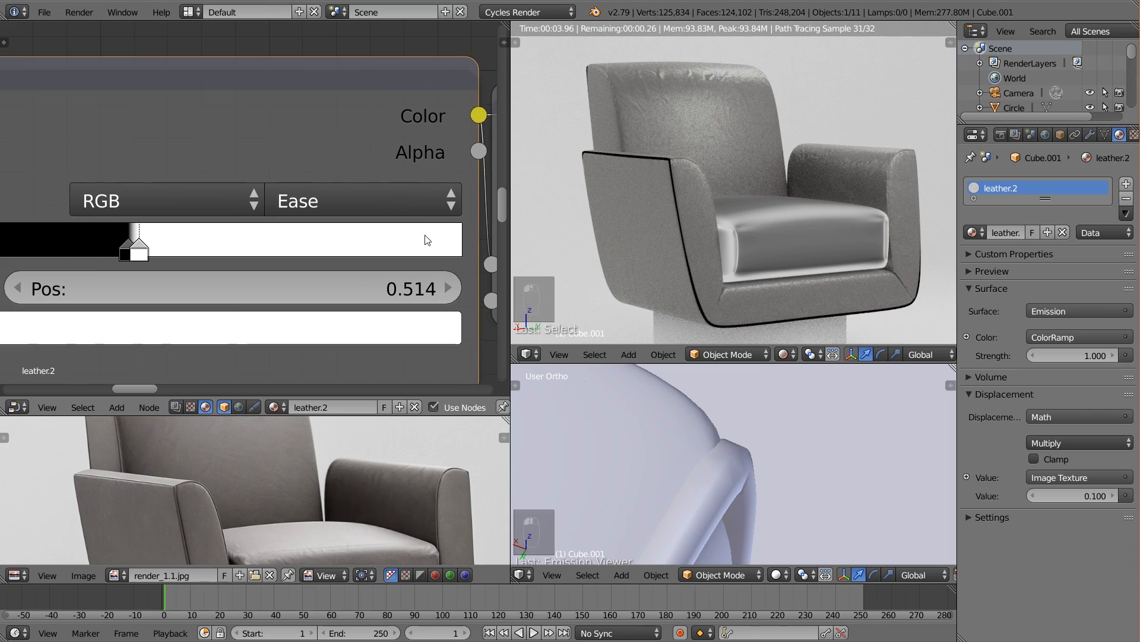
{"action": "left_click", "coordinate": [129, 255]}
{"action": "left_click_drag", "start_coordinate": [129, 256], "coordinate": [130, 256]}
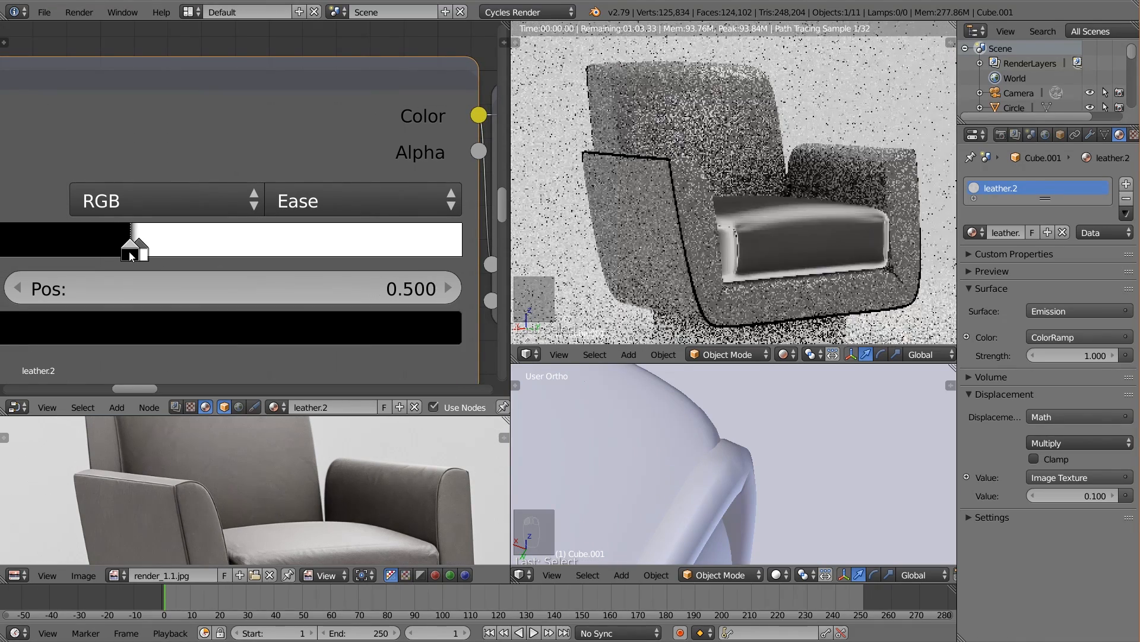
Check the adjusted edge mask through the Multiply node's emission preview and restore the Principled BSDF as material output
{"action": "scroll", "coordinate": [305, 238], "scroll_direction": "down", "scroll_amount": 6}
{"action": "middle_click_drag", "start_coordinate": [305, 238], "coordinate": [164, 229]}
{"action": "left_click", "coordinate": [342, 159], "text": "ctrl+shift"}
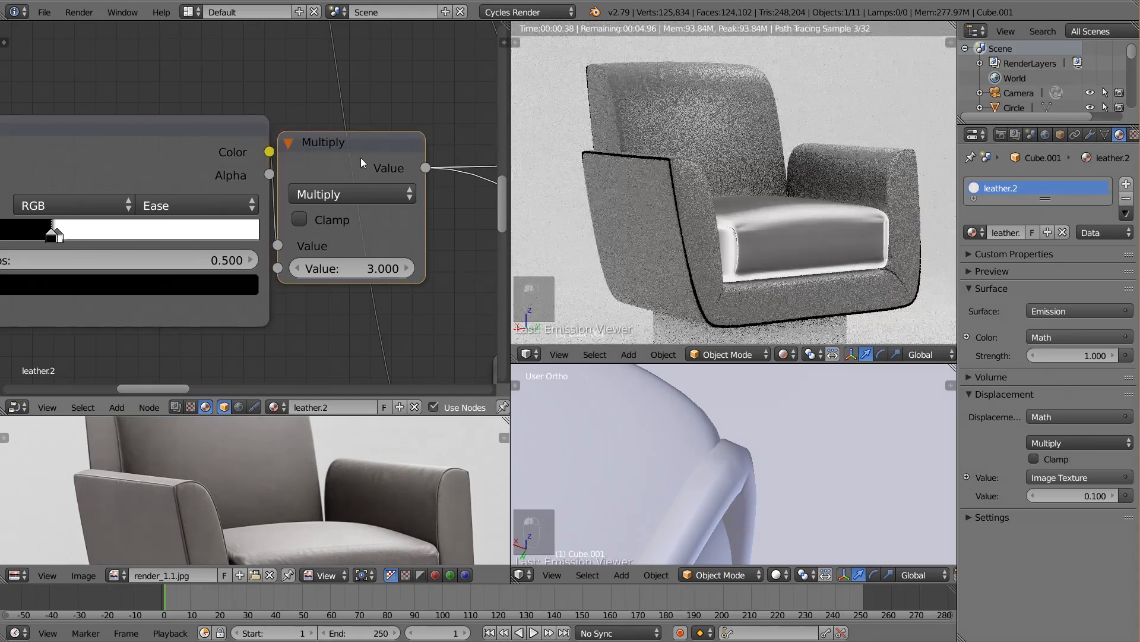
{"action": "scroll", "coordinate": [359, 196], "scroll_direction": "down", "scroll_amount": 15}
{"action": "middle_click_drag", "start_coordinate": [339, 207], "coordinate": [132, 206]}
{"action": "scroll", "coordinate": [262, 207], "scroll_direction": "down", "scroll_amount": 4}
{"action": "middle_click_drag", "start_coordinate": [269, 207], "coordinate": [91, 235]}
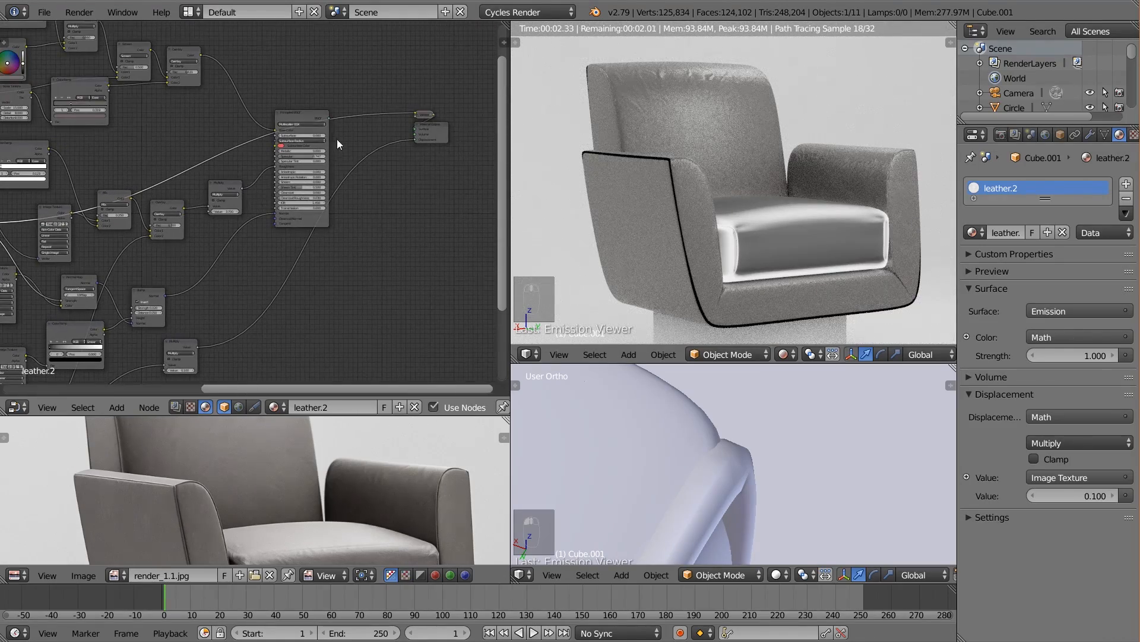
{"action": "left_click", "coordinate": [309, 117], "text": "ctrl+shift"}
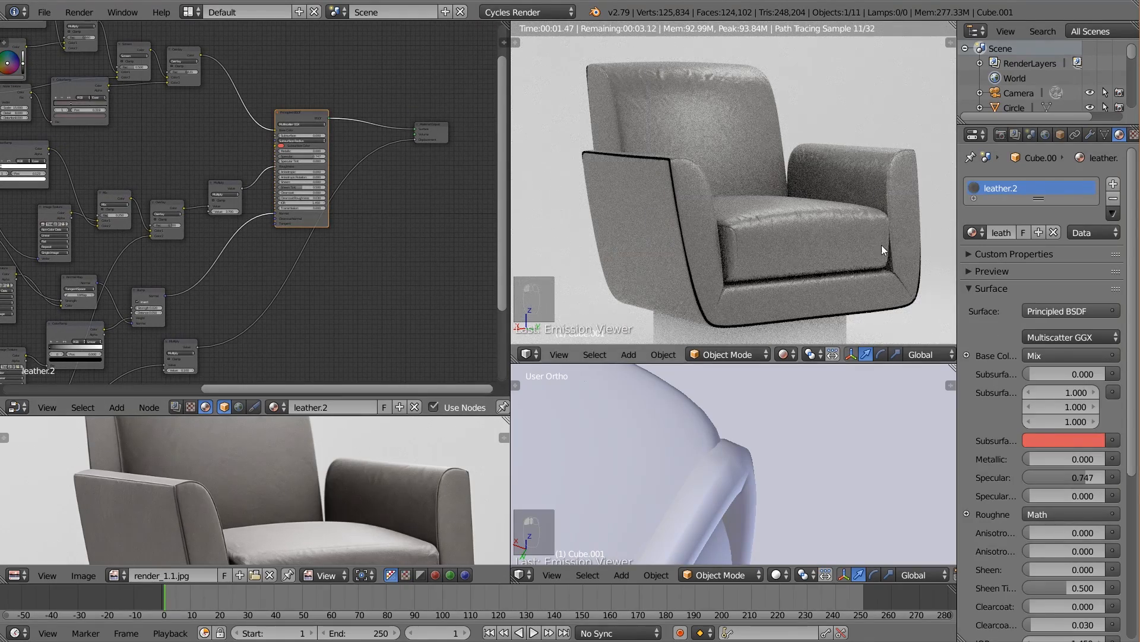
Move the leather.2 Mapping node that feeds the upper Image Texture slightly down and away from it
{"action": "middle_click_drag", "start_coordinate": [40, 206], "coordinate": [273, 210]}
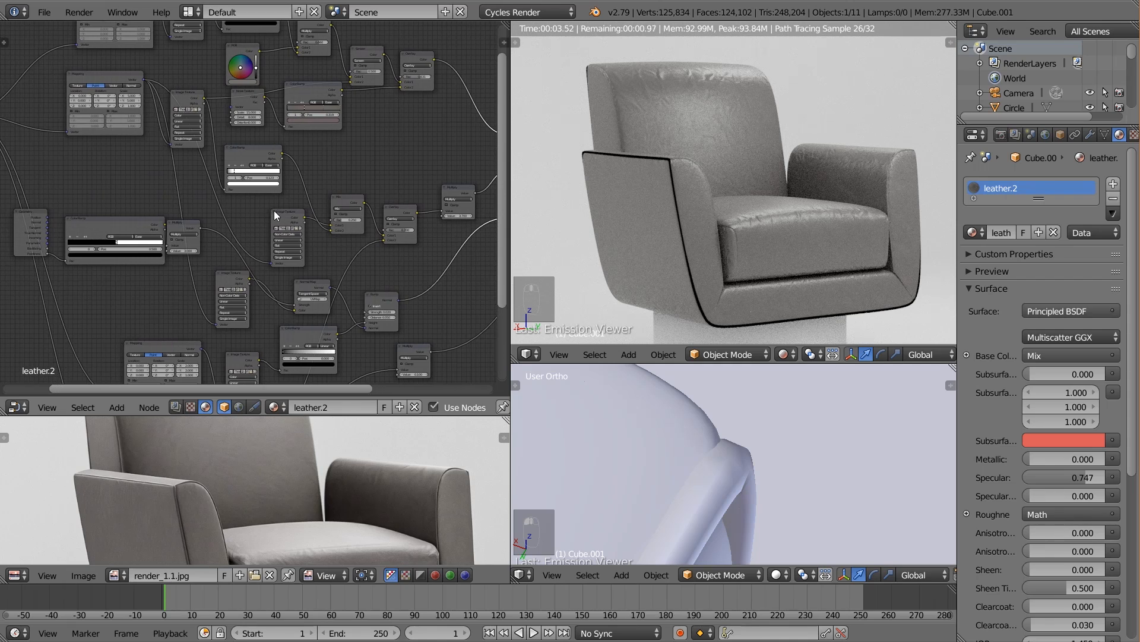
{"action": "scroll", "coordinate": [269, 211], "scroll_direction": "up", "scroll_amount": 1}
{"action": "scroll", "coordinate": [138, 99], "scroll_direction": "up", "scroll_amount": 2}
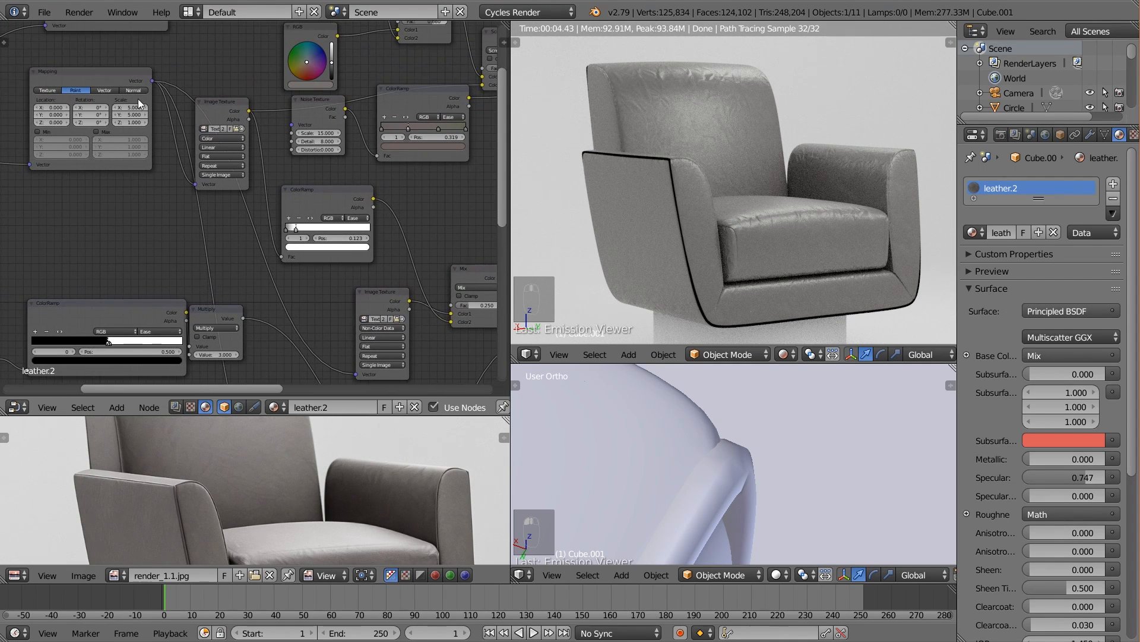
{"action": "mouse_move", "coordinate": [137, 99]}
{"action": "left_mouse_down"}
{"action": "mouse_move", "coordinate": [112, 90]}
{"action": "mouse_move", "coordinate": [117, 107]}
{"action": "left_mouse_up"}
{"action": "middle_click_drag", "start_coordinate": [153, 190], "coordinate": [178, 202]}
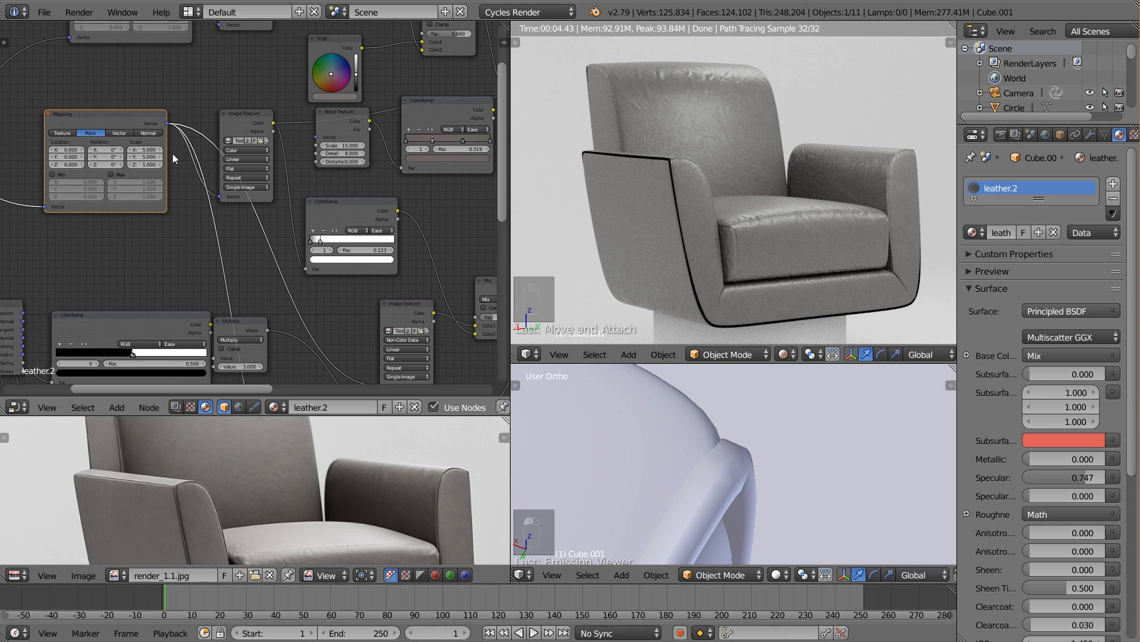
Try the Mapping node's X and Y scale at 4 and at 6 on the seat cushion
{"action": "key", "text": "Tab"}
{"action": "type", "text": "4"}
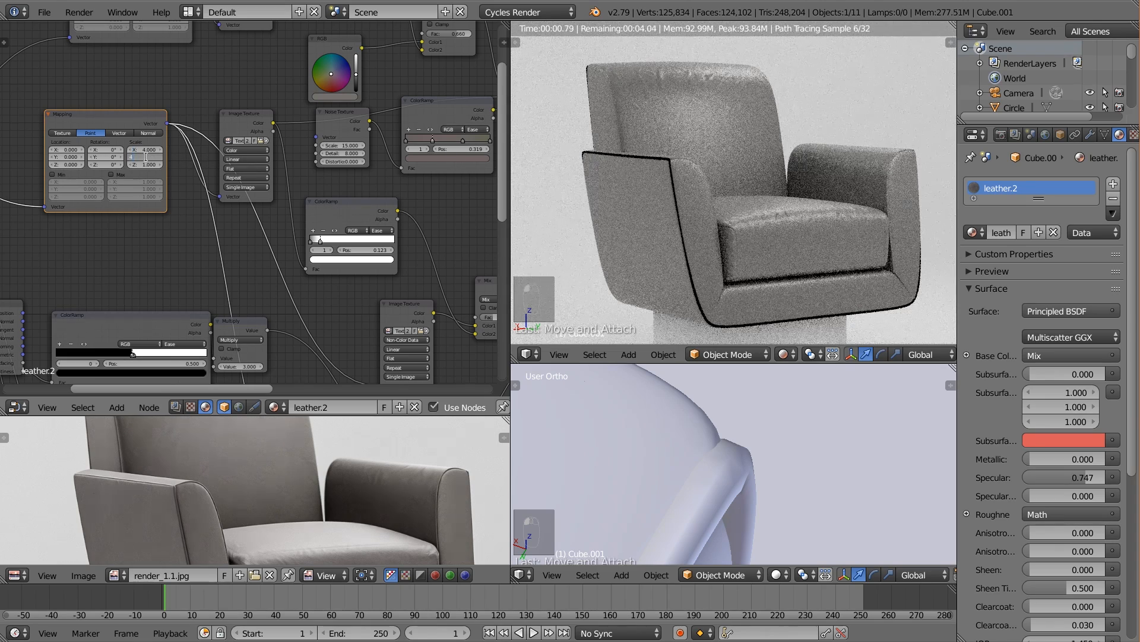
{"action": "key", "text": "Return"}
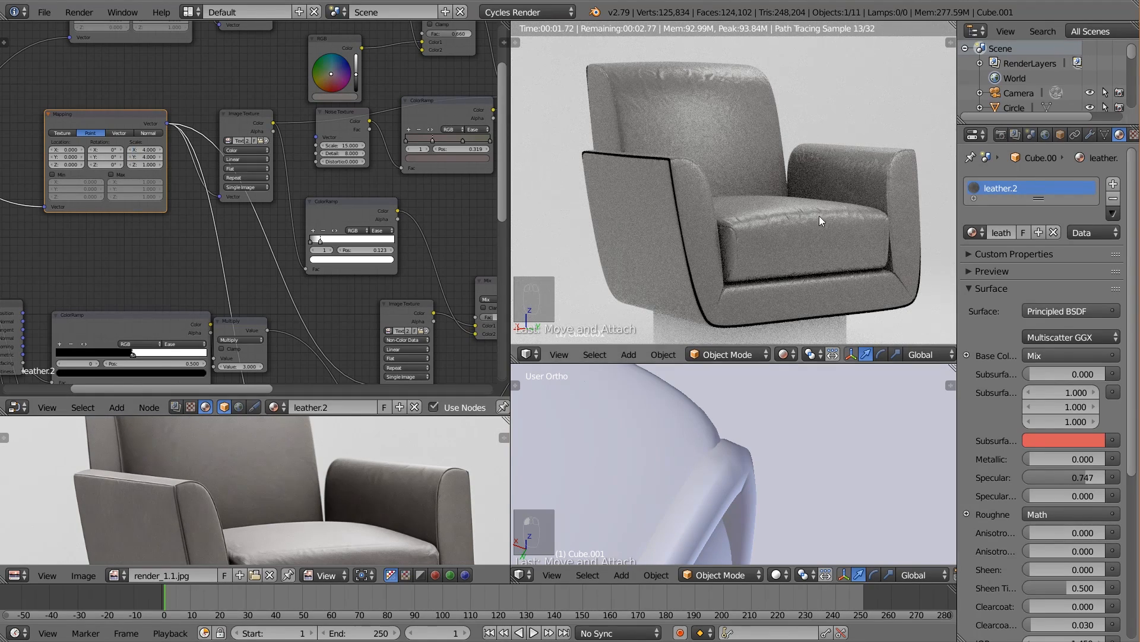
{"action": "double_click", "coordinate": [151, 150]}
{"action": "type", "text": "6"}
{"action": "key", "text": "Tab"}
{"action": "type", "text": "6"}
{"action": "key", "text": "Return"}
Set the Mapping node's X and Y scale back to 5
{"action": "left_click", "coordinate": [152, 149]}
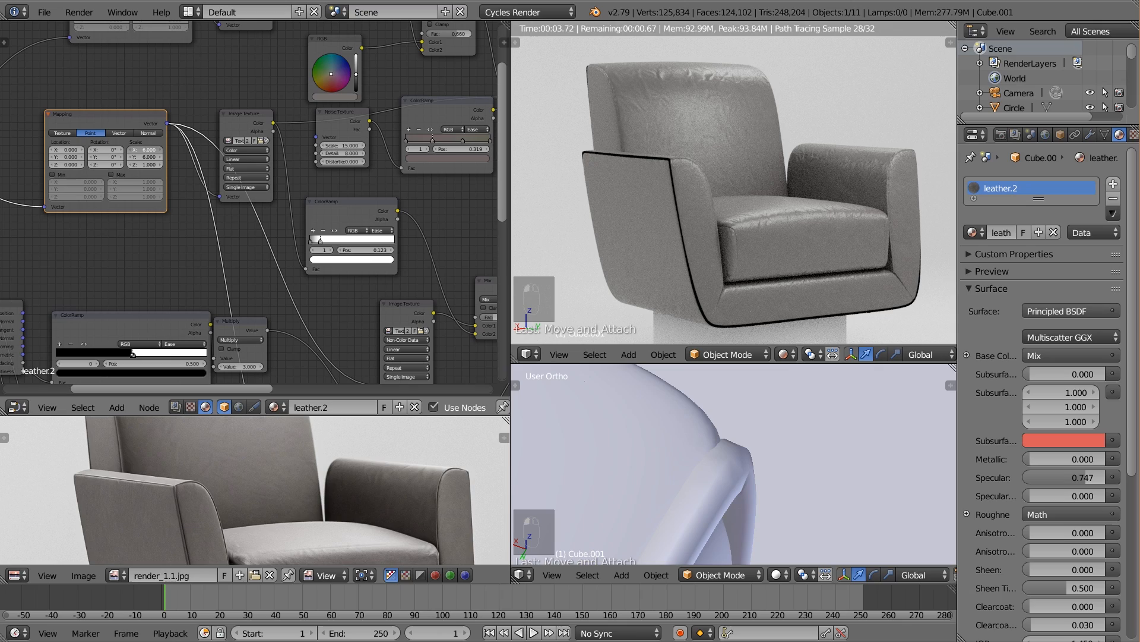
{"action": "type", "text": "5"}
{"action": "key", "text": "Return"}
{"action": "left_click", "coordinate": [150, 156]}
{"action": "type", "text": "5"}
{"action": "key", "text": "Return"}
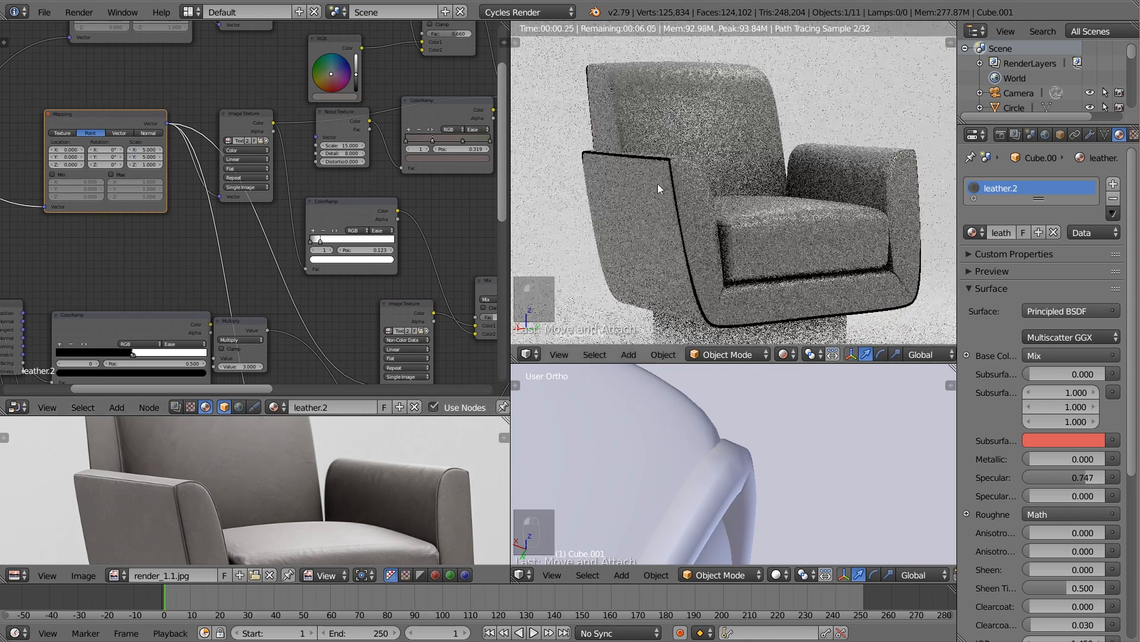
Select the backrest and set the Value of the leather edge mask's Multiply node, after the ColorRamp, to 1
{"action": "right_click", "coordinate": [732, 151]}
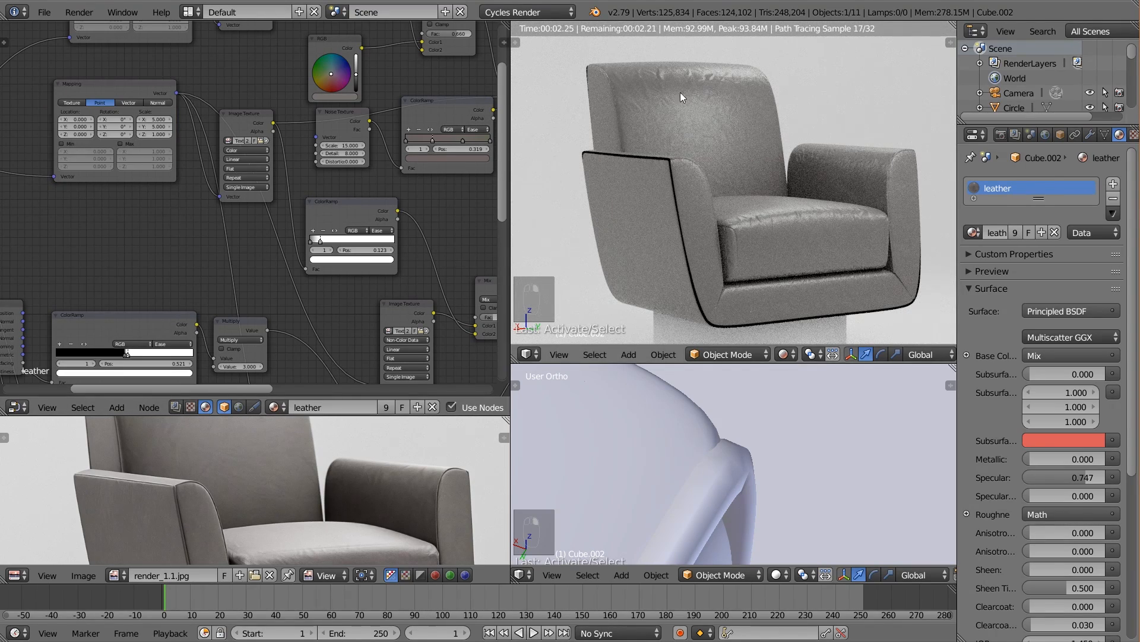
{"action": "scroll", "coordinate": [300, 171], "scroll_direction": "down", "scroll_amount": 3}
{"action": "middle_click_drag", "start_coordinate": [351, 162], "coordinate": [208, 195]}
{"action": "scroll", "coordinate": [300, 176], "scroll_direction": "up", "scroll_amount": 5}
{"action": "scroll", "coordinate": [307, 200], "scroll_direction": "down", "scroll_amount": 3}
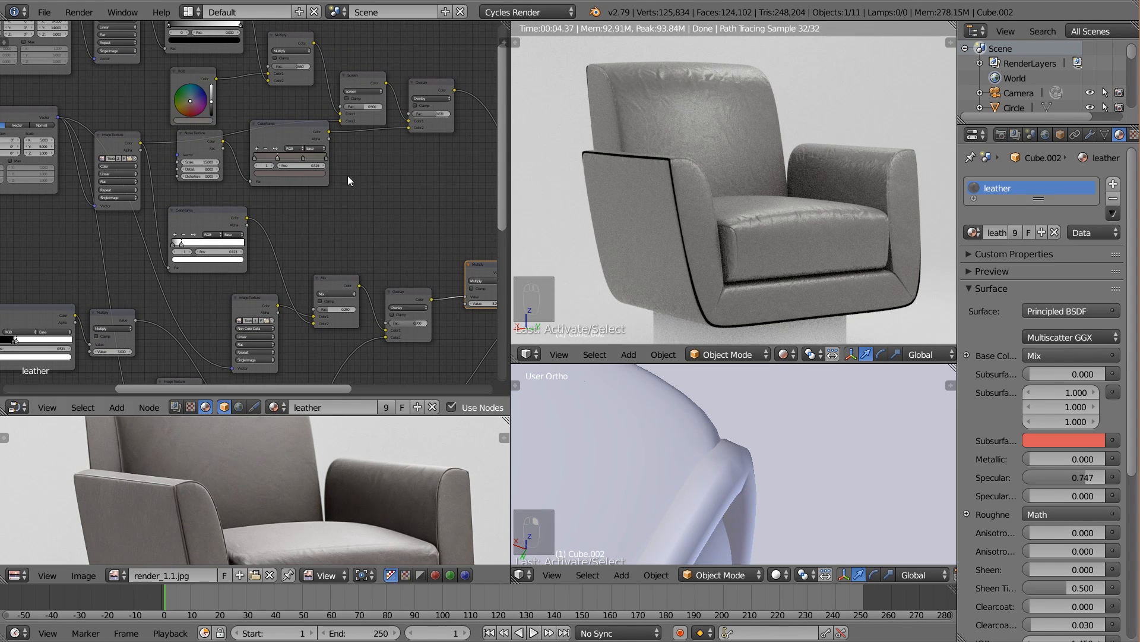
{"action": "middle_click_drag", "start_coordinate": [178, 193], "coordinate": [242, 187]}
{"action": "middle_click_drag", "start_coordinate": [209, 324], "coordinate": [307, 221]}
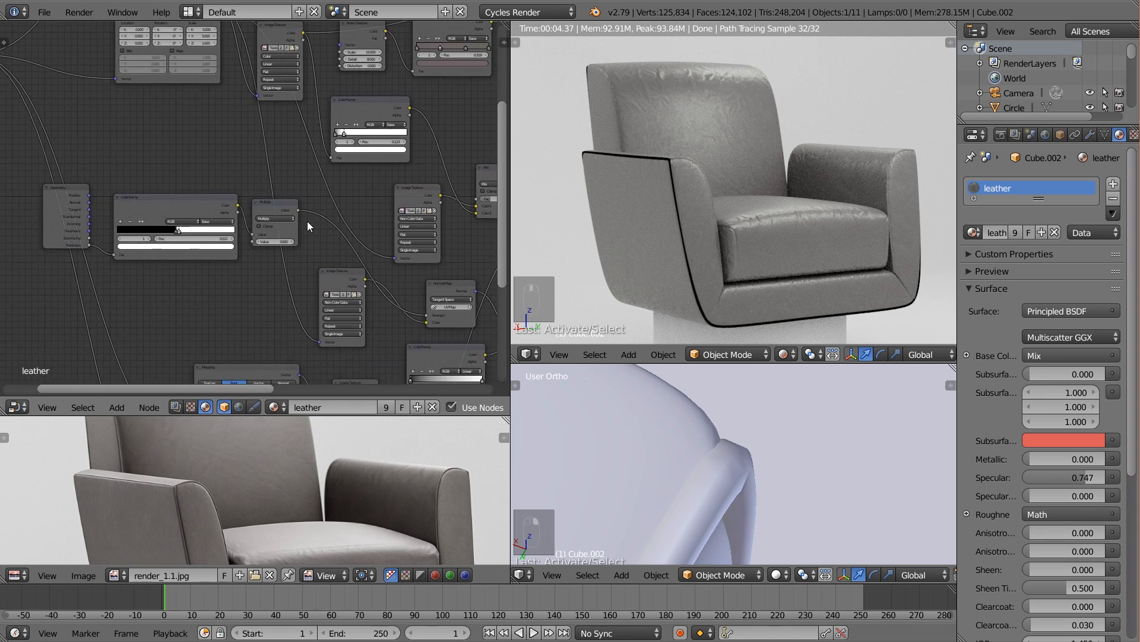
{"action": "scroll", "coordinate": [308, 221], "scroll_direction": "up", "scroll_amount": 3}
{"action": "left_click", "coordinate": [285, 252]}
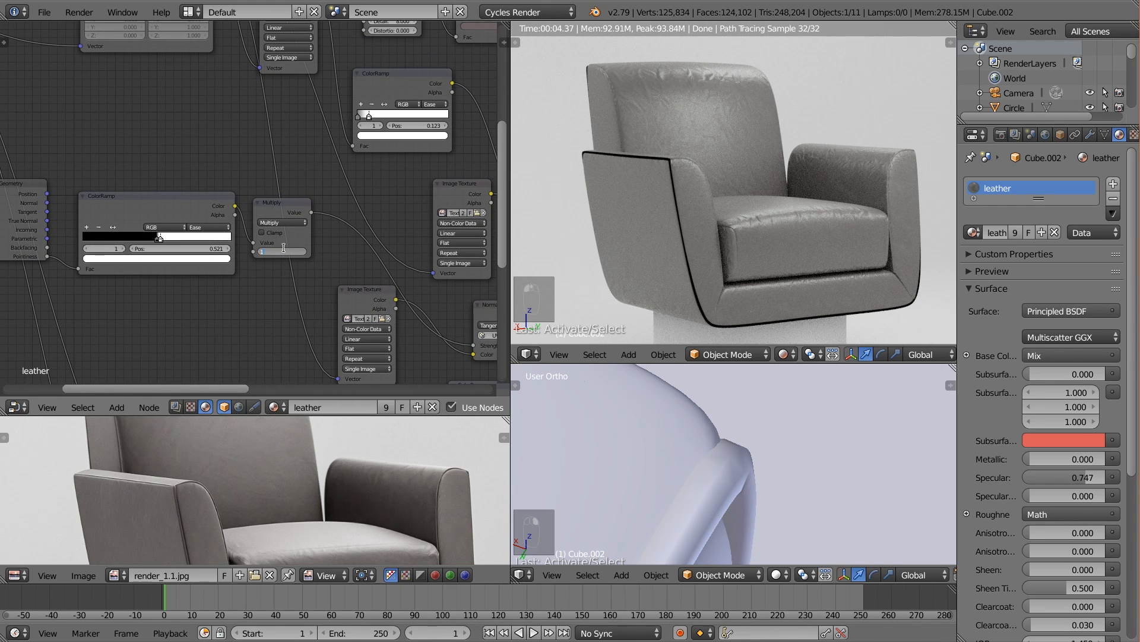
{"action": "key", "text": "Return"}
Raise the Principled BSDF's Sheen to about 0.507 in the backrest's leather material
{"action": "scroll", "coordinate": [322, 274], "scroll_direction": "down", "scroll_amount": 4}
{"action": "scroll", "coordinate": [327, 269], "scroll_direction": "up", "scroll_amount": 5}
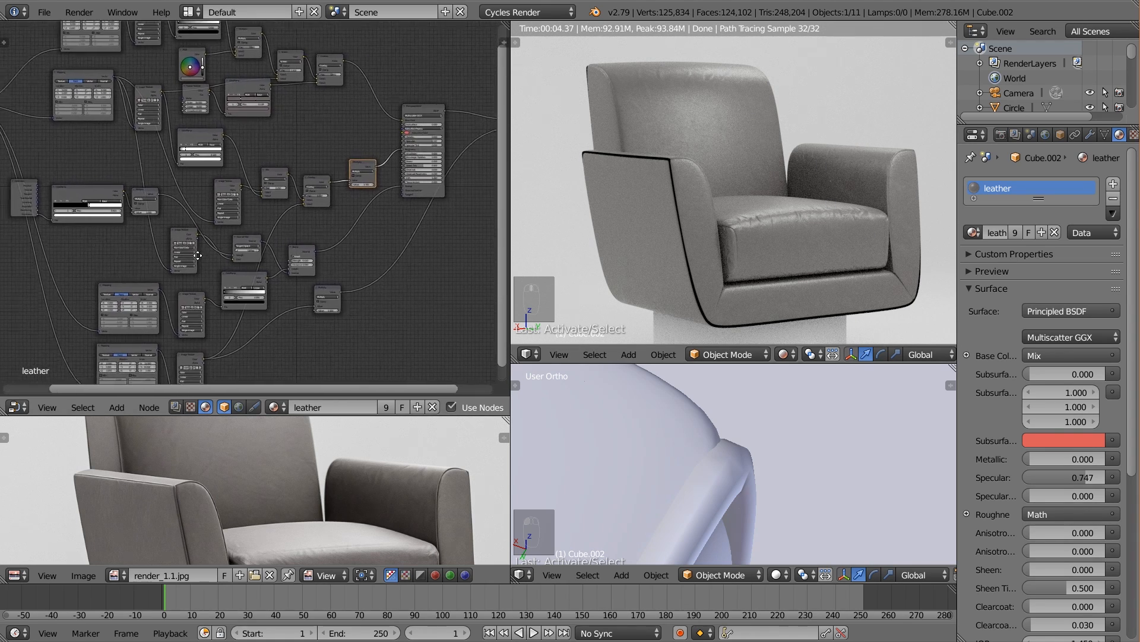
{"action": "scroll", "coordinate": [223, 268], "scroll_direction": "up", "scroll_amount": 2}
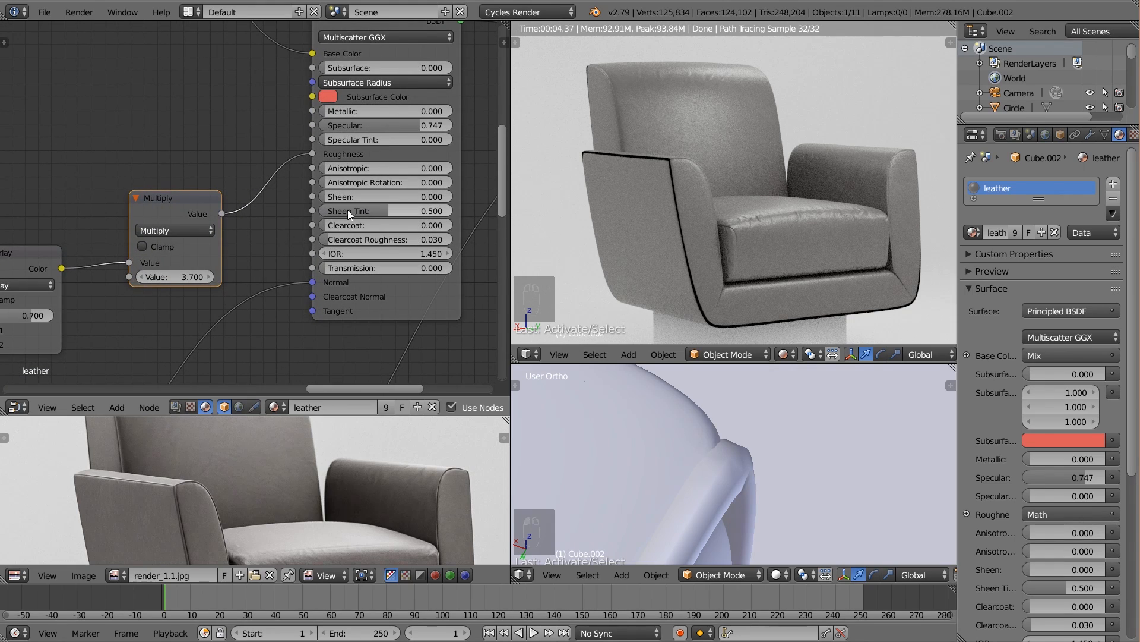
{"action": "left_click_drag", "start_coordinate": [339, 197], "coordinate": [389, 198]}
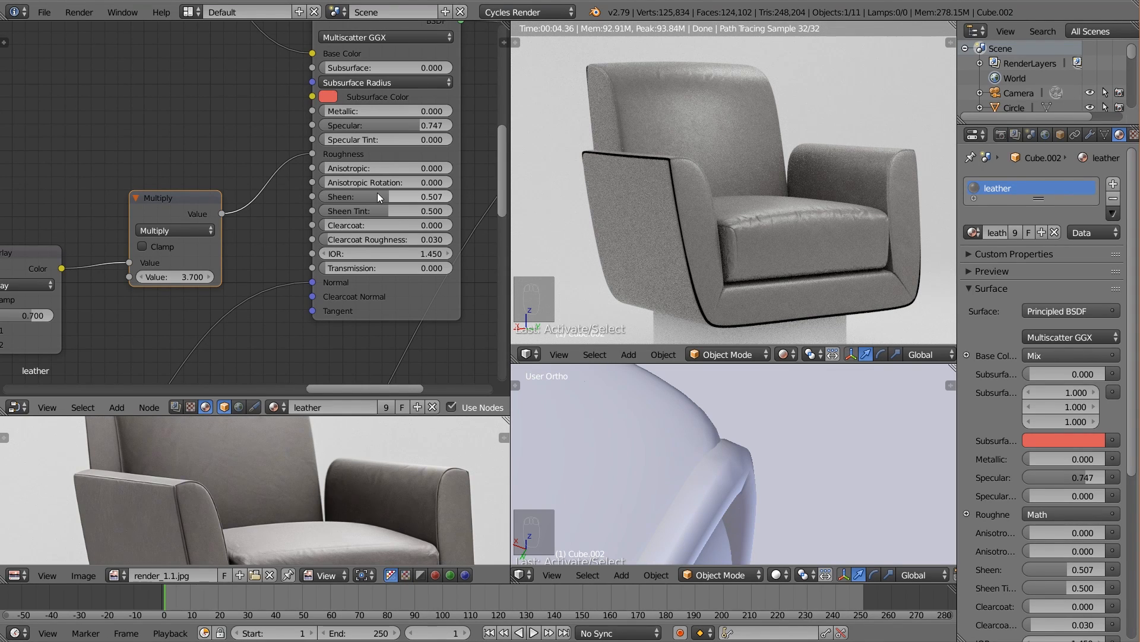
Select the seat cushion and raise its leather.2 Principled BSDF Sheen to about 0.425
{"action": "right_click", "coordinate": [804, 230]}
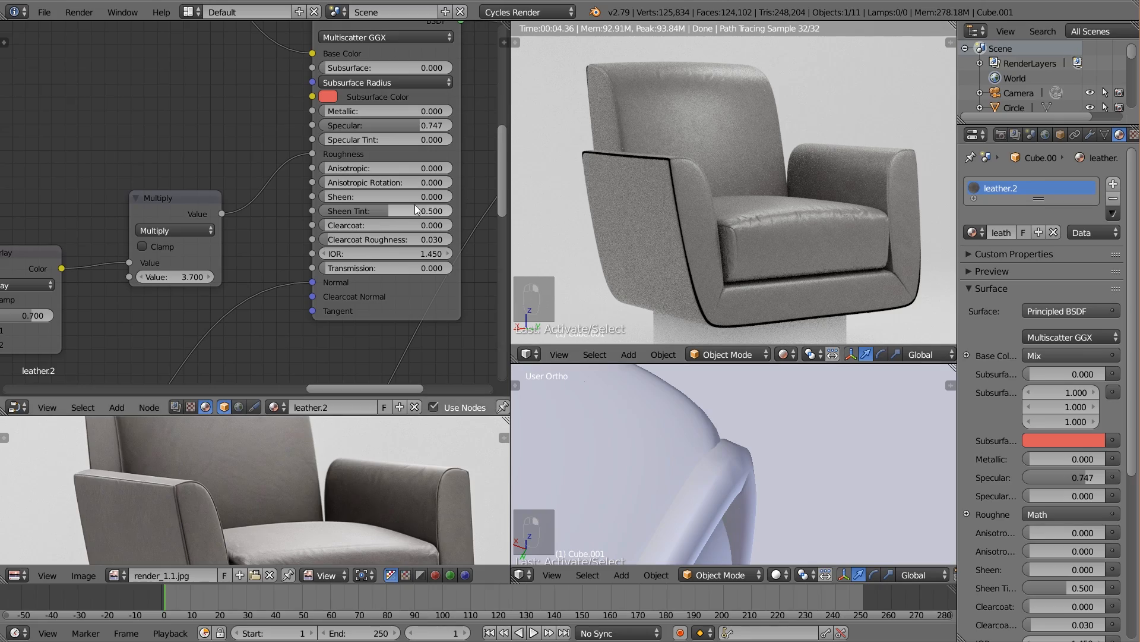
{"action": "left_click_drag", "start_coordinate": [415, 200], "coordinate": [420, 200]}
{"action": "left_click_drag", "start_coordinate": [328, 196], "coordinate": [383, 196]}
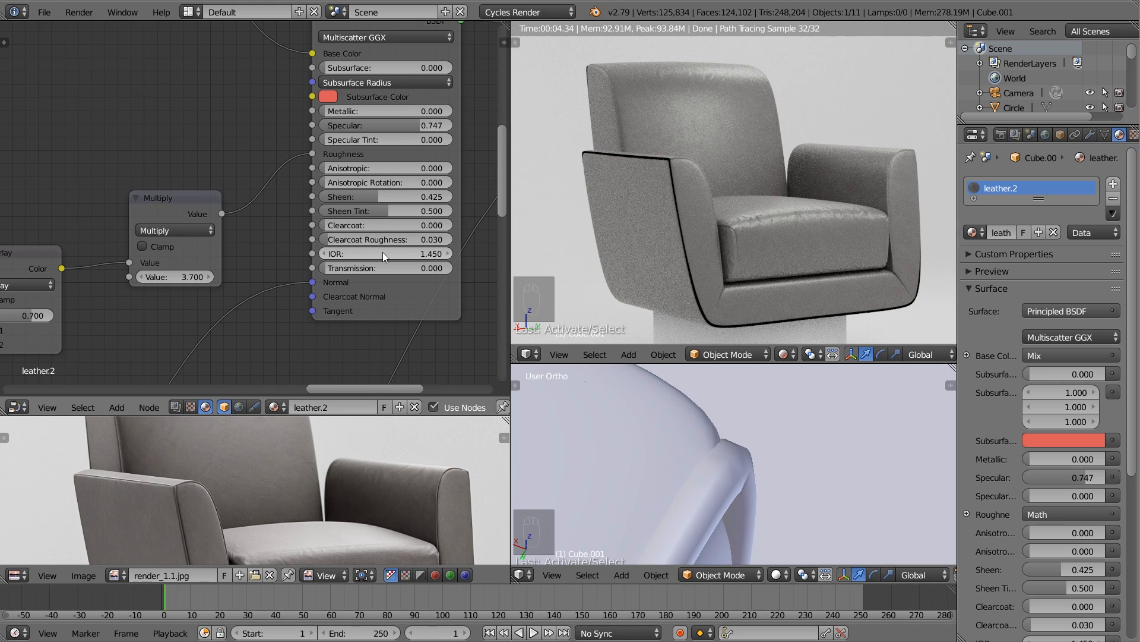
Narrow the edge mask's ColorRamp node beside the Geometry node in leather.2
{"action": "scroll", "coordinate": [383, 247], "scroll_direction": "down", "scroll_amount": 8}
{"action": "middle_click_drag", "start_coordinate": [371, 232], "coordinate": [469, 209]}
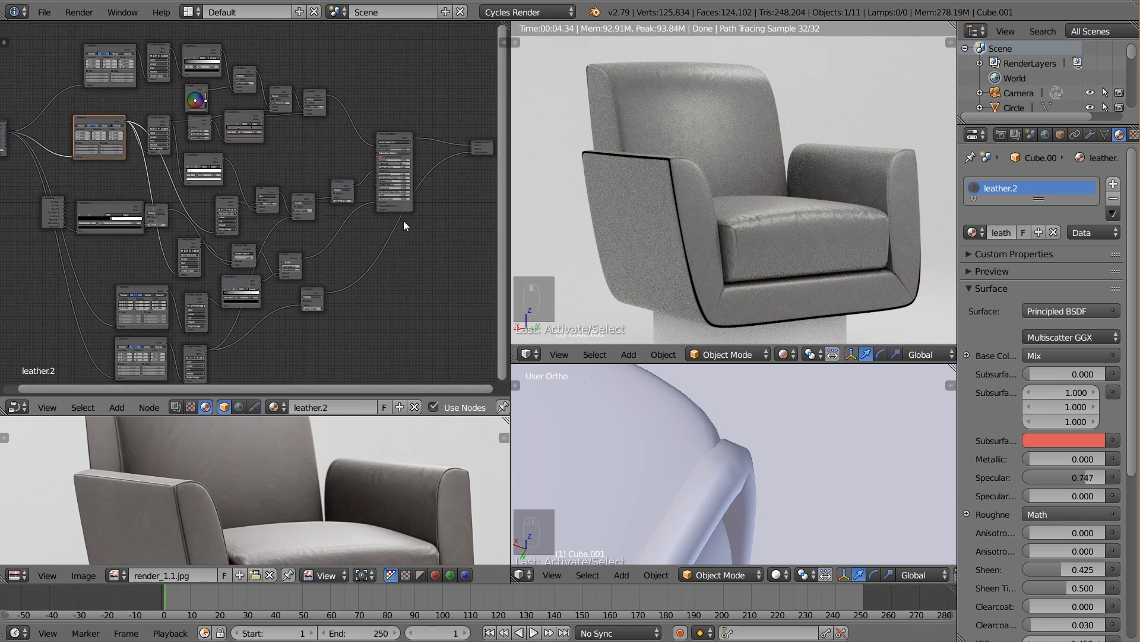
{"action": "scroll", "coordinate": [297, 230], "scroll_direction": "down", "scroll_amount": 5}
{"action": "key", "text": "a"}
{"action": "key", "text": "a"}
{"action": "key", "text": "a"}
{"action": "scroll", "coordinate": [295, 230], "scroll_direction": "up", "scroll_amount": 4}
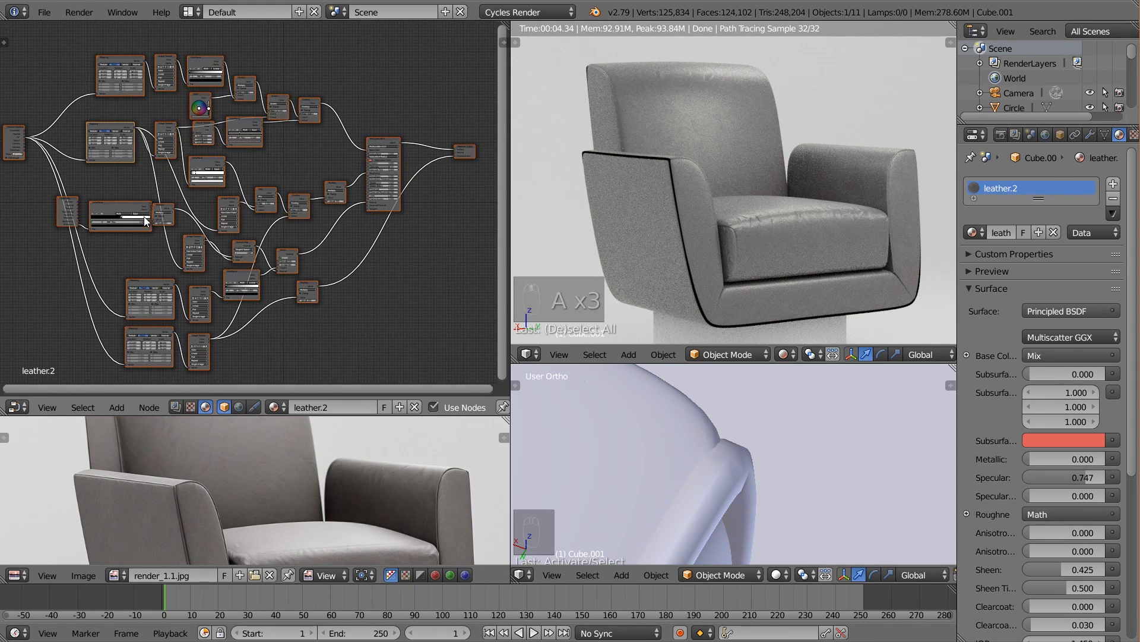
{"action": "left_click_drag", "start_coordinate": [152, 229], "coordinate": [121, 230]}
Show the viewport in Solid shading and give the armrest's edge piping its own single-user copy of the leather material
{"action": "scroll", "coordinate": [713, 244], "scroll_direction": "up", "scroll_amount": 5}
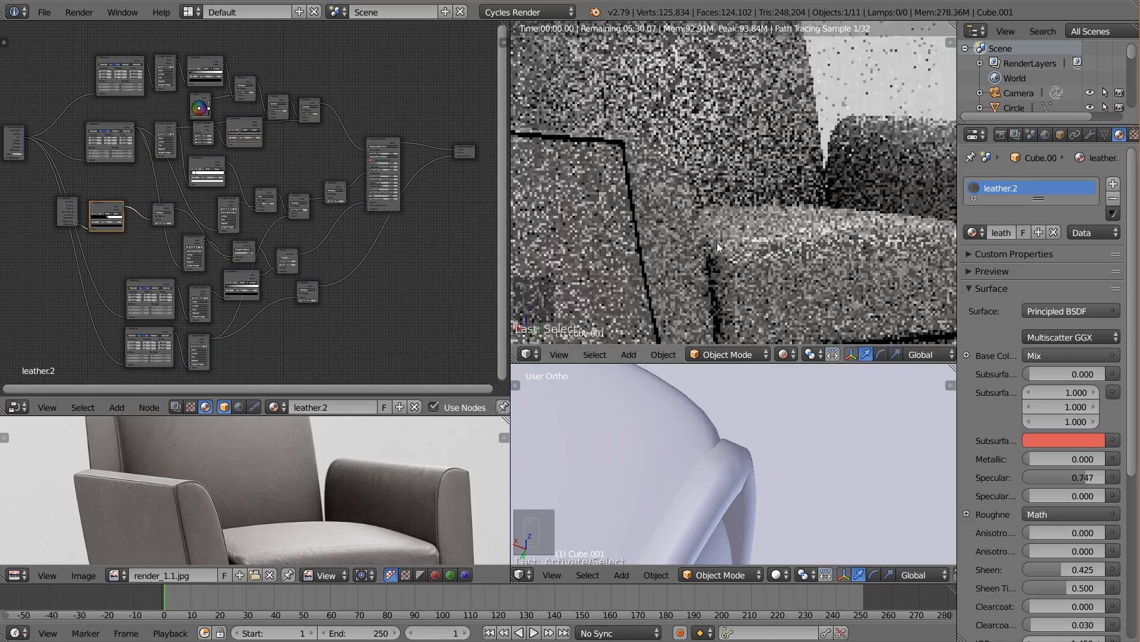
{"action": "key", "text": "a"}
{"action": "scroll", "coordinate": [711, 255], "scroll_direction": "down", "scroll_amount": 2}
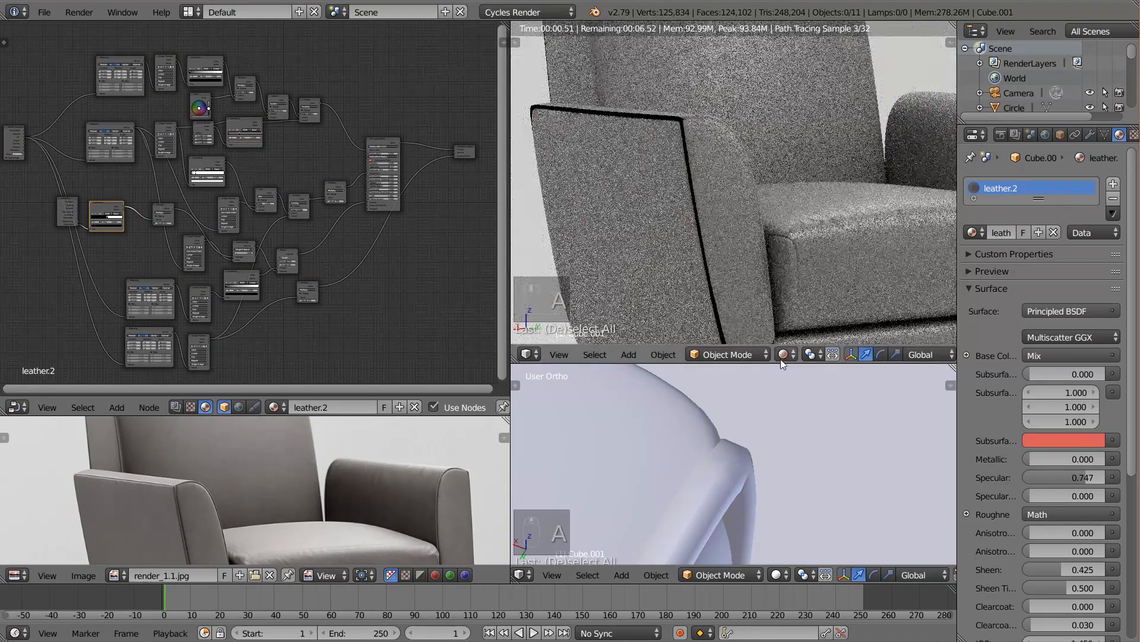
{"action": "left_click", "coordinate": [783, 355]}
{"action": "left_click", "coordinate": [800, 305]}
{"action": "right_click", "coordinate": [693, 208]}
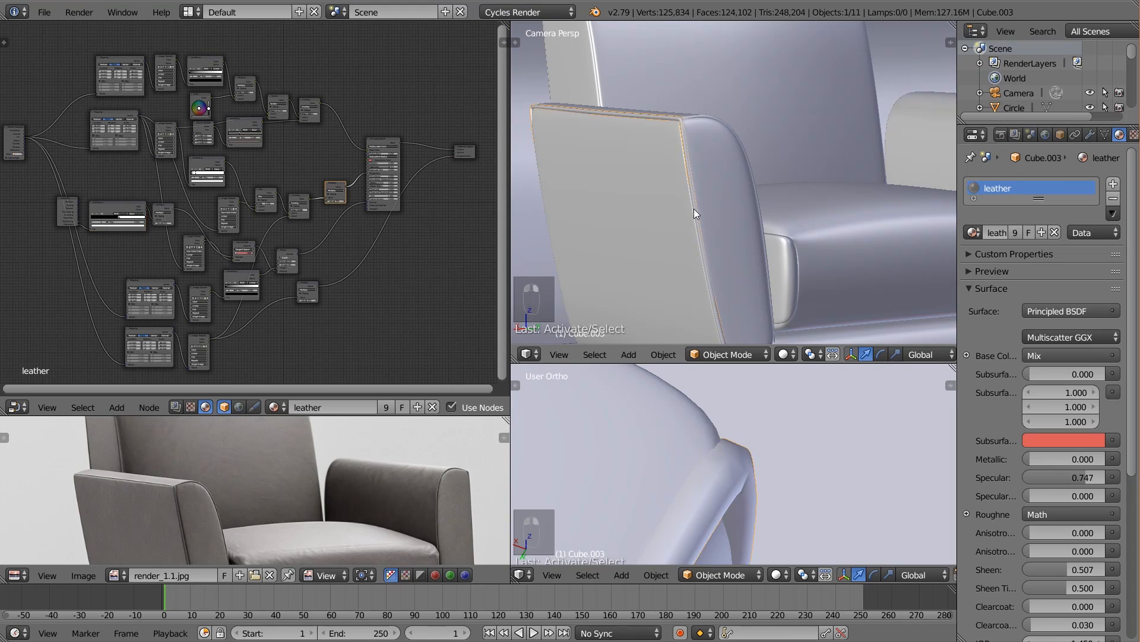
{"action": "middle_click_drag", "start_coordinate": [698, 220], "coordinate": [752, 226]}
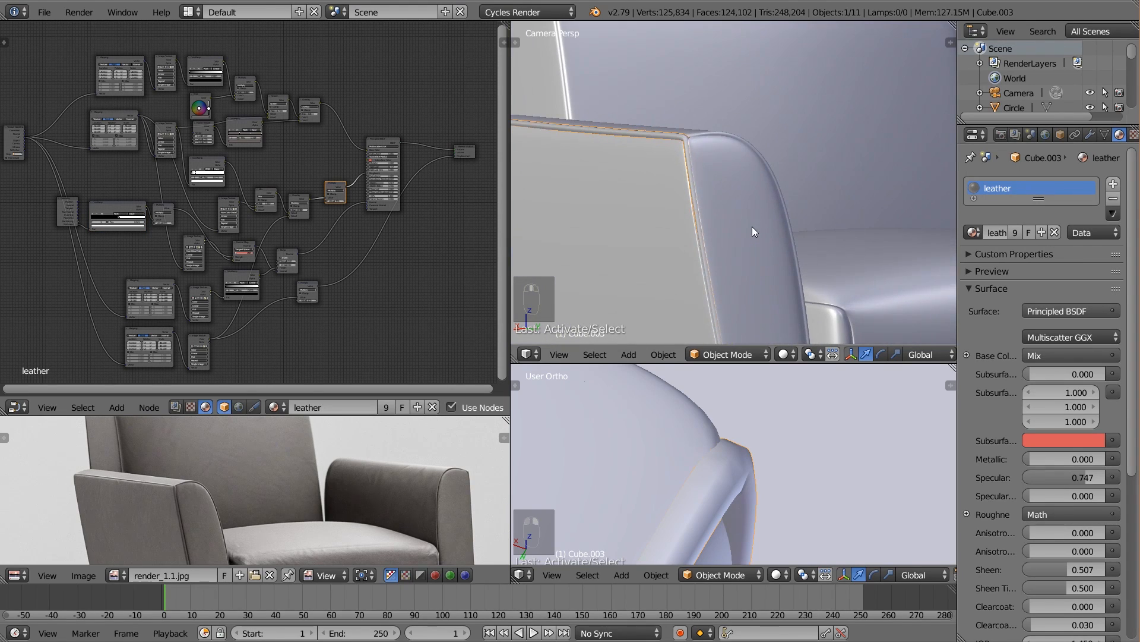
{"action": "left_click", "coordinate": [1014, 233]}
Disconnect the Normal Map from the Bump node's Normal input in leather.001 and shift the Bump node slightly aside
{"action": "scroll", "coordinate": [340, 225], "scroll_direction": "up", "scroll_amount": 3}
{"action": "scroll", "coordinate": [265, 263], "scroll_direction": "up", "scroll_amount": 2}
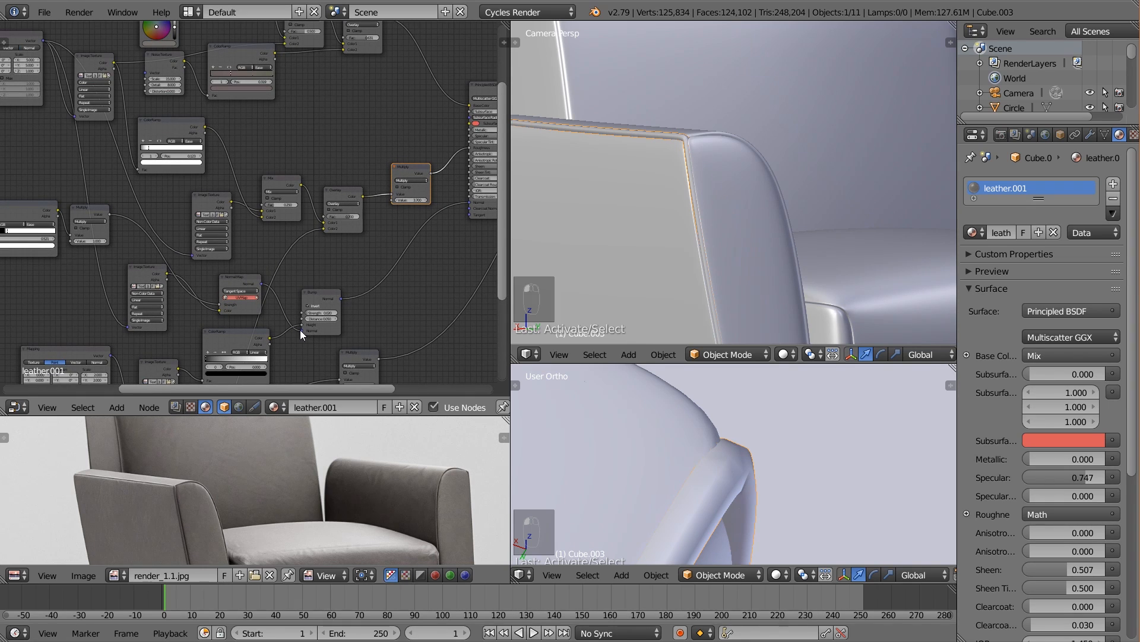
{"action": "mouse_move", "coordinate": [301, 330]}
{"action": "left_mouse_down"}
{"action": "mouse_move", "coordinate": [281, 315]}
{"action": "mouse_move", "coordinate": [308, 329]}
{"action": "mouse_move", "coordinate": [341, 278]}
{"action": "left_mouse_up"}
{"action": "left_click", "coordinate": [327, 290]}
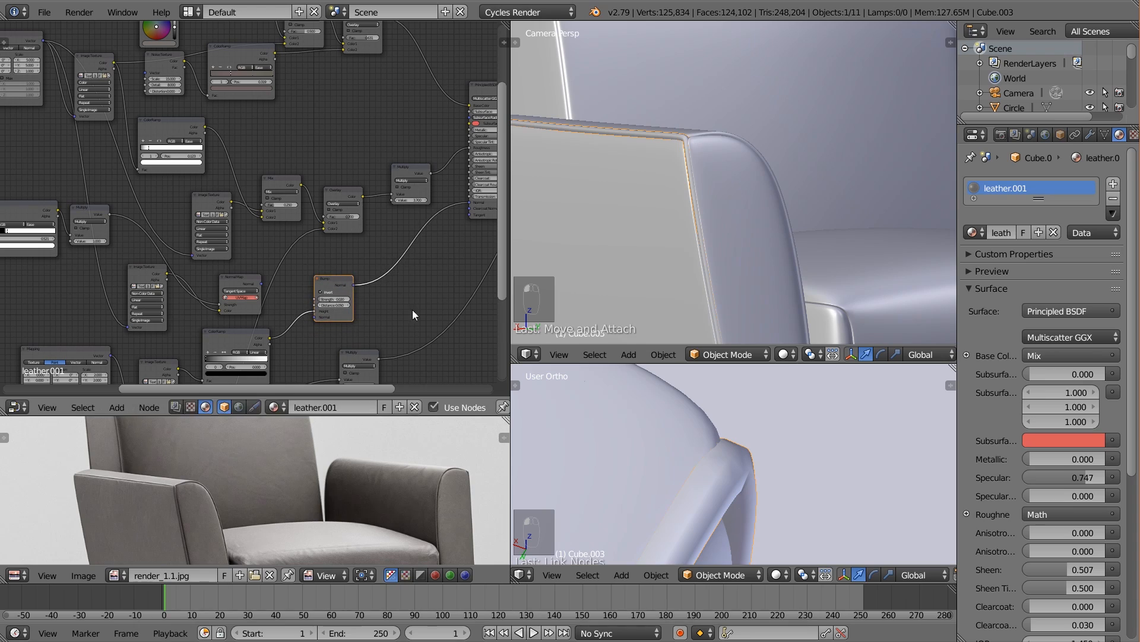
Return the viewport to Rendered shading and assign the leather.001 material to the backrest
{"action": "left_click", "coordinate": [785, 354]}
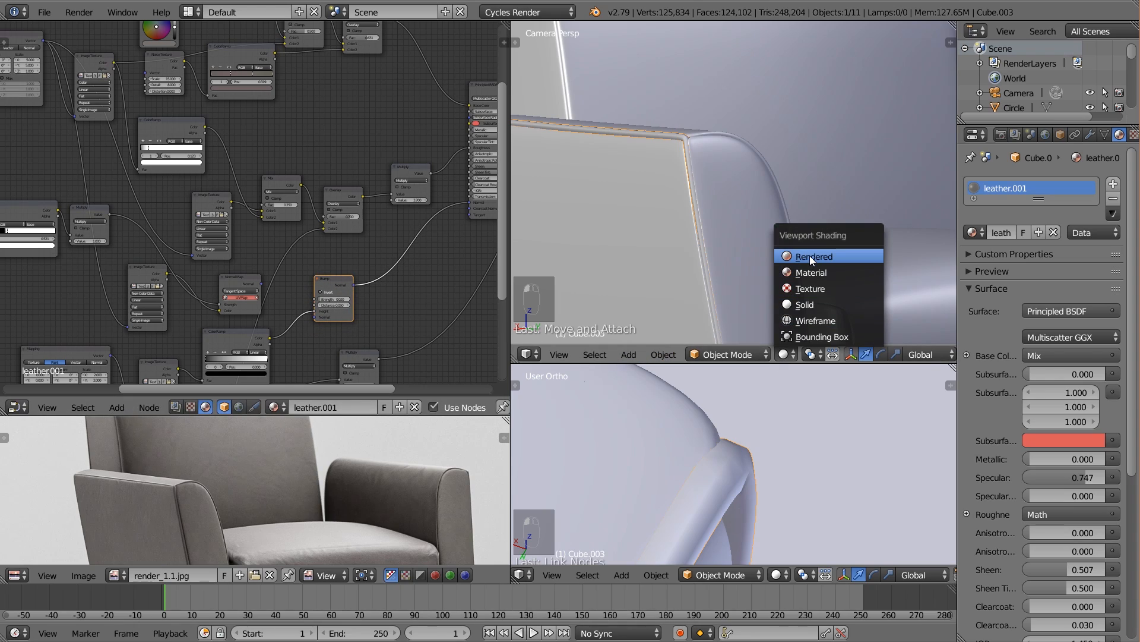
{"action": "left_click", "coordinate": [803, 238]}
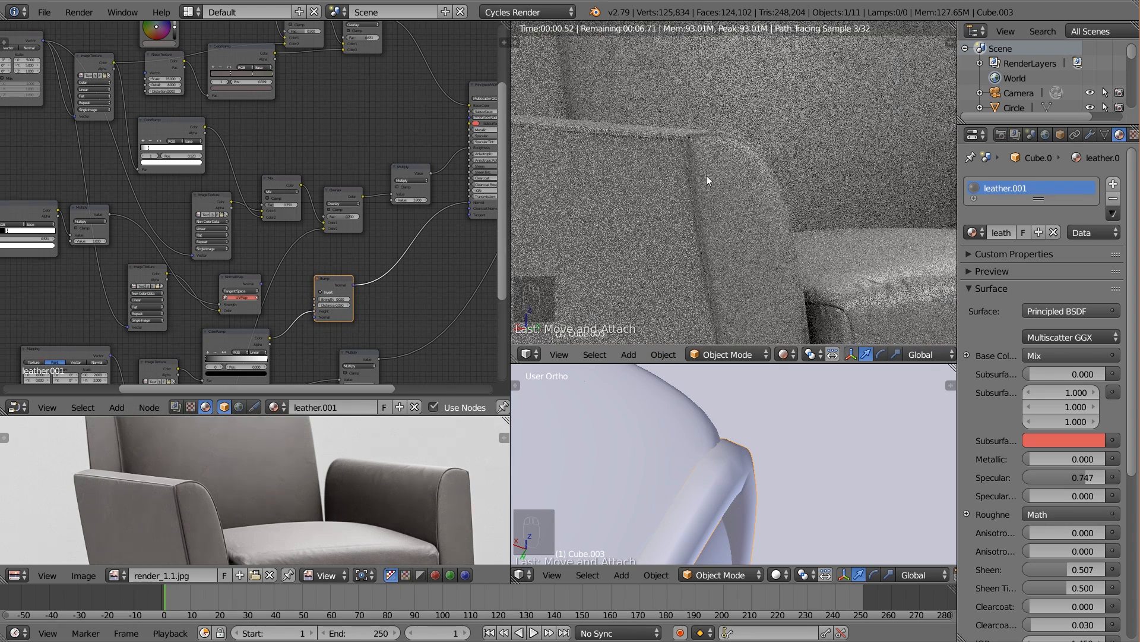
{"action": "scroll", "coordinate": [736, 184], "scroll_direction": "down", "scroll_amount": 7}
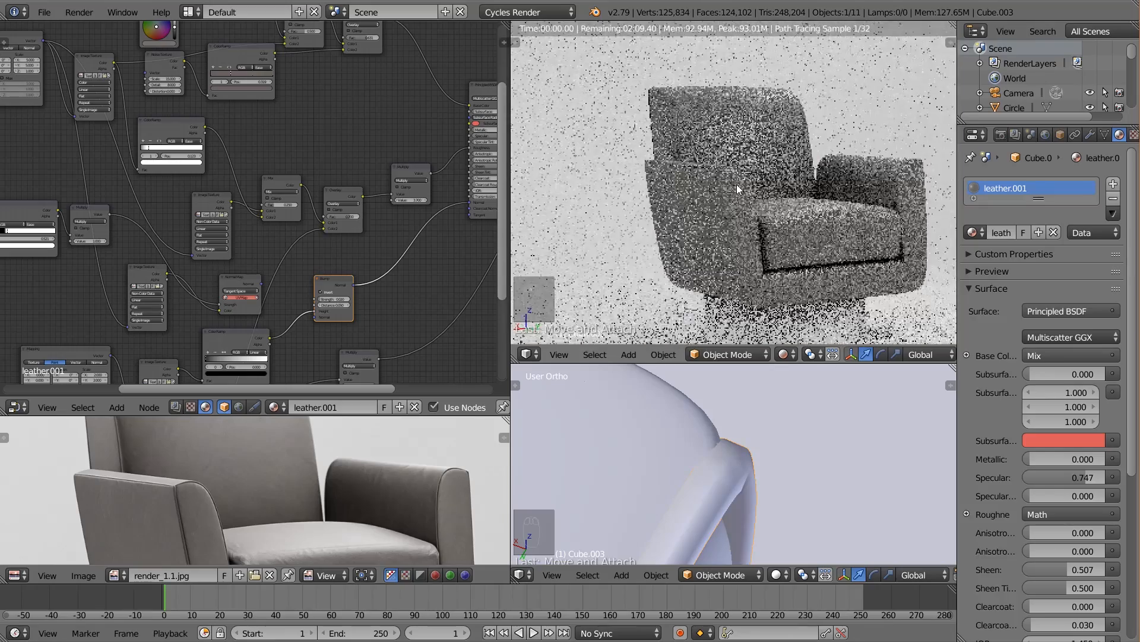
{"action": "middle_click_drag", "start_coordinate": [691, 150], "coordinate": [734, 188], "text": "shift"}
{"action": "scroll", "coordinate": [736, 186], "scroll_direction": "up", "scroll_amount": 5}
{"action": "scroll", "coordinate": [736, 189], "scroll_direction": "up", "scroll_amount": 3}
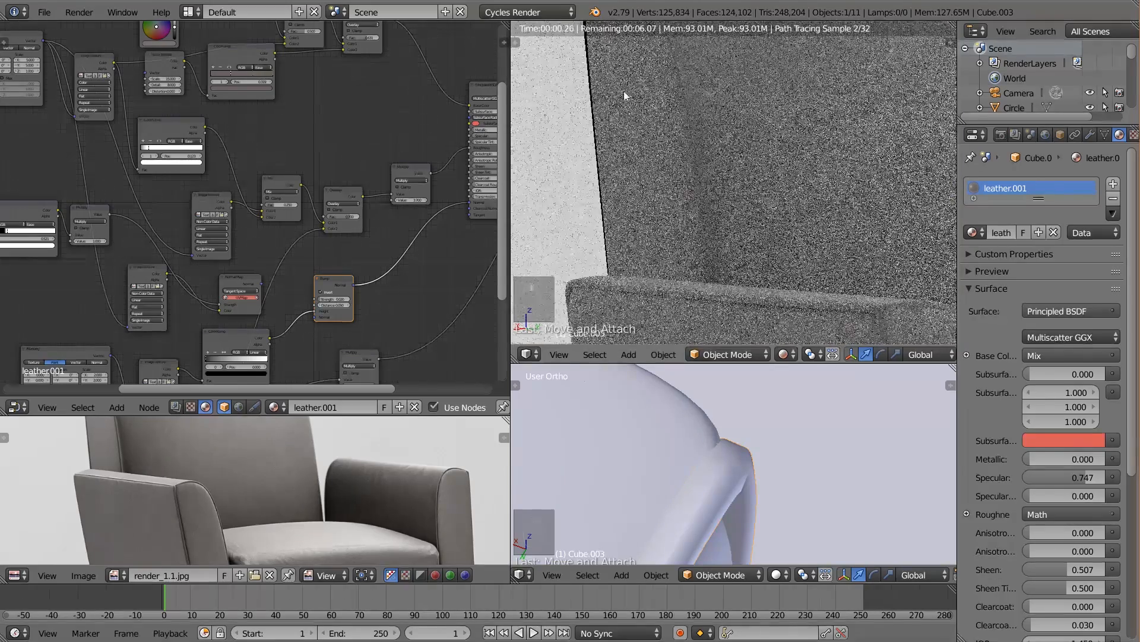
{"action": "right_click", "coordinate": [590, 74]}
{"action": "left_click", "coordinate": [973, 232]}
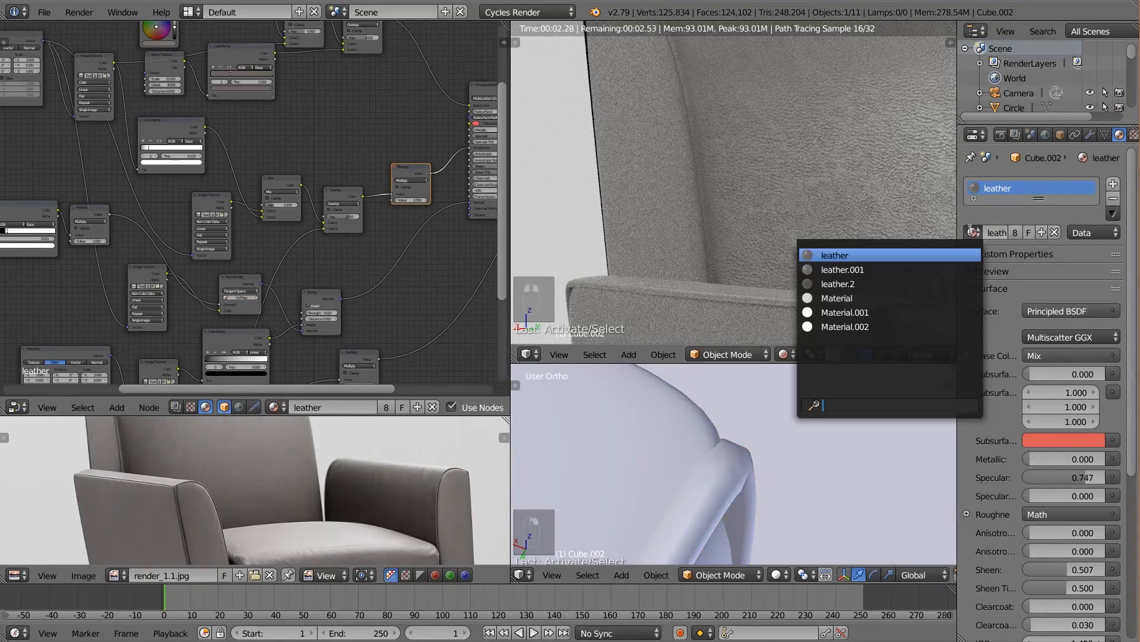
{"action": "left_click", "coordinate": [909, 269]}
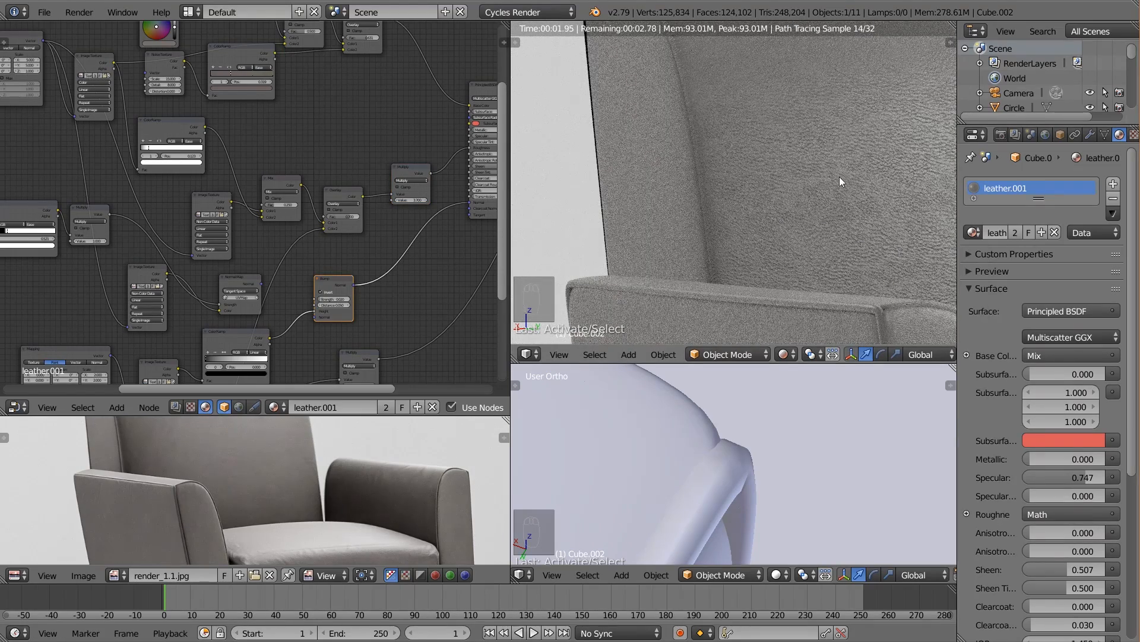
Reselect the backrest and set the leather.001 displacement Multiply node's Value to 0.05
{"action": "right_click", "coordinate": [775, 184]}
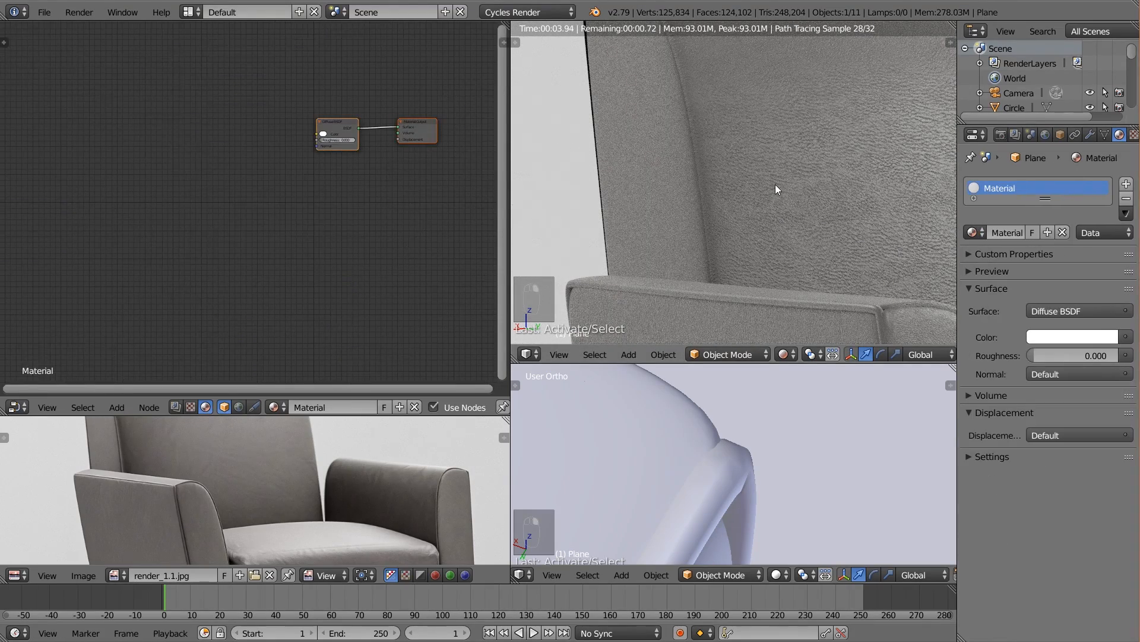
{"action": "right_click", "coordinate": [743, 198]}
{"action": "middle_click_drag", "start_coordinate": [358, 270], "coordinate": [290, 190]}
{"action": "scroll", "coordinate": [308, 269], "scroll_direction": "up", "scroll_amount": 2}
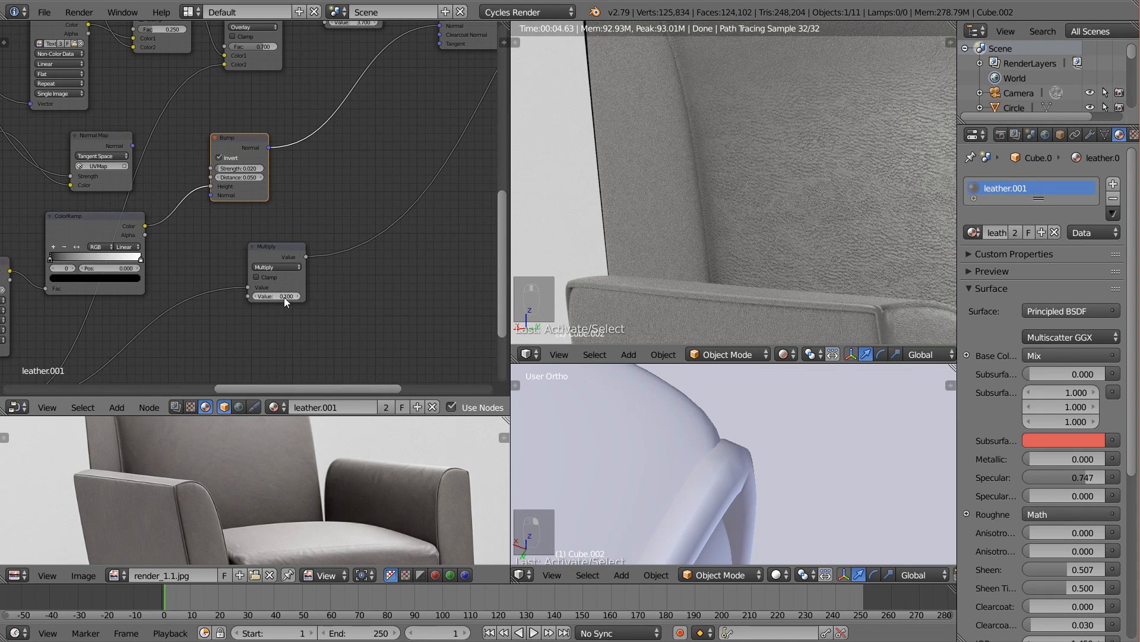
{"action": "middle_click_drag", "start_coordinate": [284, 297], "coordinate": [316, 231]}
{"action": "scroll", "coordinate": [319, 258], "scroll_direction": "up", "scroll_amount": 2}
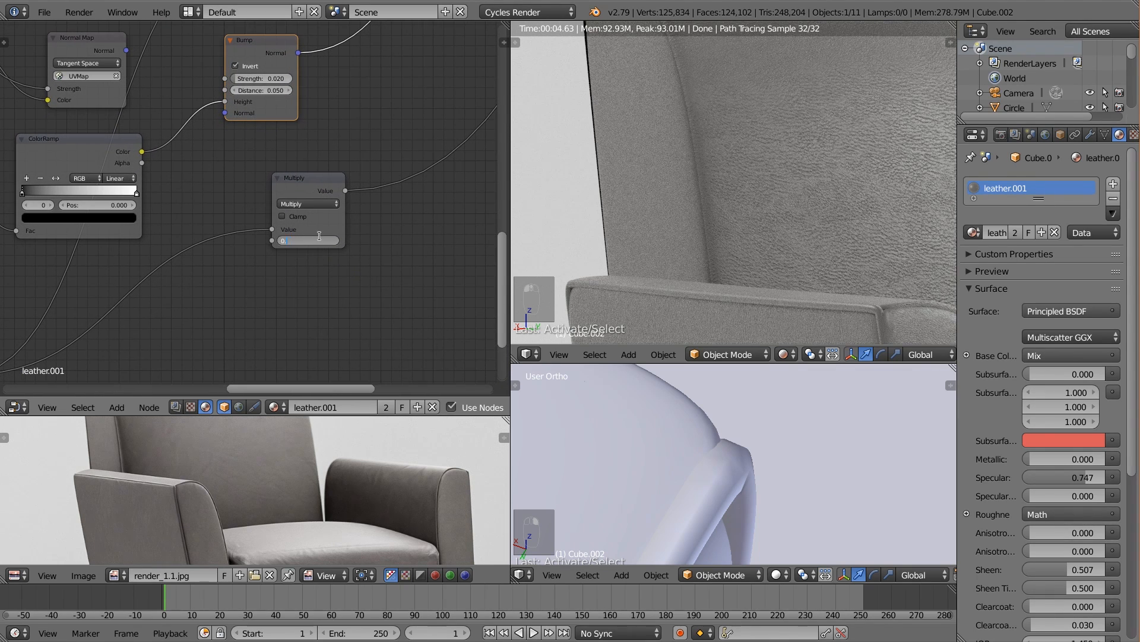
{"action": "key", "text": "Return"}
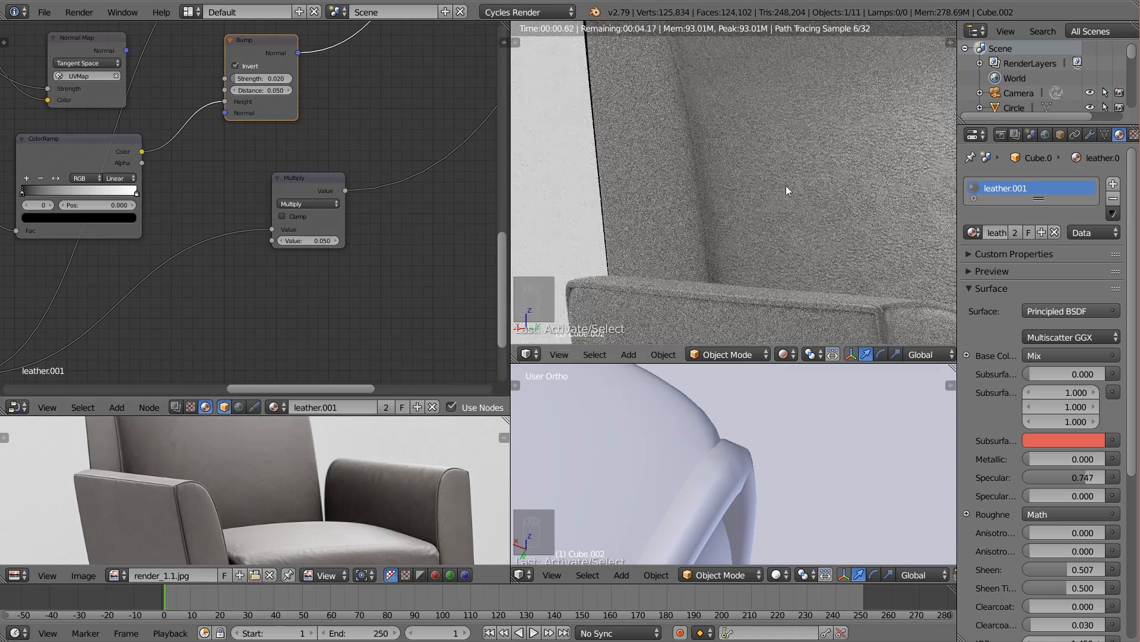
Set the Fac of the Overlay node feeding the roughness Multiply in leather.001 to 0.6
{"action": "scroll", "coordinate": [304, 240], "scroll_direction": "down", "scroll_amount": 3}
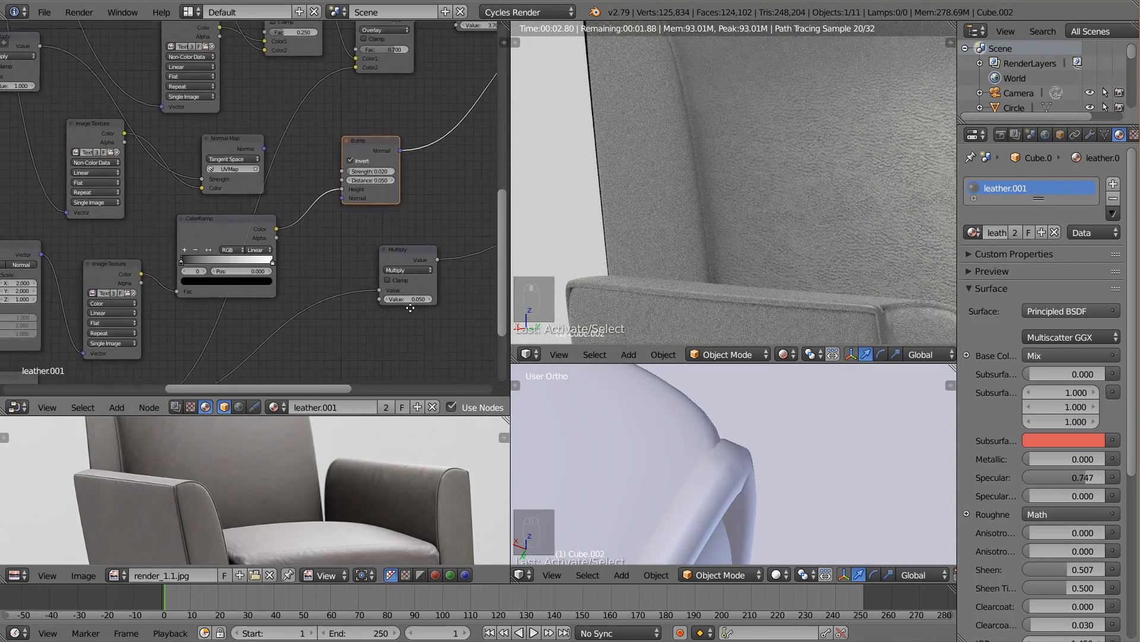
{"action": "scroll", "coordinate": [368, 252], "scroll_direction": "down", "scroll_amount": 1}
{"action": "middle_click_drag", "start_coordinate": [366, 251], "coordinate": [329, 327]}
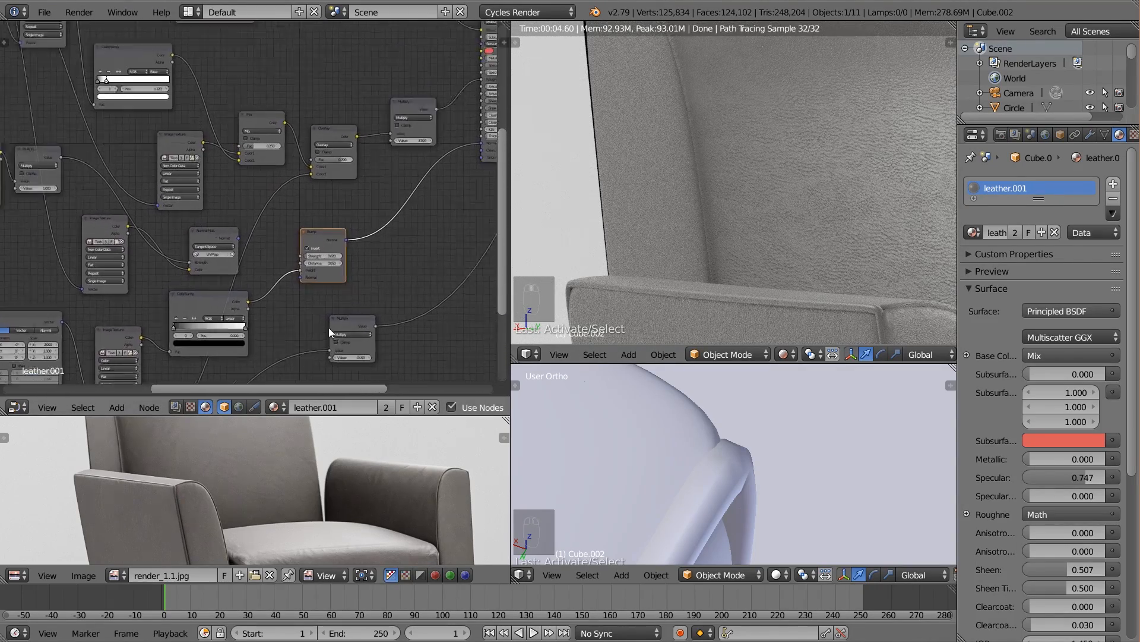
{"action": "scroll", "coordinate": [356, 214], "scroll_direction": "up", "scroll_amount": 7}
{"action": "left_click_drag", "start_coordinate": [398, 137], "coordinate": [399, 137]}
{"action": "left_click", "coordinate": [399, 135]}
{"action": "type", "text": "0."}
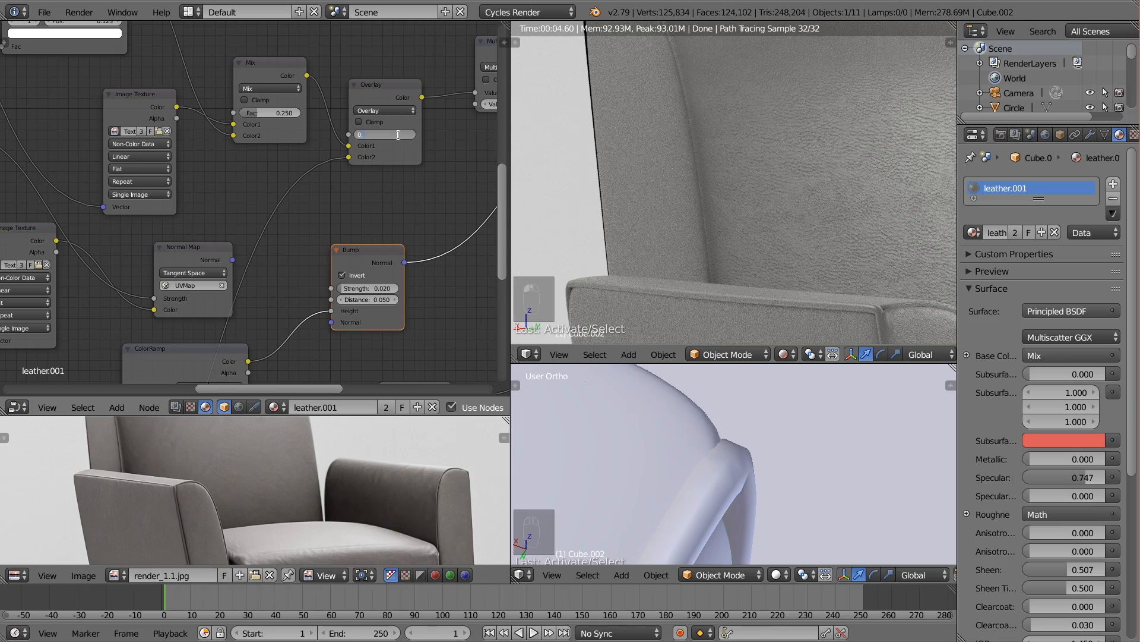
{"action": "type", "text": "6"}
{"action": "key", "text": "Return"}
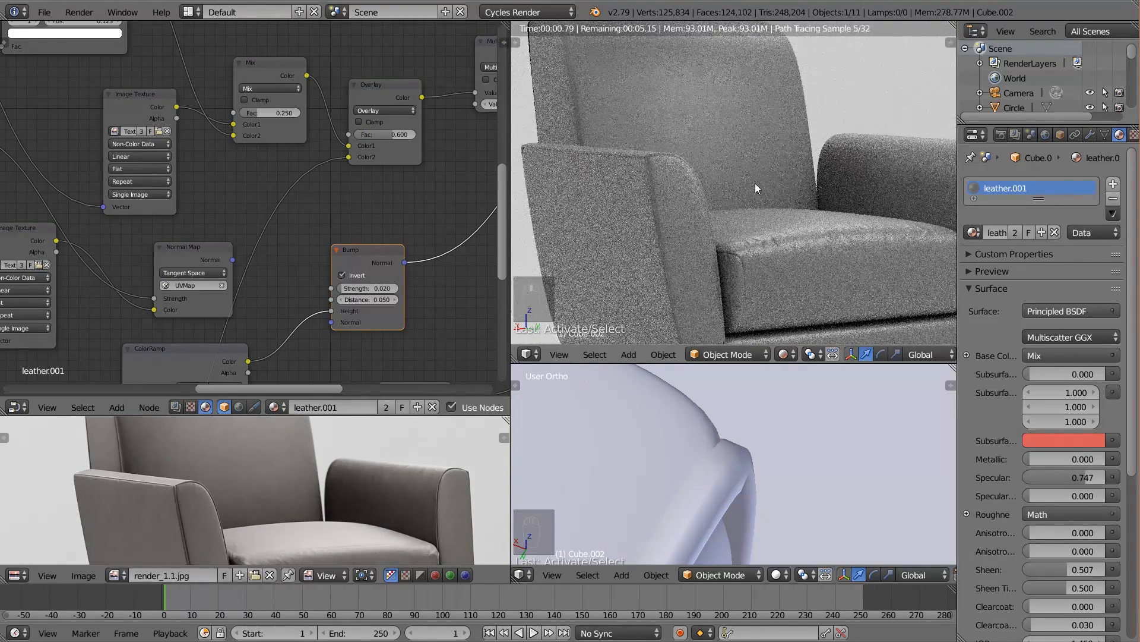
Select the seat cushion and set the Overlay node's Fac in leather.2 to 0.5
{"action": "right_click", "coordinate": [785, 265]}
{"action": "middle_click_drag", "start_coordinate": [432, 323], "coordinate": [443, 336]}
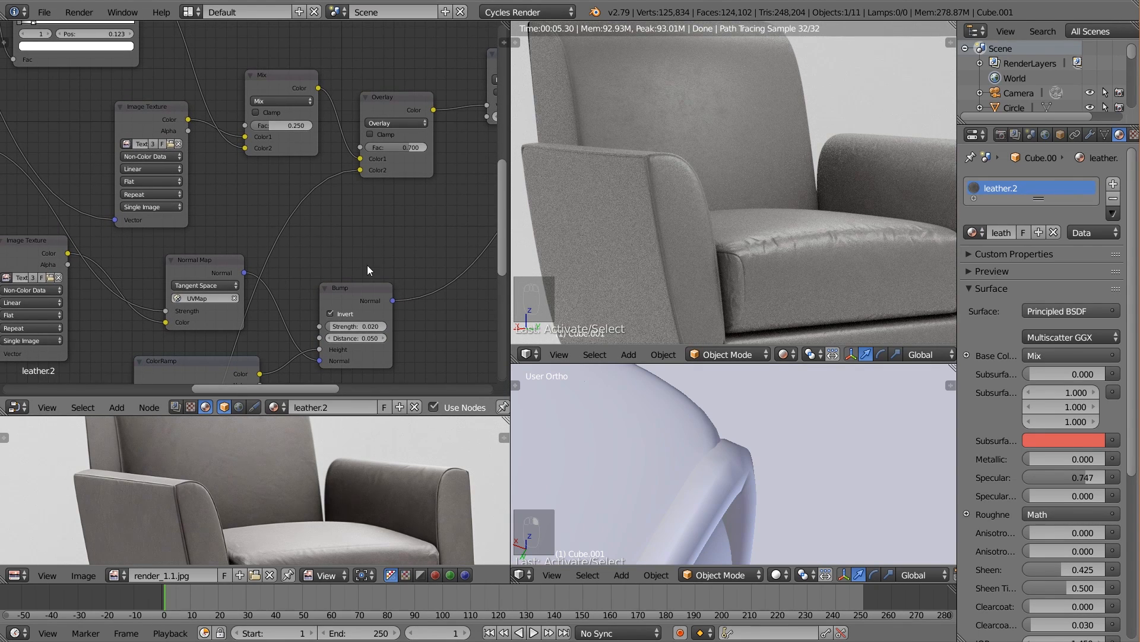
{"action": "middle_click_drag", "start_coordinate": [396, 194], "coordinate": [326, 173]}
{"action": "double_click", "coordinate": [335, 126]}
{"action": "type", "text": "0.5"}
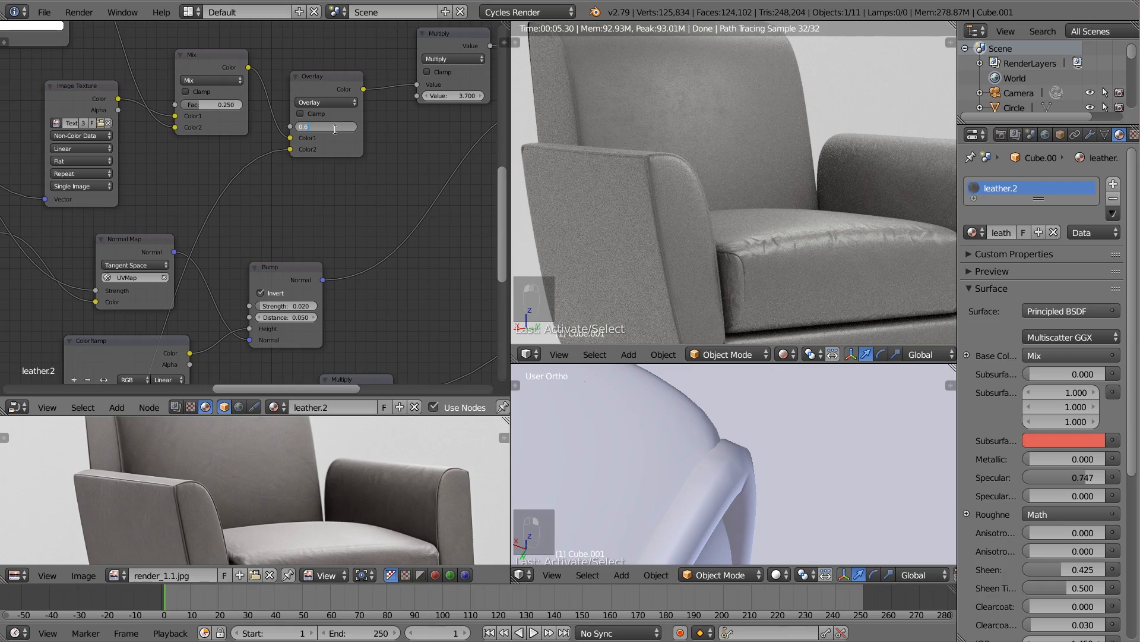
{"action": "key", "text": "Return"}
Set the Value of the displacement Multiply node in leather.2 to 0.08
{"action": "scroll", "coordinate": [382, 258], "scroll_direction": "down", "scroll_amount": 4}
{"action": "middle_click_drag", "start_coordinate": [398, 267], "coordinate": [253, 109]}
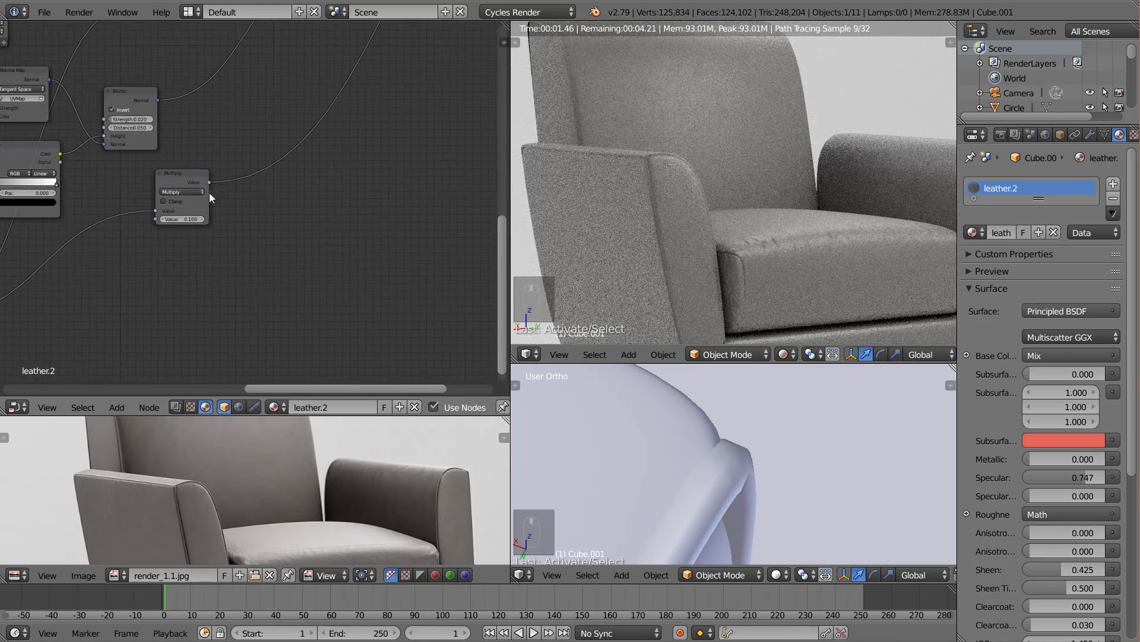
{"action": "left_click", "coordinate": [189, 216]}
{"action": "type", "text": "0.08"}
{"action": "key", "text": "Return"}
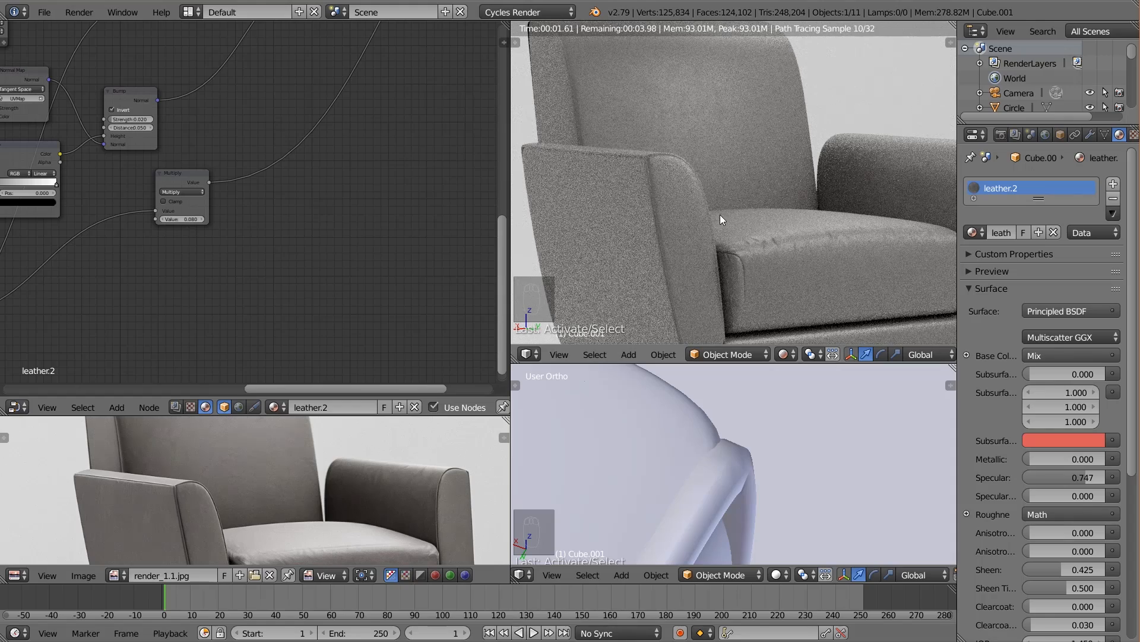
Select the armchair's round base and create a new material for it
{"action": "scroll", "coordinate": [715, 201], "scroll_direction": "down", "scroll_amount": 6}
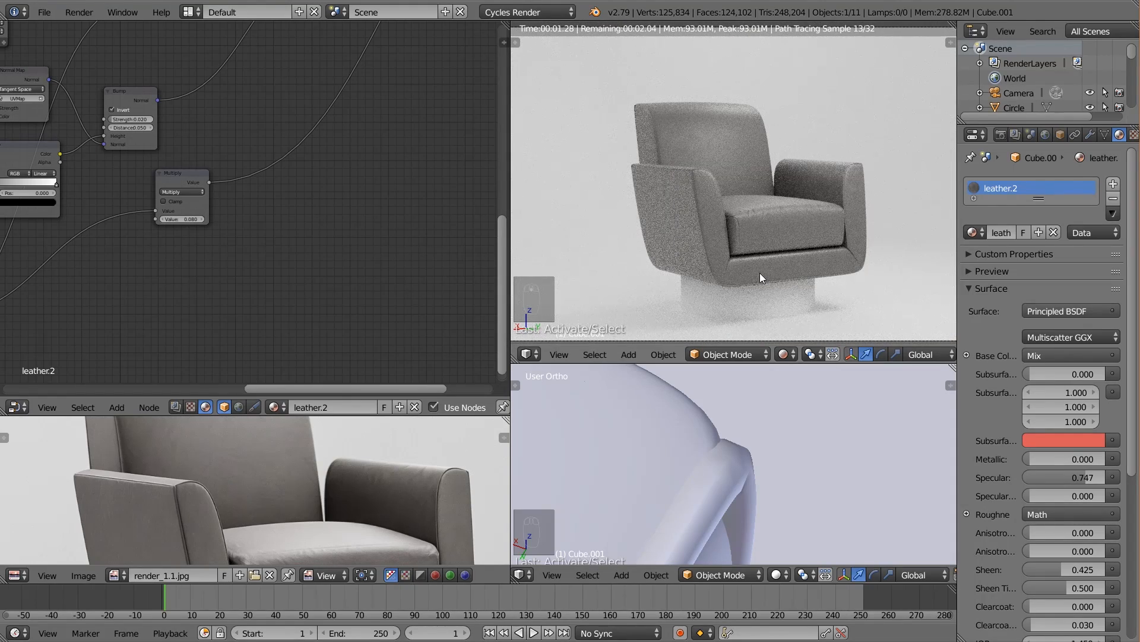
{"action": "middle_click_drag", "start_coordinate": [765, 297], "coordinate": [760, 238], "text": "shift"}
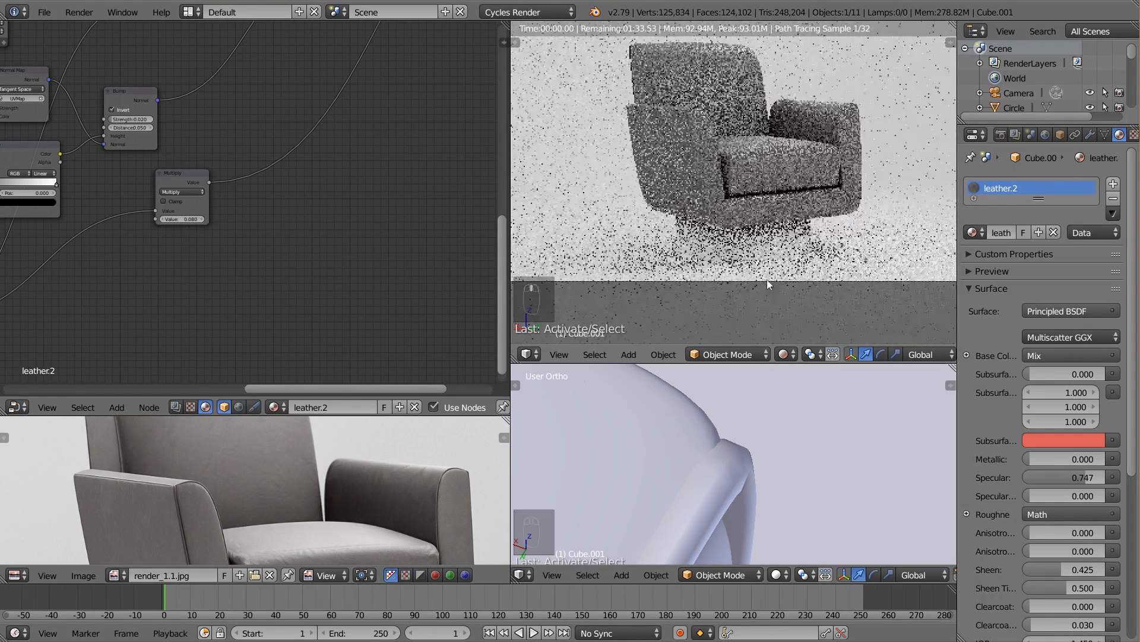
{"action": "right_click", "coordinate": [754, 240]}
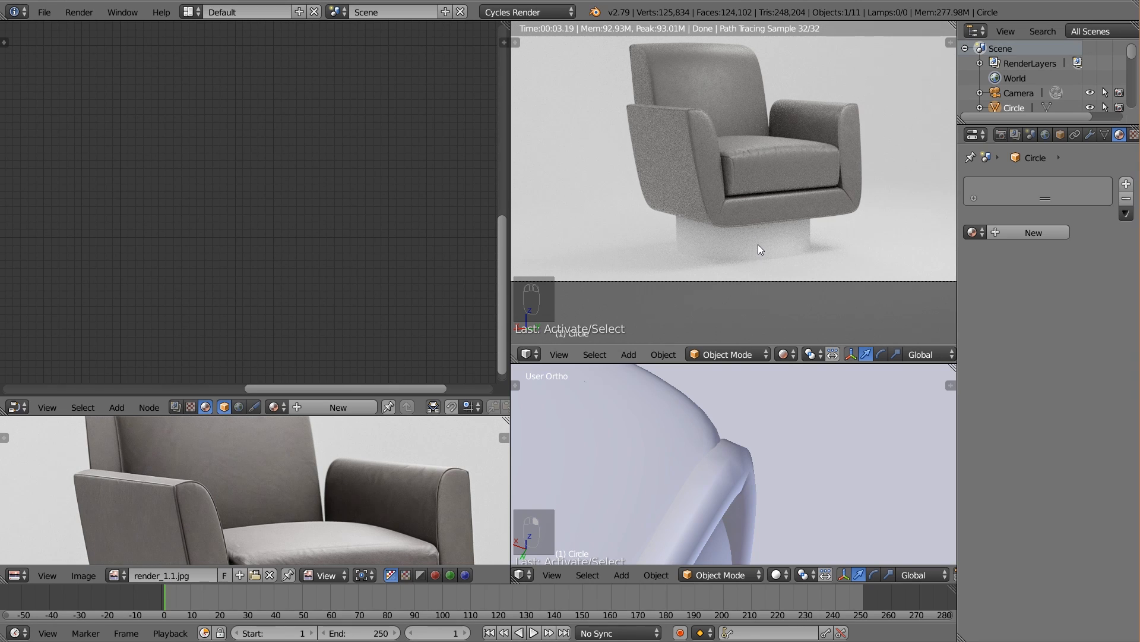
{"action": "left_click", "coordinate": [1024, 233]}
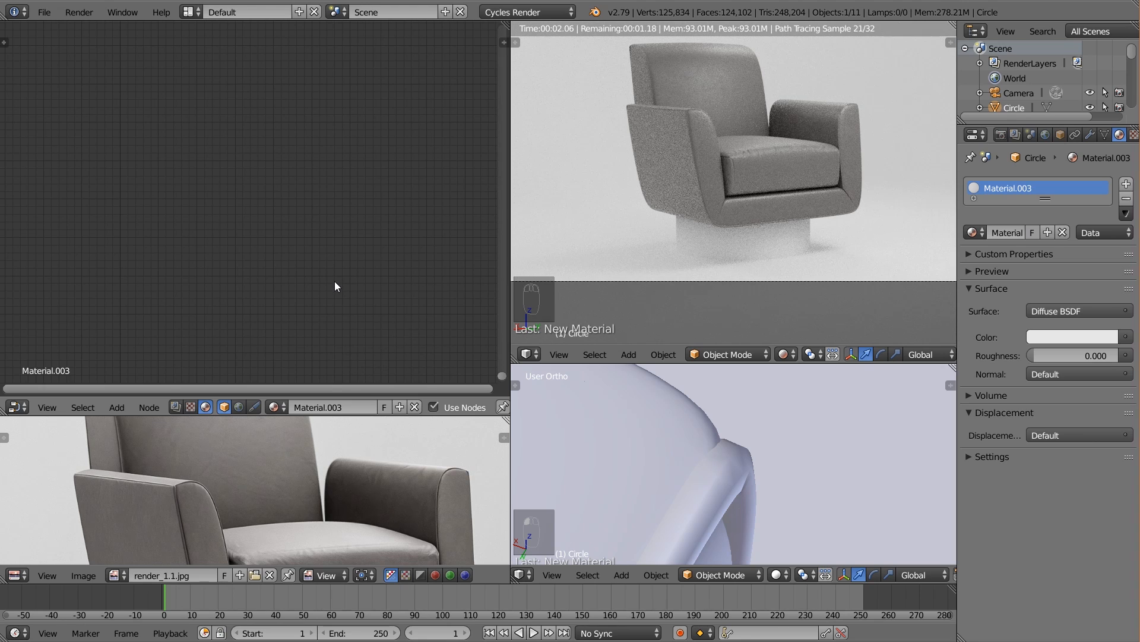
Replace the base material's Diffuse BSDF with a Principled BSDF node and link its BSDF output to the Material Output's Surface
{"action": "scroll", "coordinate": [336, 279], "scroll_direction": "down", "scroll_amount": 4}
{"action": "middle_click_drag", "start_coordinate": [288, 194], "coordinate": [319, 271]}
{"action": "scroll", "coordinate": [326, 279], "scroll_direction": "up", "scroll_amount": 4}
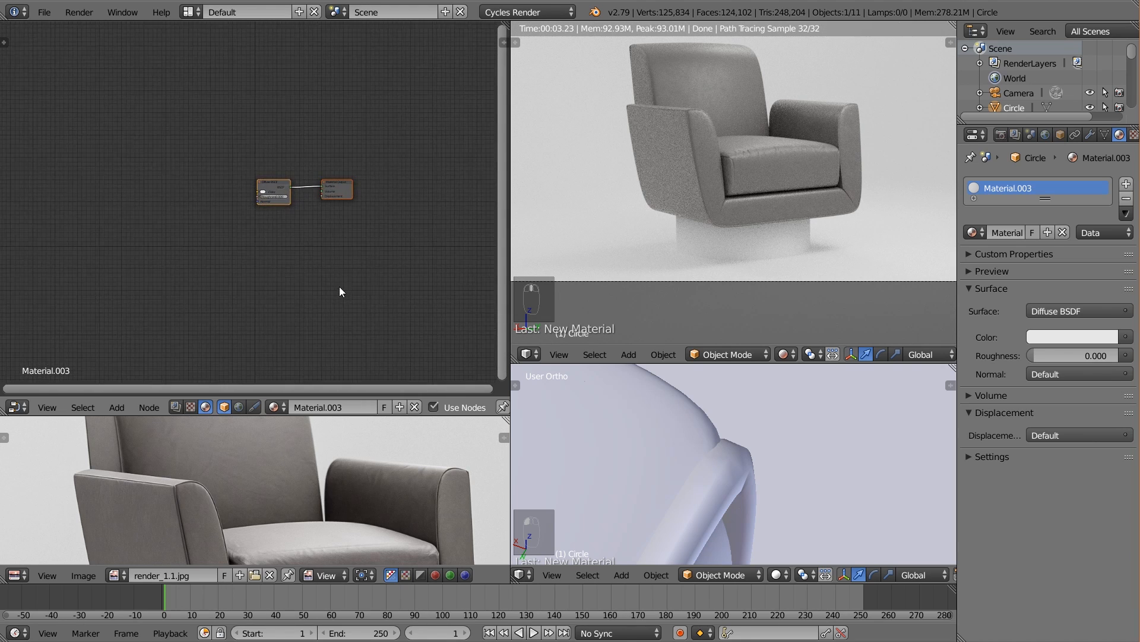
{"action": "left_click", "coordinate": [285, 176]}
{"action": "scroll", "coordinate": [319, 201], "scroll_direction": "up", "scroll_amount": 3}
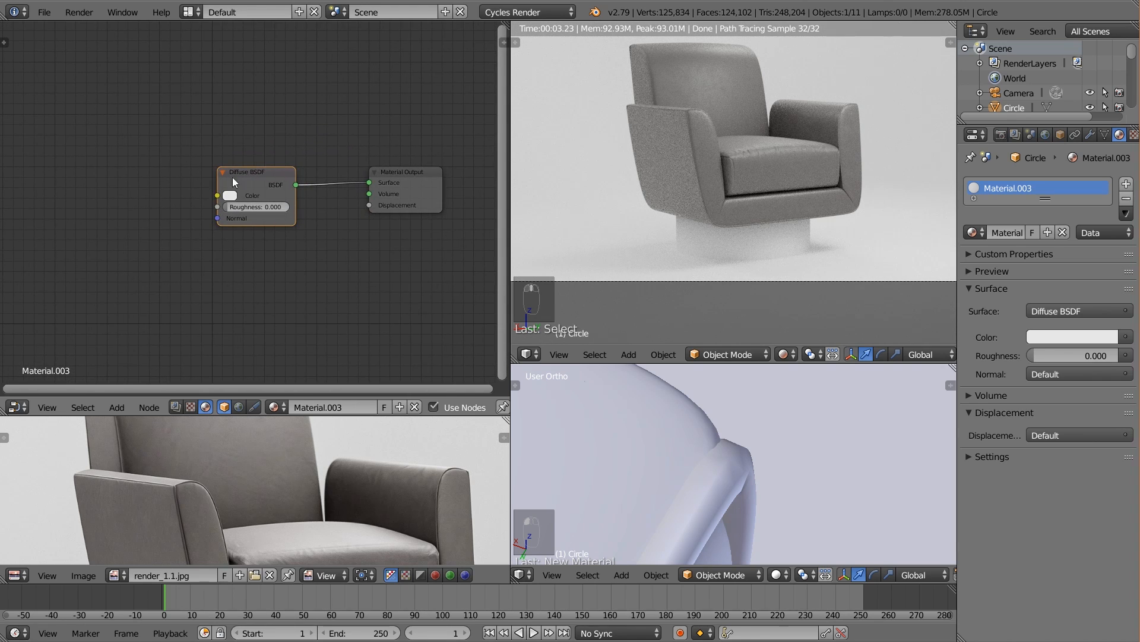
{"action": "key", "text": "x"}
{"action": "key", "text": "shift+a"}
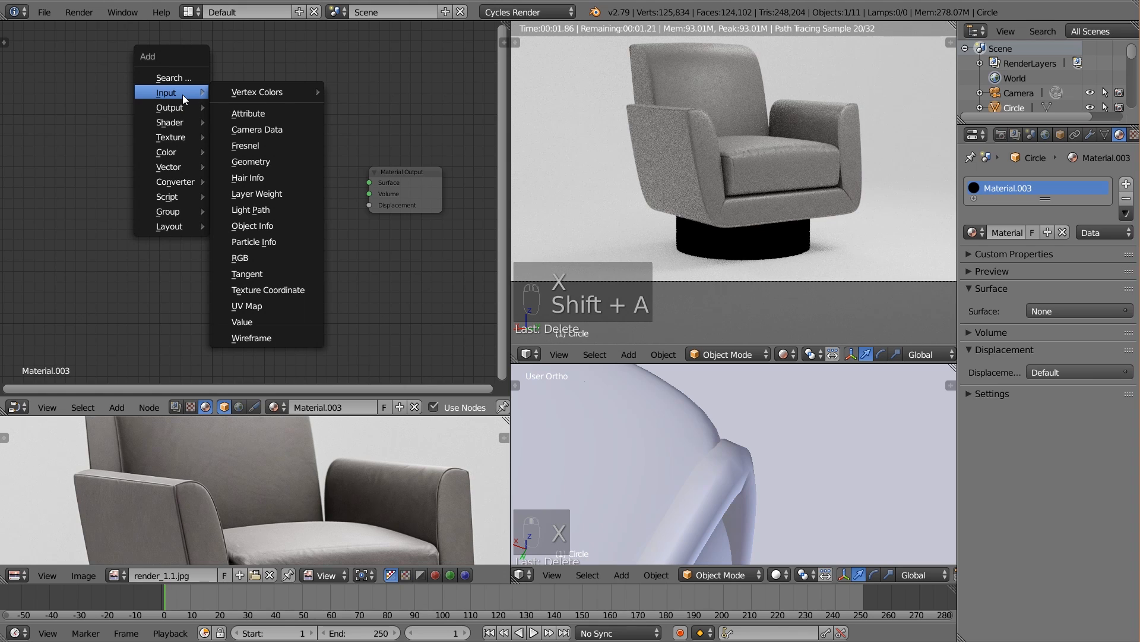
{"action": "mouse_move", "coordinate": [190, 123]}
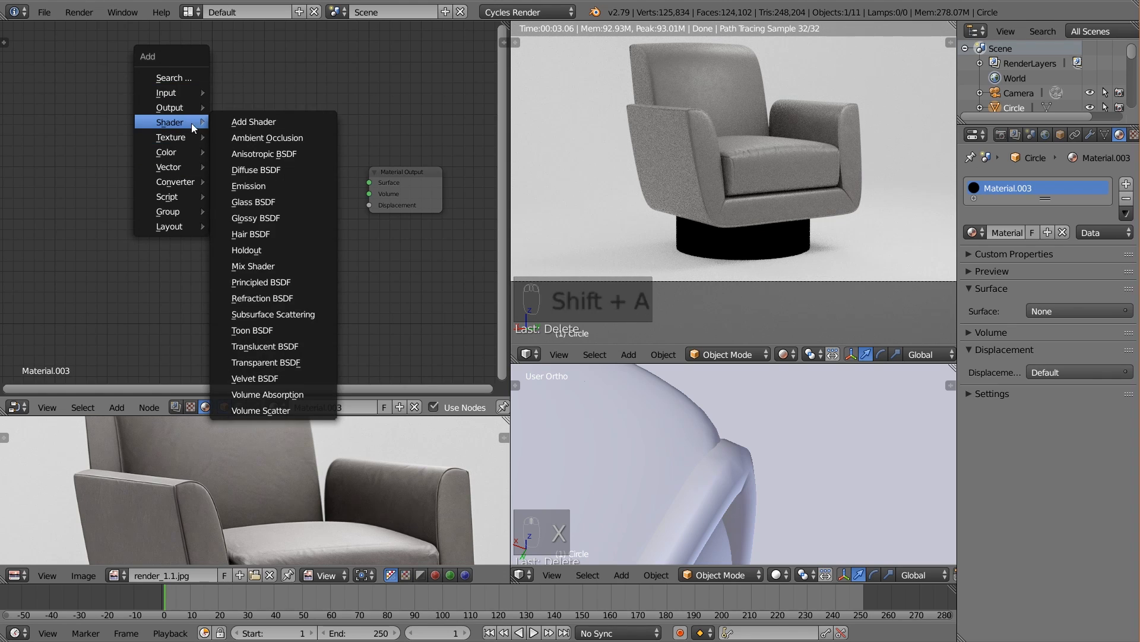
{"action": "left_click", "coordinate": [292, 280]}
{"action": "left_click", "coordinate": [285, 120]}
{"action": "left_click_drag", "start_coordinate": [287, 125], "coordinate": [369, 182]}
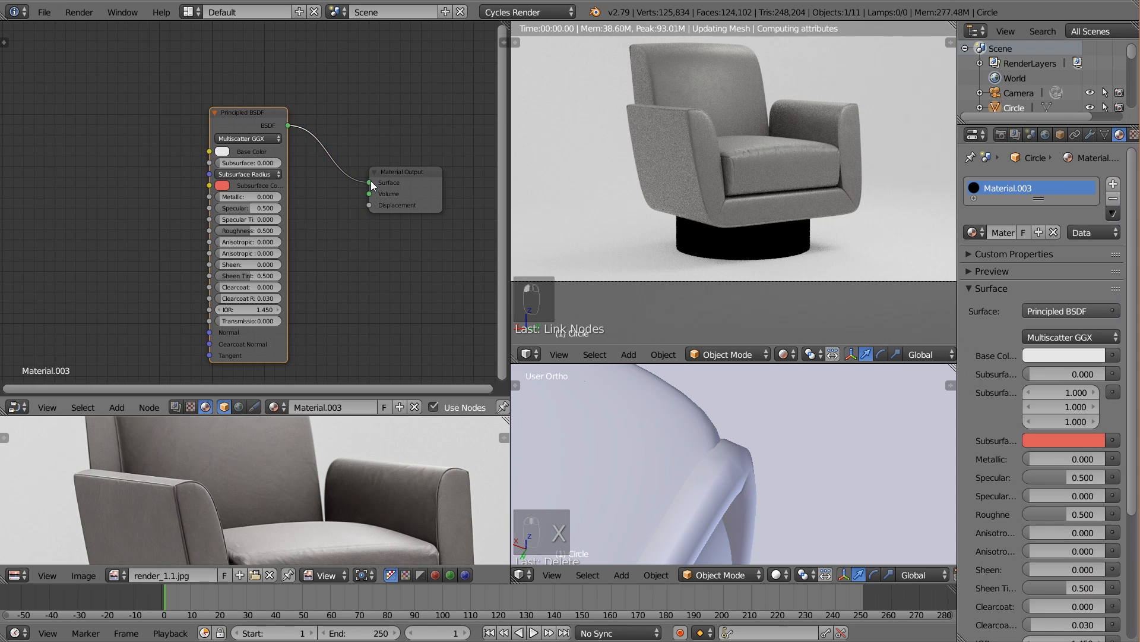
Add a Texture Coordinate node well ahead of the Principled BSDF in the base material
{"action": "scroll", "coordinate": [366, 179], "scroll_direction": "down", "scroll_amount": 3}
{"action": "scroll", "coordinate": [250, 174], "scroll_direction": "up", "scroll_amount": 2}
{"action": "key", "text": "shift+a"}
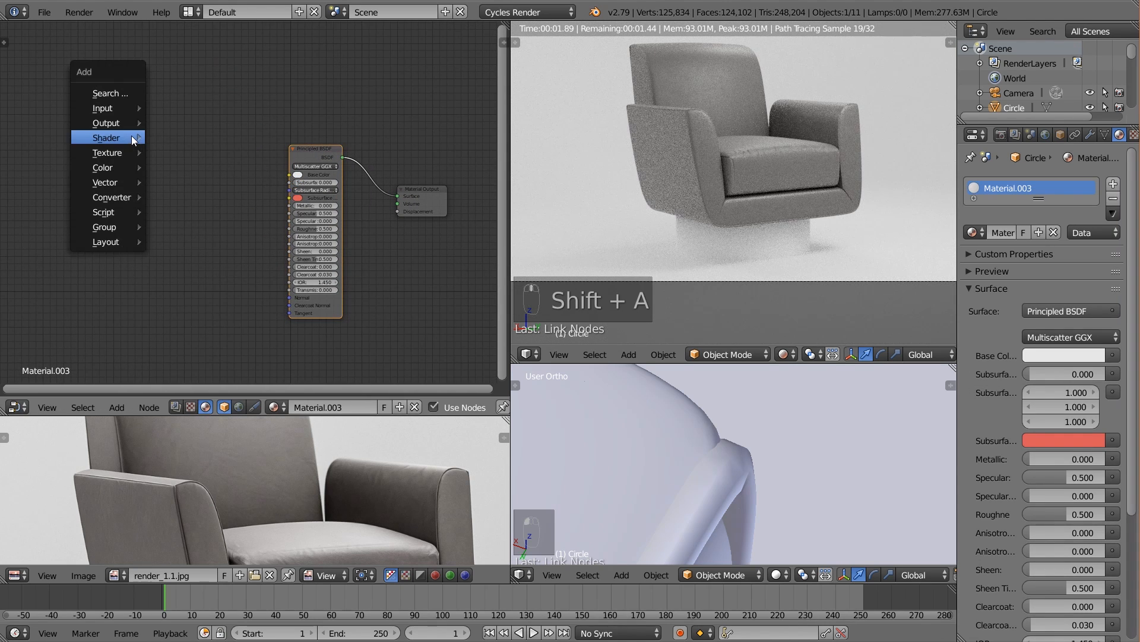
{"action": "mouse_move", "coordinate": [114, 107]}
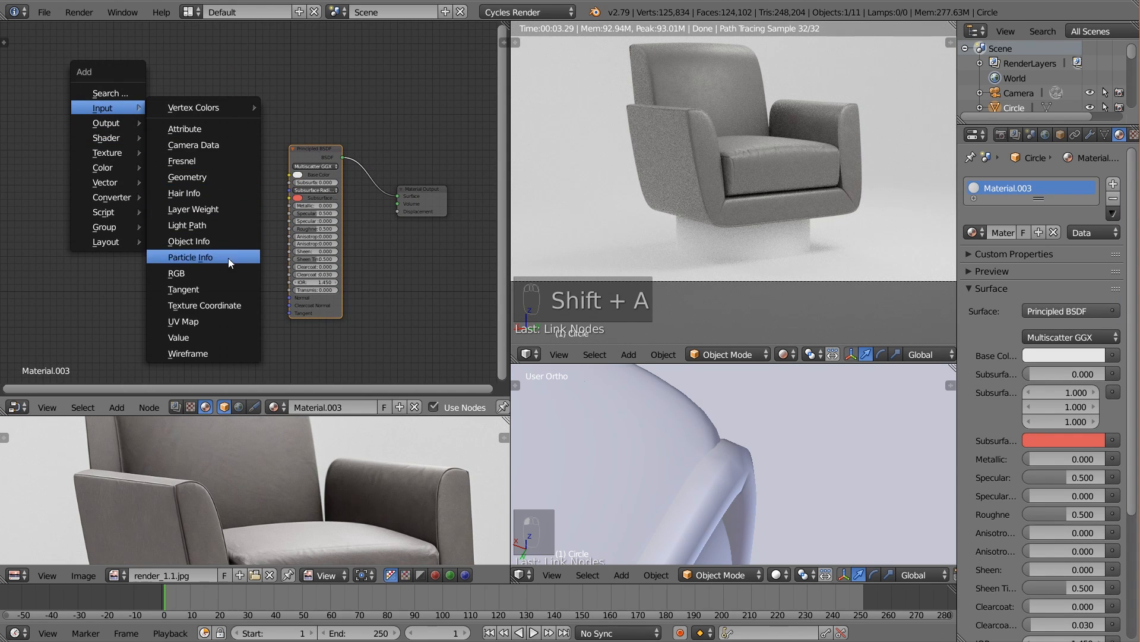
{"action": "left_click", "coordinate": [231, 304]}
{"action": "left_click", "coordinate": [66, 162]}
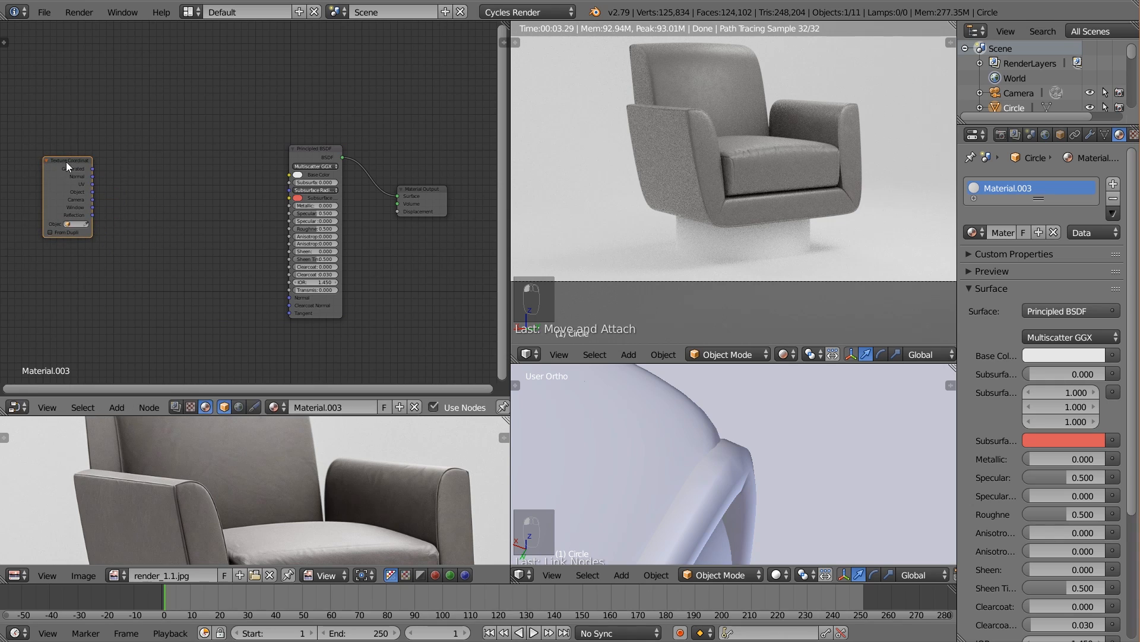
Add a Mapping node and link the Texture Coordinate's UV output to its Vector input
{"action": "key", "text": "shift+a"}
{"action": "mouse_move", "coordinate": [48, 162]}
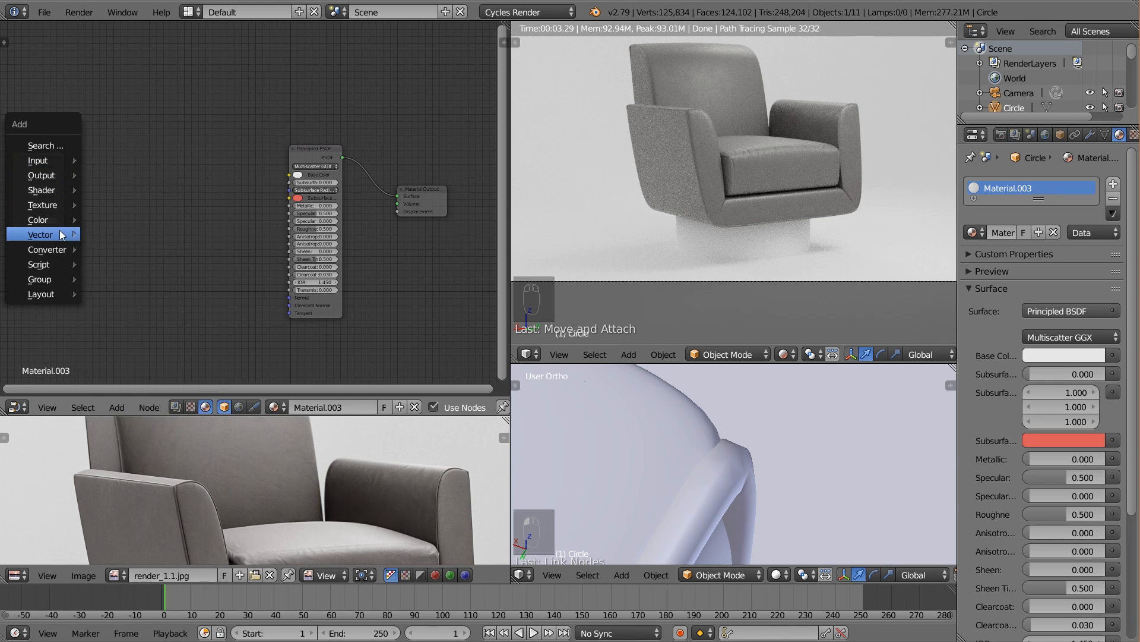
{"action": "mouse_move", "coordinate": [59, 233]}
{"action": "left_click", "coordinate": [121, 251]}
{"action": "left_click", "coordinate": [70, 158]}
{"action": "middle_click_drag", "start_coordinate": [69, 158], "coordinate": [177, 152]}
{"action": "left_click_drag", "start_coordinate": [148, 157], "coordinate": [97, 232]}
Add an Image Texture node and load TexturesCom_DirtyShinyPlastic_1024_albedo.tif from the Textures\dirty plastic folder
{"action": "key", "text": "shift+a"}
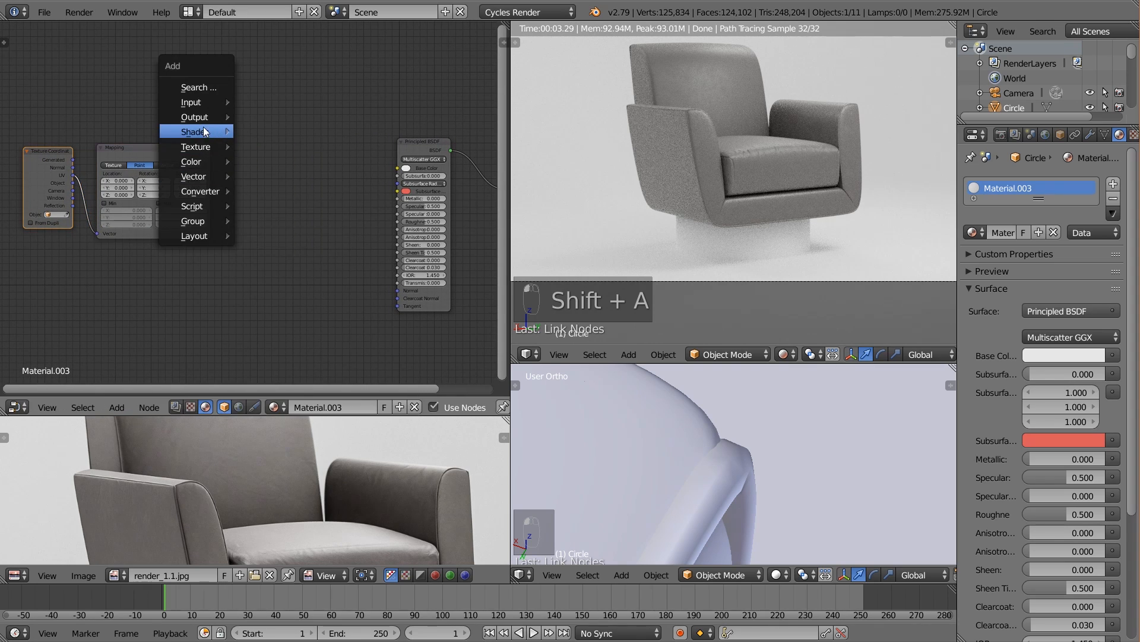
{"action": "mouse_move", "coordinate": [204, 142]}
{"action": "left_click", "coordinate": [294, 245]}
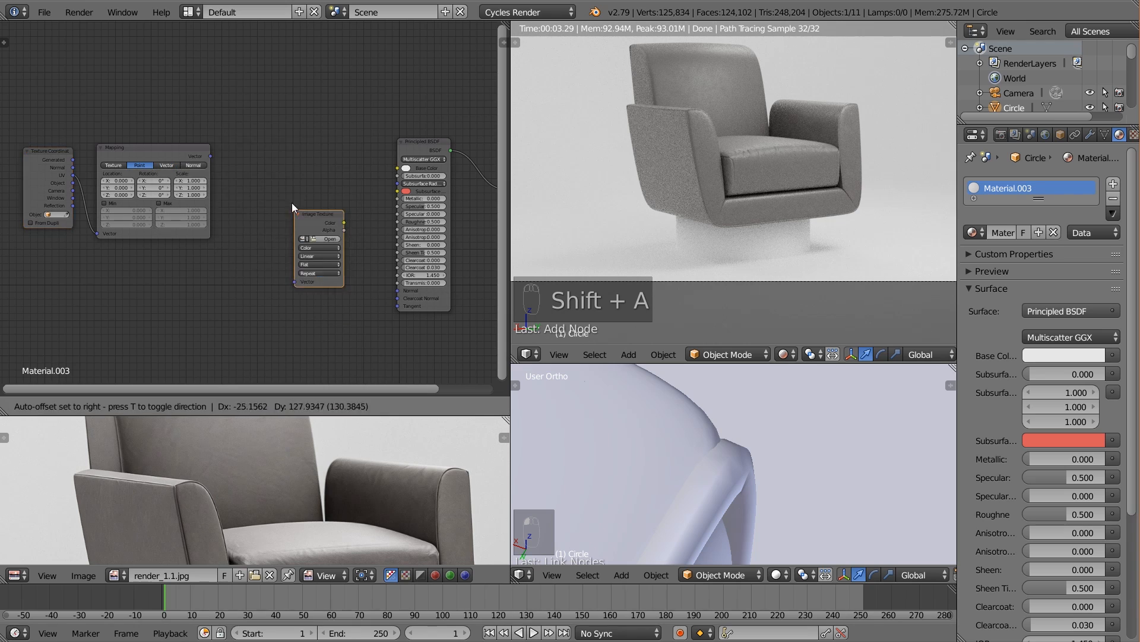
{"action": "left_click", "coordinate": [228, 99]}
{"action": "left_click", "coordinate": [258, 125]}
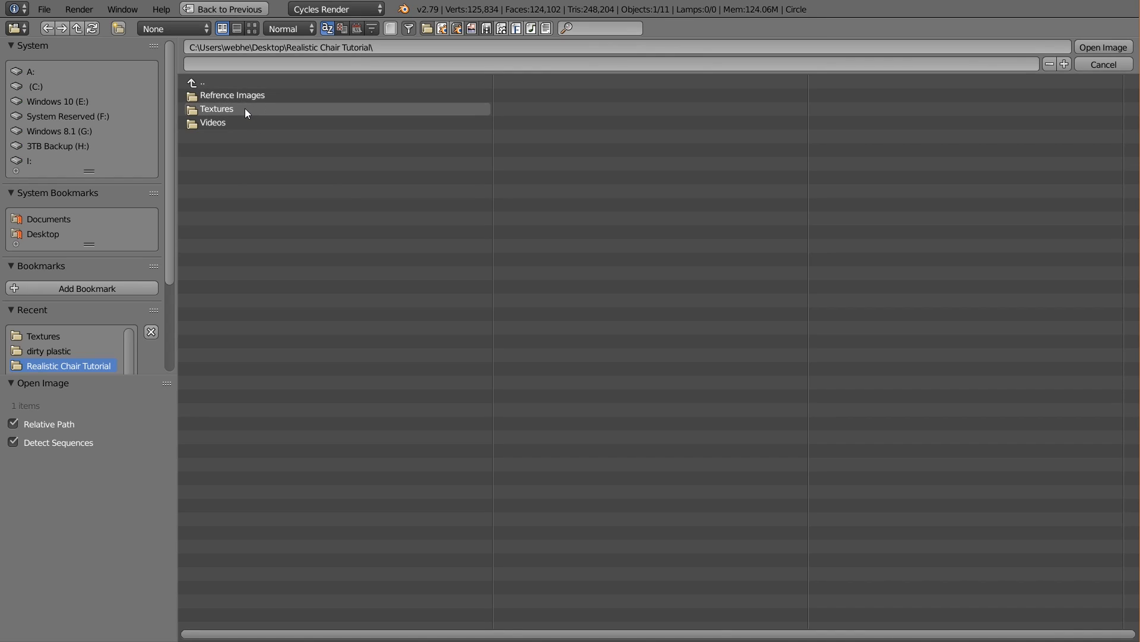
{"action": "left_click", "coordinate": [245, 108]}
{"action": "left_click", "coordinate": [252, 96]}
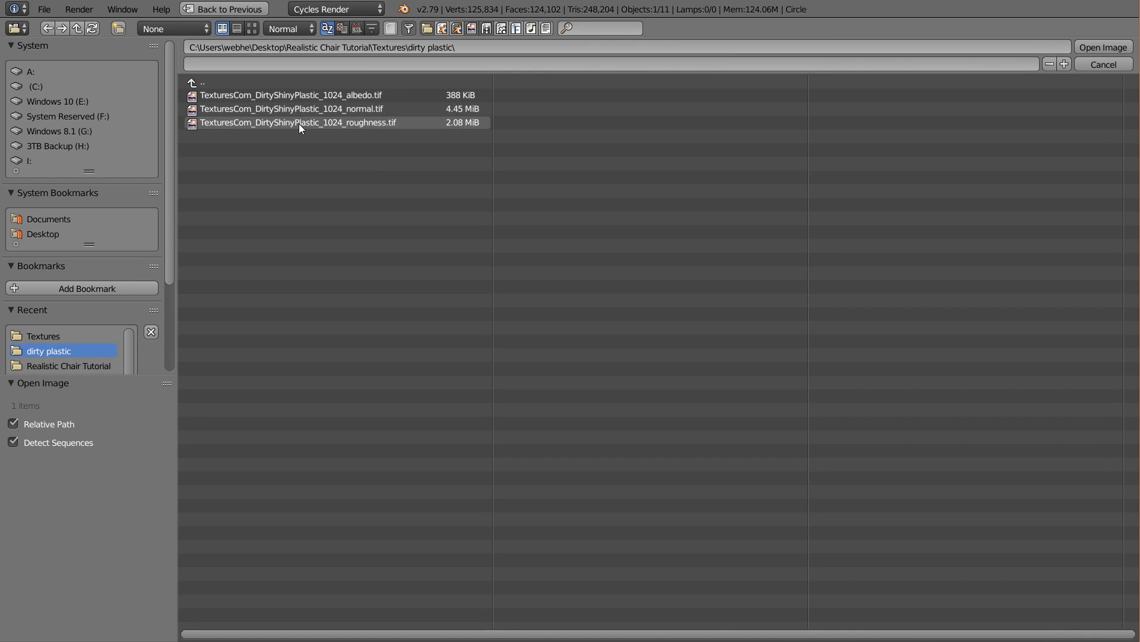
{"action": "left_click", "coordinate": [252, 29]}
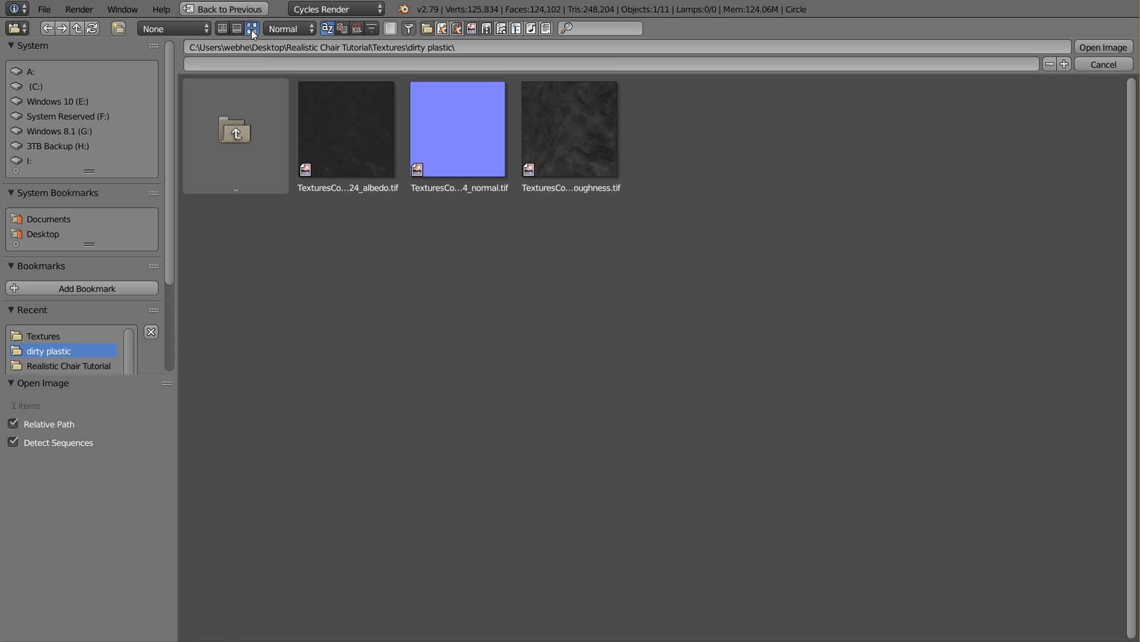
{"action": "left_click", "coordinate": [374, 135]}
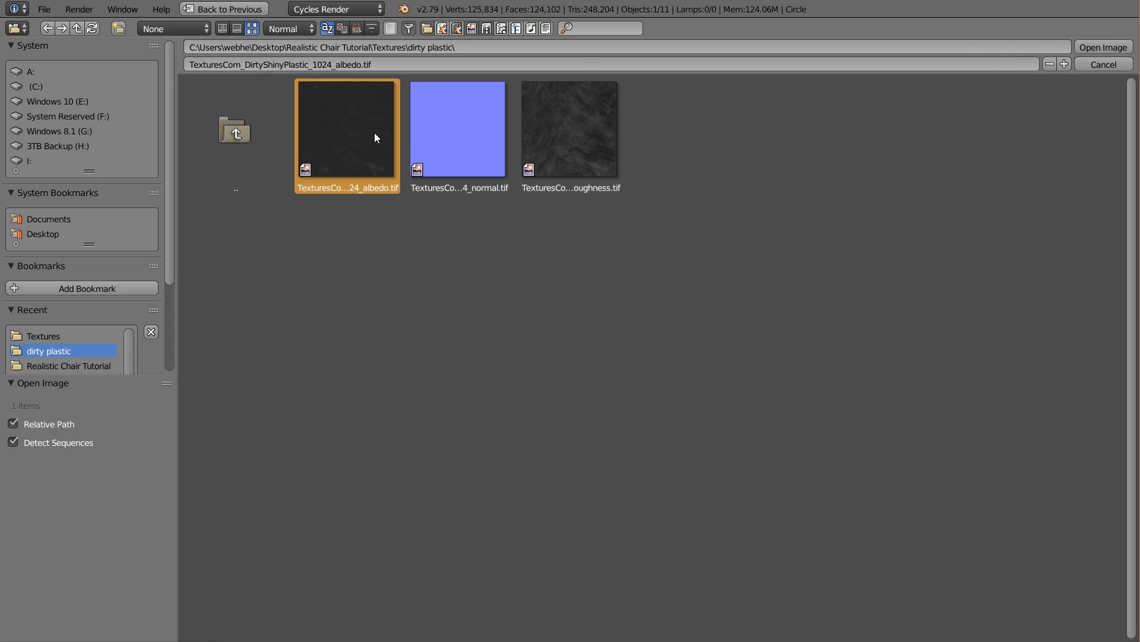
{"action": "left_click", "coordinate": [1082, 50]}
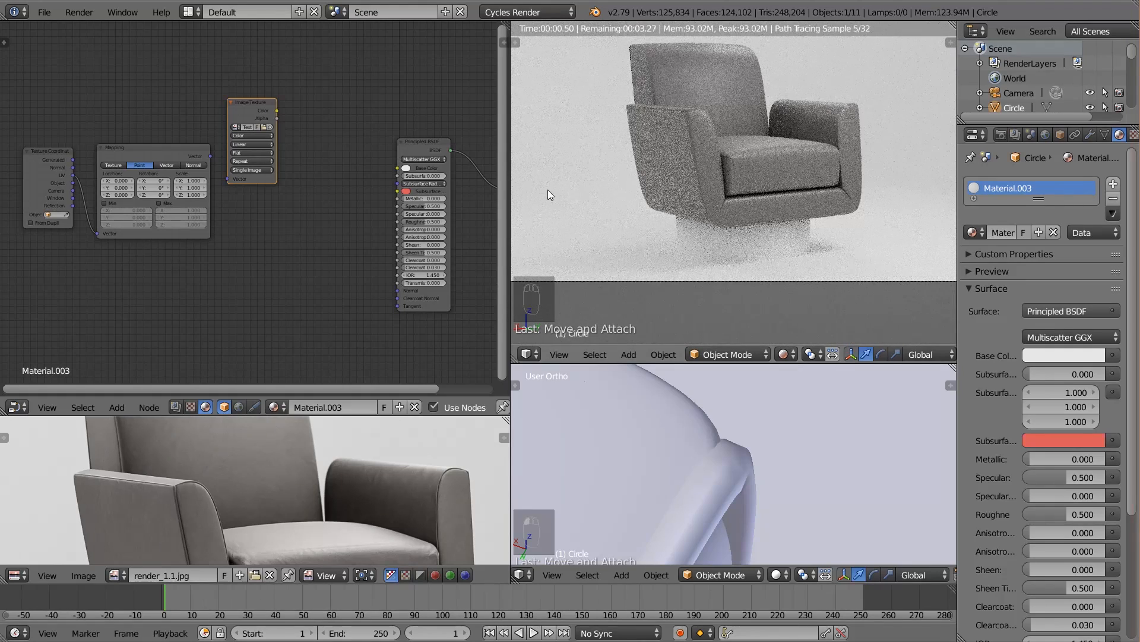
Link Mapping to the albedo texture's Vector and its Color to the Principled Base Color, and space out the coordinate and Mapping nodes
{"action": "left_click_drag", "start_coordinate": [211, 156], "coordinate": [227, 178]}
{"action": "left_click_drag", "start_coordinate": [281, 109], "coordinate": [398, 168]}
{"action": "left_click_drag", "start_coordinate": [55, 163], "coordinate": [29, 159]}
{"action": "left_click_drag", "start_coordinate": [123, 141], "coordinate": [119, 137]}
Duplicate the albedo Image Texture below it, link Mapping to its Vector and load TexturesCom_DirtyShinyPlastic_1024_roughness.tif
{"action": "left_click", "coordinate": [246, 107]}
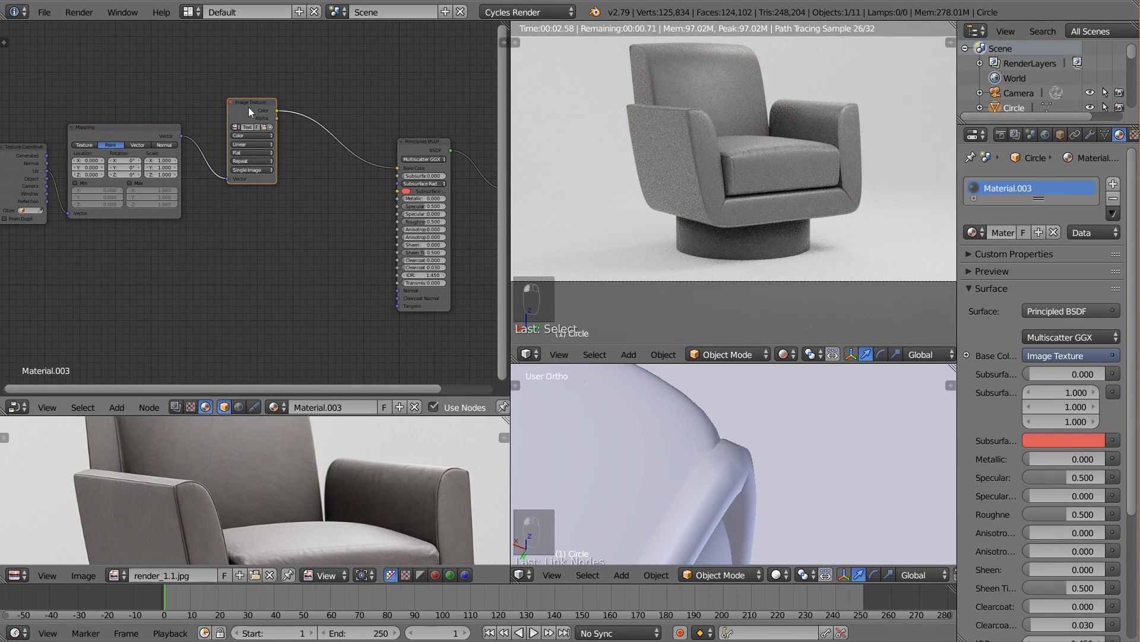
{"action": "key", "text": "shift+d"}
{"action": "left_click", "coordinate": [250, 198]}
{"action": "left_click_drag", "start_coordinate": [182, 136], "coordinate": [228, 267]}
{"action": "left_click", "coordinate": [264, 216]}
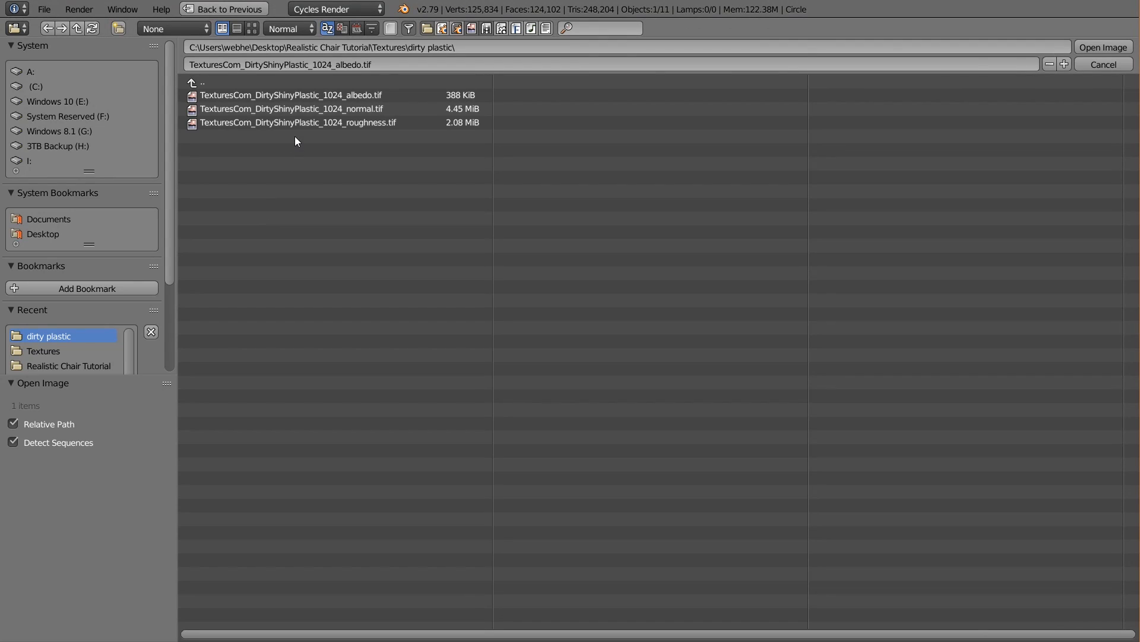
{"action": "left_click", "coordinate": [325, 123]}
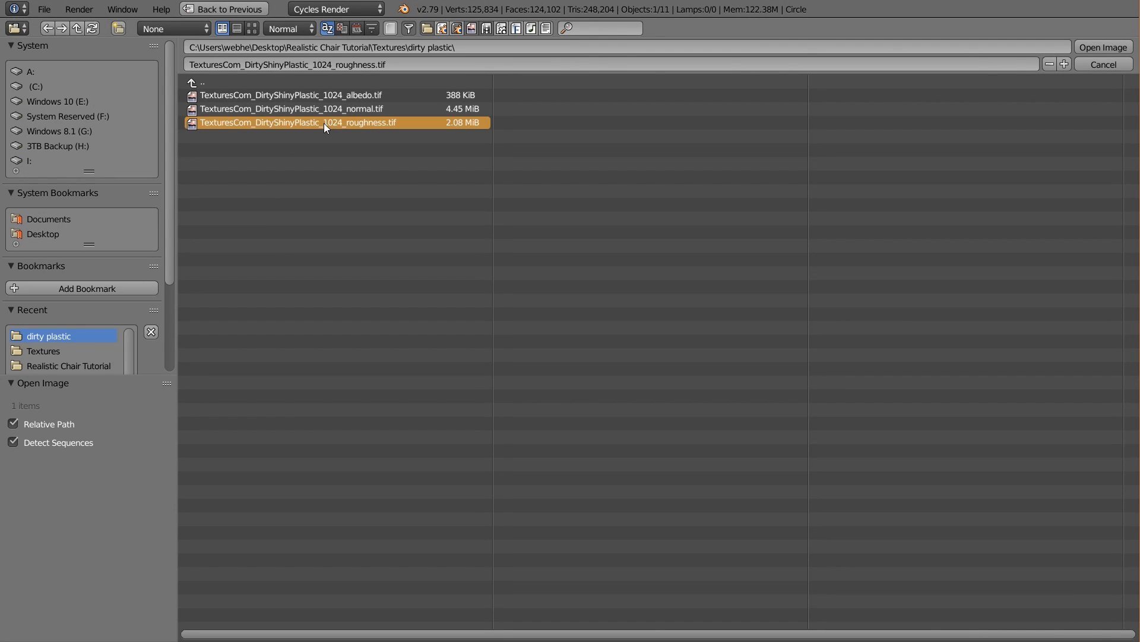
{"action": "double_click", "coordinate": [323, 123]}
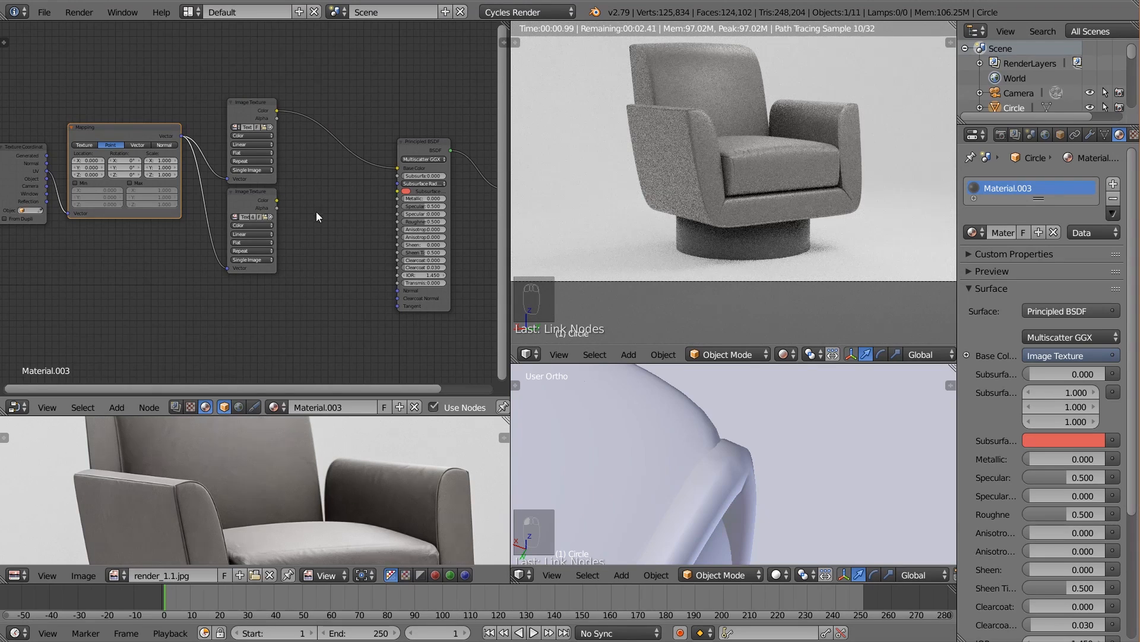
Link the roughness texture's Color to the Principled BSDF's Roughness and set the texture's color space to Non-Color Data
{"action": "scroll", "coordinate": [316, 211], "scroll_direction": "up", "scroll_amount": 1}
{"action": "left_click_drag", "start_coordinate": [285, 199], "coordinate": [436, 227]}
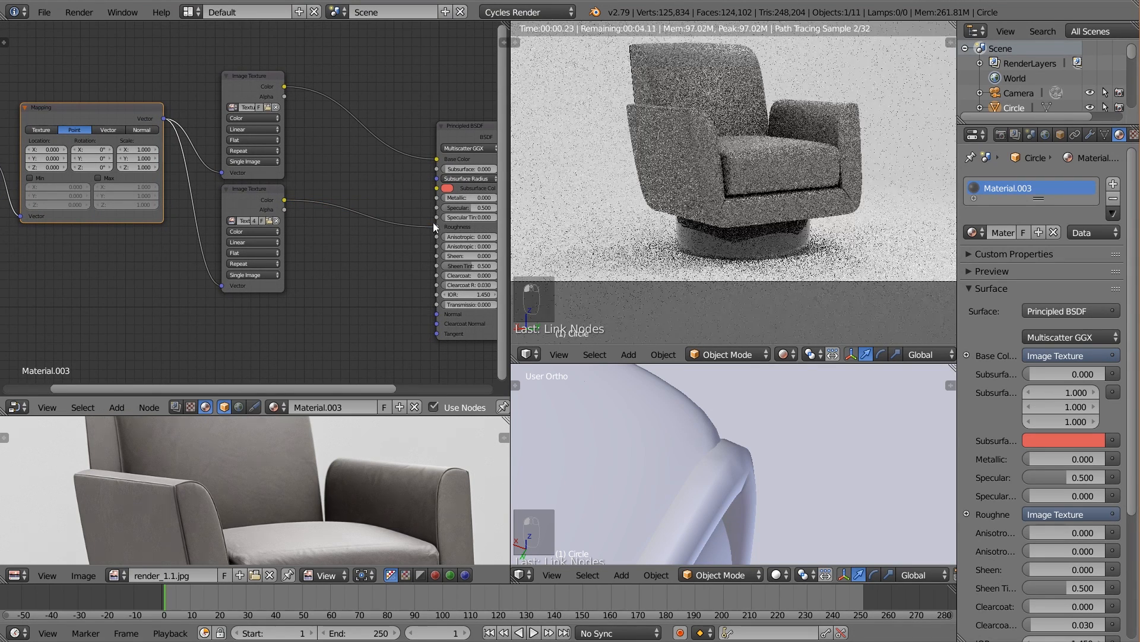
{"action": "middle_click_drag", "start_coordinate": [362, 181], "coordinate": [298, 151]}
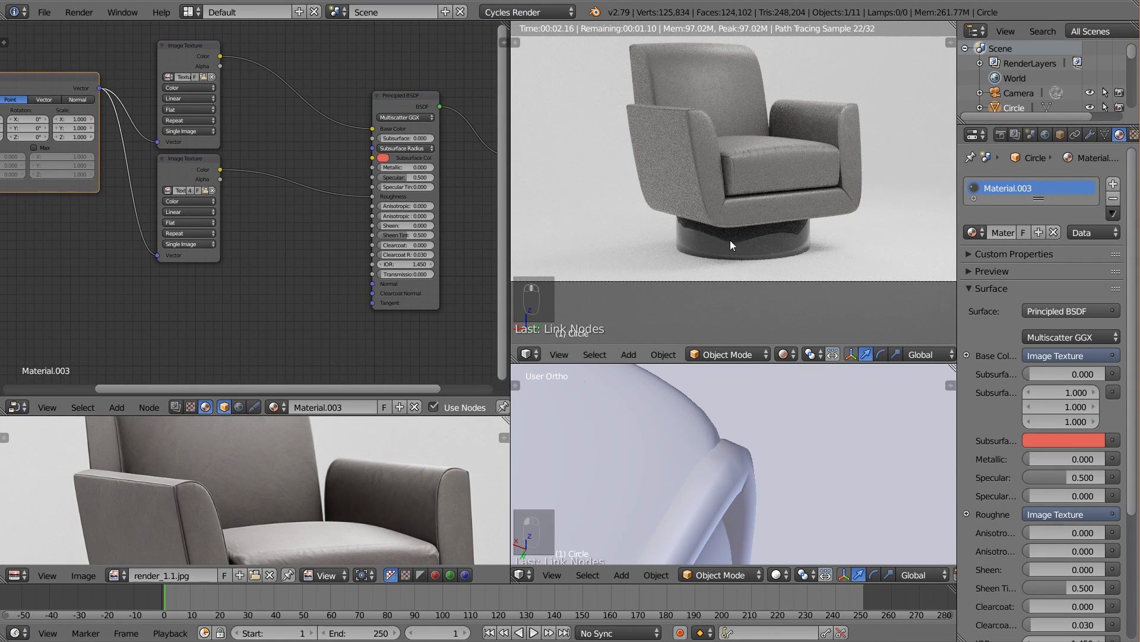
{"action": "left_click", "coordinate": [415, 97]}
{"action": "left_click_drag", "start_coordinate": [415, 97], "coordinate": [411, 65]}
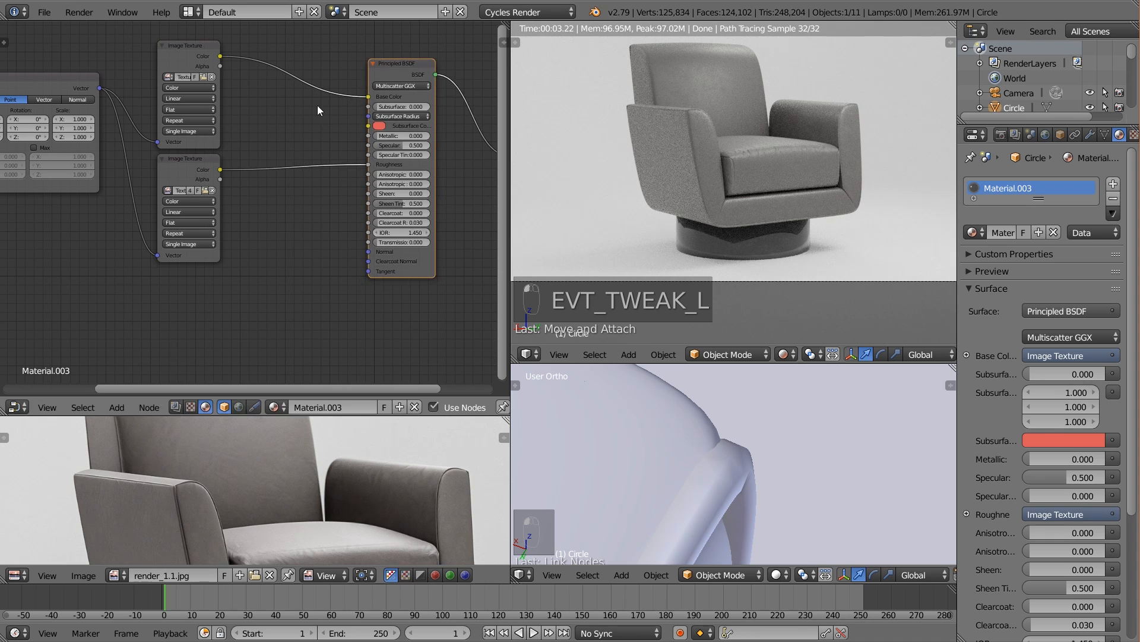
{"action": "left_click", "coordinate": [197, 168]}
{"action": "scroll", "coordinate": [200, 166], "scroll_direction": "up", "scroll_amount": 1}
{"action": "left_click", "coordinate": [182, 199]}
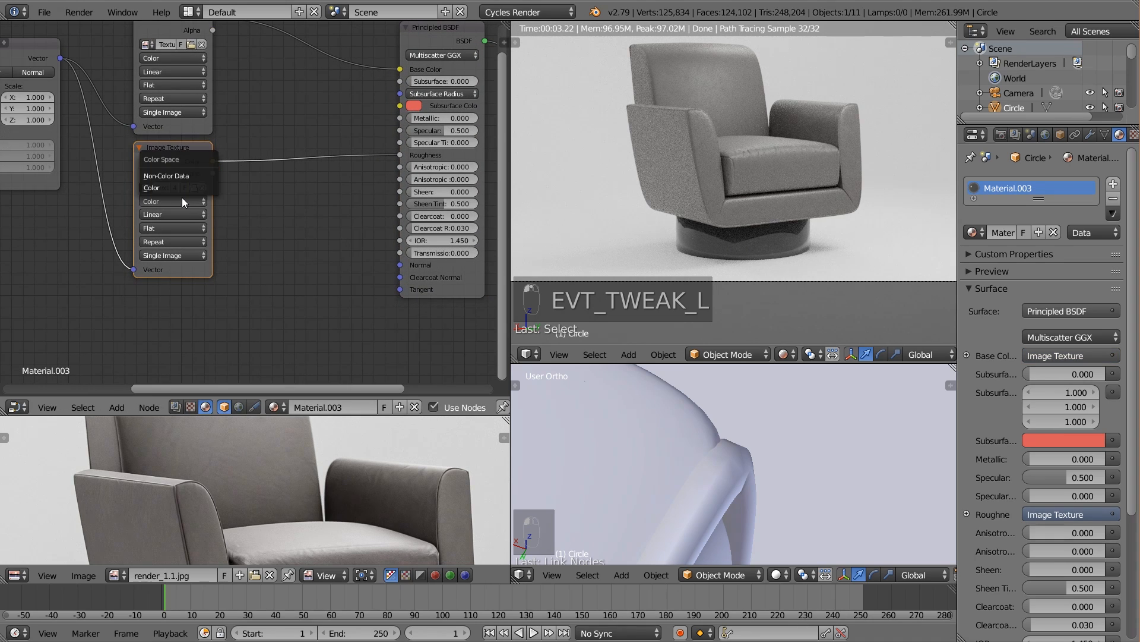
{"action": "left_click", "coordinate": [178, 176]}
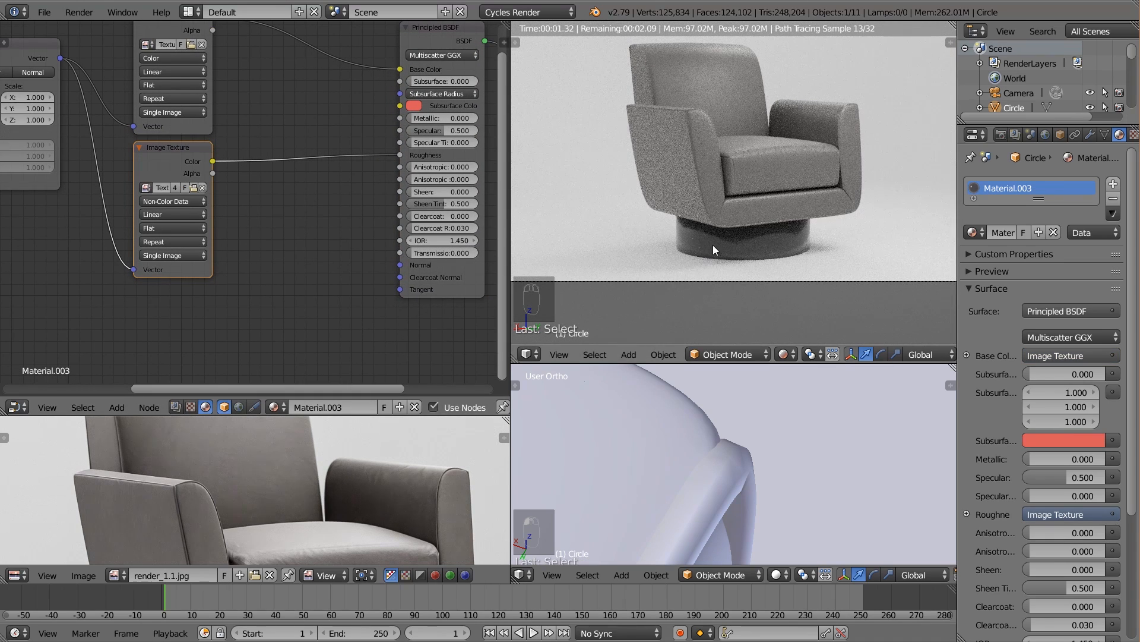
Duplicate the roughness Image Texture below it, link Mapping to its Vector and load TexturesCom_DirtyShinyPlastic_1024_normal.tif
{"action": "scroll", "coordinate": [275, 226], "scroll_direction": "down", "scroll_amount": 2}
{"action": "scroll", "coordinate": [274, 226], "scroll_direction": "down", "scroll_amount": 1}
{"action": "middle_click_drag", "start_coordinate": [275, 226], "coordinate": [289, 186]}
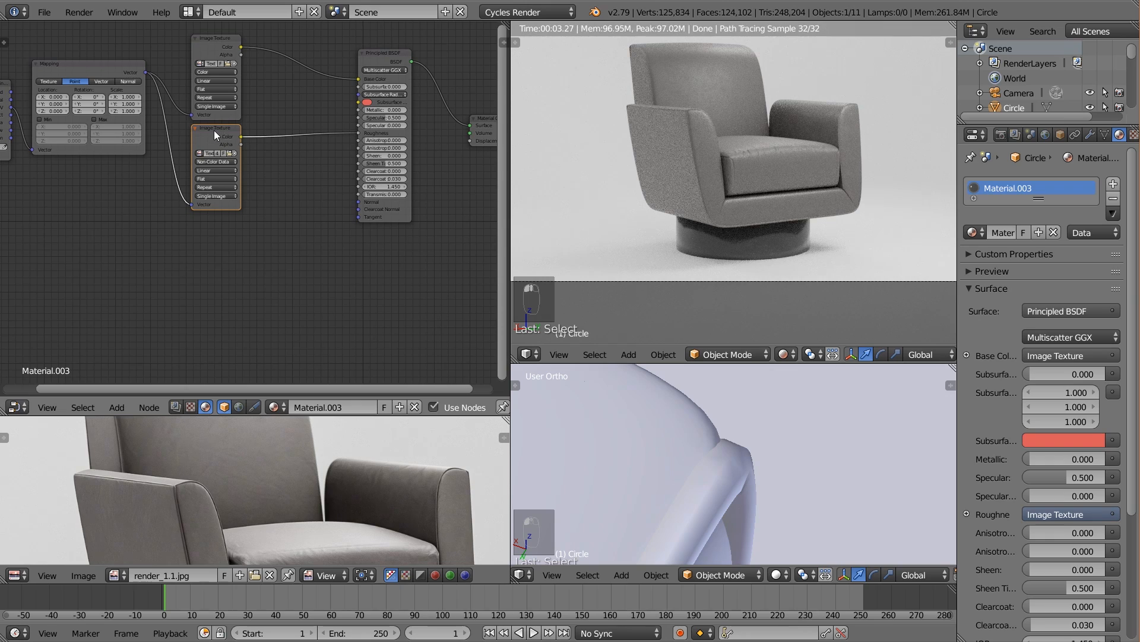
{"action": "left_click_drag", "start_coordinate": [217, 130], "coordinate": [211, 132]}
{"action": "key", "text": "shift+d"}
{"action": "left_click", "coordinate": [212, 227]}
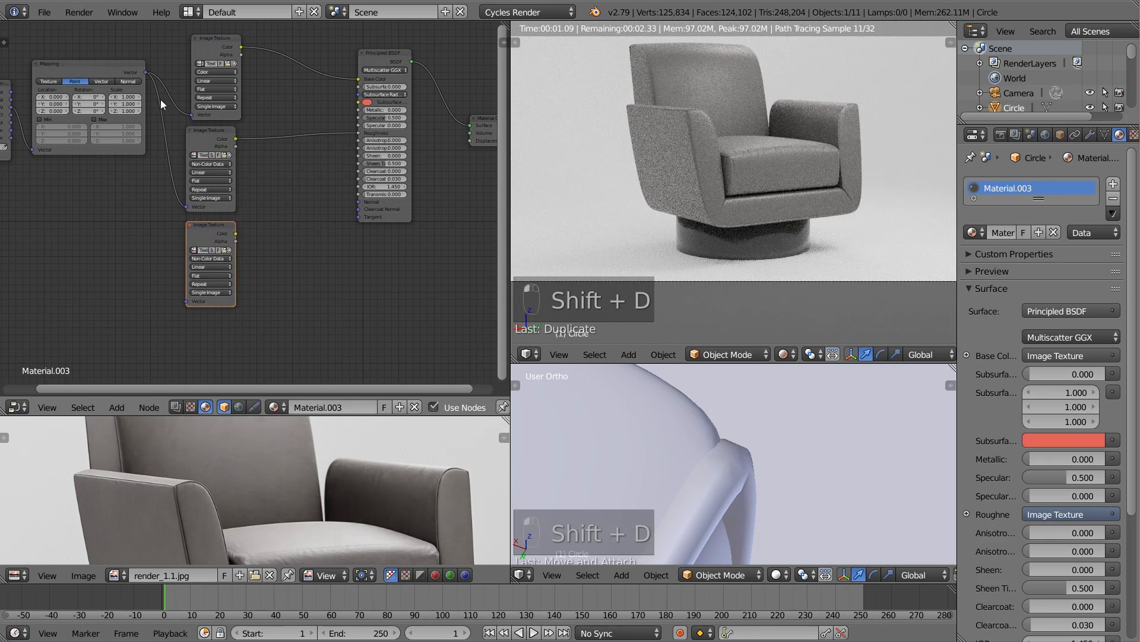
{"action": "left_click_drag", "start_coordinate": [145, 74], "coordinate": [187, 301]}
{"action": "scroll", "coordinate": [221, 266], "scroll_direction": "up", "scroll_amount": 1}
{"action": "left_click", "coordinate": [219, 258]}
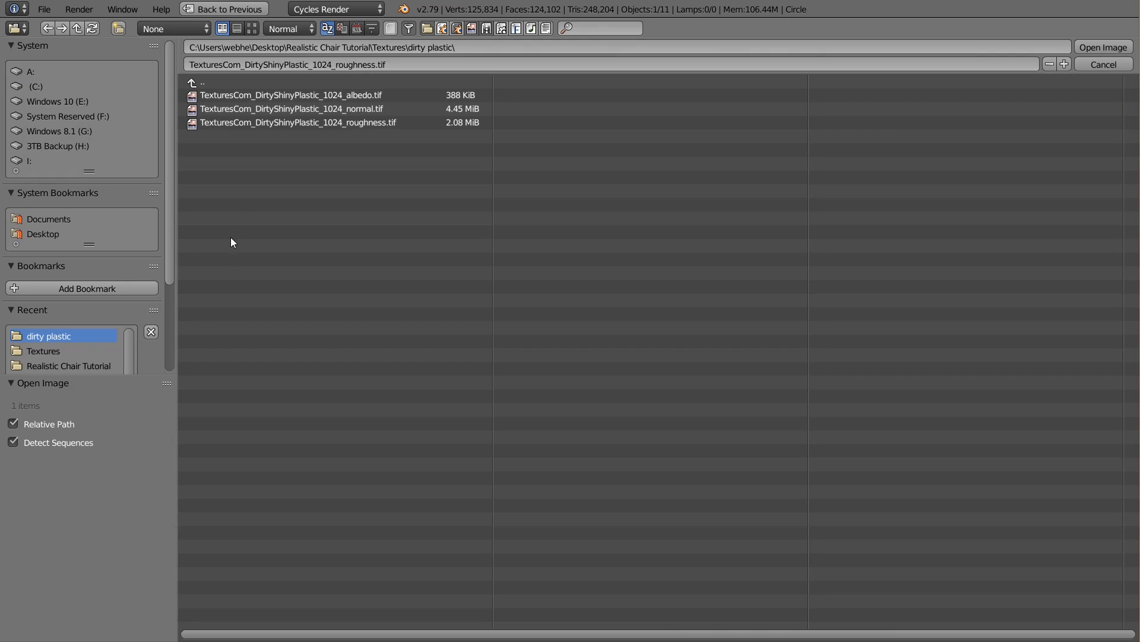
{"action": "left_click", "coordinate": [326, 109]}
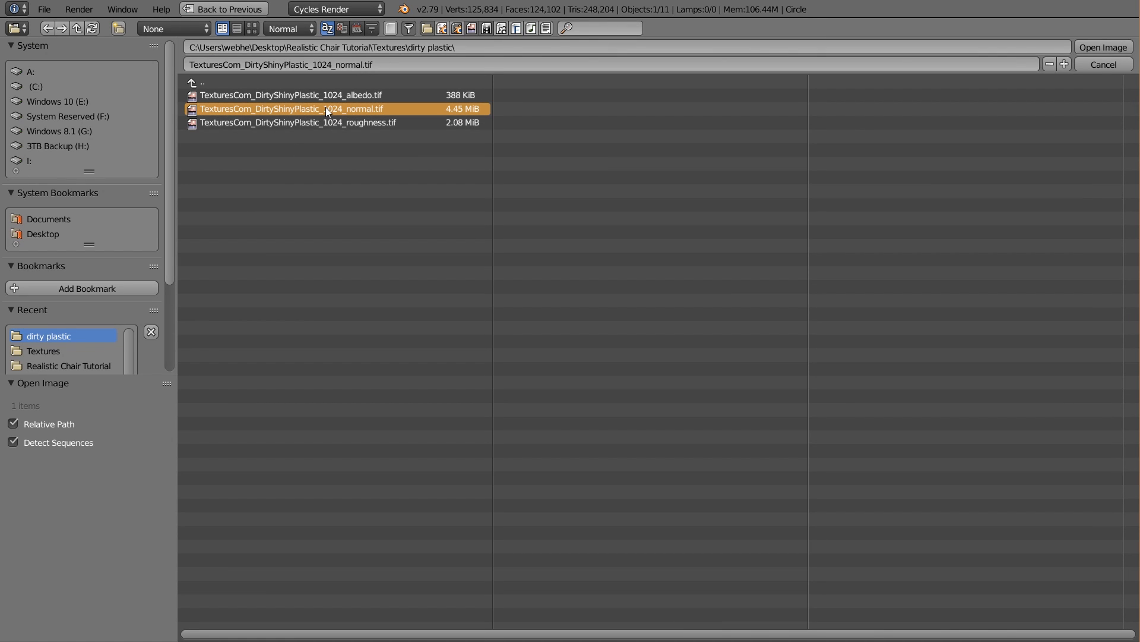
{"action": "double_click", "coordinate": [326, 112]}
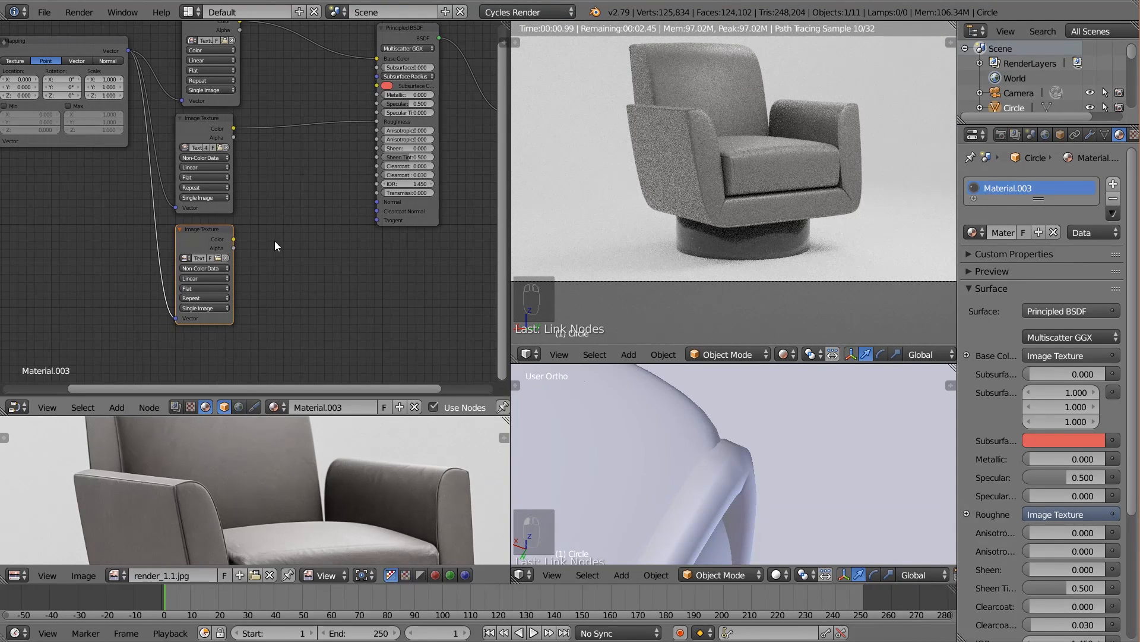
Add a Normal Map node using UVMap between the normal texture's Color output and the Principled BSDF's Normal input
{"action": "key", "text": "shift+a"}
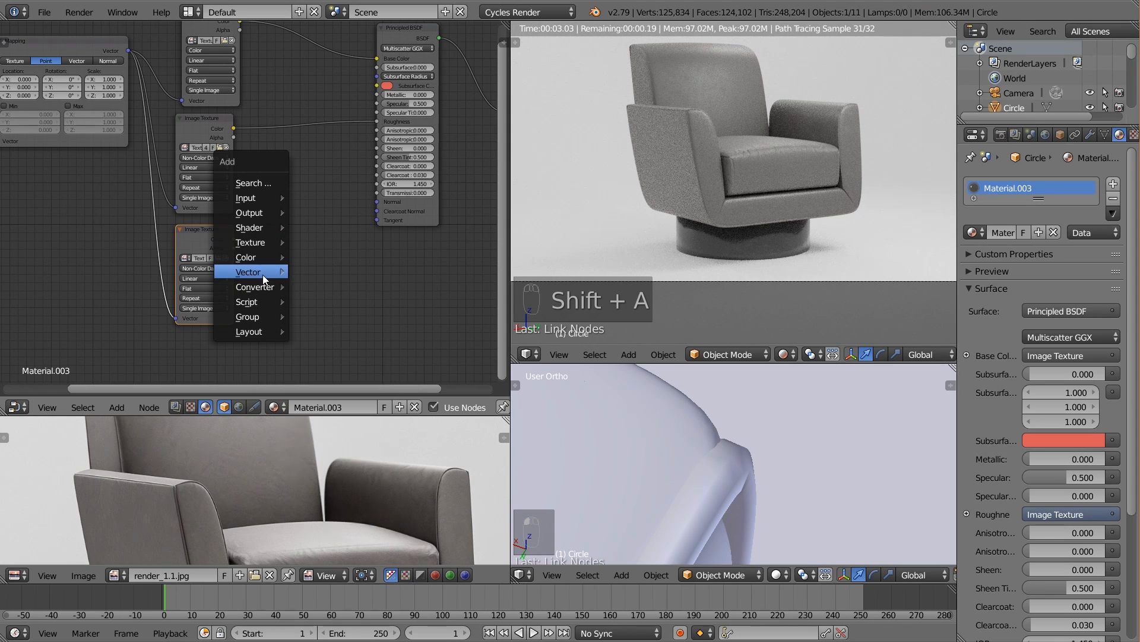
{"action": "mouse_move", "coordinate": [263, 273]}
{"action": "left_click", "coordinate": [331, 319]}
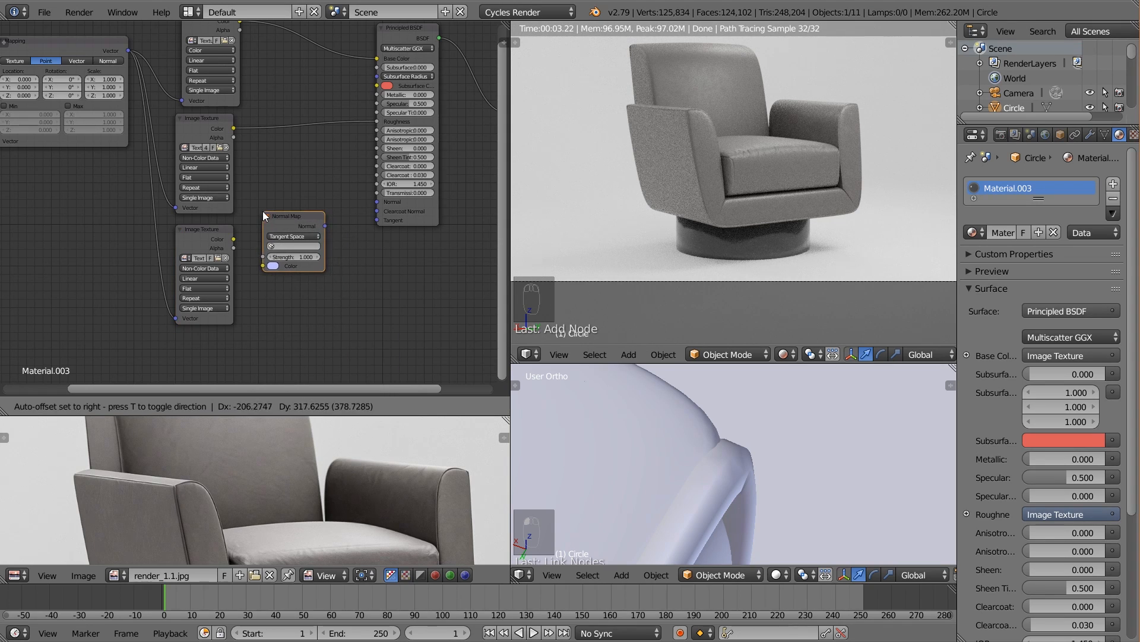
{"action": "left_click", "coordinate": [262, 211]}
{"action": "left_click_drag", "start_coordinate": [234, 238], "coordinate": [265, 267]}
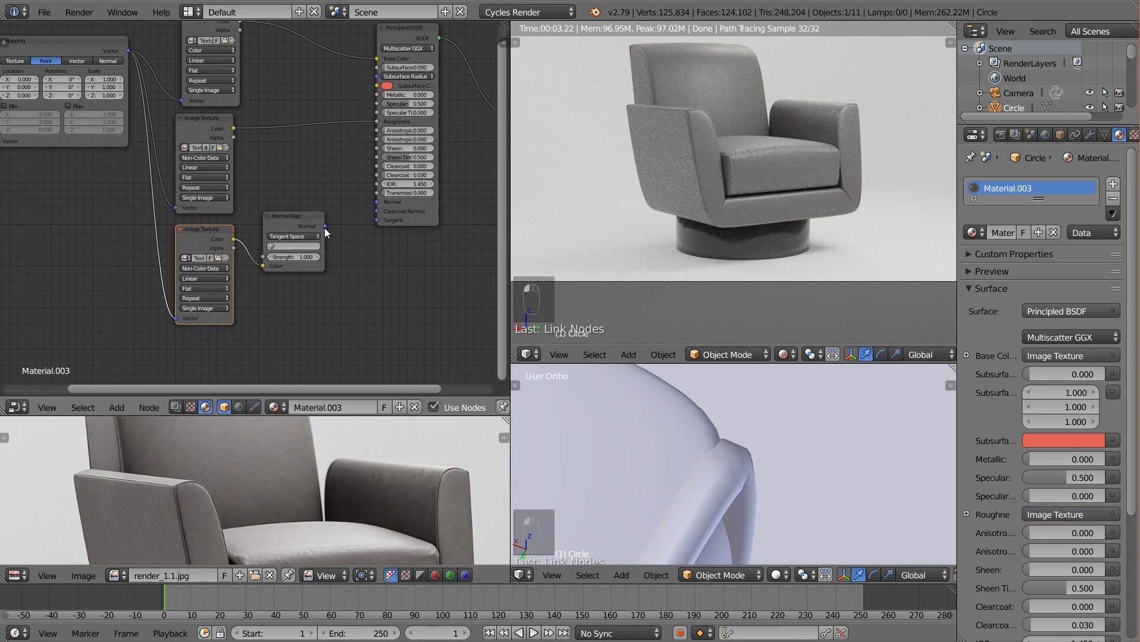
{"action": "left_click", "coordinate": [294, 246]}
{"action": "left_click", "coordinate": [345, 258]}
{"action": "left_click_drag", "start_coordinate": [325, 225], "coordinate": [379, 202]}
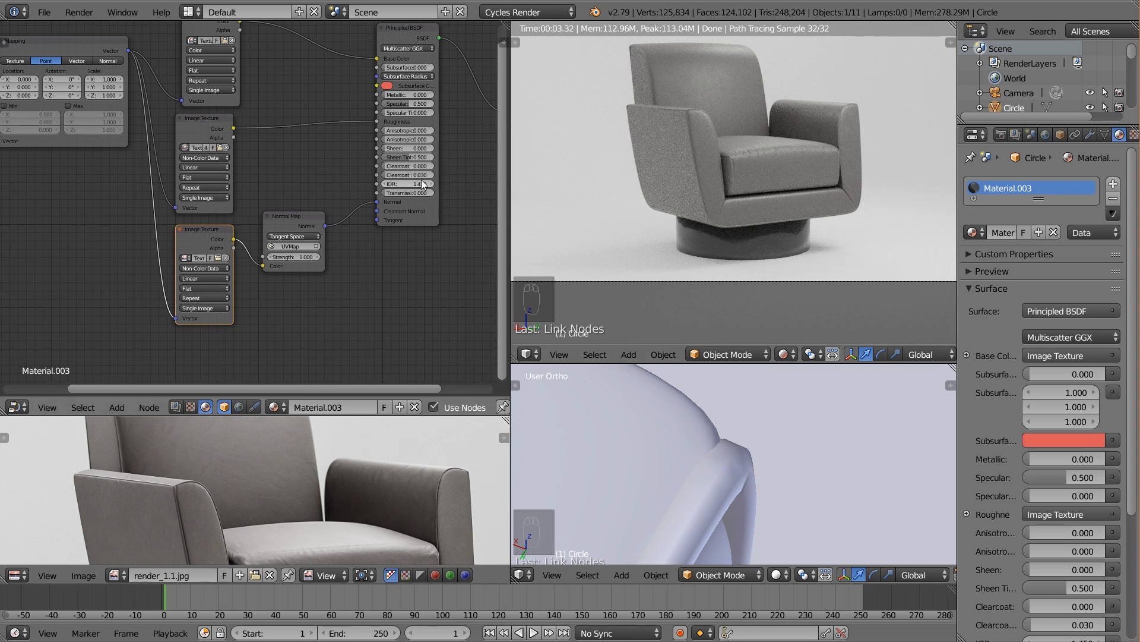
Set the Principled BSDF's Specular value to 0.152 in the base's plastic material
{"action": "middle_click_drag", "start_coordinate": [374, 182], "coordinate": [346, 257]}
{"action": "scroll", "coordinate": [347, 257], "scroll_direction": "up", "scroll_amount": 4}
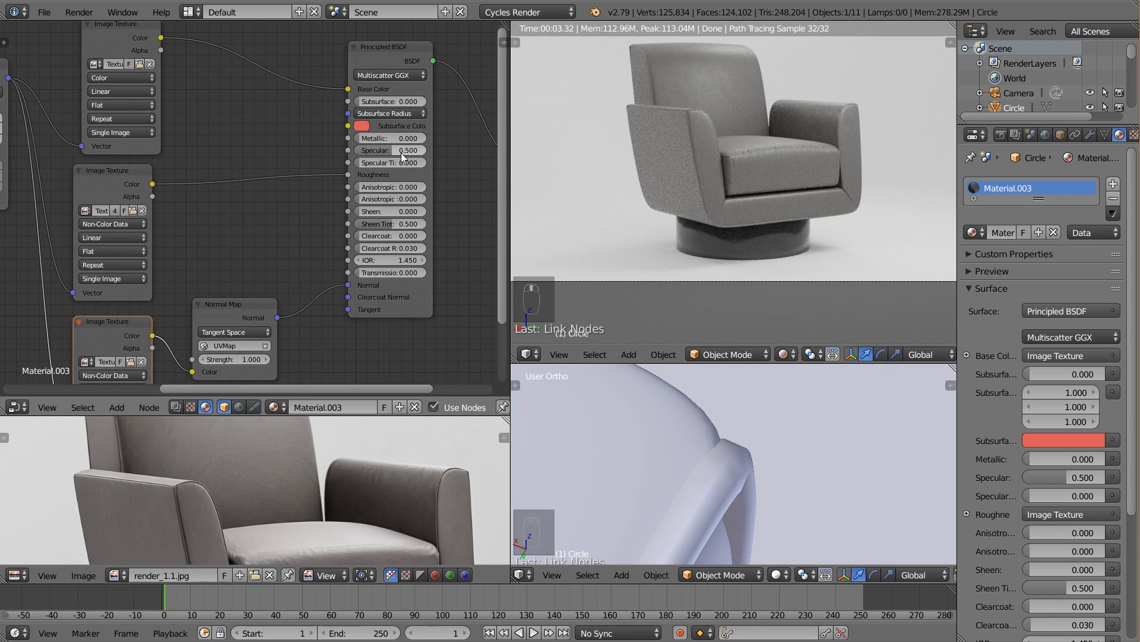
{"action": "left_click_drag", "start_coordinate": [401, 153], "coordinate": [369, 151]}
{"action": "scroll", "coordinate": [375, 166], "scroll_direction": "down", "scroll_amount": 2}
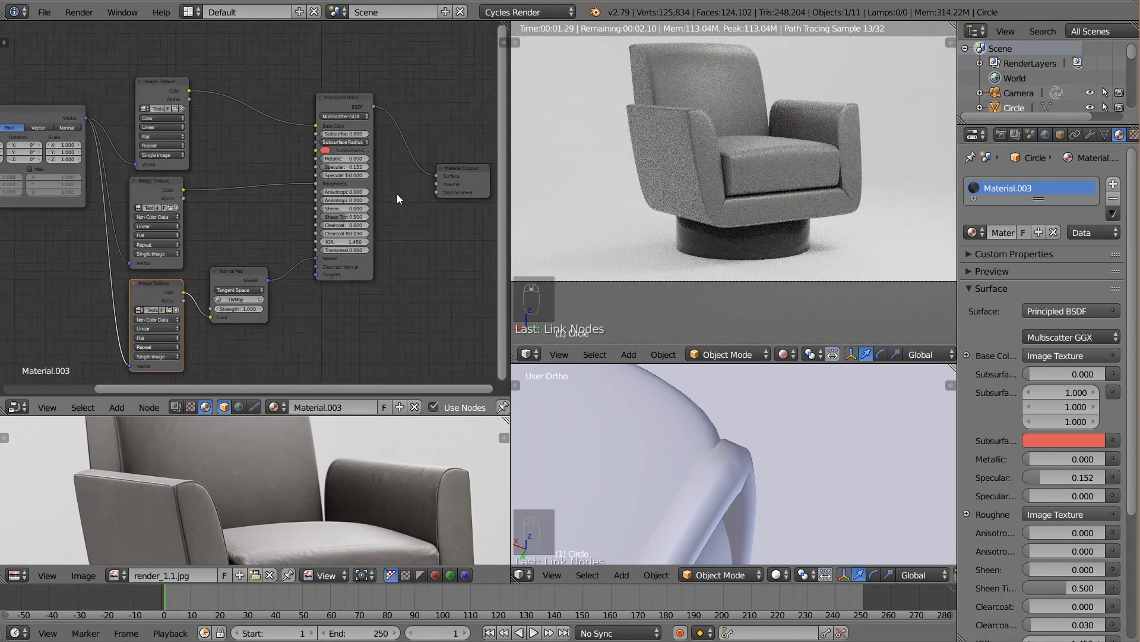
{"action": "middle_click_drag", "start_coordinate": [397, 194], "coordinate": [308, 210]}
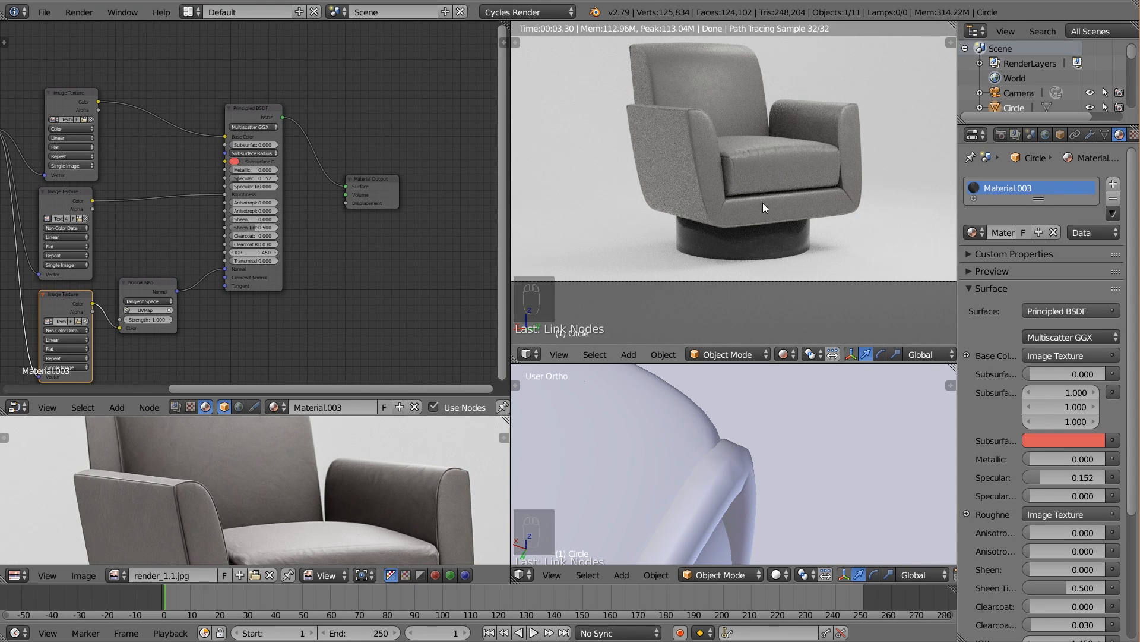
Enable the AO pass for the render layer and collapse the Layer settings
{"action": "left_click", "coordinate": [1016, 134]}
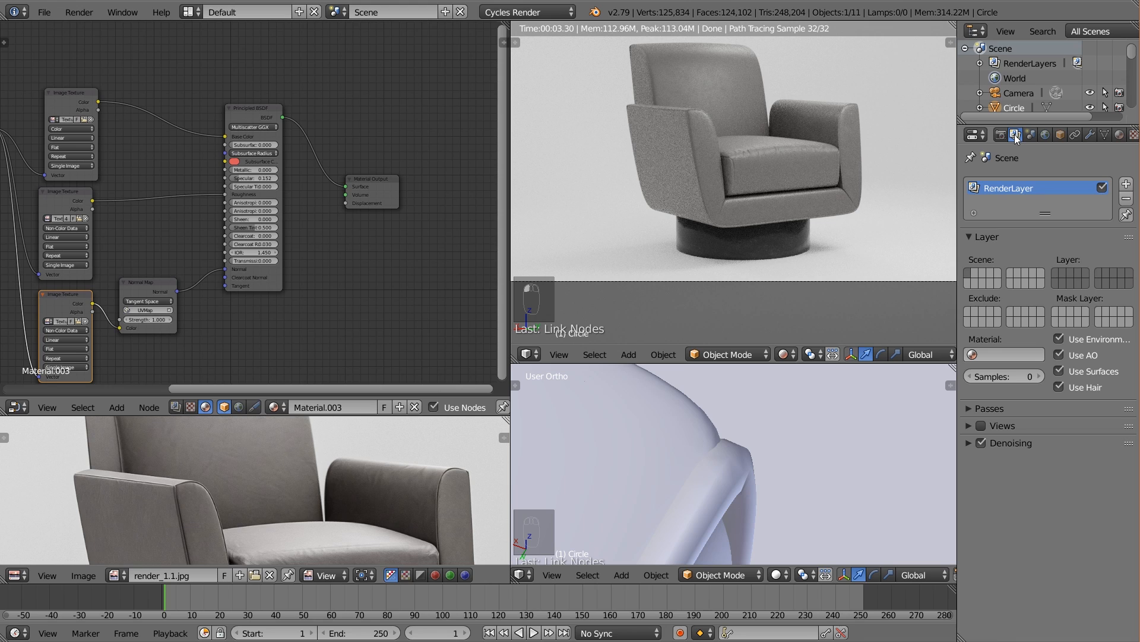
{"action": "left_click", "coordinate": [984, 406]}
{"action": "left_click", "coordinate": [988, 581]}
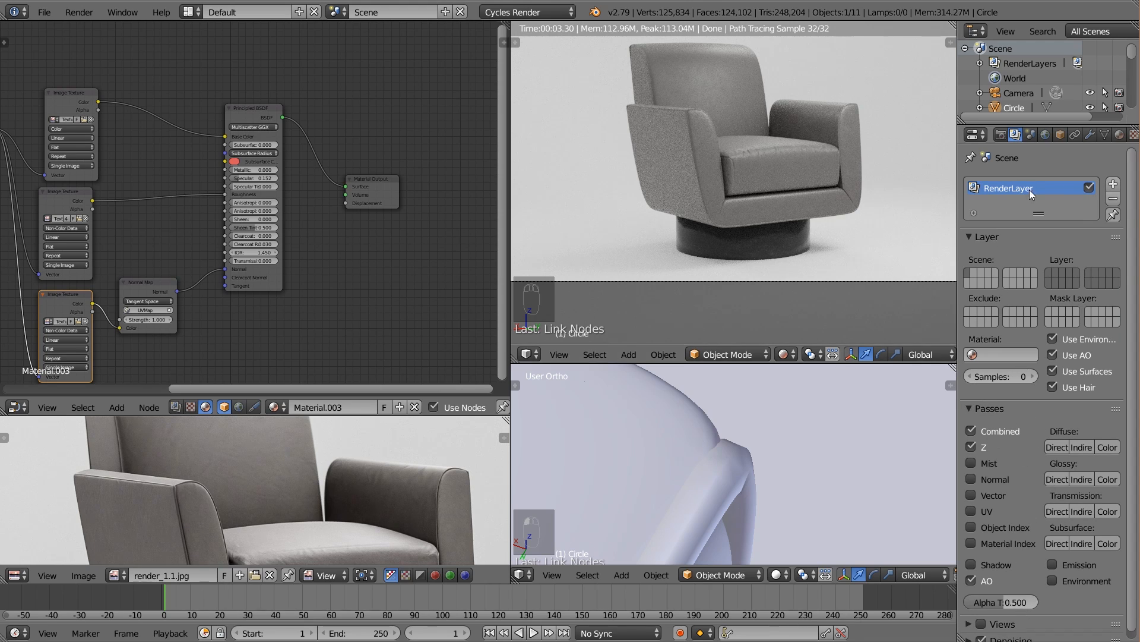
{"action": "left_click", "coordinate": [970, 237]}
Select the chair part using leather.001, set its roughness Multiply value to 2.8 and nudge that node up slightly
{"action": "scroll", "coordinate": [908, 237], "scroll_direction": "up", "scroll_amount": 5}
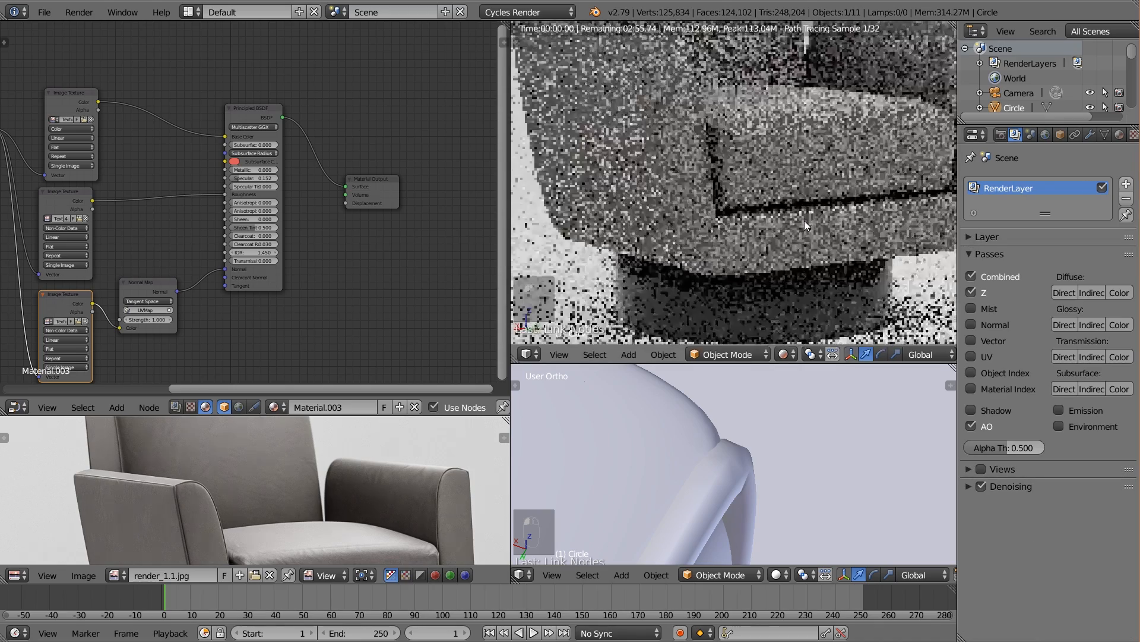
{"action": "right_click", "coordinate": [655, 147]}
{"action": "middle_click_drag", "start_coordinate": [449, 197], "coordinate": [366, 181]}
{"action": "left_click", "coordinate": [283, 269]}
{"action": "type", "text": "3"}
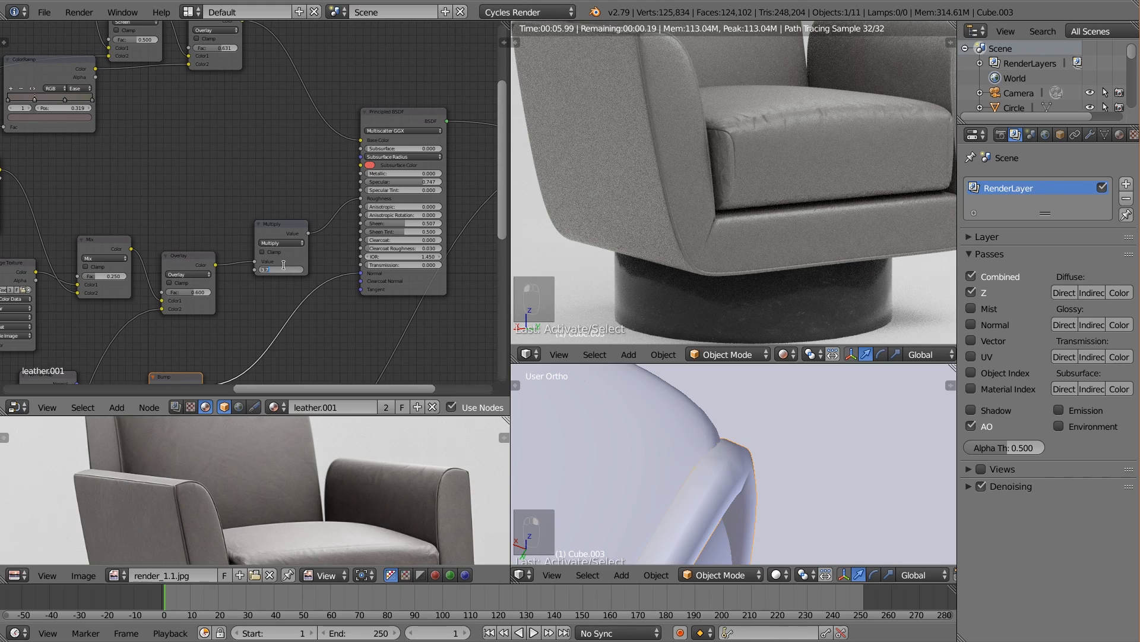
{"action": "key", "text": "Return"}
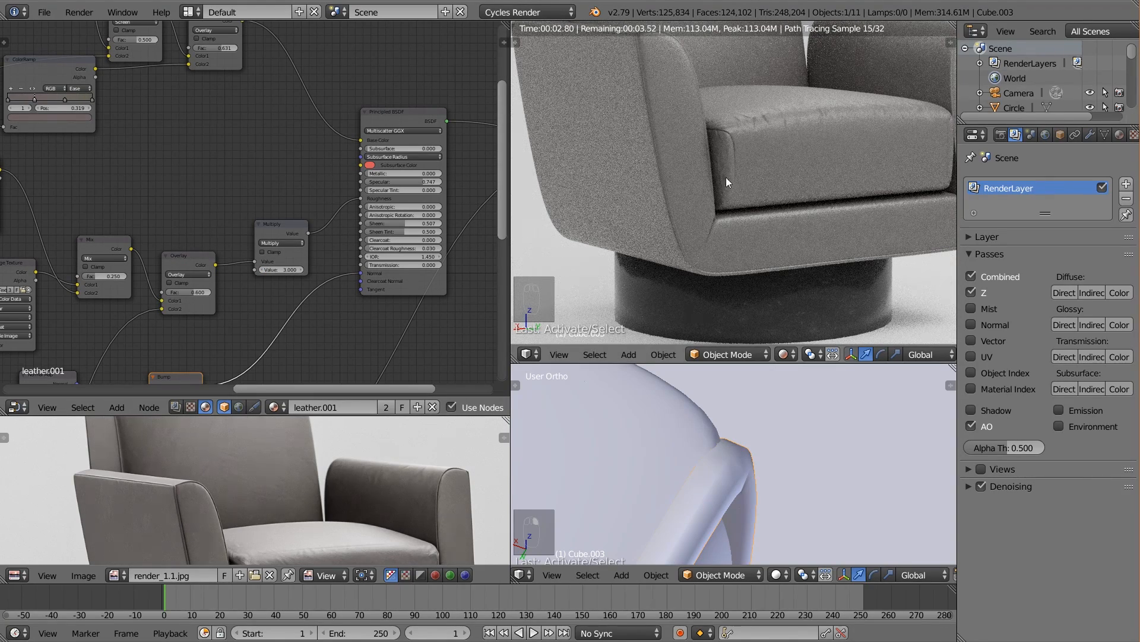
{"action": "left_click", "coordinate": [1119, 134]}
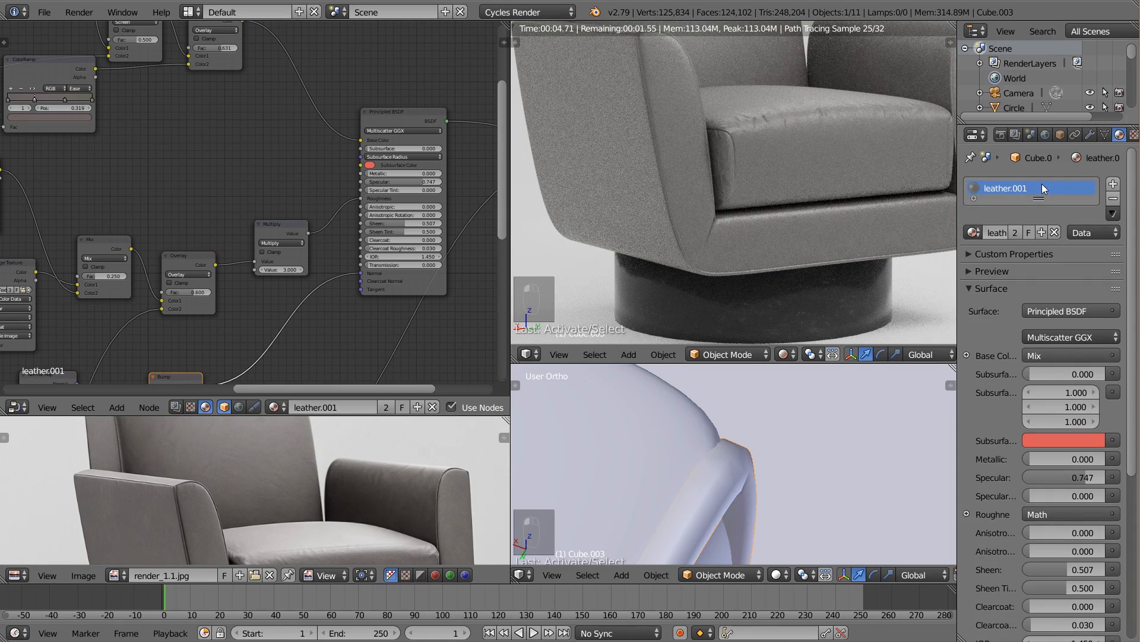
{"action": "left_click", "coordinate": [282, 270]}
{"action": "type", "text": "2"}
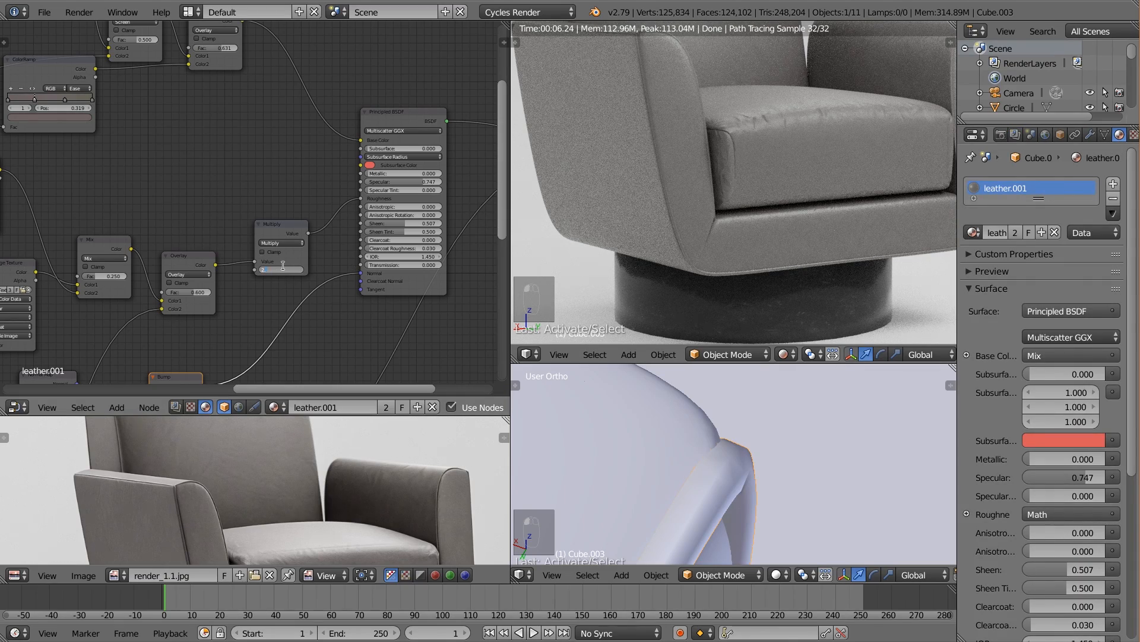
{"action": "type", "text": ".8"}
{"action": "key", "text": "Return"}
{"action": "left_click_drag", "start_coordinate": [302, 226], "coordinate": [298, 220]}
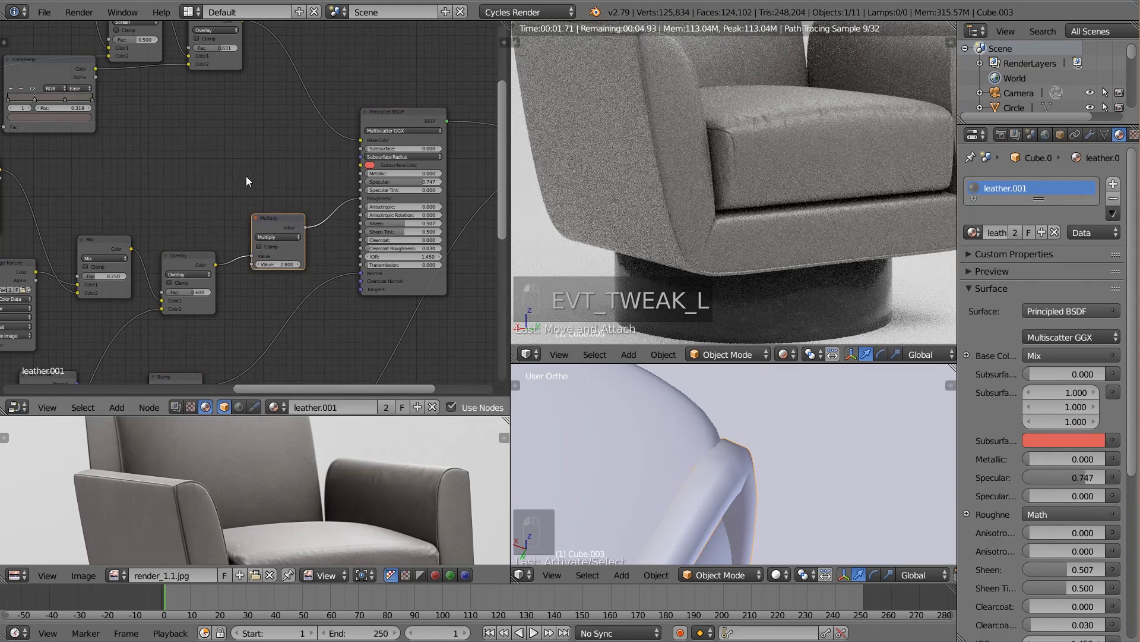
Darken the RGB node's color slightly in leather.001 and nudge the node upward
{"action": "scroll", "coordinate": [246, 177], "scroll_direction": "down", "scroll_amount": 3}
{"action": "middle_click_drag", "start_coordinate": [238, 173], "coordinate": [356, 279]}
{"action": "scroll", "coordinate": [311, 272], "scroll_direction": "up", "scroll_amount": 5}
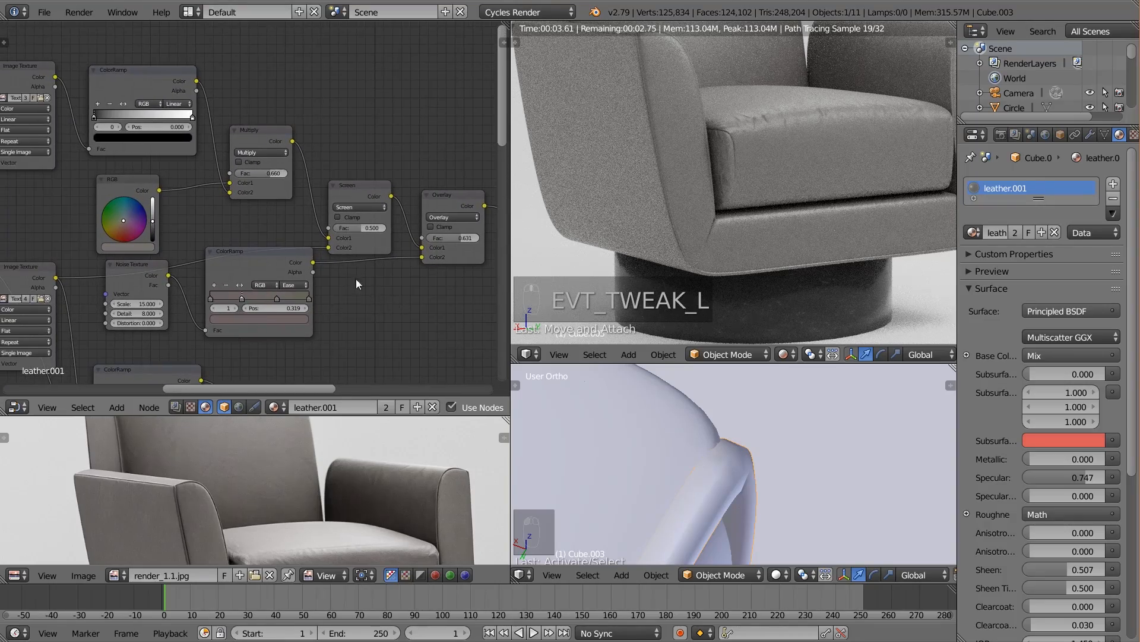
{"action": "left_click_drag", "start_coordinate": [153, 221], "coordinate": [152, 224]}
{"action": "left_click_drag", "start_coordinate": [132, 182], "coordinate": [134, 176]}
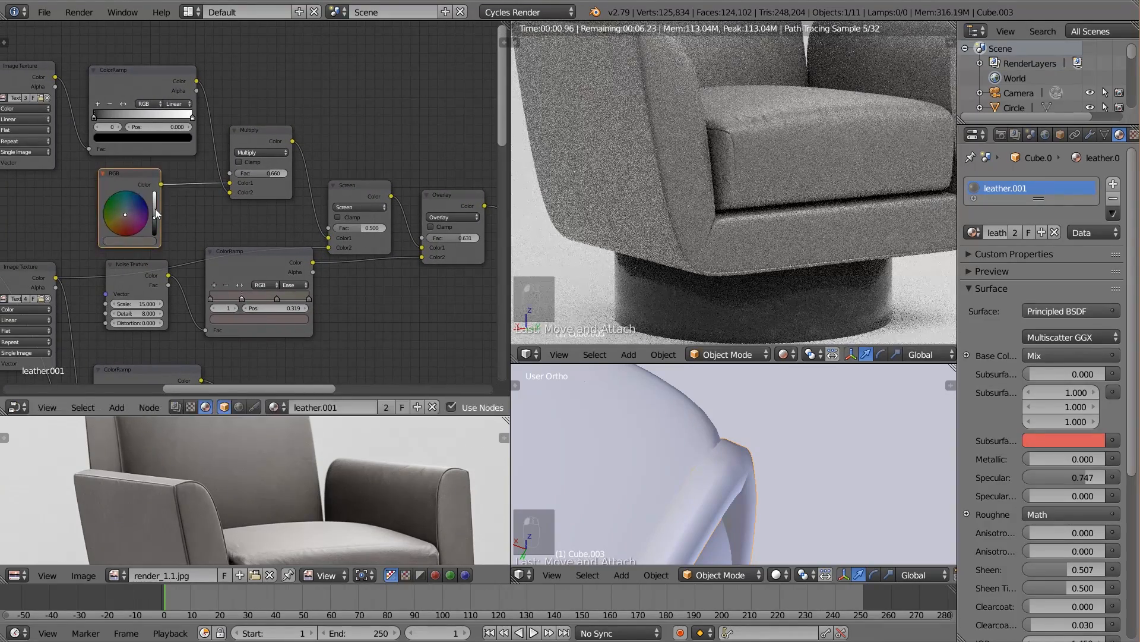
{"action": "scroll", "coordinate": [763, 146], "scroll_direction": "down", "scroll_amount": 4}
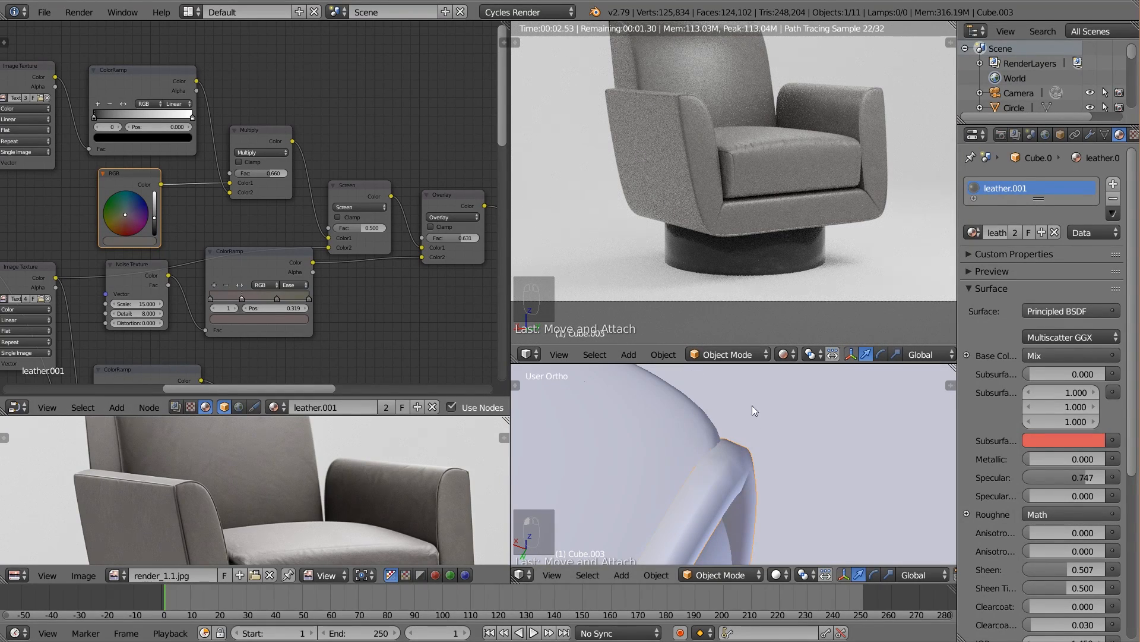
{"action": "middle_click_drag", "start_coordinate": [752, 405], "coordinate": [756, 450]}
{"action": "key", "text": "KP_5"}
{"action": "scroll", "coordinate": [861, 451], "scroll_direction": "down", "scroll_amount": 5}
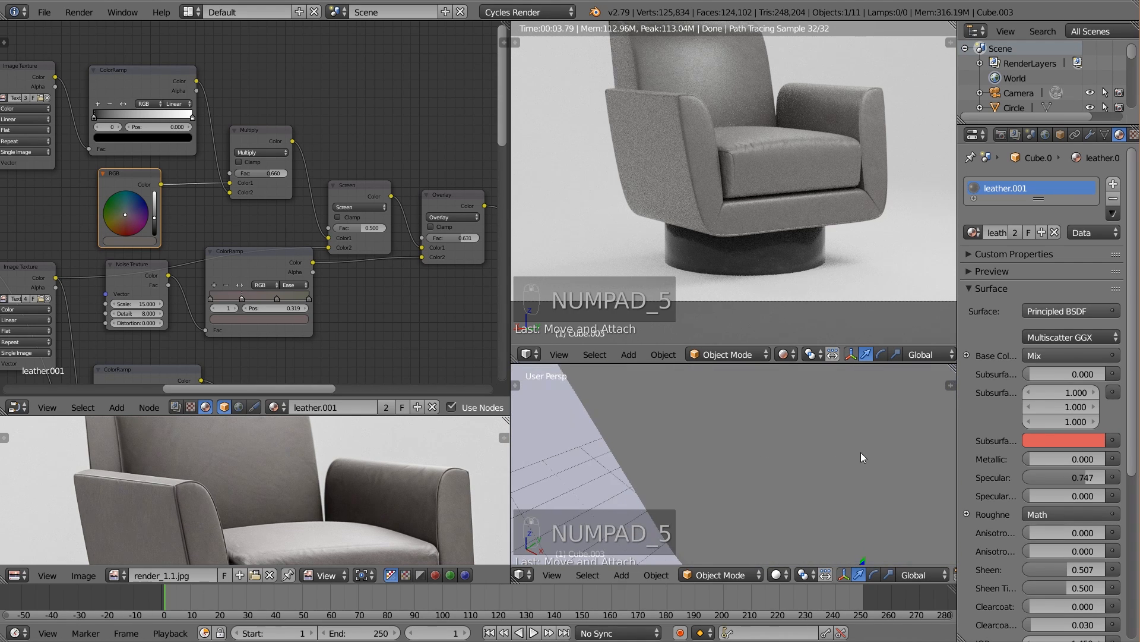
{"action": "middle_click_drag", "start_coordinate": [864, 448], "coordinate": [806, 451]}
{"action": "right_click", "coordinate": [765, 419]}
{"action": "key", "text": "s"}
{"action": "key", "text": "x"}
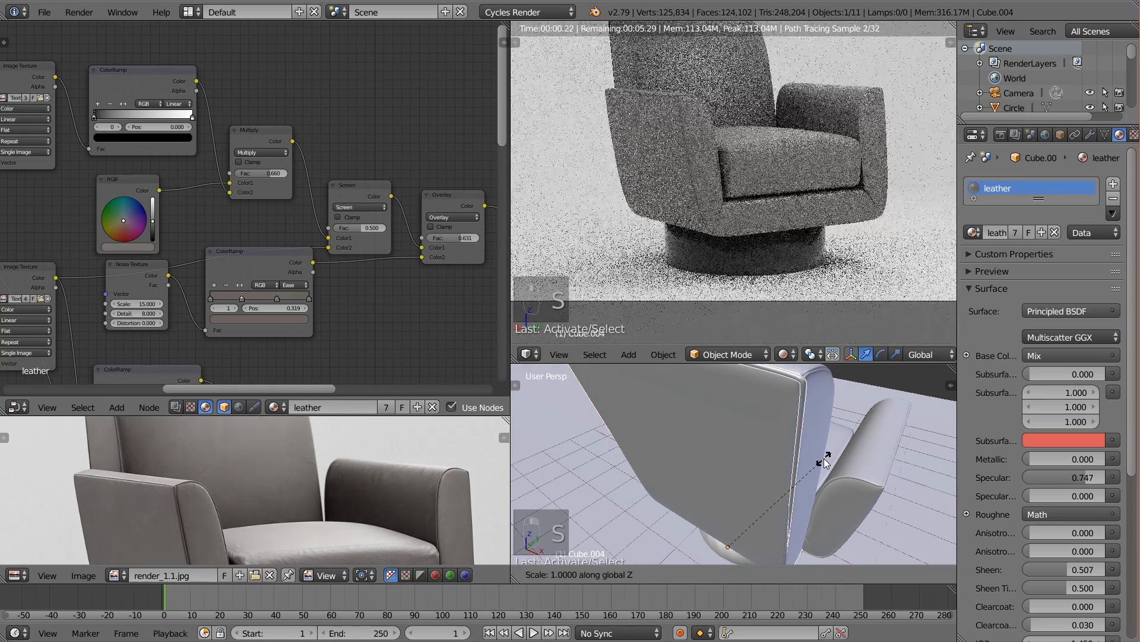
{"action": "right_click", "coordinate": [824, 458]}
Inspect the mesh of the thin seam strip on the backrest in Edit Mode, and deselect everything in Object Mode
{"action": "middle_click_drag", "start_coordinate": [819, 495], "coordinate": [771, 498]}
{"action": "key", "text": "Tab"}
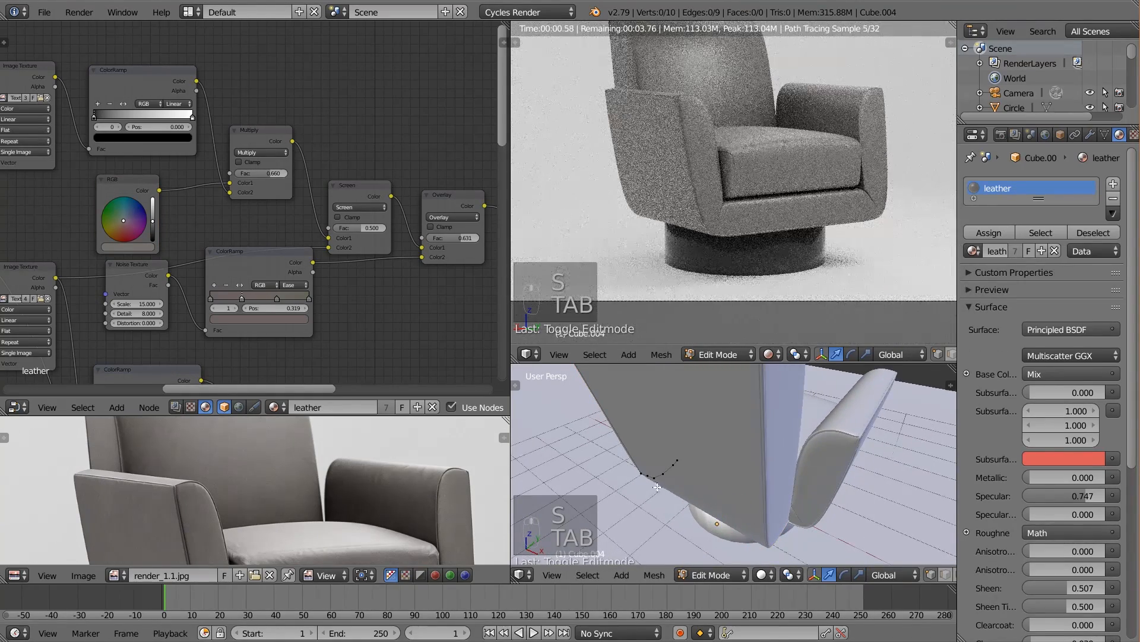
{"action": "left_click_drag", "start_coordinate": [669, 492], "coordinate": [667, 491]}
{"action": "key", "text": "Tab"}
{"action": "key", "text": "a"}
{"action": "key", "text": "a"}
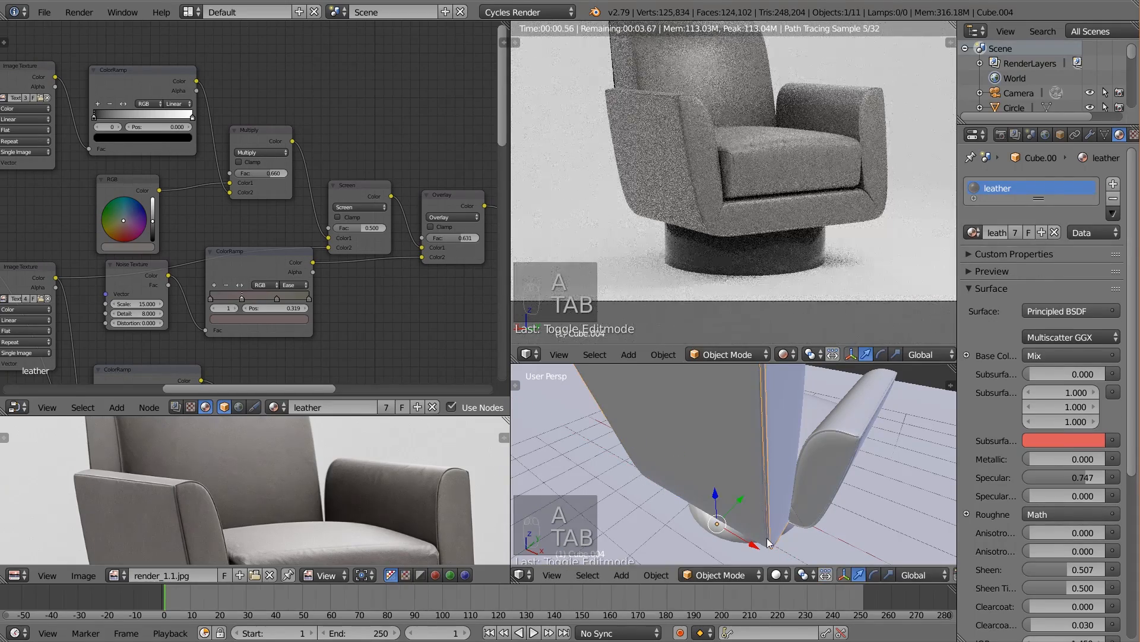
{"action": "scroll", "coordinate": [682, 127], "scroll_direction": "down", "scroll_amount": 3}
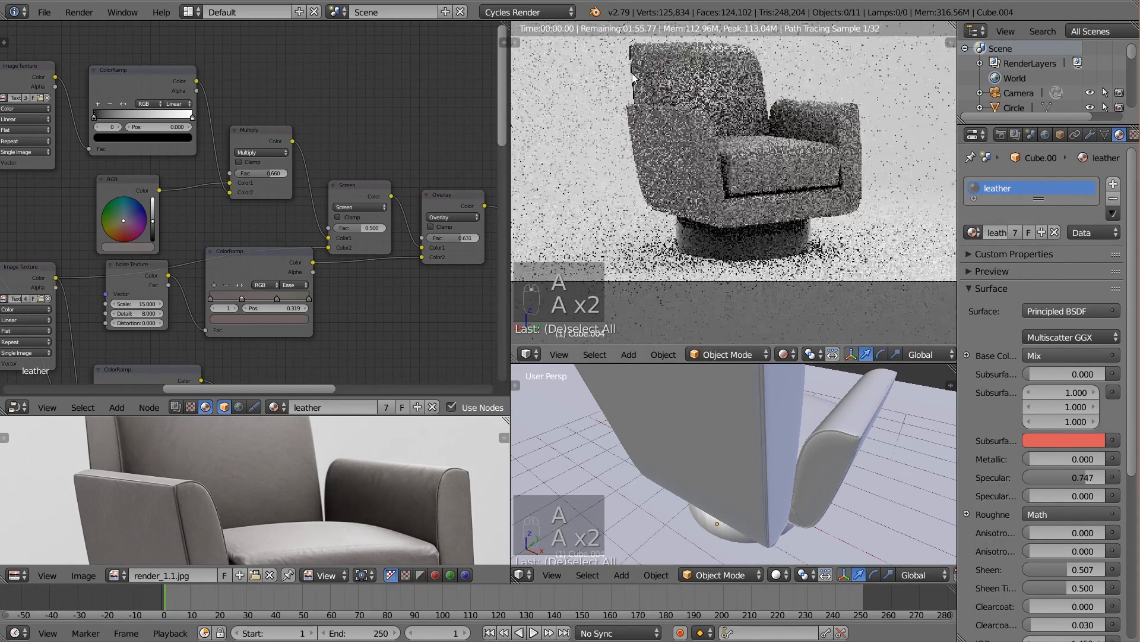
Assign the existing leather.001 material to the thin seam strip on the backrest and deselect it
{"action": "right_click", "coordinate": [763, 455]}
{"action": "left_click", "coordinate": [973, 232]}
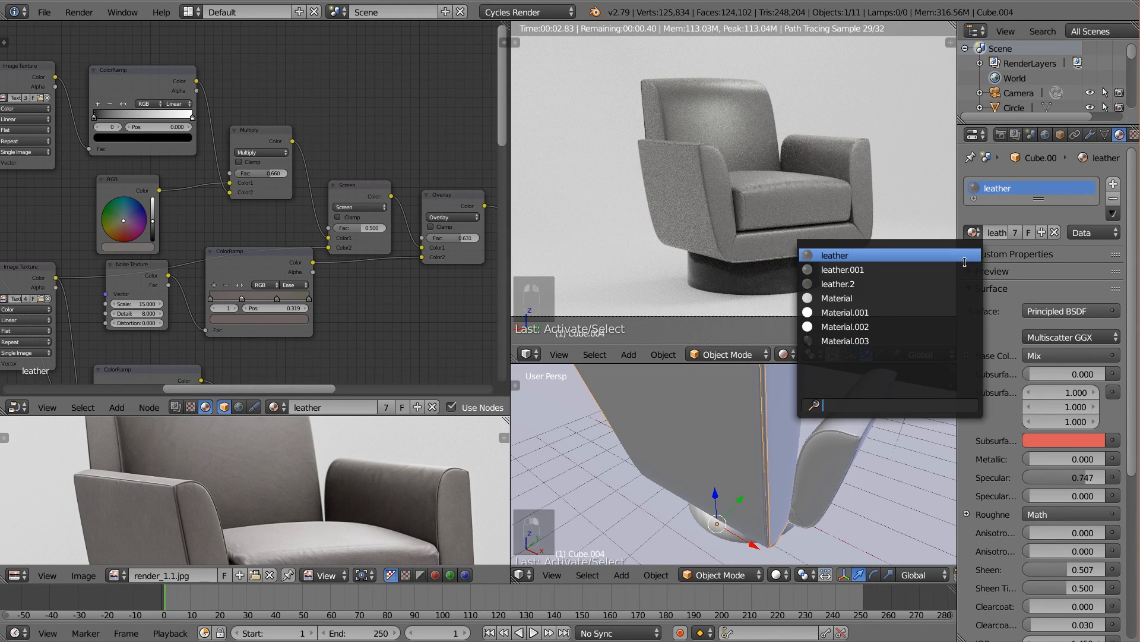
{"action": "left_click", "coordinate": [929, 269]}
{"action": "key", "text": "a"}
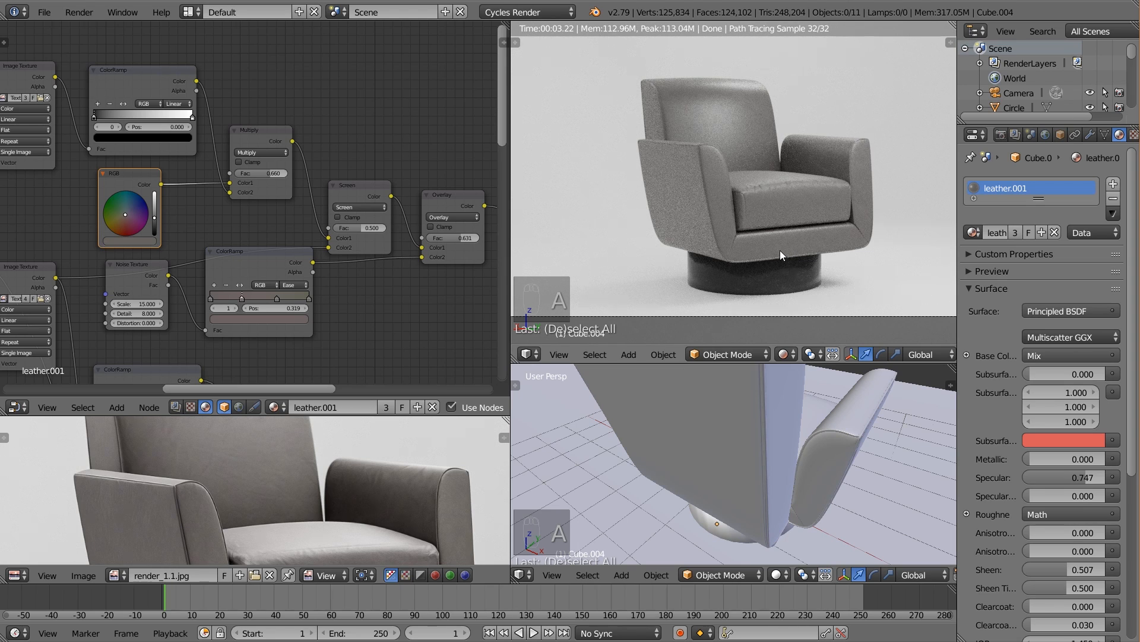
Select the backrest and try the existing leather.2 material on it
{"action": "right_click", "coordinate": [748, 125]}
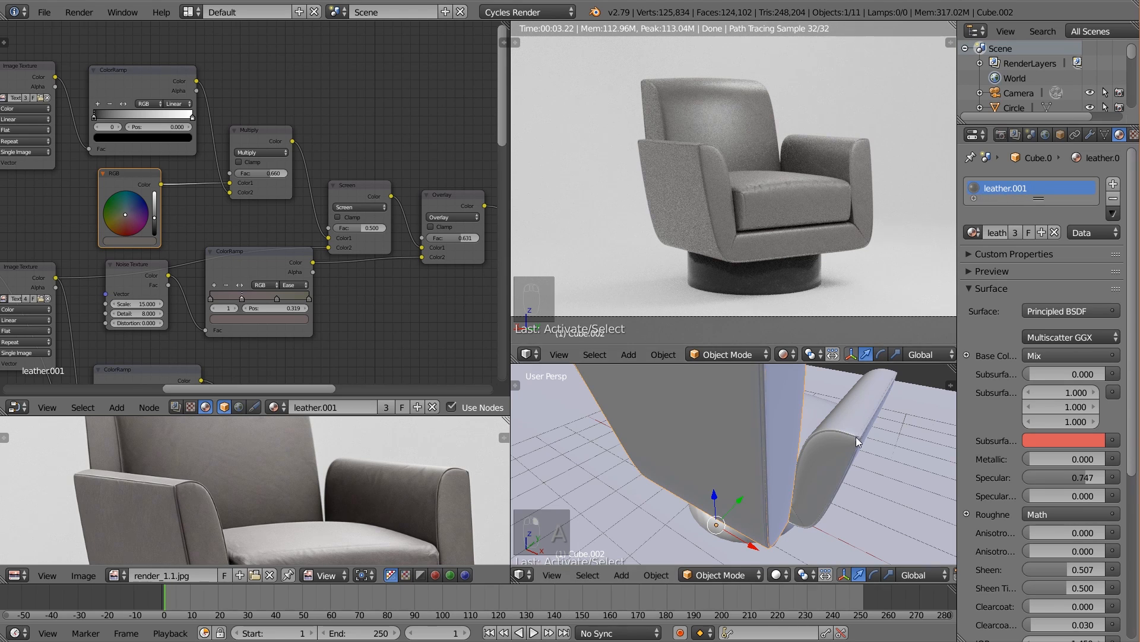
{"action": "scroll", "coordinate": [856, 436], "scroll_direction": "down", "scroll_amount": 4}
{"action": "middle_click_drag", "start_coordinate": [856, 436], "coordinate": [750, 426]}
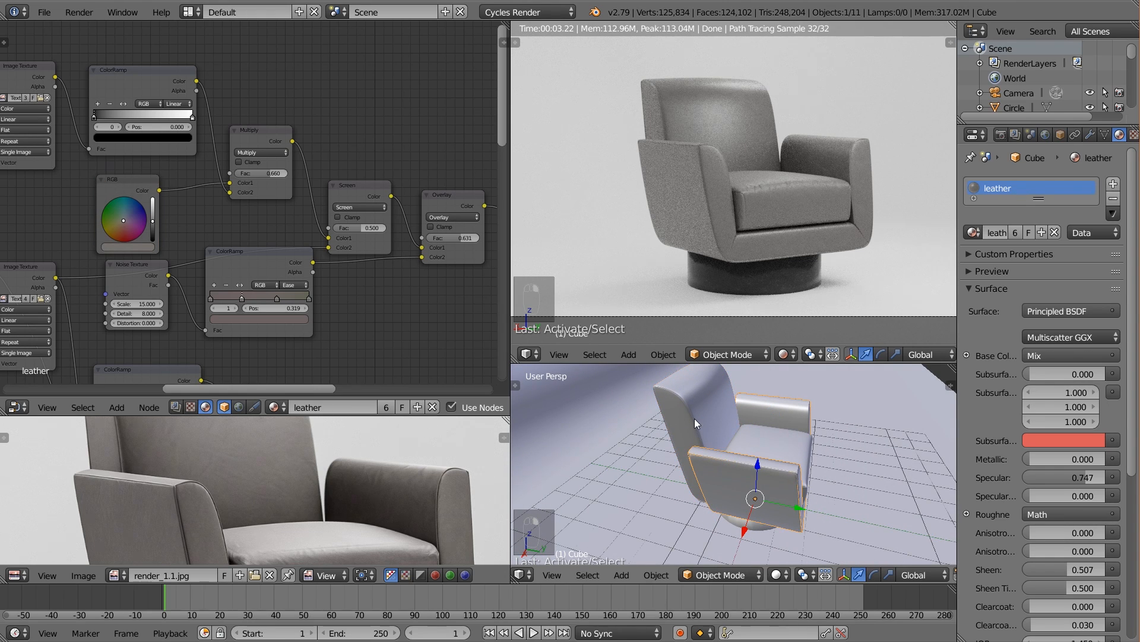
{"action": "mouse_move", "coordinate": [693, 418]}
{"action": "middle_mouse_down"}
{"action": "mouse_move", "coordinate": [748, 426]}
{"action": "mouse_move", "coordinate": [688, 410]}
{"action": "middle_mouse_up"}
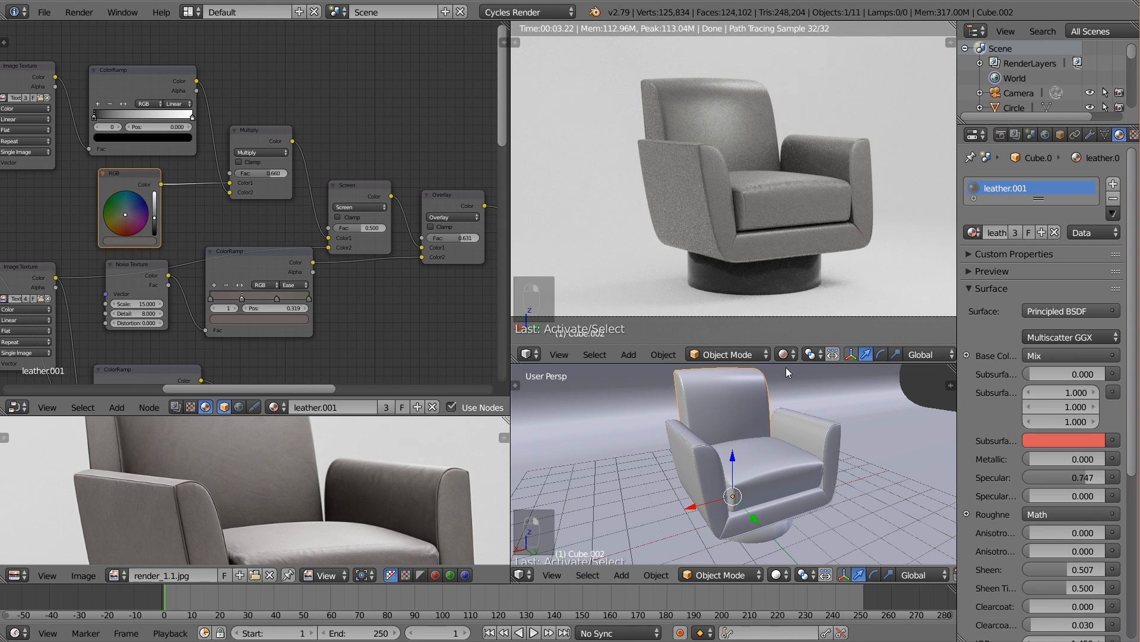
{"action": "scroll", "coordinate": [255, 272], "scroll_direction": "down", "scroll_amount": 5}
{"action": "middle_click_drag", "start_coordinate": [203, 274], "coordinate": [214, 100]}
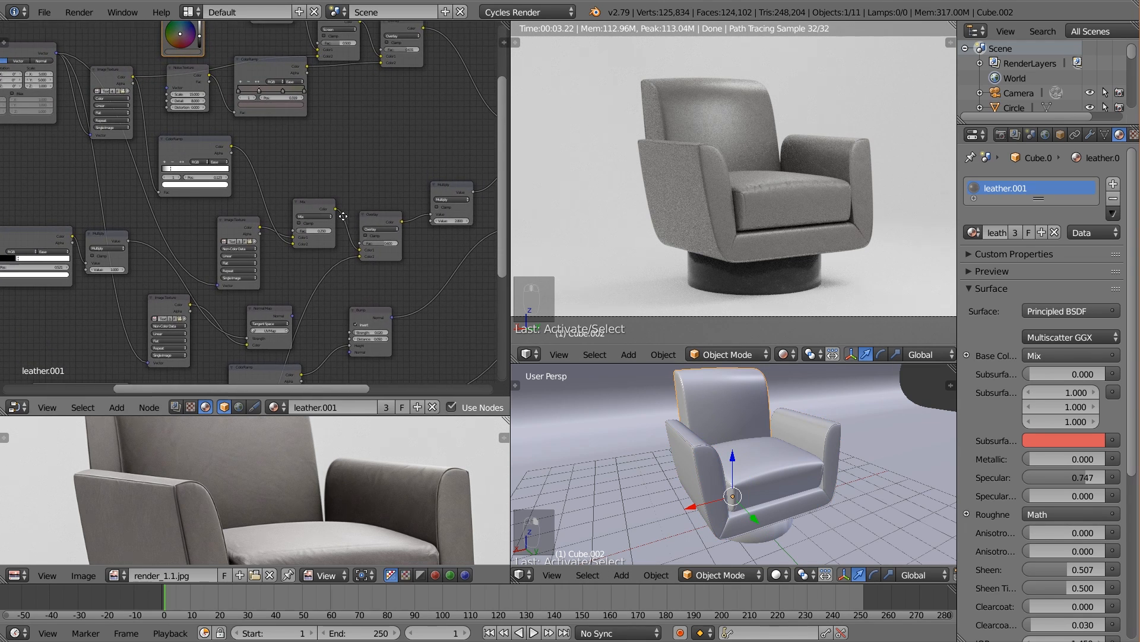
{"action": "middle_click_drag", "start_coordinate": [356, 218], "coordinate": [258, 165]}
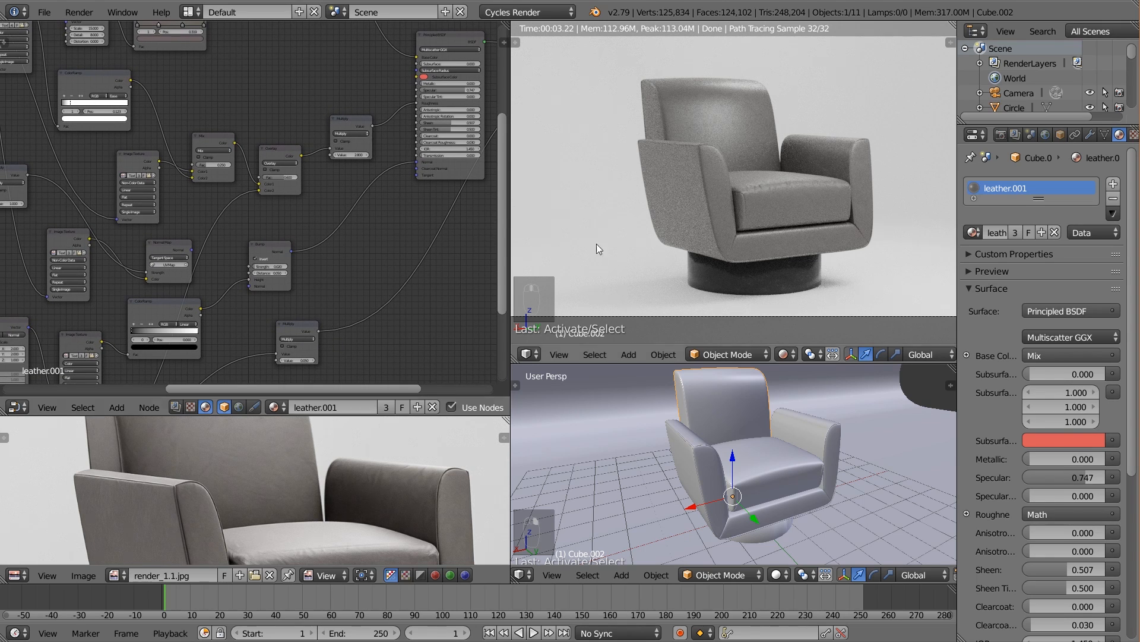
{"action": "left_click", "coordinate": [973, 232]}
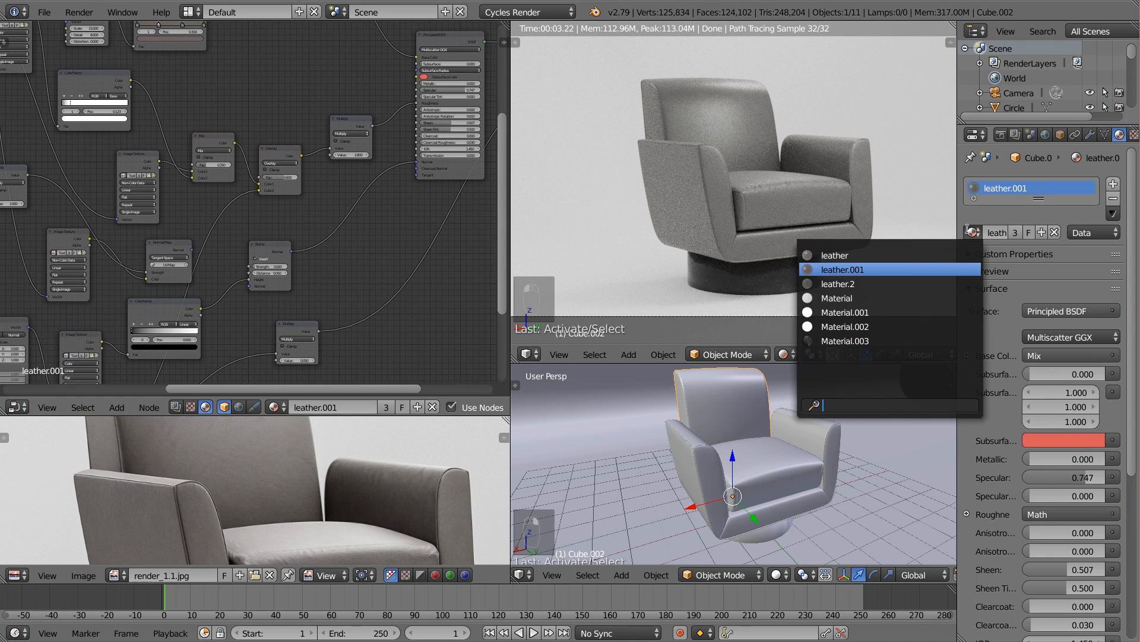
{"action": "left_click", "coordinate": [929, 280]}
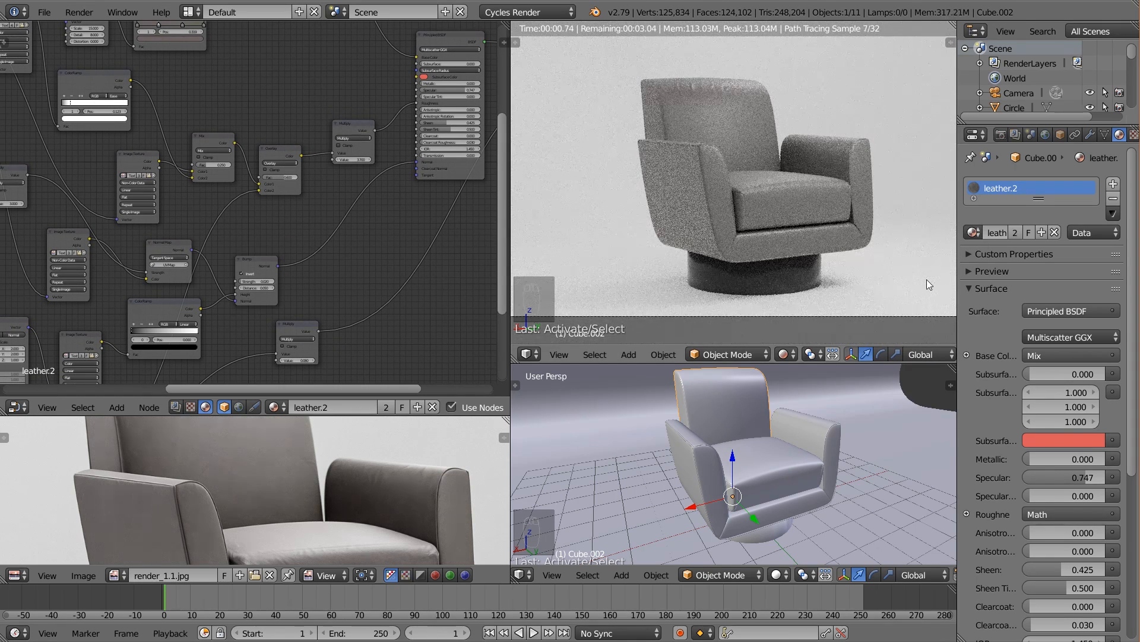
Assign the existing leather material to the backrest and select the near armrest
{"action": "left_click", "coordinate": [974, 233]}
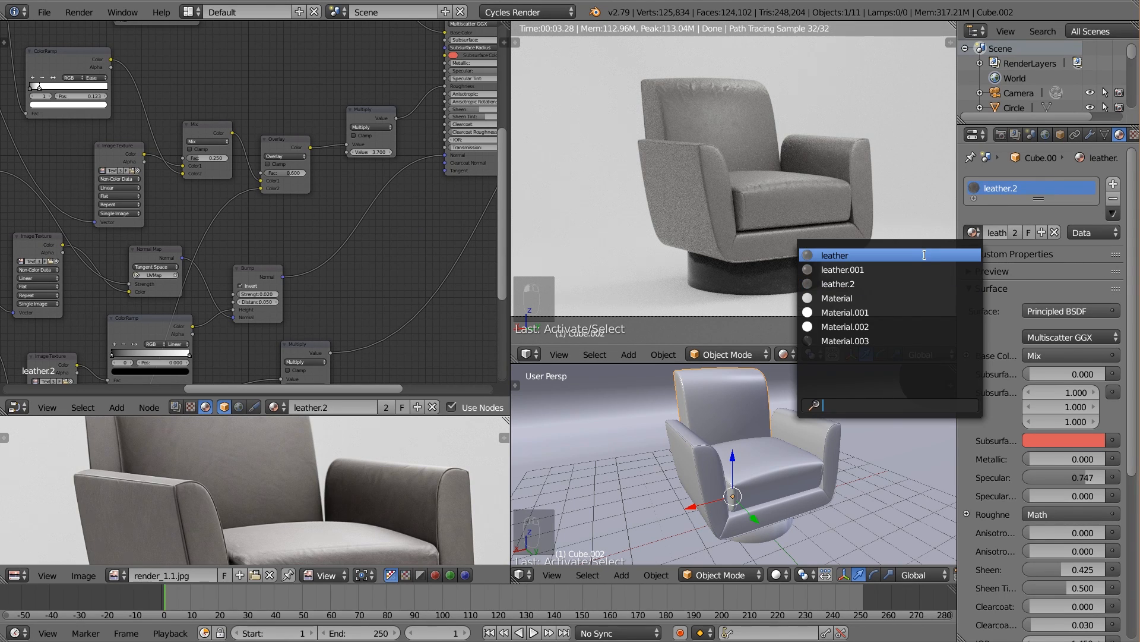
{"action": "left_click", "coordinate": [925, 255]}
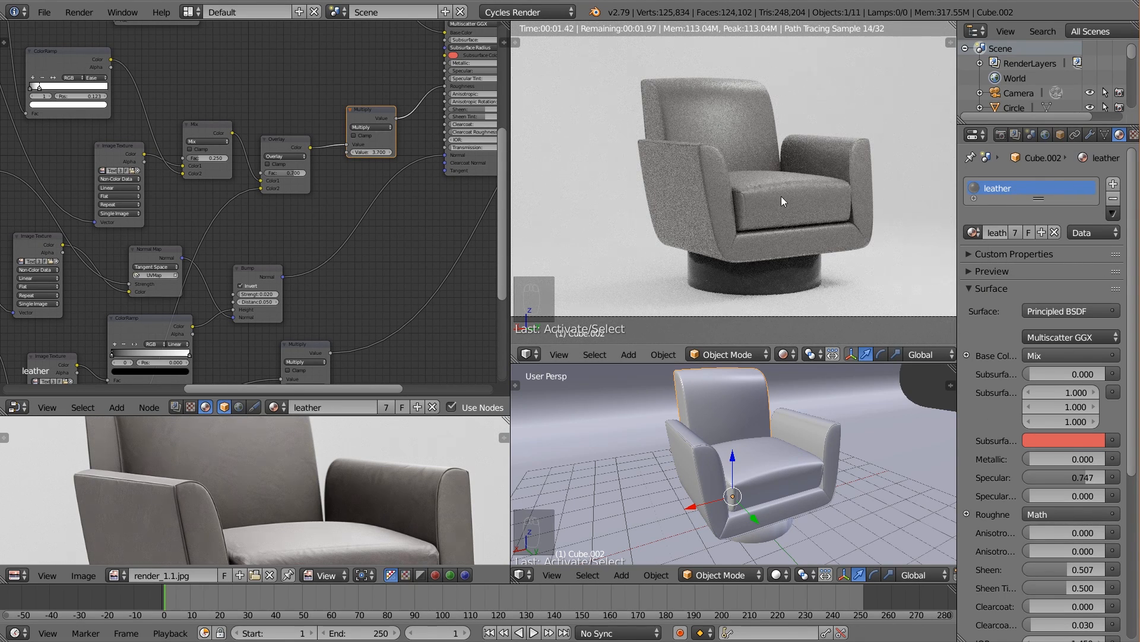
{"action": "right_click", "coordinate": [702, 456]}
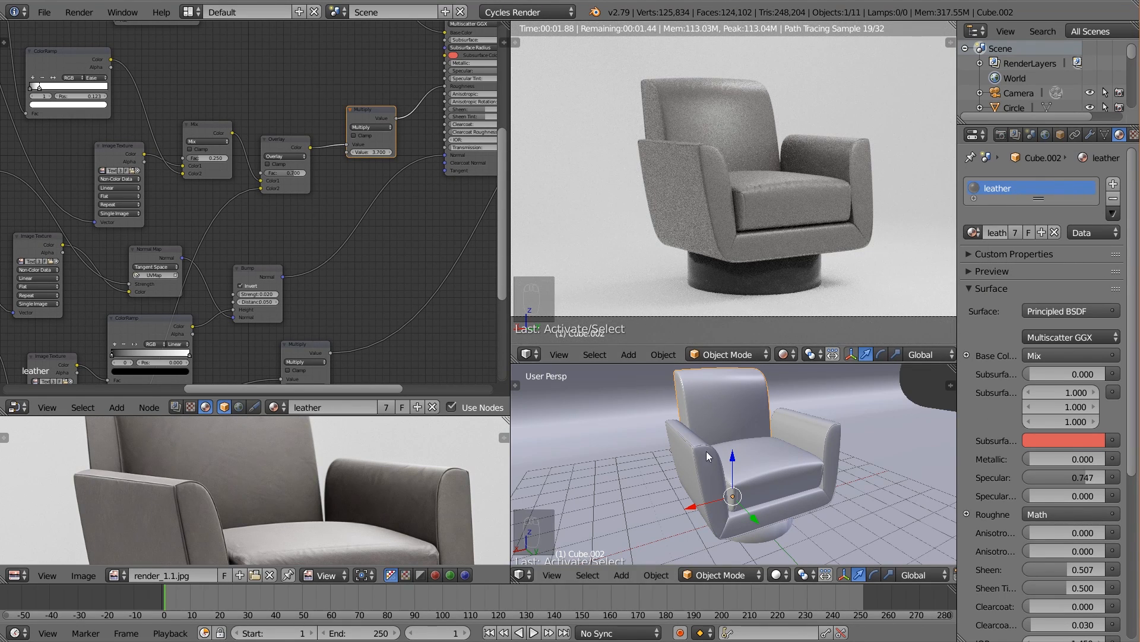
Preview the leather material's edge-mask ColorRamp on the chair and fine-tune its white stop to about position 0.519
{"action": "right_click", "coordinate": [735, 401]}
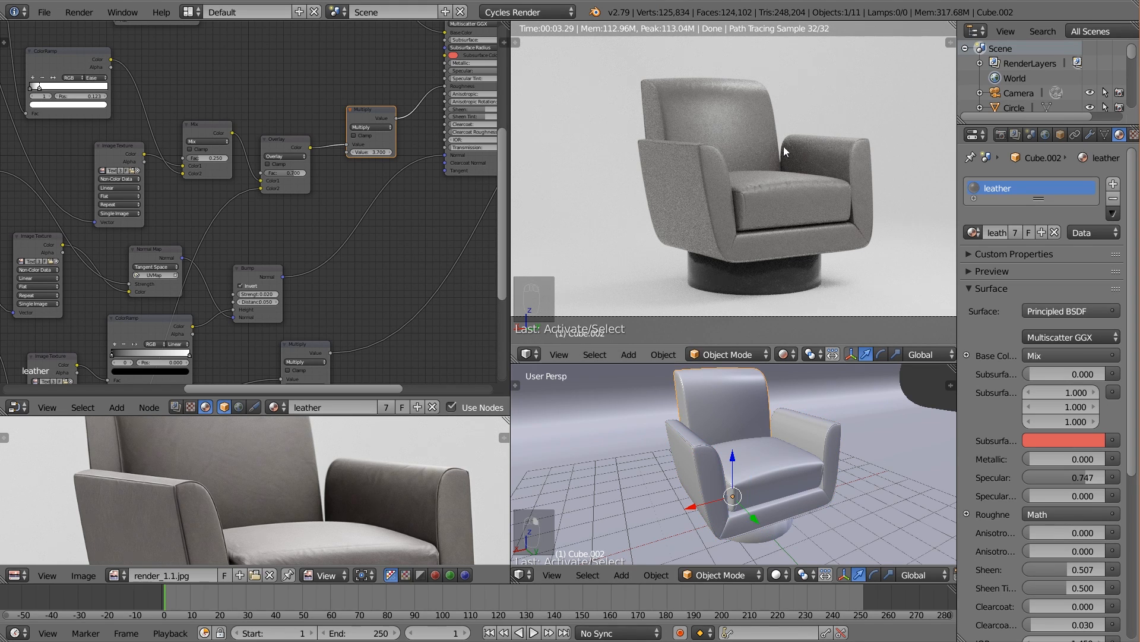
{"action": "middle_click_drag", "start_coordinate": [221, 222], "coordinate": [272, 173]}
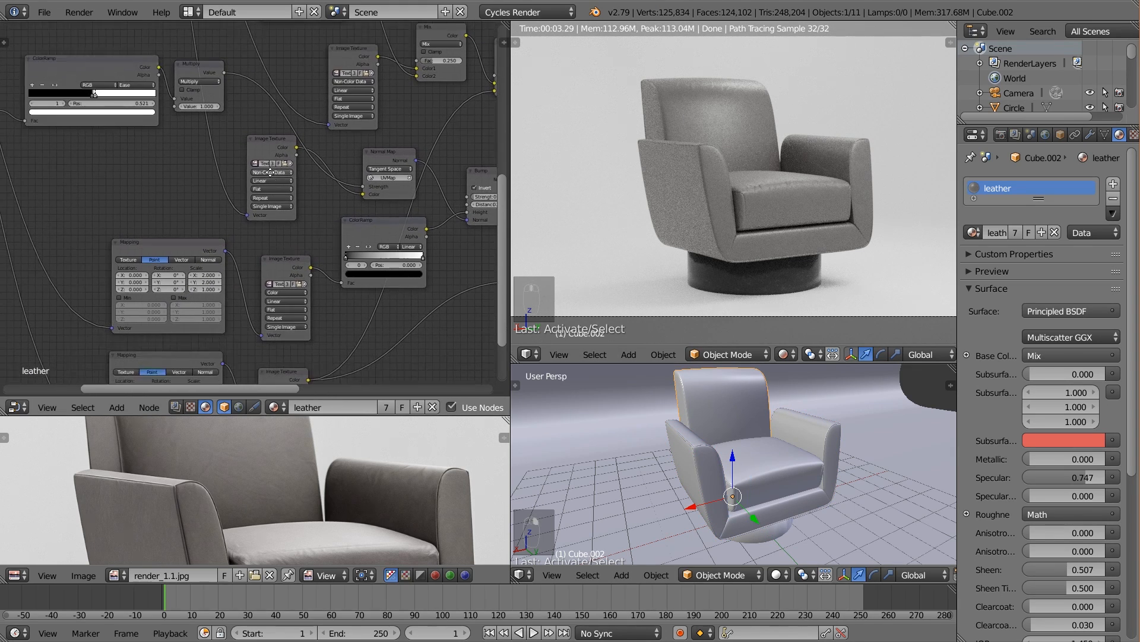
{"action": "left_click", "coordinate": [123, 75], "text": "ctrl+shift"}
{"action": "scroll", "coordinate": [309, 238], "scroll_direction": "up", "scroll_amount": 4}
{"action": "middle_click_drag", "start_coordinate": [193, 136], "coordinate": [318, 256]}
{"action": "scroll", "coordinate": [318, 257], "scroll_direction": "up", "scroll_amount": 1}
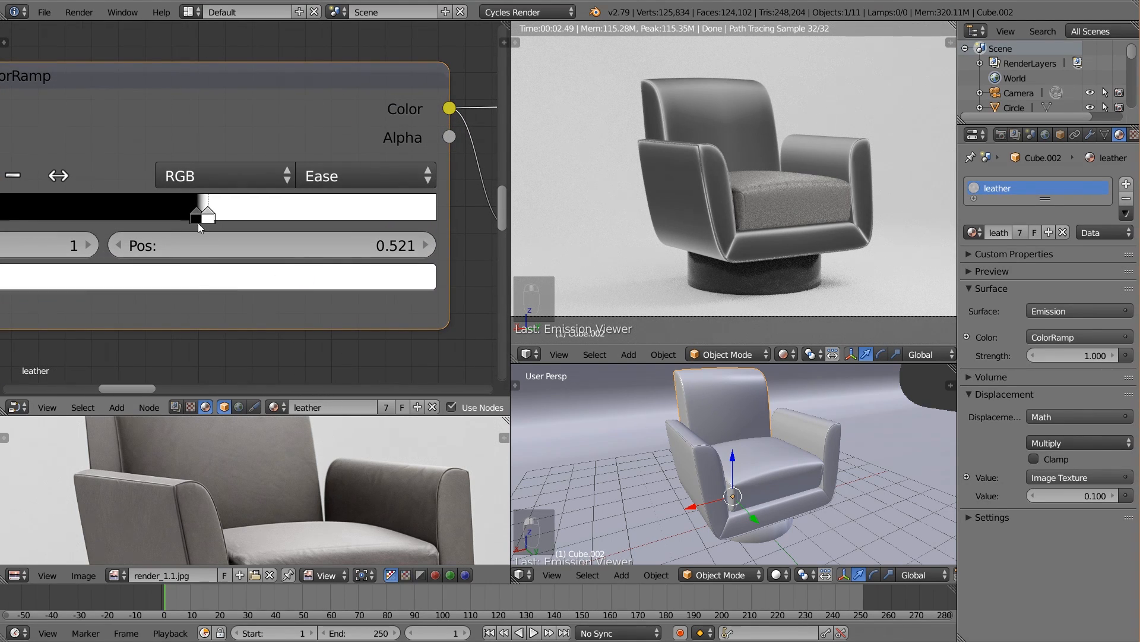
{"action": "left_click_drag", "start_coordinate": [212, 219], "coordinate": [211, 219]}
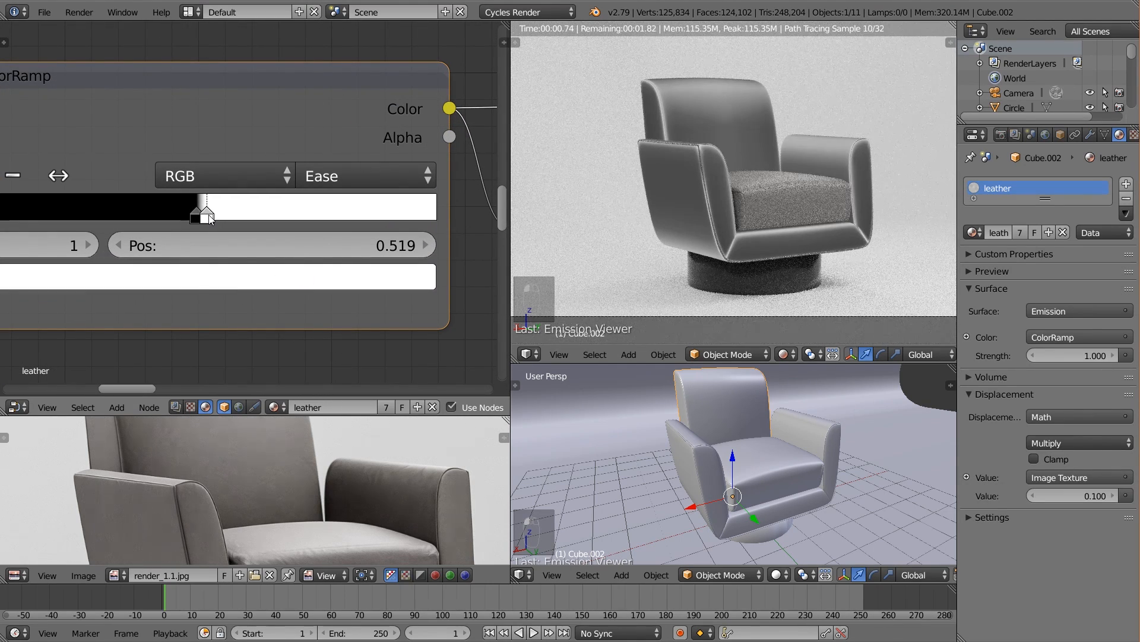
{"action": "scroll", "coordinate": [397, 288], "scroll_direction": "down", "scroll_amount": 4}
{"action": "middle_click_drag", "start_coordinate": [397, 287], "coordinate": [303, 266]}
{"action": "left_click_drag", "start_coordinate": [325, 203], "coordinate": [328, 203]}
Preview the leather's Principled BSDF shader on the chair again and view the scene through the camera
{"action": "scroll", "coordinate": [419, 299], "scroll_direction": "down", "scroll_amount": 4}
{"action": "scroll", "coordinate": [419, 298], "scroll_direction": "down", "scroll_amount": 5}
{"action": "middle_click_drag", "start_coordinate": [419, 298], "coordinate": [190, 226]}
{"action": "middle_click_drag", "start_coordinate": [327, 209], "coordinate": [257, 267]}
{"action": "left_click", "coordinate": [331, 99], "text": "ctrl+shift"}
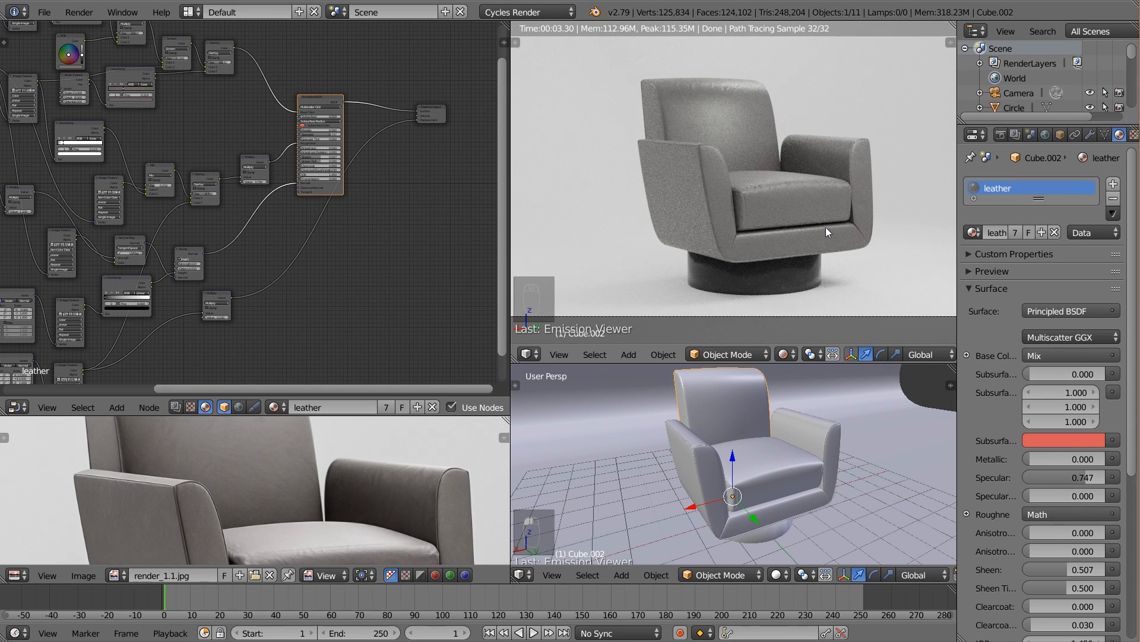
{"action": "key", "text": "KP_0"}
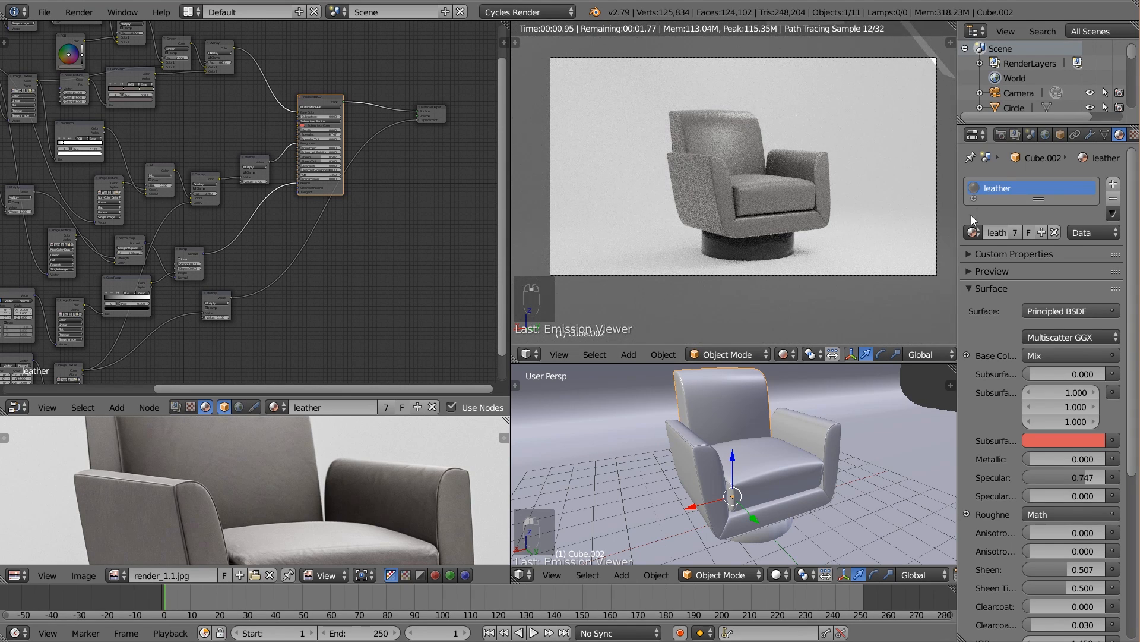
Set the scene's color management look to Medium High Contrast
{"action": "left_click", "coordinate": [1031, 134]}
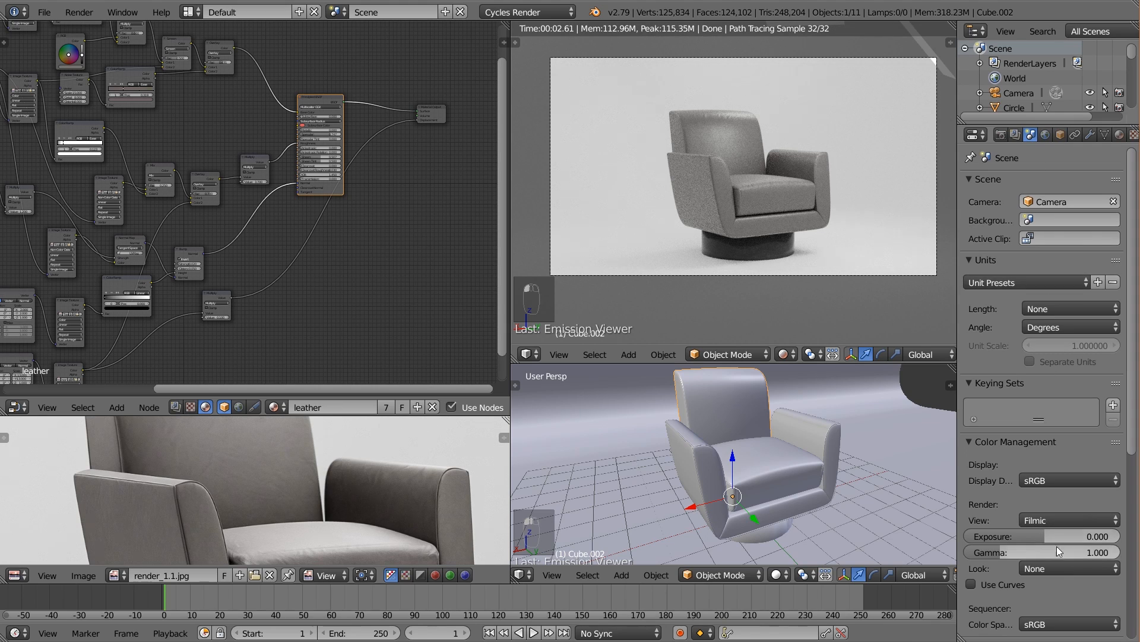
{"action": "left_click", "coordinate": [1054, 571]}
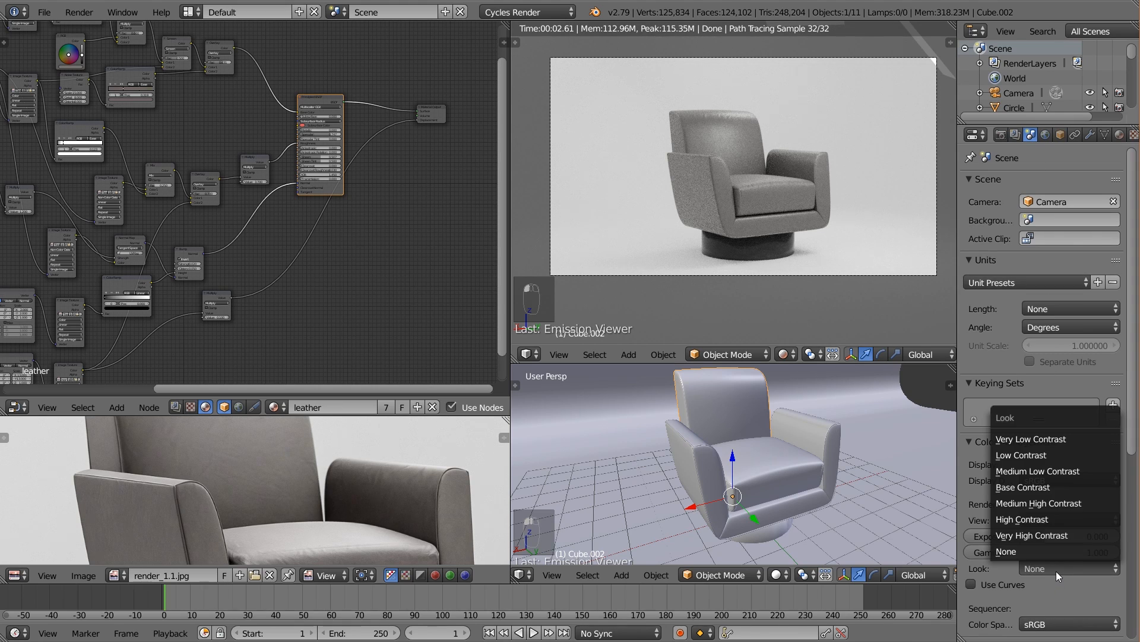
{"action": "left_click", "coordinate": [1089, 505]}
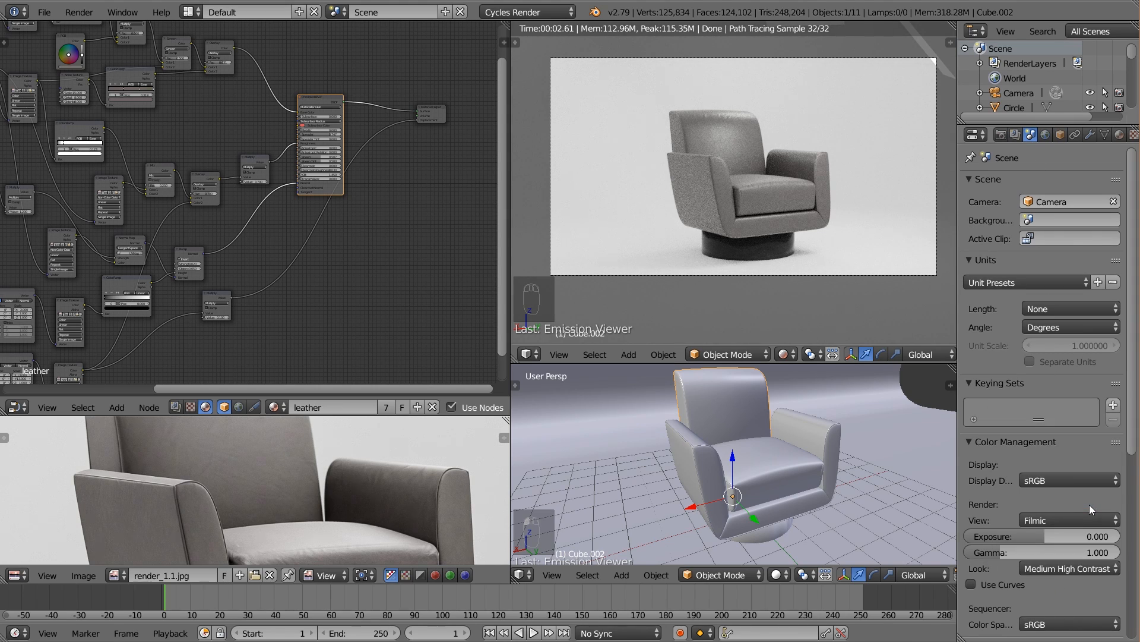
Select the light plane in front of the chair and move it slightly higher and farther from the chair
{"action": "right_click", "coordinate": [926, 45]}
{"action": "scroll", "coordinate": [910, 133], "scroll_direction": "down", "scroll_amount": 2}
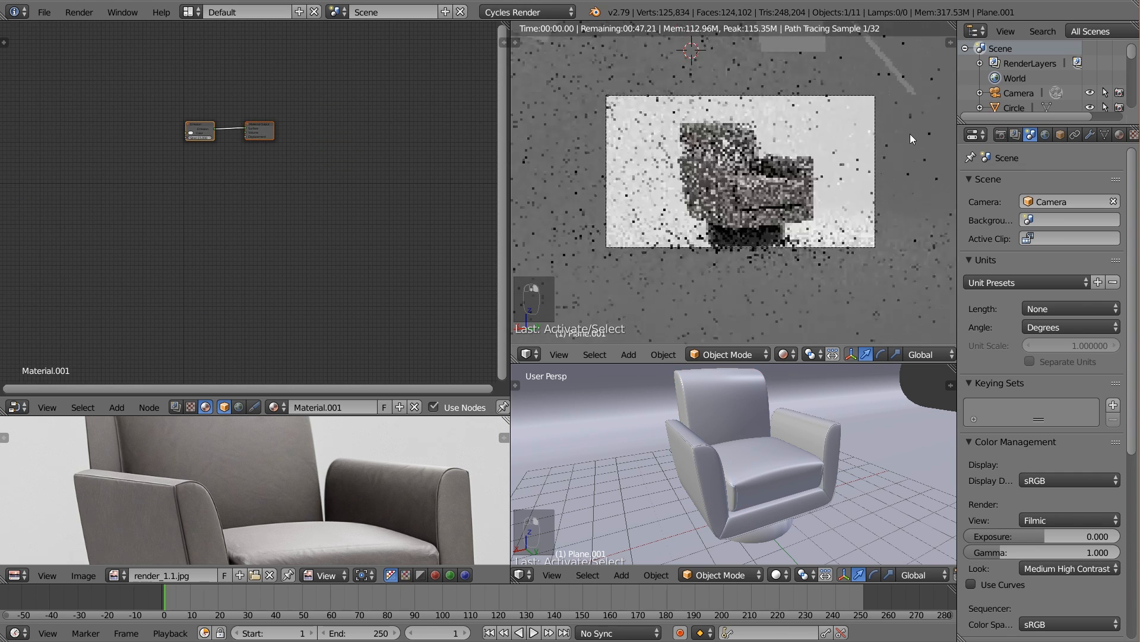
{"action": "middle_click_drag", "start_coordinate": [822, 202], "coordinate": [800, 134]}
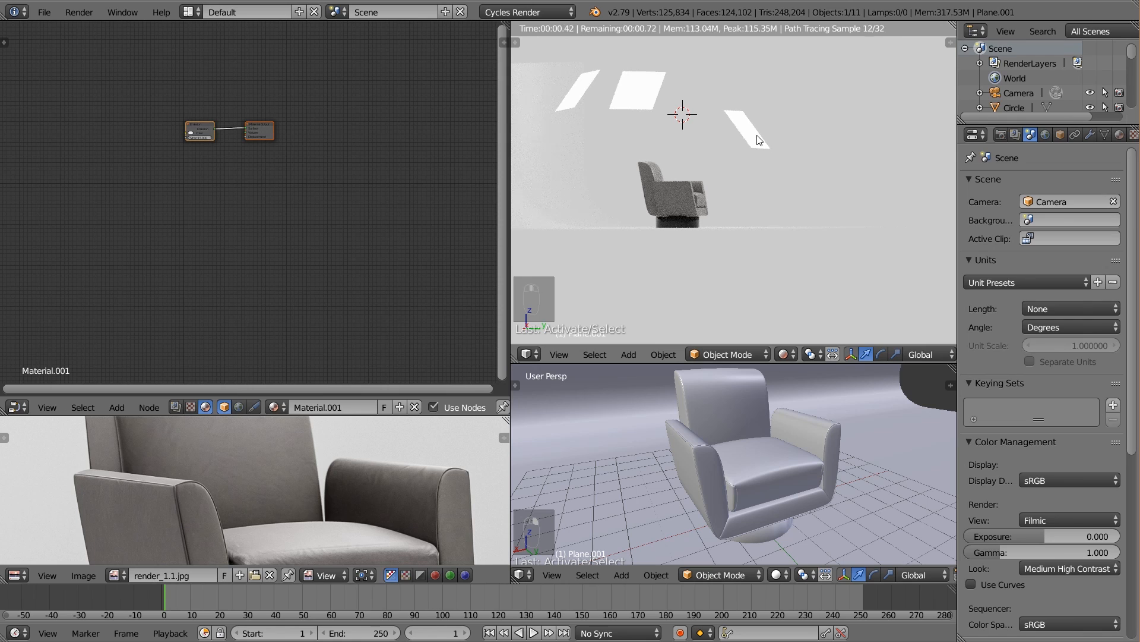
{"action": "key", "text": "g"}
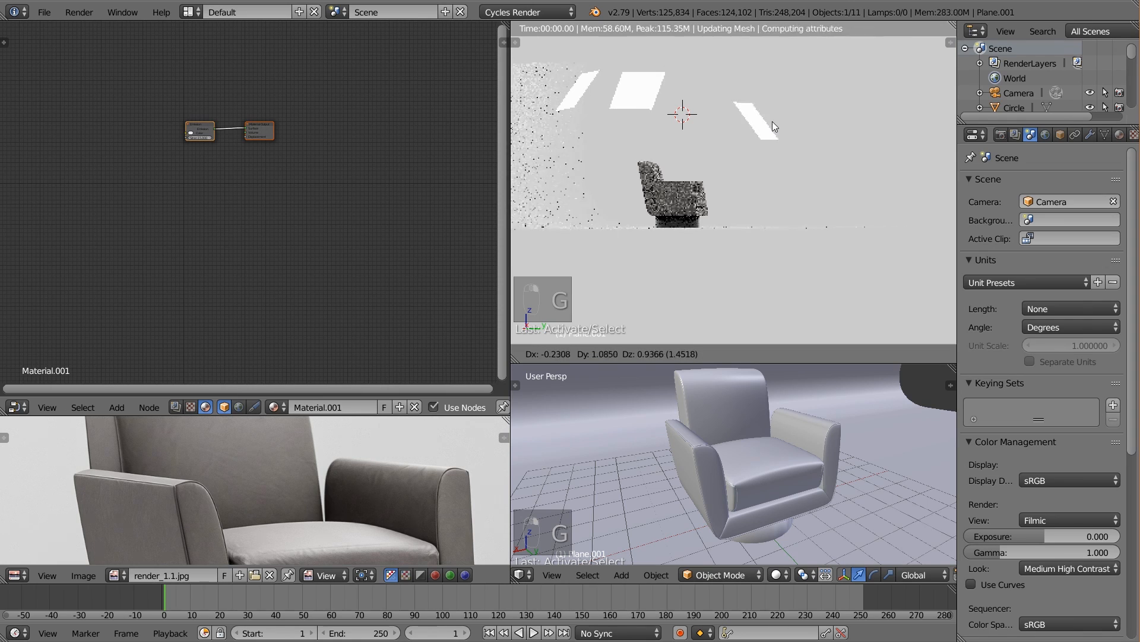
{"action": "left_click", "coordinate": [781, 107]}
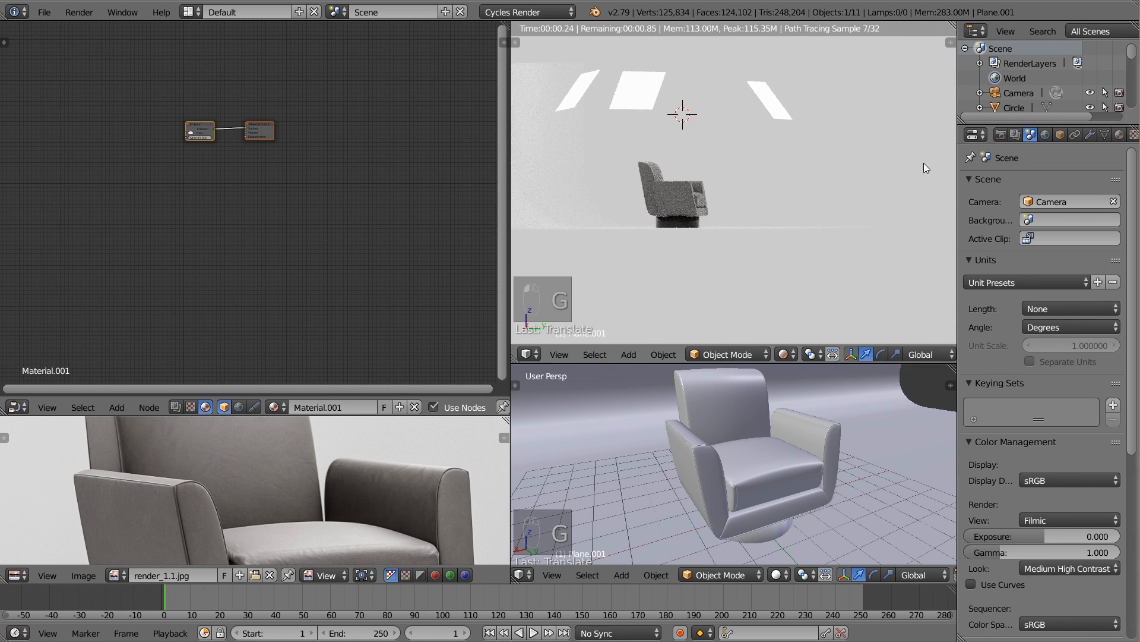
Turn off Camera ray visibility in the Cycles settings for each of the three light planes
{"action": "left_click", "coordinate": [1061, 135]}
{"action": "scroll", "coordinate": [1078, 218], "scroll_direction": "down", "scroll_amount": 3}
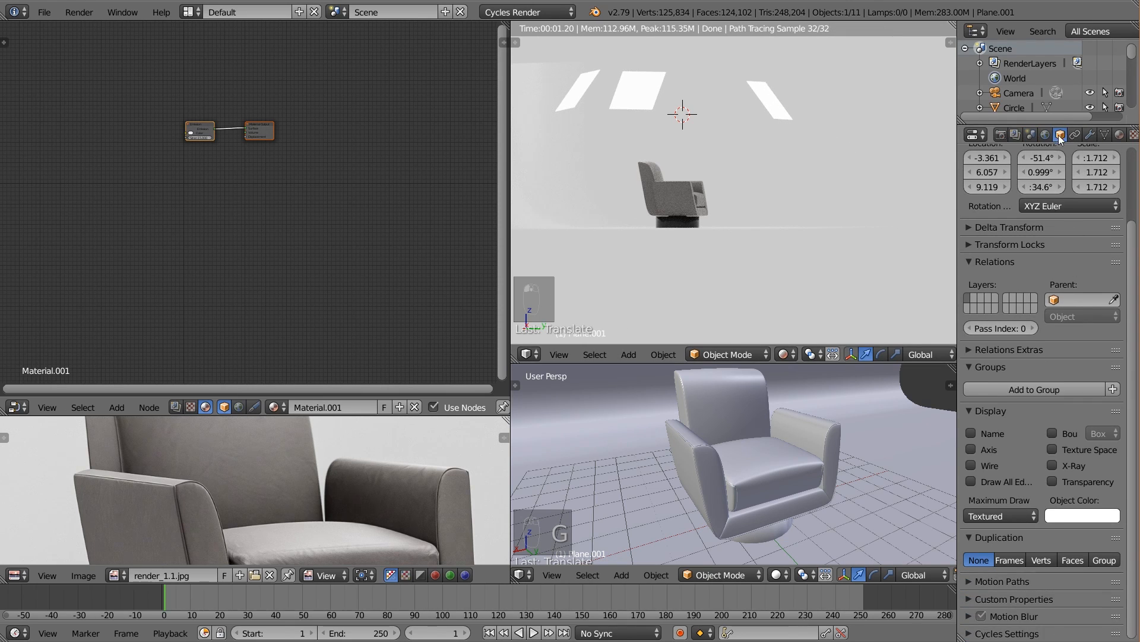
{"action": "left_click", "coordinate": [1029, 633]}
{"action": "scroll", "coordinate": [1025, 606], "scroll_direction": "down", "scroll_amount": 5}
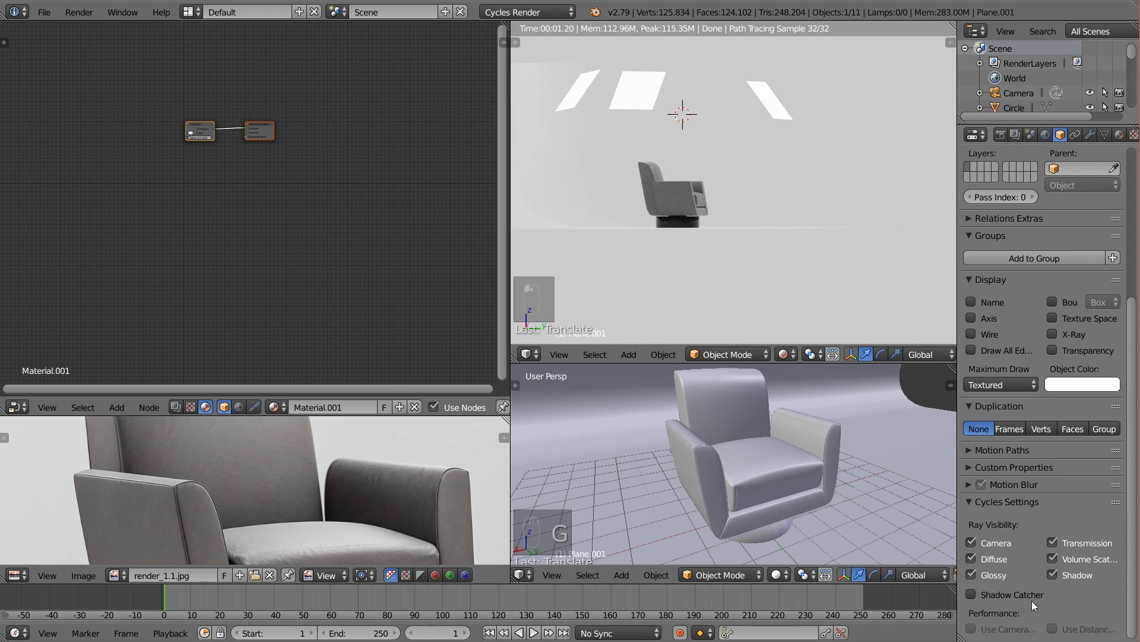
{"action": "left_click", "coordinate": [999, 544]}
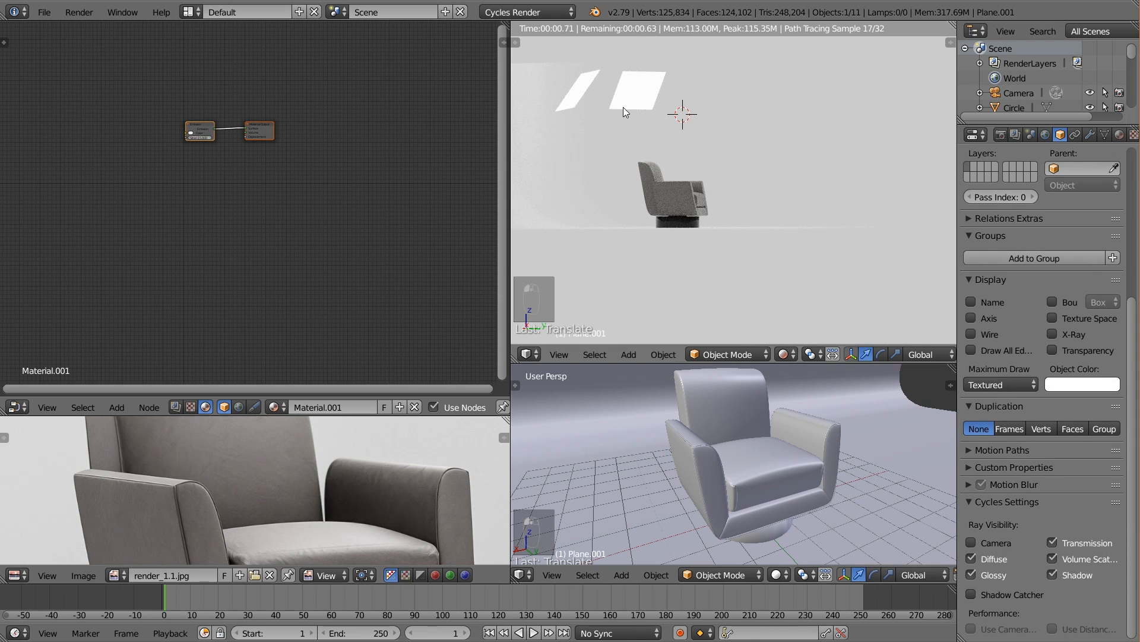
{"action": "right_click", "coordinate": [654, 114]}
{"action": "left_click", "coordinate": [972, 543]}
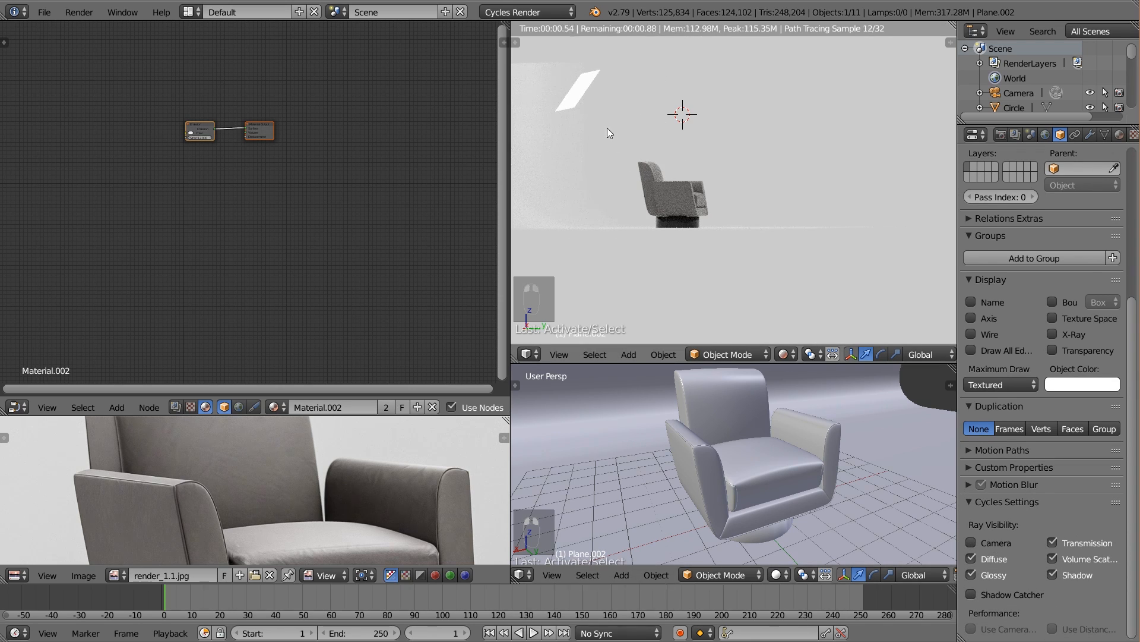
{"action": "right_click", "coordinate": [589, 104]}
{"action": "left_click", "coordinate": [972, 542]}
Deselect everything, return to the camera view, save the file and render the still image
{"action": "scroll", "coordinate": [796, 490], "scroll_direction": "down", "scroll_amount": 8}
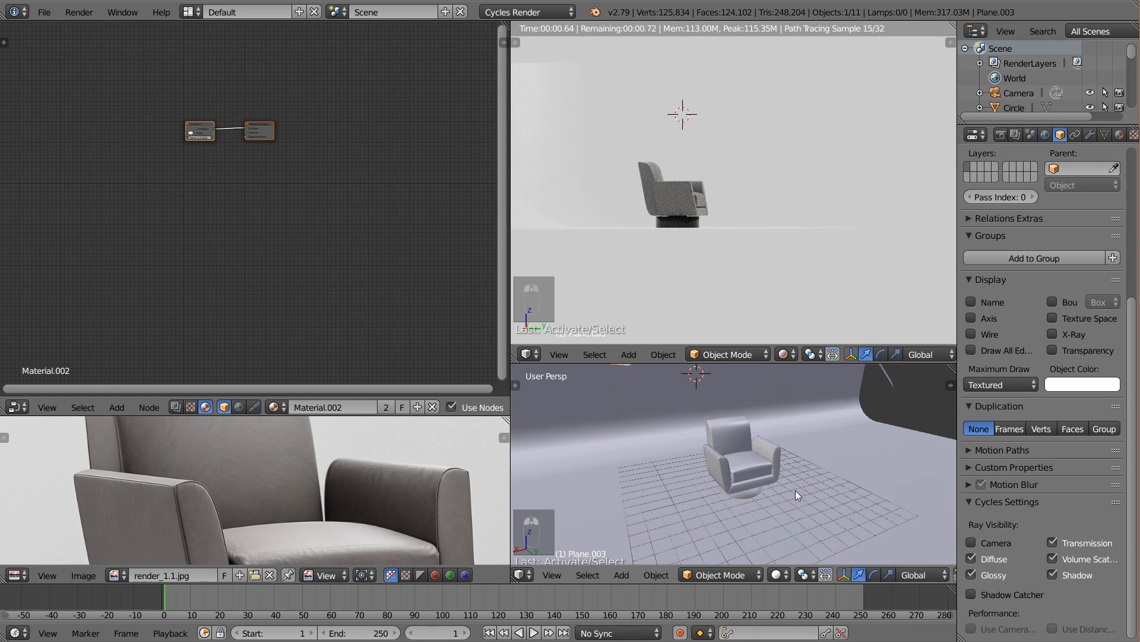
{"action": "key", "text": "a"}
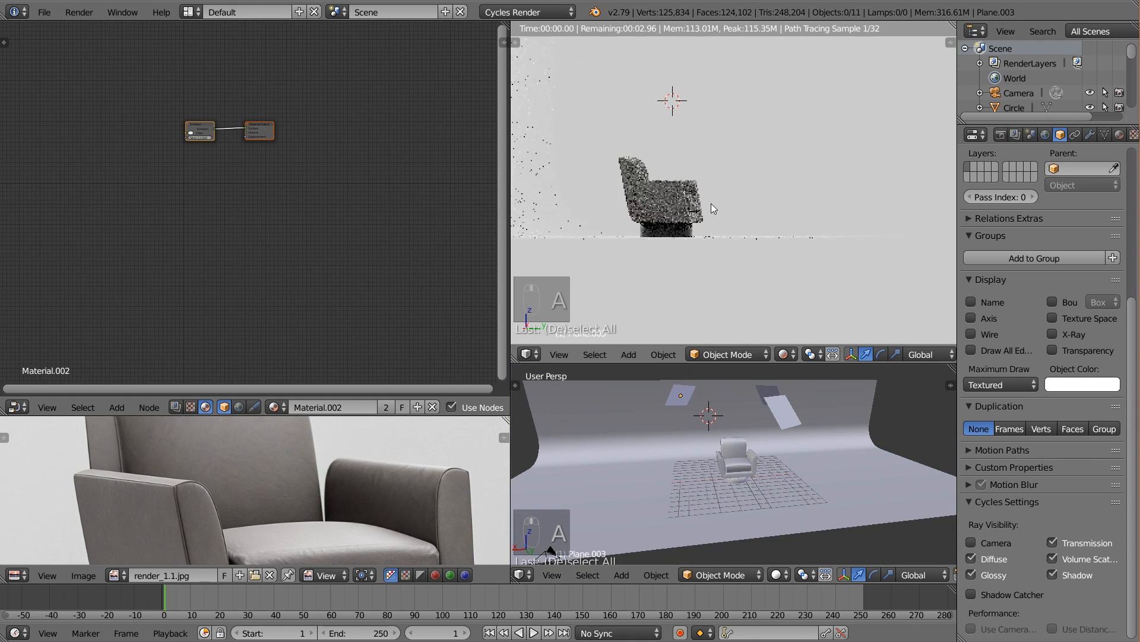
{"action": "key", "text": "KP_0"}
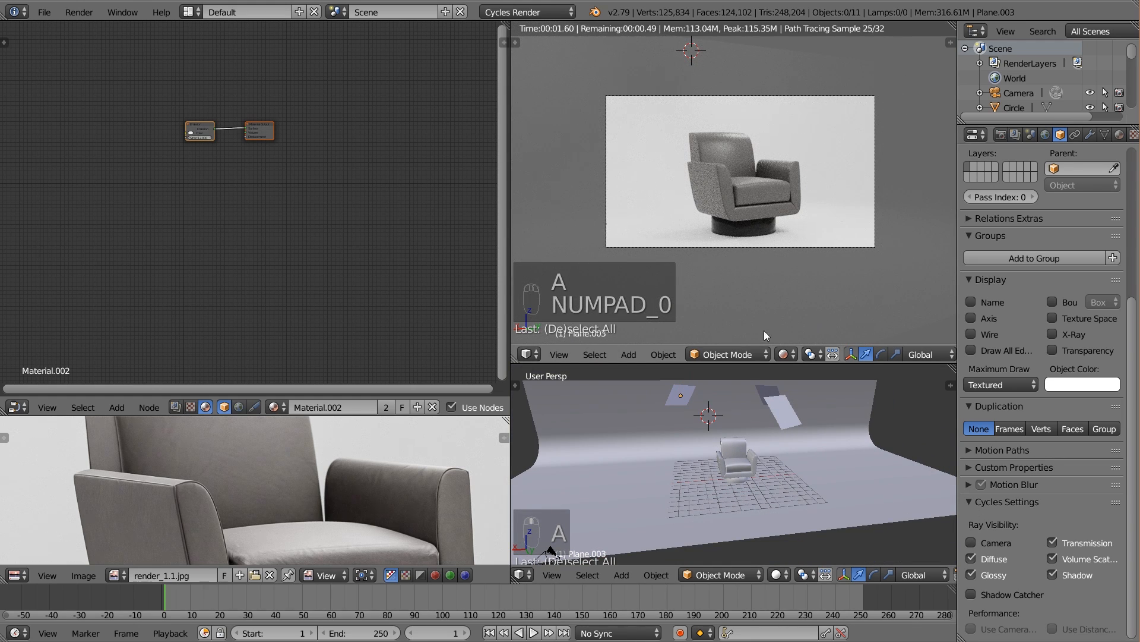
{"action": "left_click", "coordinate": [44, 12]}
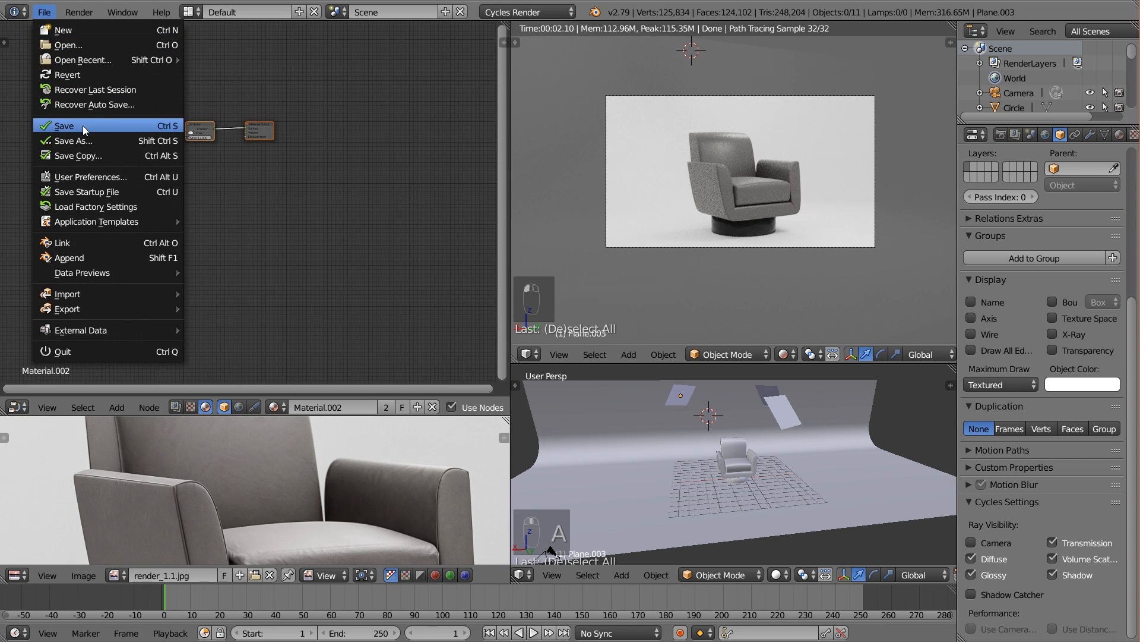
{"action": "key", "text": "F12"}
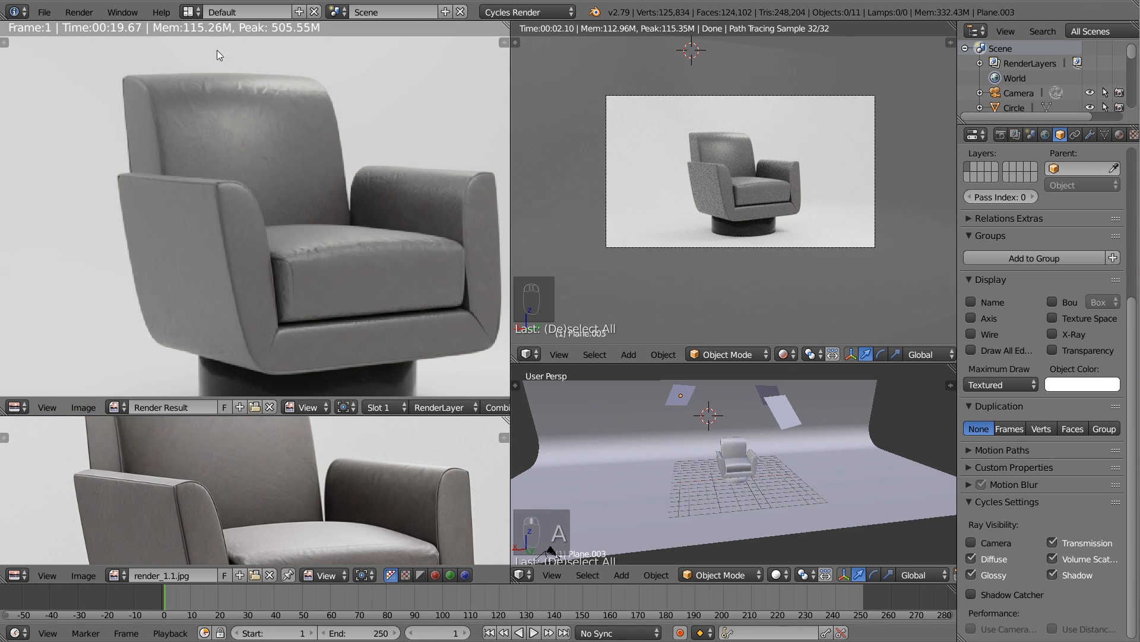
Switch to the Compositing layout, enable compositing nodes with the backdrop, and enlarge the node editor
{"action": "left_click", "coordinate": [189, 12]}
{"action": "left_click", "coordinate": [220, 63]}
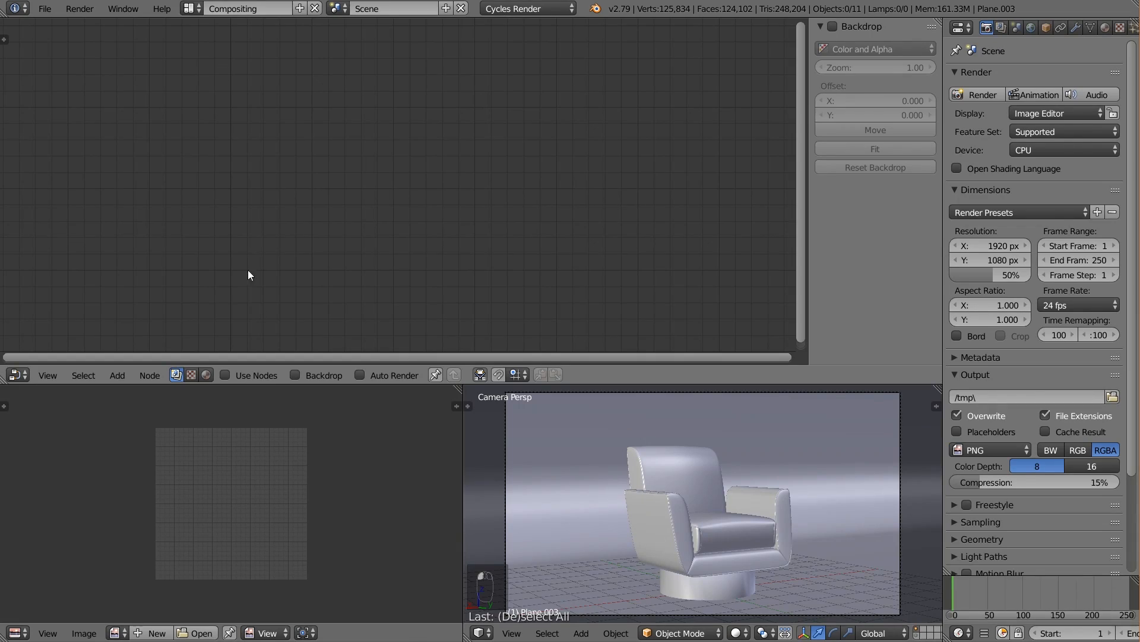
{"action": "left_click", "coordinate": [244, 373]}
{"action": "left_click", "coordinate": [313, 374]}
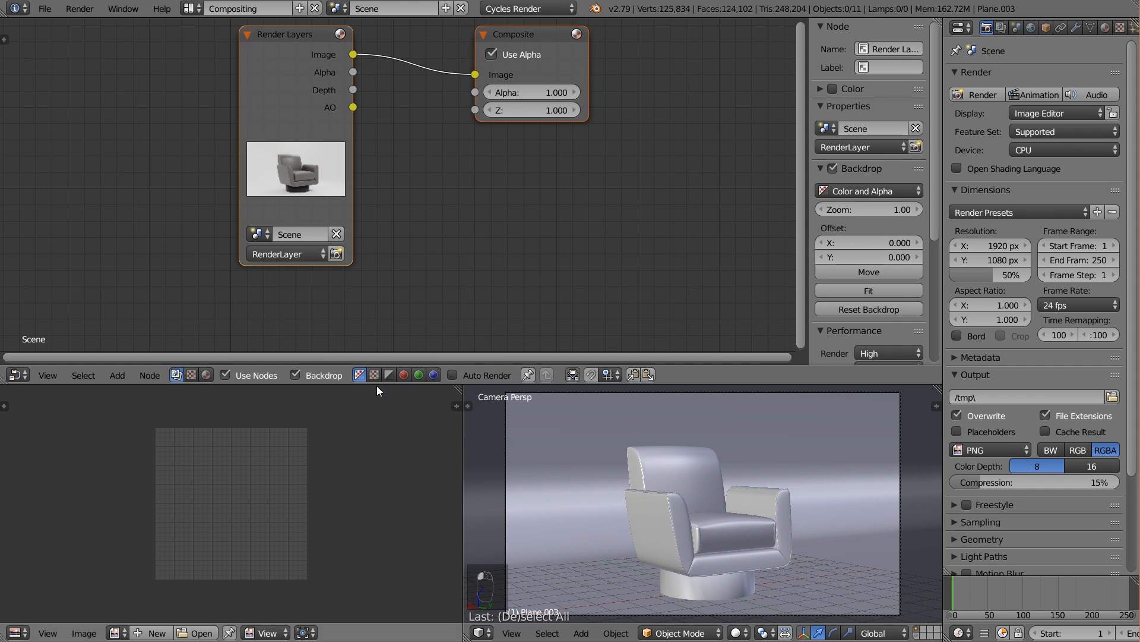
{"action": "left_click_drag", "start_coordinate": [377, 386], "coordinate": [381, 493]}
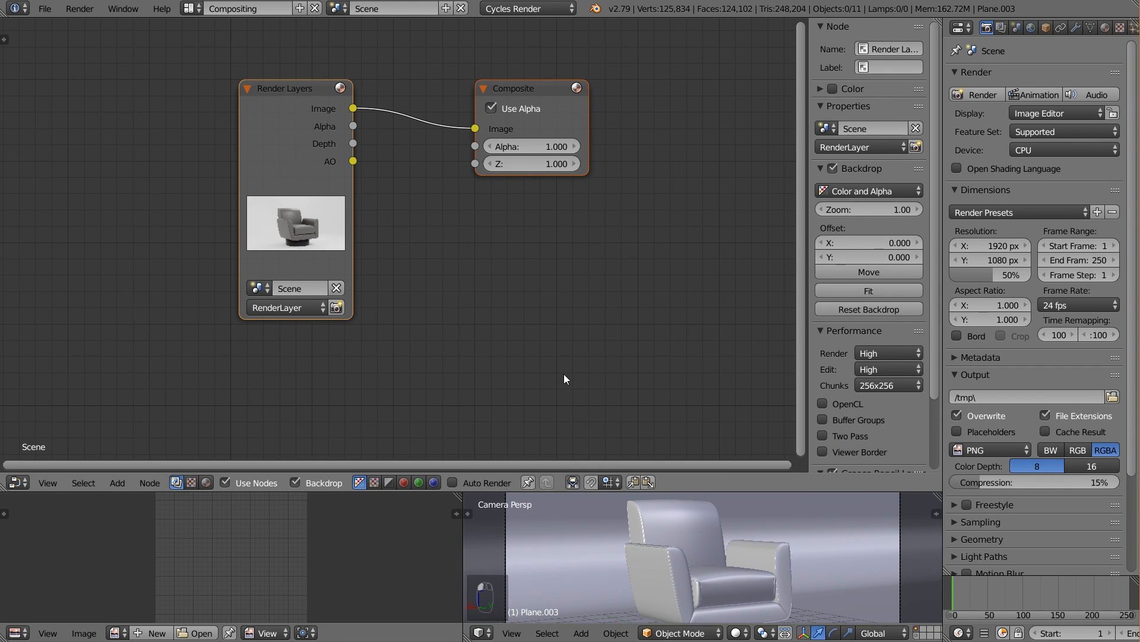
Connect a Viewer node to the Render Layers image and spread the Render Layers and Composite nodes apart
{"action": "scroll", "coordinate": [466, 275], "scroll_direction": "down", "scroll_amount": 2}
{"action": "left_click", "coordinate": [292, 167], "text": "ctrl+shift"}
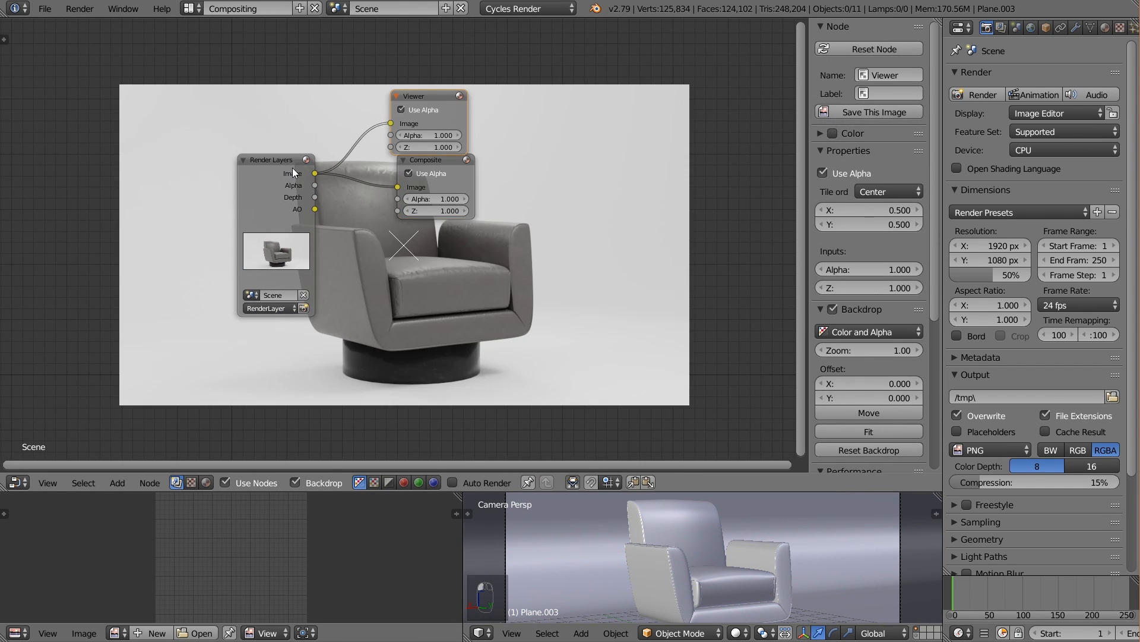
{"action": "left_click_drag", "start_coordinate": [440, 155], "coordinate": [703, 189]}
{"action": "left_click_drag", "start_coordinate": [257, 161], "coordinate": [117, 165]}
{"action": "middle_click_drag", "start_coordinate": [335, 241], "coordinate": [367, 241]}
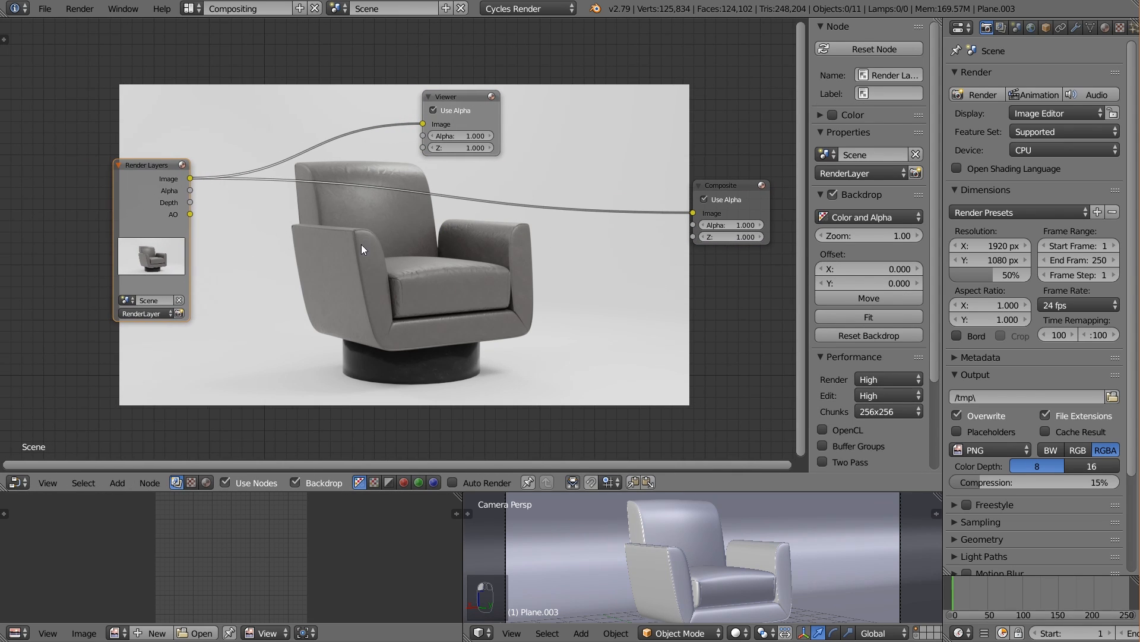
Examine the leather detail of the rendered chair in the compositor backdrop at several zoom levels
{"action": "key", "text": "v"}
{"action": "key", "text": "ctrl+v"}
{"action": "key", "text": "v"}
{"action": "key", "text": "v"}
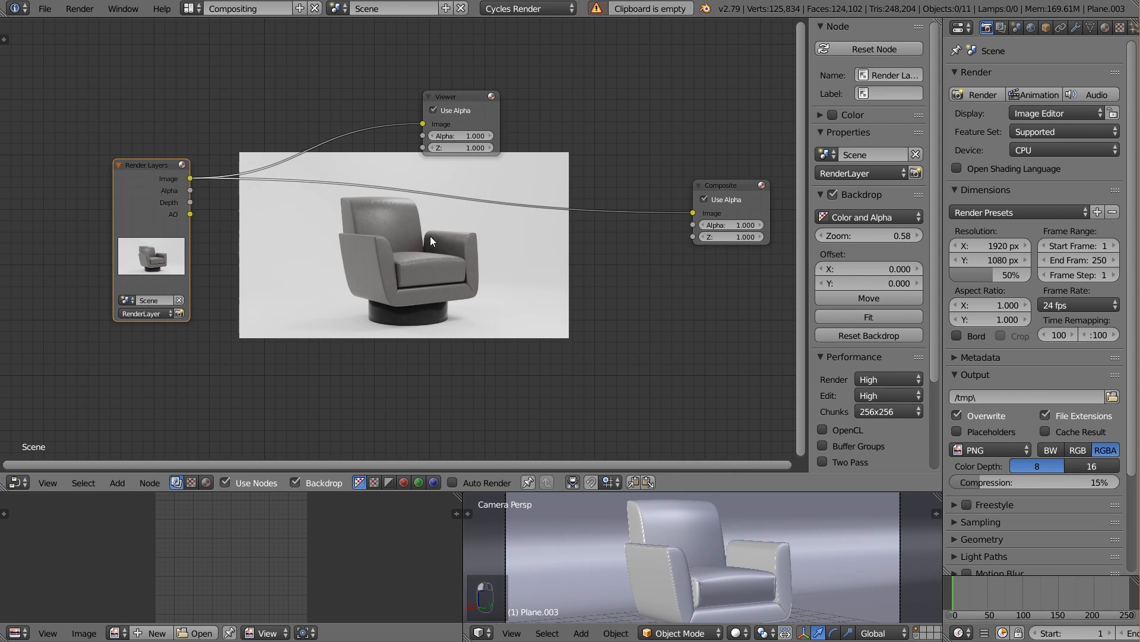
{"action": "key", "text": "alt+v"}
{"action": "key", "text": "alt+v"}
{"action": "key", "text": "alt+v"}
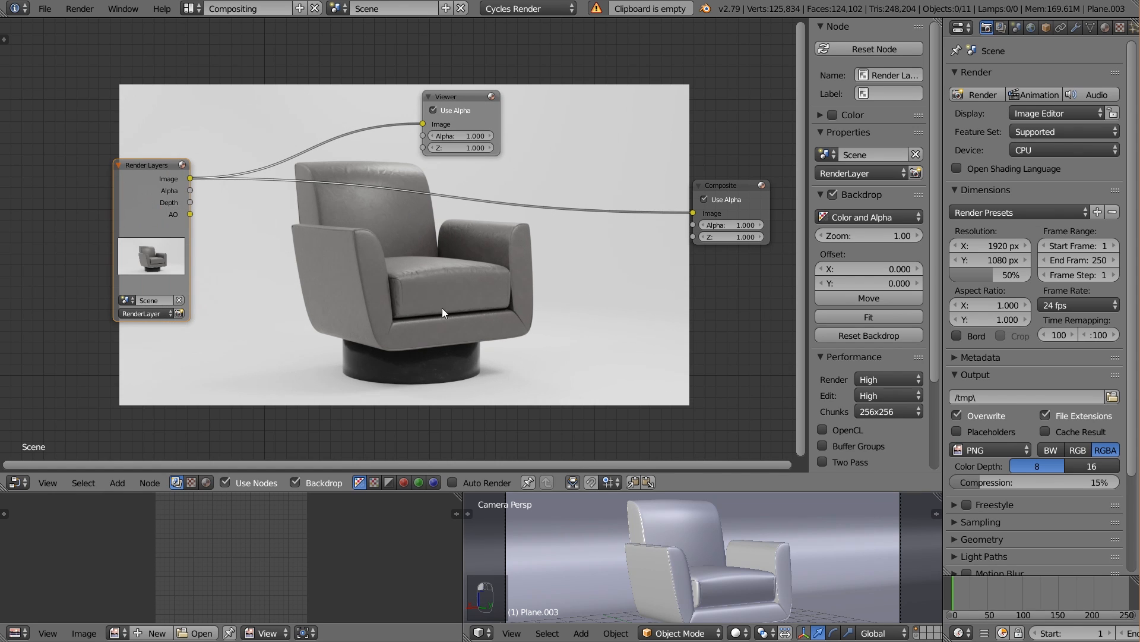
{"action": "key", "text": "v"}
{"action": "key", "text": "v"}
{"action": "key", "text": "alt+v"}
{"action": "key", "text": "alt+v"}
{"action": "key", "text": "alt+v"}
{"action": "key", "text": "alt+v"}
{"action": "key", "text": "v"}
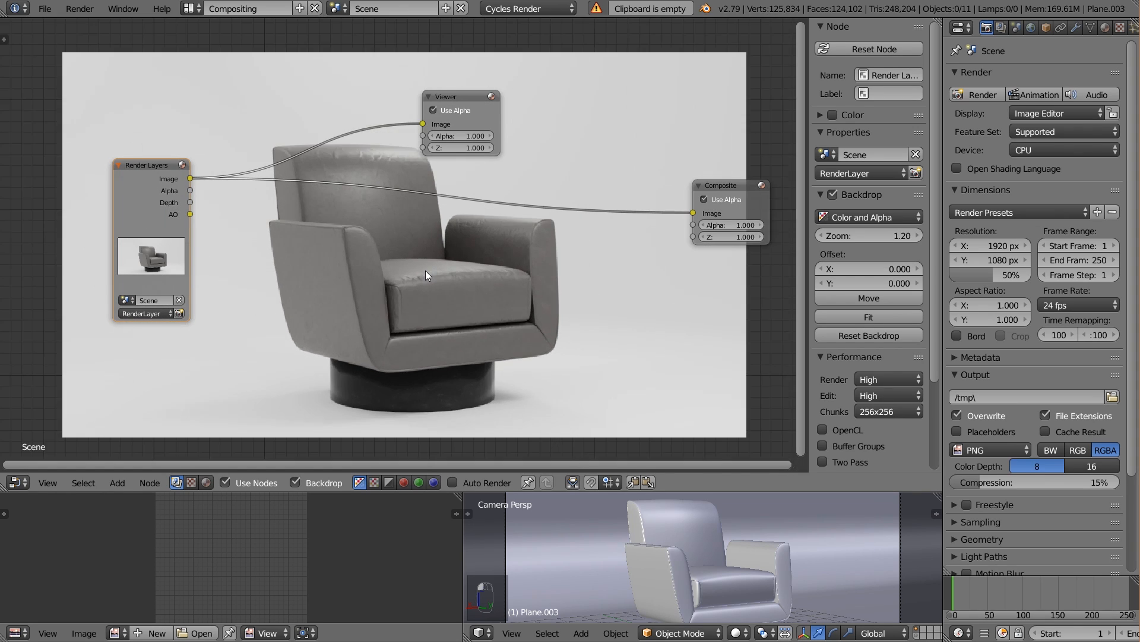
{"action": "key", "text": "alt+v"}
{"action": "key", "text": "alt+v"}
{"action": "key", "text": "alt+v"}
{"action": "key", "text": "alt+v"}
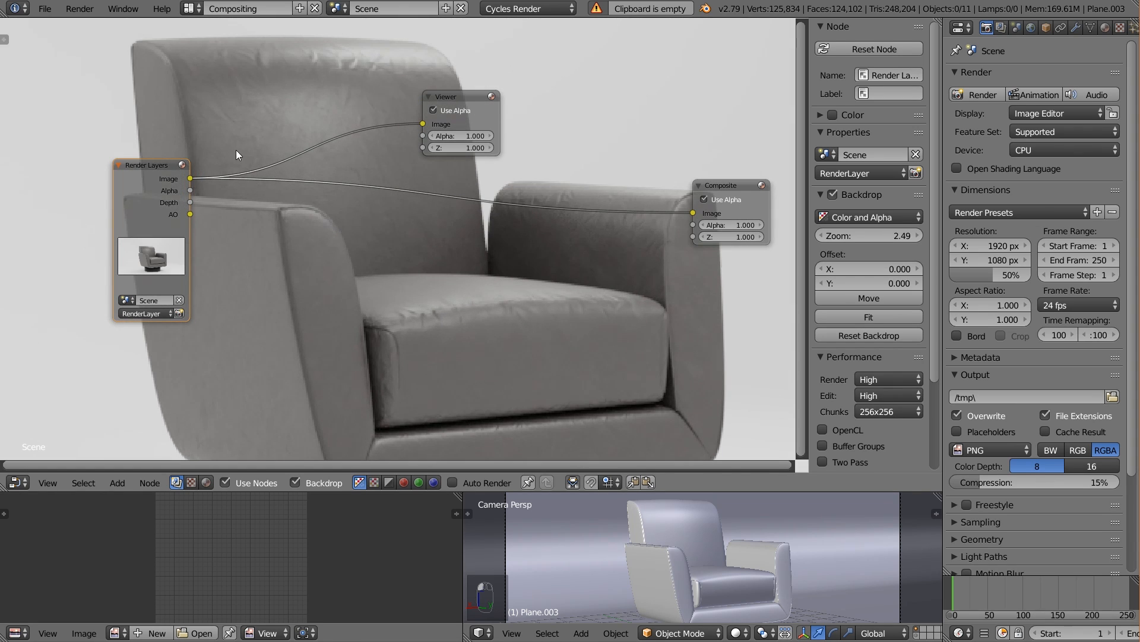
{"action": "key", "text": "v"}
{"action": "key", "text": "v"}
{"action": "key", "text": "v"}
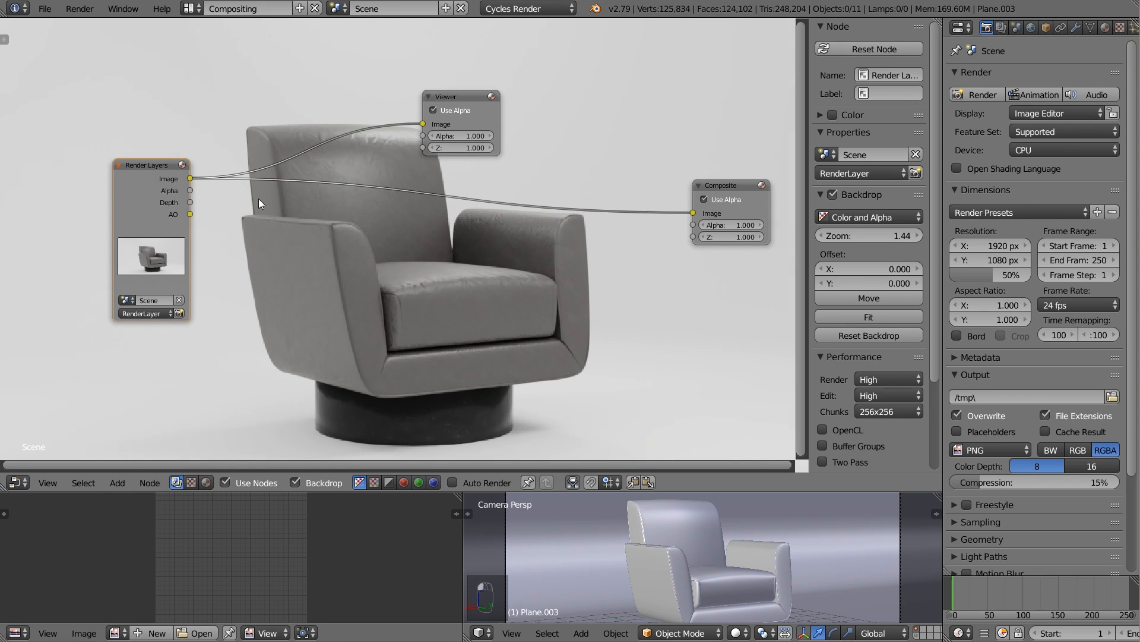
Insert a Mix node set to Multiply before the Composite node, feed the AO pass into its second image input, and preview it
{"action": "key", "text": "shift+a"}
{"action": "mouse_move", "coordinate": [241, 156]}
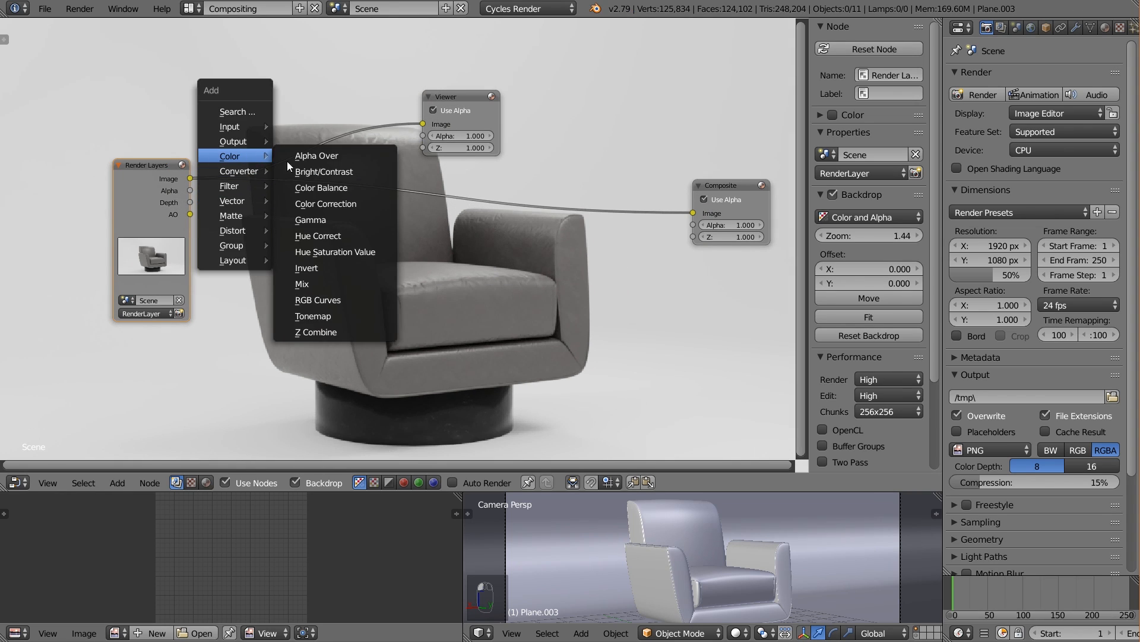
{"action": "left_click", "coordinate": [327, 284]}
{"action": "left_click", "coordinate": [309, 190]}
{"action": "left_click", "coordinate": [327, 200]}
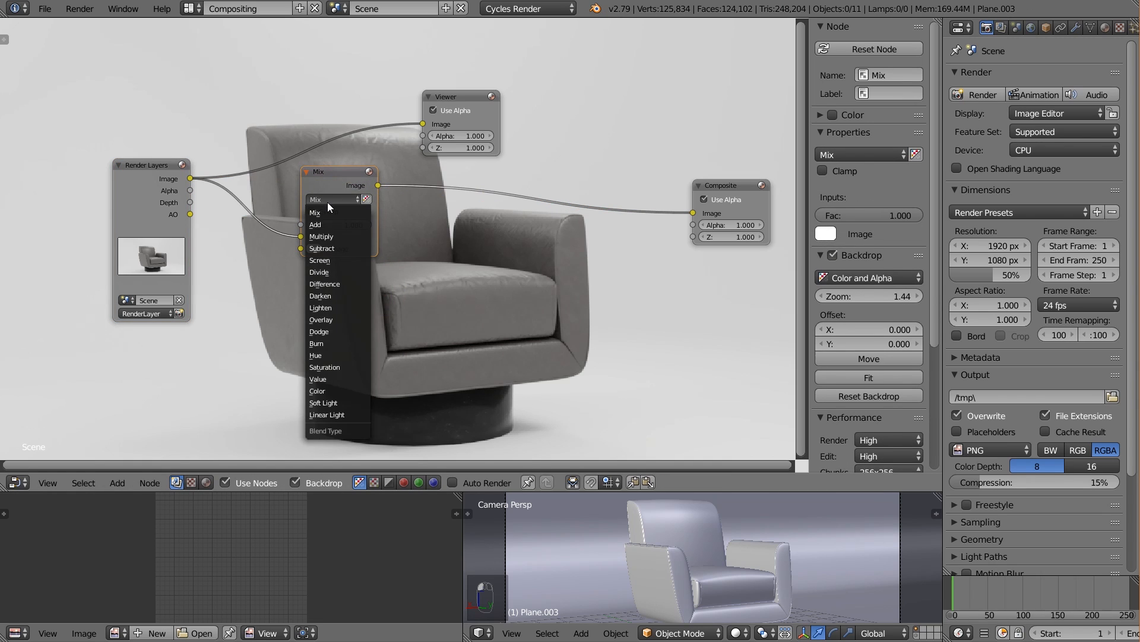
{"action": "left_click", "coordinate": [334, 236]}
{"action": "left_click_drag", "start_coordinate": [190, 214], "coordinate": [308, 251]}
{"action": "middle_click_drag", "start_coordinate": [422, 248], "coordinate": [307, 199]}
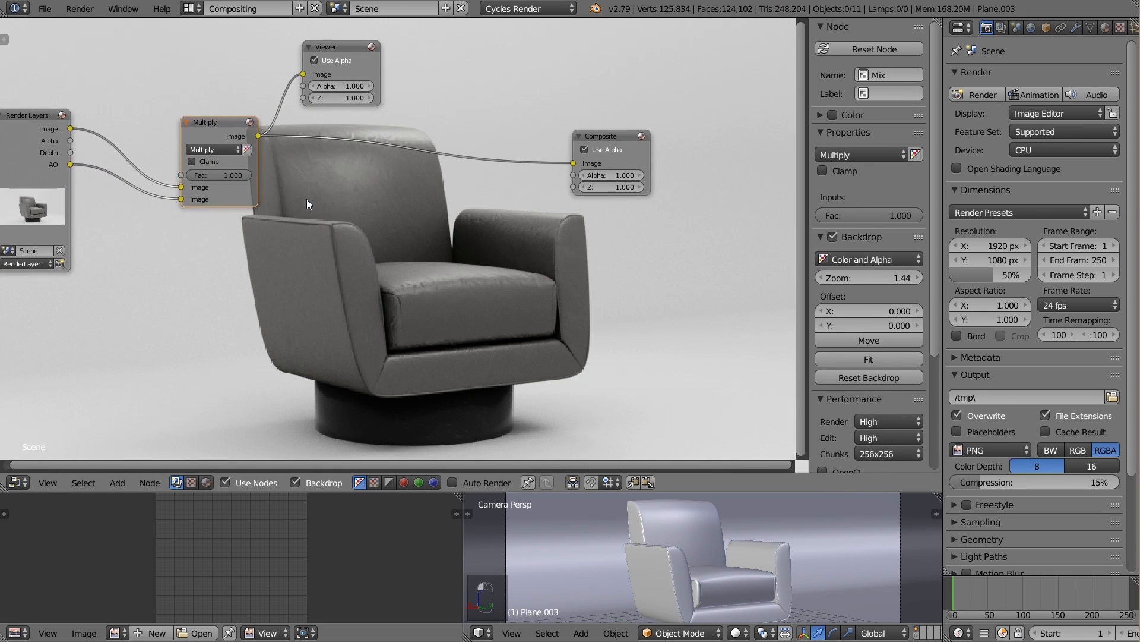
Set the Multiply node's factor to 0.6 and check the whole composited chair in the backdrop
{"action": "left_click", "coordinate": [229, 174]}
{"action": "type", "text": "0.6"}
{"action": "key", "text": "Return"}
{"action": "scroll", "coordinate": [234, 174], "scroll_direction": "down", "scroll_amount": 2}
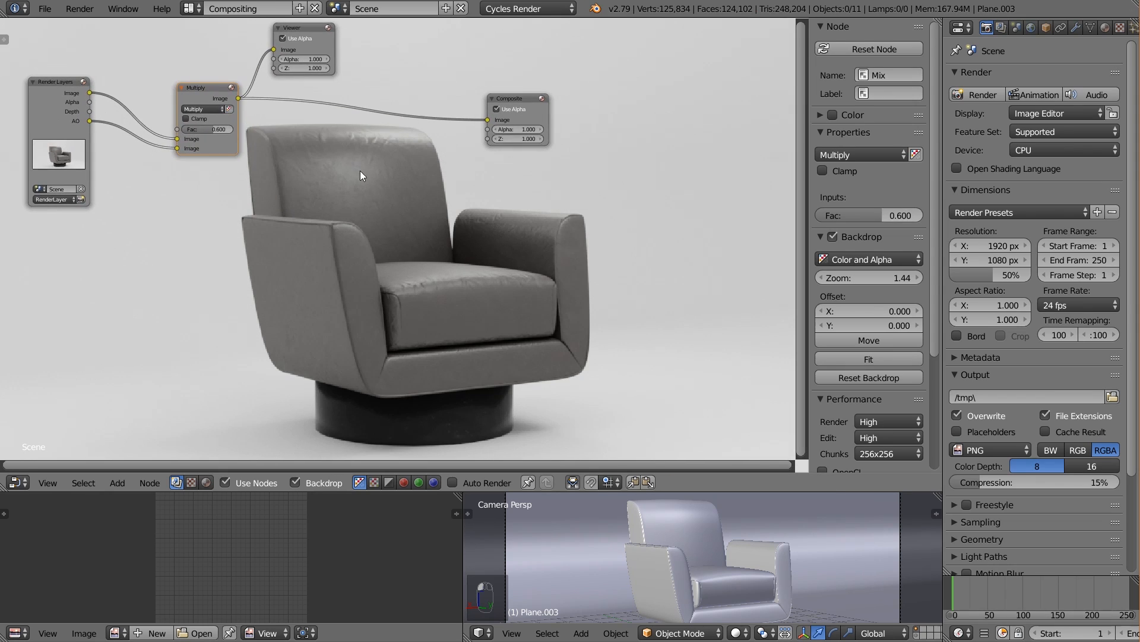
{"action": "key", "text": "v"}
{"action": "key", "text": "v"}
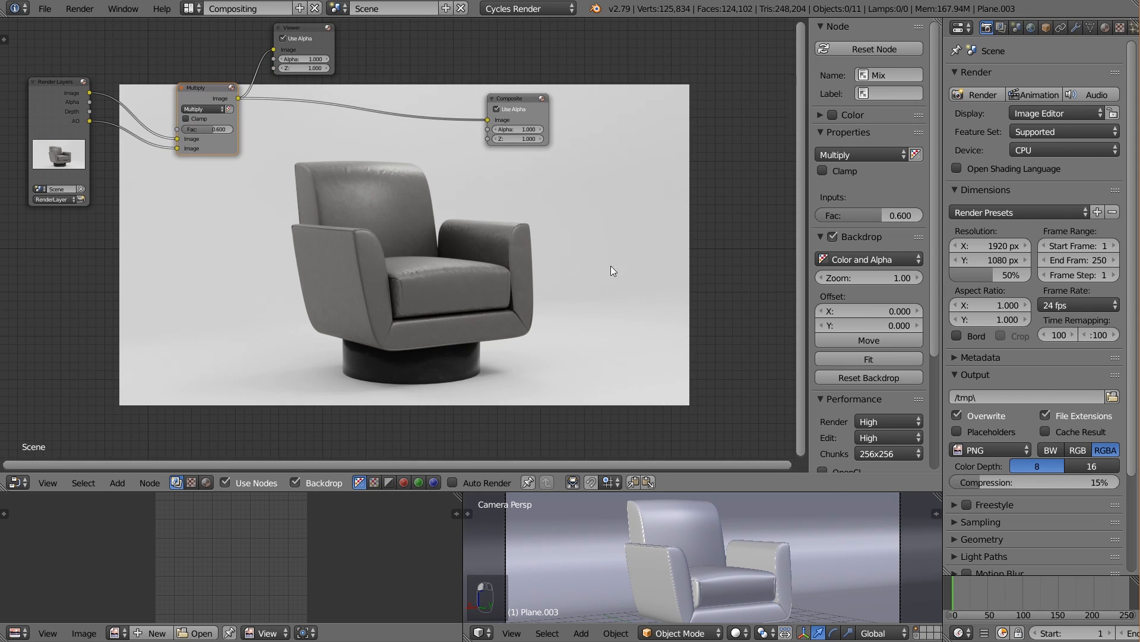
Set the scene's color management look to High Contrast and raise the exposure to about 0.363
{"action": "left_click", "coordinate": [1020, 28]}
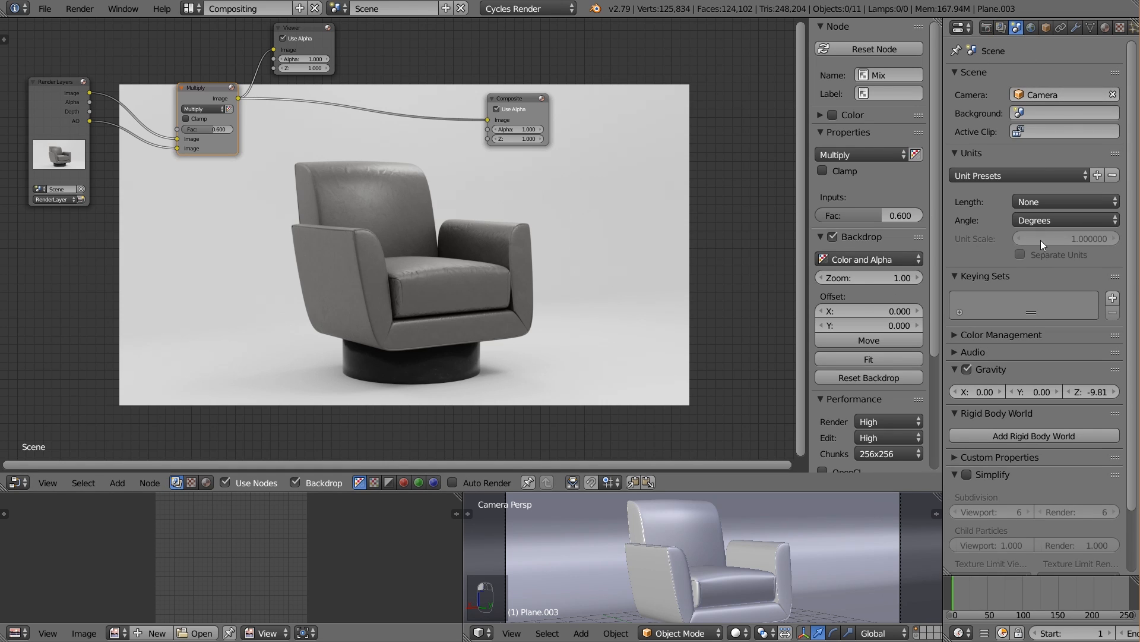
{"action": "left_click", "coordinate": [1001, 335]}
{"action": "left_click_drag", "start_coordinate": [1046, 427], "coordinate": [1063, 426]}
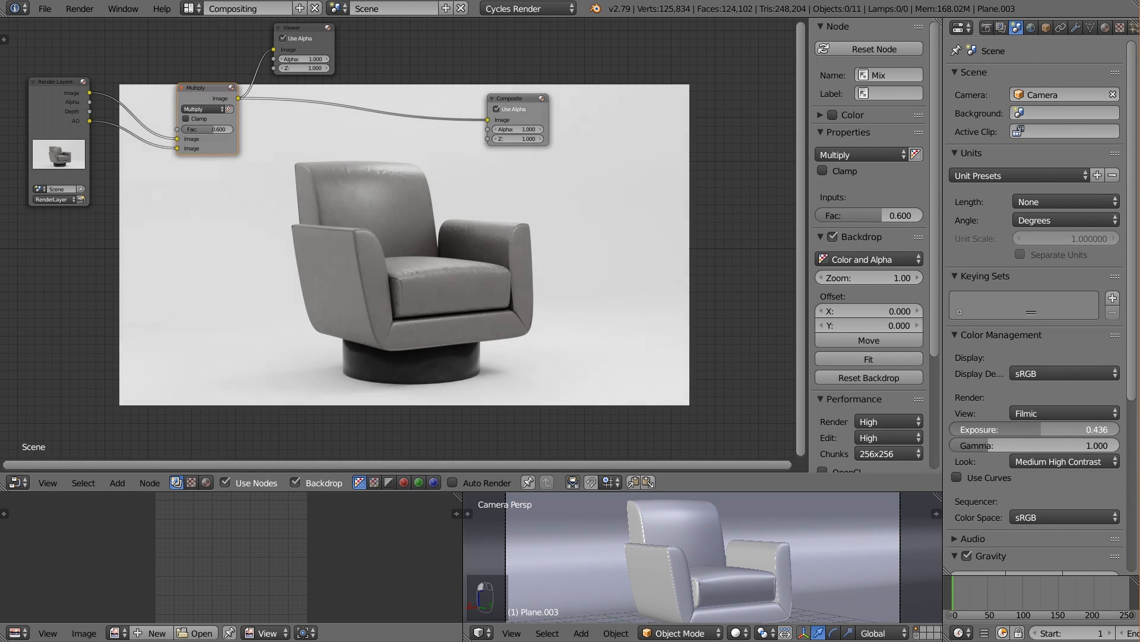
{"action": "left_click", "coordinate": [1046, 458]}
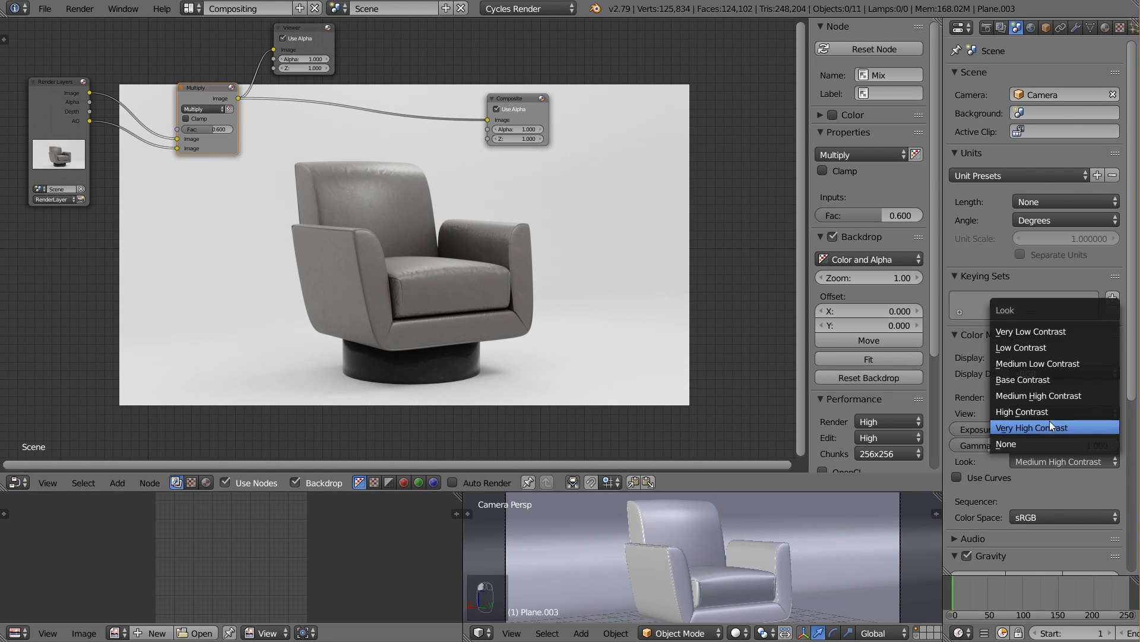
{"action": "left_click", "coordinate": [1052, 412]}
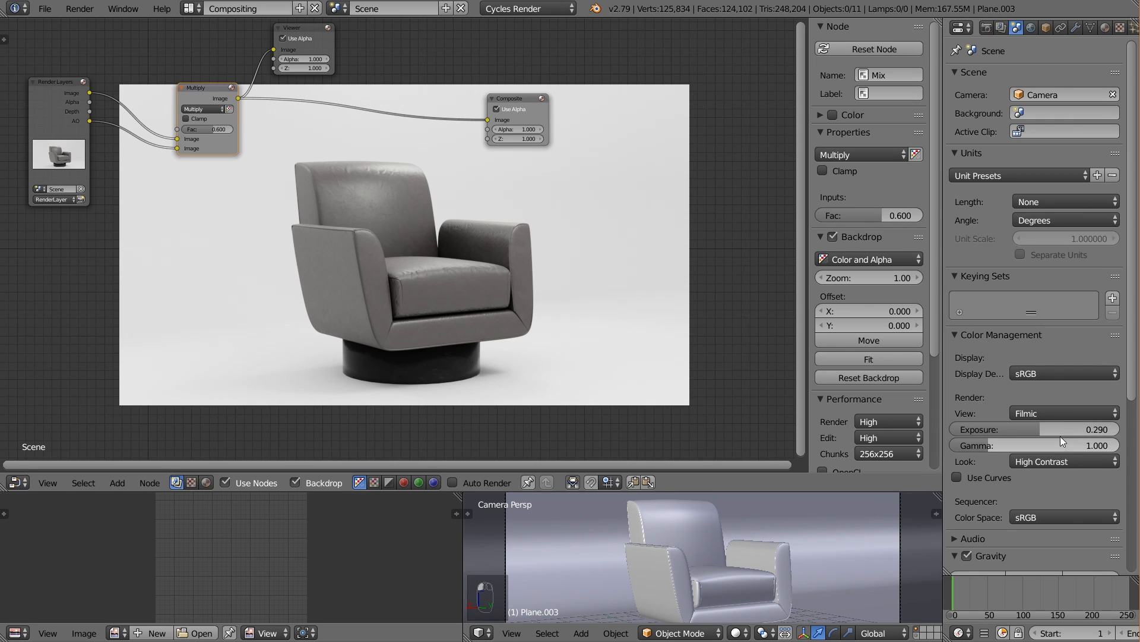
{"action": "left_click_drag", "start_coordinate": [1061, 430], "coordinate": [1064, 429]}
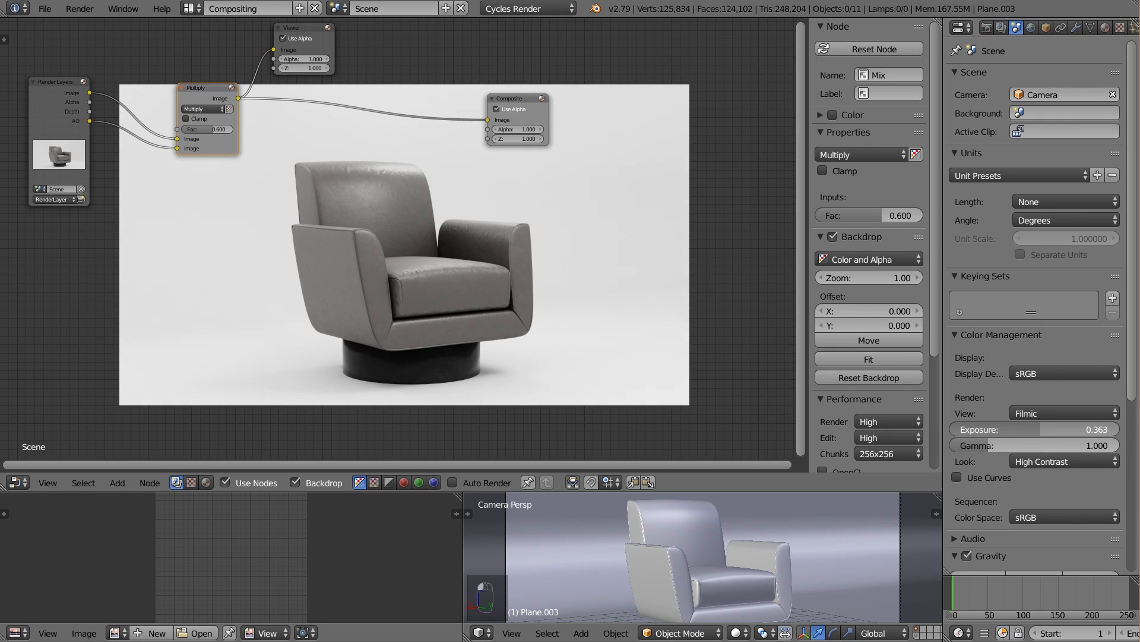
Maximize the node editor and examine the composited chair in an enlarged, repositioned backdrop clear of the nodes
{"action": "scroll", "coordinate": [481, 267], "scroll_direction": "up", "scroll_amount": 1}
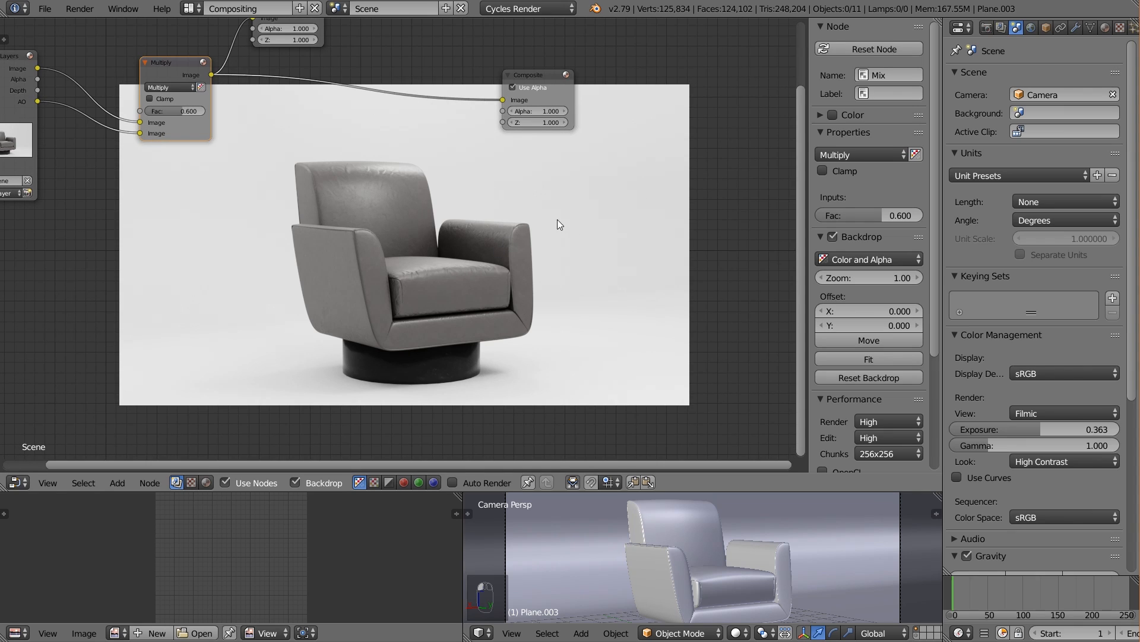
{"action": "middle_click_drag", "start_coordinate": [558, 224], "coordinate": [581, 129]}
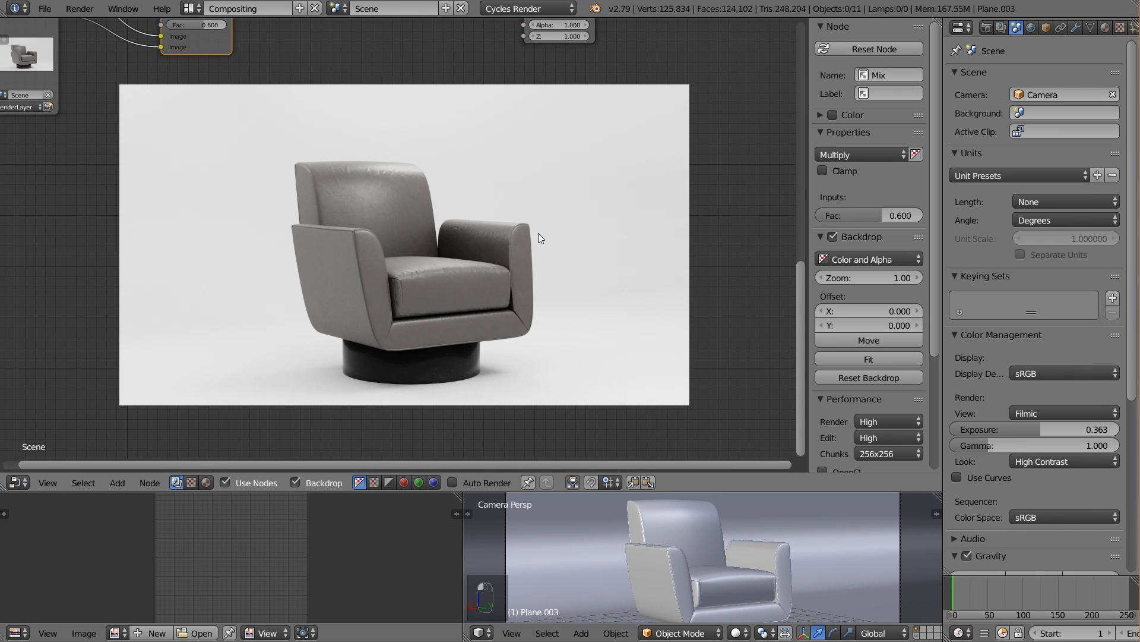
{"action": "key", "text": "ctrl+space"}
{"action": "key", "text": "alt+v"}
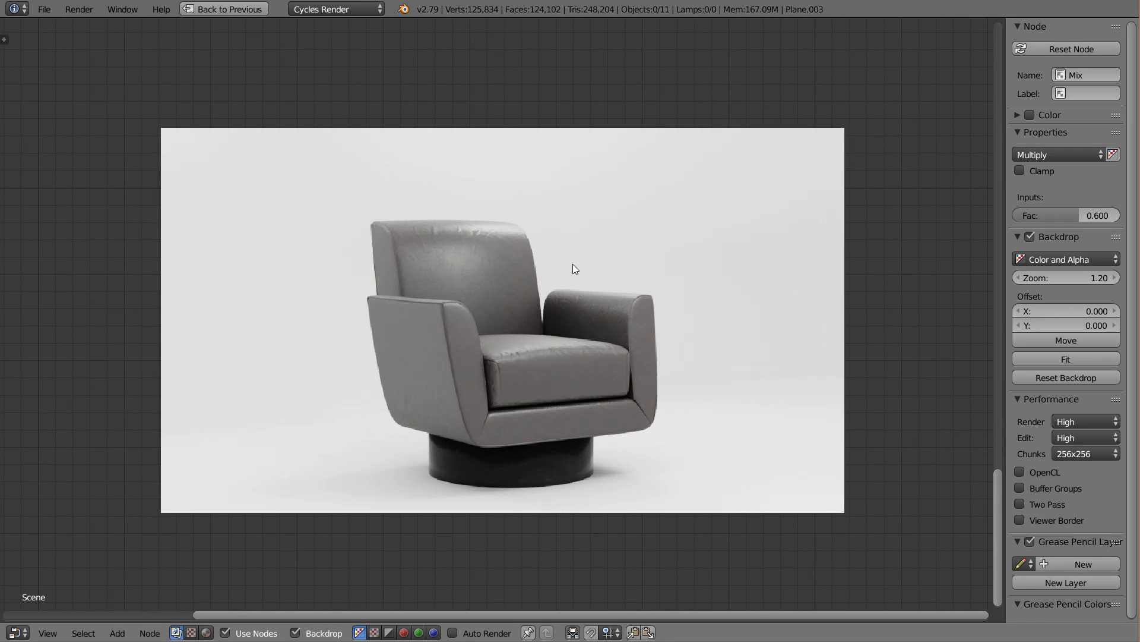
{"action": "key", "text": "alt+v"}
{"action": "middle_click_drag", "start_coordinate": [581, 289], "coordinate": [572, 251], "text": "alt"}
{"action": "key", "text": "v"}
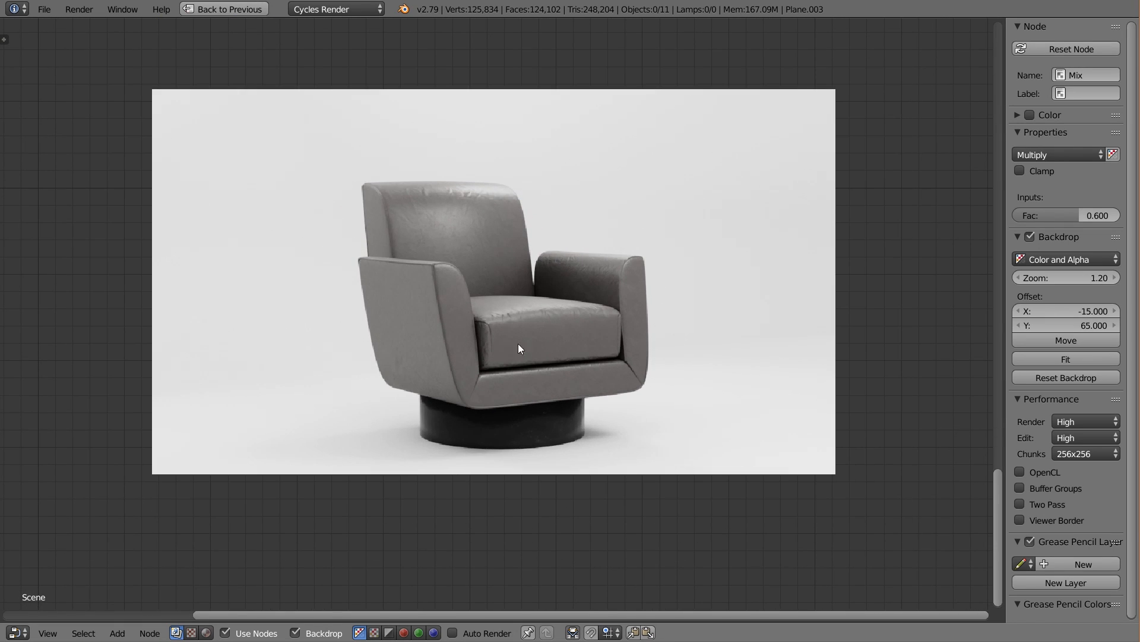